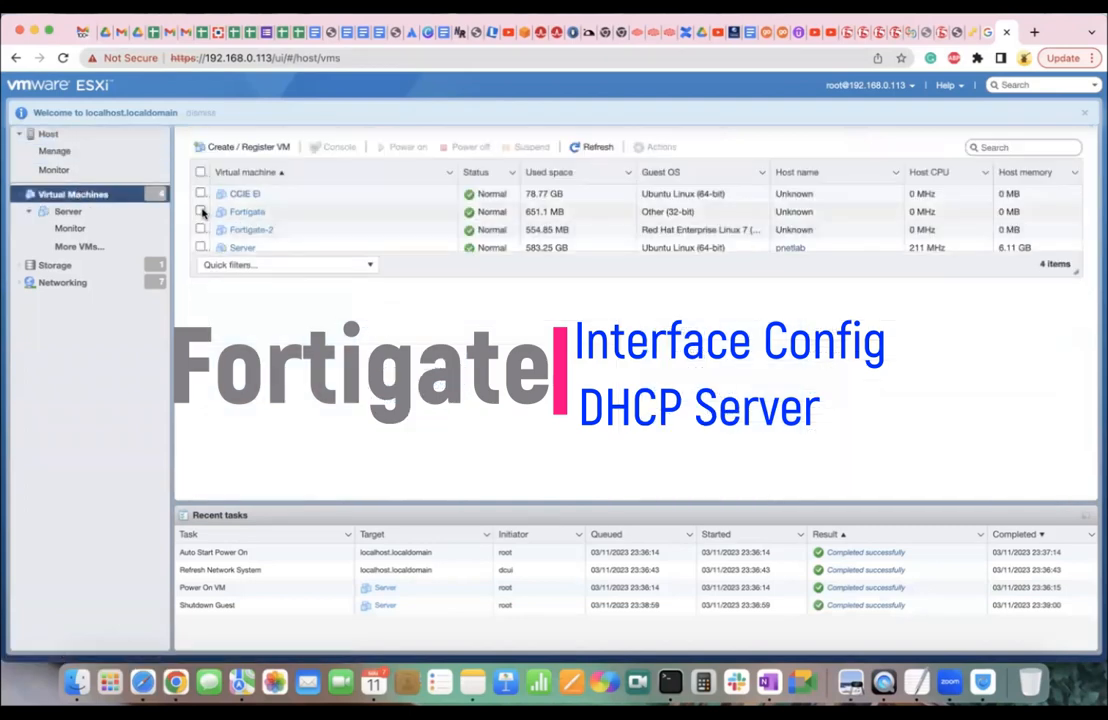
Power on the Fortigate and Fortigate-2 VMs, then open the Fortigate VM's summary page.
{"action": "left_click", "coordinate": [201, 212]}
{"action": "left_click", "coordinate": [201, 229]}
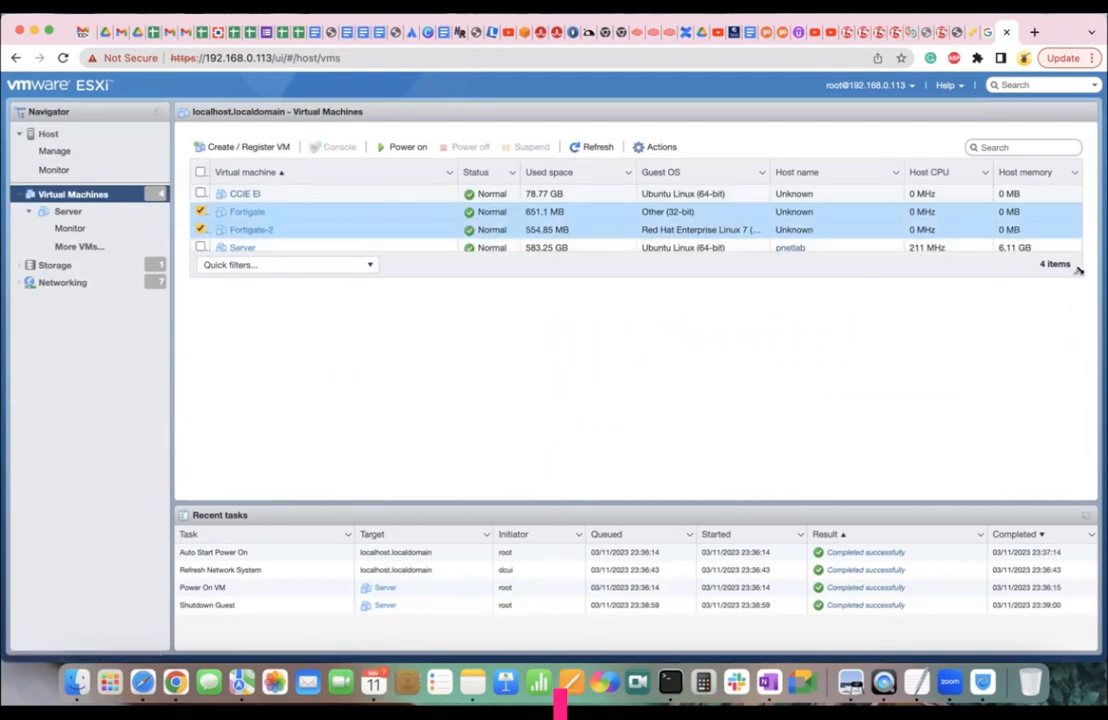
{"action": "left_click_drag", "start_coordinate": [1079, 271], "coordinate": [1079, 306]}
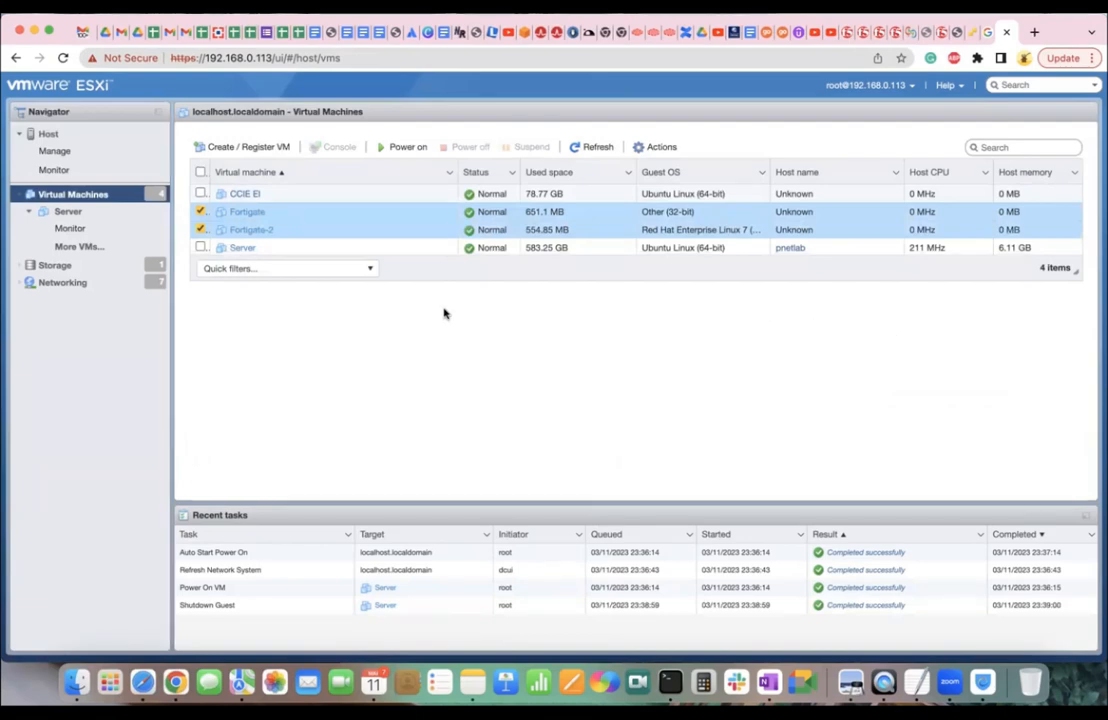
{"action": "left_click", "coordinate": [398, 148]}
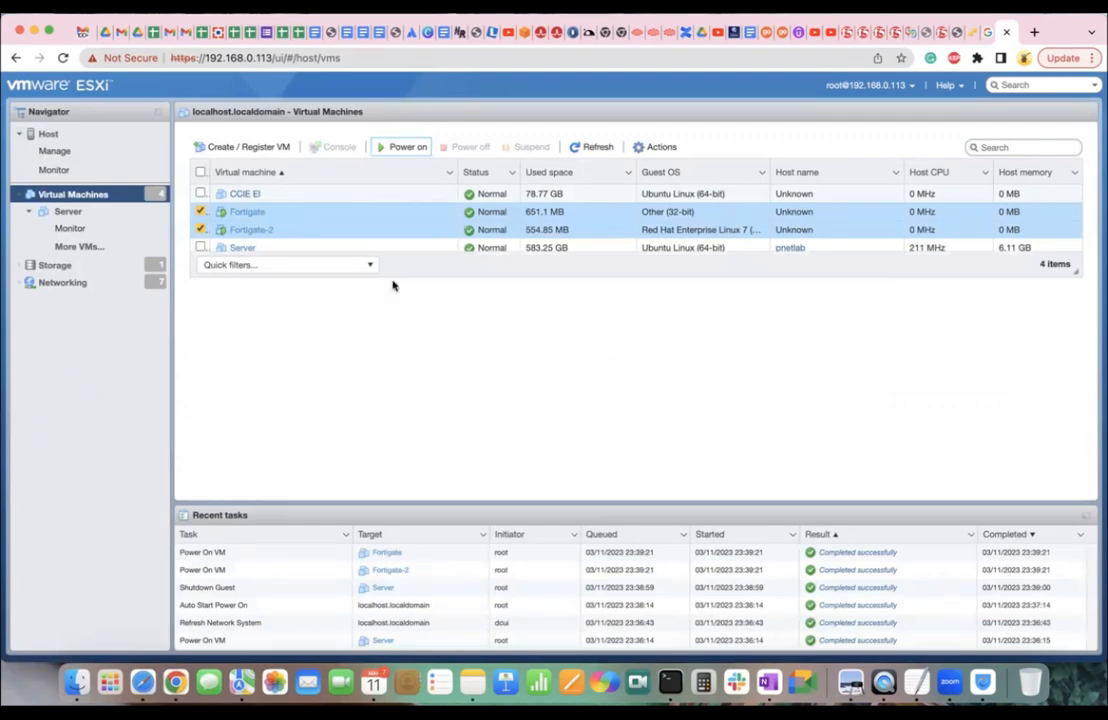
{"action": "left_click", "coordinate": [247, 212]}
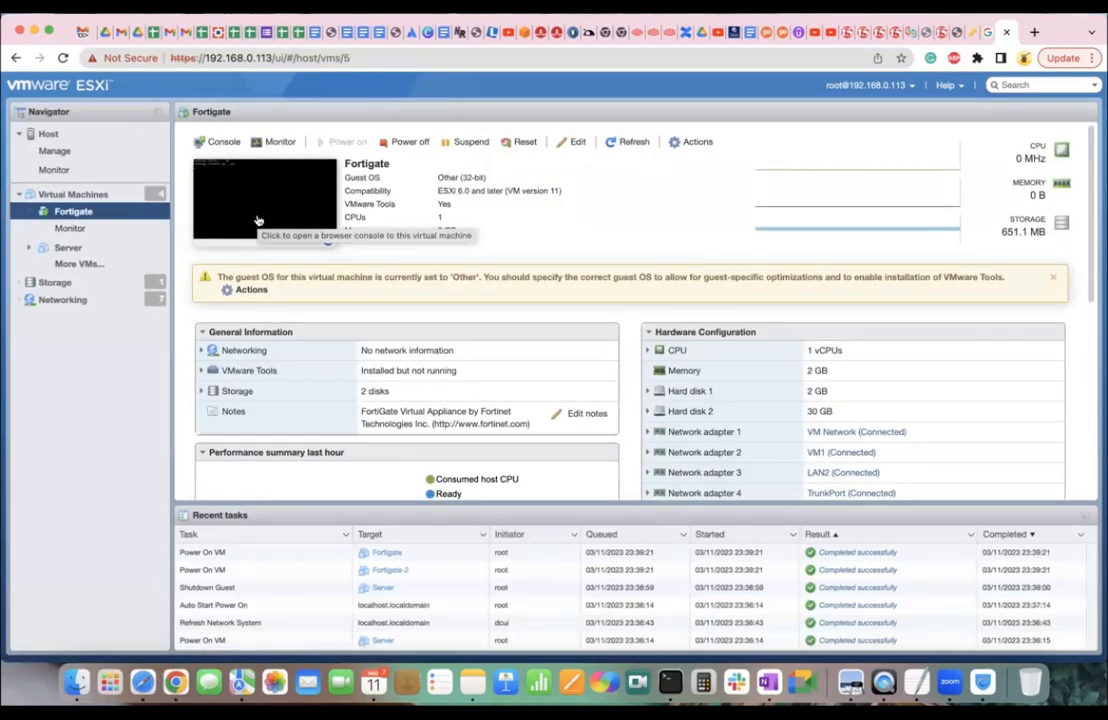
{"action": "left_click", "coordinate": [258, 220]}
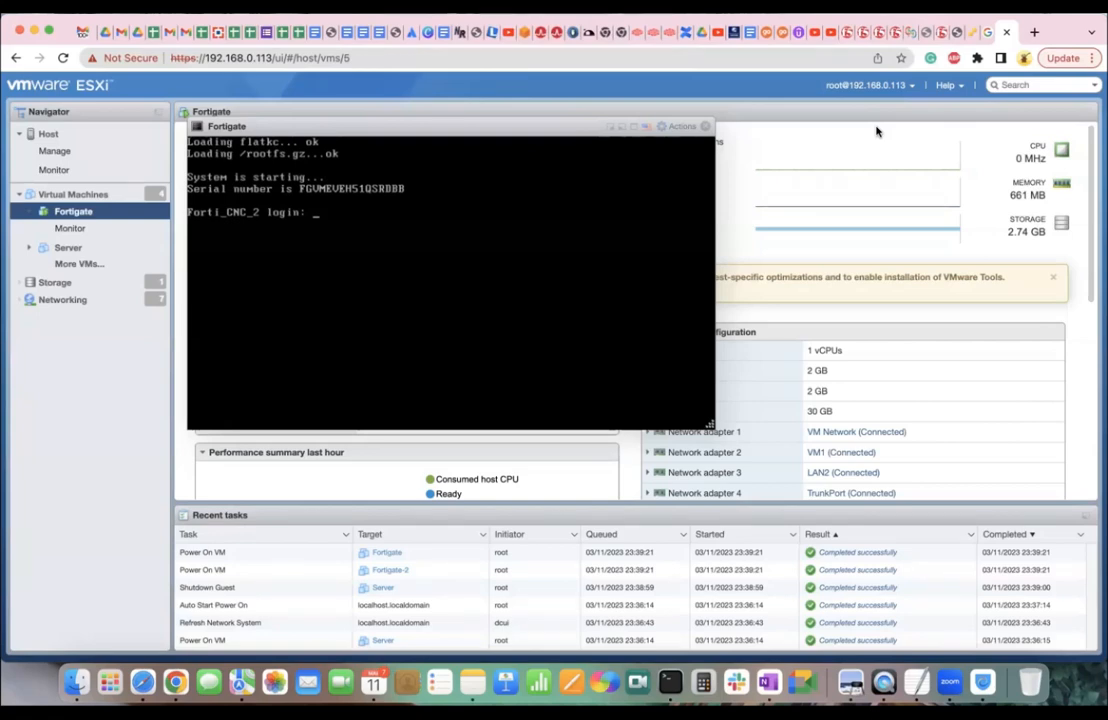
{"action": "left_click", "coordinate": [704, 128]}
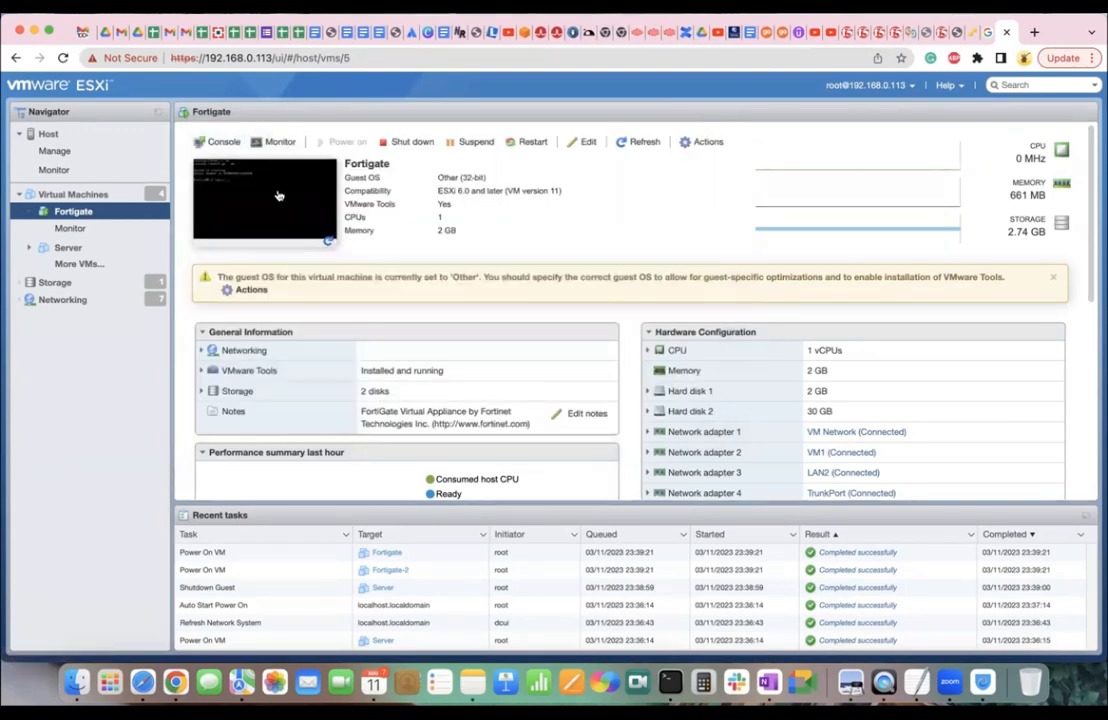
Open the Fortigate console and log in as admin to reach the Forti_CNC_2 prompt.
{"action": "left_click", "coordinate": [220, 138]}
{"action": "type", "text": "admin"}
{"action": "key", "text": "Return"}
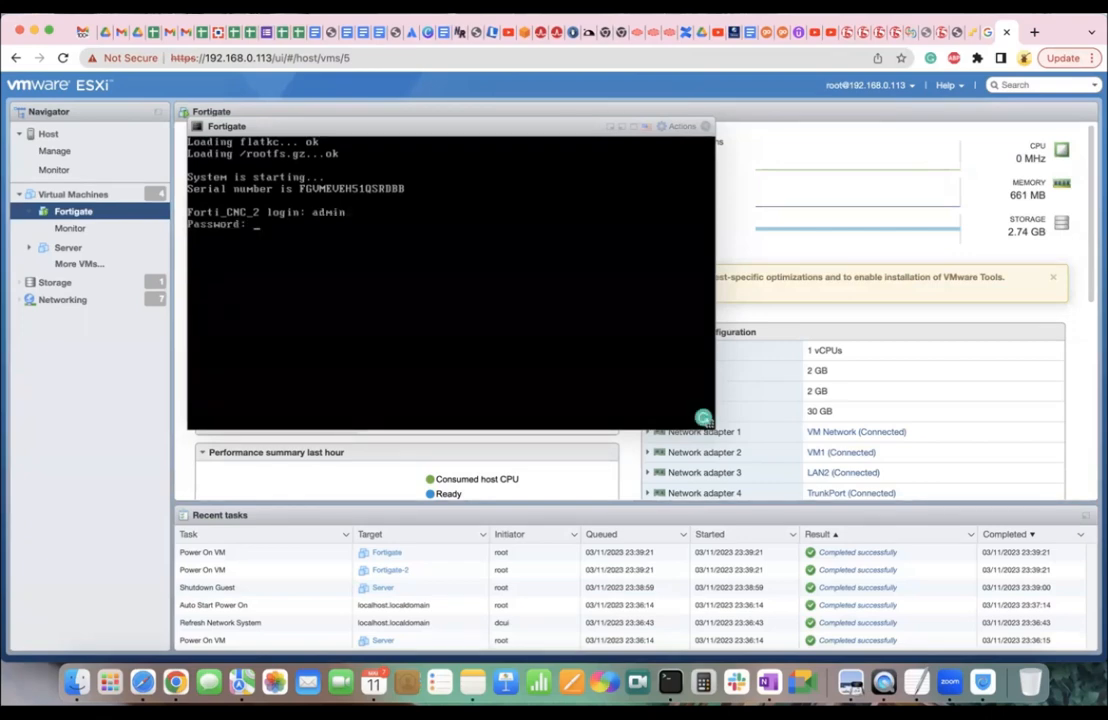
{"action": "key", "text": "Return"}
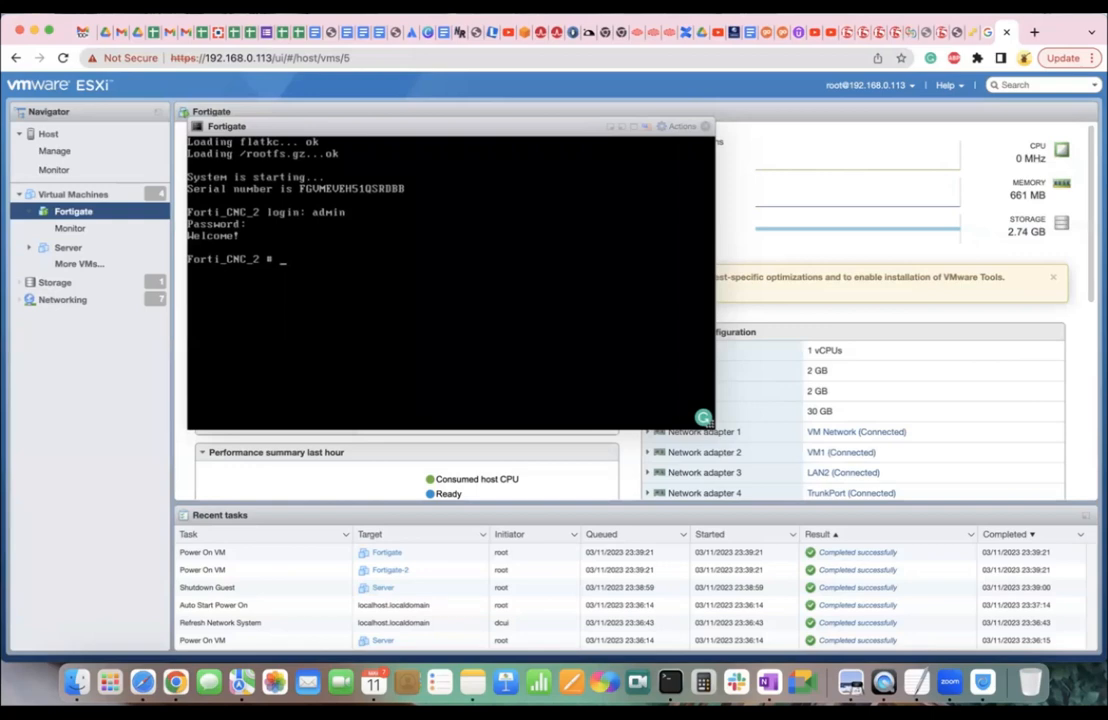
Run 'get system interface physical', listing port1 192.168.0.108, port2 10.102.109.102 and port3 10.10.10.1.
{"action": "type", "text": "show "}
{"action": "type", "text": "in"}
{"action": "key", "text": "BackSpace"}
{"action": "key", "text": "BackSpace"}
{"action": "key", "text": "BackSpace"}
{"action": "key", "text": "BackSpace"}
{"action": "key", "text": "BackSpace"}
{"action": "key", "text": "BackSpace"}
{"action": "key", "text": "BackSpace"}
{"action": "type", "text": "get system info"}
{"action": "key", "text": "BackSpace"}
{"action": "key", "text": "BackSpace"}
{"action": "key", "text": "BackSpace"}
{"action": "key", "text": "BackSpace"}
{"action": "key", "text": "BackSpace"}
{"action": "type", "text": "interface"}
{"action": "key", "text": "question"}
{"action": "type", "text": "physical"}
{"action": "key", "text": "question"}
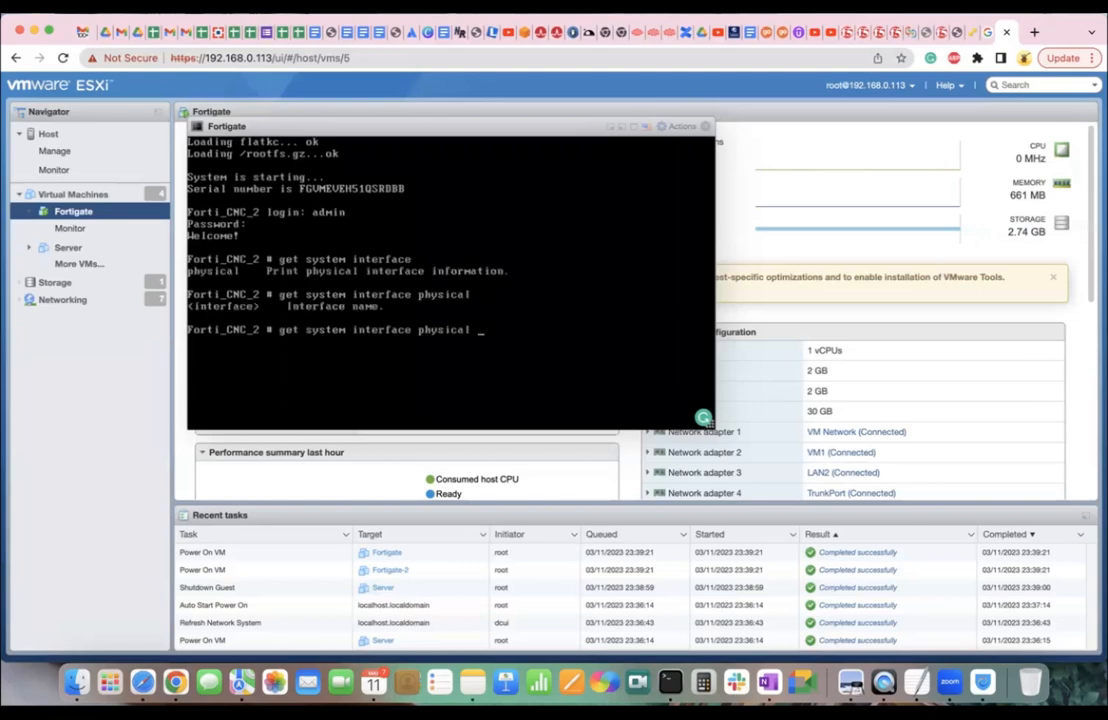
{"action": "key", "text": "BackSpace"}
{"action": "key", "text": "BackSpace"}
{"action": "key", "text": "BackSpace"}
{"action": "key", "text": "BackSpace"}
{"action": "key", "text": "BackSpace"}
{"action": "key", "text": "BackSpace"}
{"action": "key", "text": "BackSpace"}
{"action": "key", "text": "BackSpace"}
{"action": "key", "text": "BackSpace"}
{"action": "key", "text": "question"}
{"action": "key", "text": "Tab"}
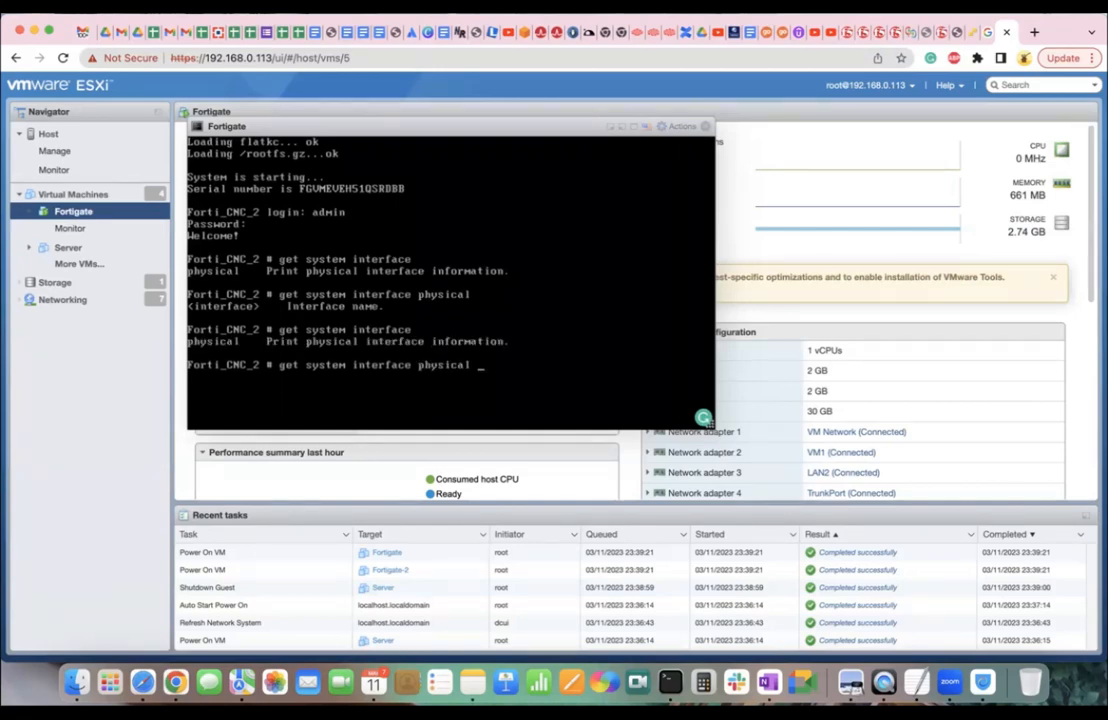
{"action": "key", "text": "Return"}
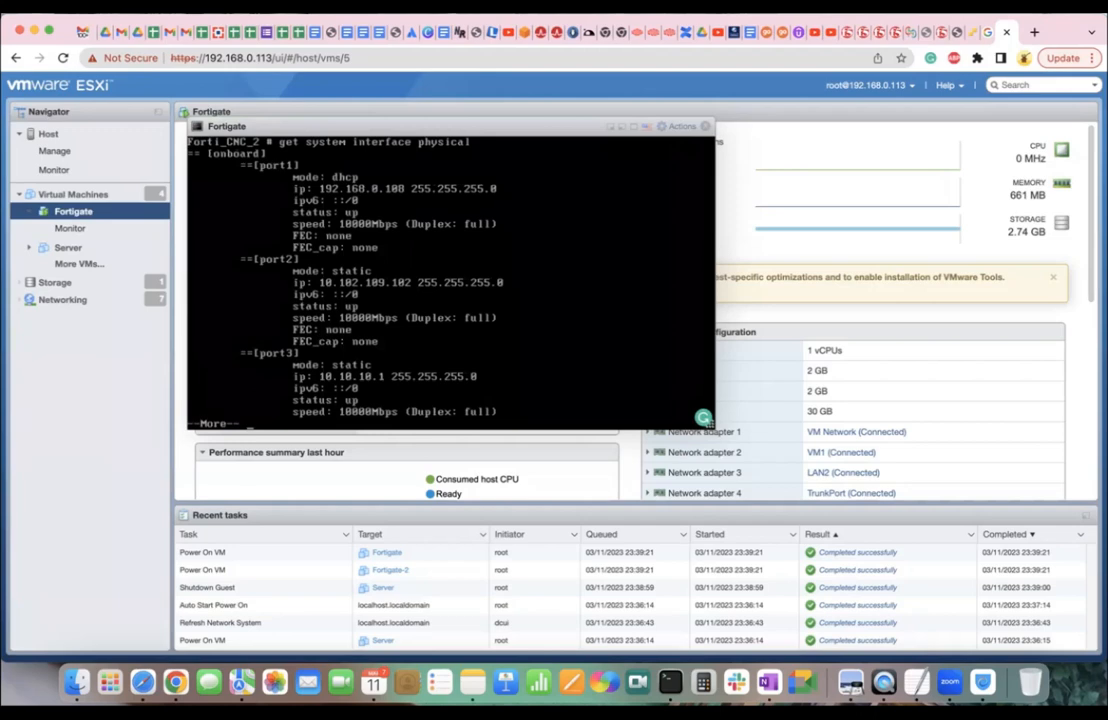
{"action": "left_click", "coordinate": [1035, 32]}
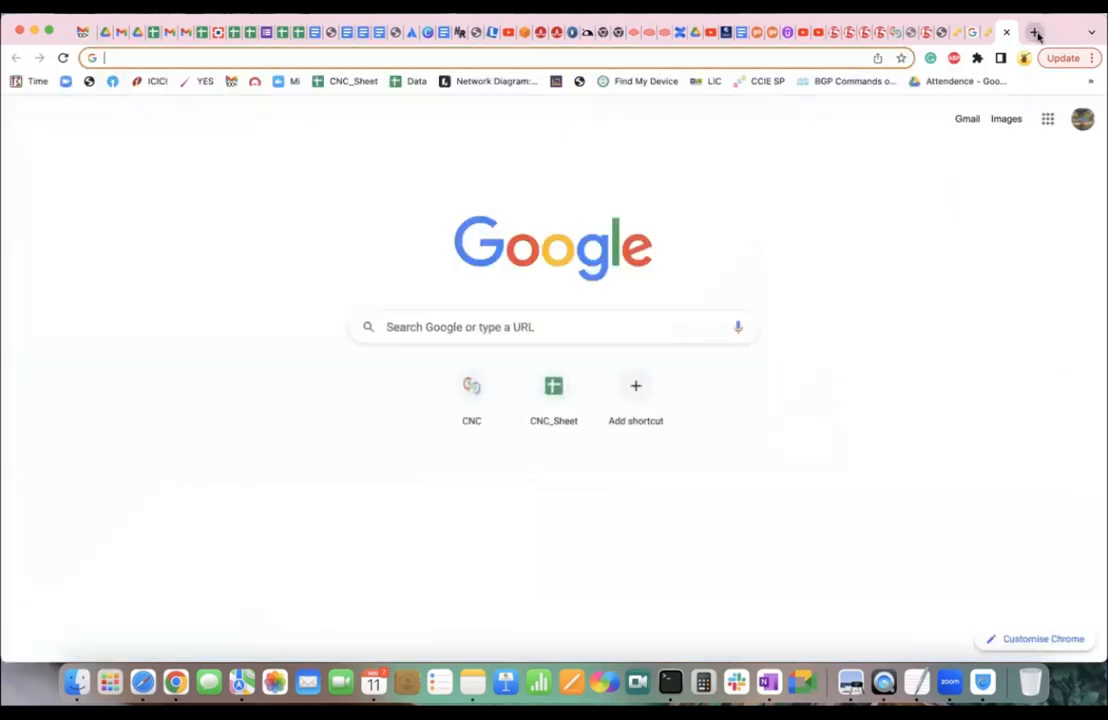
{"action": "type", "text": "https:"}
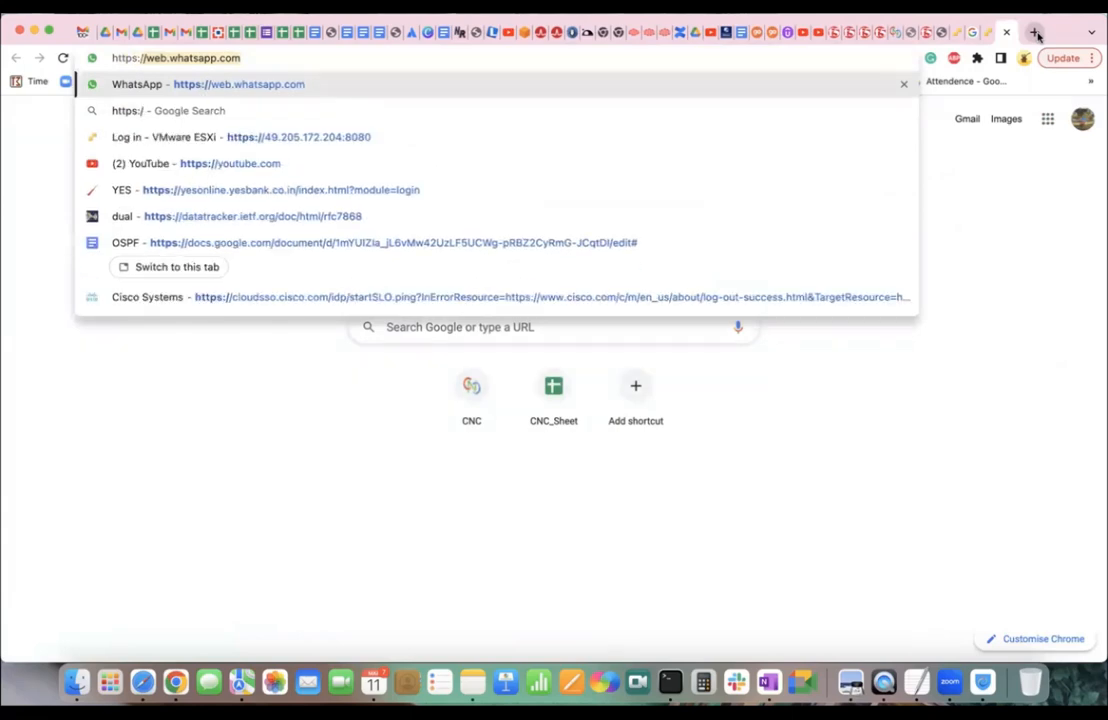
{"action": "type", "text": "//192.168.0.1"}
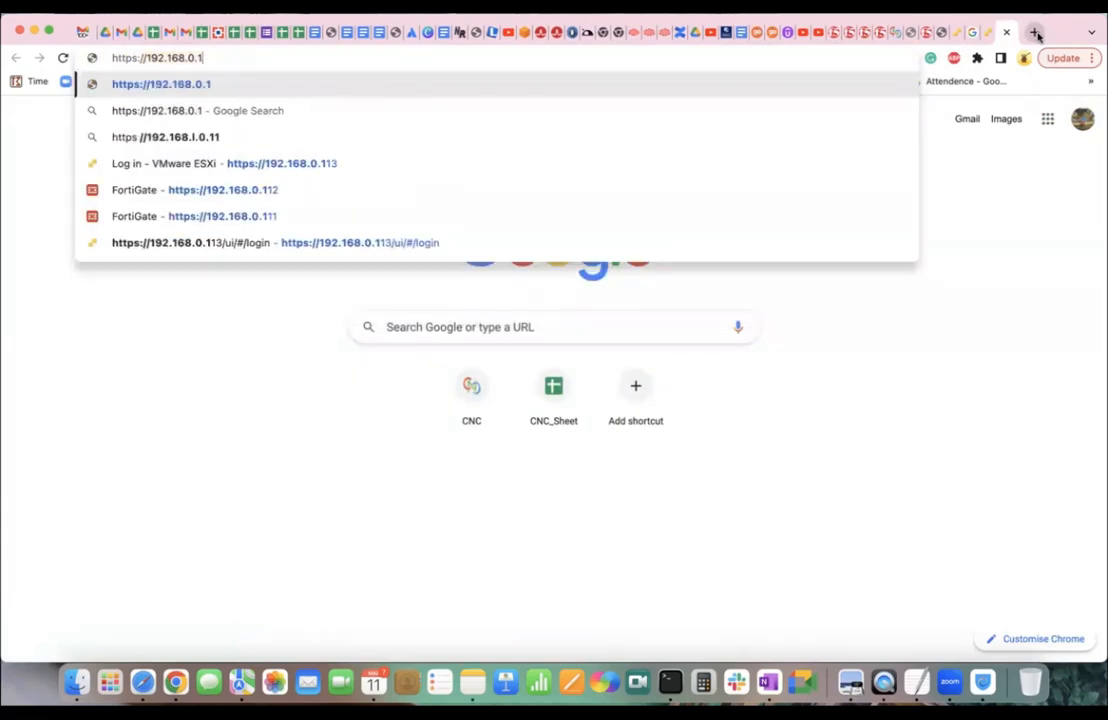
{"action": "type", "text": "08"}
{"action": "key", "text": "Return"}
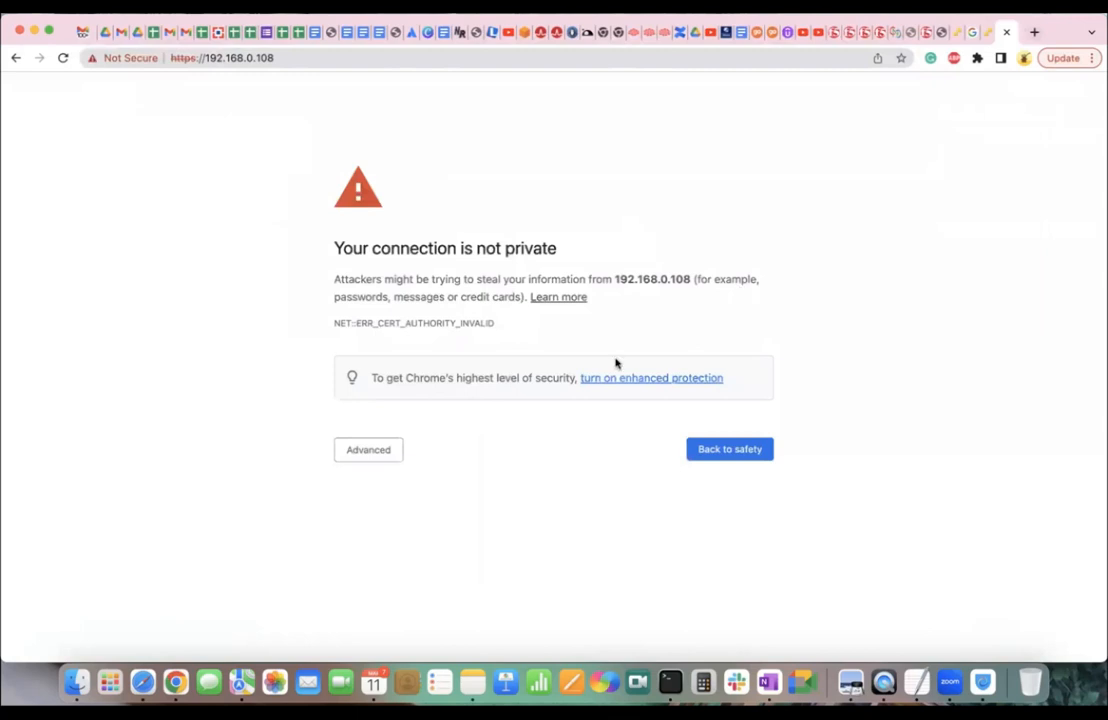
{"action": "left_click", "coordinate": [367, 450]}
{"action": "left_click", "coordinate": [430, 562]}
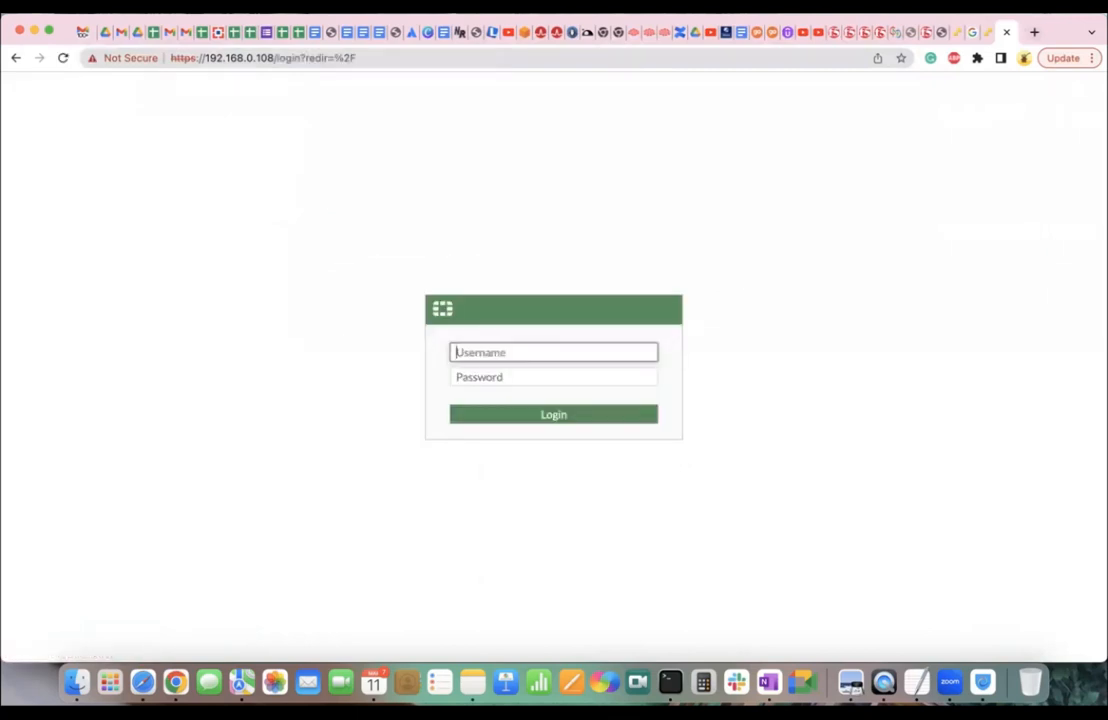
Log in as admin with the administrator password to reach the Status dashboard.
{"action": "type", "text": "admin"}
{"action": "key", "text": "Tab"}
{"action": "type", "text": "••••••••••••"}
{"action": "key", "text": "Return"}
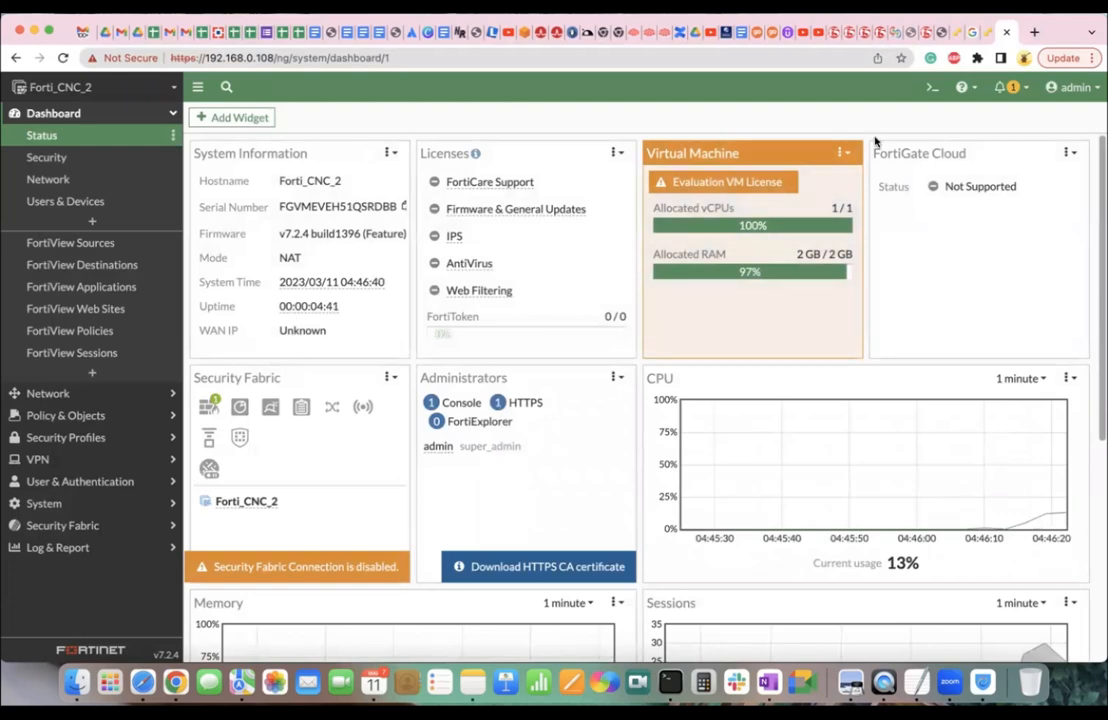
Run 'get system interface physical' on the Fortigate console, then close that console.
{"action": "left_click", "coordinate": [986, 34]}
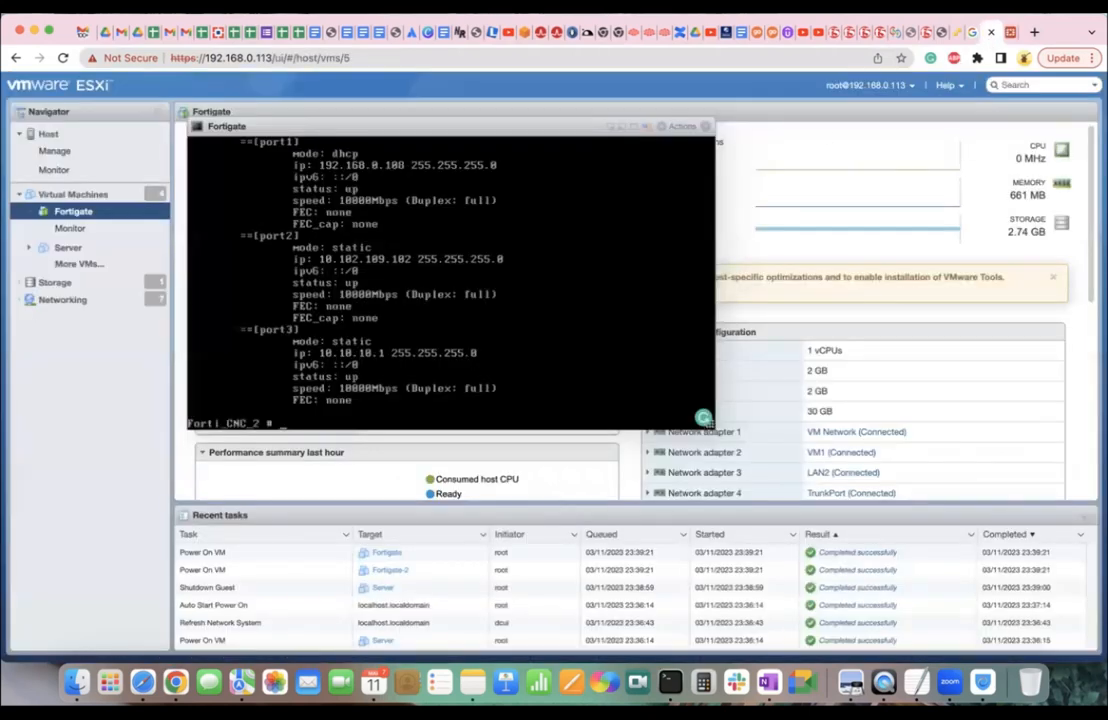
{"action": "type", "text": "get system interface physical"}
{"action": "key", "text": "Return"}
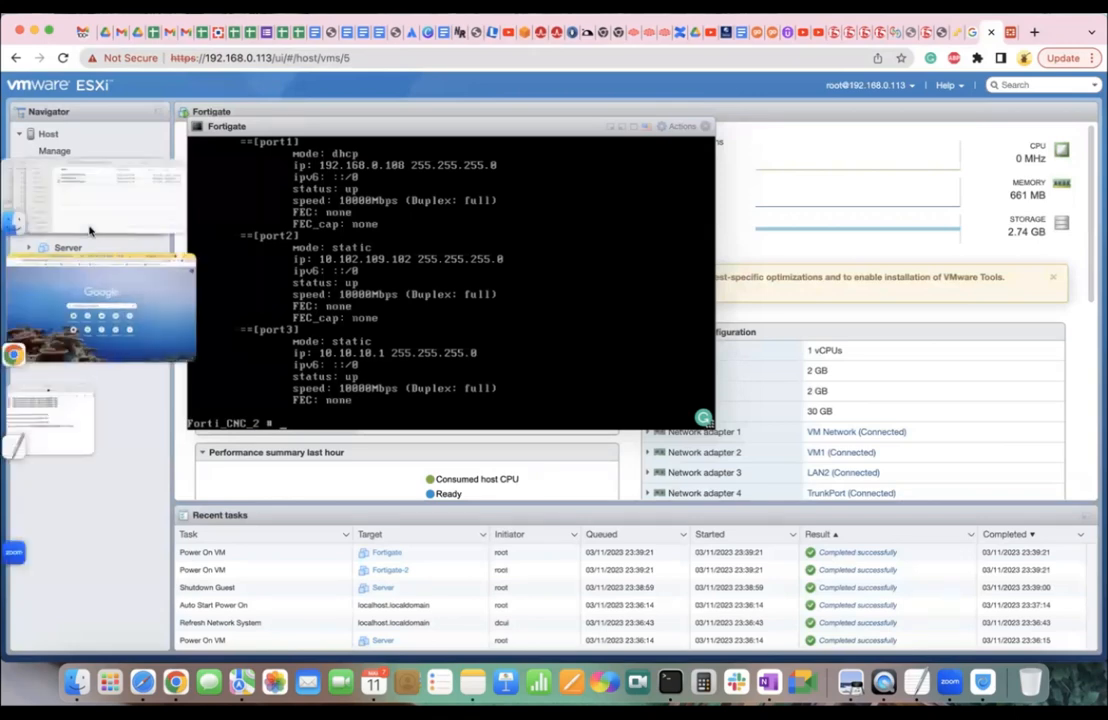
{"action": "left_click_drag", "start_coordinate": [217, 127], "coordinate": [378, 213]}
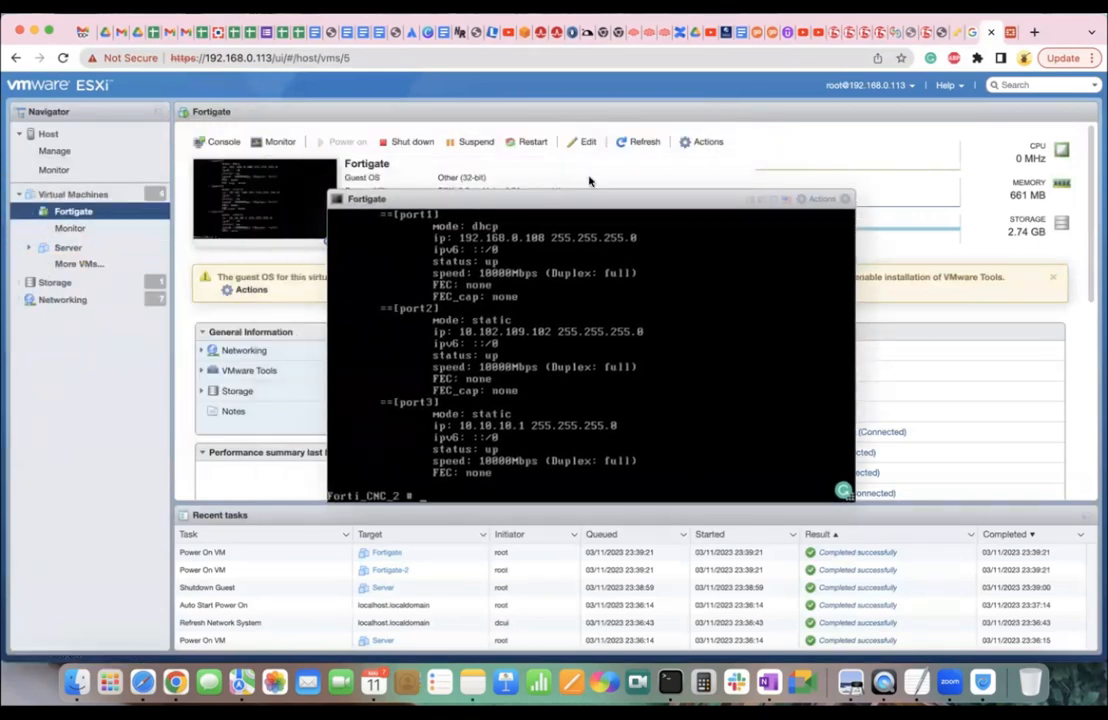
{"action": "left_click_drag", "start_coordinate": [586, 206], "coordinate": [300, 217]}
{"action": "left_click_drag", "start_coordinate": [445, 218], "coordinate": [406, 217]}
{"action": "left_click", "coordinate": [521, 209]}
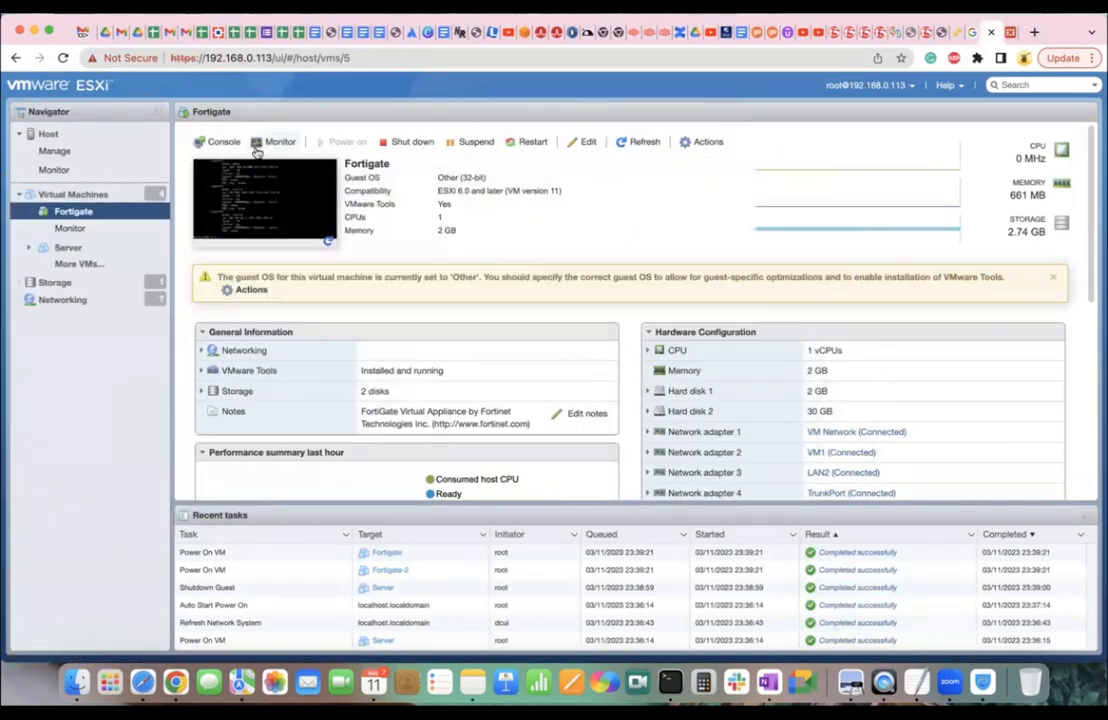
Open the Fortigate-2 VM's console and log in as admin.
{"action": "left_click", "coordinate": [88, 194]}
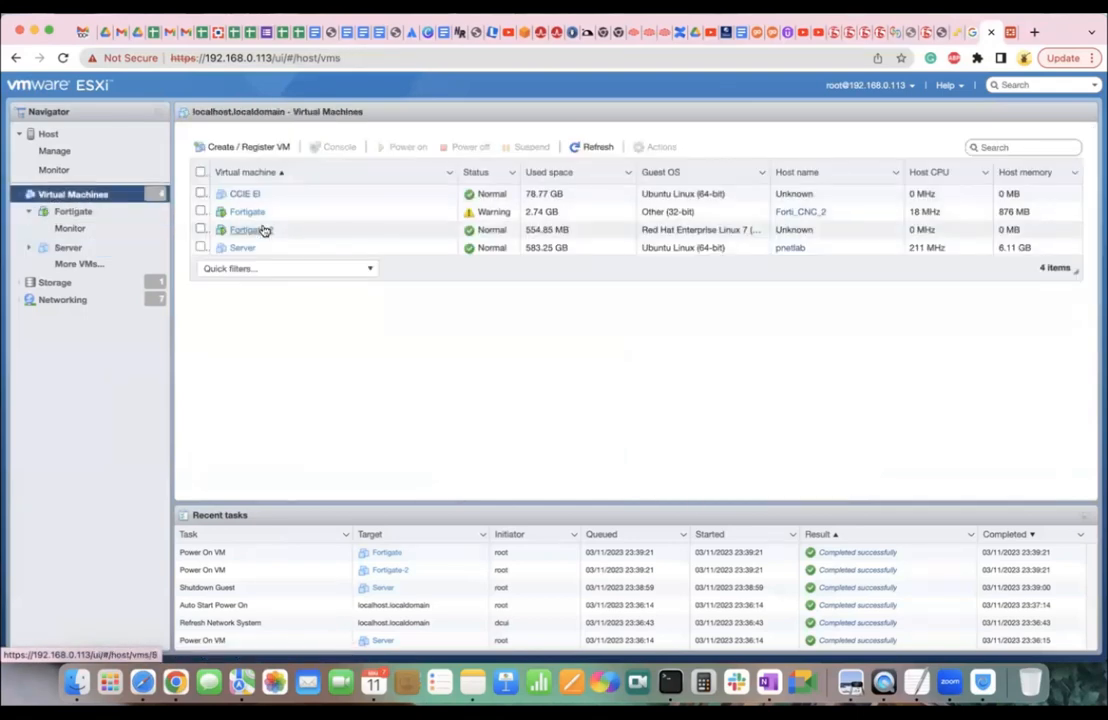
{"action": "left_click", "coordinate": [255, 233]}
{"action": "left_click", "coordinate": [255, 233]}
{"action": "left_click", "coordinate": [295, 208]}
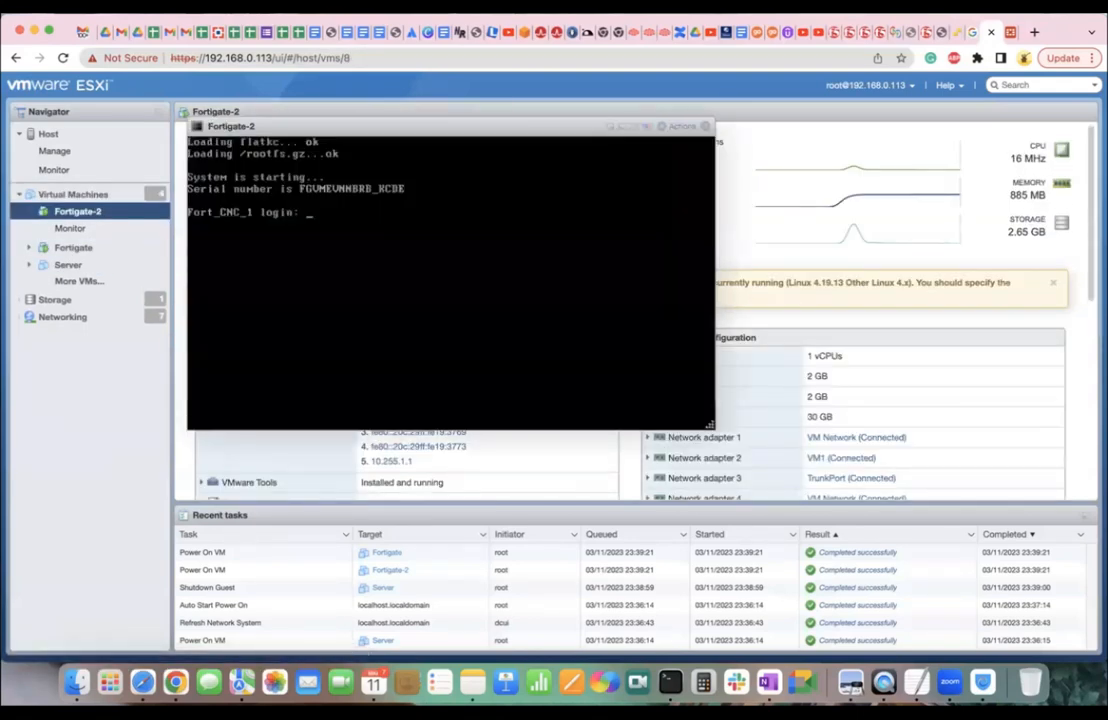
{"action": "type", "text": "admin"}
{"action": "key", "text": "Return"}
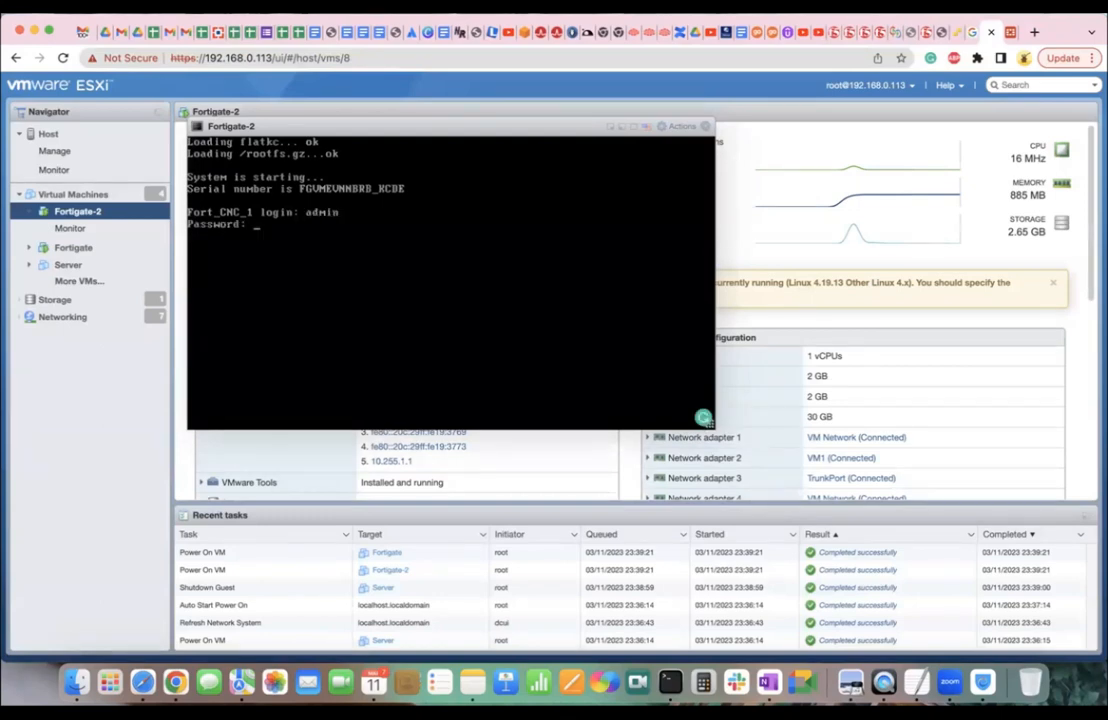
{"action": "key", "text": "Return"}
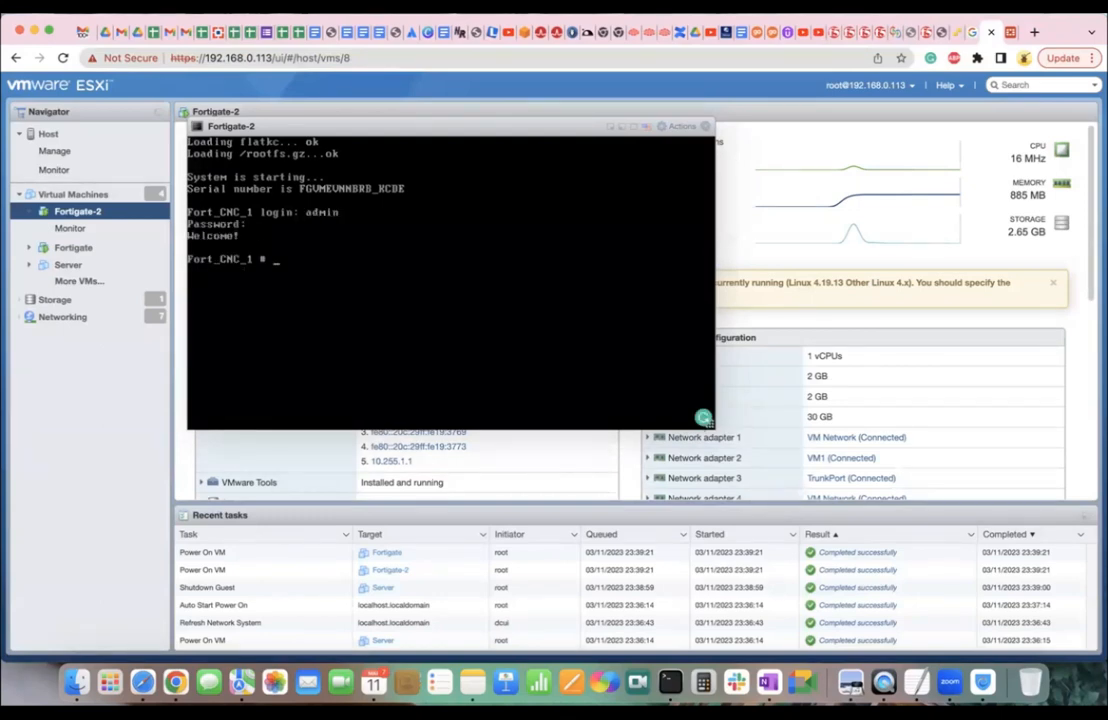
List Fortigate-2's physical interfaces: port1 DHCP 192.168.0.110, port2 and port3 static.
{"action": "type", "text": "get system info"}
{"action": "key", "text": "Tab"}
{"action": "key", "text": "Tab"}
{"action": "key", "text": "BackSpace"}
{"action": "key", "text": "BackSpace"}
{"action": "key", "text": "BackSpace"}
{"action": "key", "text": "BackSpace"}
{"action": "type", "text": "interf physical"}
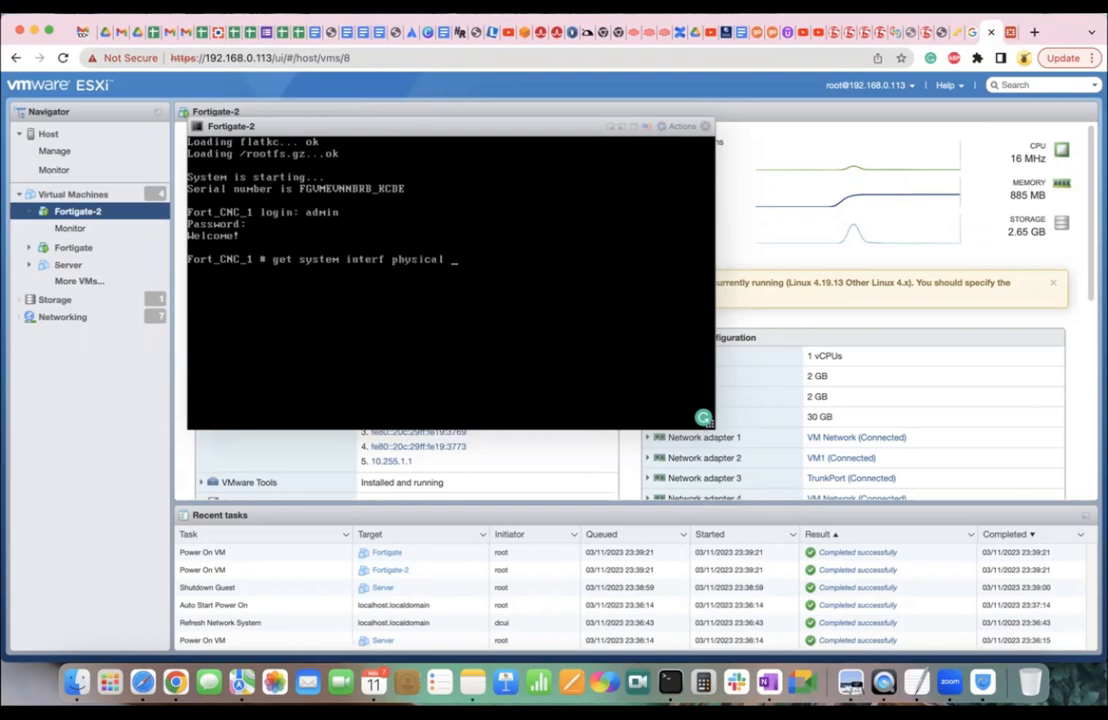
{"action": "key", "text": "Return"}
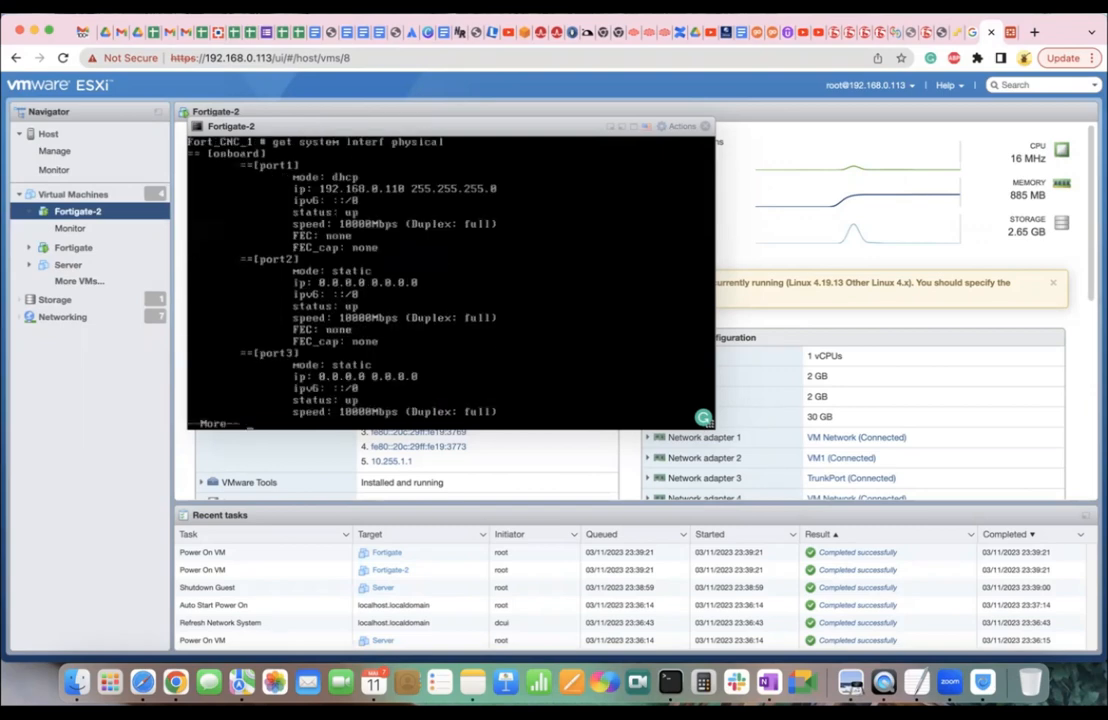
Log in to 192.168.0.110 as admin with its password and dismiss Chrome's password prompt.
{"action": "left_click", "coordinate": [1034, 33]}
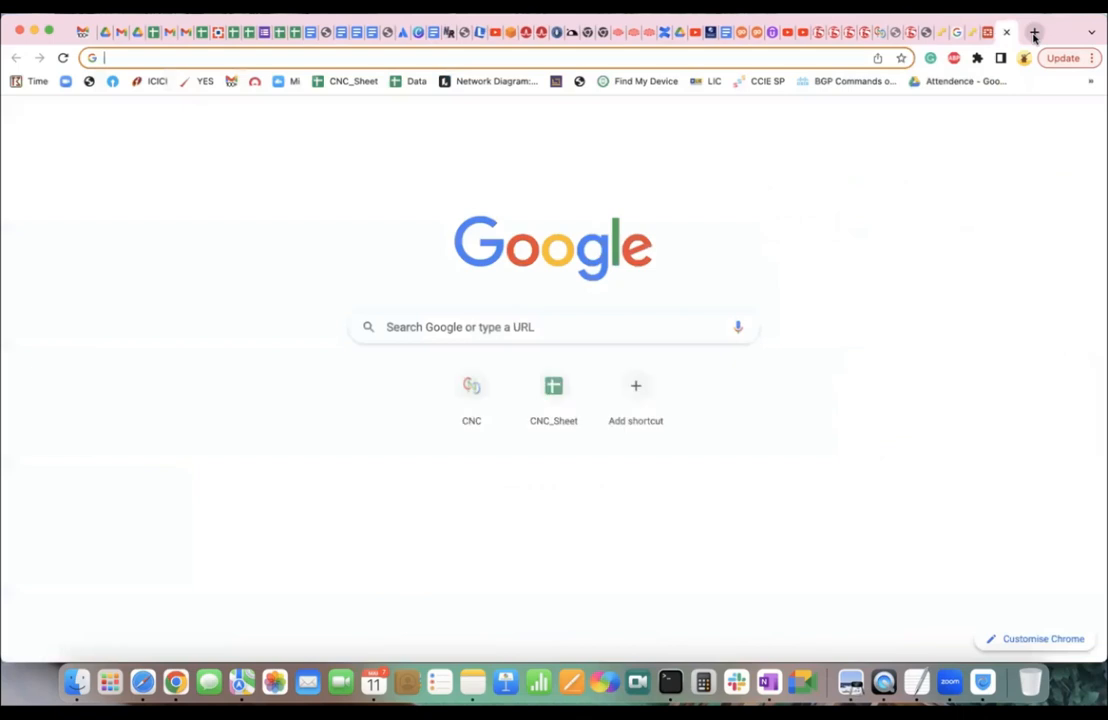
{"action": "key", "text": "Return"}
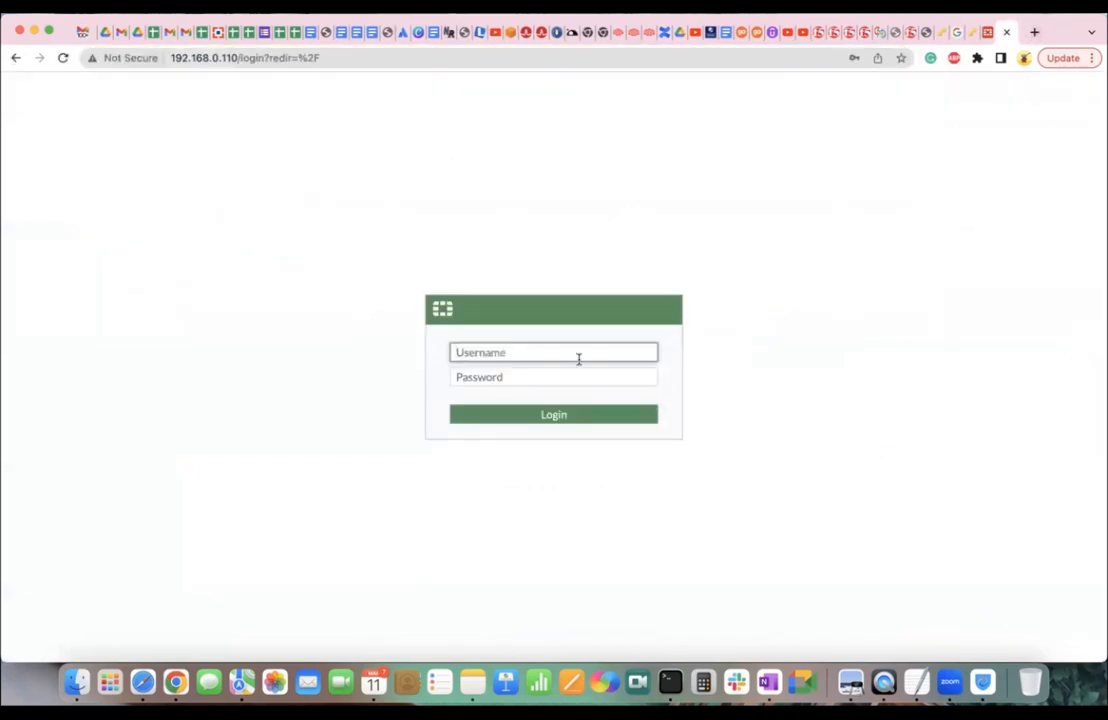
{"action": "key", "text": "Tab"}
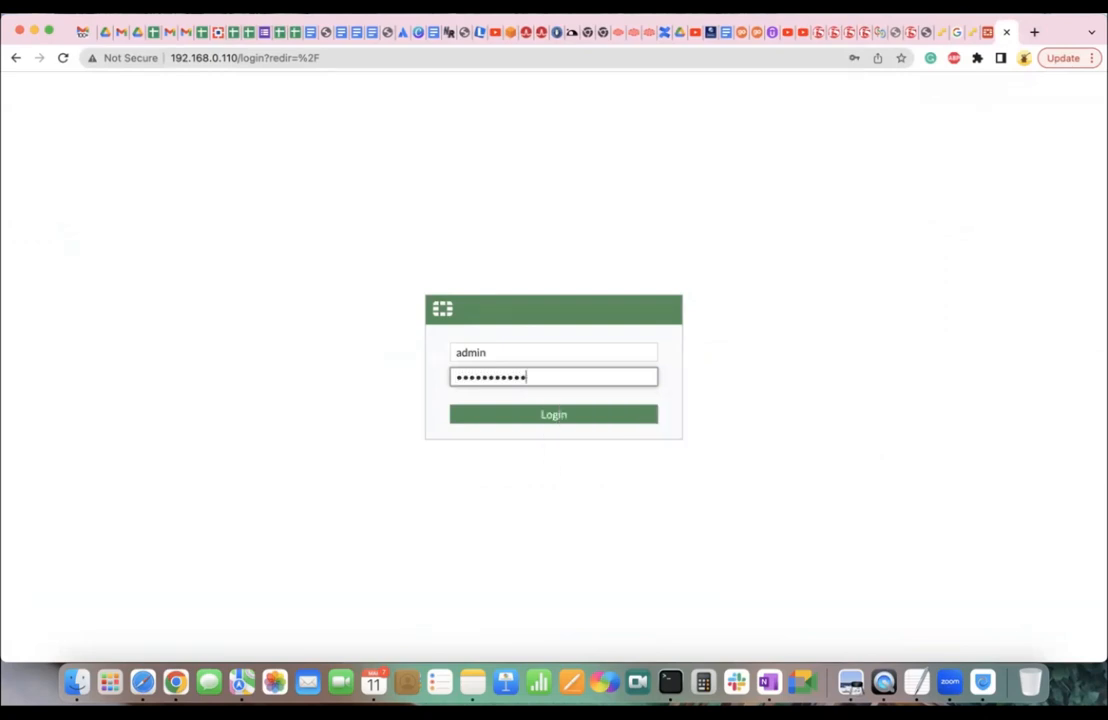
{"action": "key", "text": "Return"}
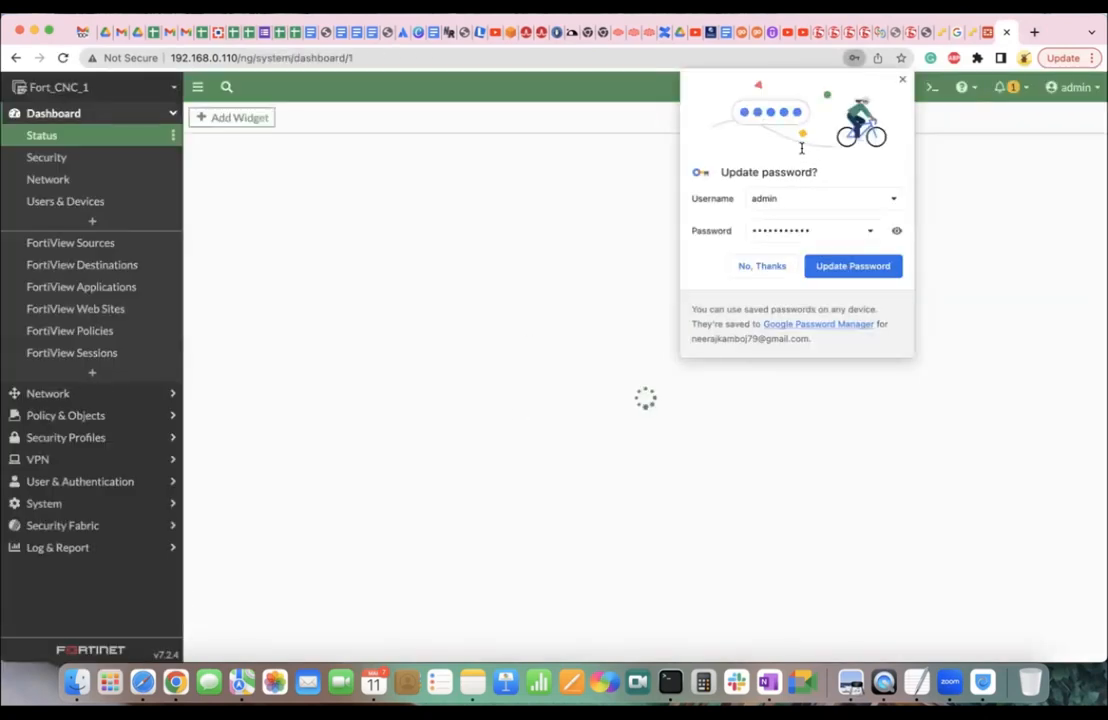
{"action": "left_click", "coordinate": [903, 79]}
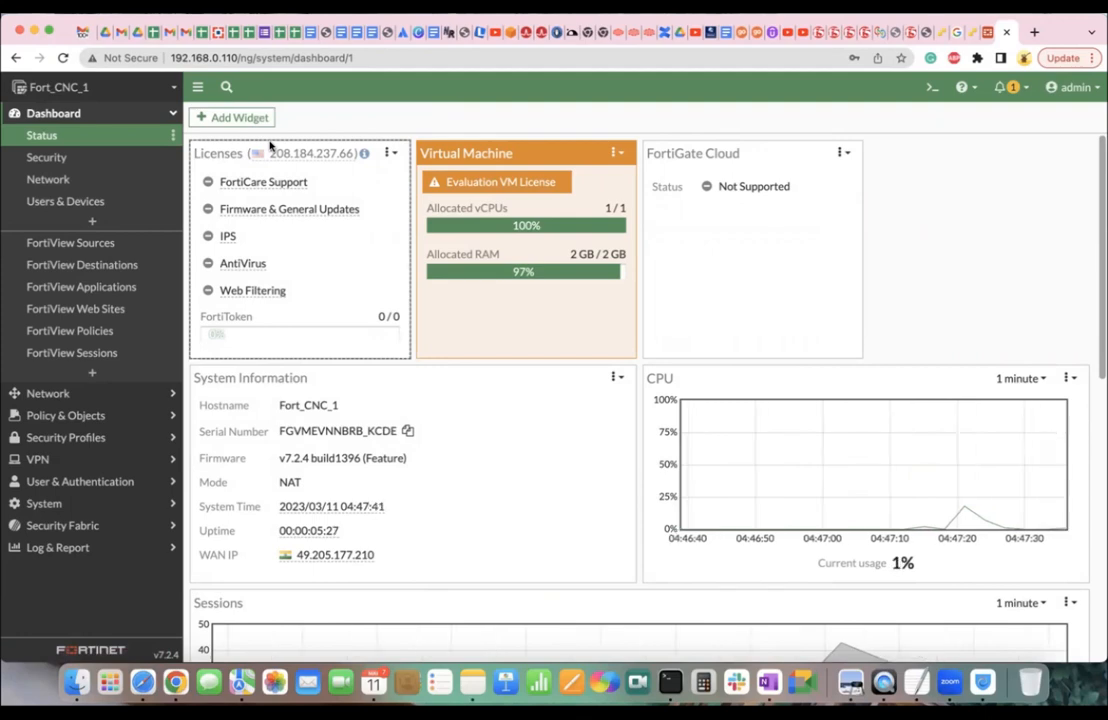
Go to Network > Interfaces, view port1's details, and open port1's Edit Interface page.
{"action": "left_click", "coordinate": [148, 395]}
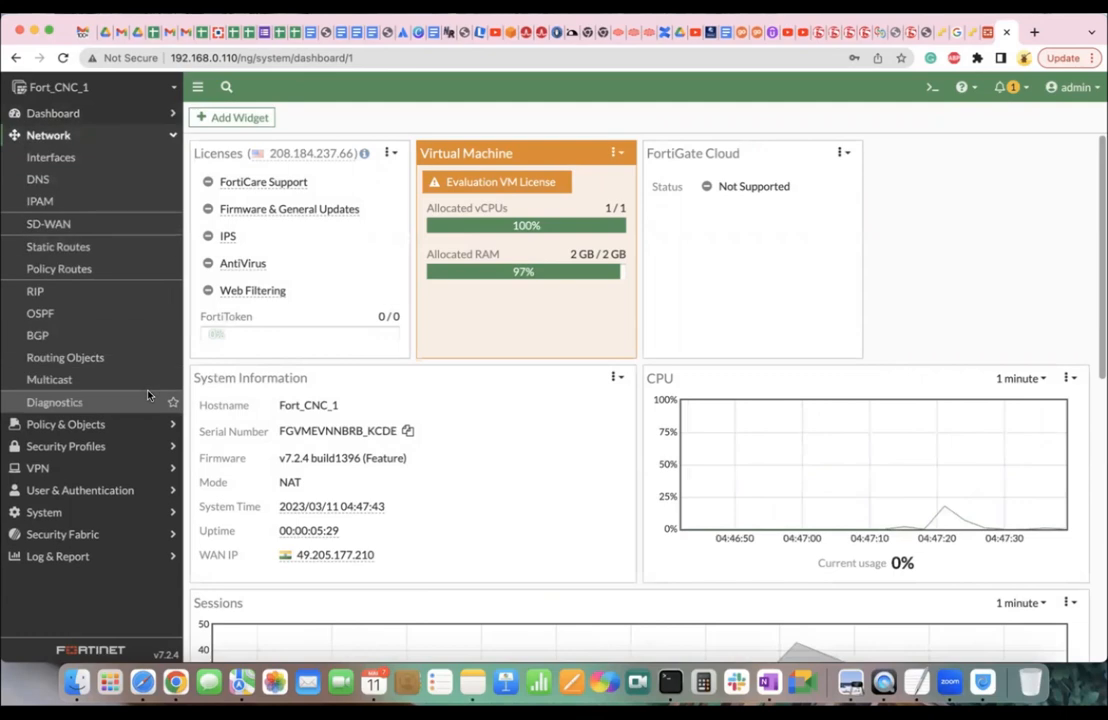
{"action": "left_click", "coordinate": [50, 157]}
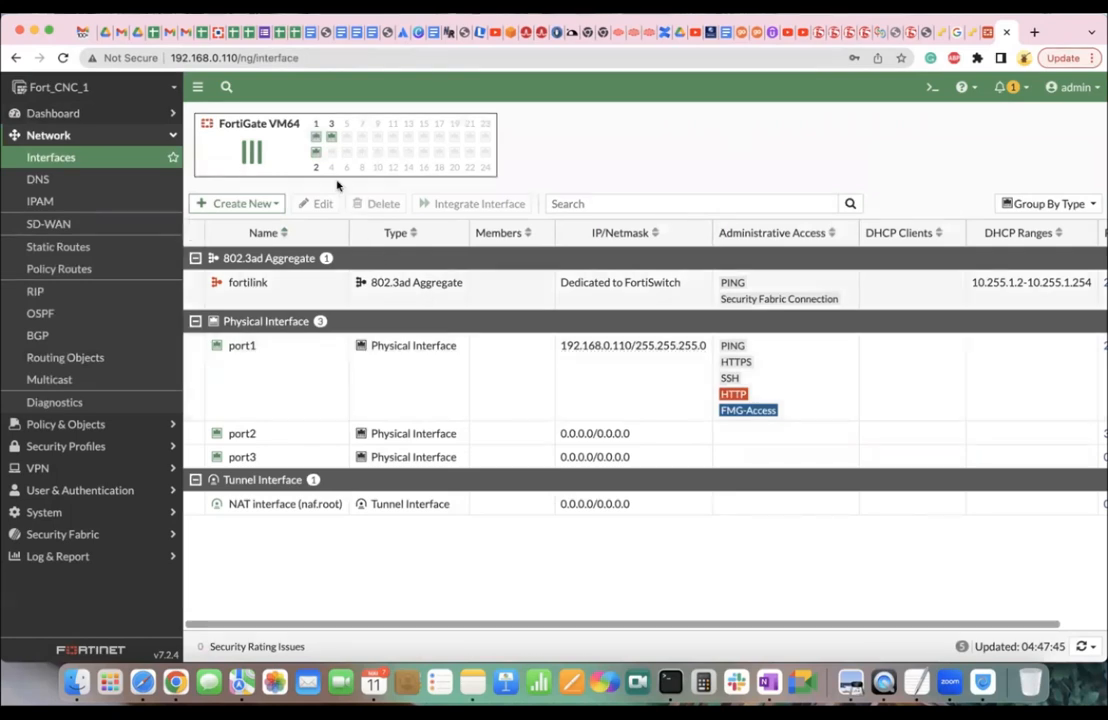
{"action": "mouse_move", "coordinate": [333, 140]}
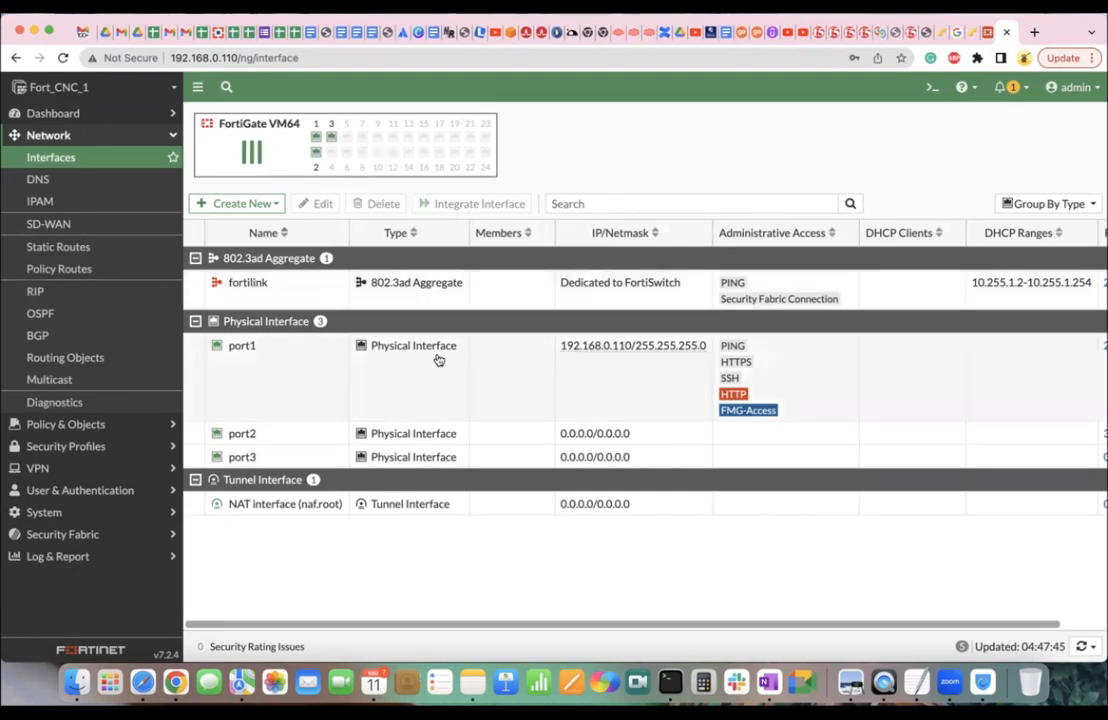
{"action": "left_click", "coordinate": [245, 346]}
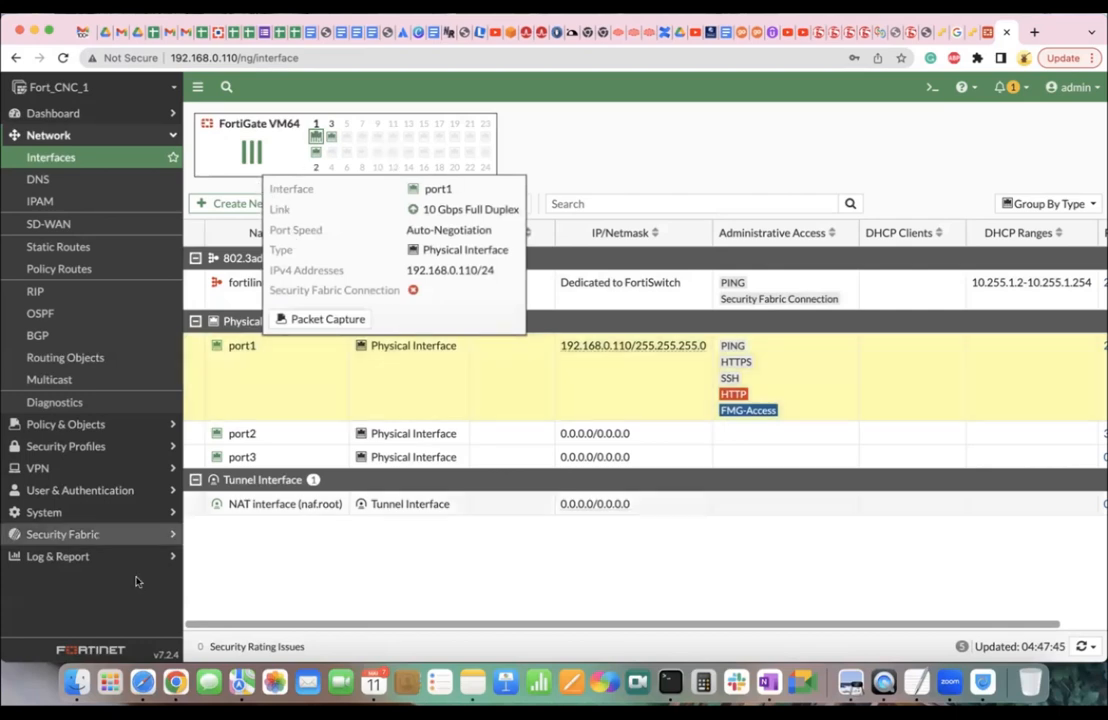
{"action": "left_click", "coordinate": [318, 203]}
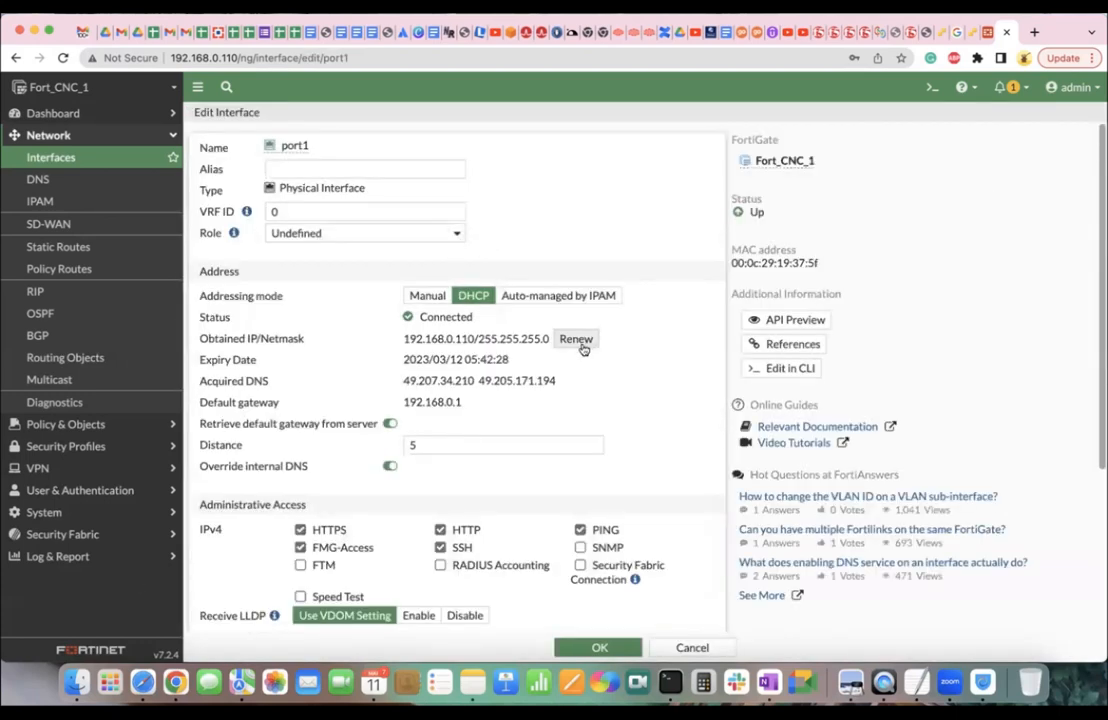
Set port1 to Manual addressing with 192.168.0.110/255.255.255.0 and view its CLI configuration.
{"action": "left_click", "coordinate": [440, 297]}
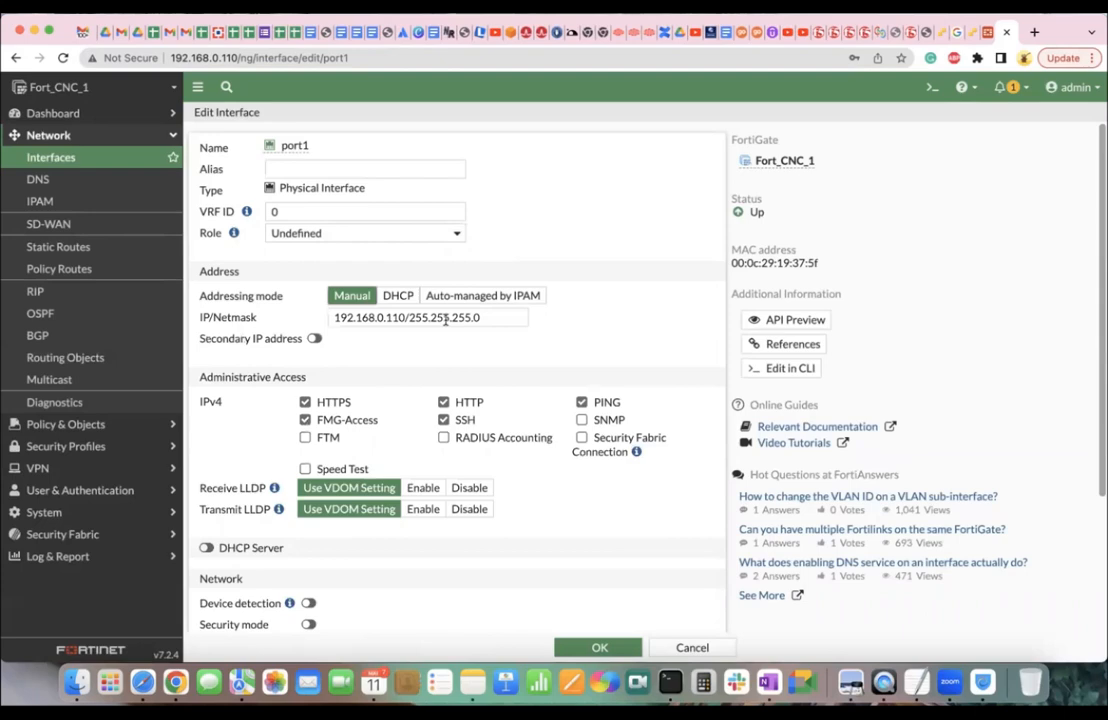
{"action": "left_click", "coordinate": [405, 317]}
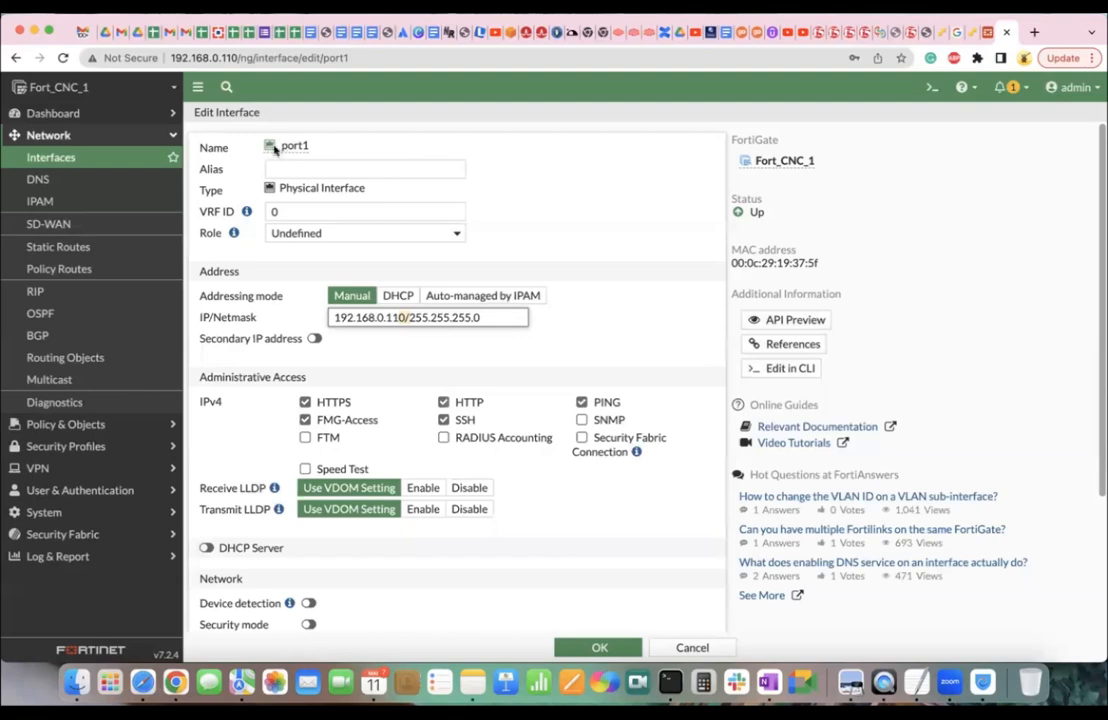
{"action": "left_click", "coordinate": [781, 370]}
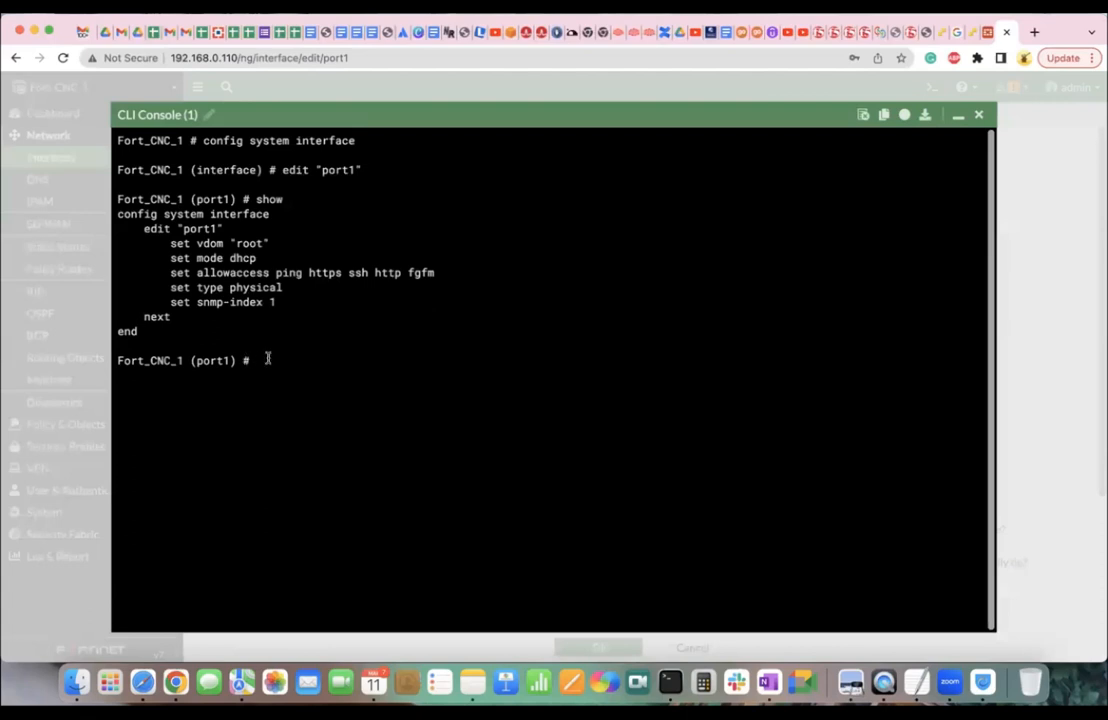
{"action": "left_click_drag", "start_coordinate": [228, 361], "coordinate": [196, 361]}
{"action": "left_click_drag", "start_coordinate": [166, 243], "coordinate": [277, 299]}
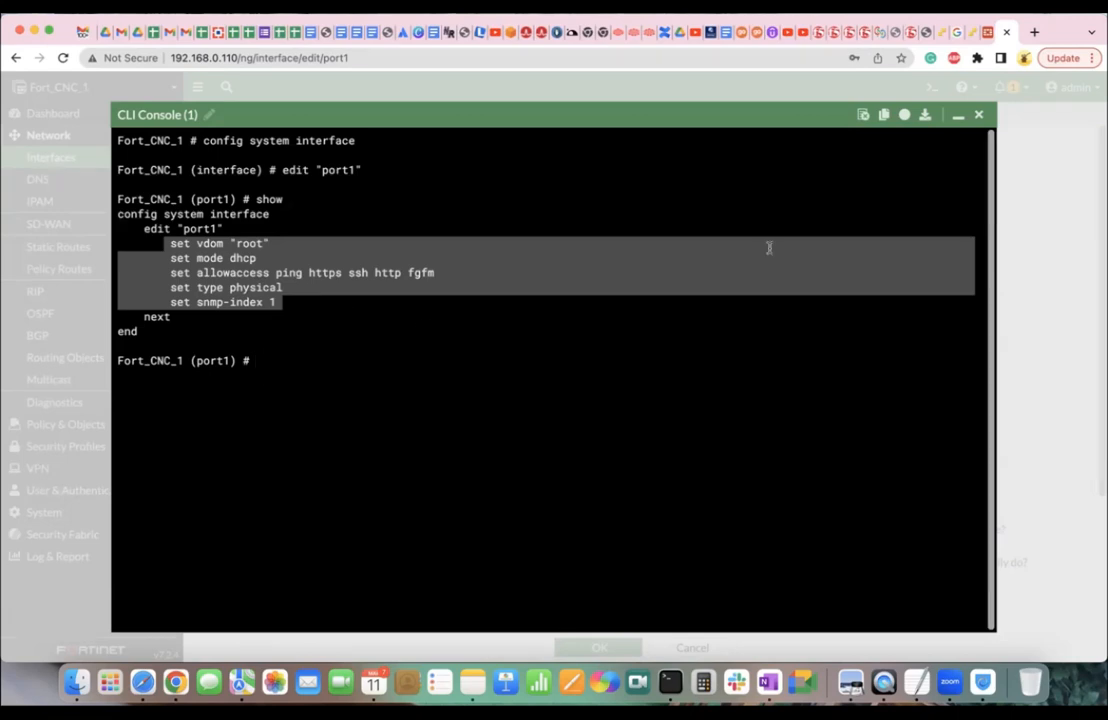
{"action": "type", "text": "exit"}
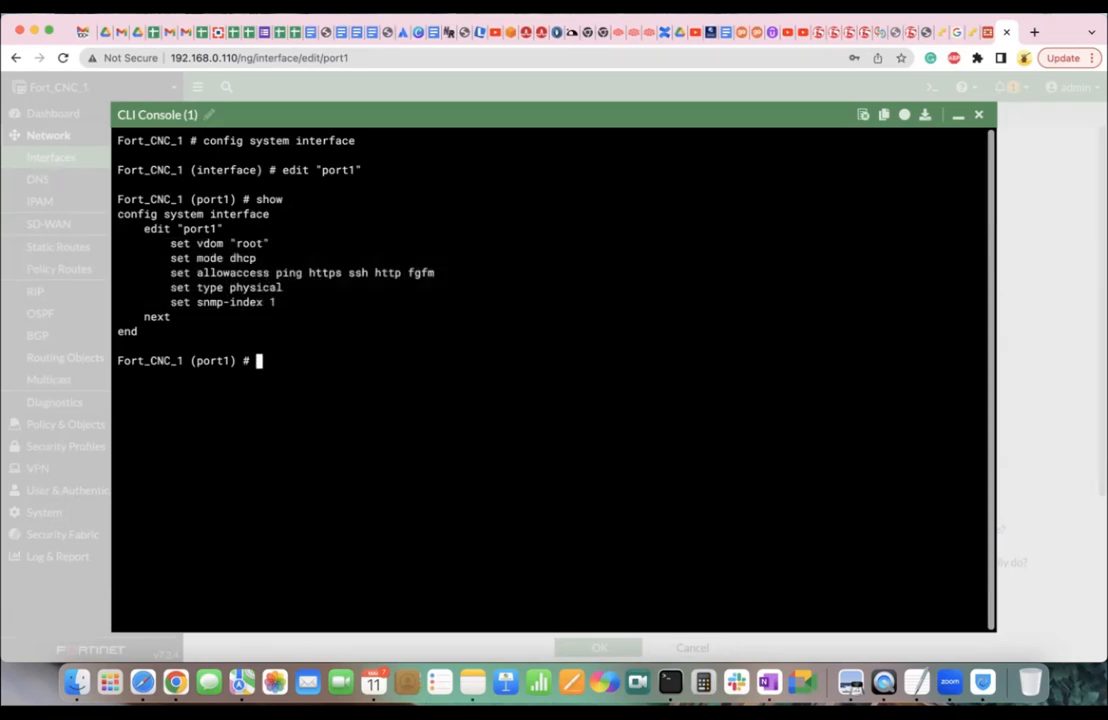
{"action": "key", "text": "Return"}
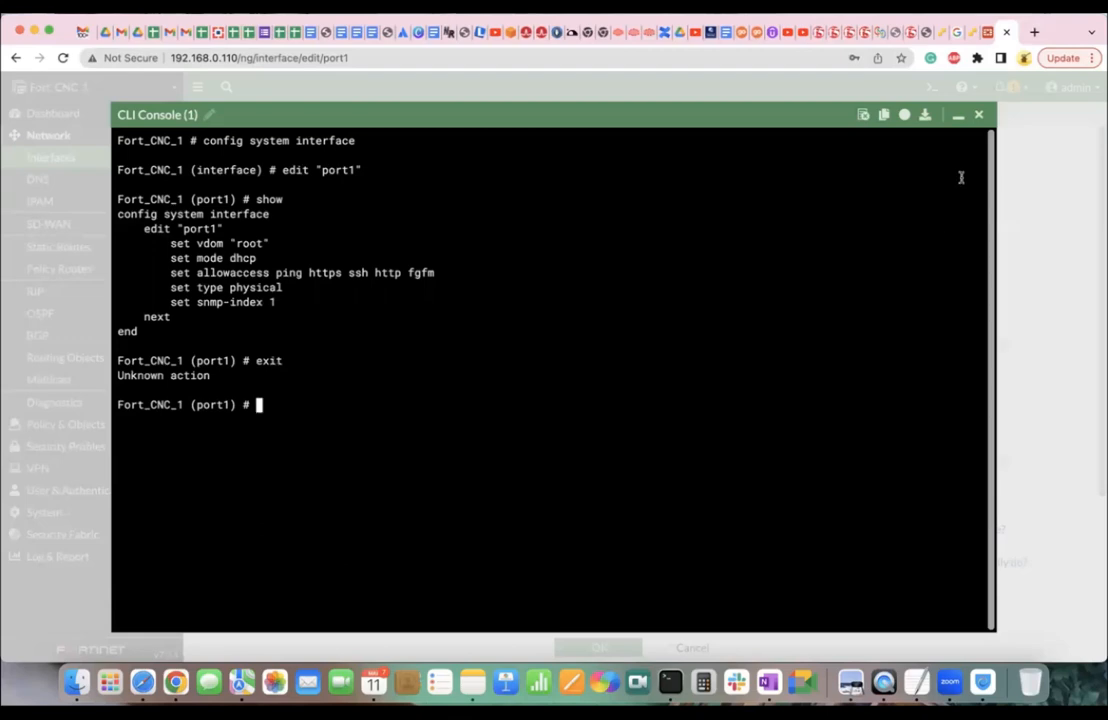
{"action": "left_click", "coordinate": [978, 114]}
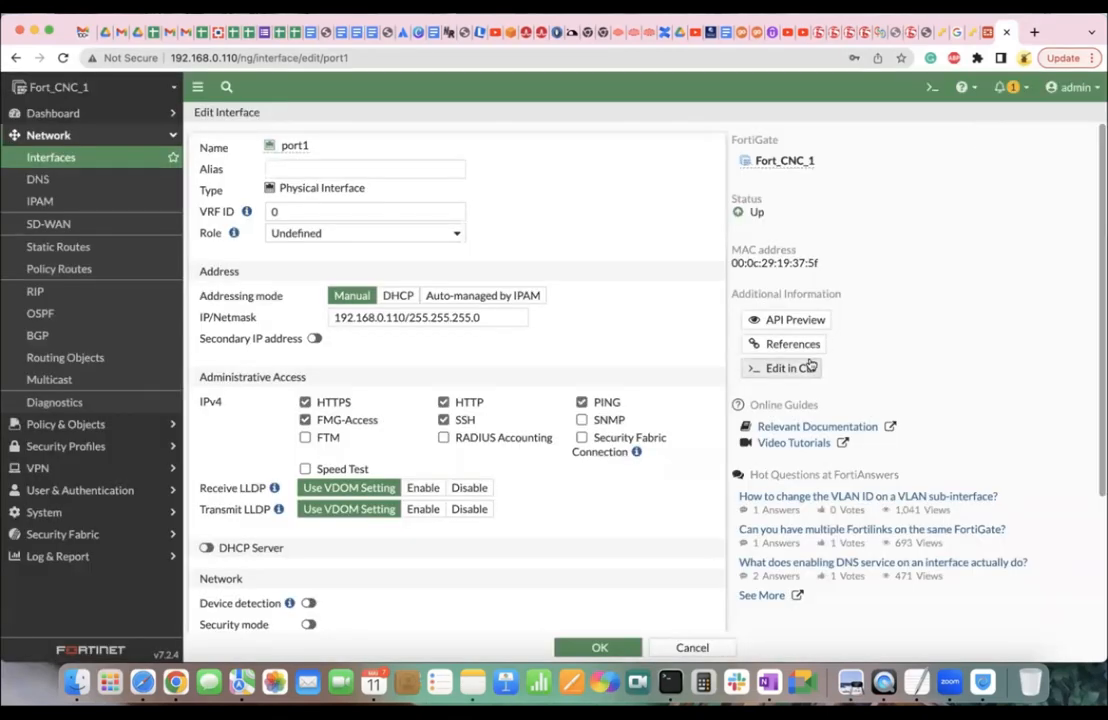
{"action": "left_click", "coordinate": [927, 90]}
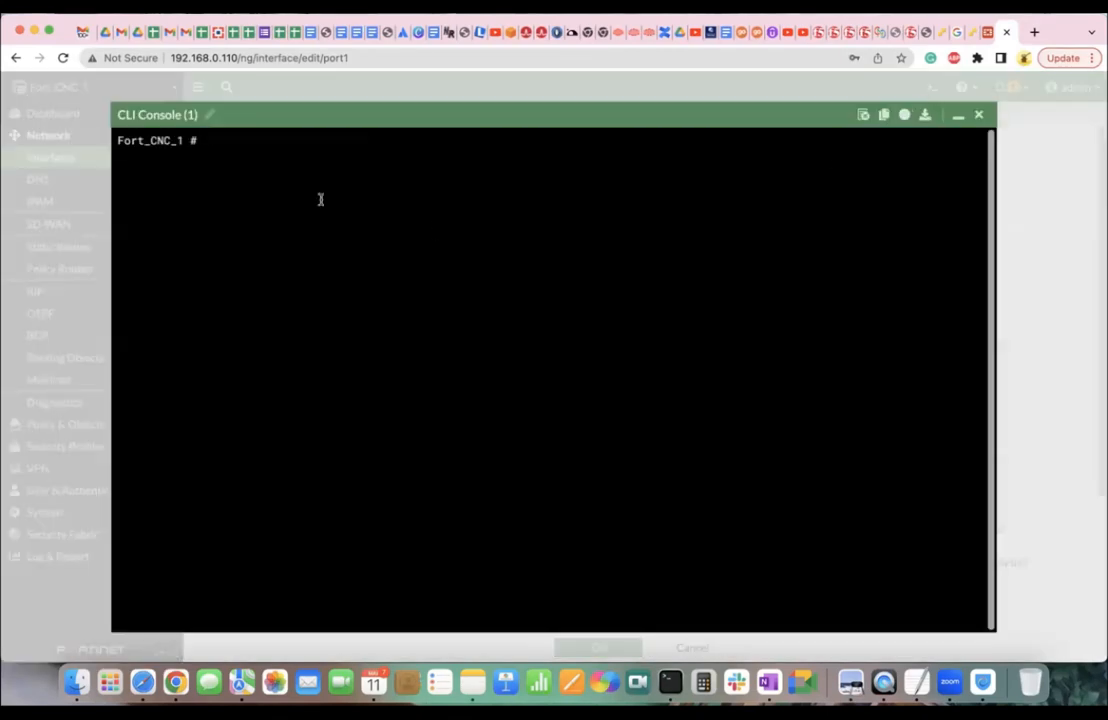
{"action": "left_click_drag", "start_coordinate": [192, 141], "coordinate": [117, 141]}
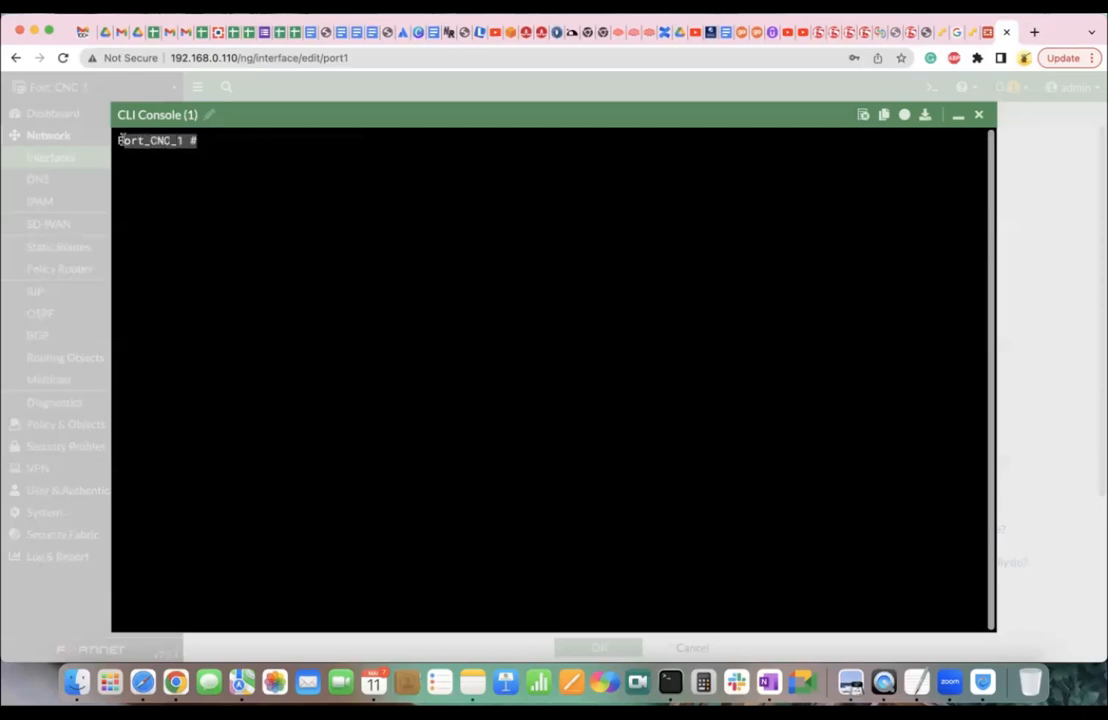
{"action": "left_click", "coordinate": [962, 32]}
{"action": "key", "text": "Return"}
{"action": "key", "text": "Return"}
{"action": "key", "text": "Return"}
{"action": "key", "text": "Return"}
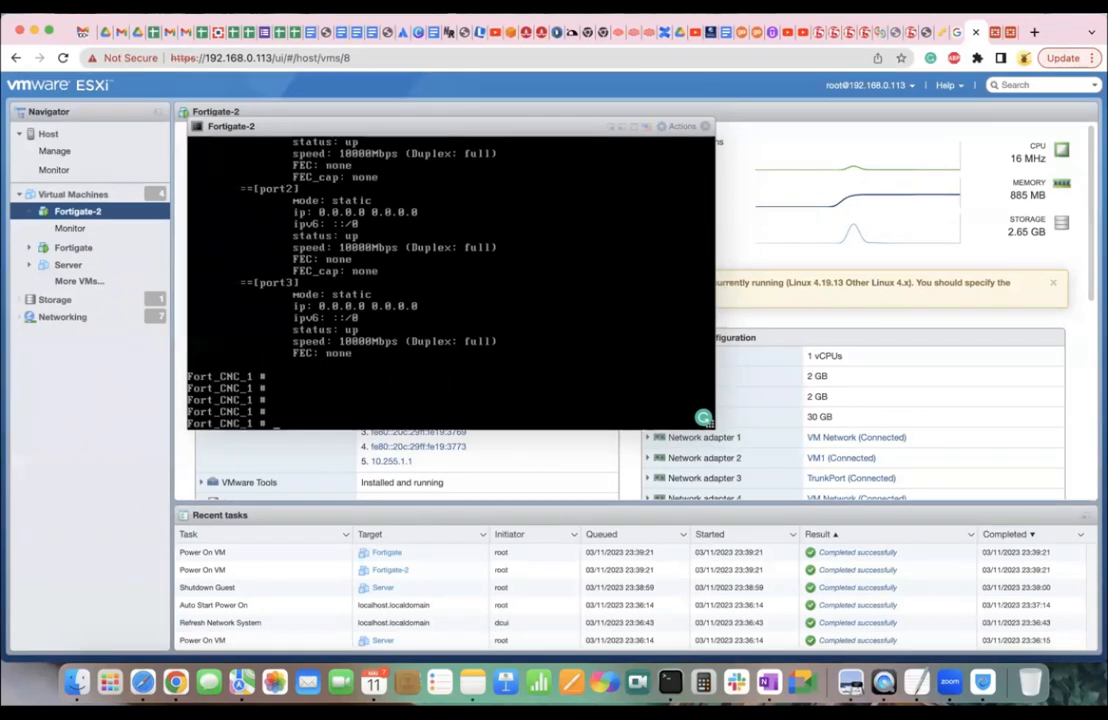
{"action": "left_click", "coordinate": [994, 32]}
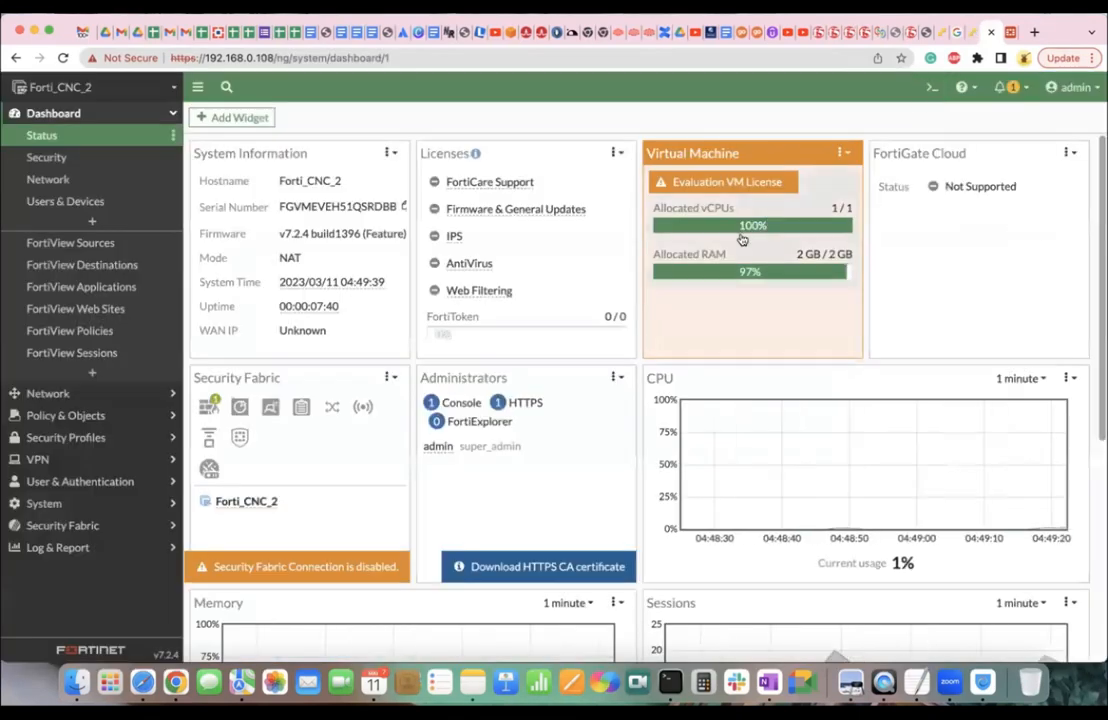
{"action": "left_click", "coordinate": [1009, 32]}
{"action": "left_click", "coordinate": [213, 137]}
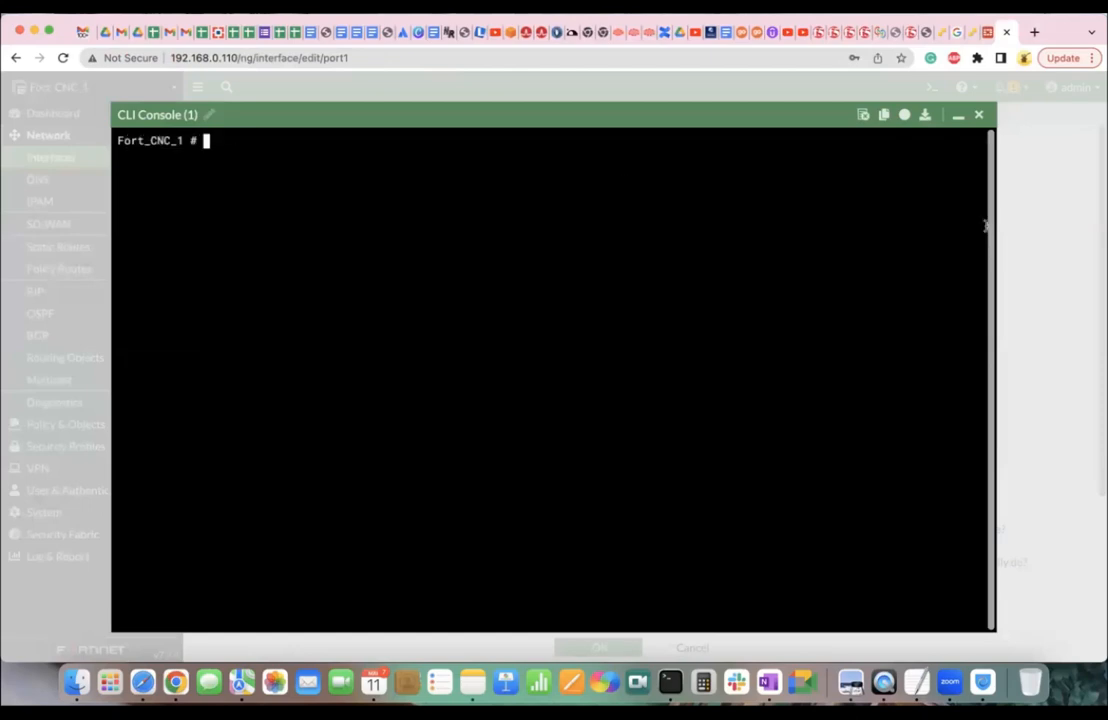
{"action": "left_click", "coordinate": [958, 115]}
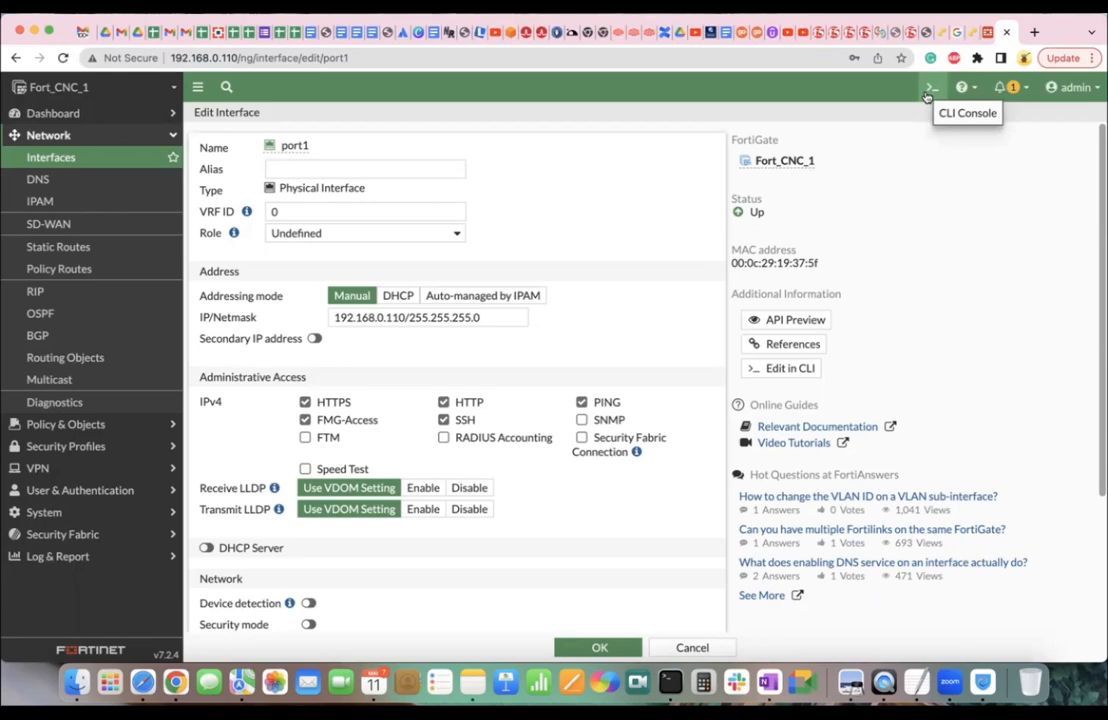
{"action": "left_click", "coordinate": [797, 368]}
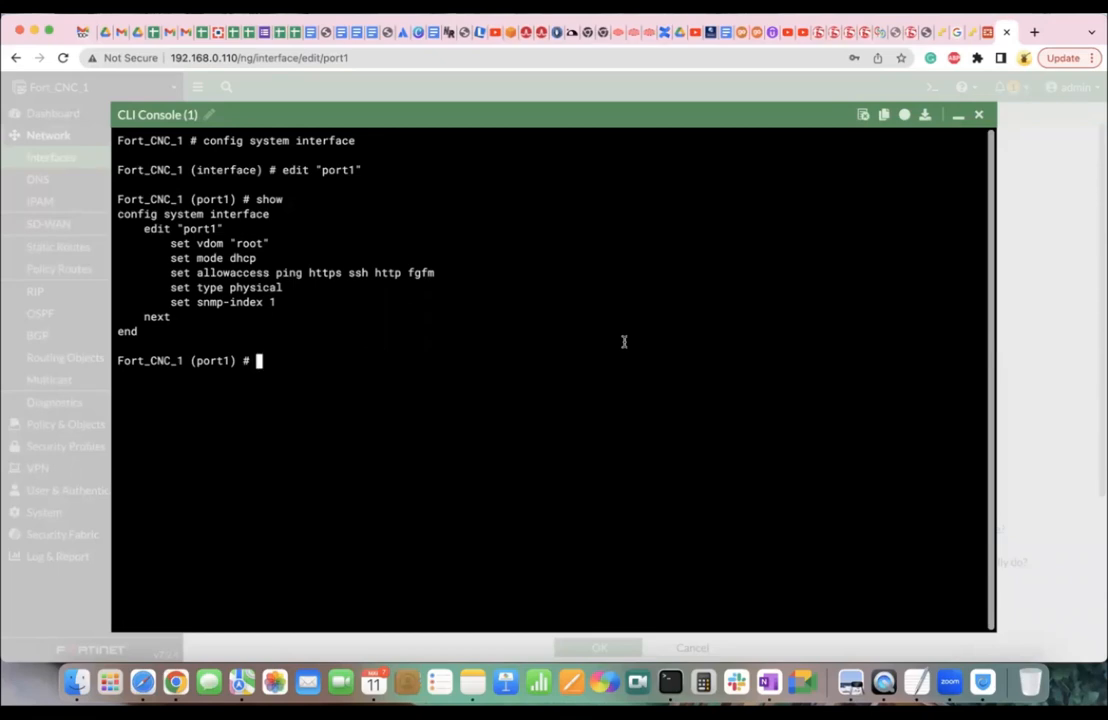
{"action": "type", "text": "set ip 192.192.192.1 "}
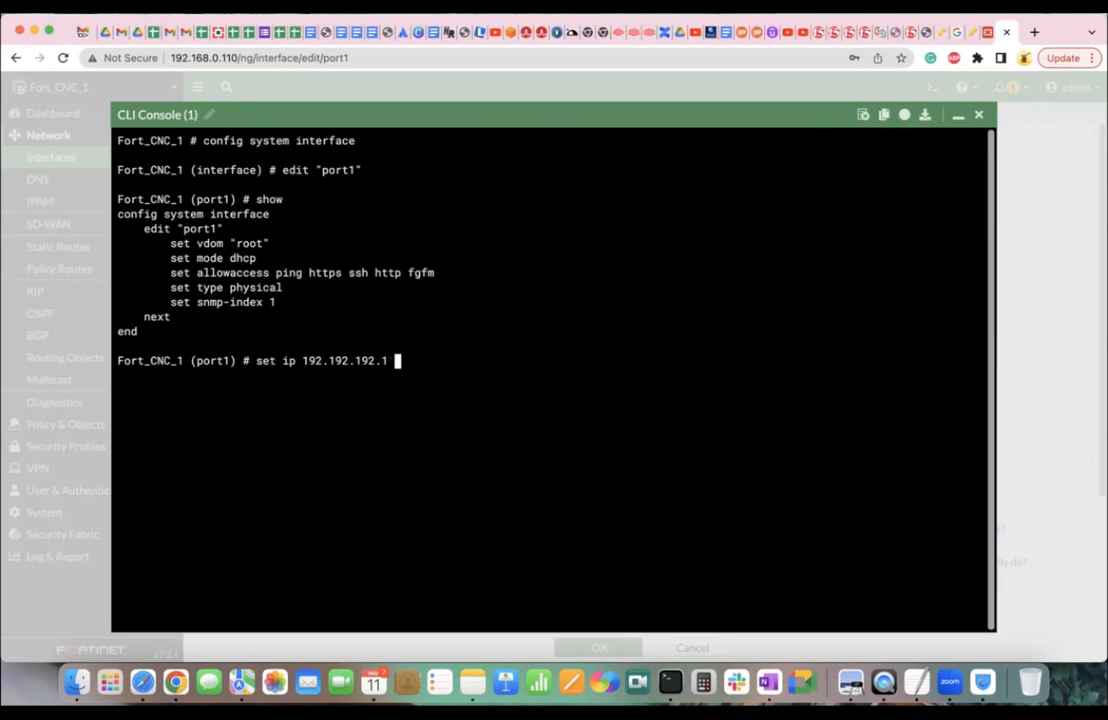
{"action": "type", "text": "255.255.255.255.0"}
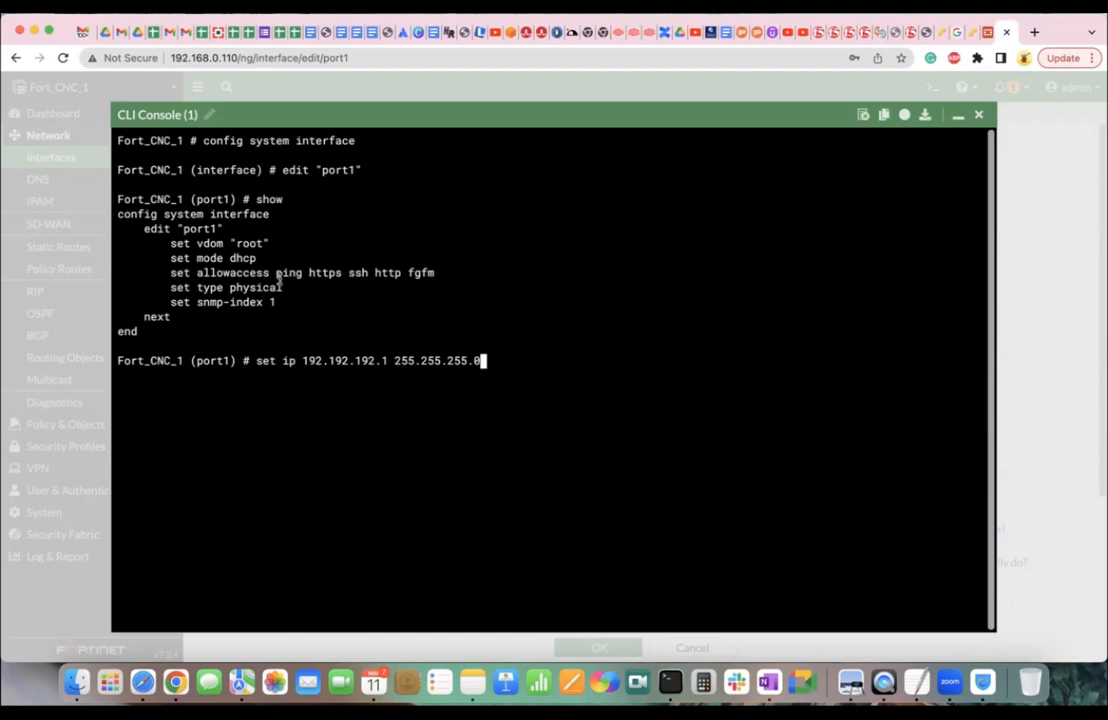
{"action": "left_click_drag", "start_coordinate": [276, 276], "coordinate": [433, 278]}
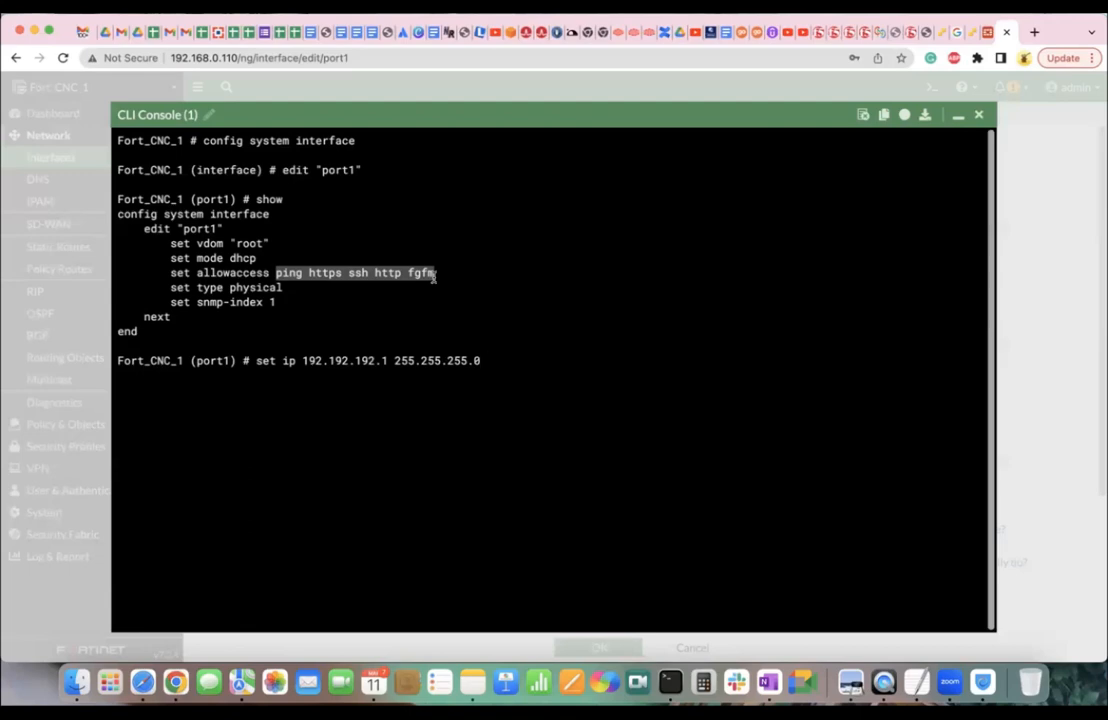
{"action": "left_click_drag", "start_coordinate": [171, 273], "coordinate": [436, 273]}
{"action": "left_click", "coordinate": [418, 277]}
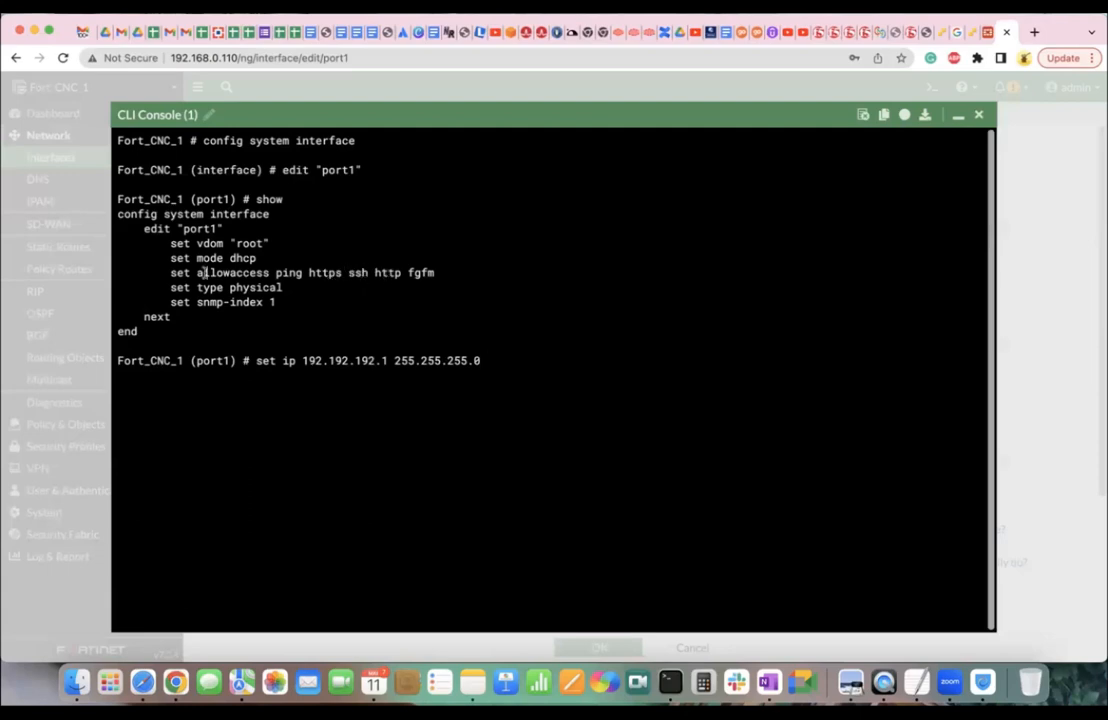
{"action": "left_click_drag", "start_coordinate": [197, 273], "coordinate": [432, 273]}
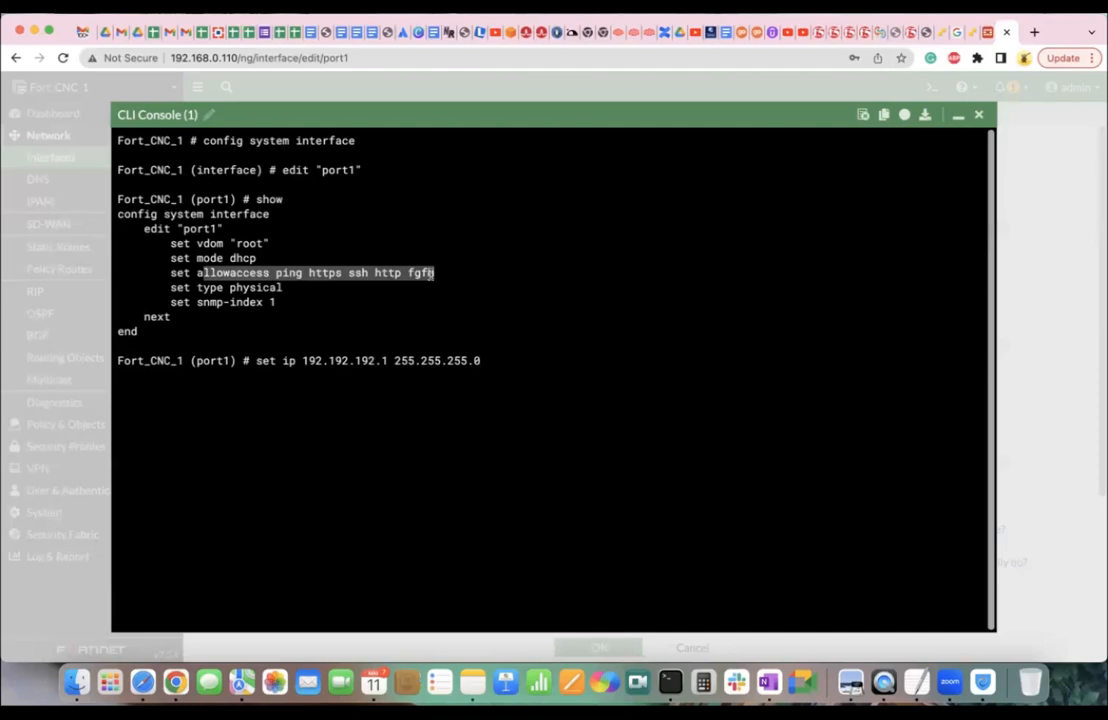
{"action": "left_click", "coordinate": [430, 274]}
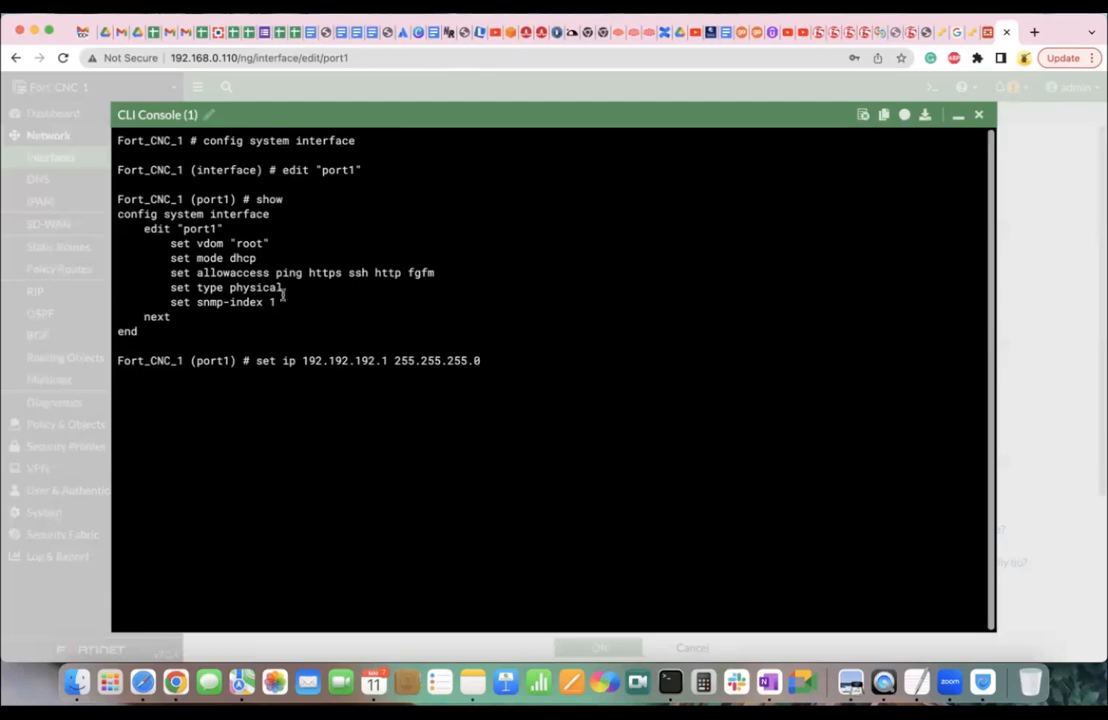
{"action": "left_click_drag", "start_coordinate": [170, 272], "coordinate": [388, 272]}
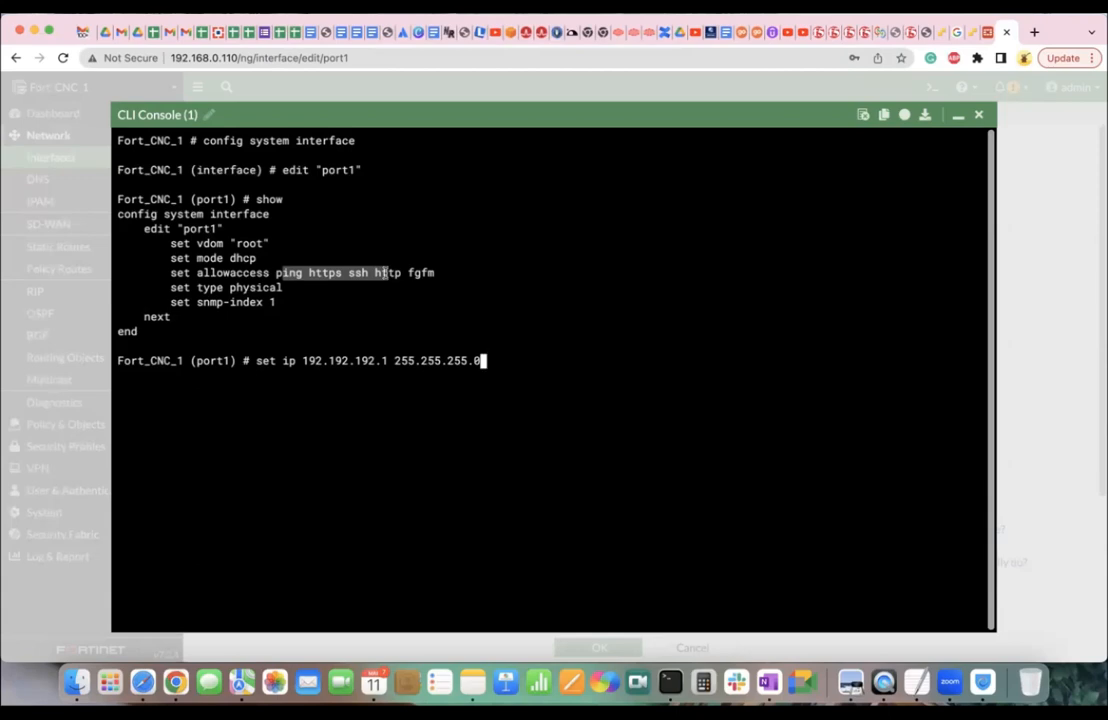
Erase the pending set ip command in the CLI and close the console.
{"action": "key", "text": "BackSpace"}
{"action": "key", "text": "BackSpace"}
{"action": "key", "text": "BackSpace"}
{"action": "key", "text": "BackSpace"}
{"action": "key", "text": "BackSpace"}
{"action": "key", "text": "BackSpace"}
{"action": "key", "text": "BackSpace"}
{"action": "key", "text": "BackSpace"}
{"action": "key", "text": "BackSpace"}
{"action": "key", "text": "BackSpace"}
{"action": "key", "text": "BackSpace"}
{"action": "key", "text": "BackSpace"}
{"action": "key", "text": "BackSpace"}
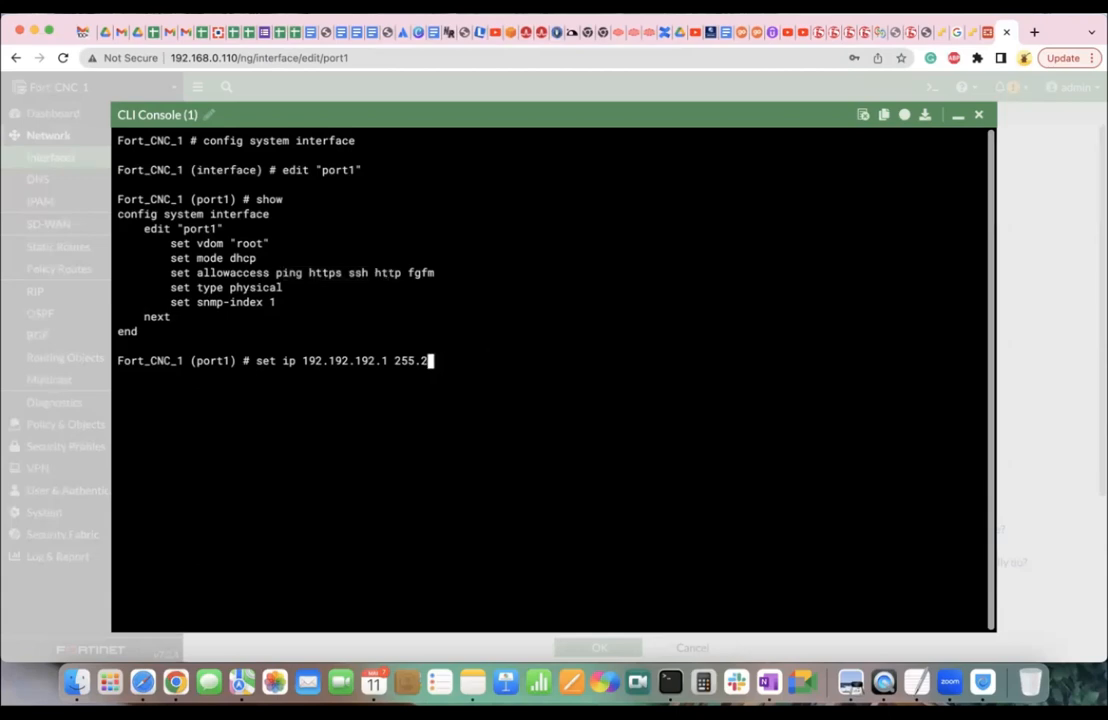
{"action": "key", "text": "BackSpace"}
{"action": "key", "text": "BackSpace"}
{"action": "key", "text": "BackSpace"}
{"action": "key", "text": "BackSpace"}
{"action": "key", "text": "BackSpace"}
{"action": "key", "text": "BackSpace"}
{"action": "key", "text": "BackSpace"}
{"action": "key", "text": "BackSpace"}
{"action": "key", "text": "BackSpace"}
{"action": "key", "text": "BackSpace"}
{"action": "key", "text": "BackSpace"}
{"action": "key", "text": "BackSpace"}
{"action": "key", "text": "BackSpace"}
{"action": "key", "text": "BackSpace"}
{"action": "key", "text": "BackSpace"}
{"action": "key", "text": "BackSpace"}
{"action": "key", "text": "BackSpace"}
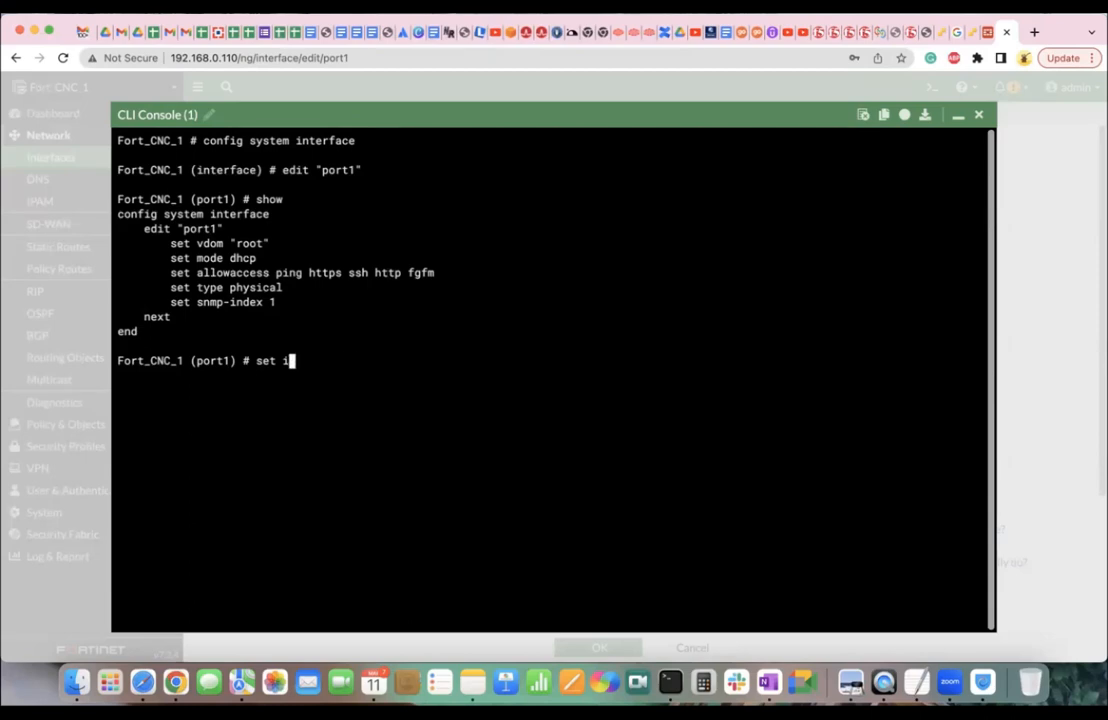
{"action": "type", "text": "allowaccess"}
{"action": "key", "text": "BackSpace"}
{"action": "key", "text": "BackSpace"}
{"action": "key", "text": "BackSpace"}
{"action": "key", "text": "BackSpace"}
{"action": "key", "text": "BackSpace"}
{"action": "key", "text": "BackSpace"}
{"action": "key", "text": "BackSpace"}
{"action": "key", "text": "BackSpace"}
{"action": "key", "text": "BackSpace"}
{"action": "key", "text": "BackSpace"}
{"action": "key", "text": "BackSpace"}
{"action": "key", "text": "BackSpace"}
{"action": "type", "text": "t alo"}
{"action": "type", "text": "as"}
{"action": "key", "text": "question"}
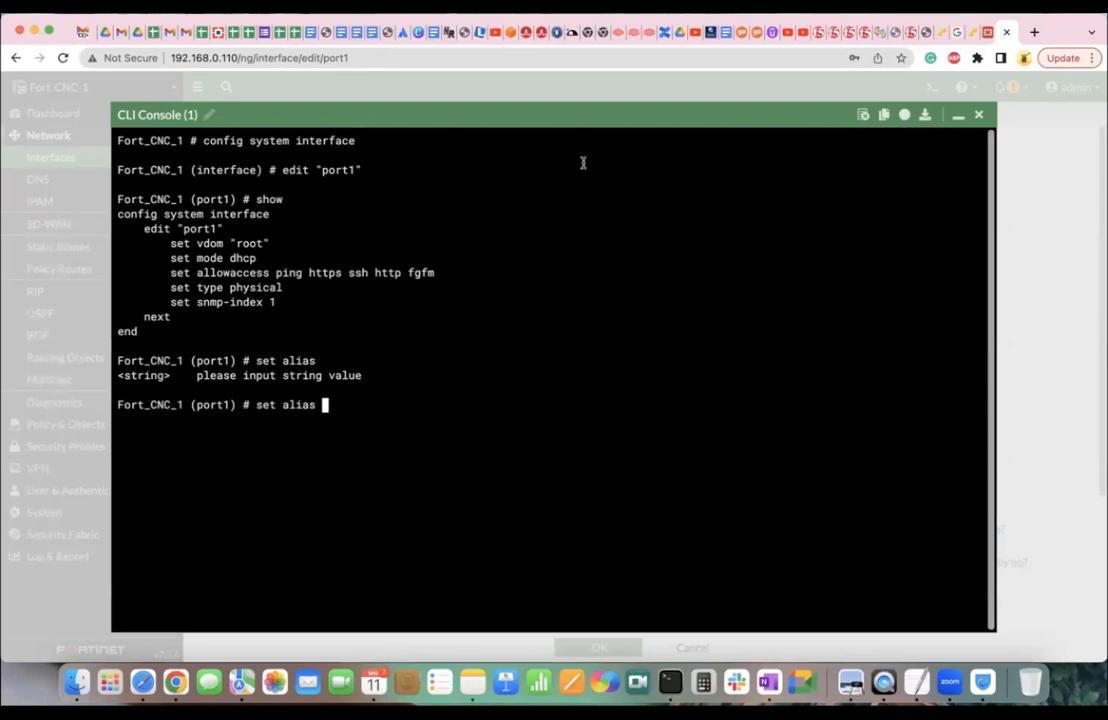
{"action": "left_click", "coordinate": [979, 115]}
Enter 'set alias MGT' for port1 in the CLI, then close the console.
{"action": "left_click", "coordinate": [297, 171]}
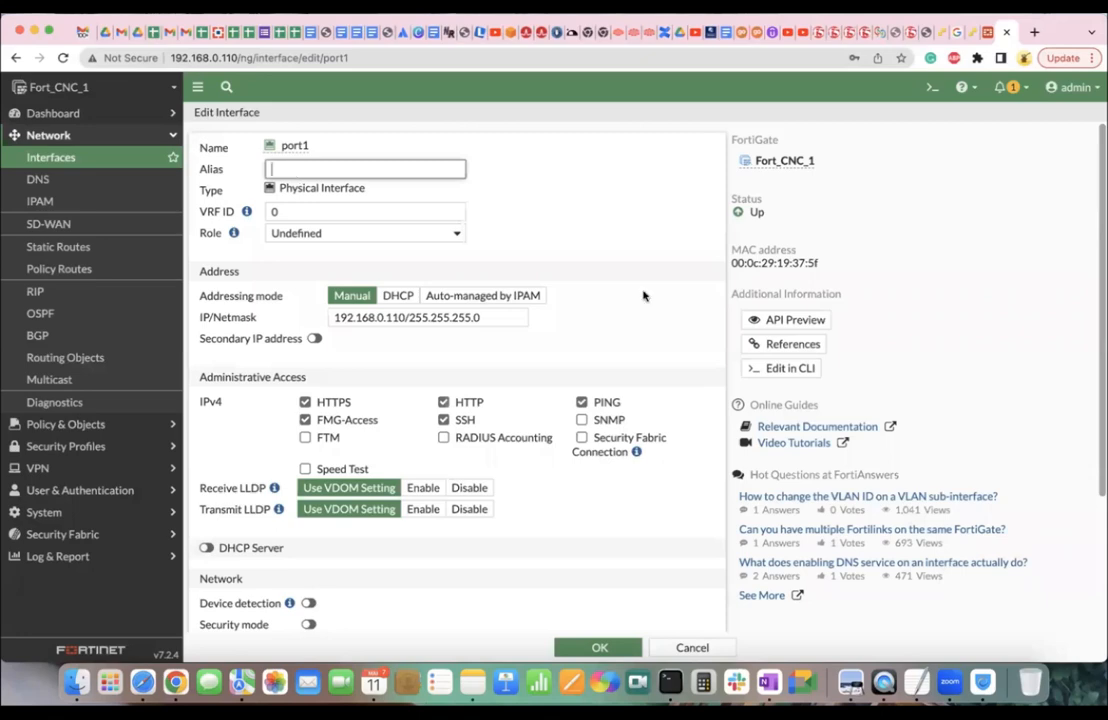
{"action": "left_click", "coordinate": [788, 367]}
{"action": "type", "text": "set alias "}
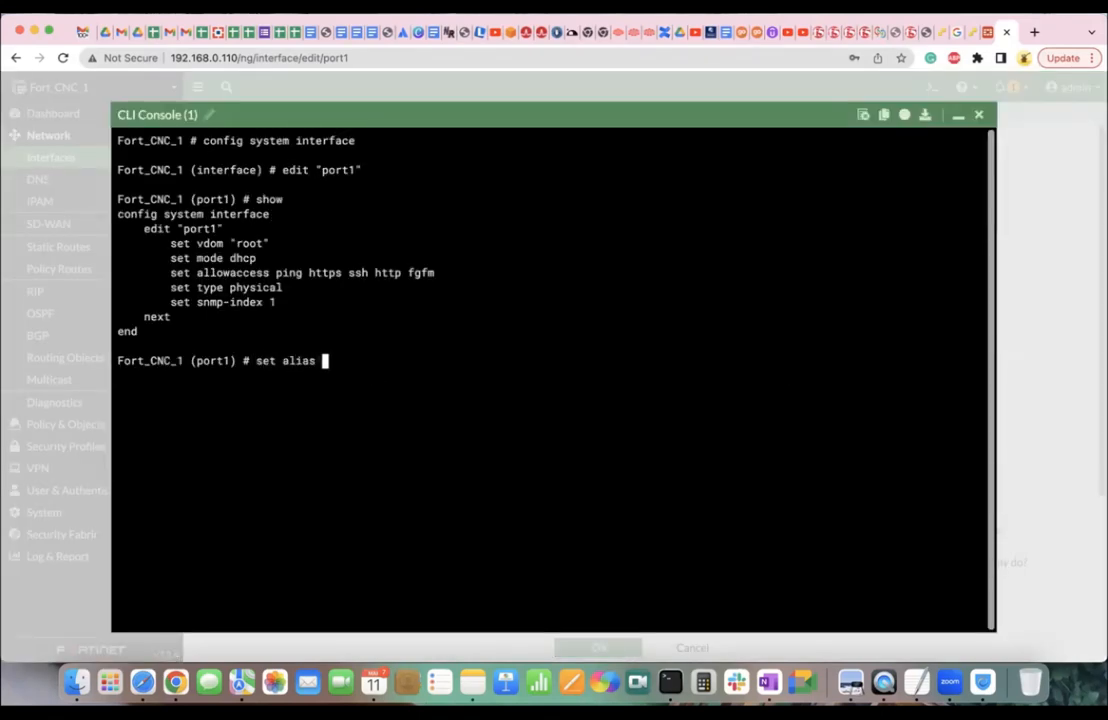
{"action": "type", "text": "MGT"}
{"action": "key", "text": "Return"}
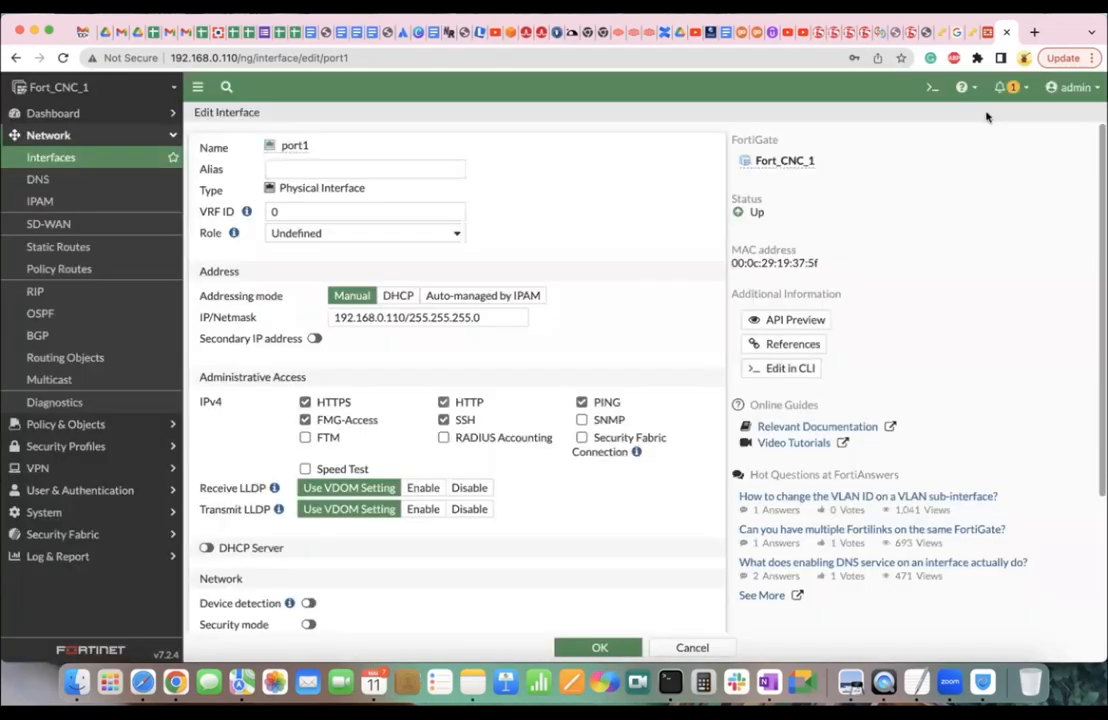
{"action": "left_click", "coordinate": [978, 114]}
Run 'set alias MGT' and 'end' on port1 in the CLI, then check the Interfaces list.
{"action": "left_click", "coordinate": [88, 152]}
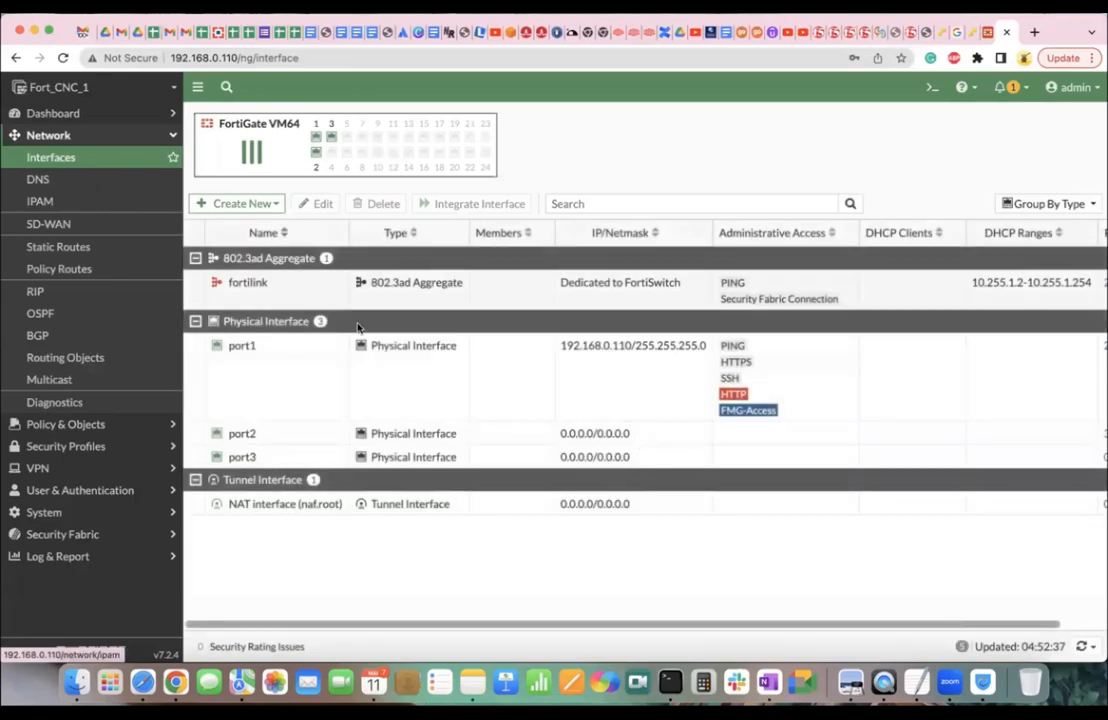
{"action": "left_click", "coordinate": [317, 363]}
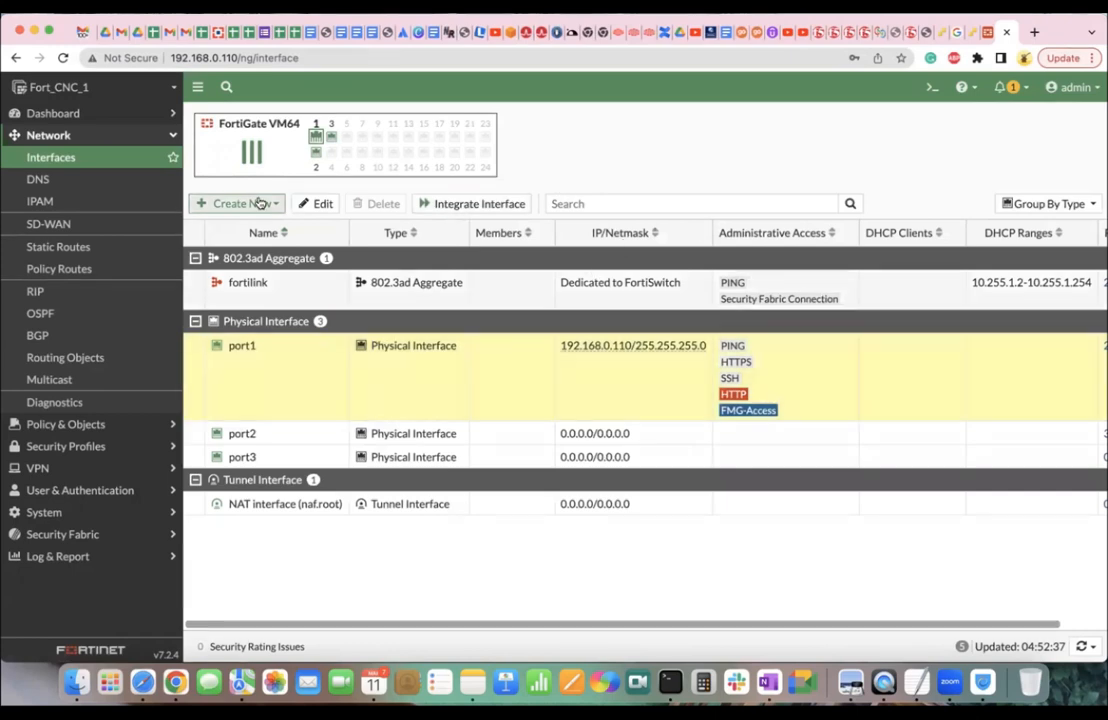
{"action": "left_click", "coordinate": [318, 205]}
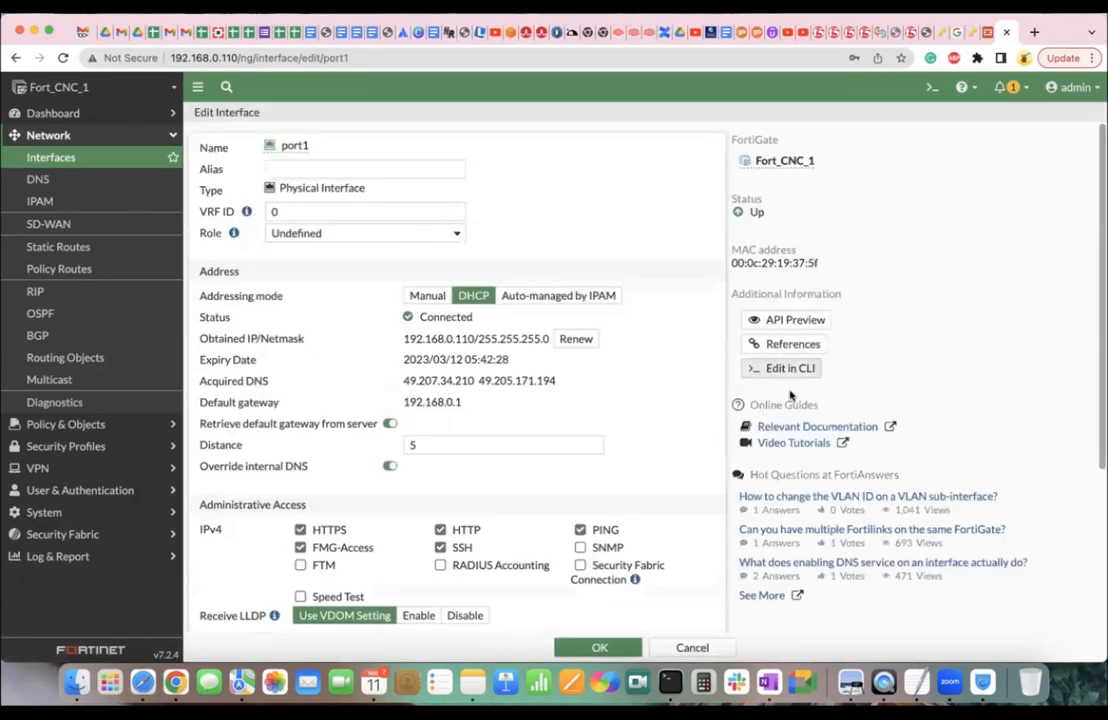
{"action": "left_click", "coordinate": [786, 368]}
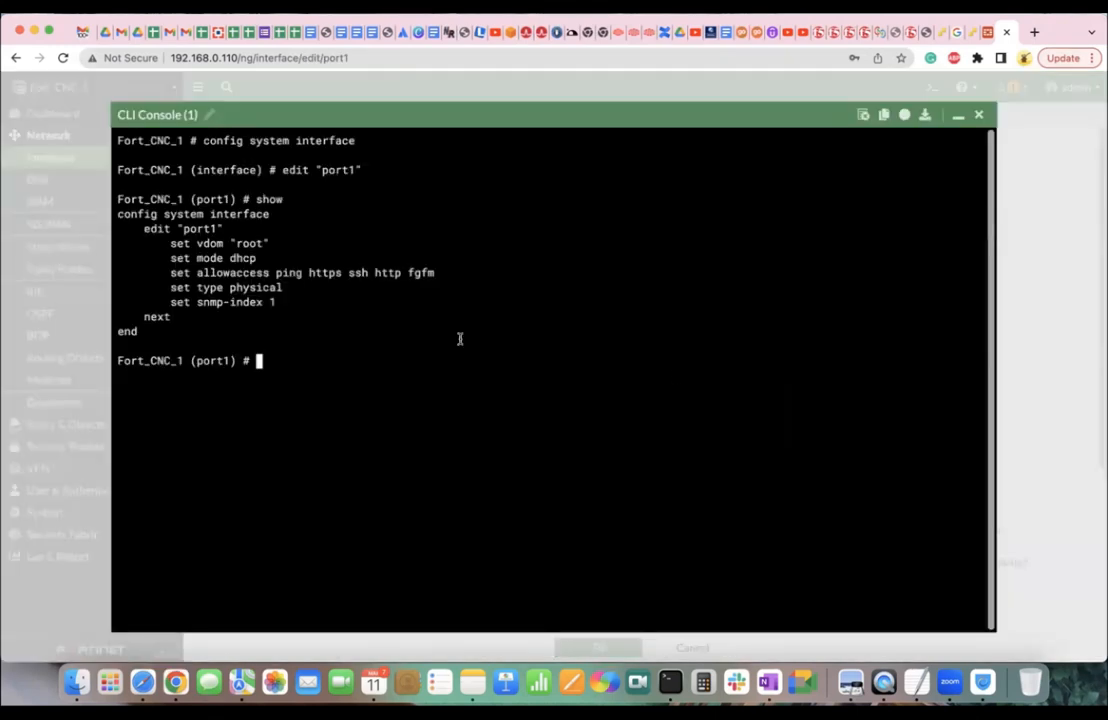
{"action": "type", "text": "set alias MGT"}
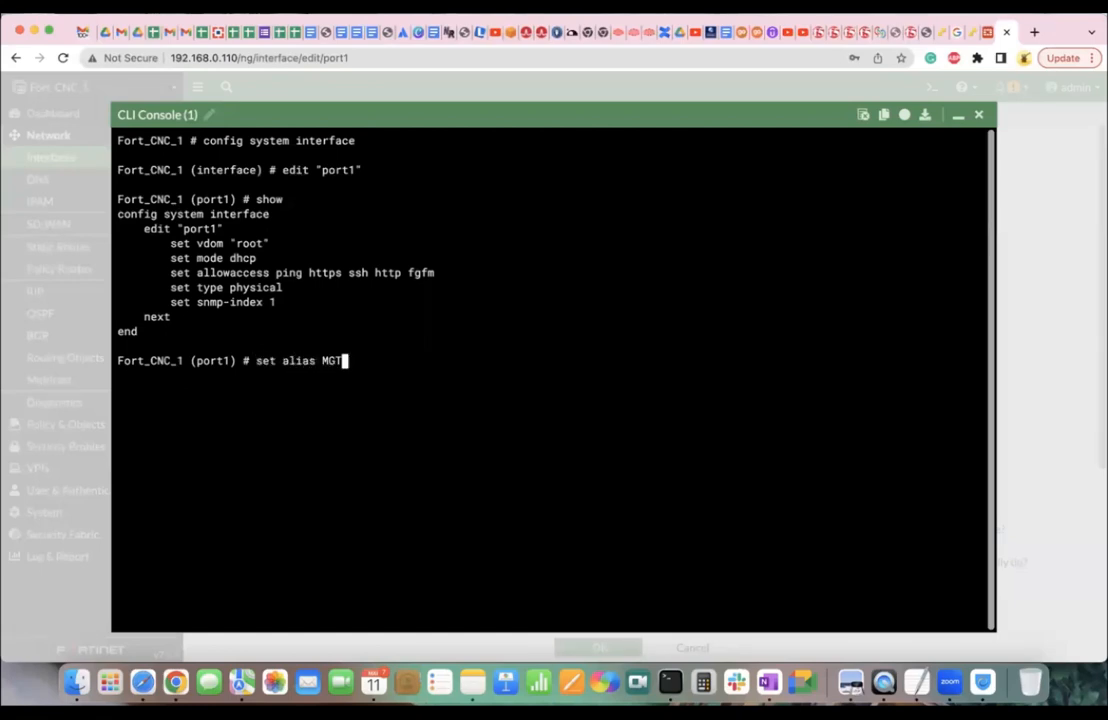
{"action": "key", "text": "Return"}
{"action": "type", "text": "end"}
{"action": "key", "text": "Return"}
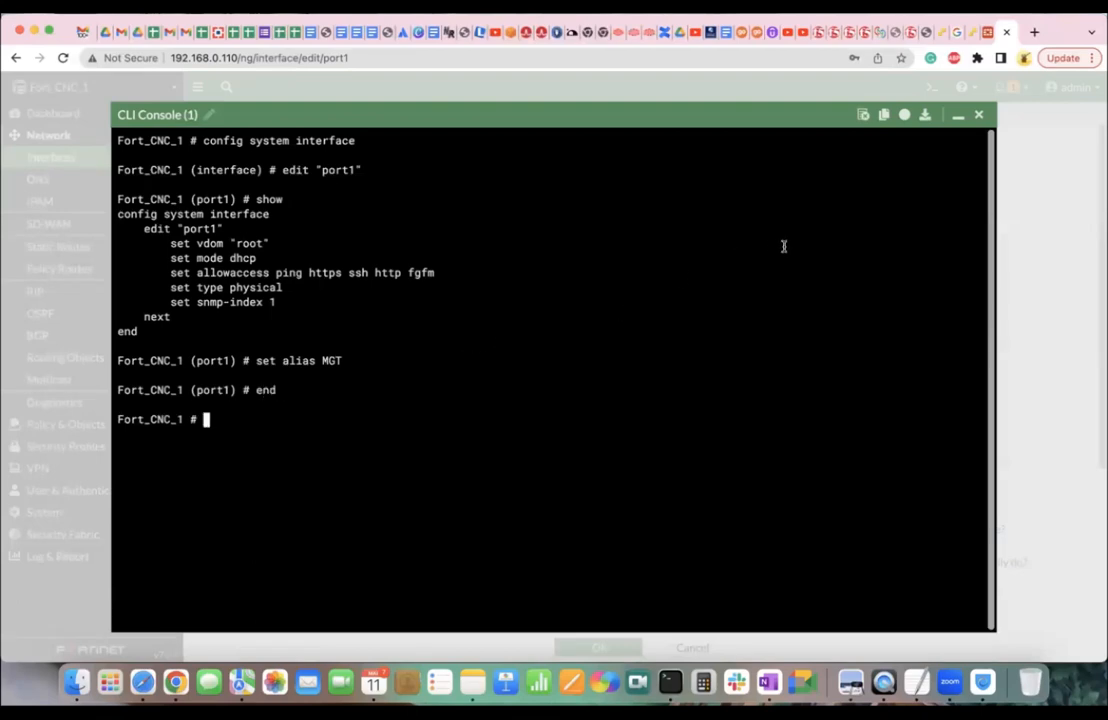
{"action": "left_click", "coordinate": [958, 115]}
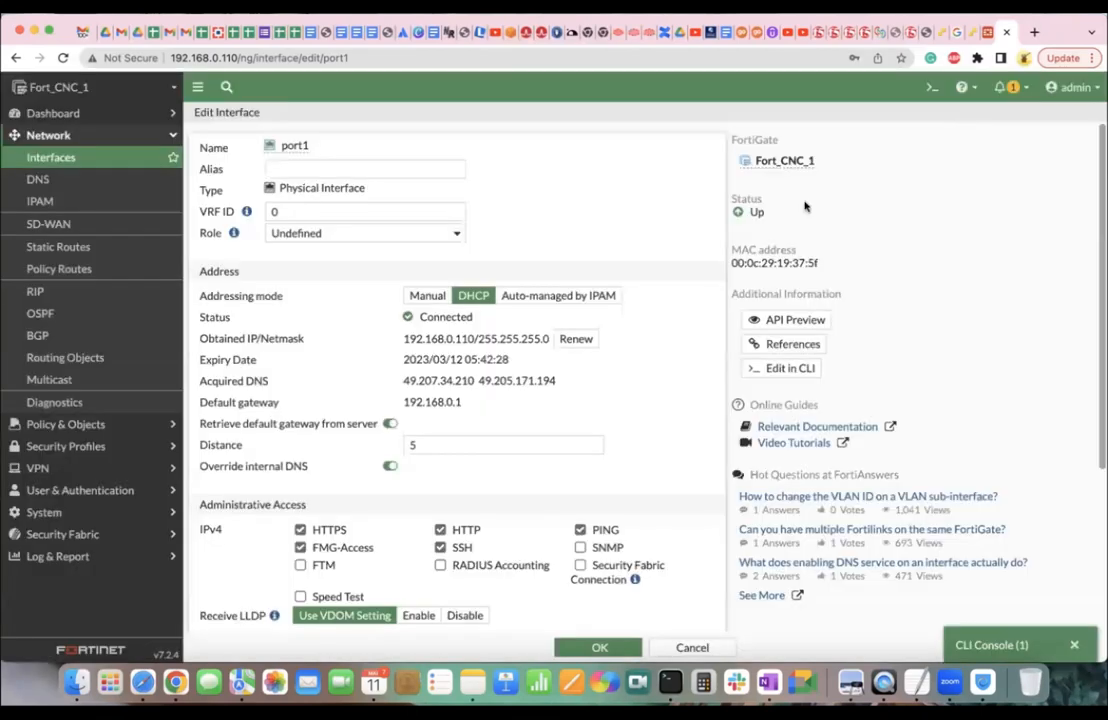
{"action": "left_click", "coordinate": [126, 159]}
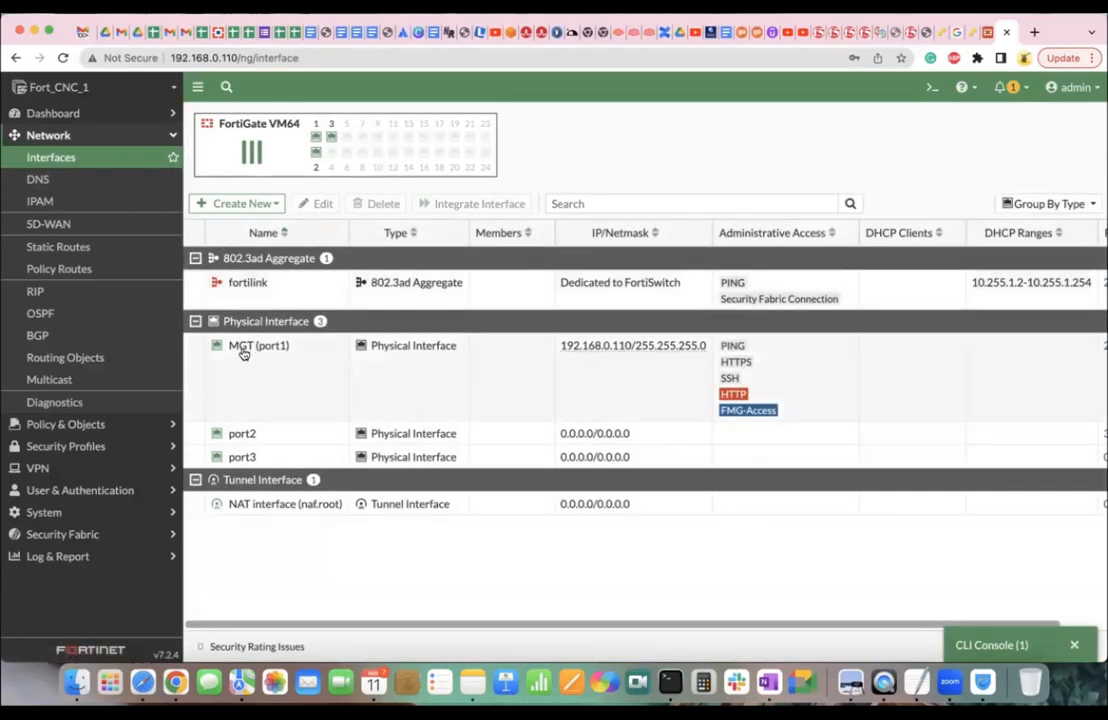
Select MGT (port1), bring up the CLI console to point out the end command and top-level prompt, then close it.
{"action": "mouse_move", "coordinate": [246, 354]}
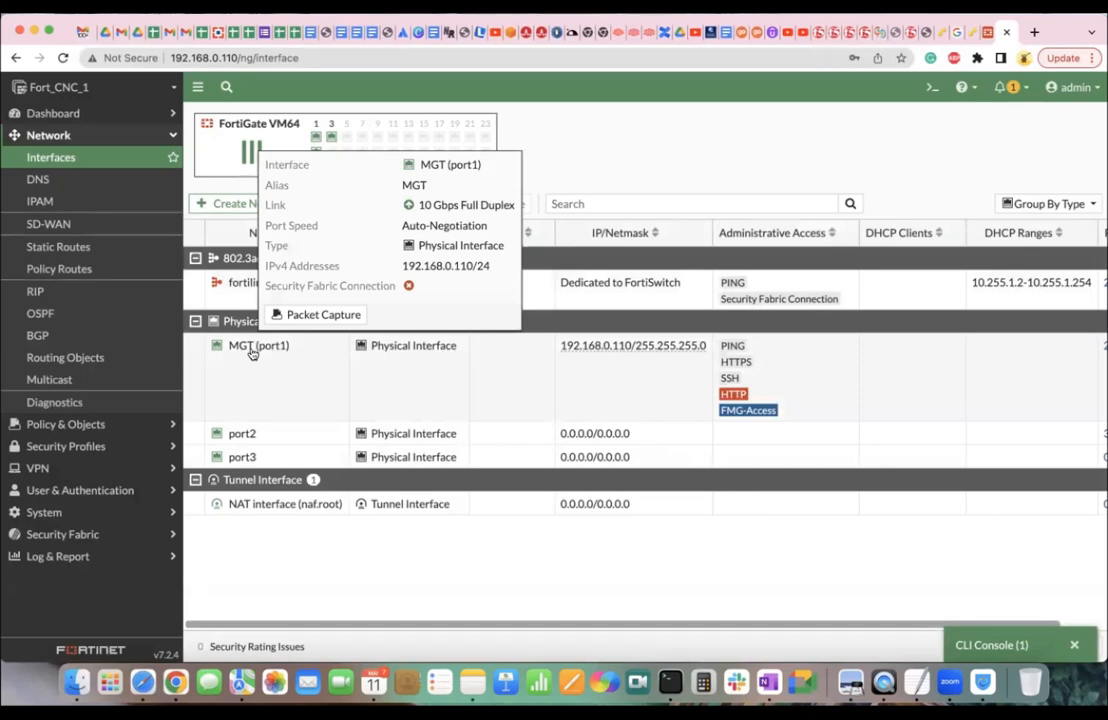
{"action": "left_click", "coordinate": [312, 343]}
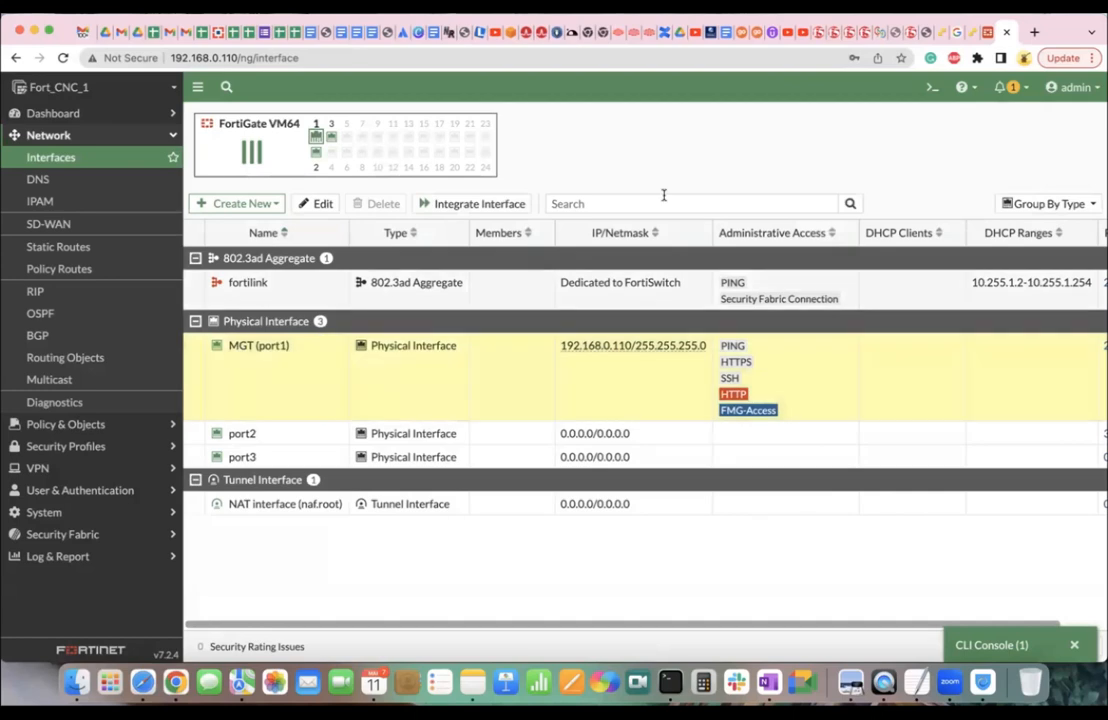
{"action": "left_click", "coordinate": [1010, 645]}
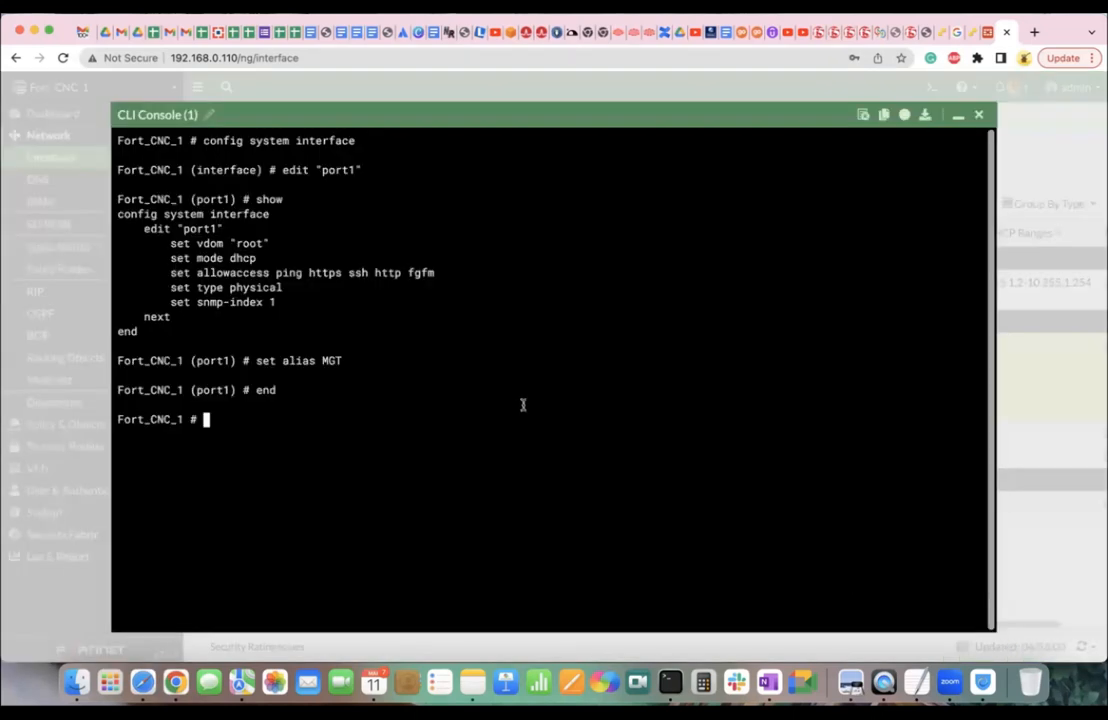
{"action": "double_click", "coordinate": [262, 389]}
{"action": "left_click_drag", "start_coordinate": [200, 421], "coordinate": [116, 425]}
{"action": "left_click", "coordinate": [206, 414]}
{"action": "left_click", "coordinate": [978, 115]}
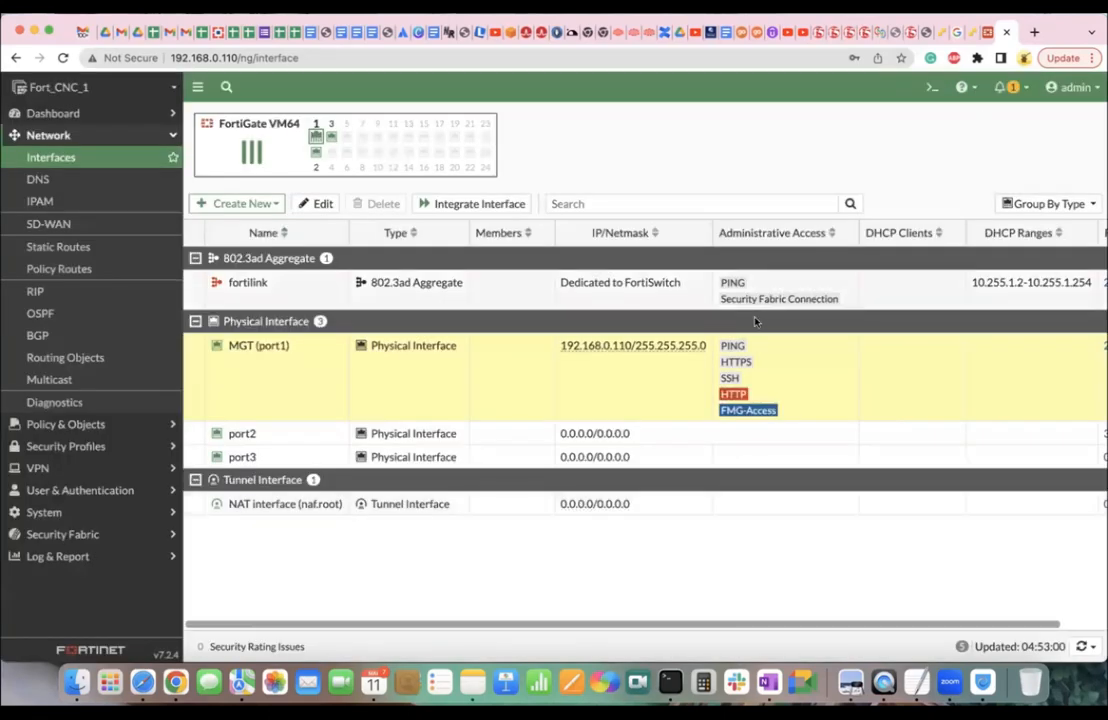
Open port1's configuration in the CLI, review the config and edit commands, and exit with end.
{"action": "left_click", "coordinate": [316, 204]}
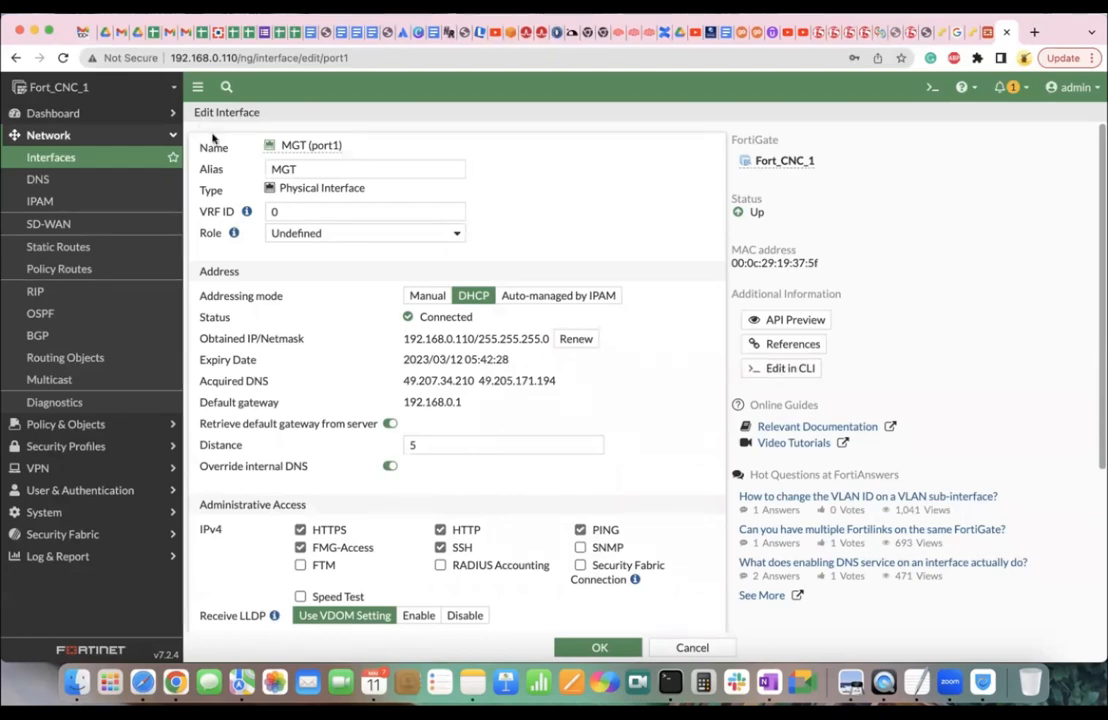
{"action": "left_click", "coordinate": [785, 367]}
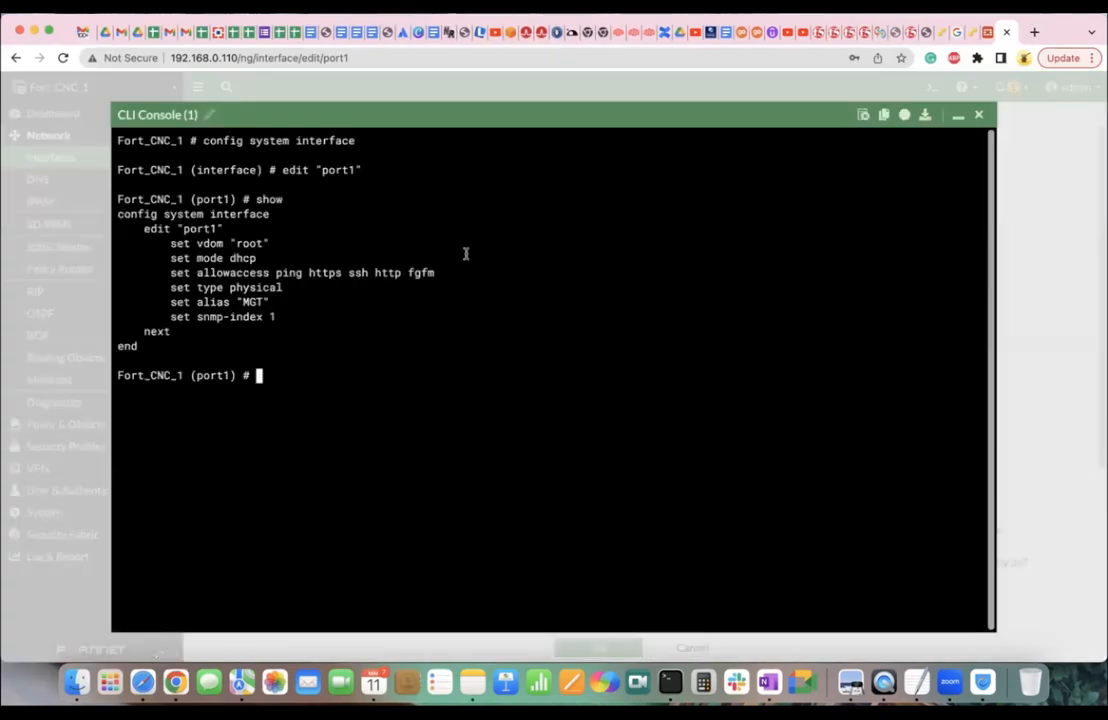
{"action": "left_click_drag", "start_coordinate": [201, 141], "coordinate": [356, 141]}
{"action": "left_click_drag", "start_coordinate": [287, 170], "coordinate": [358, 171]}
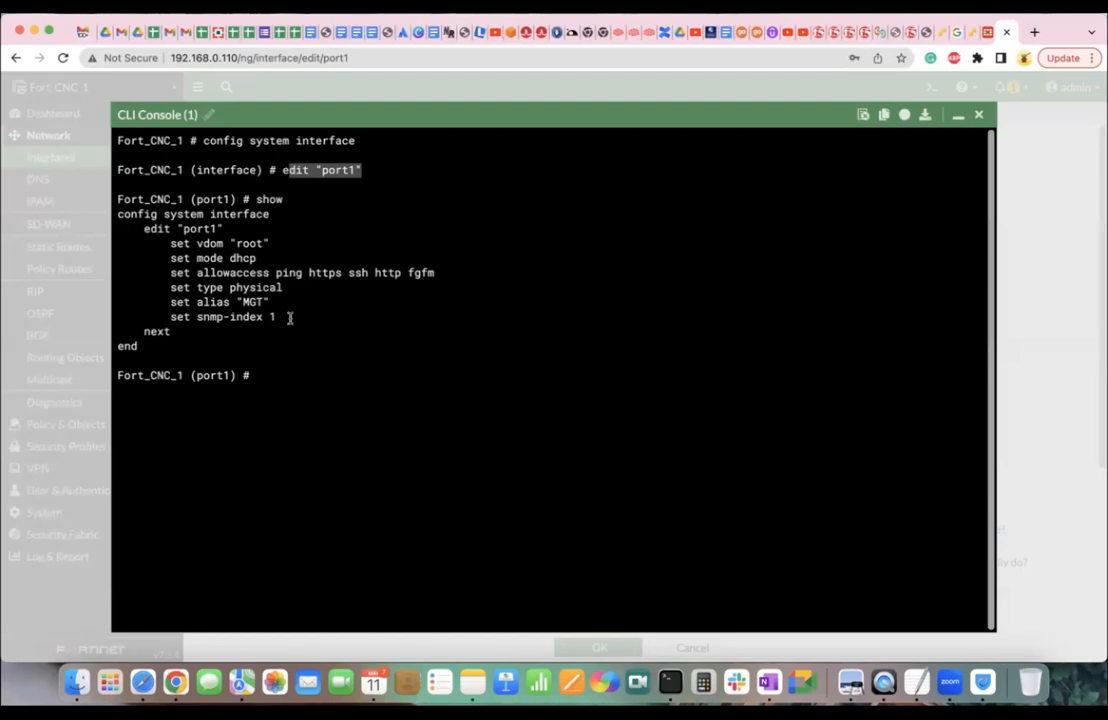
{"action": "type", "text": "end"}
{"action": "key", "text": "Return"}
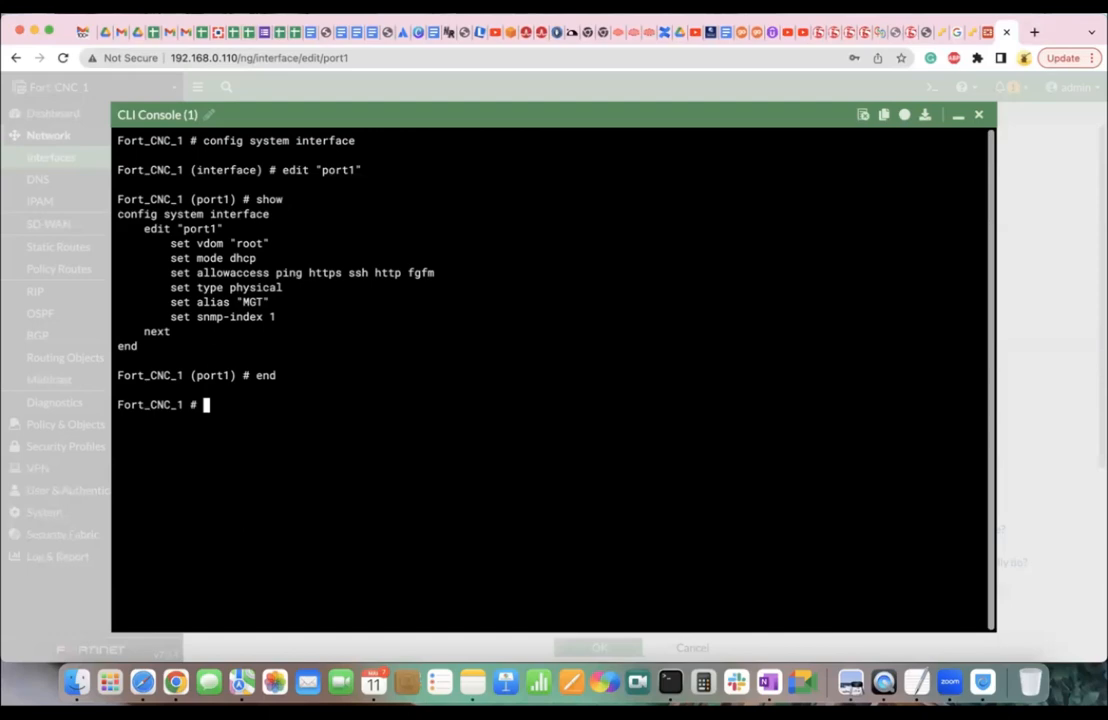
{"action": "left_click_drag", "start_coordinate": [201, 404], "coordinate": [119, 404]}
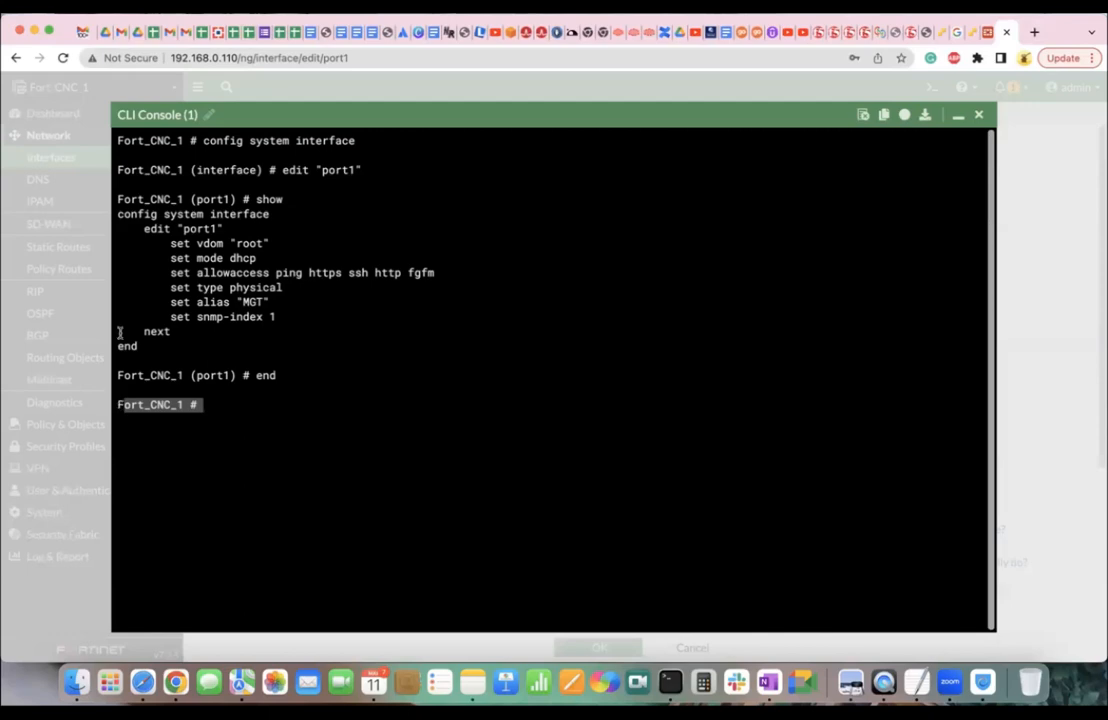
Enter interface configuration mode with config system interface.
{"action": "left_click", "coordinate": [204, 140]}
{"action": "left_click_drag", "start_coordinate": [204, 140], "coordinate": [354, 142]}
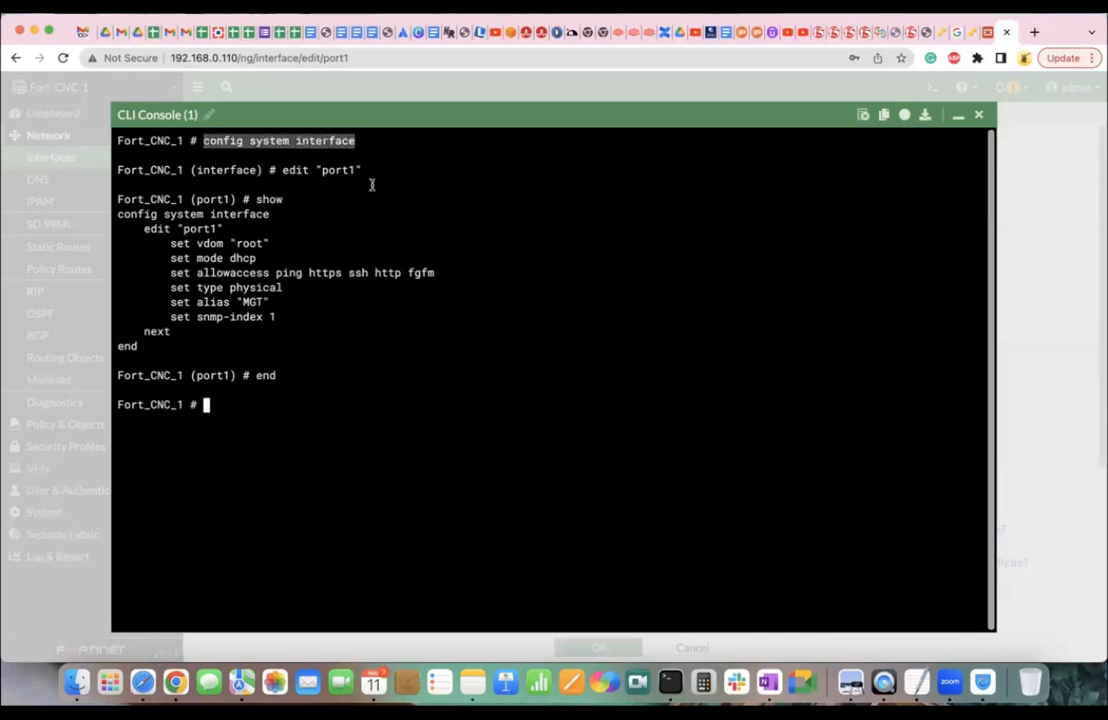
{"action": "type", "text": "config system interface"}
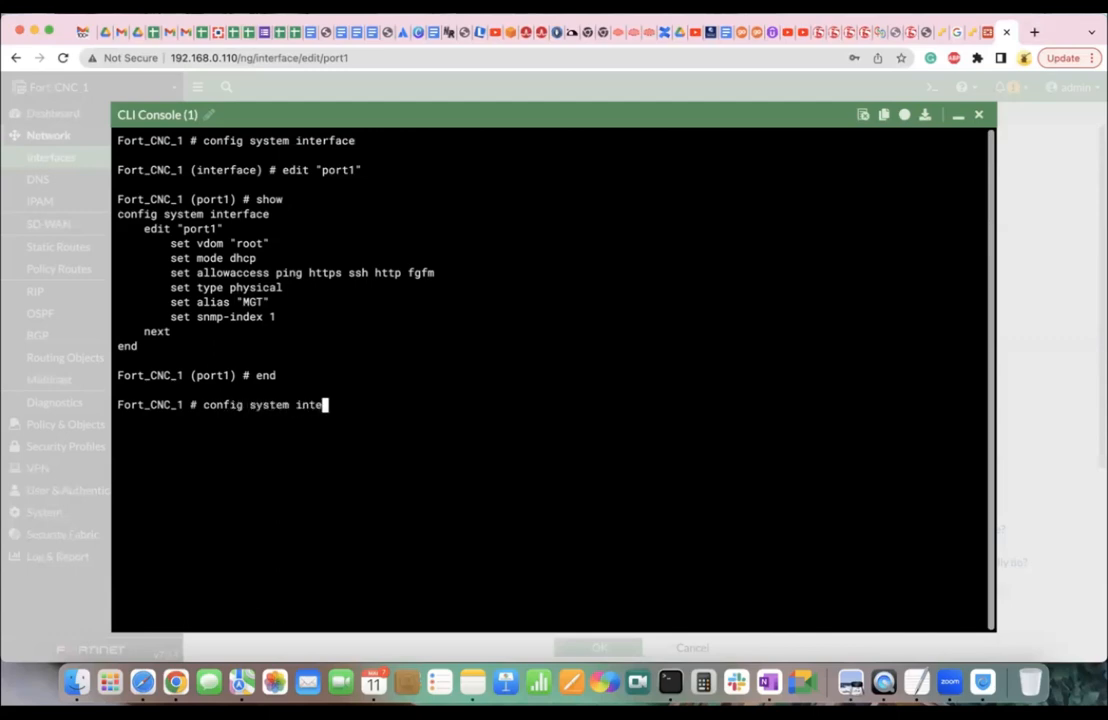
{"action": "key", "text": "Return"}
Edit port2 and show its settings: vdom root, type physical, snmp-index 2.
{"action": "type", "text": "edit \"port1"}
{"action": "key", "text": "BackSpace"}
{"action": "key", "text": "BackSpace"}
{"action": "key", "text": "BackSpace"}
{"action": "key", "text": "BackSpace"}
{"action": "key", "text": "BackSpace"}
{"action": "type", "text": "2"}
{"action": "key", "text": "BackSpace"}
{"action": "type", "text": "@"}
{"action": "key", "text": "BackSpace"}
{"action": "type", "text": "port1"}
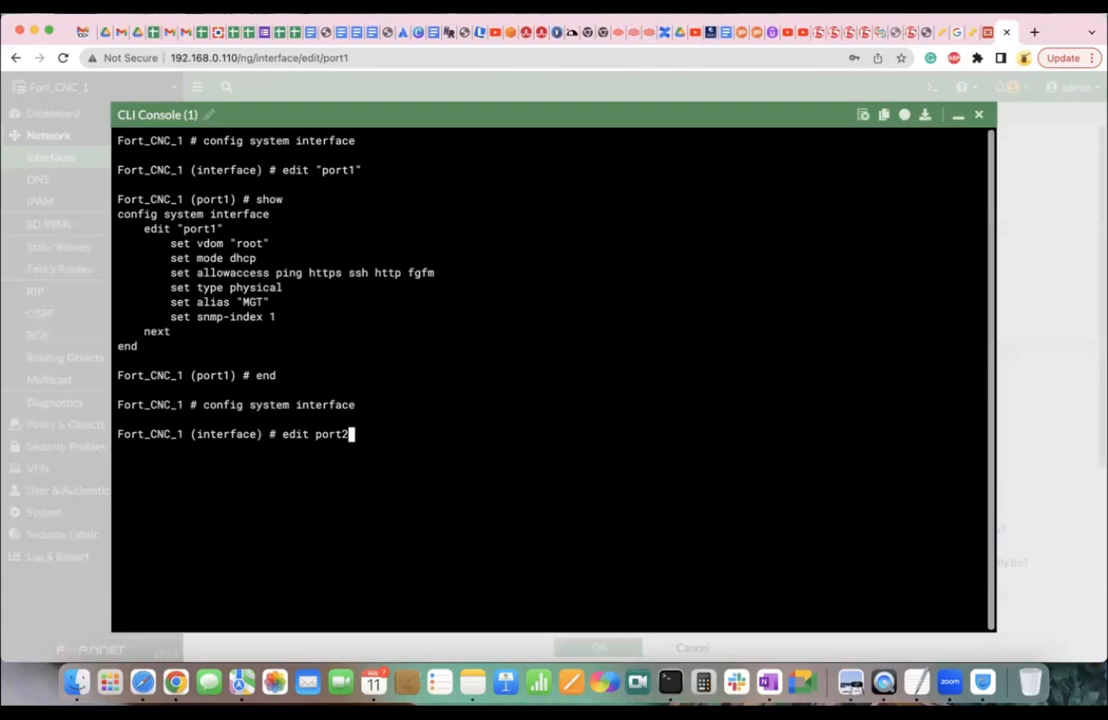
{"action": "key", "text": "BackSpace"}
{"action": "key", "text": "BackSpace"}
{"action": "key", "text": "BackSpace"}
{"action": "key", "text": "BackSpace"}
{"action": "key", "text": "BackSpace"}
{"action": "type", "text": "po"}
{"action": "type", "text": "rt"}
{"action": "type", "text": "1"}
{"action": "key", "text": "BackSpace"}
{"action": "type", "text": "2"}
{"action": "key", "text": "BackSpace"}
{"action": "type", "text": "3"}
{"action": "key", "text": "BackSpace"}
{"action": "key", "text": "BackSpace"}
{"action": "key", "text": "BackSpace"}
{"action": "key", "text": "BackSpace"}
{"action": "key", "text": "BackSpace"}
{"action": "type", "text": "port2"}
{"action": "key", "text": "Return"}
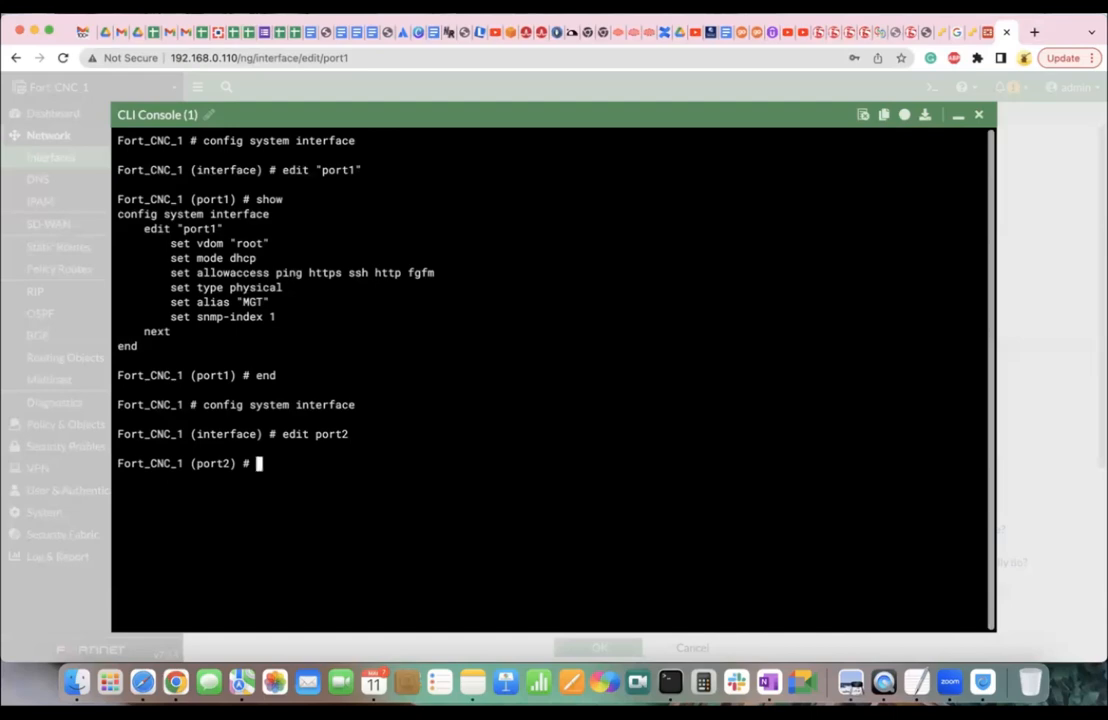
{"action": "type", "text": "show"}
{"action": "key", "text": "Return"}
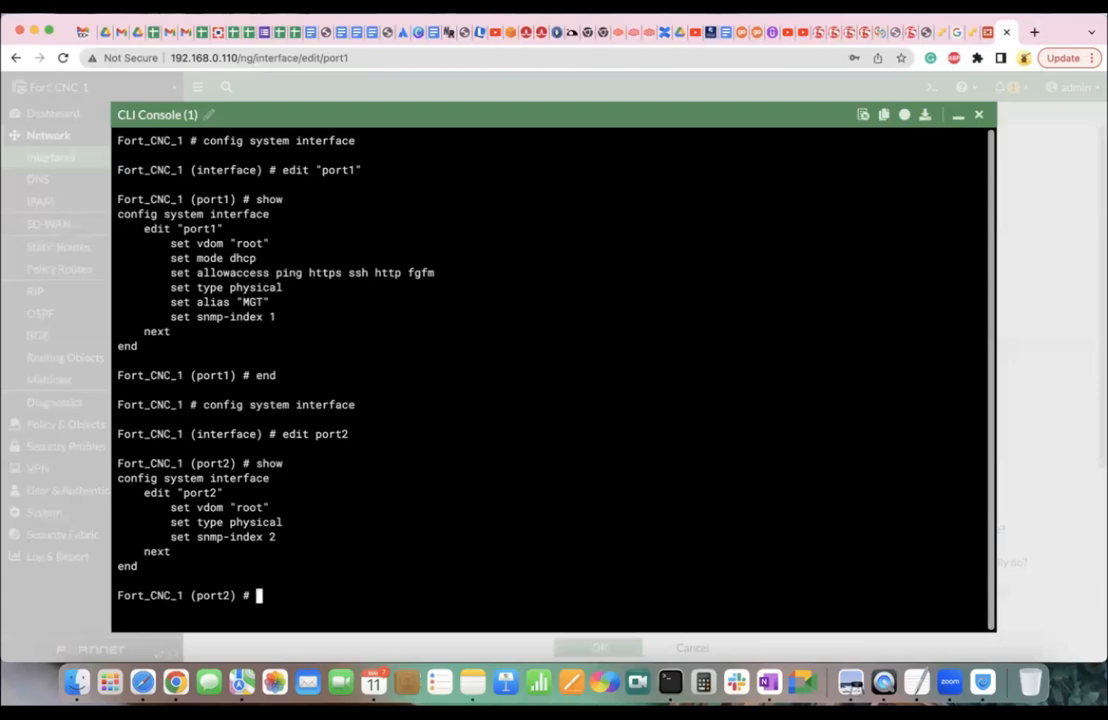
Stage alias TEST and IP 12.12.12.12 255.255.255.0 on port2.
{"action": "type", "text": "alias TEST"}
{"action": "key", "text": "Return"}
{"action": "type", "text": "set ip "}
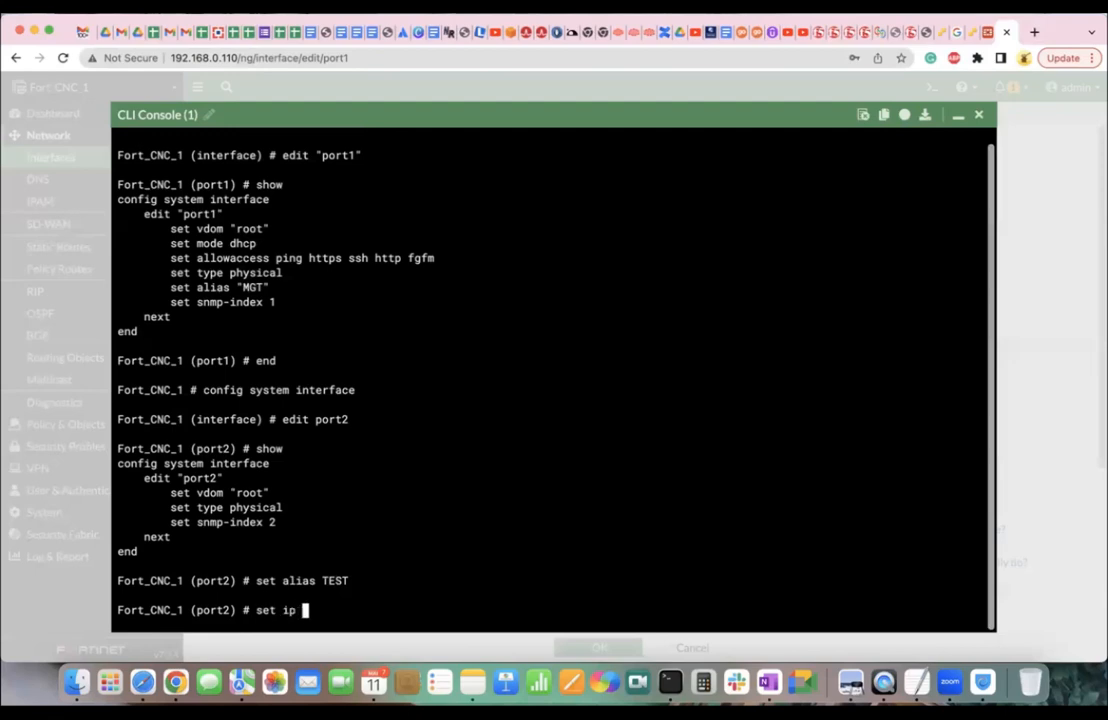
{"action": "type", "text": "12.12.12.12 2"}
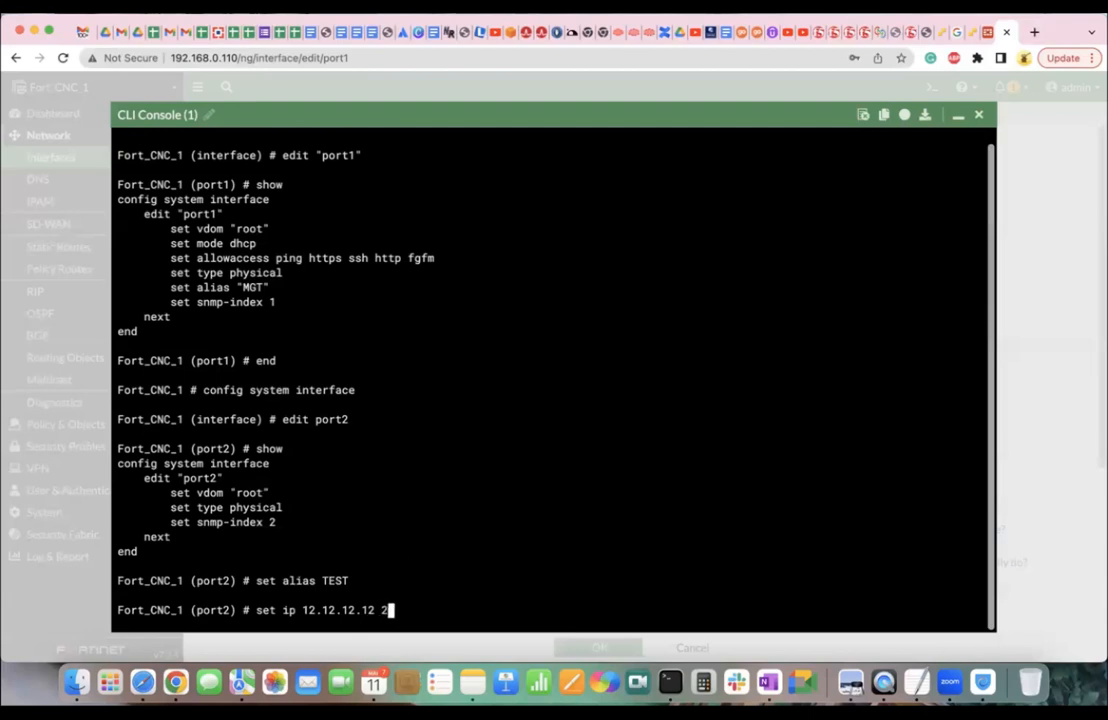
{"action": "type", "text": "55.255.255.0"}
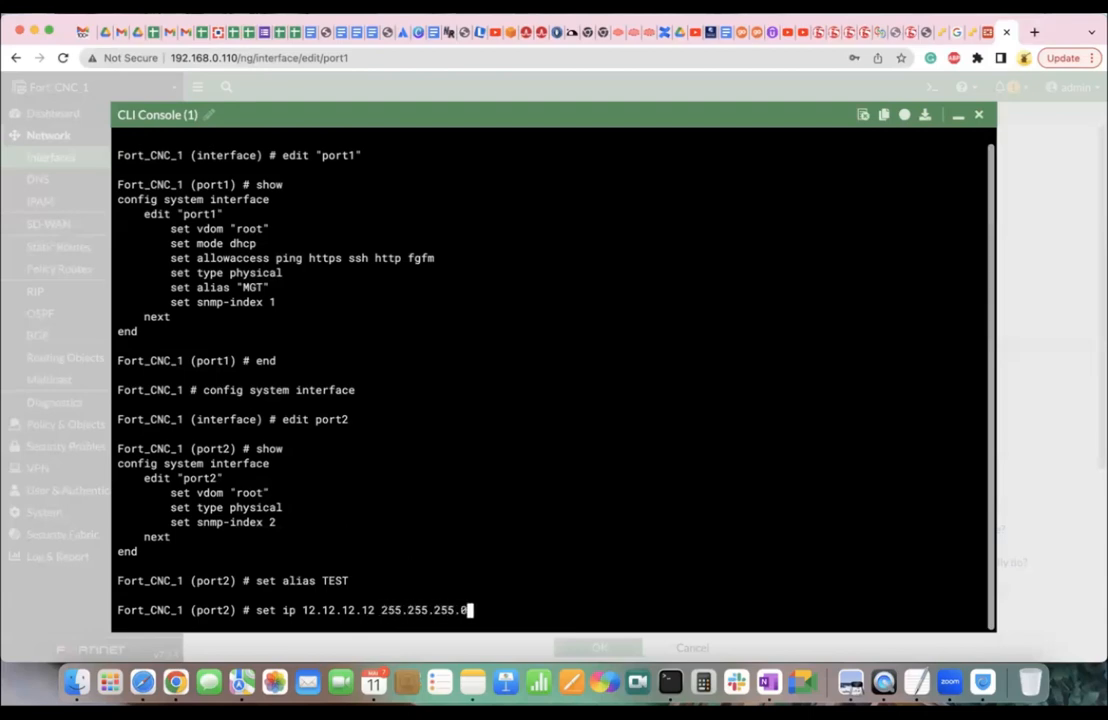
{"action": "key", "text": "Return"}
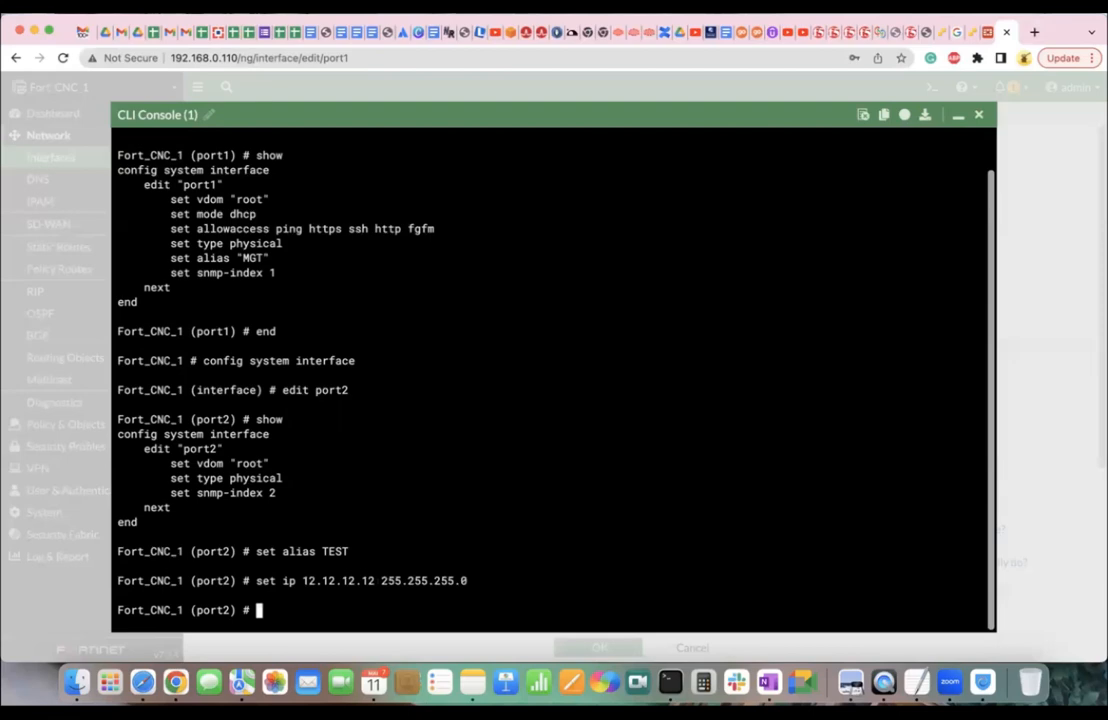
Abort port2's pending changes and minimize the CLI console.
{"action": "type", "text": "abort"}
{"action": "key", "text": "Return"}
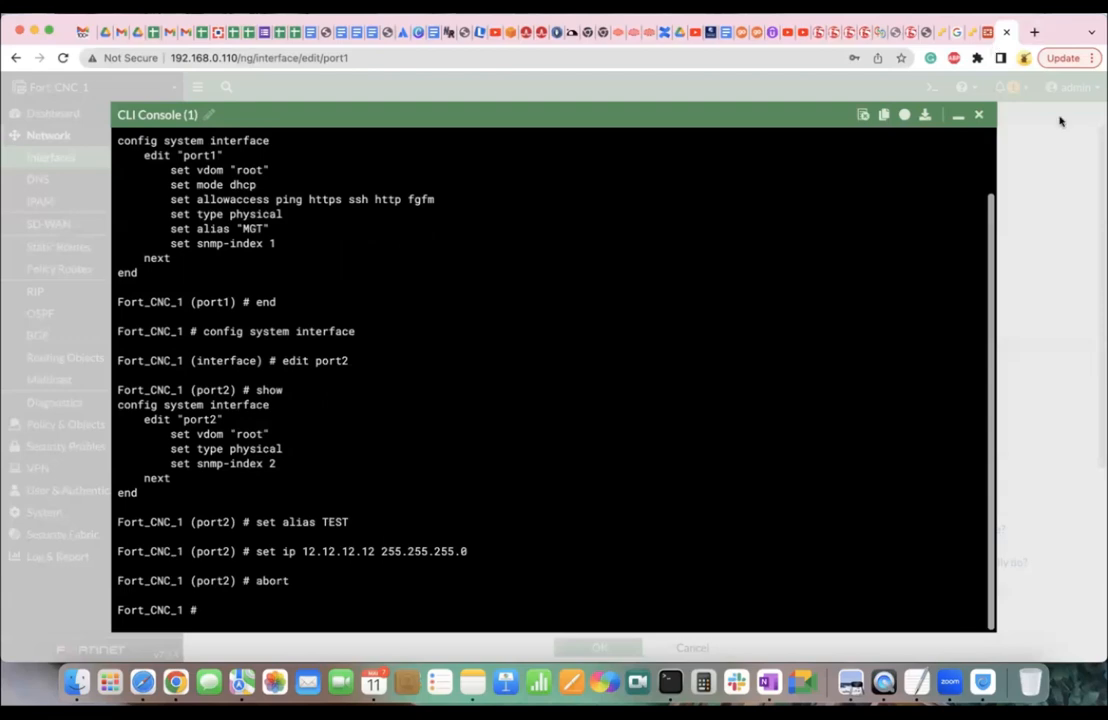
{"action": "left_click", "coordinate": [958, 115]}
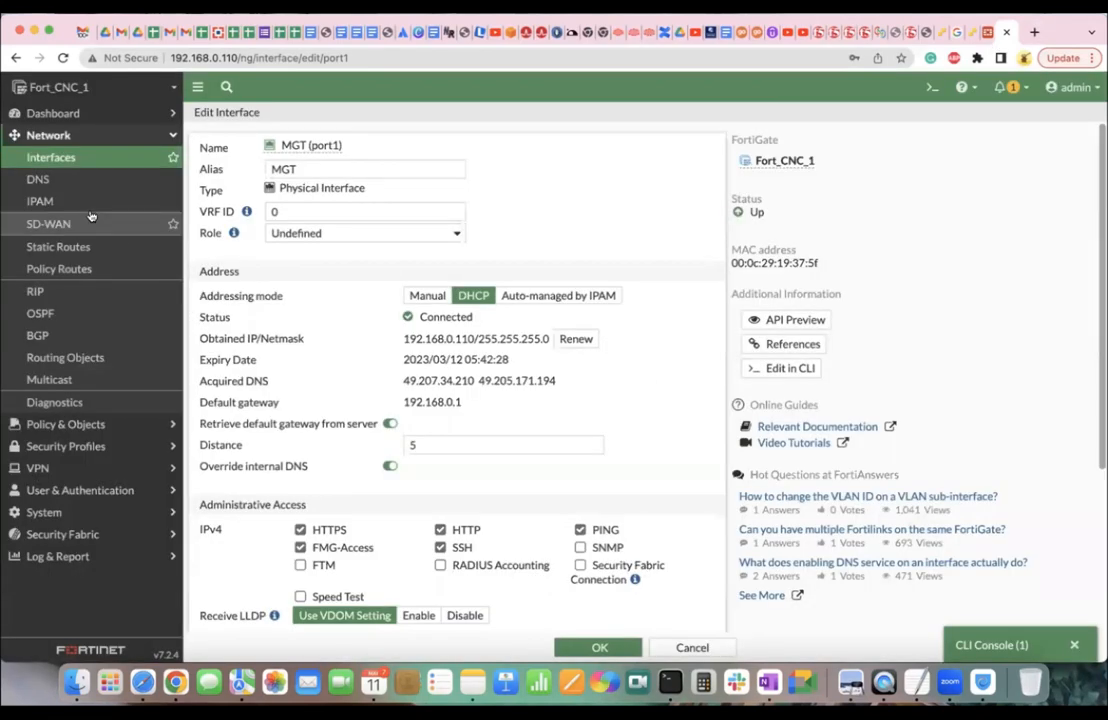
From Network > Interfaces, reopen the CLI console and enter config system interface, edit port2.
{"action": "left_click", "coordinate": [79, 152]}
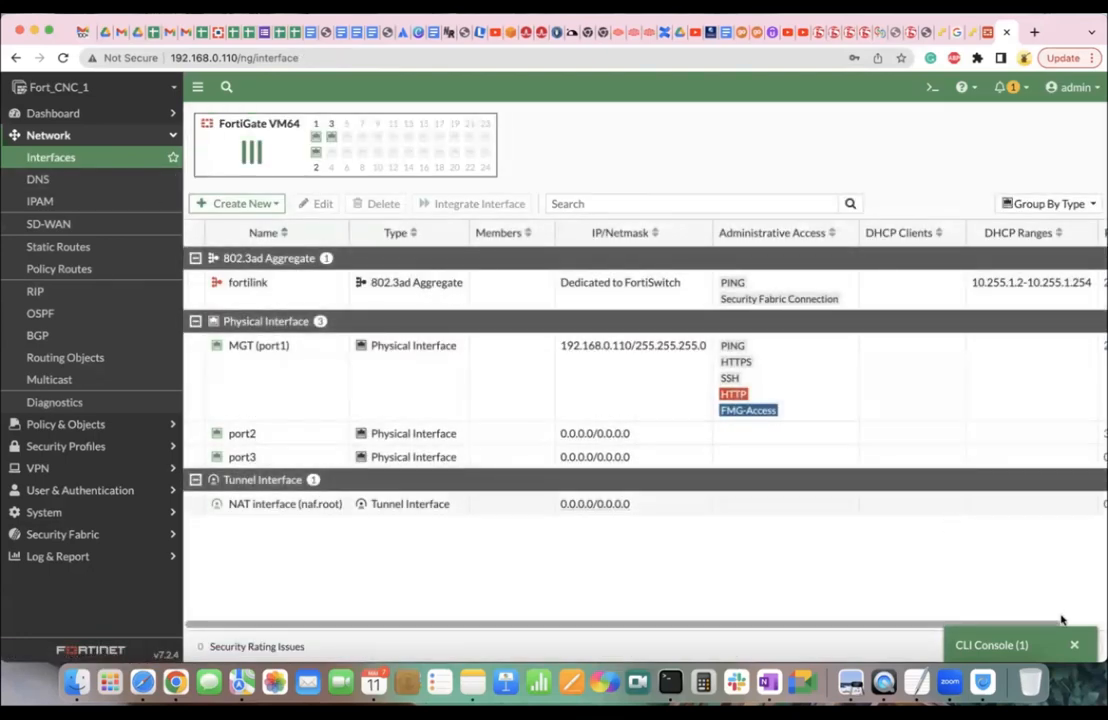
{"action": "left_click", "coordinate": [1014, 646]}
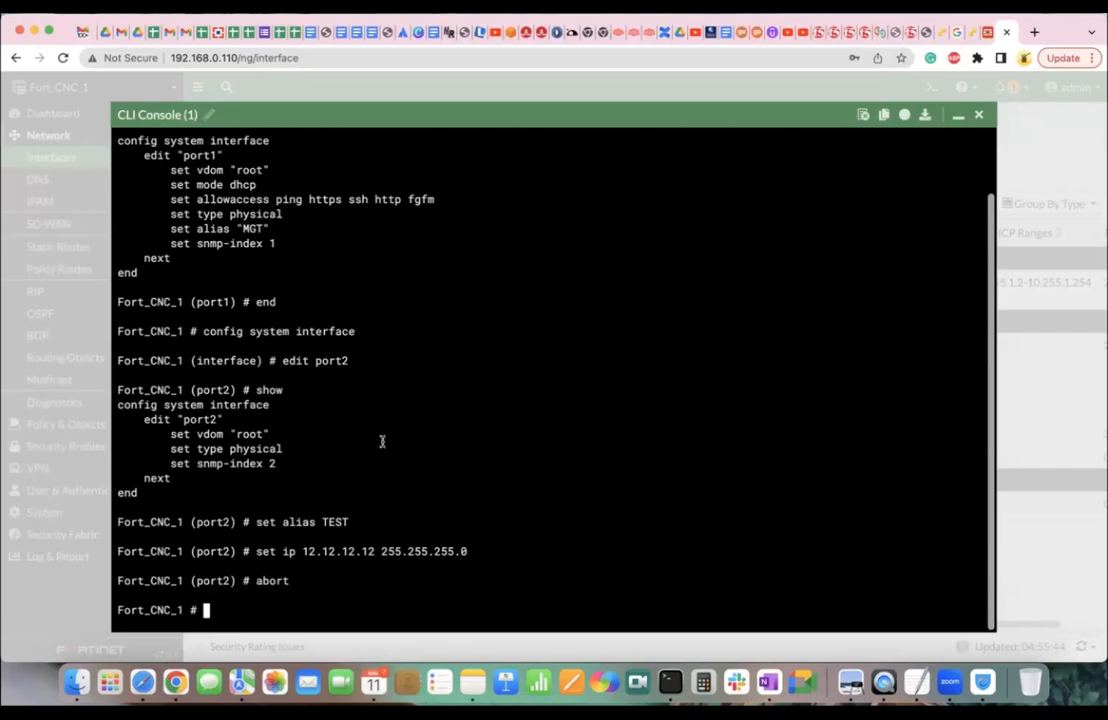
{"action": "type", "text": "config system ite"}
{"action": "key", "text": "BackSpace"}
{"action": "key", "text": "BackSpace"}
{"action": "type", "text": "nterface"}
{"action": "key", "text": "Return"}
{"action": "type", "text": "edit port3"}
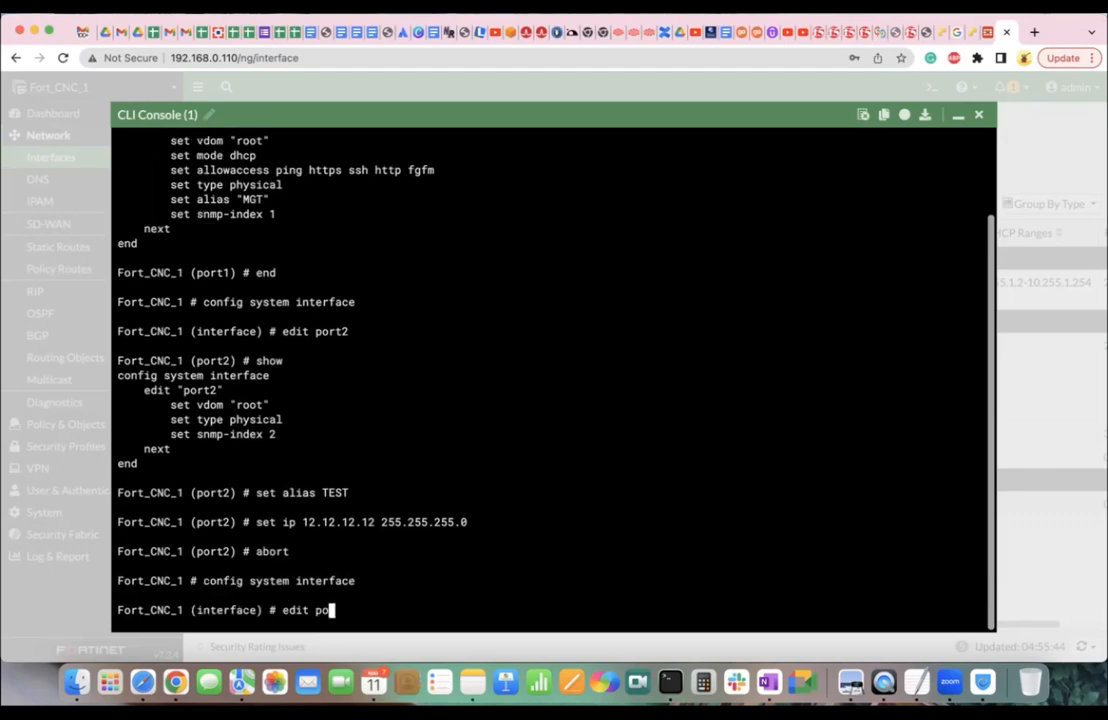
{"action": "key", "text": "BackSpace"}
{"action": "key", "text": "BackSpace"}
{"action": "key", "text": "BackSpace"}
{"action": "key", "text": "BackSpace"}
{"action": "key", "text": "BackSpace"}
{"action": "type", "text": "port2"}
{"action": "key", "text": "Return"}
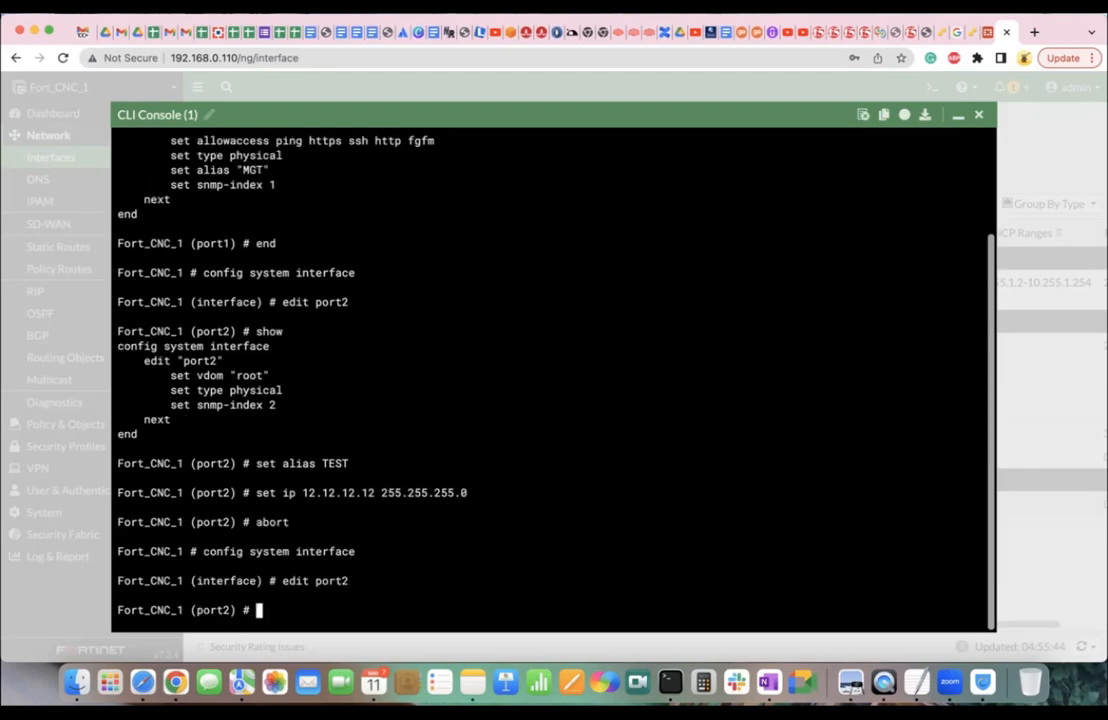
Set port2's IP to 12.12.12.12 255.255.255.0 and alias to test, then list available commands with ?
{"action": "type", "text": "set ip 12.12.12.12 255.255.255."}
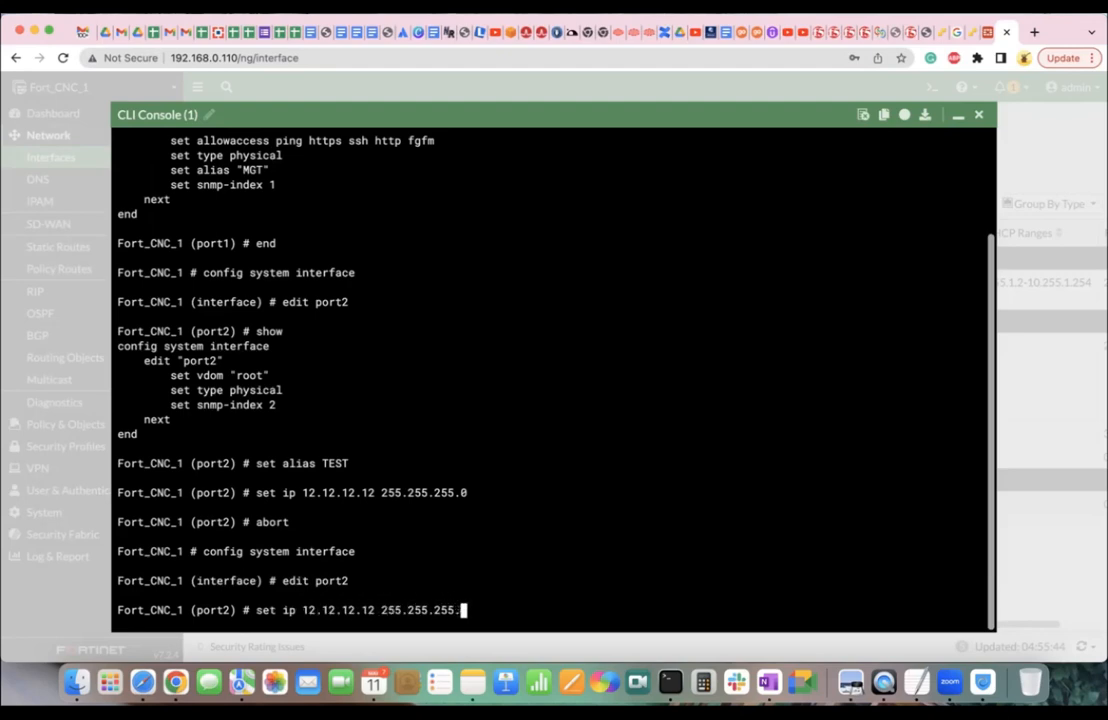
{"action": "type", "text": "0"}
{"action": "key", "text": "Return"}
{"action": "type", "text": "set alias "}
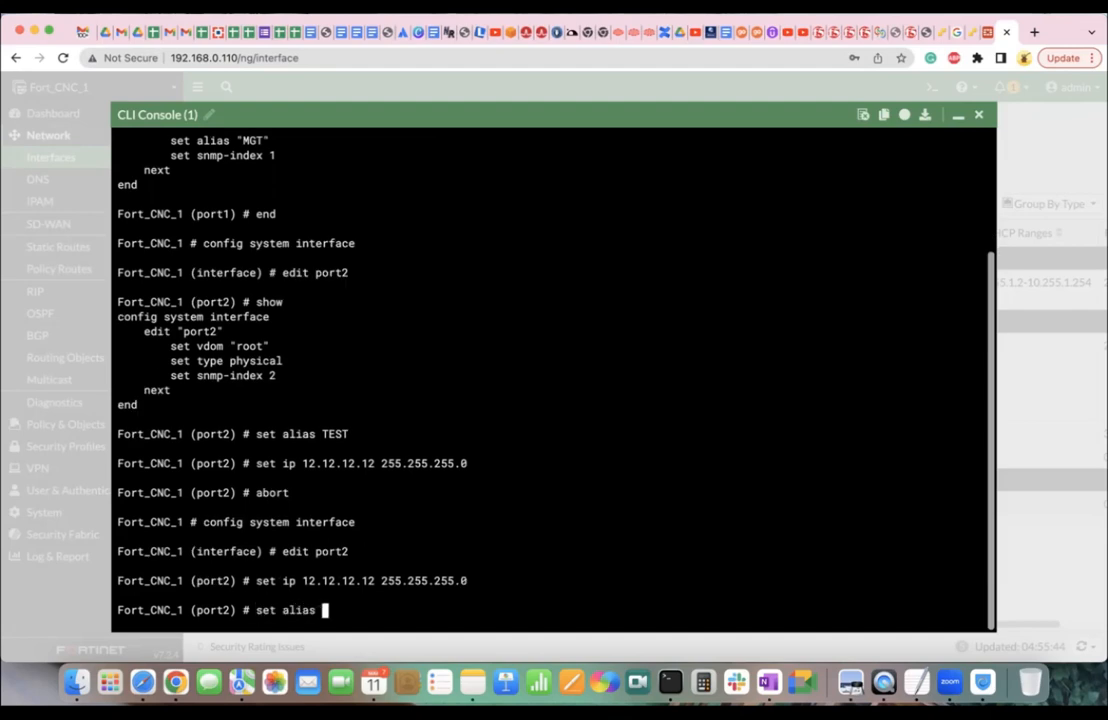
{"action": "type", "text": "test"}
{"action": "key", "text": "Return"}
{"action": "type", "text": "en"}
{"action": "key", "text": "BackSpace"}
{"action": "key", "text": "BackSpace"}
{"action": "key", "text": "question"}
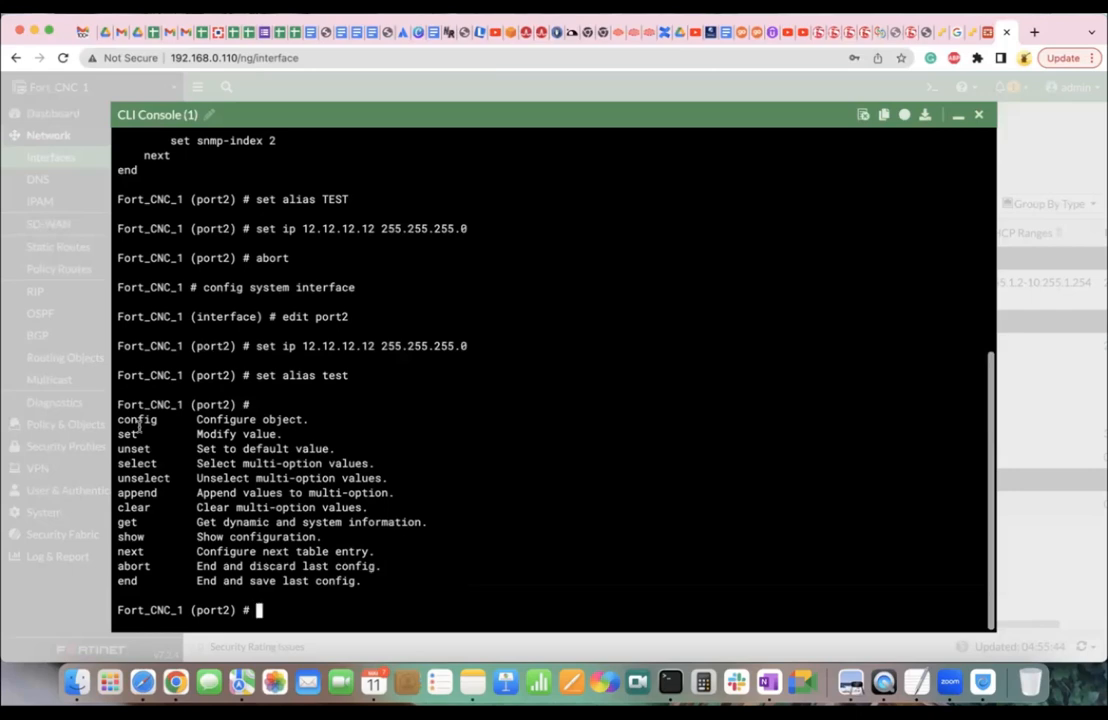
Highlight the end, next, get and unset entries in the ? help list while explaining them.
{"action": "double_click", "coordinate": [127, 580]}
{"action": "left_click", "coordinate": [202, 580]}
{"action": "left_click_drag", "start_coordinate": [199, 551], "coordinate": [335, 551]}
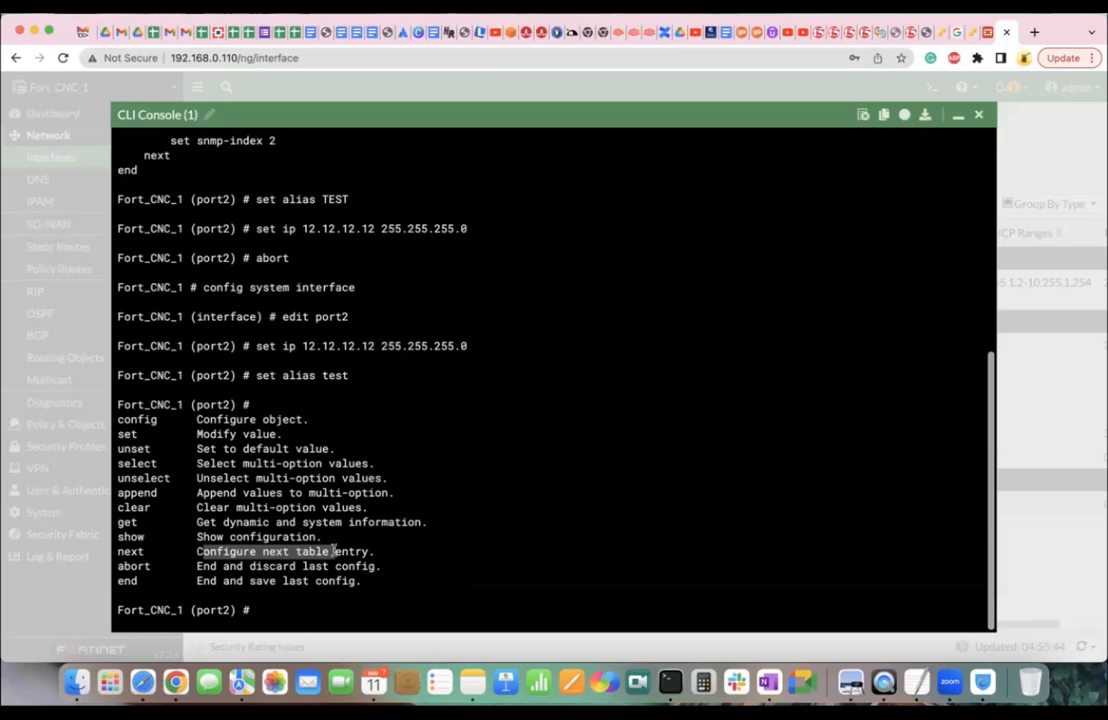
{"action": "left_click", "coordinate": [199, 517]}
{"action": "left_click_drag", "start_coordinate": [199, 521], "coordinate": [329, 519]}
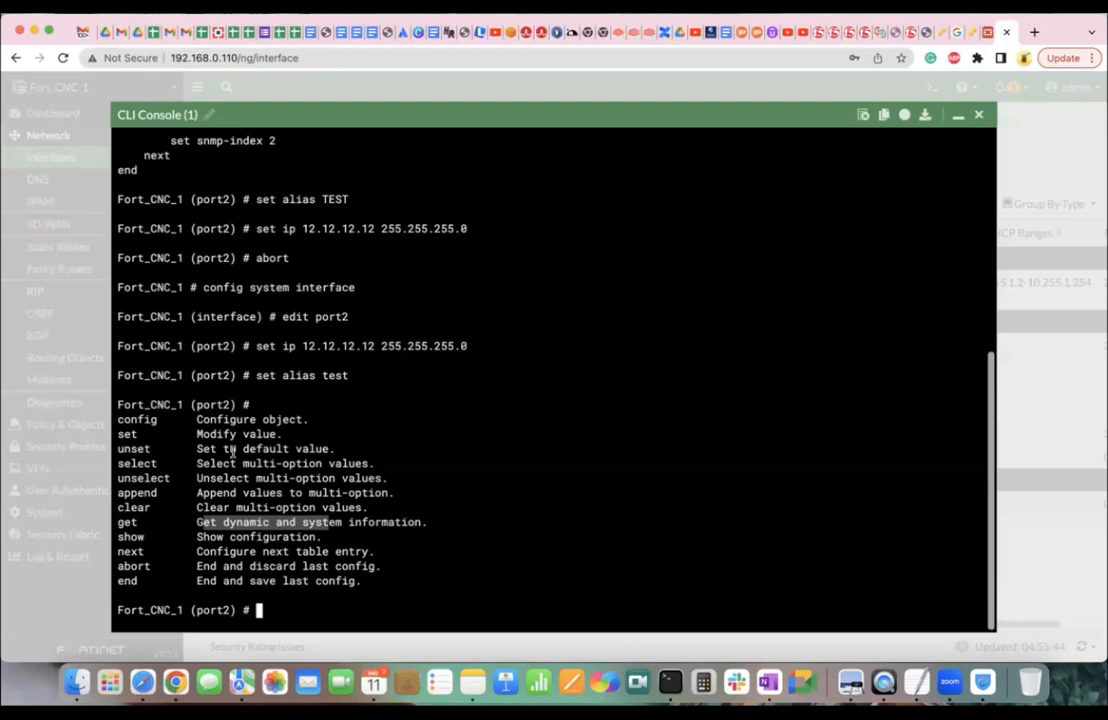
{"action": "double_click", "coordinate": [133, 449]}
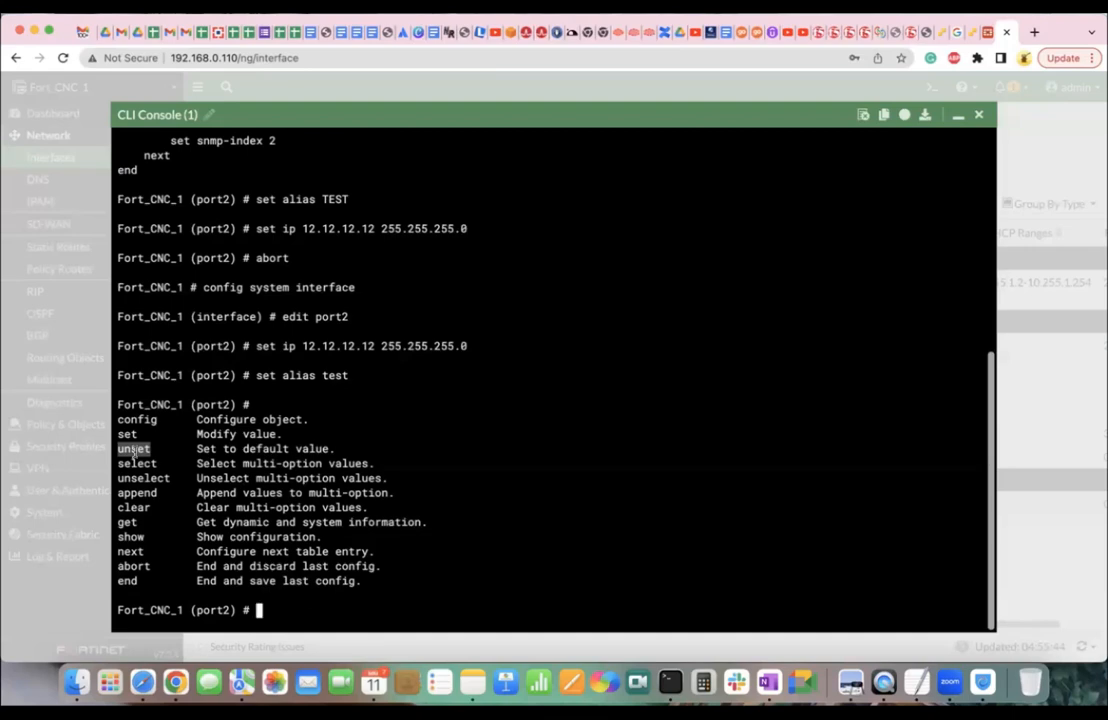
Run end to save port2's IP and alias and exit to the top-level prompt.
{"action": "type", "text": "se"}
{"action": "key", "text": "BackSpace"}
{"action": "key", "text": "BackSpace"}
{"action": "key", "text": "BackSpace"}
{"action": "type", "text": "end"}
{"action": "key", "text": "Return"}
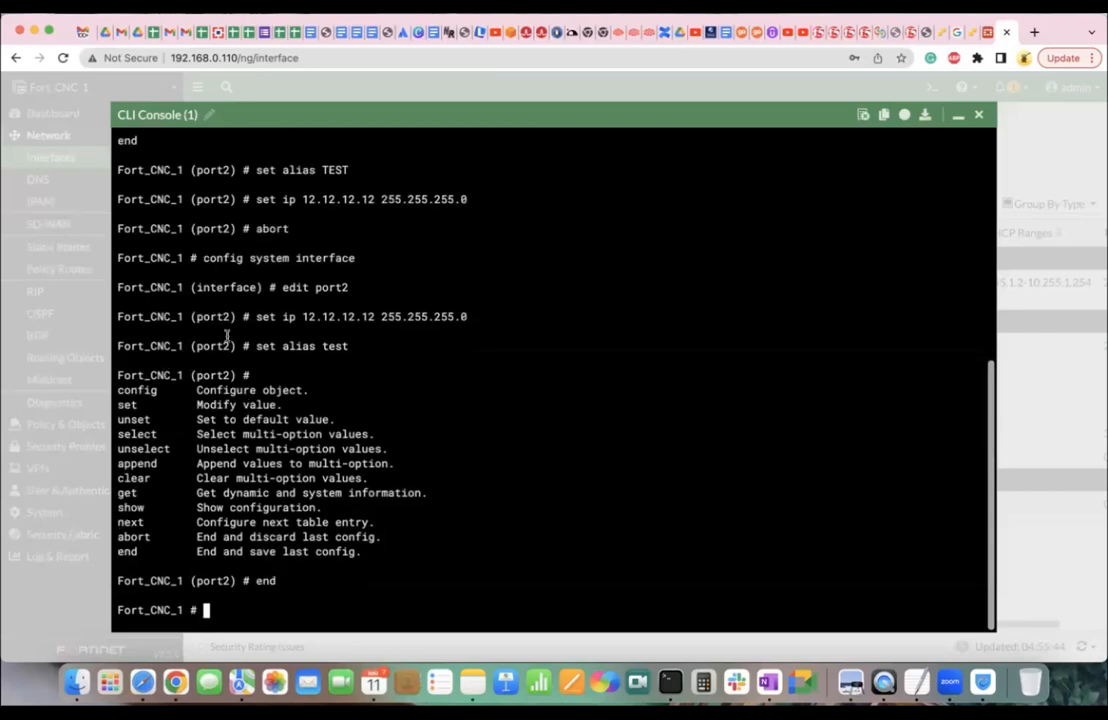
Close the CLI console, reload Network > Interfaces, and select test (port2) at 12.12.12.12/255.255.255.0.
{"action": "left_click", "coordinate": [980, 116]}
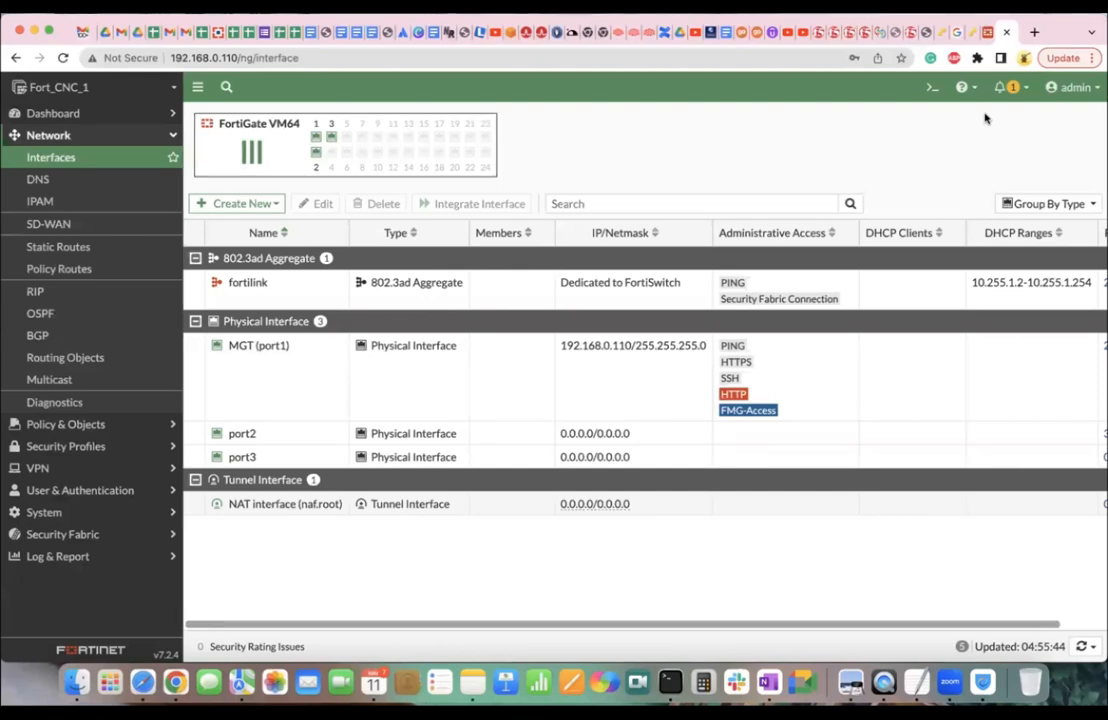
{"action": "left_click", "coordinate": [120, 160]}
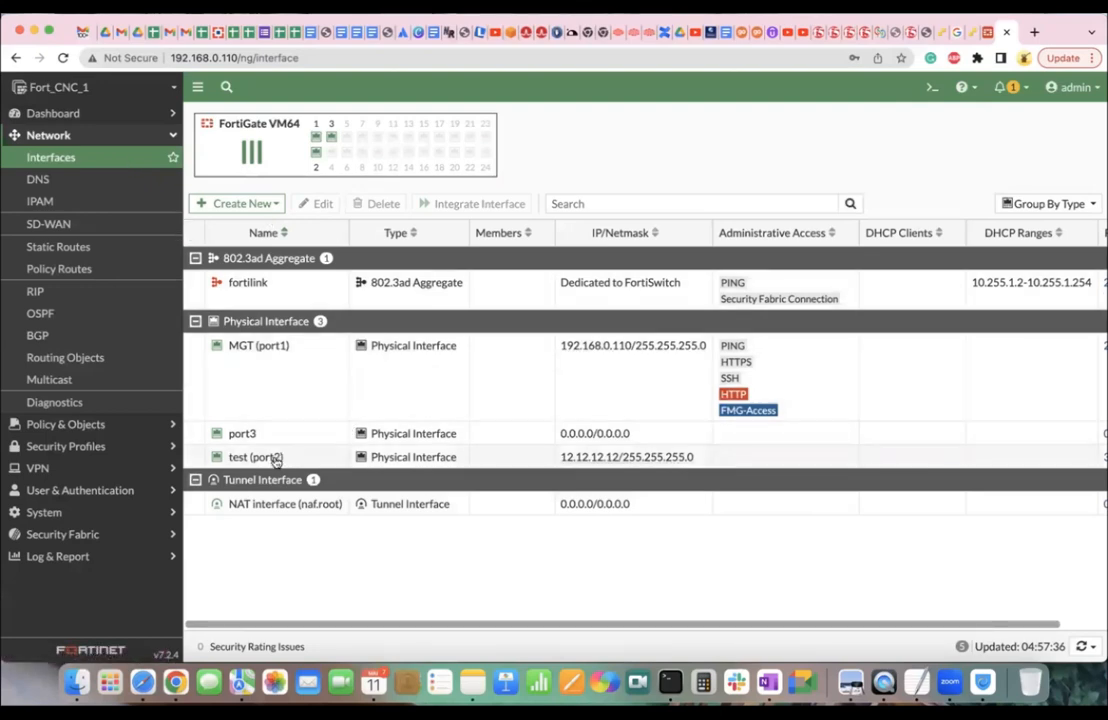
{"action": "mouse_move", "coordinate": [276, 460]}
{"action": "mouse_move", "coordinate": [643, 458]}
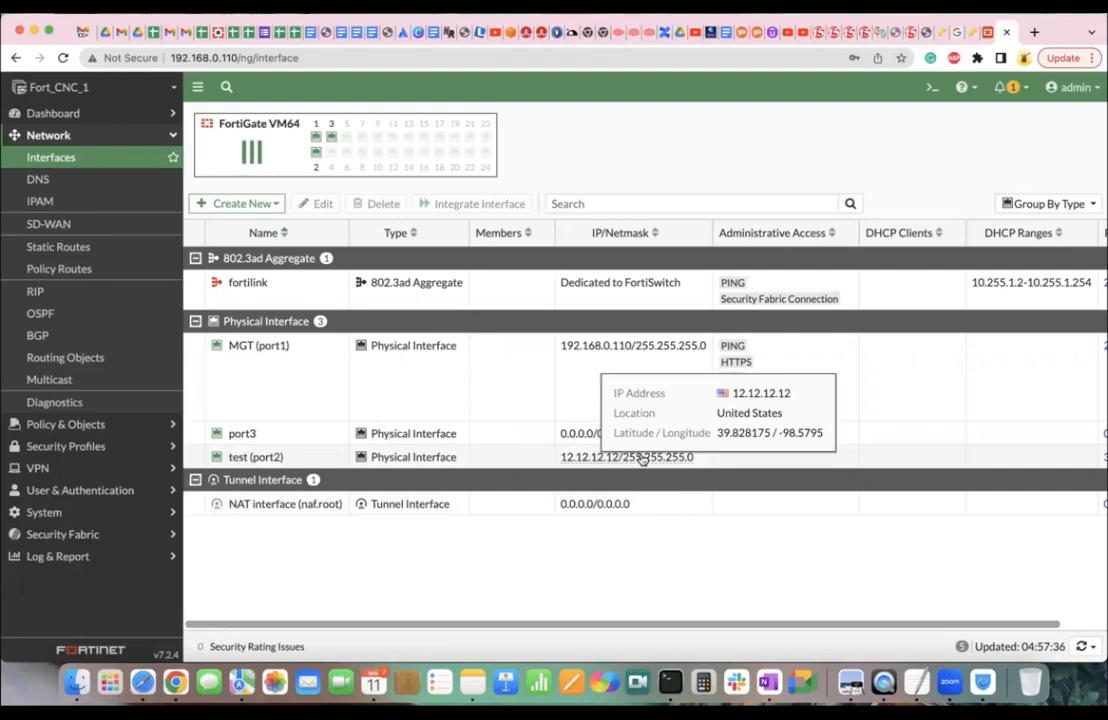
{"action": "left_click", "coordinate": [287, 457]}
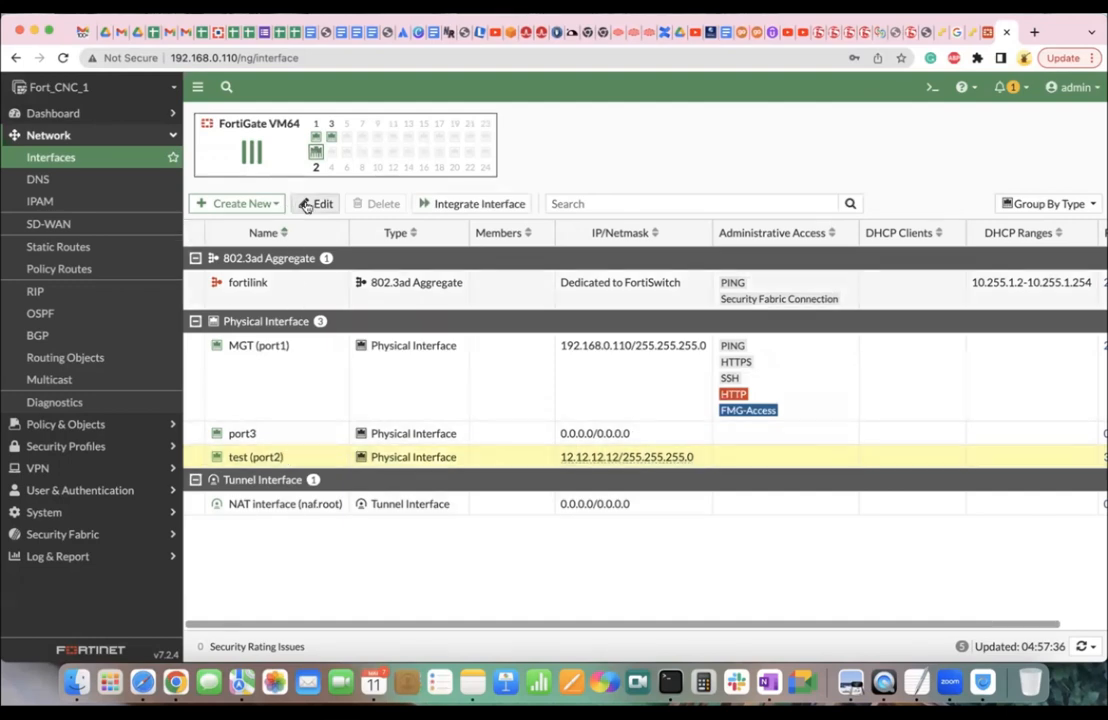
Clear port2's test alias, change its IP/Netmask to 0.0.0.0/0.0.0.0, and save.
{"action": "double_click", "coordinate": [287, 460]}
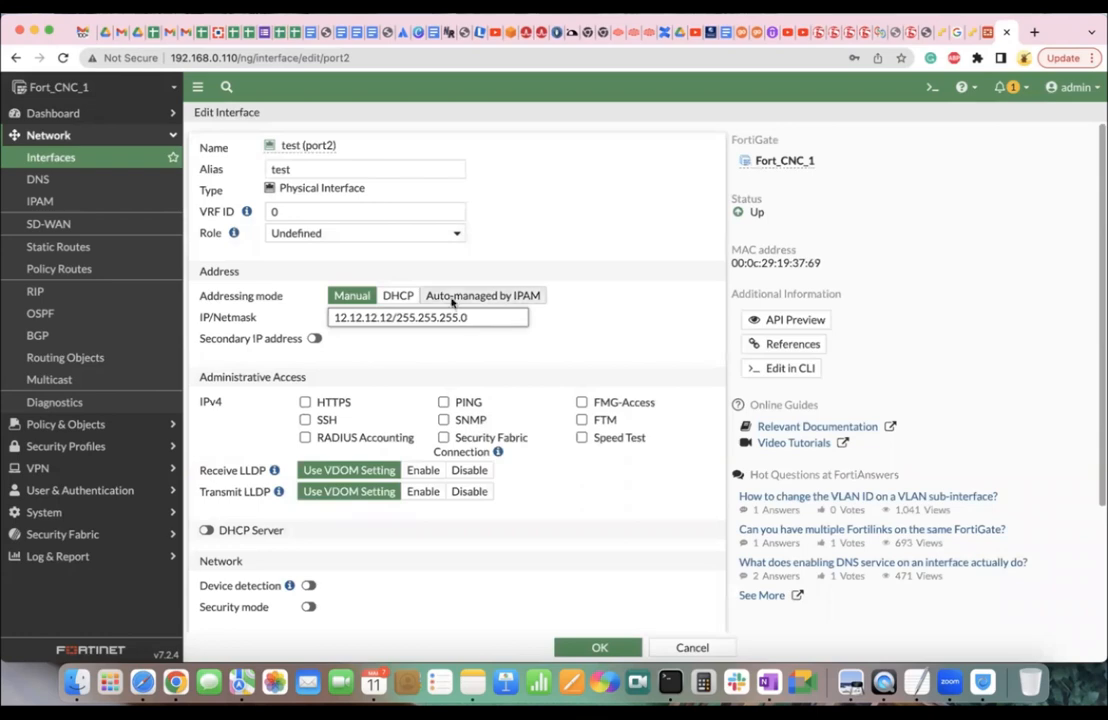
{"action": "left_click", "coordinate": [319, 171]}
{"action": "key", "text": "BackSpace"}
{"action": "left_click_drag", "start_coordinate": [472, 318], "coordinate": [268, 315]}
{"action": "type", "text": "0.0.0.0"}
{"action": "type", "text": "/0/"}
{"action": "type", "text": "0.0.0"}
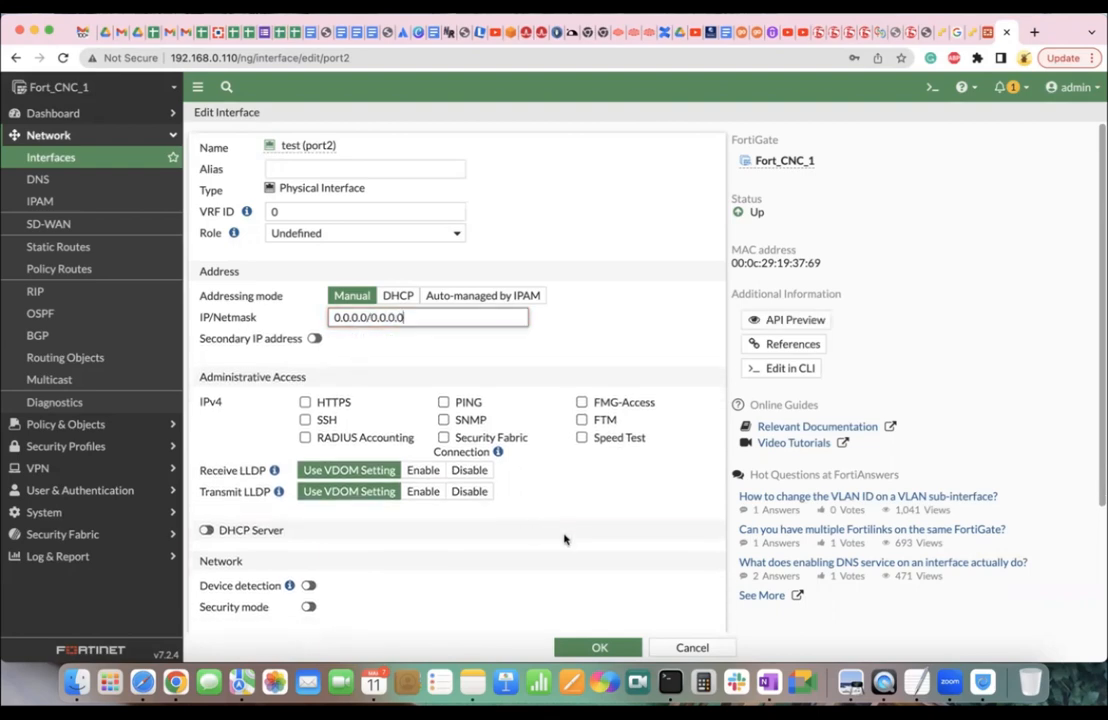
{"action": "left_click", "coordinate": [598, 647]}
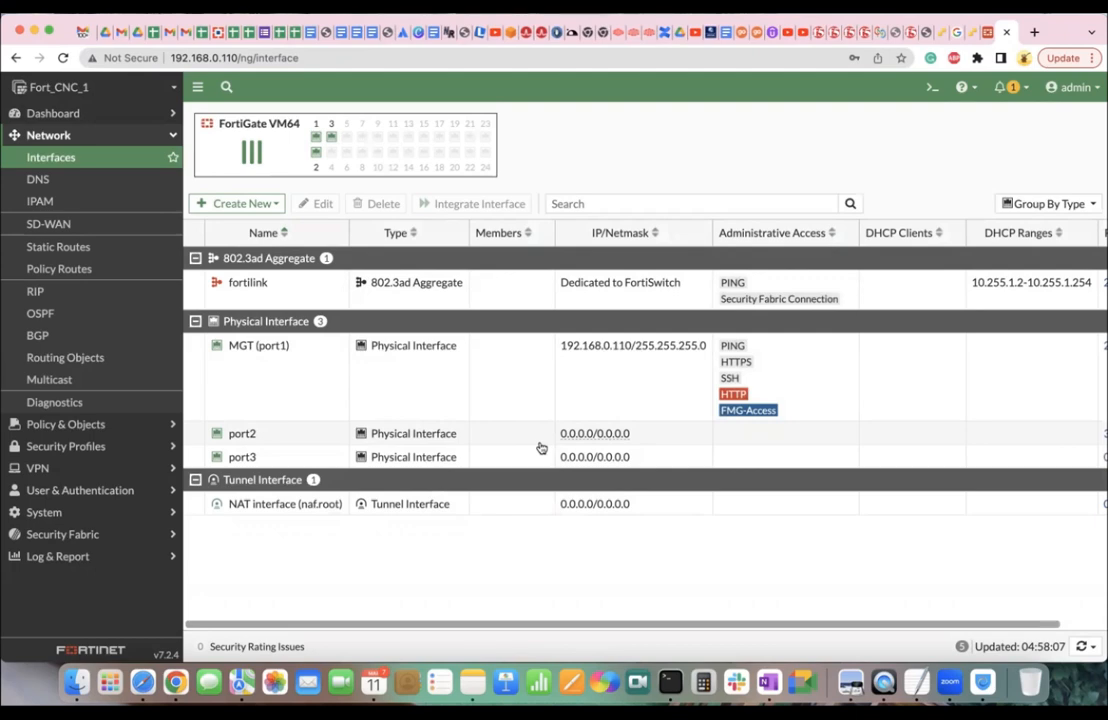
Switch to the Forti_CNC_2 firewall at 192.168.0.108 and expand System in the sidebar.
{"action": "left_click", "coordinate": [984, 32]}
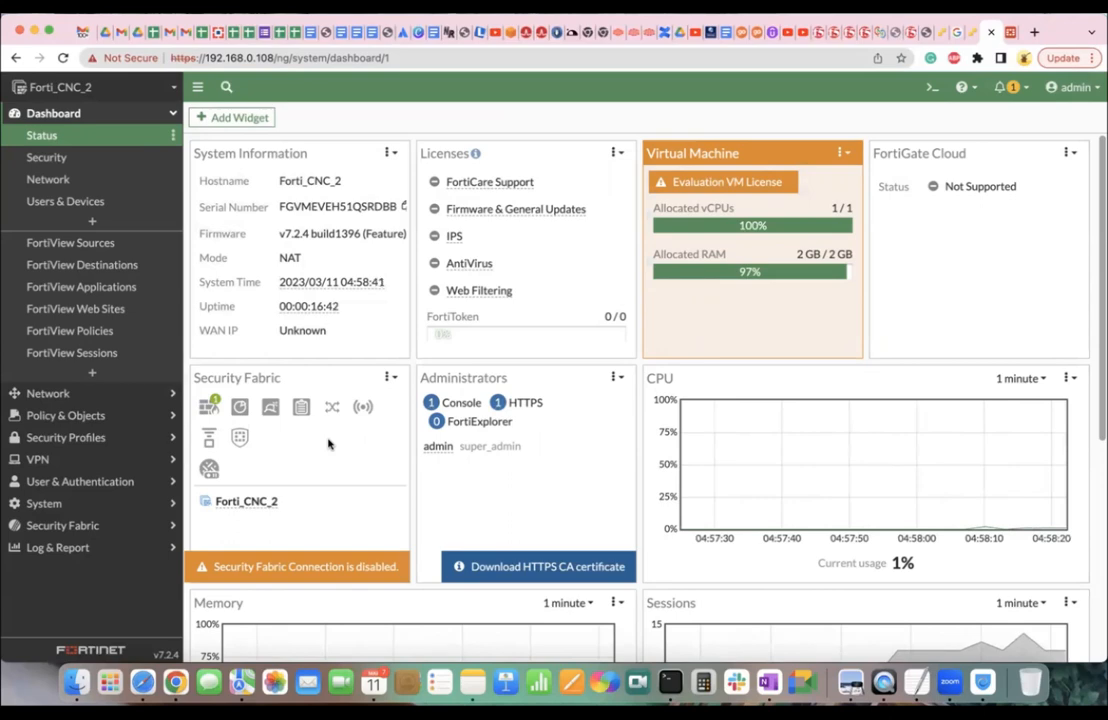
{"action": "left_click", "coordinate": [136, 509]}
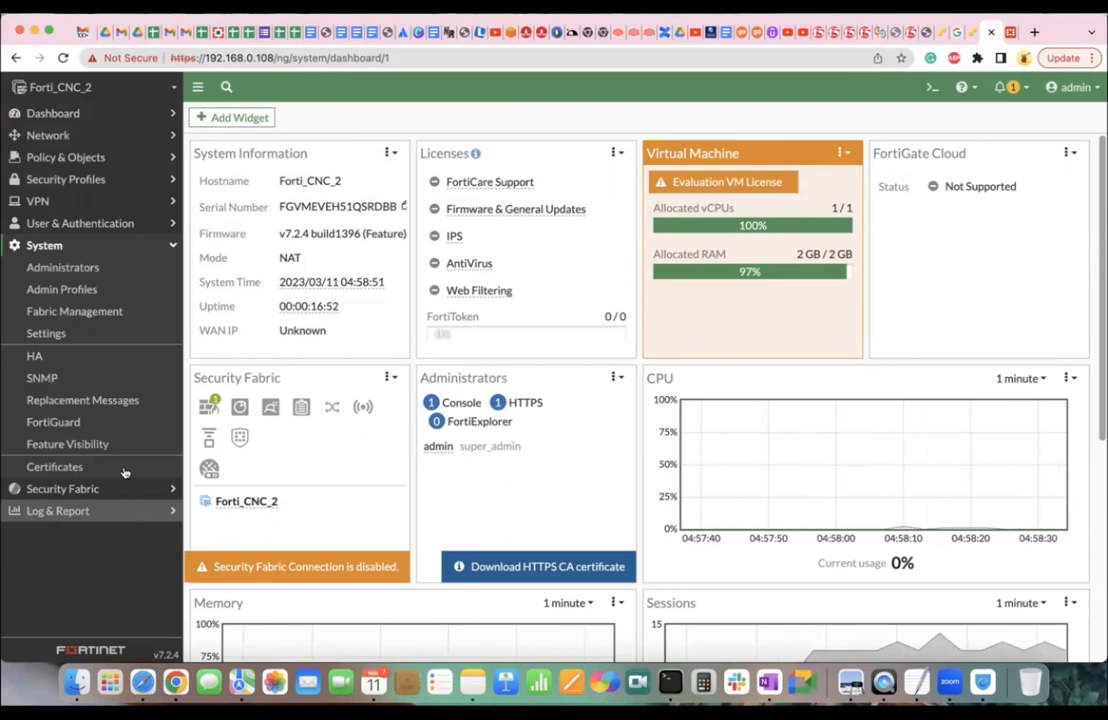
Change the idle timeout in System > Settings from 50 to 5 minutes and apply.
{"action": "left_click", "coordinate": [77, 336]}
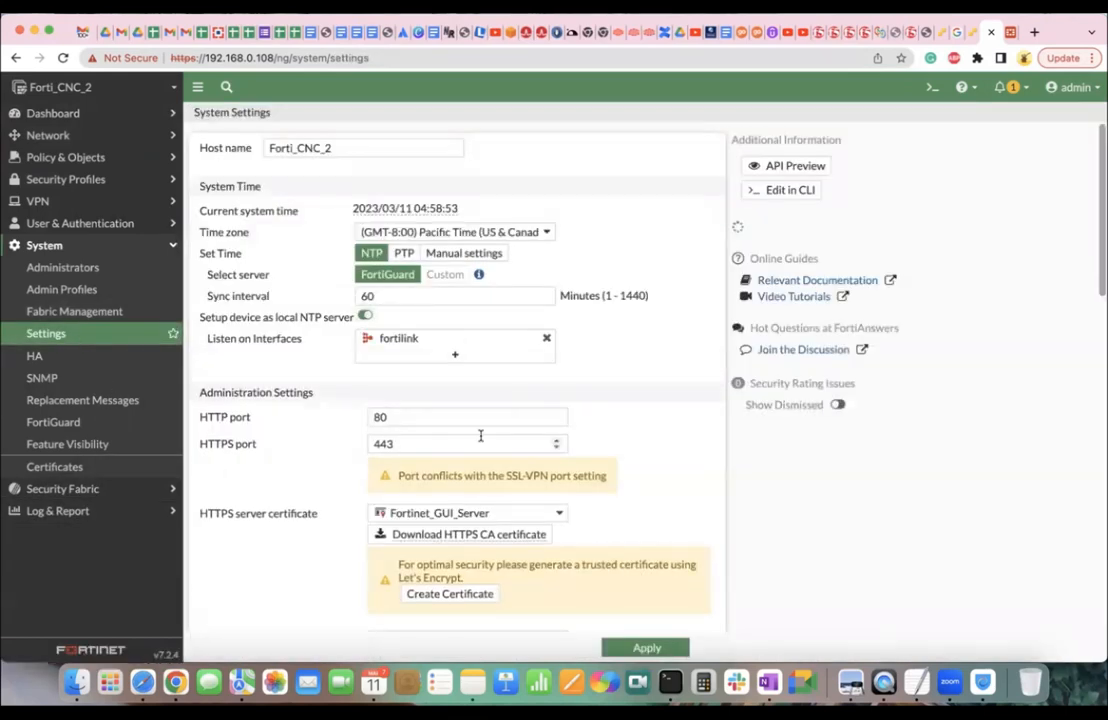
{"action": "scroll", "coordinate": [478, 437], "scroll_direction": "down", "scroll_amount": 5}
{"action": "scroll", "coordinate": [480, 437], "scroll_direction": "down", "scroll_amount": 2}
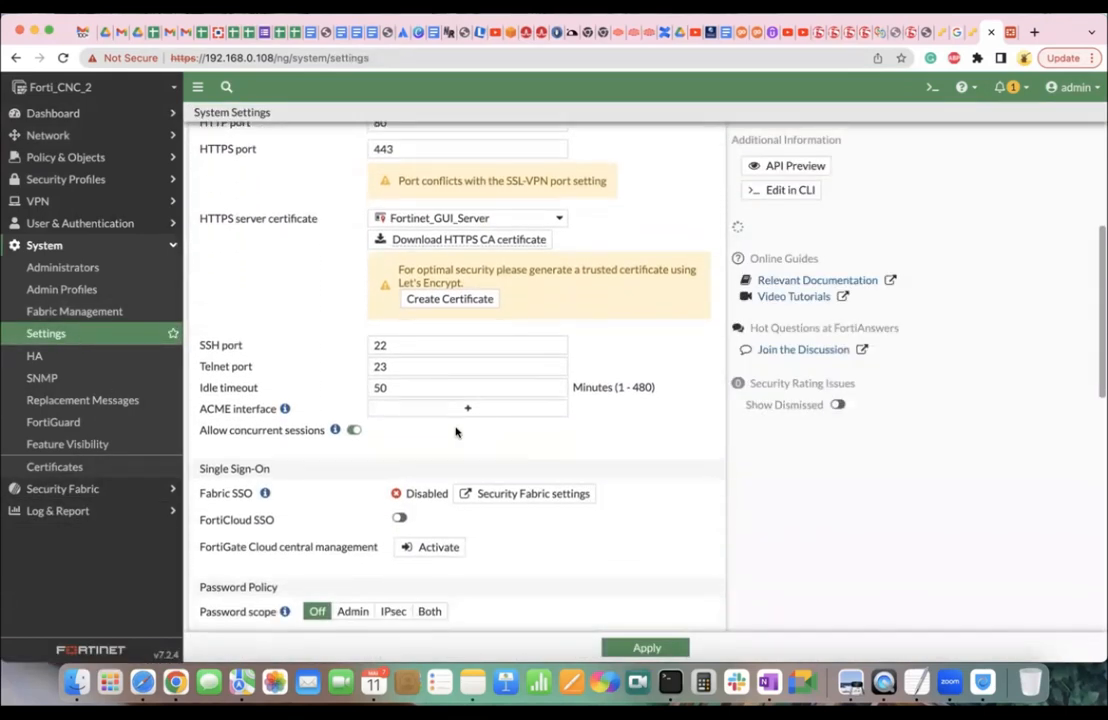
{"action": "left_click", "coordinate": [400, 387]}
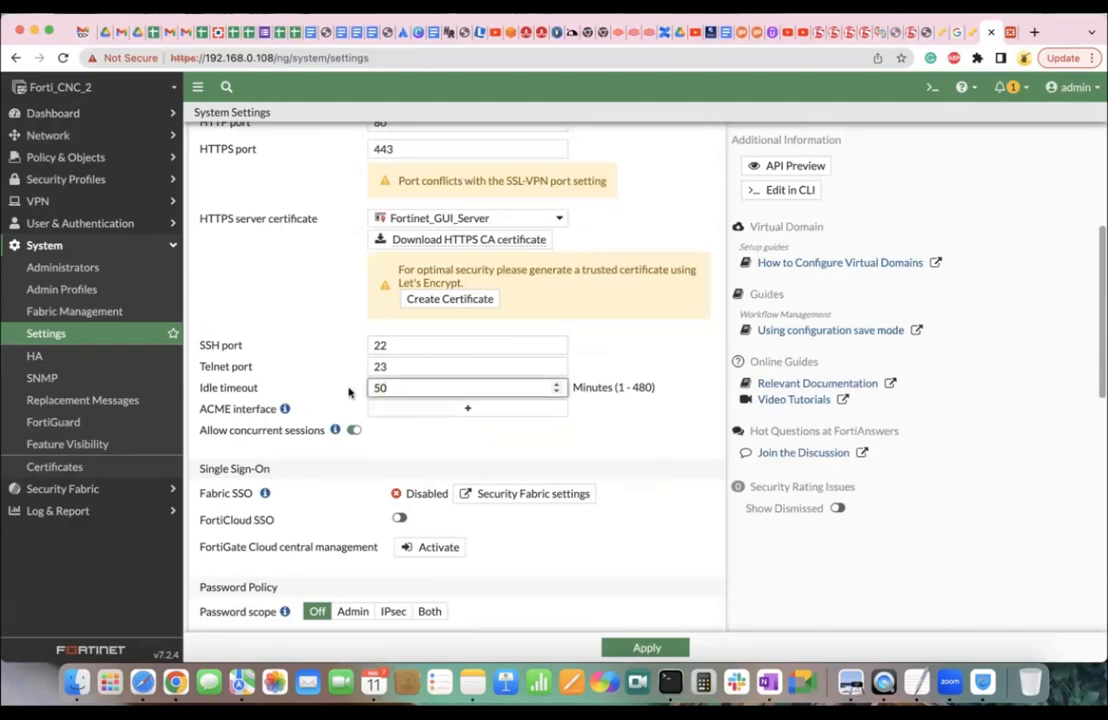
{"action": "key", "text": "BackSpace"}
{"action": "left_click", "coordinate": [652, 647]}
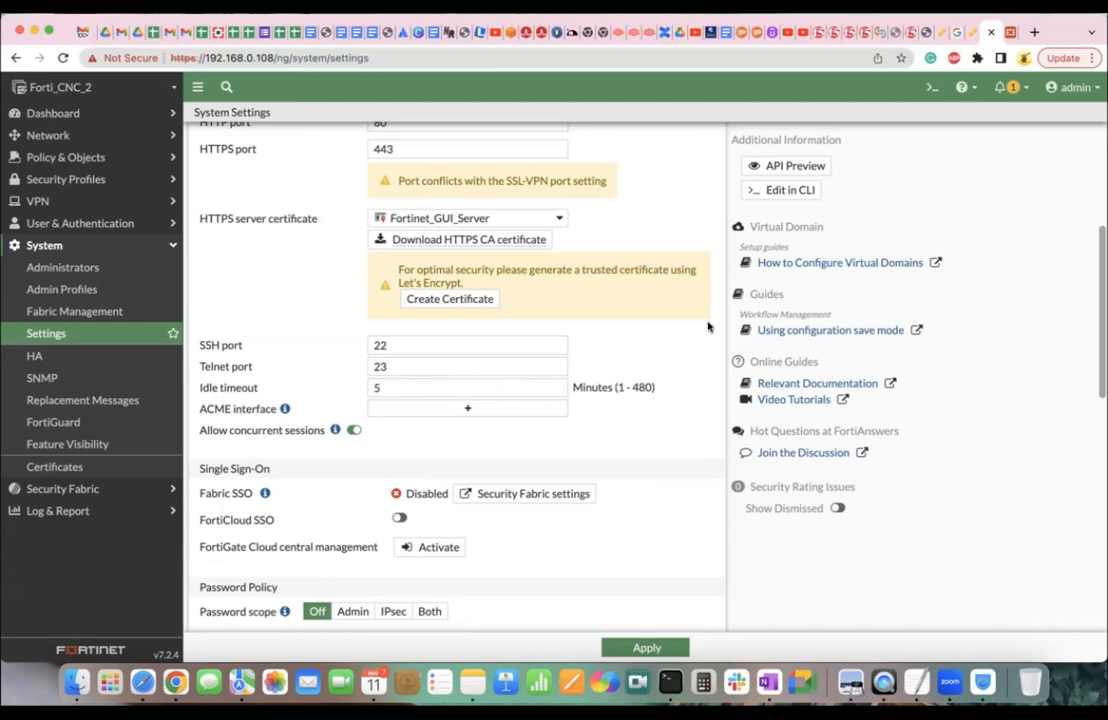
Return to the Dashboard > Status page.
{"action": "scroll", "coordinate": [708, 326], "scroll_direction": "up", "scroll_amount": 3}
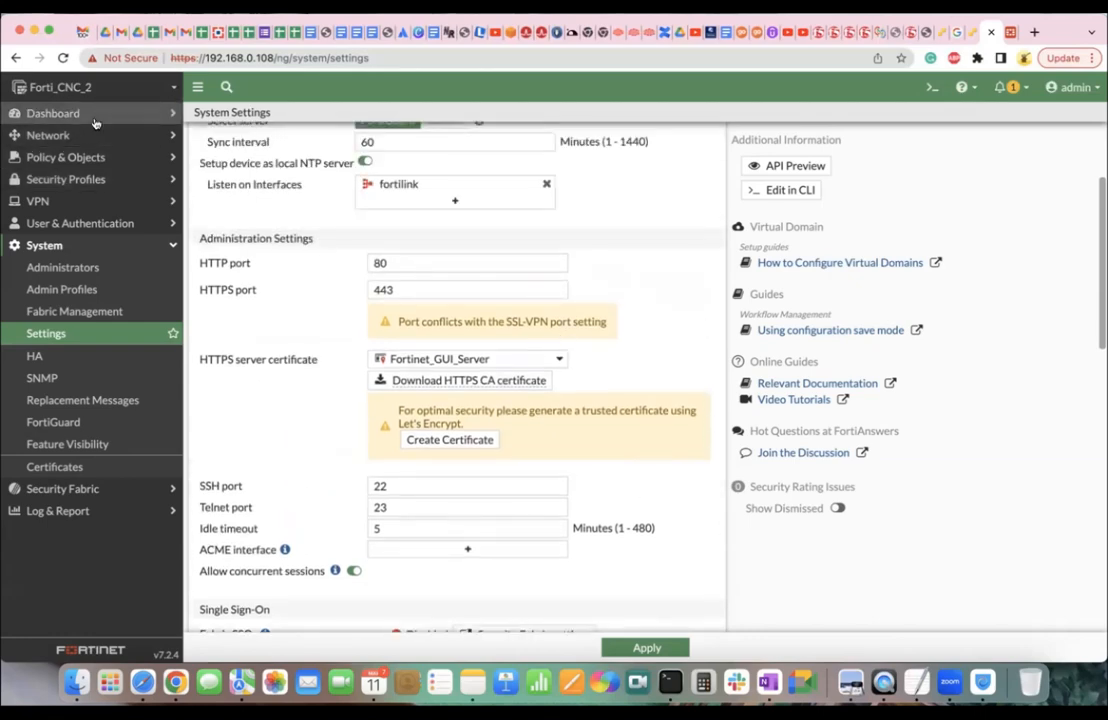
{"action": "left_click", "coordinate": [93, 118]}
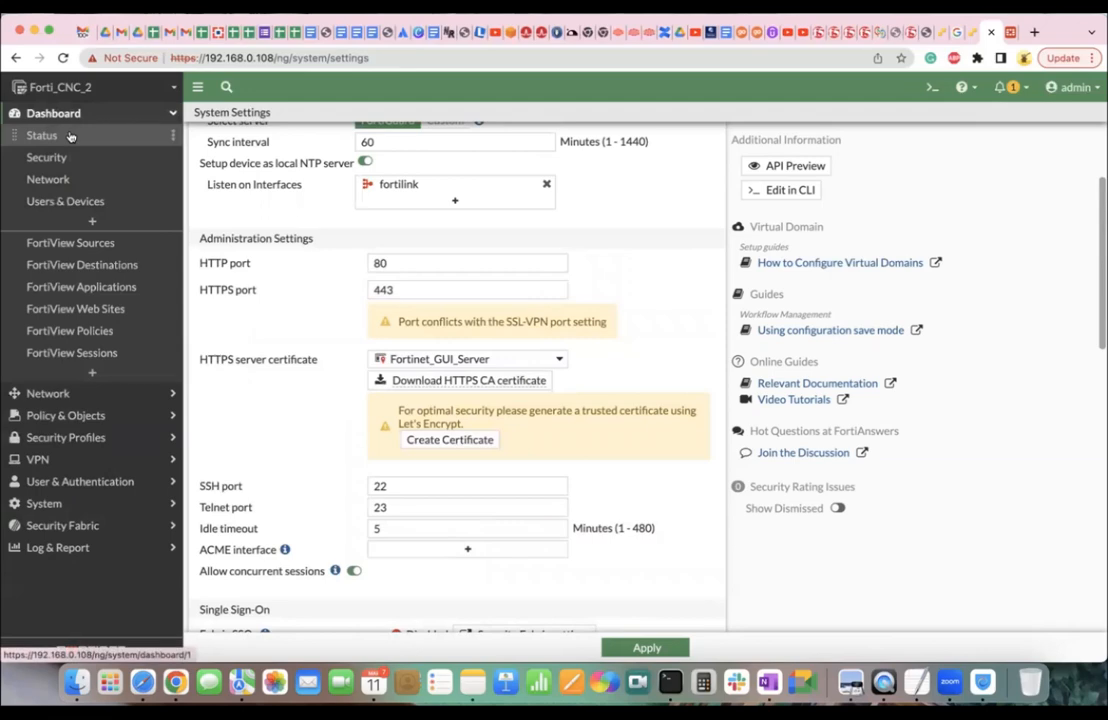
{"action": "left_click", "coordinate": [70, 136]}
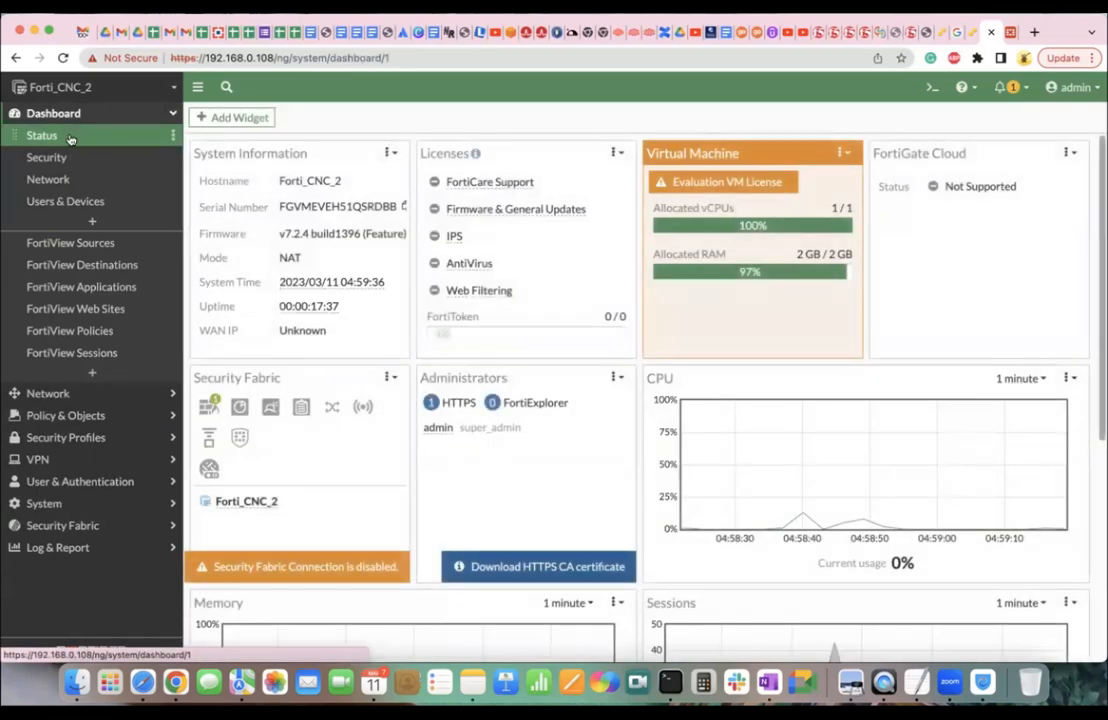
Open Dashboard > Network to view the routing summary of 4 routes: 3 connected, 1 static.
{"action": "left_click", "coordinate": [60, 179]}
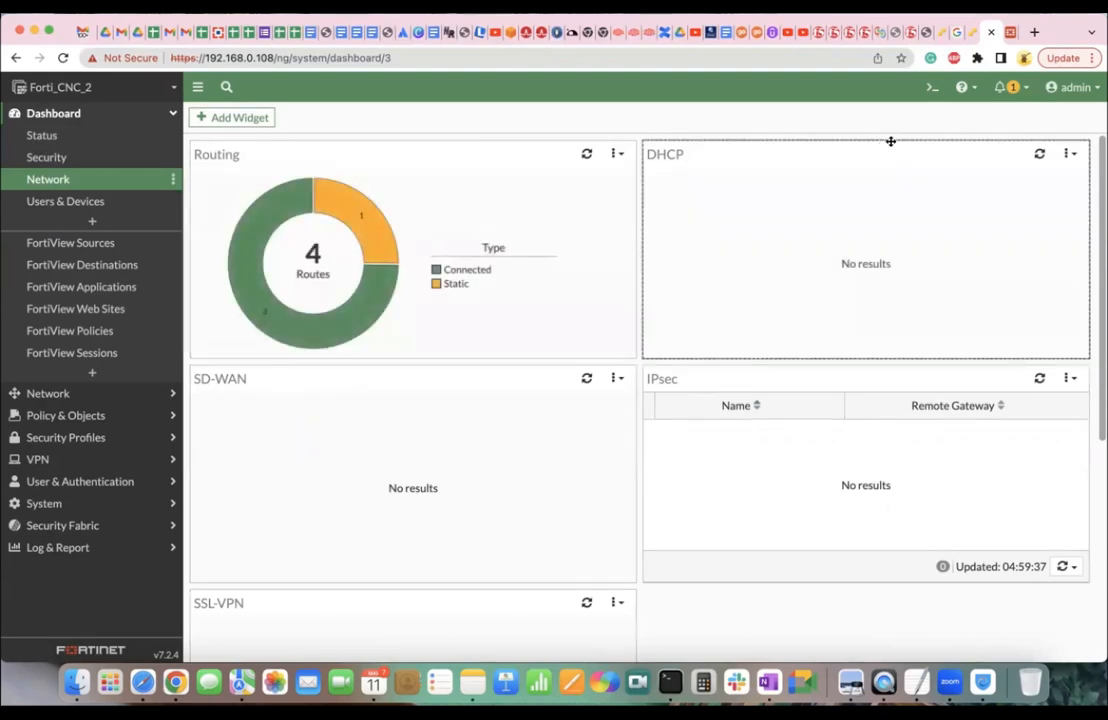
Run 'execute ping 8.8.8.8' in the Forti_CNC_2 CLI console and stop it at 5 sent, 100% packet loss.
{"action": "left_click", "coordinate": [931, 88]}
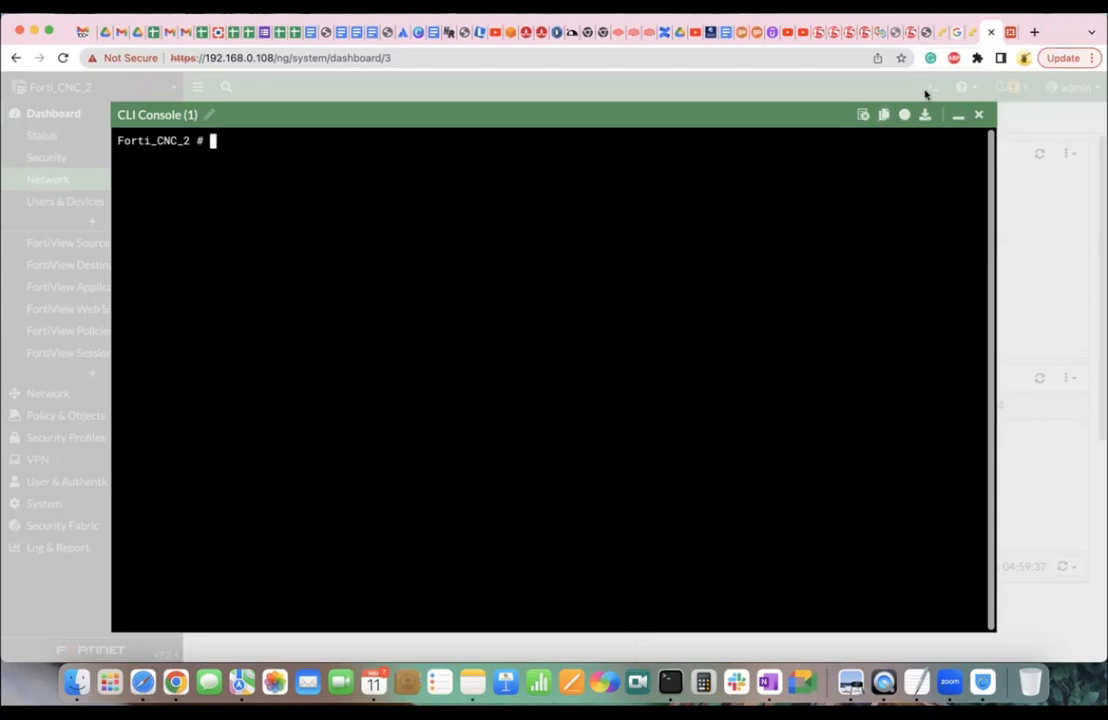
{"action": "type", "text": "execute ping 8.8.8.8"}
{"action": "key", "text": "Return"}
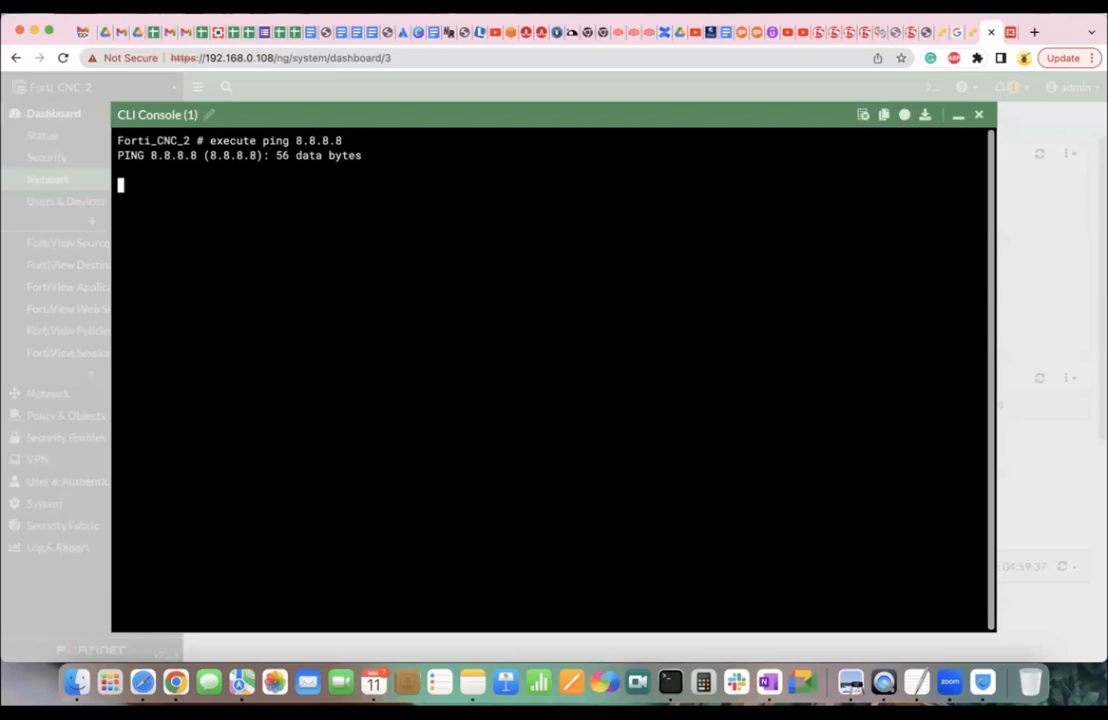
{"action": "key", "text": "ctrl+c"}
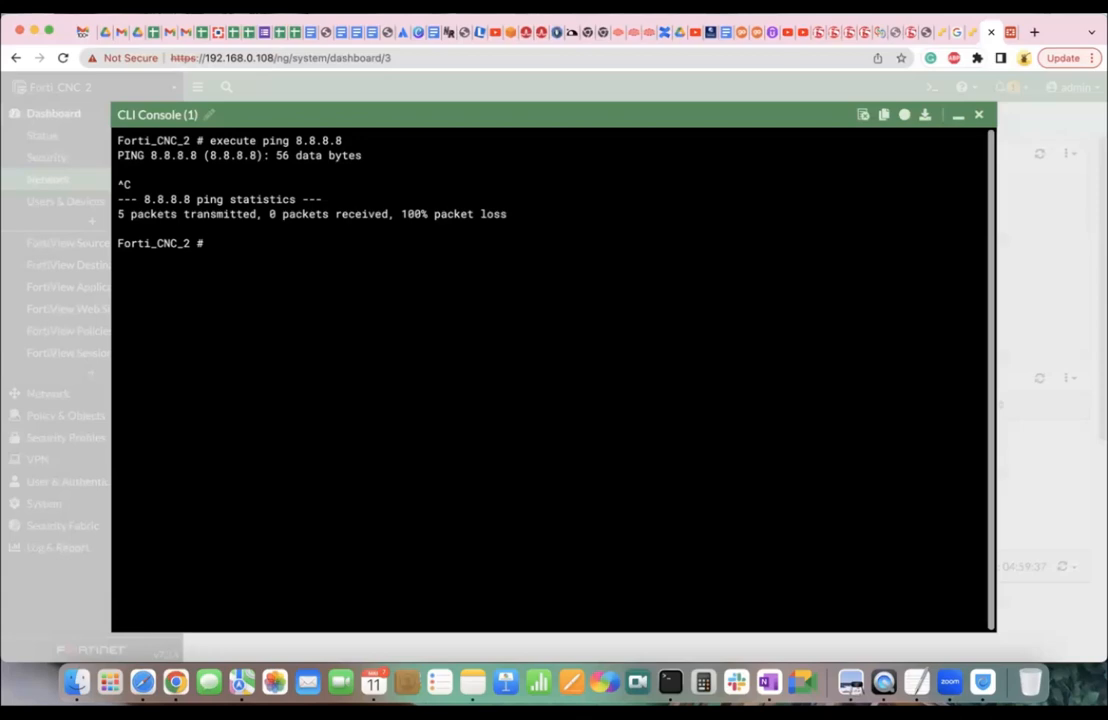
List the full routing table with 'get router info routing-table all'.
{"action": "type", "text": "set router in"}
{"action": "key", "text": "Tab"}
{"action": "type", "text": "fo"}
{"action": "key", "text": "Tab"}
{"action": "key", "text": "BackSpace"}
{"action": "key", "text": "BackSpace"}
{"action": "key", "text": "BackSpace"}
{"action": "key", "text": "BackSpace"}
{"action": "key", "text": "BackSpace"}
{"action": "key", "text": "BackSpace"}
{"action": "key", "text": "BackSpace"}
{"action": "key", "text": "BackSpace"}
{"action": "key", "text": "BackSpace"}
{"action": "key", "text": "BackSpace"}
{"action": "key", "text": "BackSpace"}
{"action": "key", "text": "BackSpace"}
{"action": "key", "text": "BackSpace"}
{"action": "key", "text": "BackSpace"}
{"action": "key", "text": "BackSpace"}
{"action": "type", "text": "get router info"}
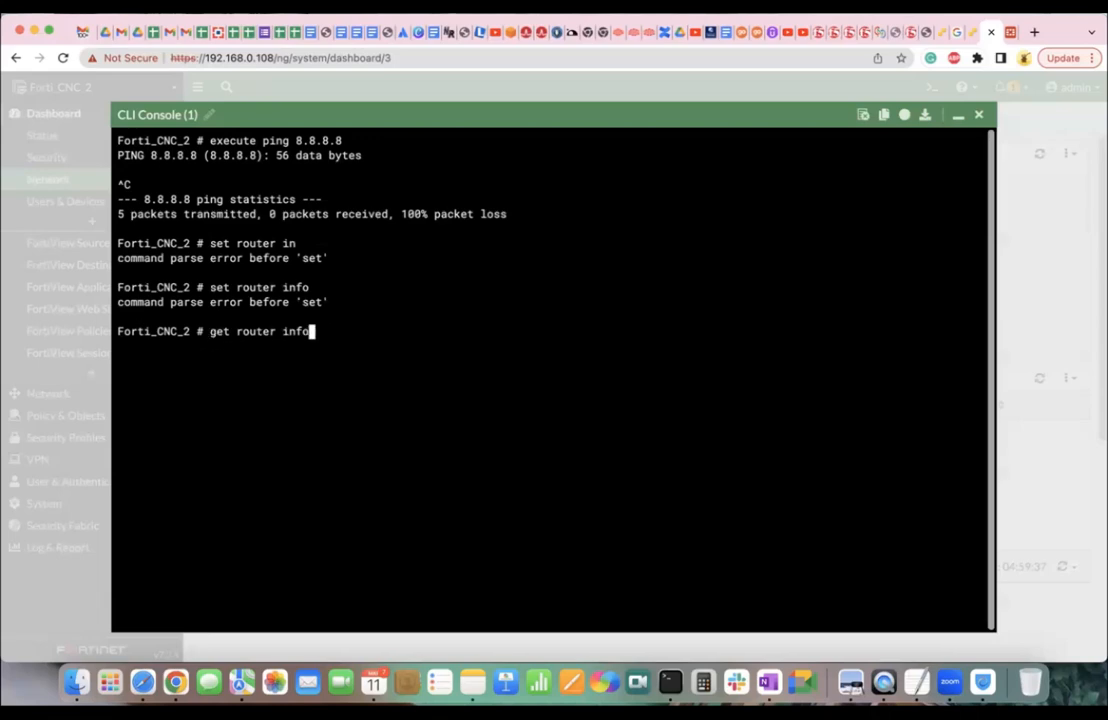
{"action": "type", "text": " routing-table all"}
{"action": "key", "text": "Return"}
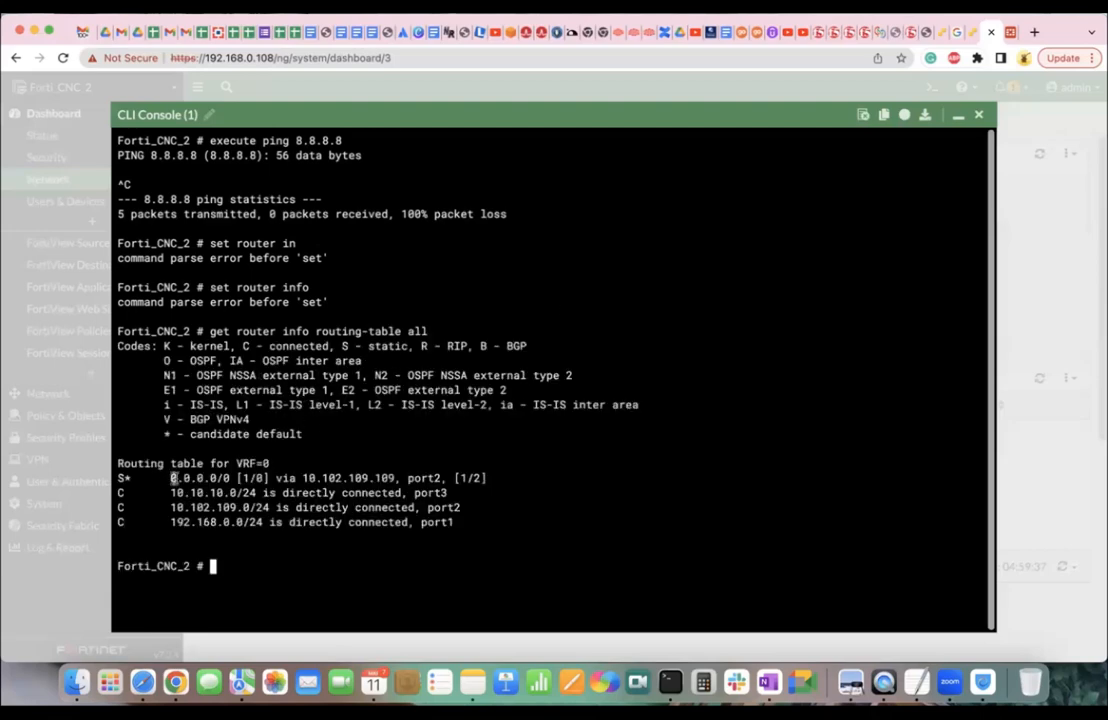
Highlight the 0.0.0.0/0 default route and its gateway 10.102.109.109 in the output.
{"action": "left_click_drag", "start_coordinate": [169, 478], "coordinate": [229, 477]}
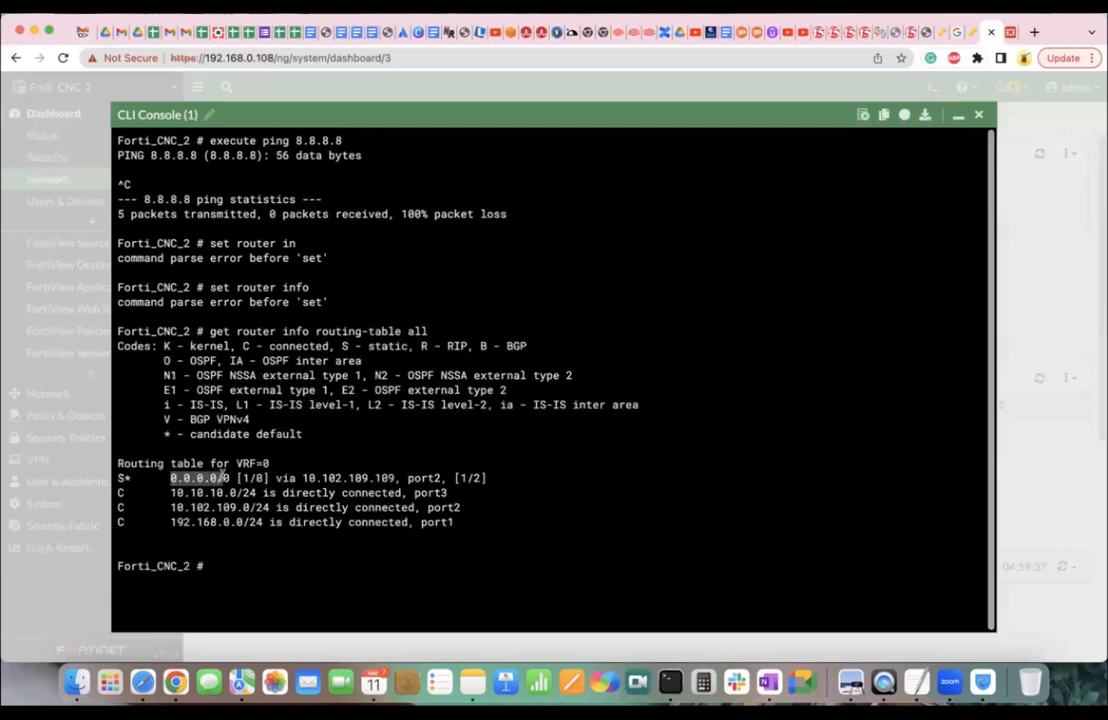
{"action": "left_click", "coordinate": [301, 478]}
{"action": "left_click_drag", "start_coordinate": [302, 478], "coordinate": [438, 478]}
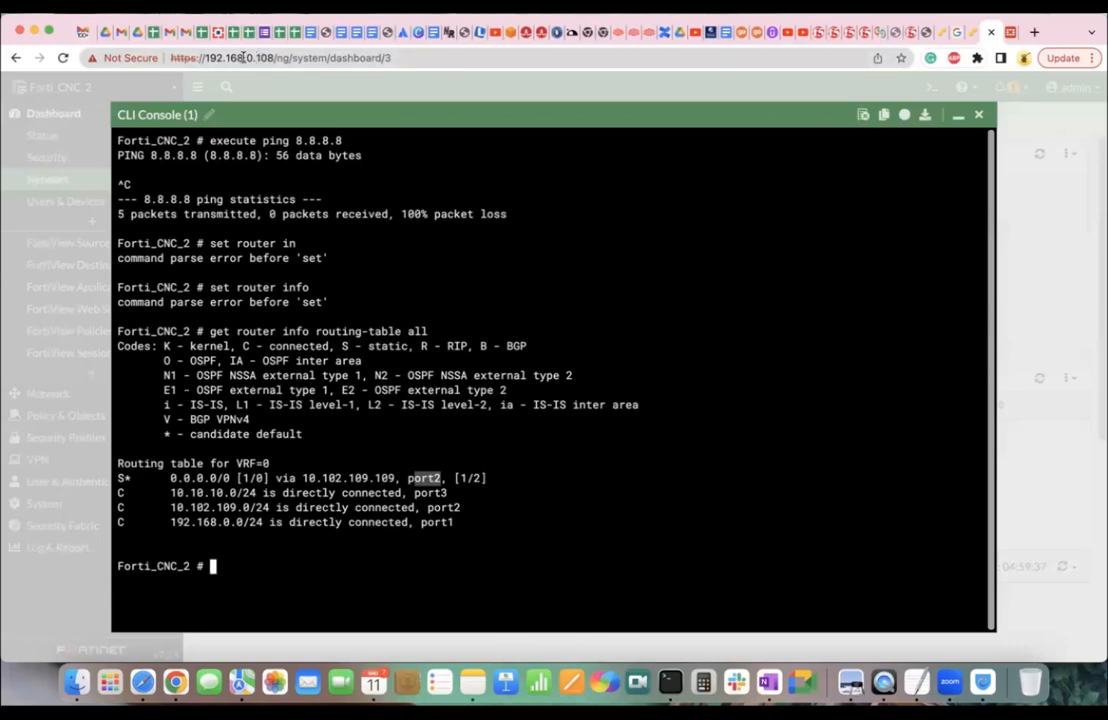
{"action": "left_click_drag", "start_coordinate": [238, 478], "coordinate": [400, 480]}
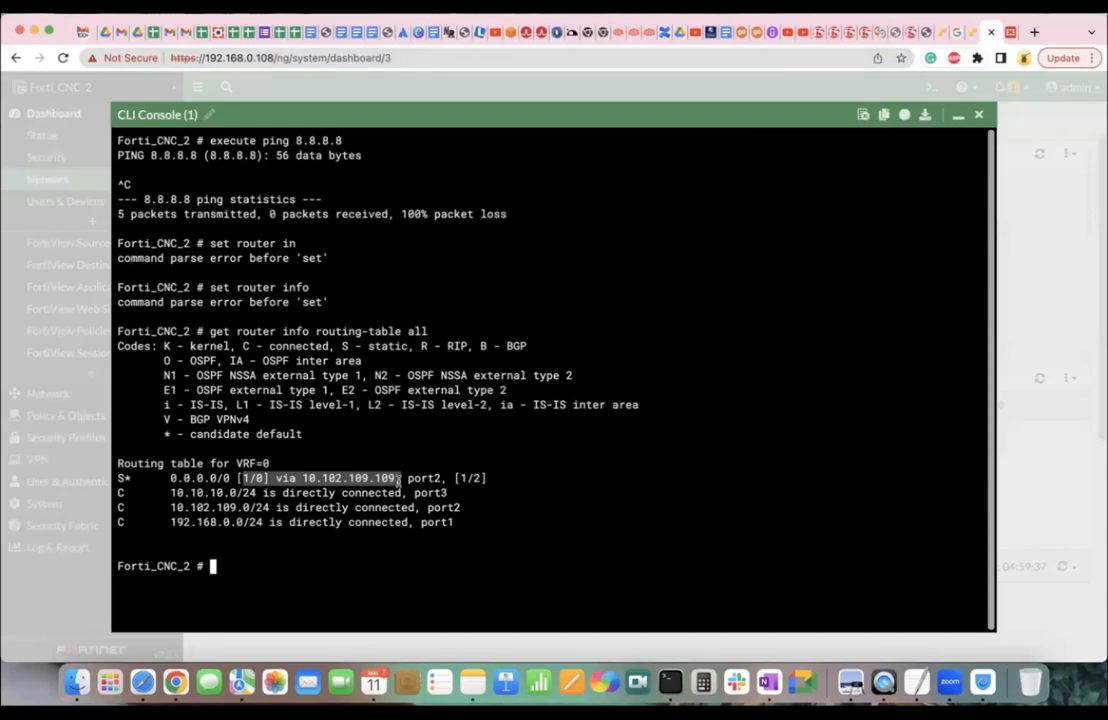
{"action": "left_click", "coordinate": [396, 479]}
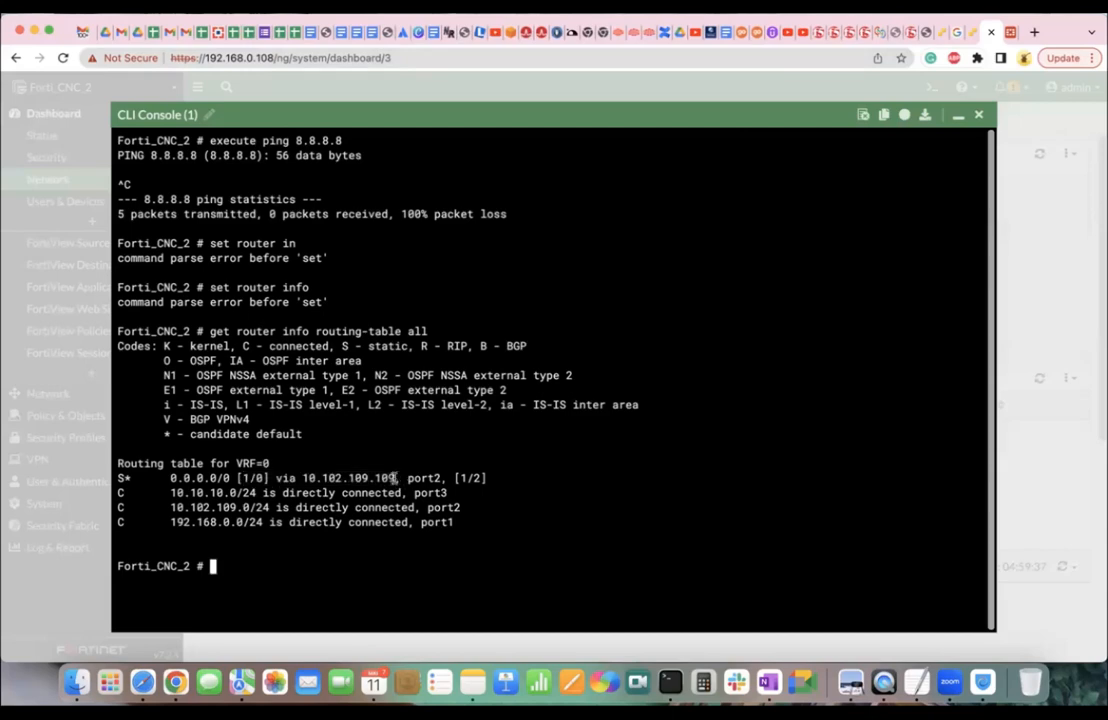
{"action": "left_click_drag", "start_coordinate": [396, 479], "coordinate": [325, 478]}
{"action": "left_click", "coordinate": [305, 478]}
Ping gateway 10.102.109.109, stop it at 100% loss, and minimize the console.
{"action": "type", "text": "execute"}
{"action": "left_click_drag", "start_coordinate": [307, 478], "coordinate": [374, 477]}
{"action": "left_click", "coordinate": [376, 477]}
{"action": "type", "text": "ping "}
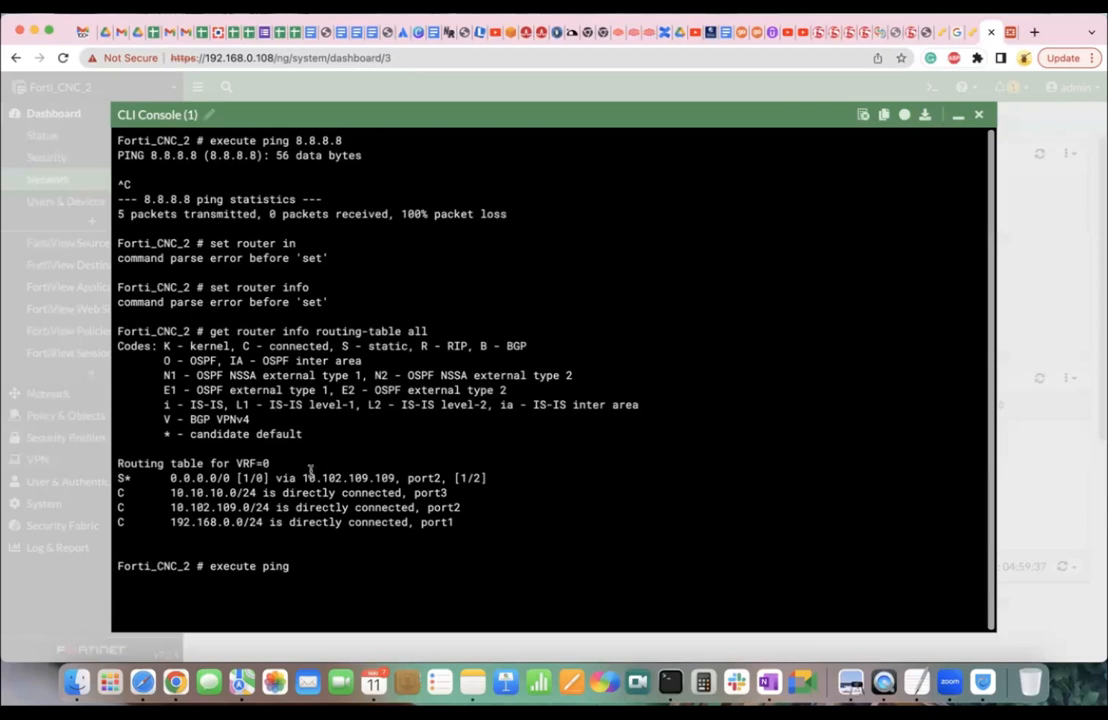
{"action": "type", "text": "10.0"}
{"action": "type", "text": "0.2"}
{"action": "key", "text": "BackSpace"}
{"action": "key", "text": "BackSpace"}
{"action": "type", "text": "2.109.109"}
{"action": "key", "text": "Return"}
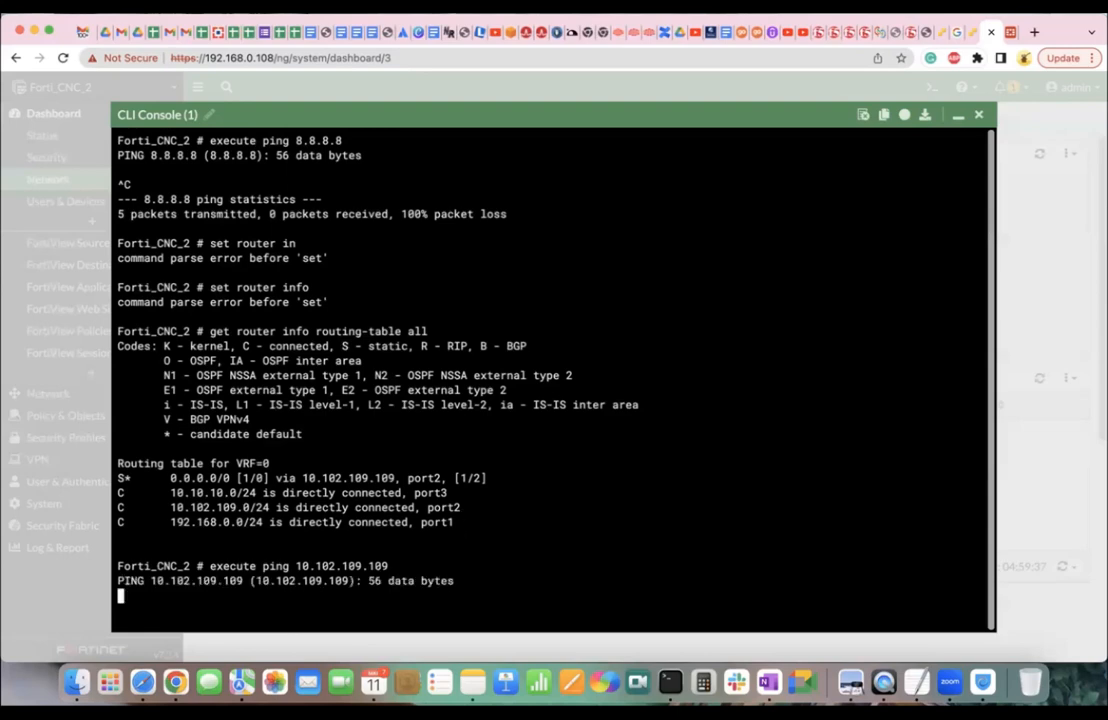
{"action": "key", "text": "ctrl+c"}
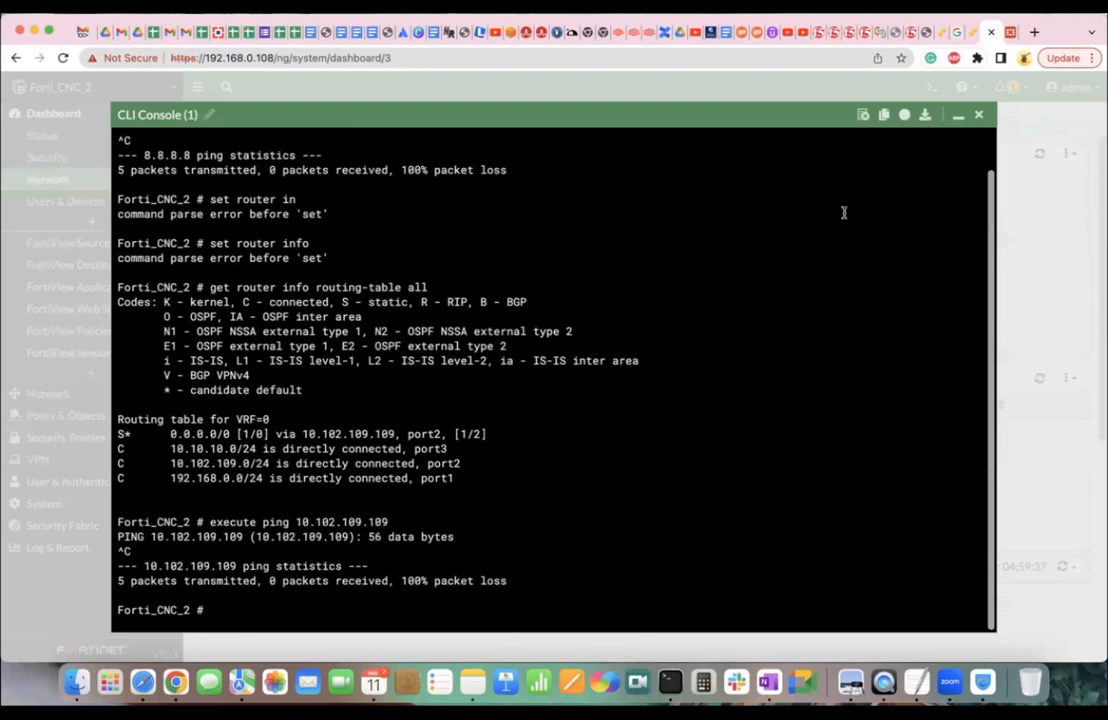
{"action": "left_click", "coordinate": [957, 115]}
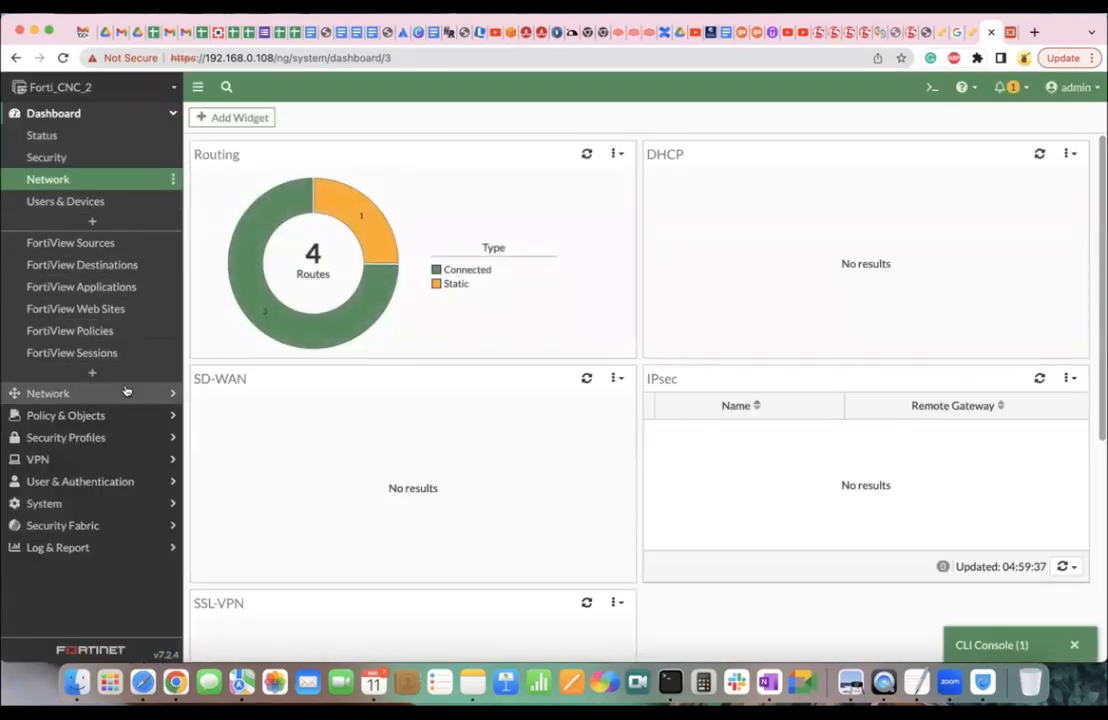
Open the Forti_CNC_2 interfaces list, glance at the Fort_CNC_1 tab, and return.
{"action": "left_click", "coordinate": [50, 393]}
{"action": "left_click", "coordinate": [72, 160]}
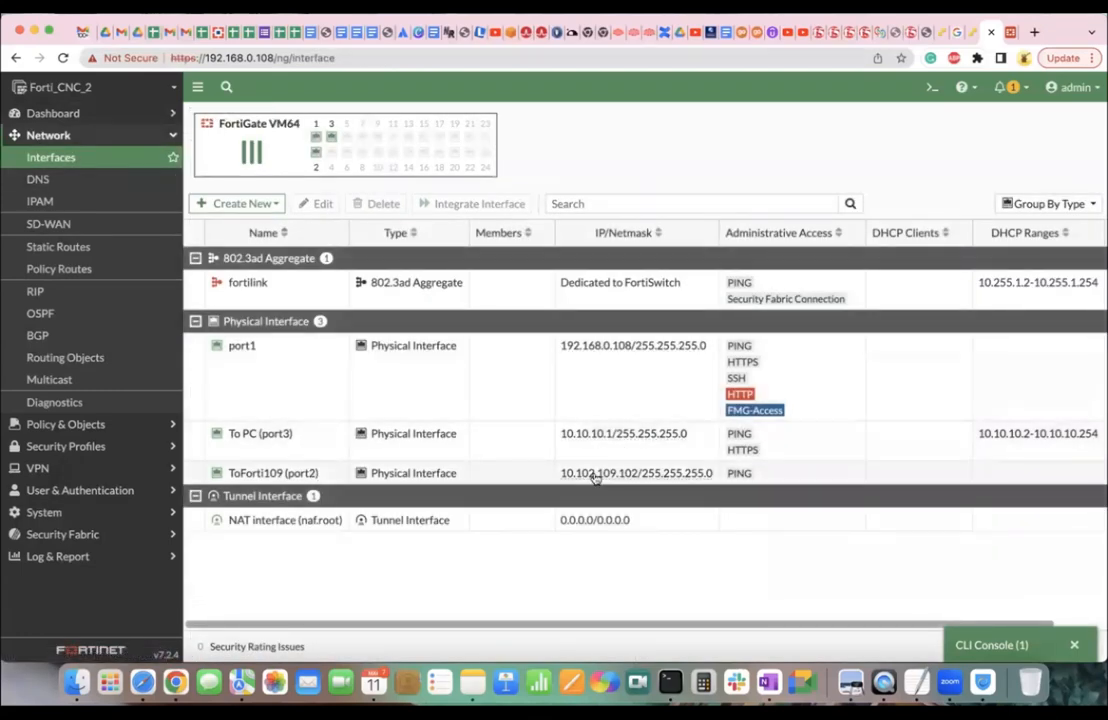
{"action": "mouse_move", "coordinate": [593, 478]}
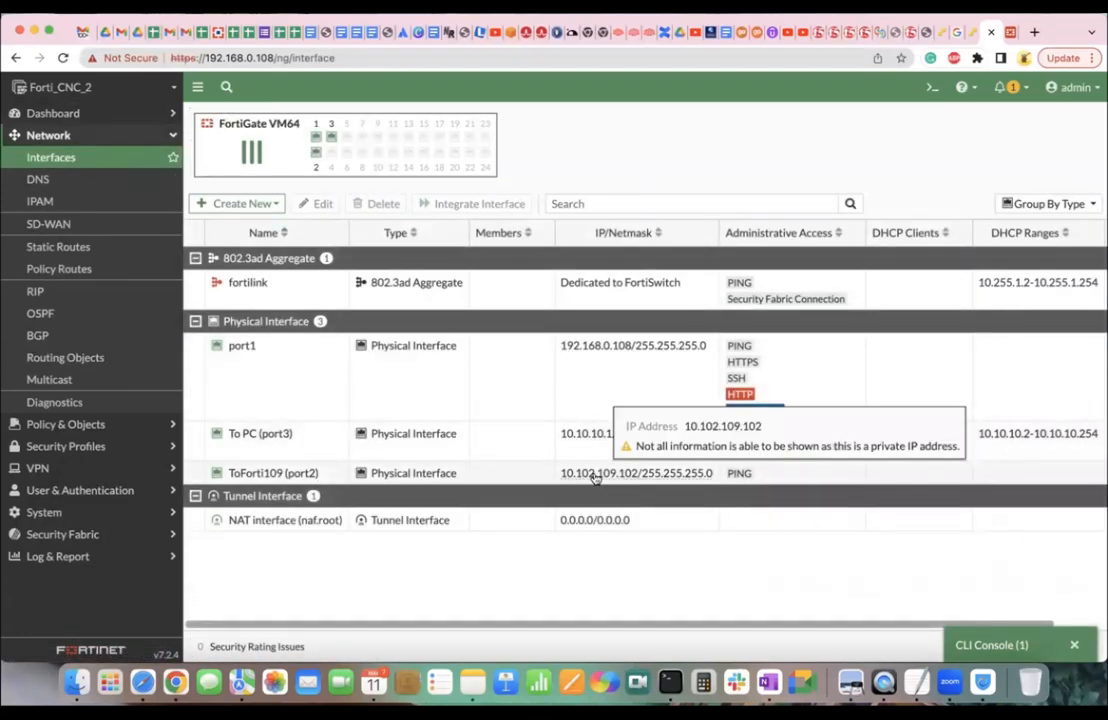
{"action": "mouse_move", "coordinate": [240, 476]}
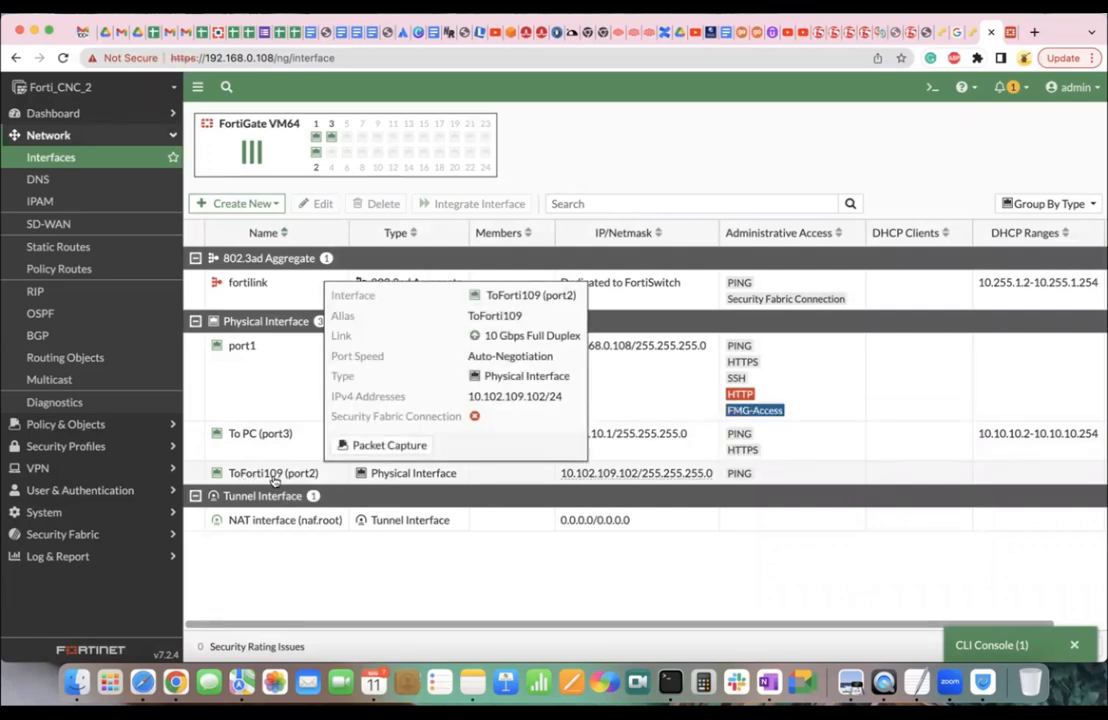
{"action": "mouse_move", "coordinate": [660, 430]}
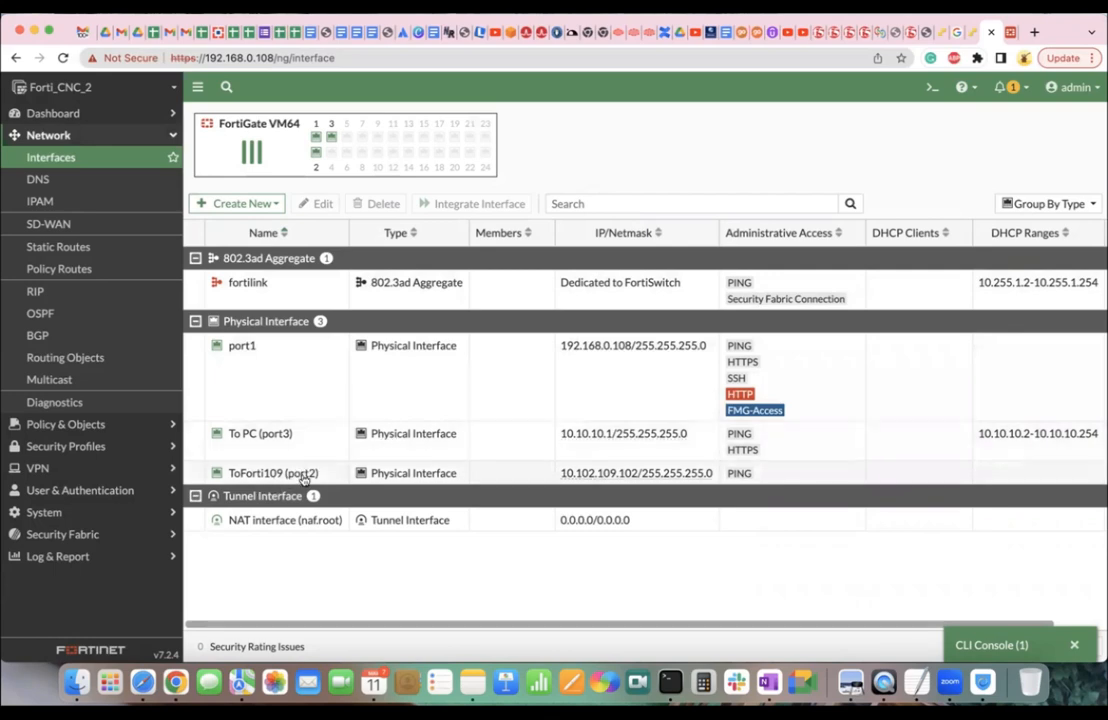
{"action": "left_click", "coordinate": [1003, 32]}
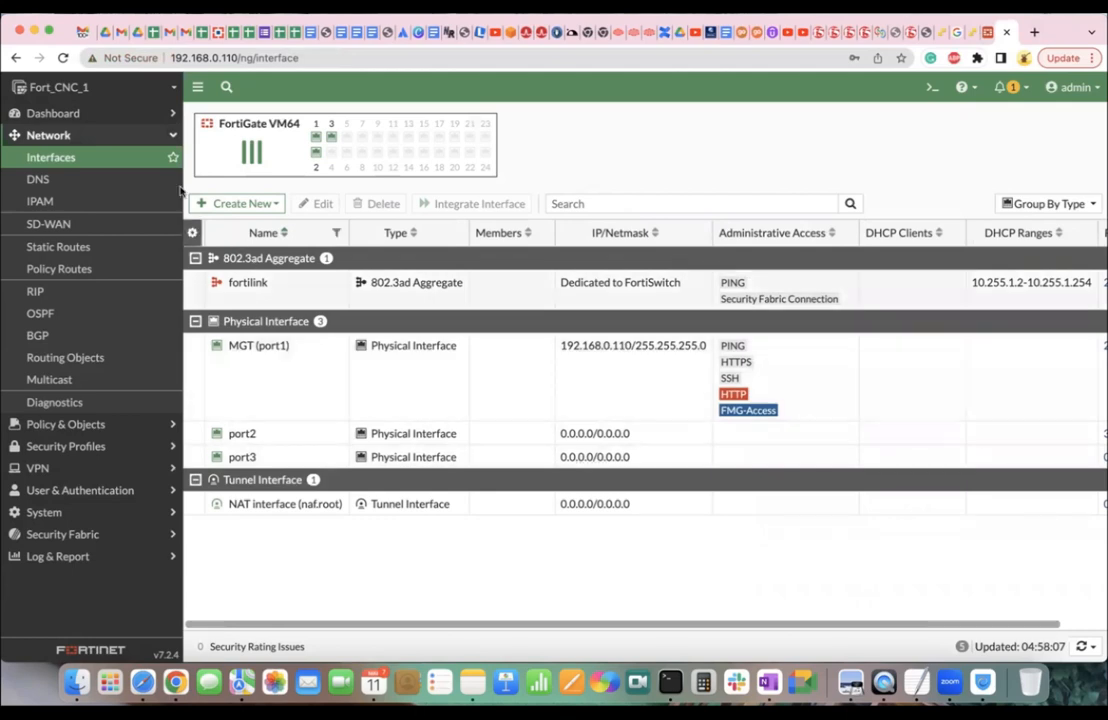
{"action": "key", "text": "ctrl+shift+Tab"}
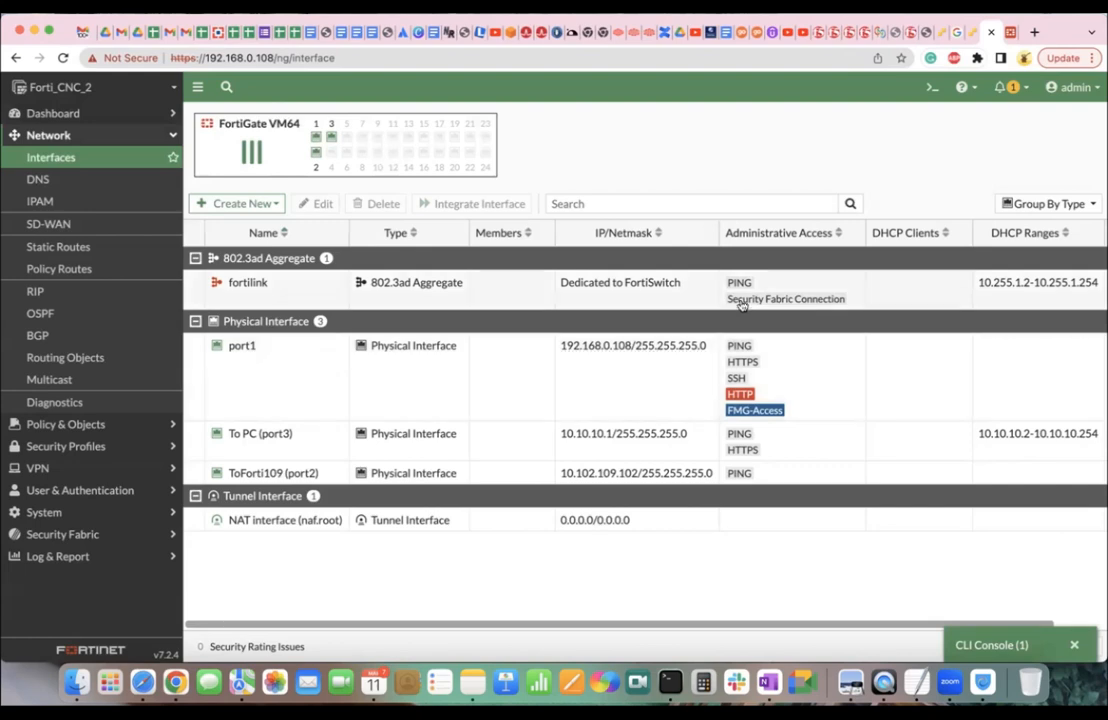
Reopen and close the CLI console, then open Dashboard > Network.
{"action": "left_click", "coordinate": [985, 645]}
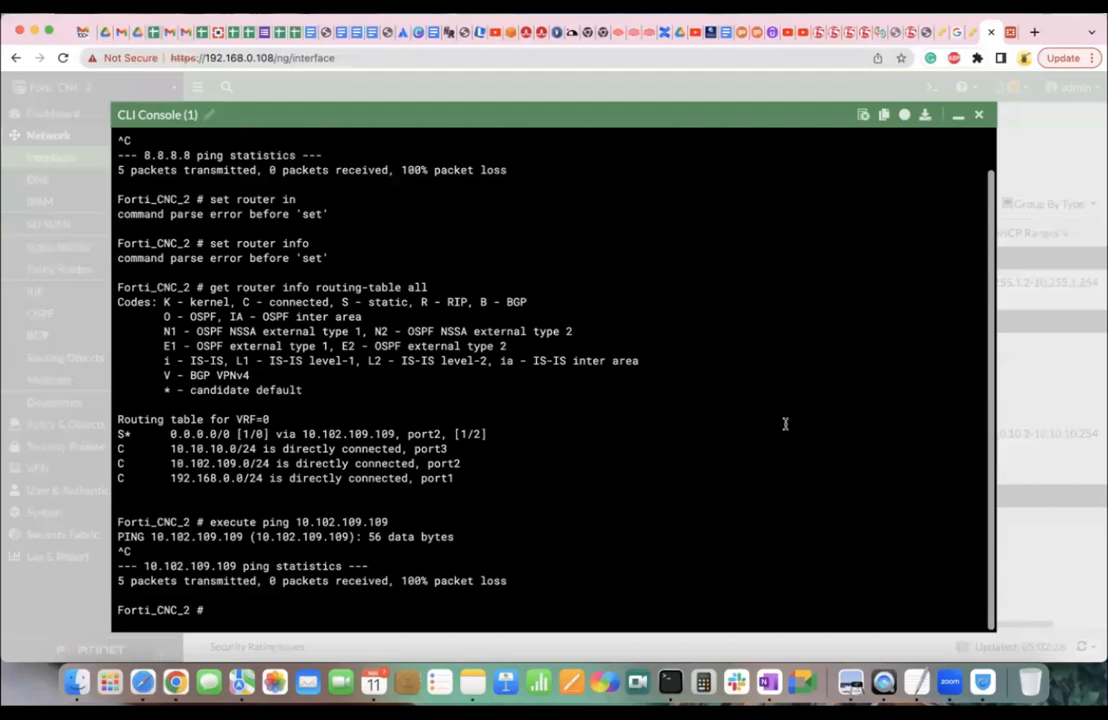
{"action": "left_click", "coordinate": [980, 114]}
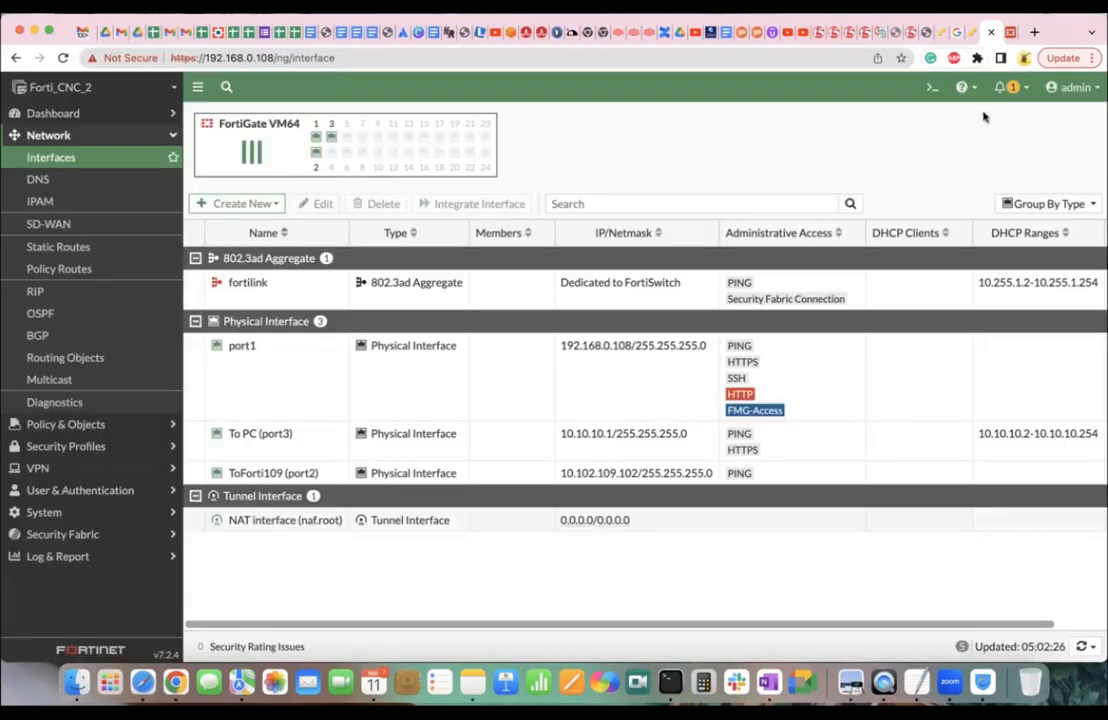
{"action": "left_click", "coordinate": [111, 113]}
{"action": "left_click", "coordinate": [75, 179]}
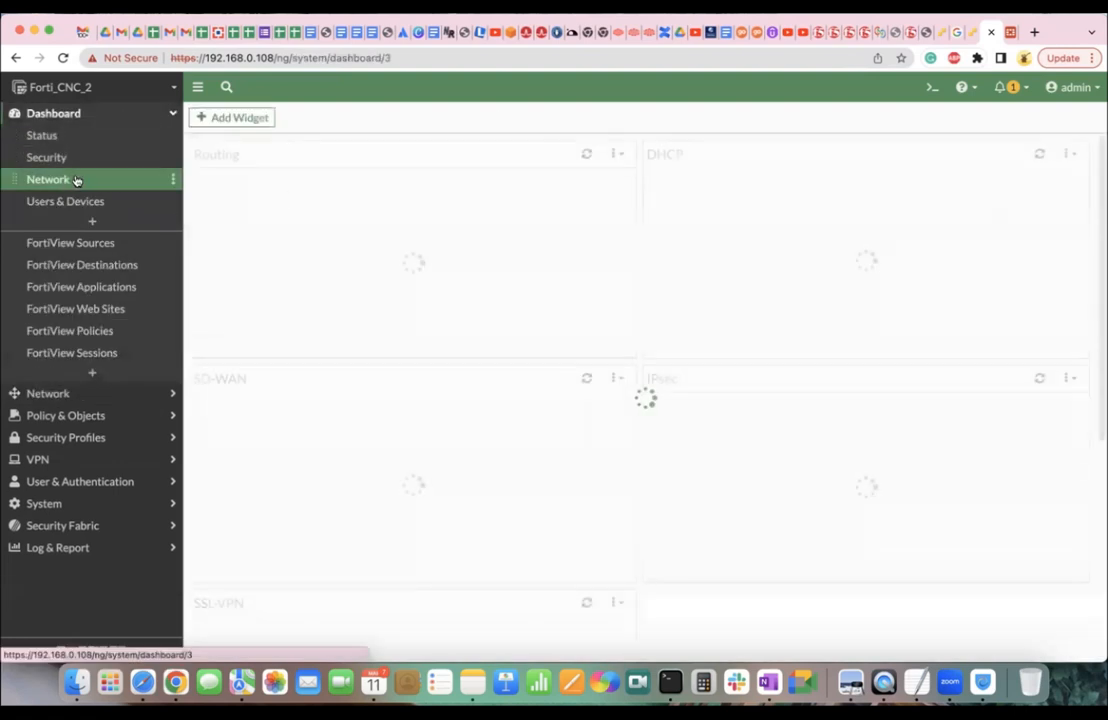
Expand the Routing widget, inspect the 0.0.0.0/0 route via 10.102.109.109 on port2, then switch to OneNote.
{"action": "left_click", "coordinate": [358, 255]}
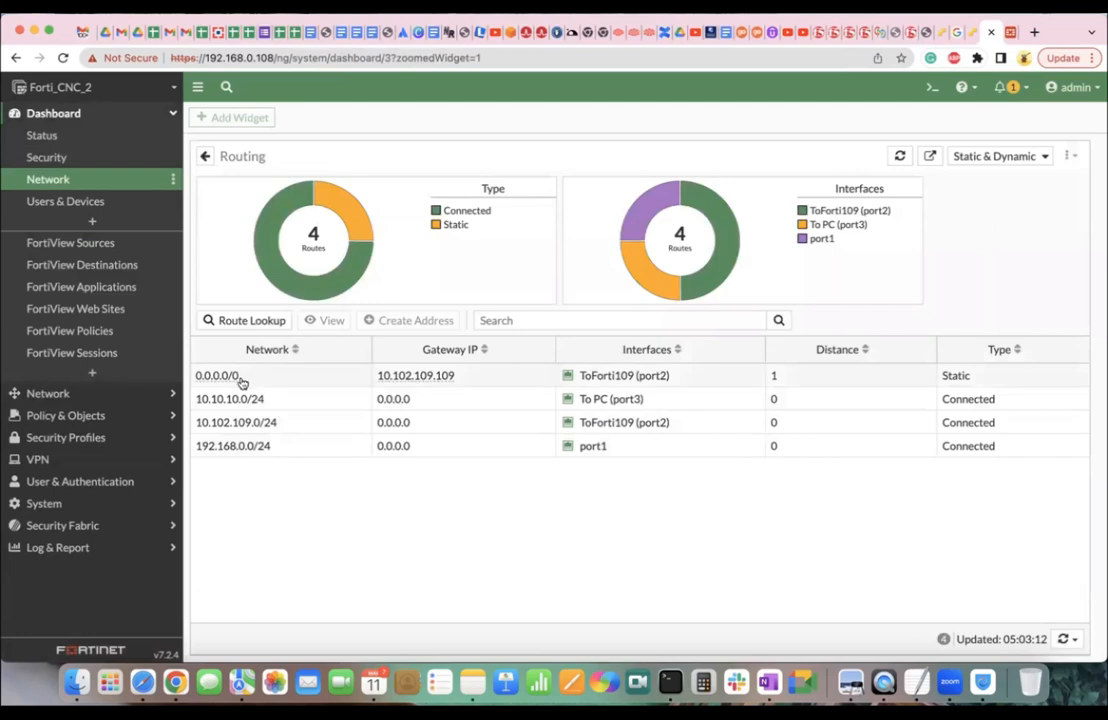
{"action": "mouse_move", "coordinate": [447, 377]}
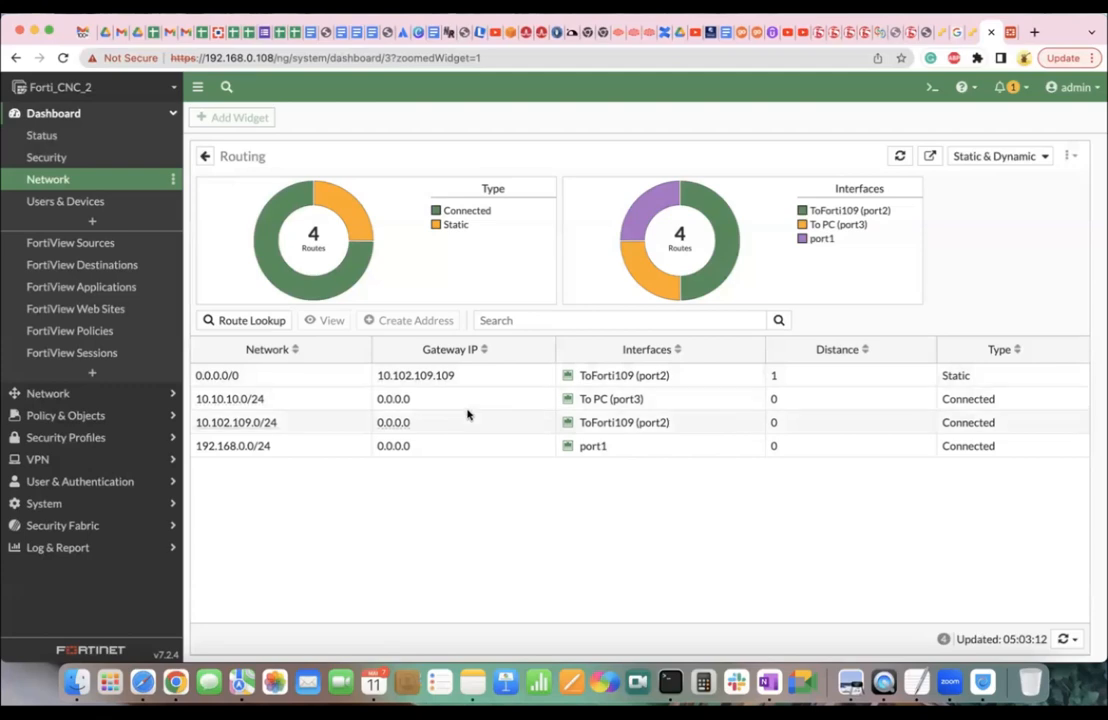
{"action": "left_click", "coordinate": [421, 378]}
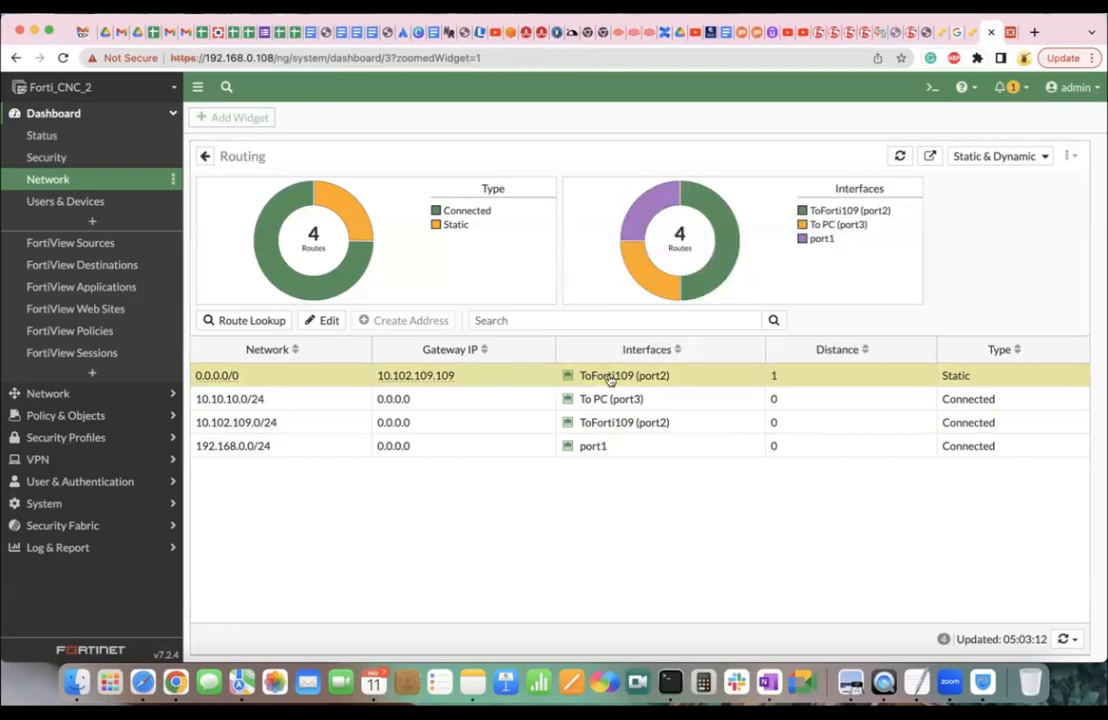
{"action": "mouse_move", "coordinate": [565, 386]}
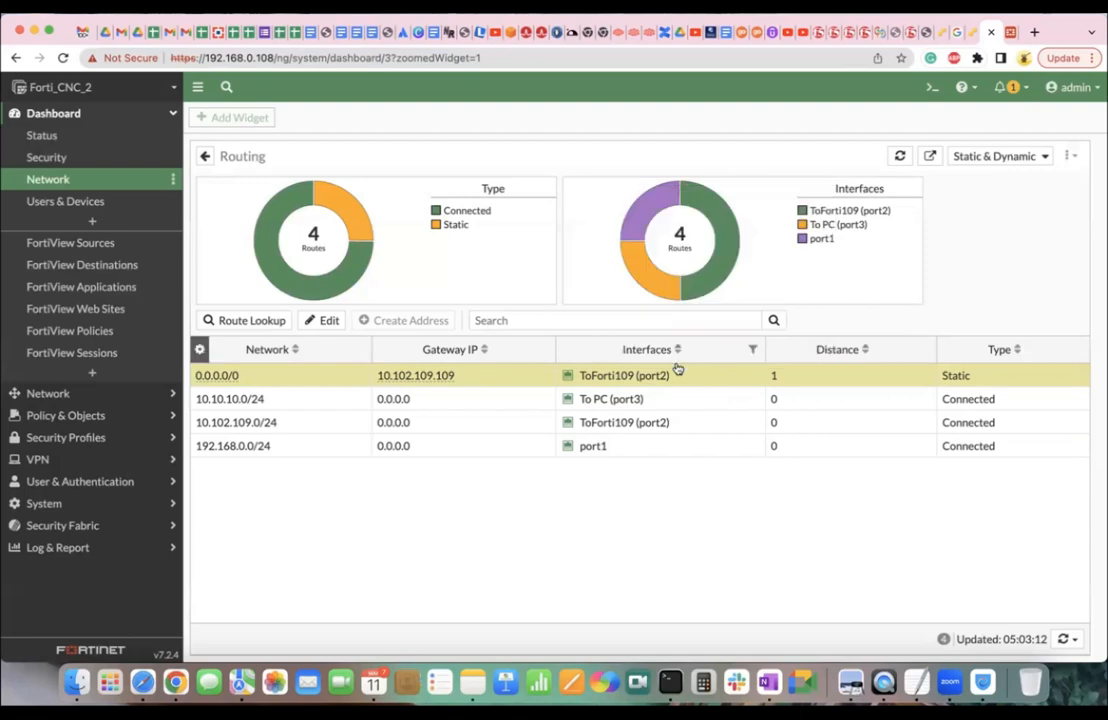
{"action": "mouse_move", "coordinate": [658, 377]}
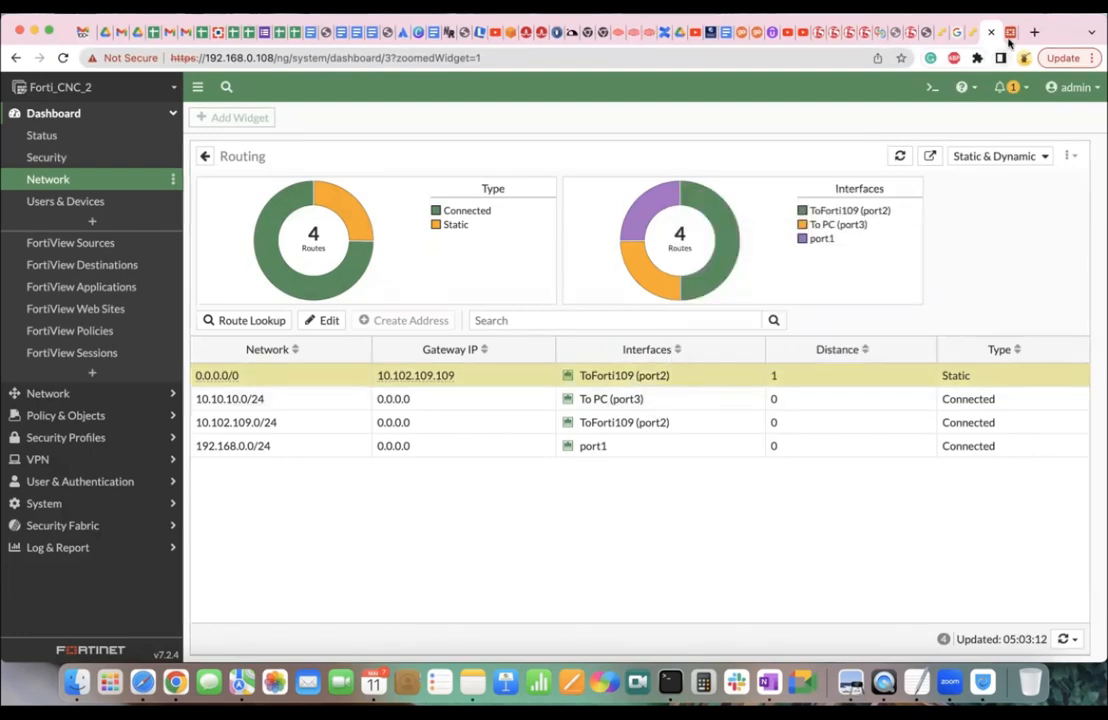
{"action": "mouse_move", "coordinate": [891, 250]}
{"action": "key", "text": "ctrl+Right"}
{"action": "key", "text": "ctrl+Right"}
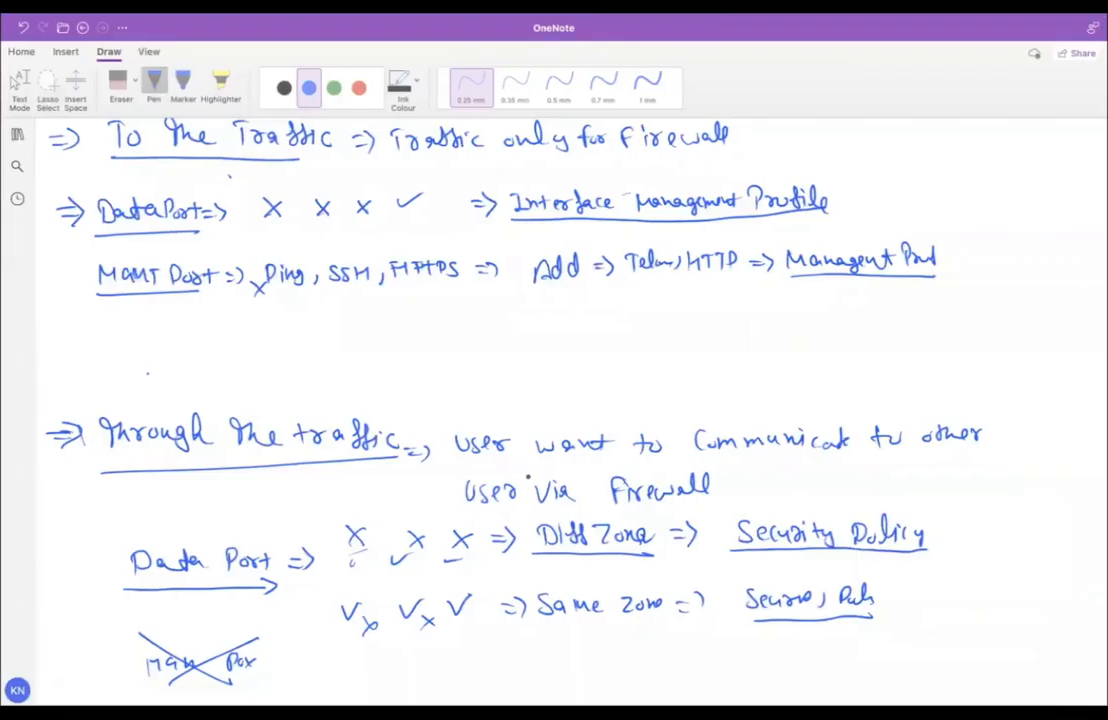
Select the Fortigate page in the Study section from the navigation pane, then close the pane.
{"action": "scroll", "coordinate": [527, 480], "scroll_direction": "down", "scroll_amount": 3}
{"action": "left_click", "coordinate": [16, 134]}
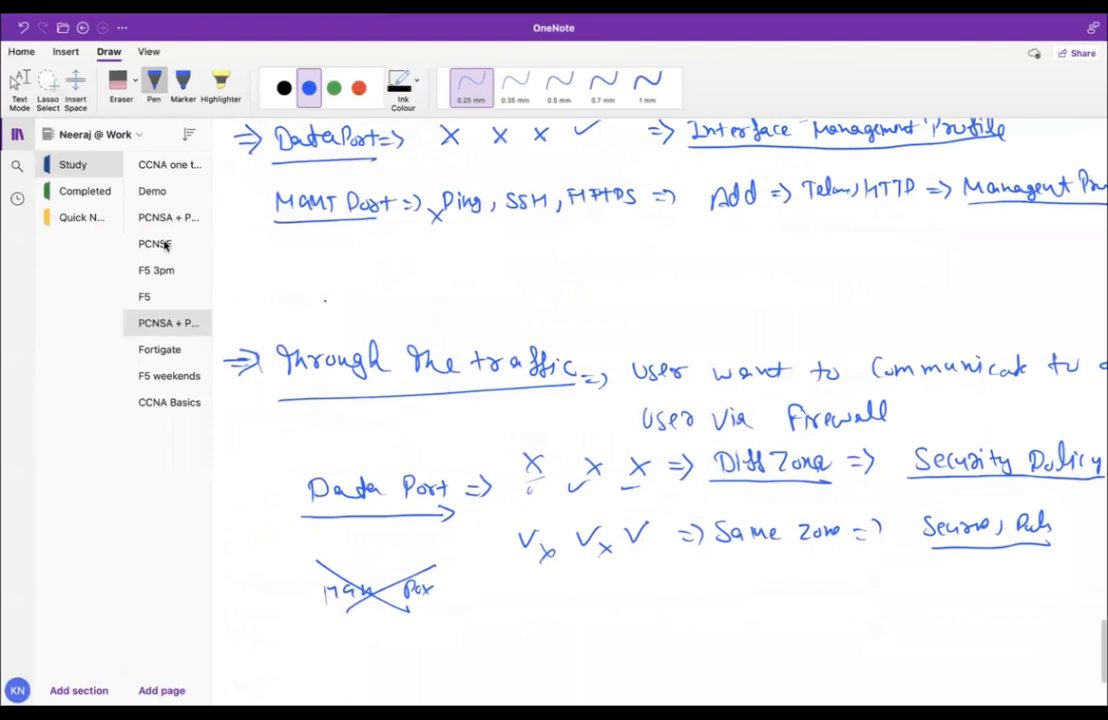
{"action": "left_click", "coordinate": [160, 349]}
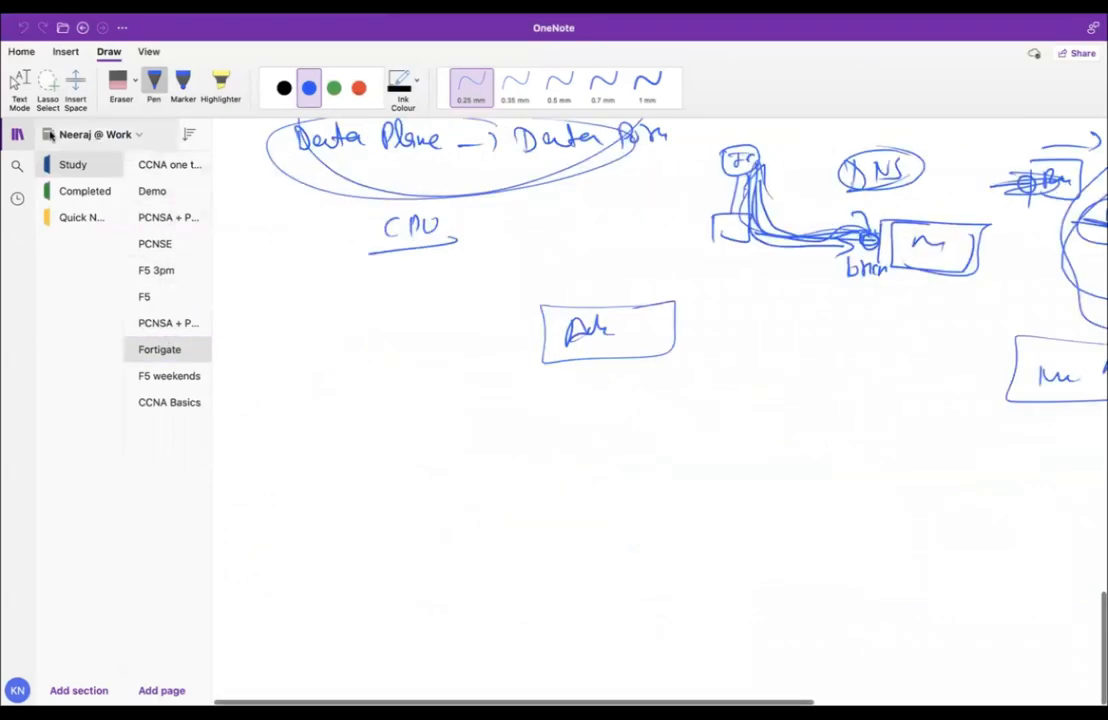
{"action": "left_click", "coordinate": [16, 134]}
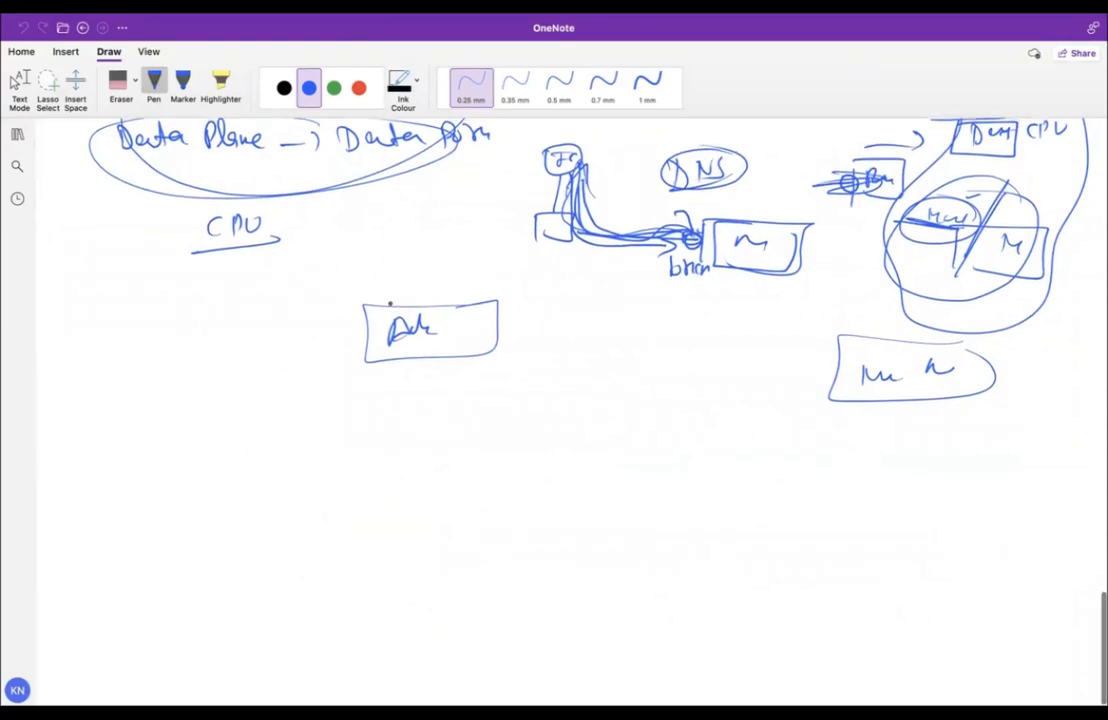
Draw the linked device box plus two rows of rounded boxes with connecting lines.
{"action": "mouse_move", "coordinate": [291, 431]}
{"action": "left_mouse_down"}
{"action": "mouse_move", "coordinate": [290, 476]}
{"action": "mouse_move", "coordinate": [359, 458]}
{"action": "mouse_move", "coordinate": [299, 432]}
{"action": "mouse_move", "coordinate": [291, 439]}
{"action": "left_mouse_up"}
{"action": "mouse_move", "coordinate": [362, 451]}
{"action": "left_mouse_down"}
{"action": "mouse_move", "coordinate": [490, 451]}
{"action": "mouse_move", "coordinate": [487, 438]}
{"action": "mouse_move", "coordinate": [538, 459]}
{"action": "mouse_move", "coordinate": [482, 433]}
{"action": "mouse_move", "coordinate": [644, 444]}
{"action": "mouse_move", "coordinate": [710, 467]}
{"action": "mouse_move", "coordinate": [663, 413]}
{"action": "mouse_move", "coordinate": [651, 428]}
{"action": "left_mouse_up"}
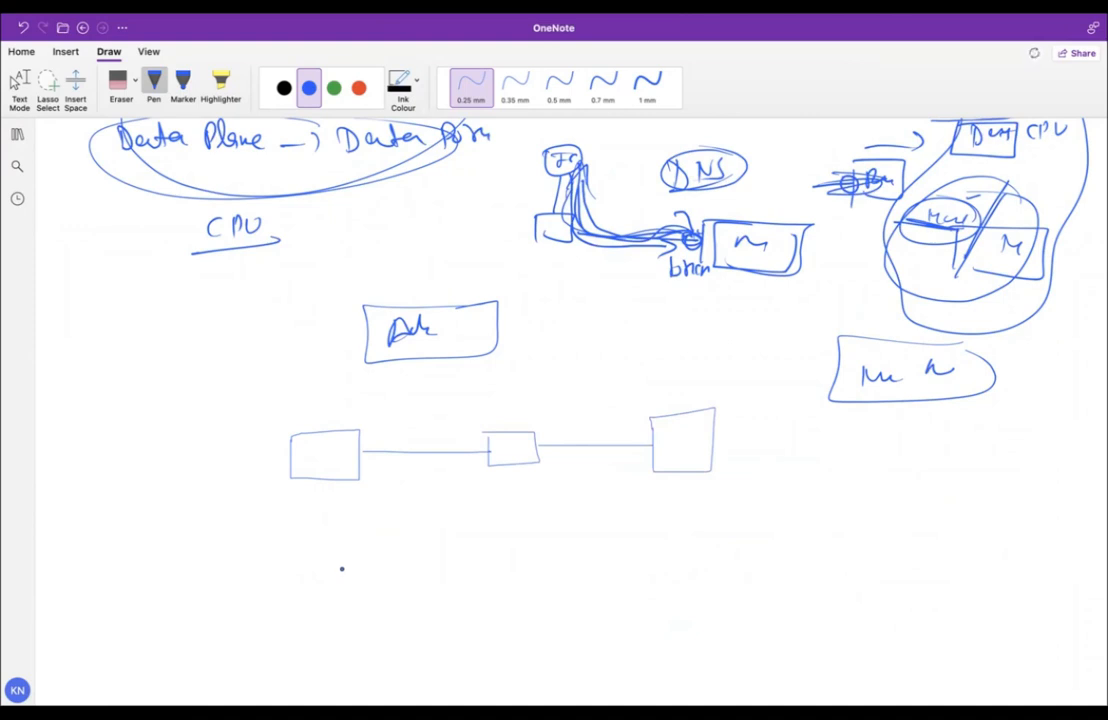
{"action": "mouse_move", "coordinate": [336, 562]}
{"action": "left_mouse_down"}
{"action": "mouse_move", "coordinate": [349, 606]}
{"action": "mouse_move", "coordinate": [324, 563]}
{"action": "mouse_move", "coordinate": [563, 587]}
{"action": "mouse_move", "coordinate": [611, 566]}
{"action": "mouse_move", "coordinate": [591, 554]}
{"action": "left_mouse_up"}
{"action": "mouse_move", "coordinate": [356, 648]}
{"action": "left_mouse_down"}
{"action": "mouse_move", "coordinate": [342, 662]}
{"action": "mouse_move", "coordinate": [380, 650]}
{"action": "mouse_move", "coordinate": [356, 645]}
{"action": "mouse_move", "coordinate": [444, 660]}
{"action": "left_mouse_up"}
{"action": "mouse_move", "coordinate": [446, 646]}
{"action": "left_mouse_down"}
{"action": "mouse_move", "coordinate": [446, 660]}
{"action": "mouse_move", "coordinate": [472, 656]}
{"action": "mouse_move", "coordinate": [447, 642]}
{"action": "mouse_move", "coordinate": [548, 650]}
{"action": "mouse_move", "coordinate": [589, 668]}
{"action": "mouse_move", "coordinate": [579, 640]}
{"action": "mouse_move", "coordinate": [565, 641]}
{"action": "left_mouse_up"}
Add check marks on the left and traffic arrows along both flow rows.
{"action": "left_click_drag", "start_coordinate": [288, 576], "coordinate": [338, 549]}
{"action": "left_click_drag", "start_coordinate": [270, 661], "coordinate": [302, 652]}
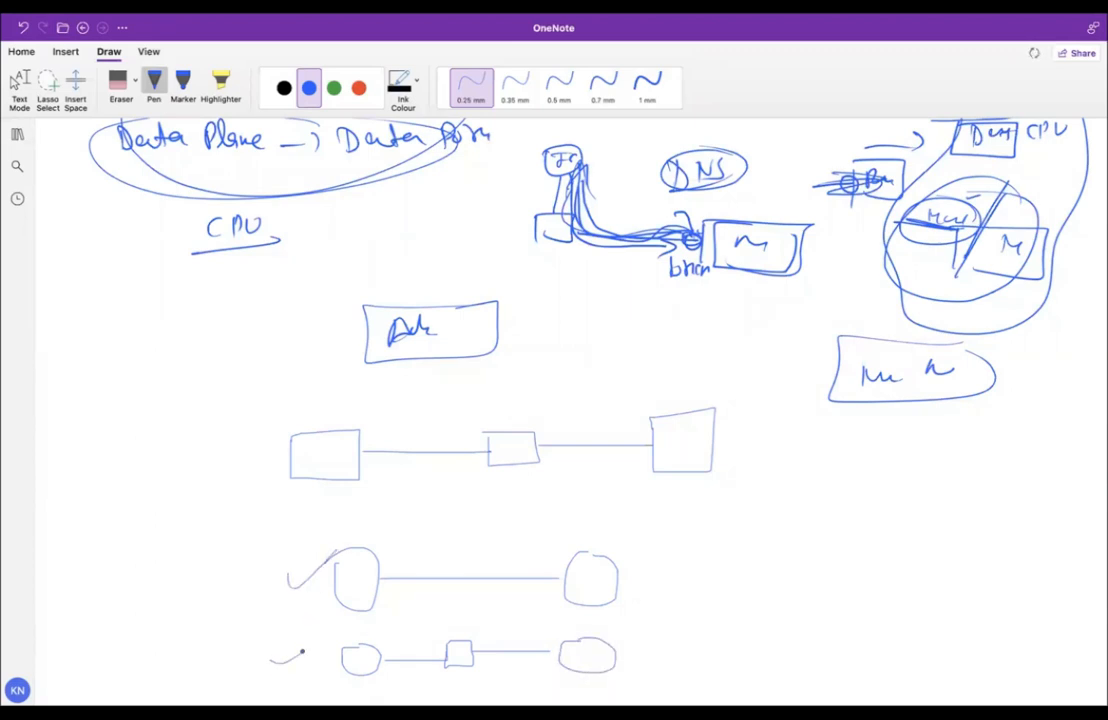
{"action": "mouse_move", "coordinate": [379, 563]}
{"action": "left_mouse_down"}
{"action": "mouse_move", "coordinate": [436, 563]}
{"action": "mouse_move", "coordinate": [423, 569]}
{"action": "left_mouse_up"}
{"action": "left_click_drag", "start_coordinate": [379, 645], "coordinate": [415, 649]}
{"action": "left_click_drag", "start_coordinate": [453, 647], "coordinate": [459, 650]}
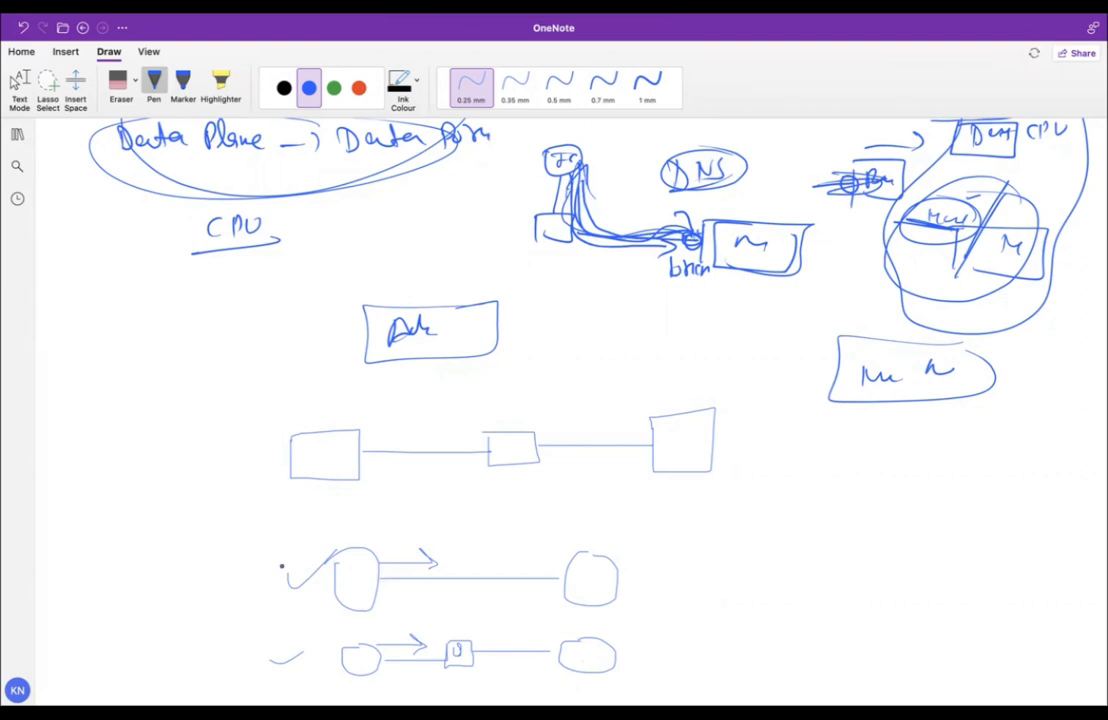
{"action": "left_click_drag", "start_coordinate": [282, 566], "coordinate": [334, 553]}
{"action": "mouse_move", "coordinate": [266, 650]}
{"action": "left_mouse_down"}
{"action": "mouse_move", "coordinate": [283, 662]}
{"action": "mouse_move", "coordinate": [301, 641]}
{"action": "left_mouse_up"}
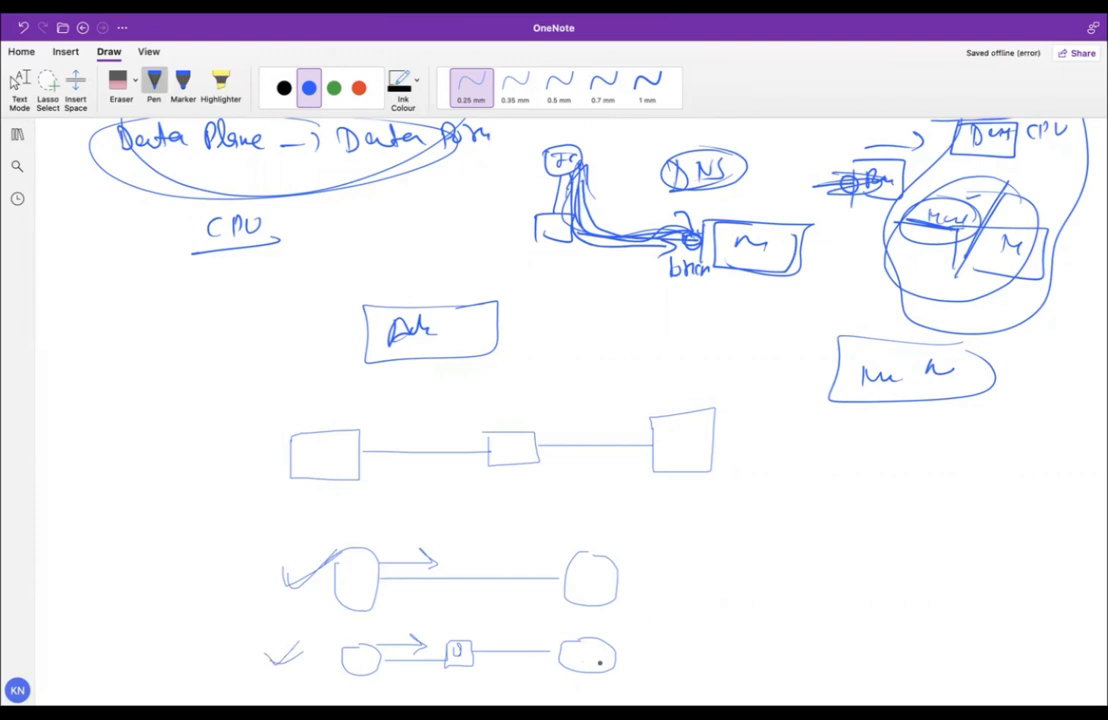
Cross out both right-end ovals and add check marks left of each row.
{"action": "left_click_drag", "start_coordinate": [563, 543], "coordinate": [613, 603]}
{"action": "mouse_move", "coordinate": [622, 531]}
{"action": "left_mouse_down"}
{"action": "mouse_move", "coordinate": [588, 606]}
{"action": "mouse_move", "coordinate": [605, 660]}
{"action": "mouse_move", "coordinate": [552, 673]}
{"action": "left_mouse_up"}
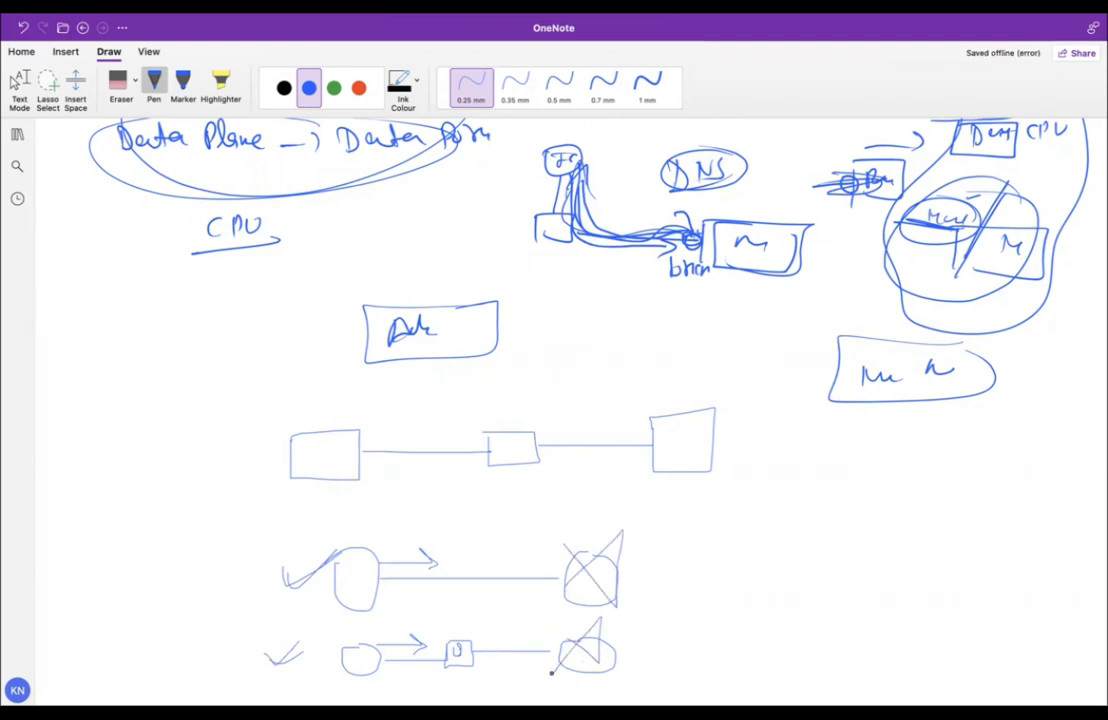
{"action": "left_click_drag", "start_coordinate": [200, 567], "coordinate": [243, 550]}
{"action": "left_click_drag", "start_coordinate": [195, 654], "coordinate": [232, 630]}
Write a 1 in each left oval, mark the crossed circles, and enlarge both arrows.
{"action": "scroll", "coordinate": [232, 630], "scroll_direction": "down", "scroll_amount": 5}
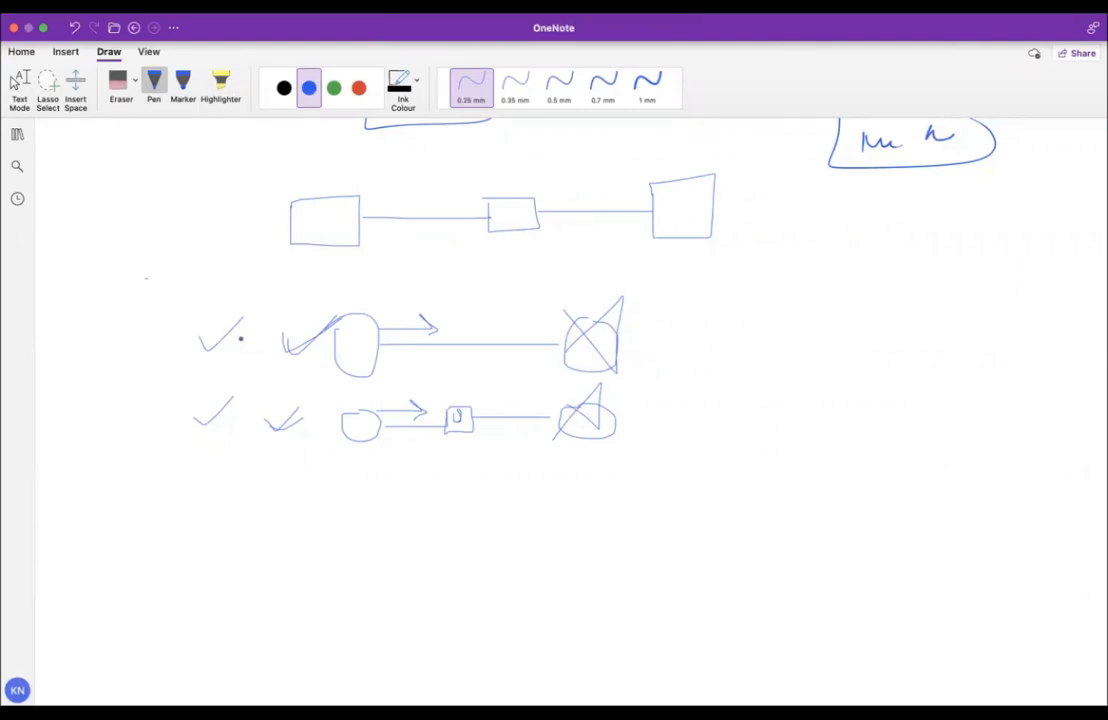
{"action": "left_click_drag", "start_coordinate": [346, 336], "coordinate": [346, 354]}
{"action": "left_click_drag", "start_coordinate": [584, 340], "coordinate": [597, 358]}
{"action": "left_click_drag", "start_coordinate": [361, 422], "coordinate": [361, 432]}
{"action": "left_click_drag", "start_coordinate": [589, 420], "coordinate": [587, 425]}
{"action": "mouse_move", "coordinate": [382, 329]}
{"action": "left_mouse_down"}
{"action": "mouse_move", "coordinate": [420, 316]}
{"action": "mouse_move", "coordinate": [465, 333]}
{"action": "mouse_move", "coordinate": [445, 342]}
{"action": "left_mouse_up"}
{"action": "left_click_drag", "start_coordinate": [405, 400], "coordinate": [416, 411]}
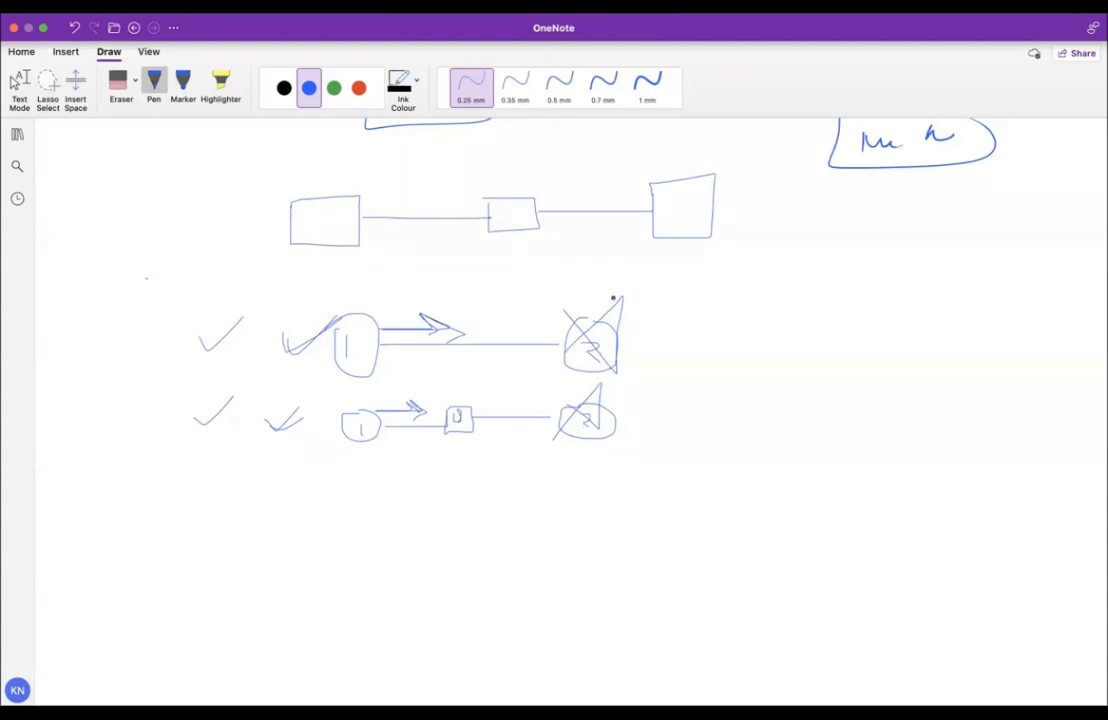
Cross out both right circles again and write a 2 on the lower check mark.
{"action": "left_click_drag", "start_coordinate": [541, 303], "coordinate": [616, 371]}
{"action": "mouse_move", "coordinate": [622, 297]}
{"action": "left_mouse_down"}
{"action": "mouse_move", "coordinate": [547, 366]}
{"action": "mouse_move", "coordinate": [595, 434]}
{"action": "left_mouse_up"}
{"action": "left_click_drag", "start_coordinate": [606, 384], "coordinate": [543, 451]}
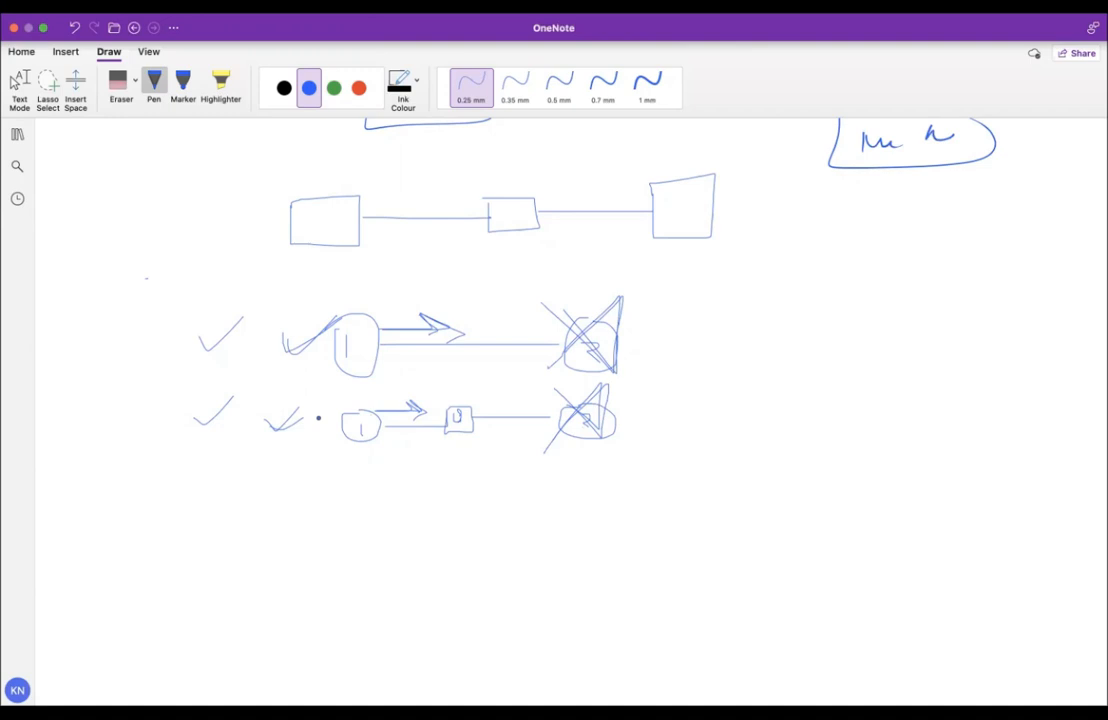
{"action": "left_click_drag", "start_coordinate": [235, 280], "coordinate": [235, 290]}
{"action": "left_click_drag", "start_coordinate": [224, 390], "coordinate": [234, 402]}
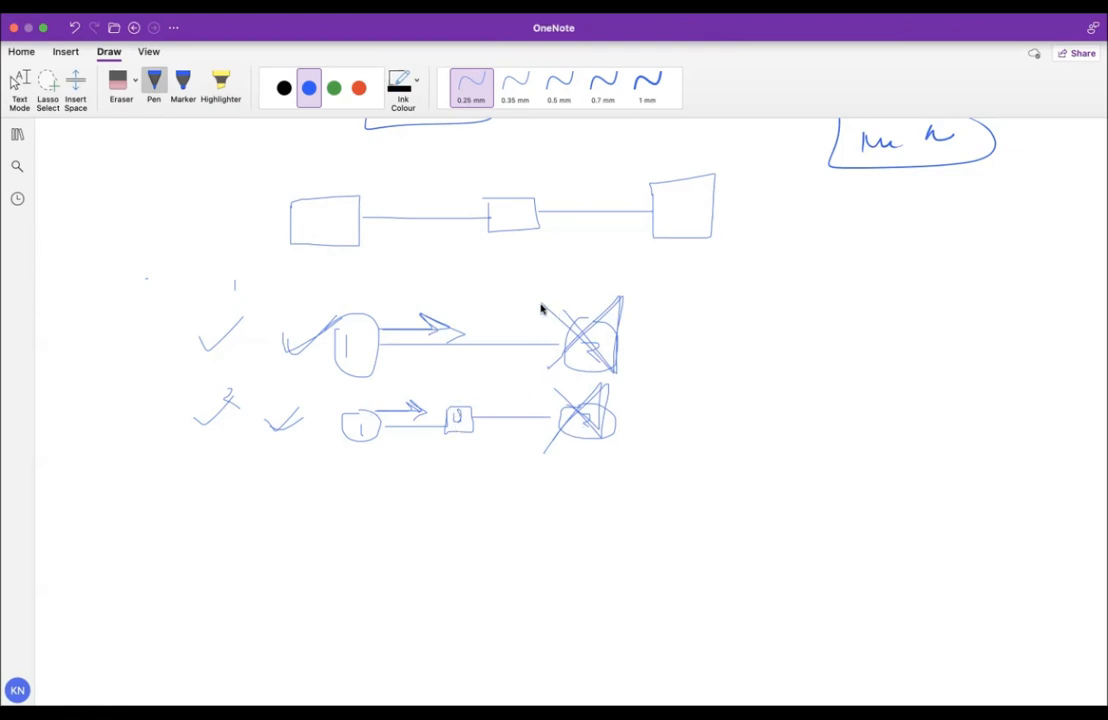
Scribble more strokes over the crossed-out right-hand shapes and add another checkmark in the upper row.
{"action": "mouse_move", "coordinate": [542, 304]}
{"action": "left_mouse_down"}
{"action": "mouse_move", "coordinate": [598, 377]}
{"action": "mouse_move", "coordinate": [563, 343]}
{"action": "mouse_move", "coordinate": [551, 351]}
{"action": "mouse_move", "coordinate": [590, 420]}
{"action": "mouse_move", "coordinate": [590, 390]}
{"action": "mouse_move", "coordinate": [544, 431]}
{"action": "left_mouse_up"}
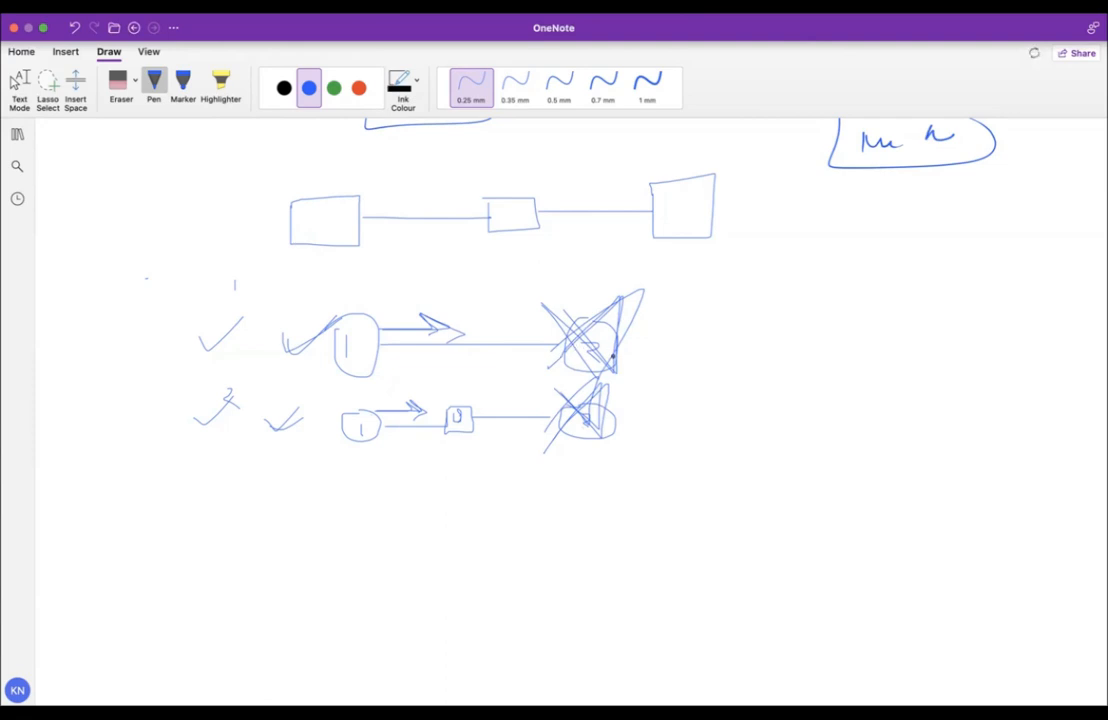
{"action": "mouse_move", "coordinate": [546, 300]}
{"action": "left_mouse_down"}
{"action": "mouse_move", "coordinate": [628, 393]}
{"action": "mouse_move", "coordinate": [638, 297]}
{"action": "mouse_move", "coordinate": [553, 374]}
{"action": "mouse_move", "coordinate": [608, 385]}
{"action": "mouse_move", "coordinate": [544, 451]}
{"action": "left_mouse_up"}
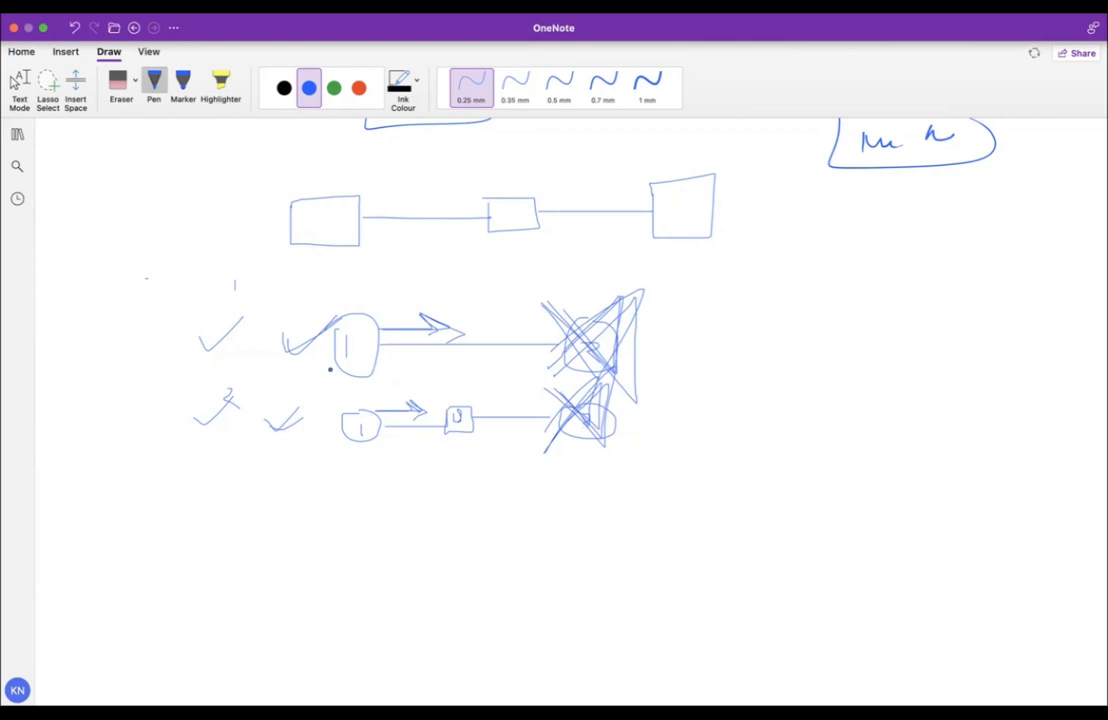
{"action": "left_click_drag", "start_coordinate": [253, 332], "coordinate": [286, 318]}
Start a text note below the diagrams reading '1-' in font size 20.
{"action": "left_click", "coordinate": [19, 86]}
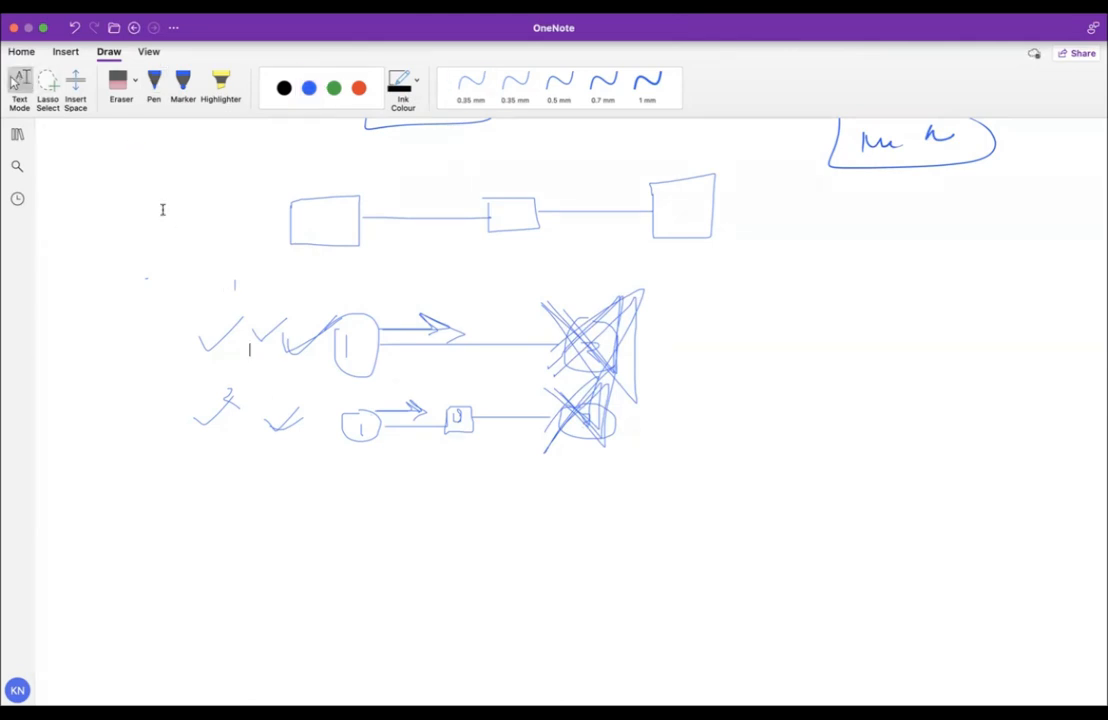
{"action": "left_click", "coordinate": [244, 510]}
{"action": "type", "text": "1-"}
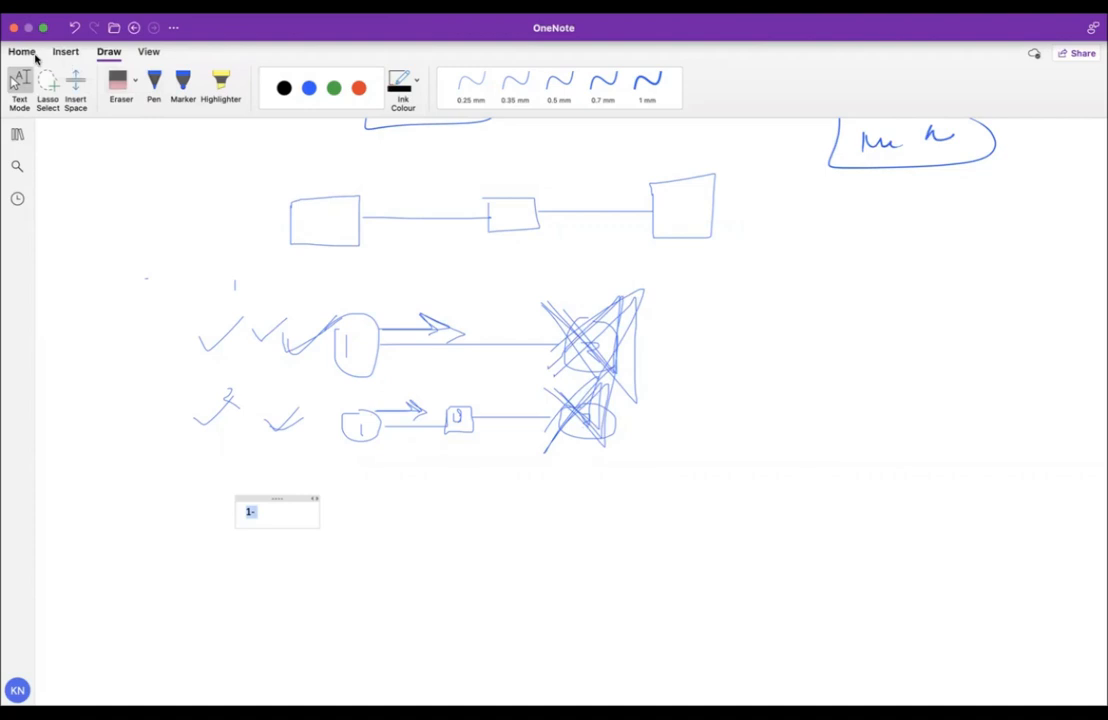
{"action": "left_click", "coordinate": [23, 53]}
{"action": "left_click", "coordinate": [205, 83]}
{"action": "type", "text": "20"}
{"action": "key", "text": "Return"}
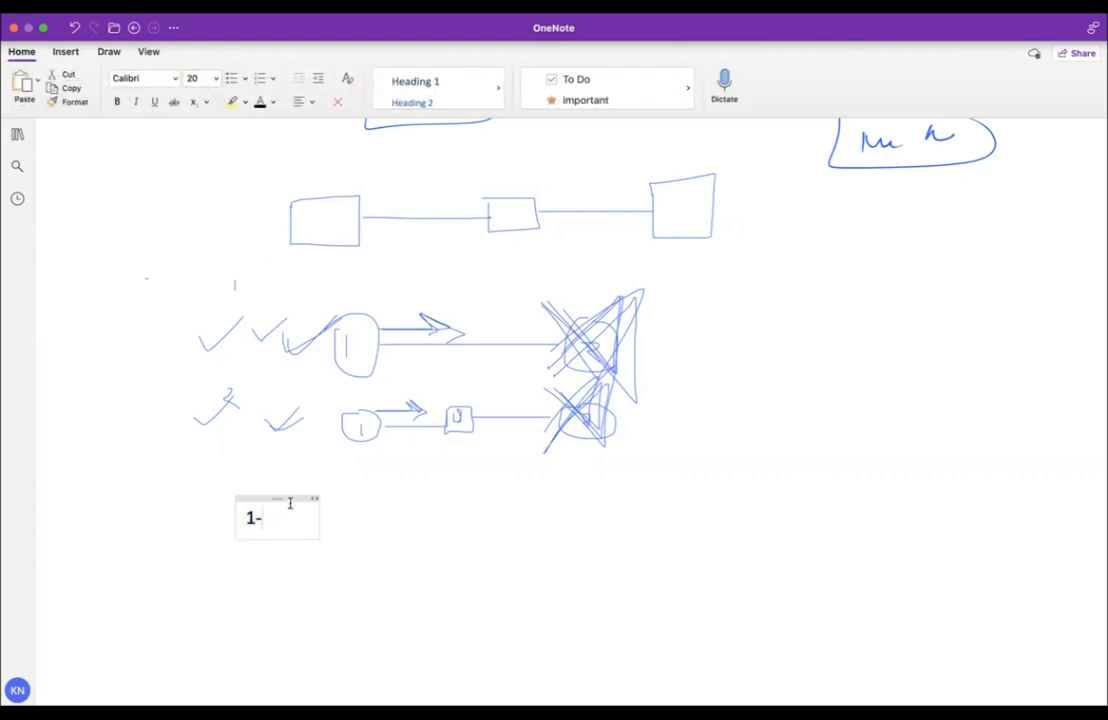
Write that a static route is removed when its directly connected neighbor router goes down; widen the note.
{"action": "left_click", "coordinate": [290, 503]}
{"action": "type", "text": "when"}
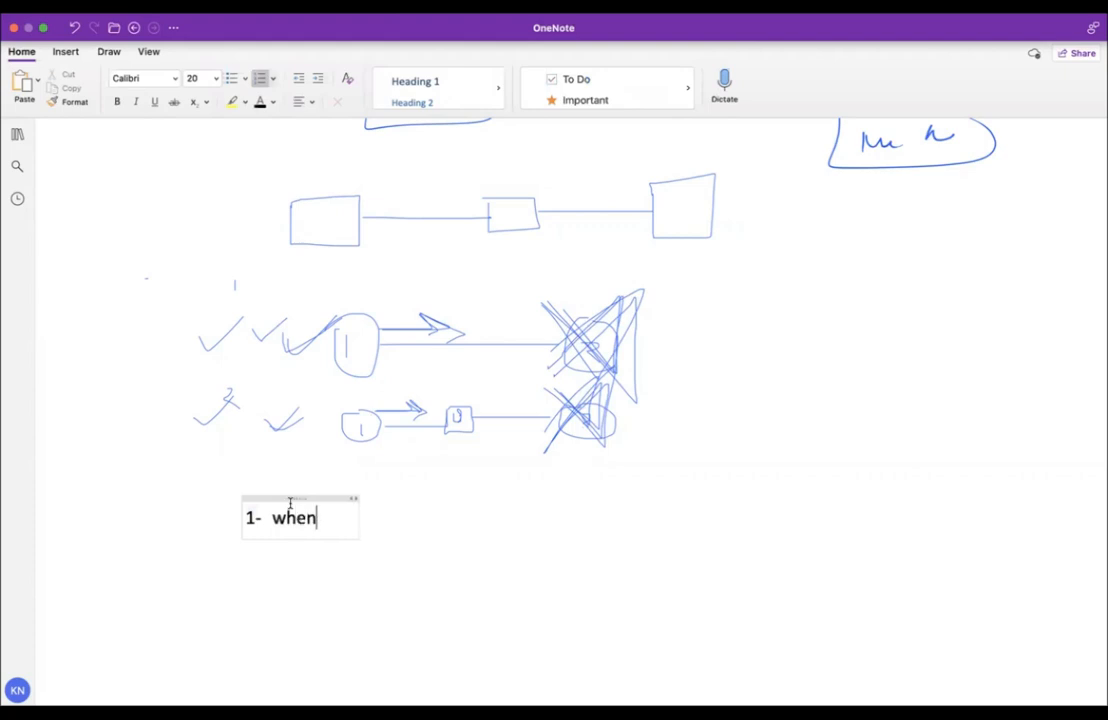
{"action": "type", "text": "ever we ha"}
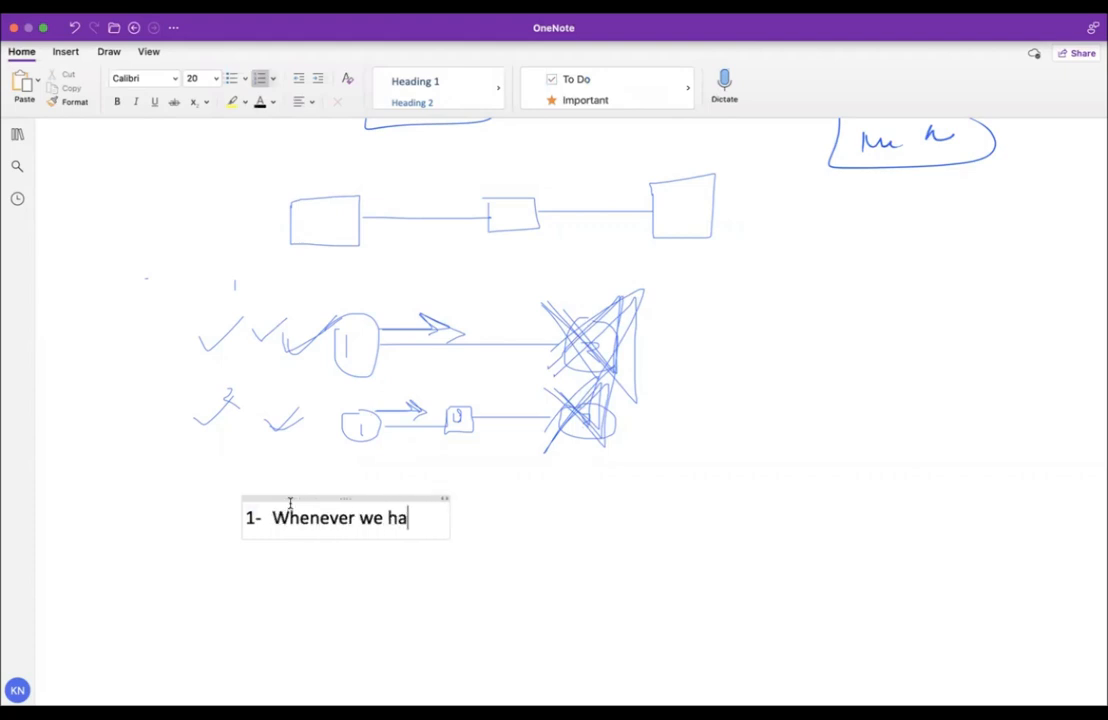
{"action": "type", "text": "ve a static ro"}
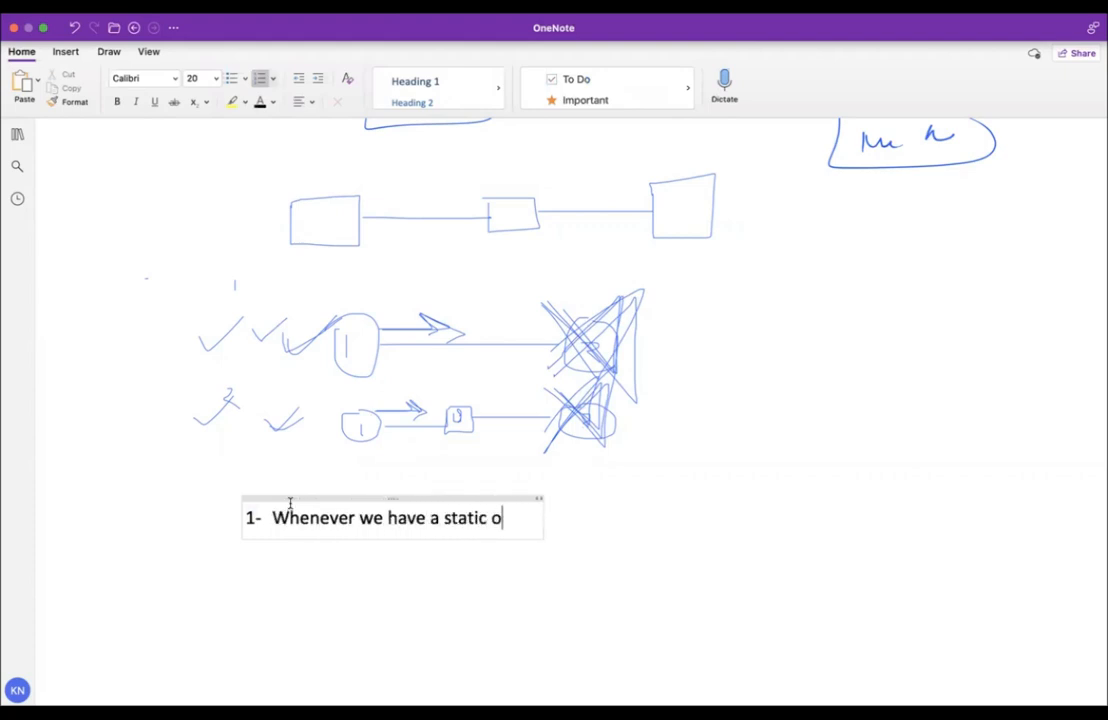
{"action": "type", "text": "ute configure"}
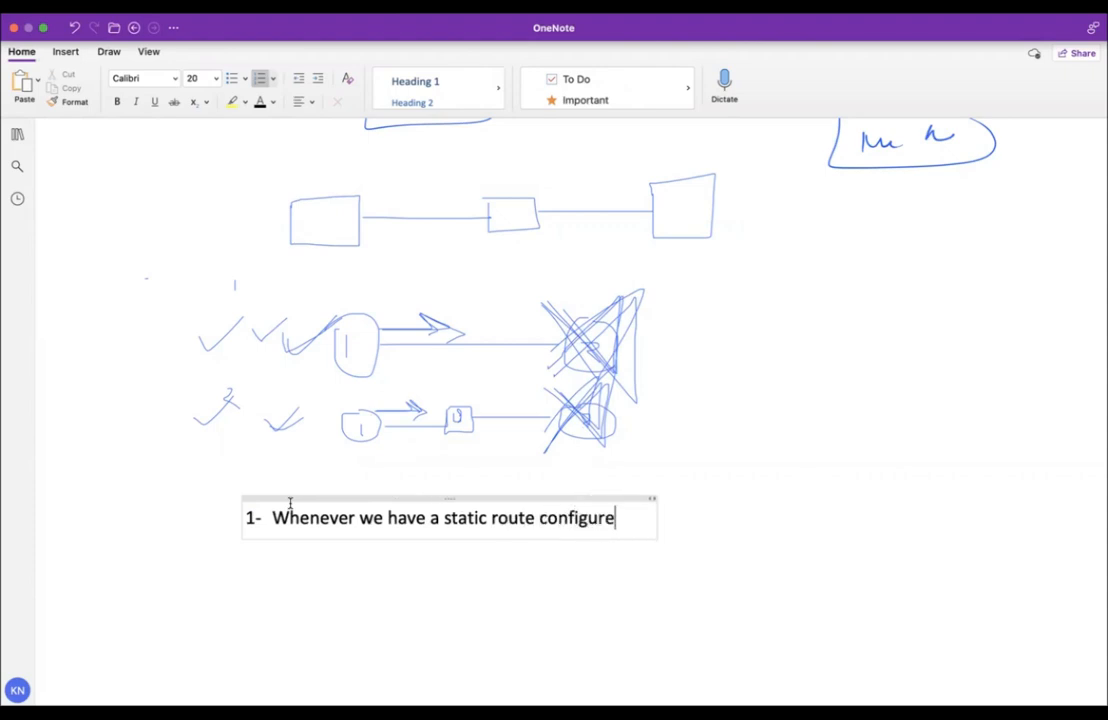
{"action": "type", "text": "d from a"}
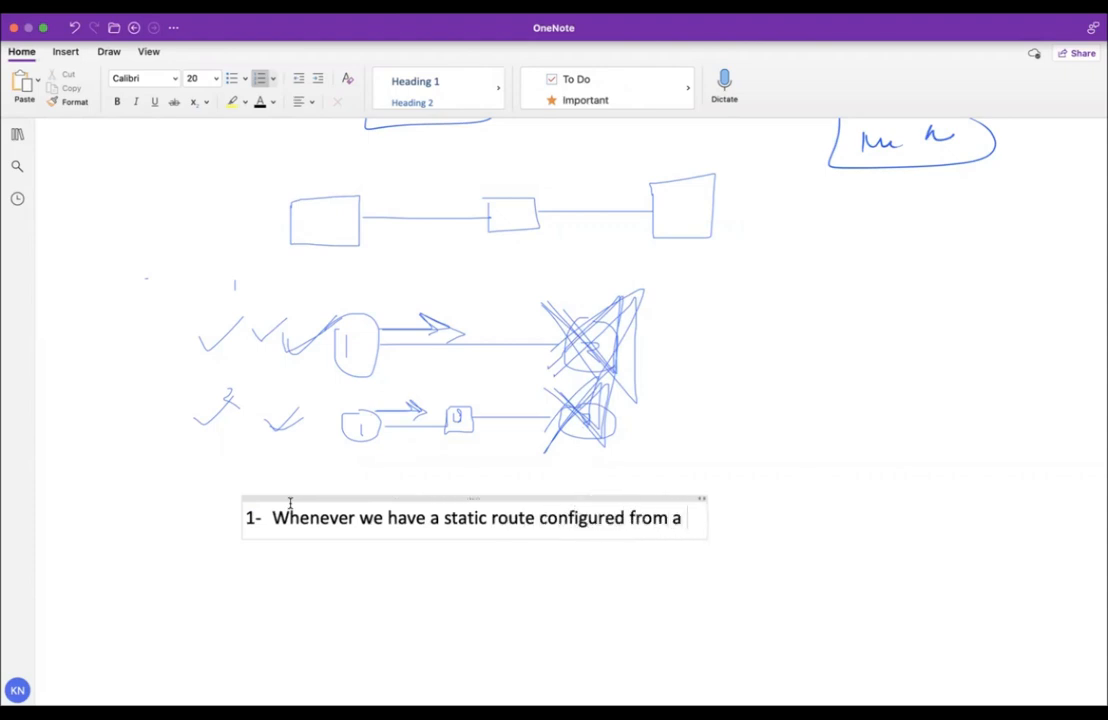
{"action": "key", "text": "BackSpace"}
{"action": "key", "text": "BackSpace"}
{"action": "key", "text": "BackSpace"}
{"action": "key", "text": "BackSpace"}
{"action": "key", "text": "BackSpace"}
{"action": "key", "text": "BackSpace"}
{"action": "type", "text": "to a"}
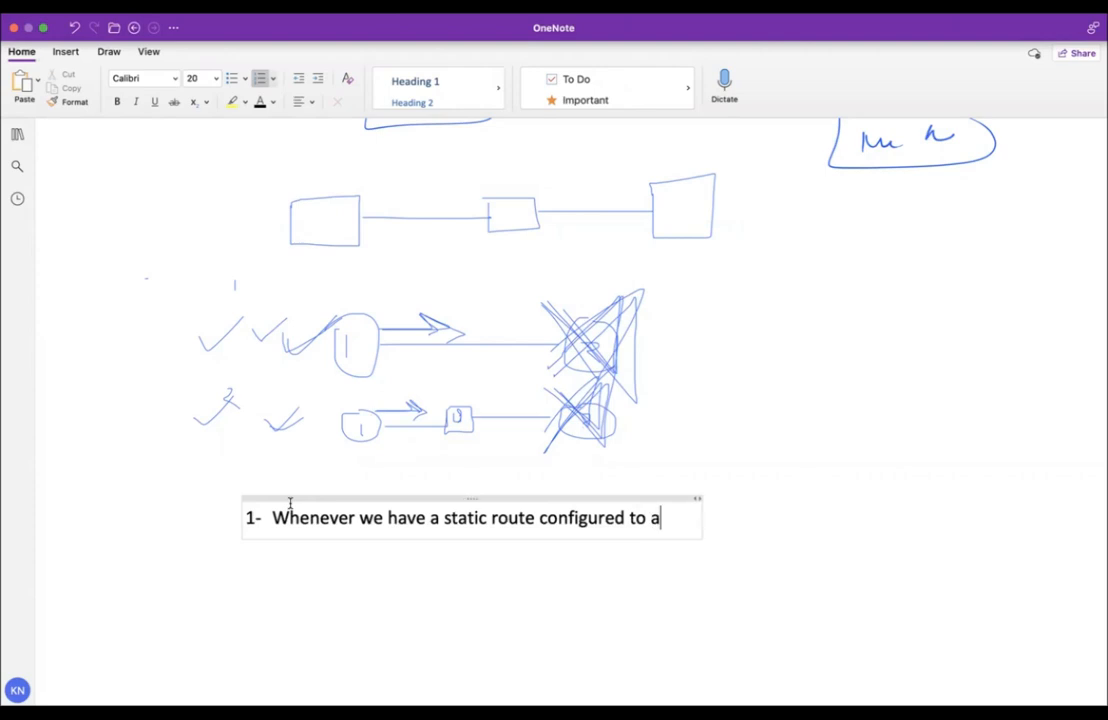
{"action": "type", "text": " ip address and the"}
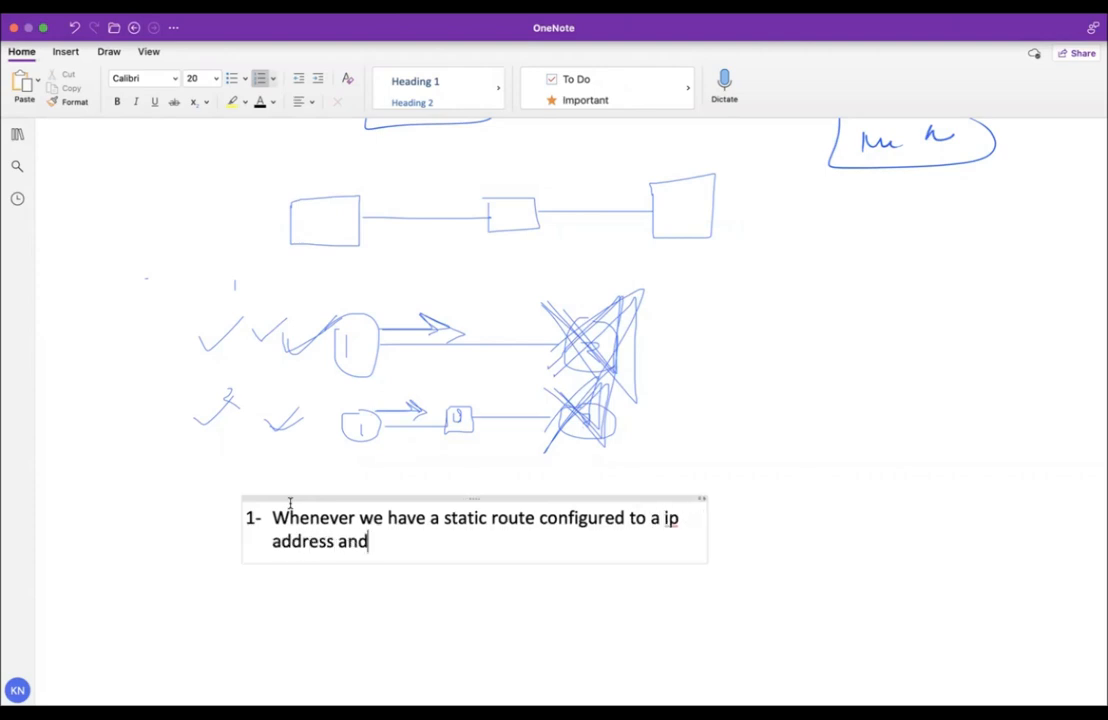
{"action": "key", "text": "BackSpace"}
{"action": "type", "text": "at neighbor is conf"}
{"action": "key", "text": "BackSpace"}
{"action": "key", "text": "BackSpace"}
{"action": "key", "text": "BackSpace"}
{"action": "type", "text": "onne"}
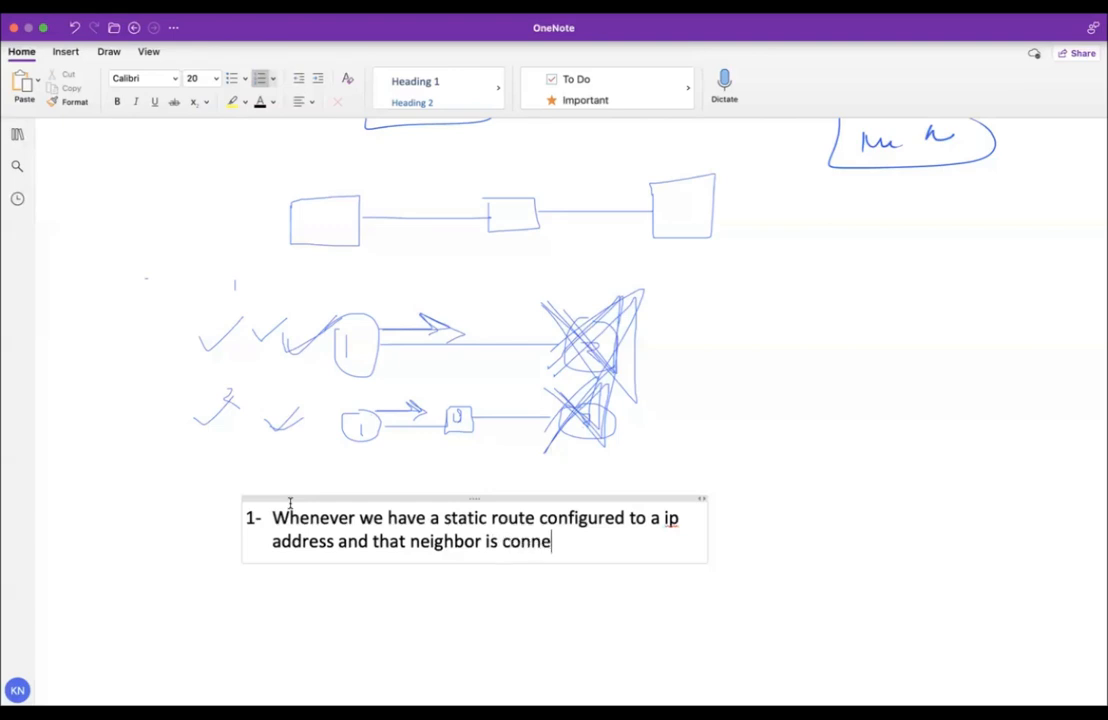
{"action": "type", "text": "cted directly "}
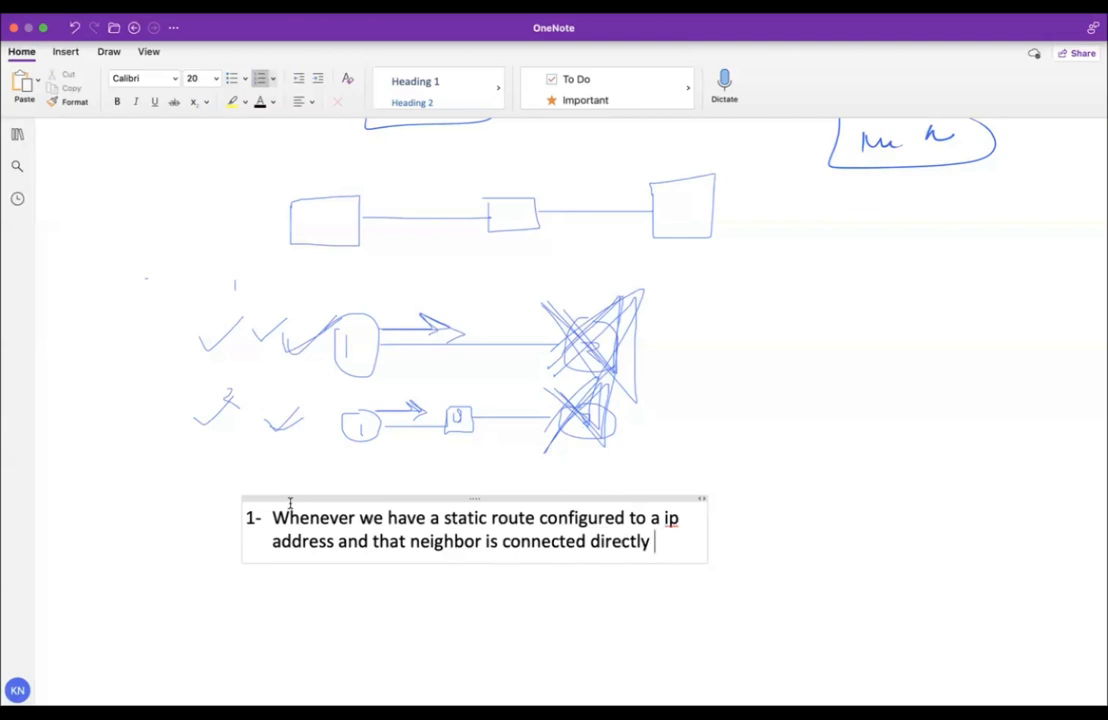
{"action": "type", "text": "in case the route"}
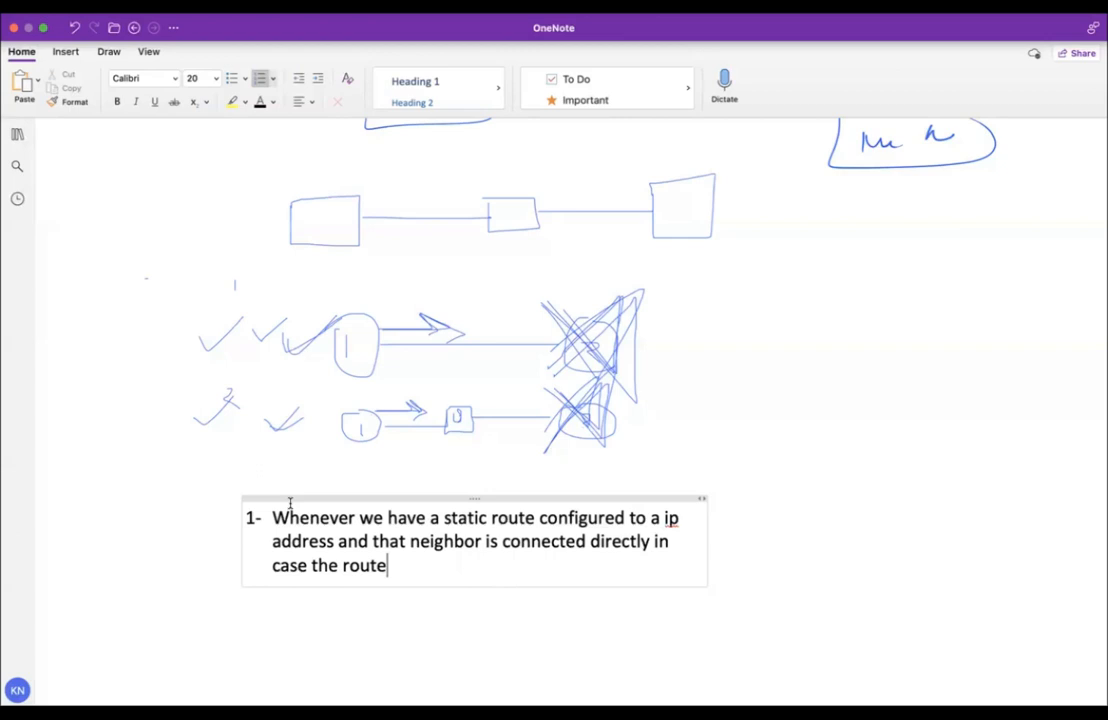
{"action": "key", "text": "BackSpace"}
{"action": "key", "text": "BackSpace"}
{"action": "key", "text": "BackSpace"}
{"action": "key", "text": "BackSpace"}
{"action": "key", "text": "BackSpace"}
{"action": "type", "text": "neighbor"}
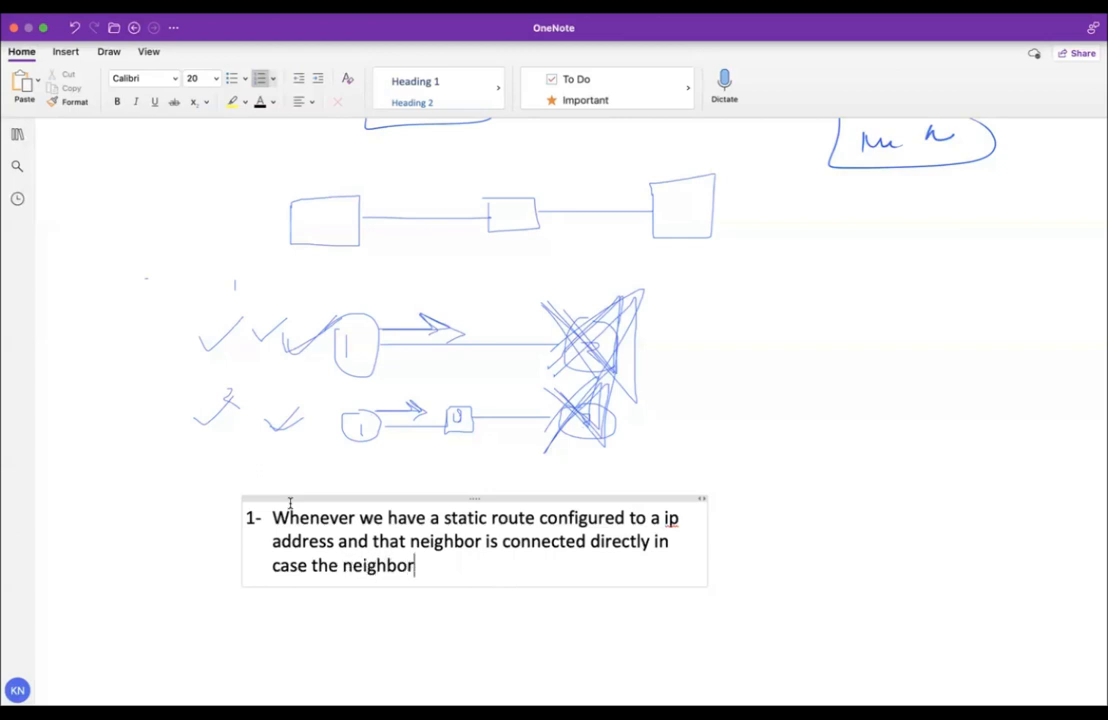
{"action": "type", "text": " router goes down then the lini"}
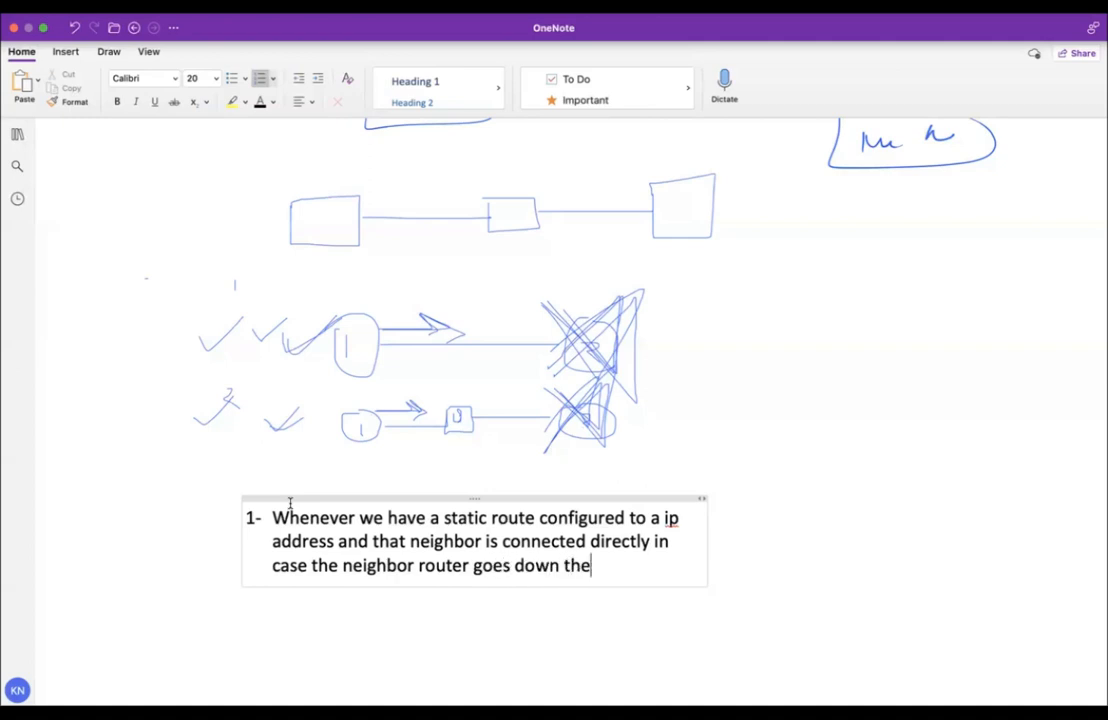
{"action": "key", "text": "BackSpace"}
{"action": "type", "text": "e protocol"}
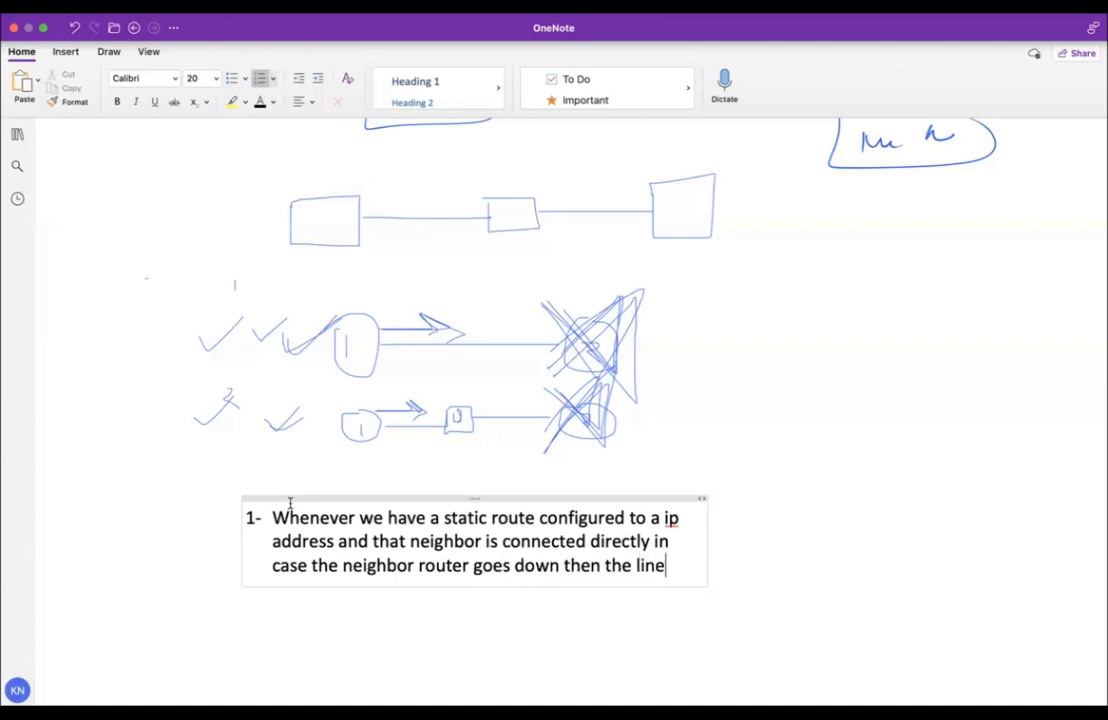
{"action": "type", "text": "/"}
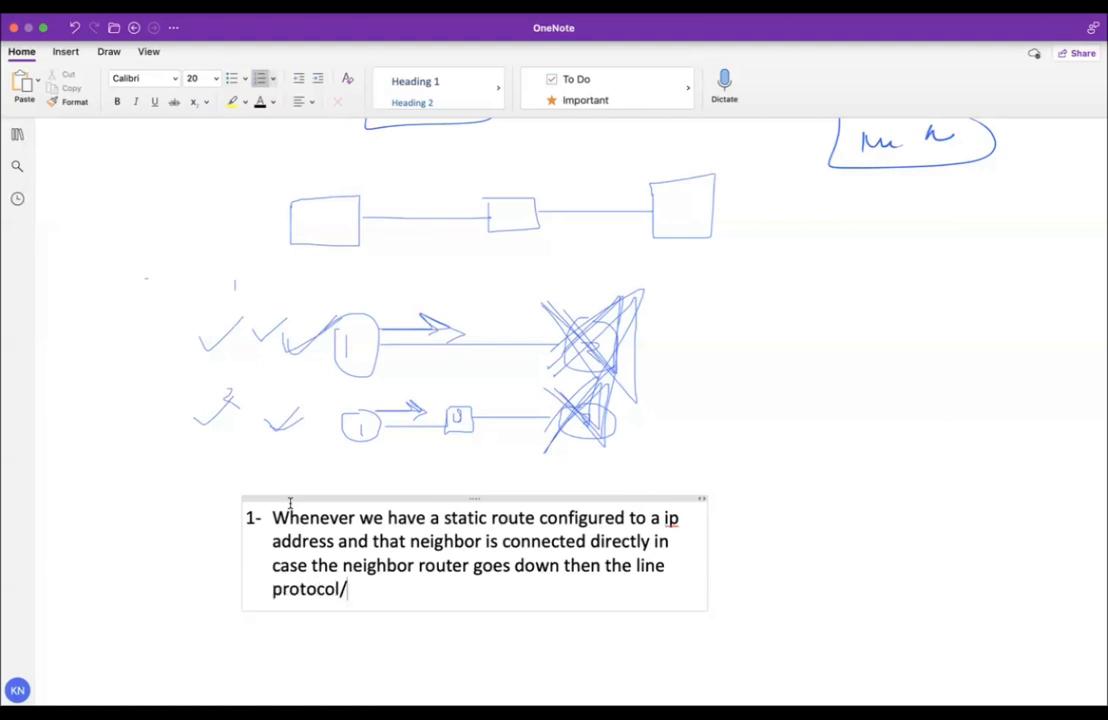
{"action": "type", "text": " operator goes "}
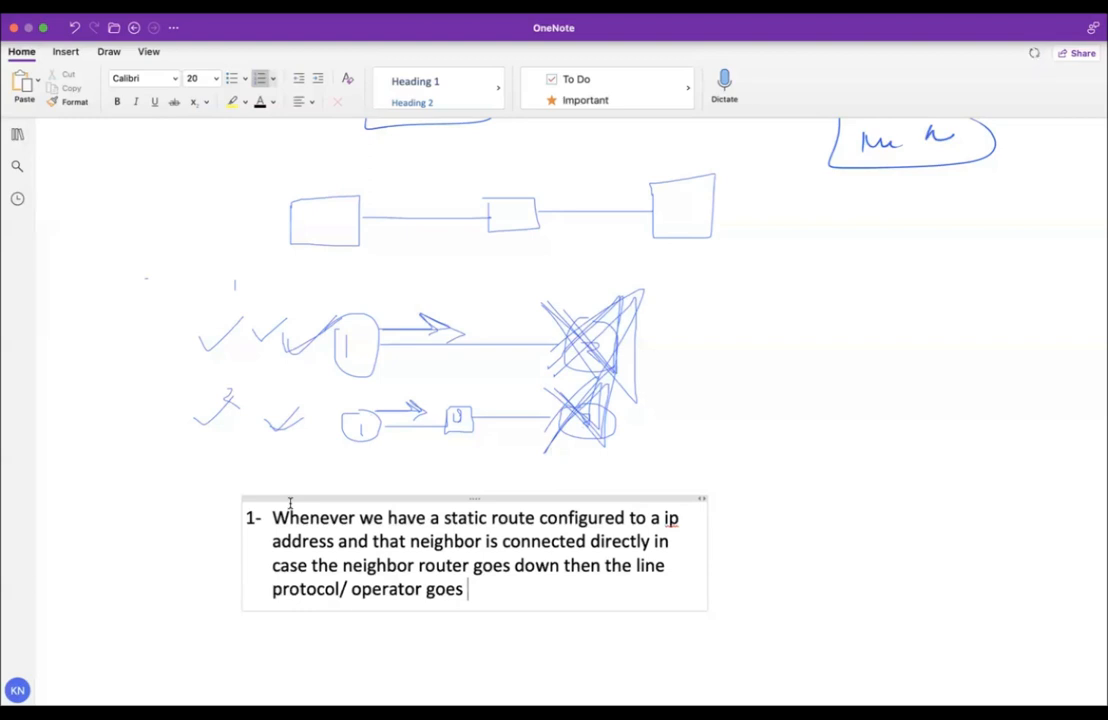
{"action": "type", "text": "and the de"}
{"action": "type", "text": "vice will remo"}
{"action": "type", "text": "ve the static r"}
{"action": "type", "text": "oute from the routi"}
{"action": "type", "text": "ng table"}
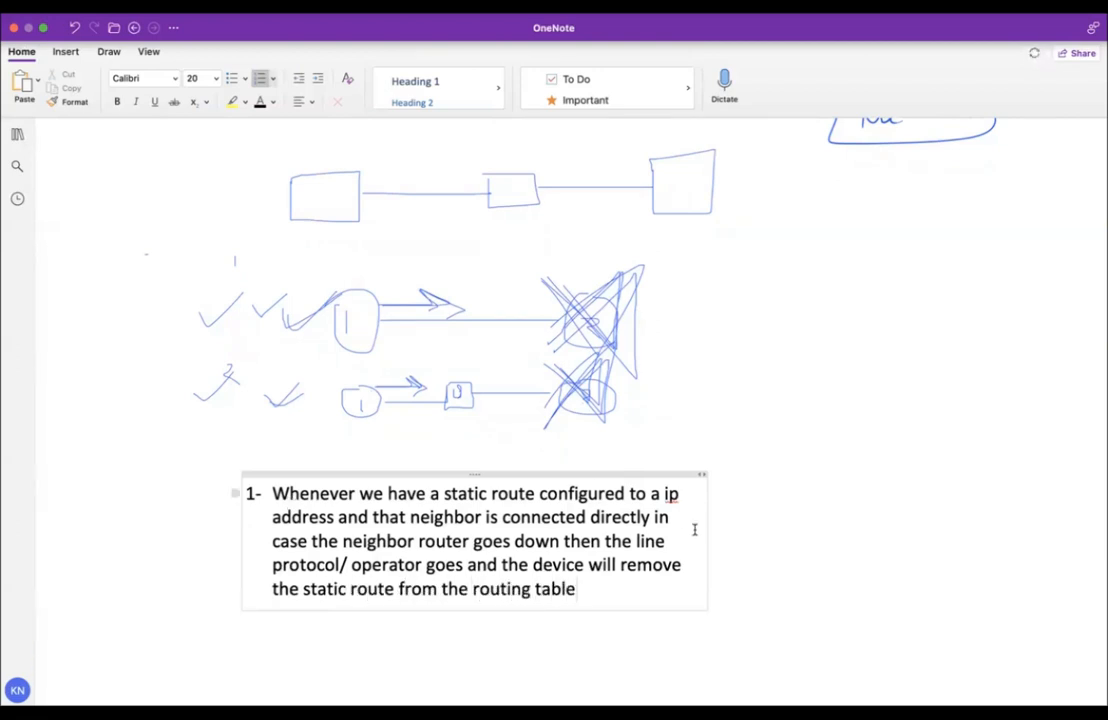
{"action": "left_click_drag", "start_coordinate": [702, 529], "coordinate": [1051, 559]}
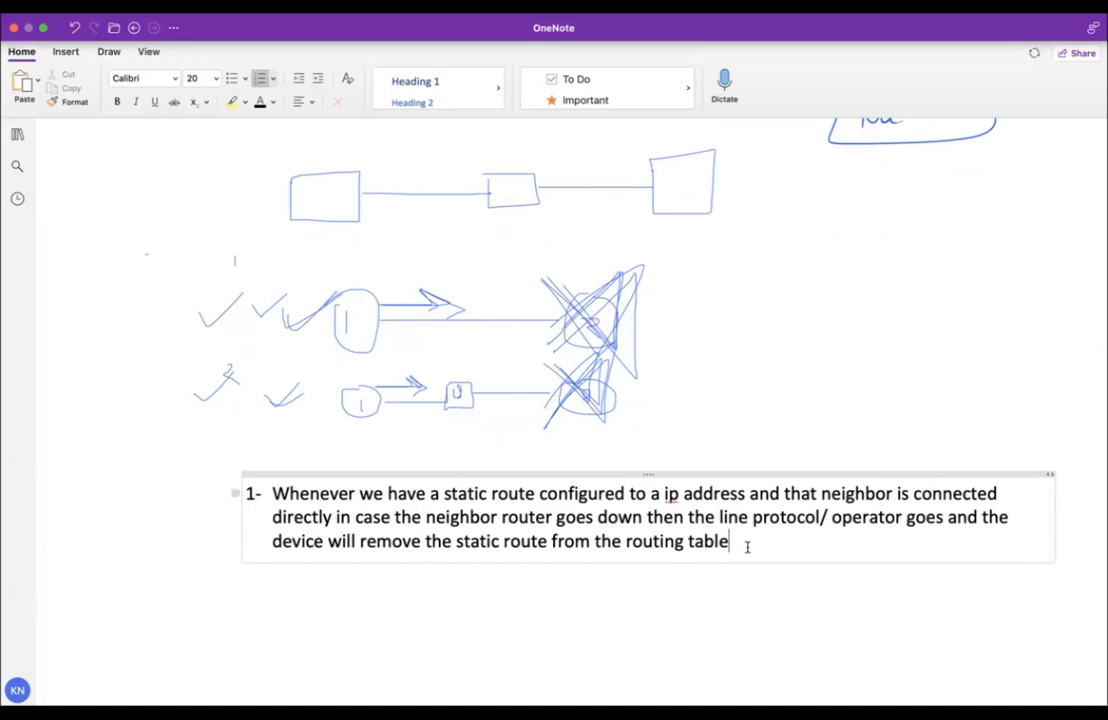
Add item 2, 'The route from the RT will be down', without extra blank lines.
{"action": "key", "text": "Return"}
{"action": "type", "text": "The route w"}
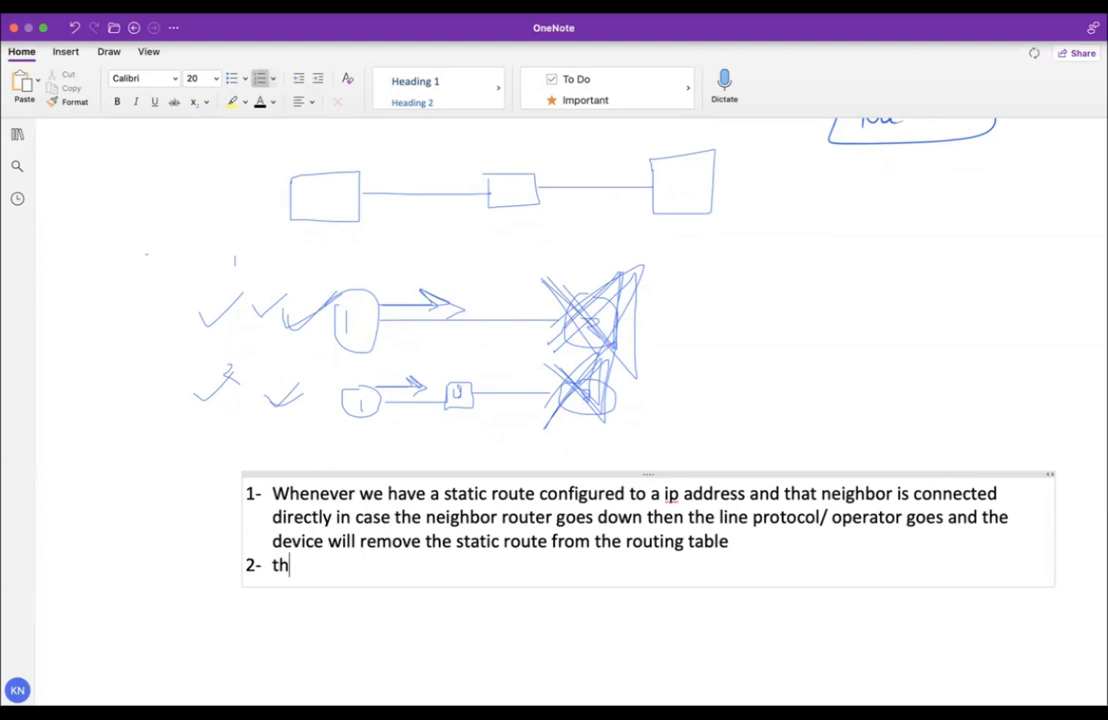
{"action": "key", "text": "BackSpace"}
{"action": "type", "text": "f"}
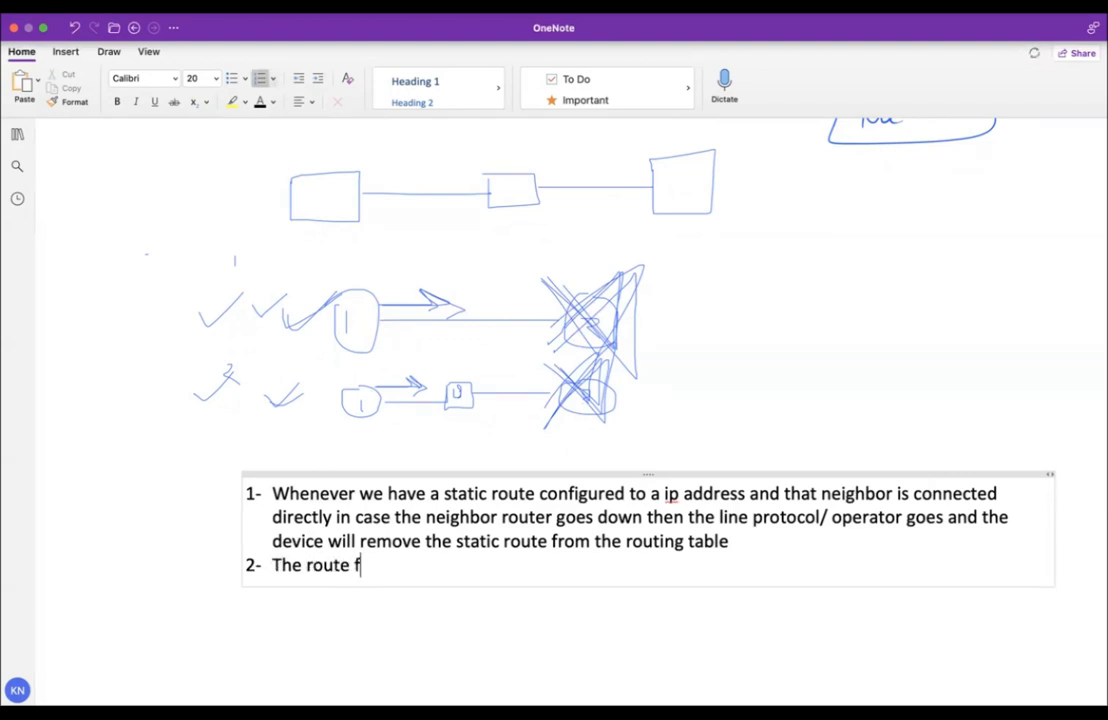
{"action": "type", "text": "rom the RT will be down"}
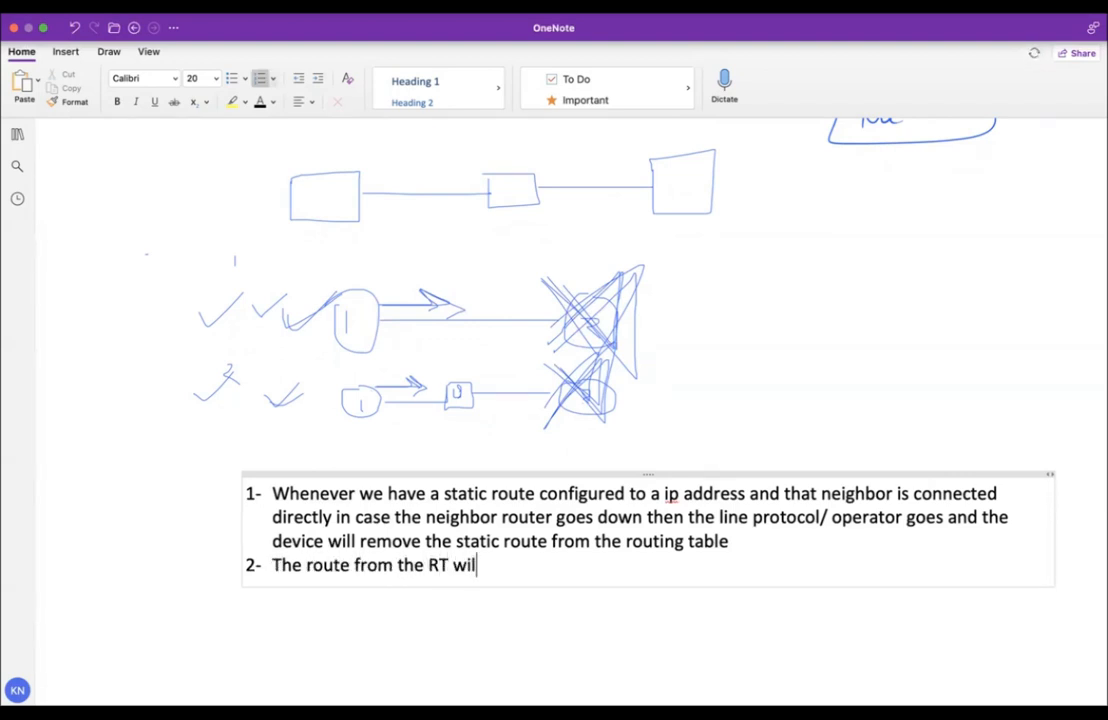
{"action": "key", "text": "Return"}
{"action": "key", "text": "Return"}
{"action": "key", "text": "Return"}
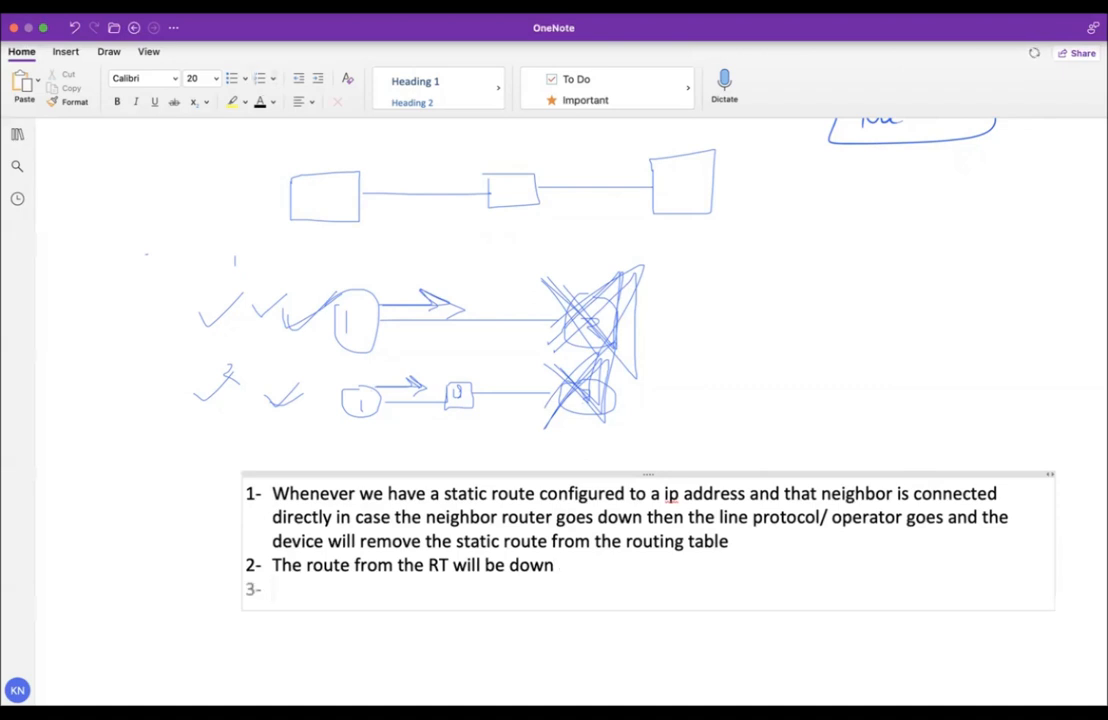
{"action": "key", "text": "BackSpace"}
{"action": "key", "text": "BackSpace"}
Move the two-item note up to the left side over the diagrams.
{"action": "left_click_drag", "start_coordinate": [401, 448], "coordinate": [198, 213]}
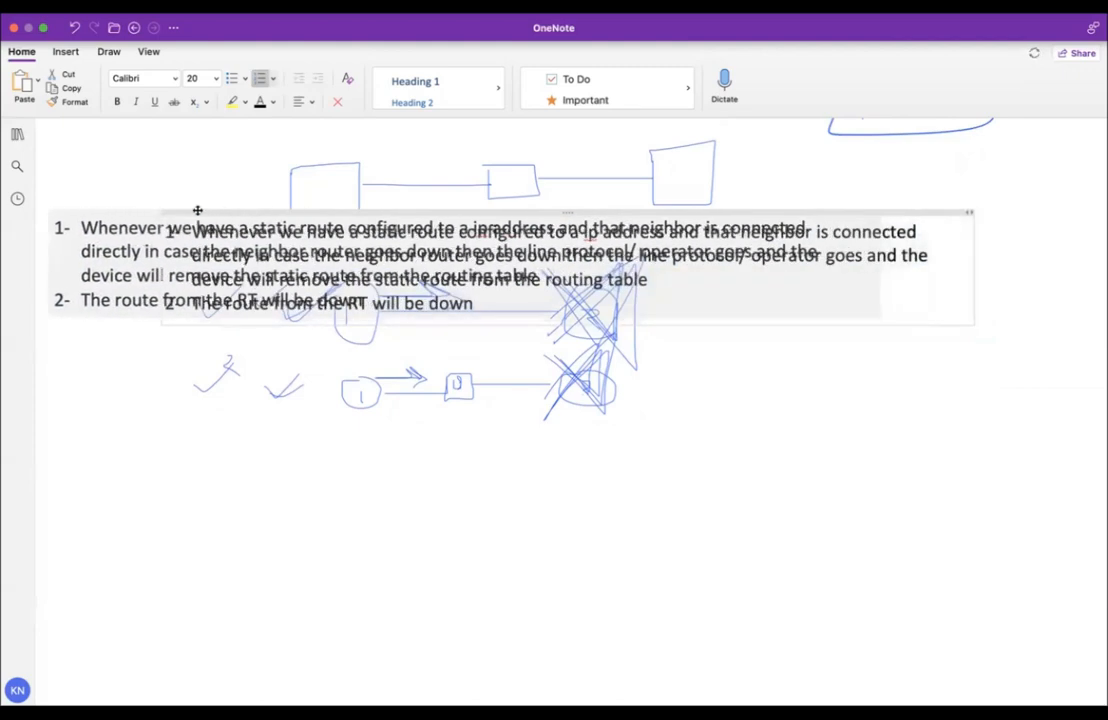
{"action": "left_click", "coordinate": [276, 450]}
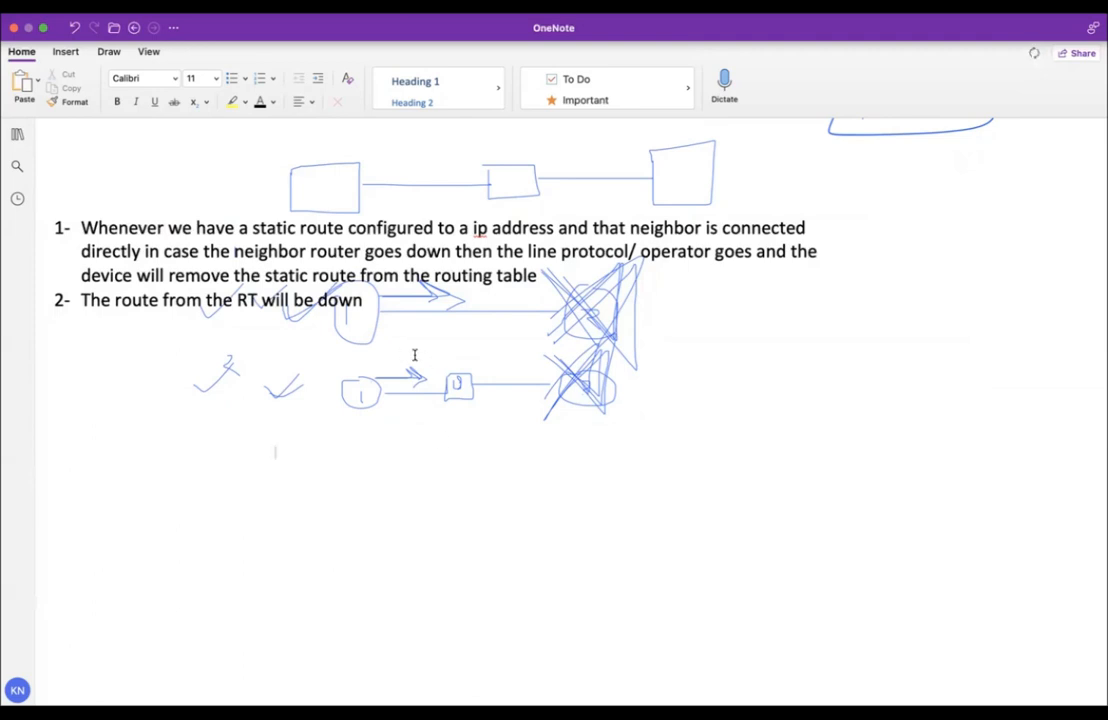
{"action": "left_click_drag", "start_coordinate": [360, 307], "coordinate": [584, 430]}
{"action": "left_click", "coordinate": [603, 453]}
Note that the route is active because the neighbor device is active, and must be brought active in the table.
{"action": "left_click", "coordinate": [108, 459]}
{"action": "type", "text": "The route is a"}
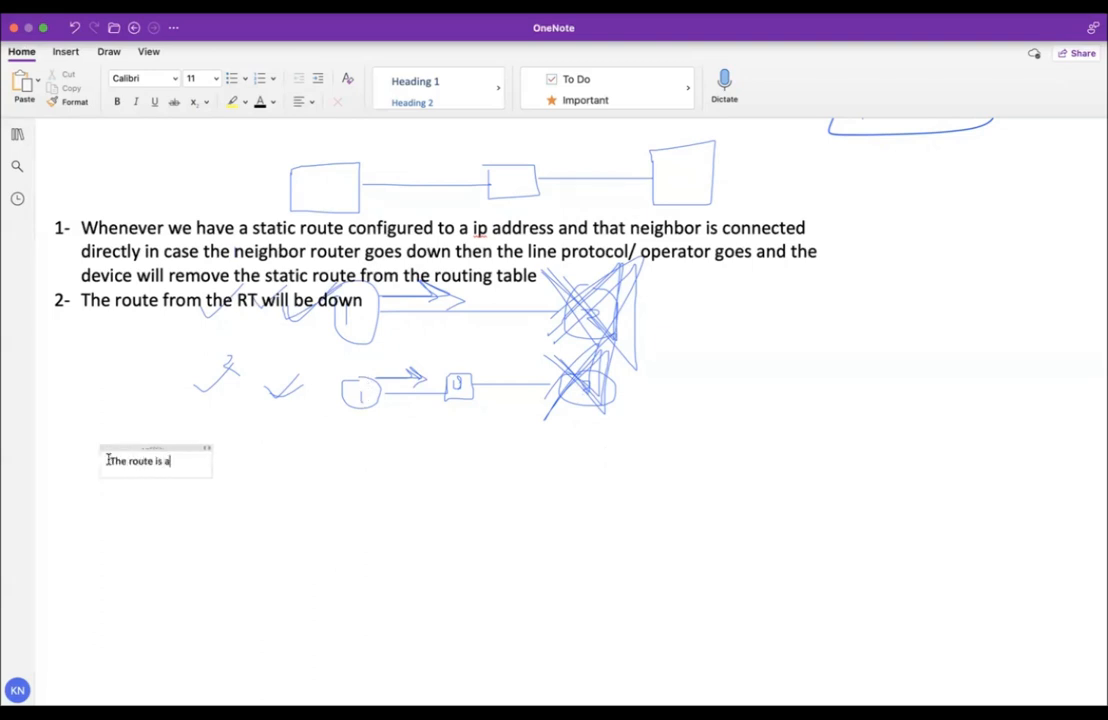
{"action": "type", "text": "ctive bec"}
{"action": "type", "text": "ause"}
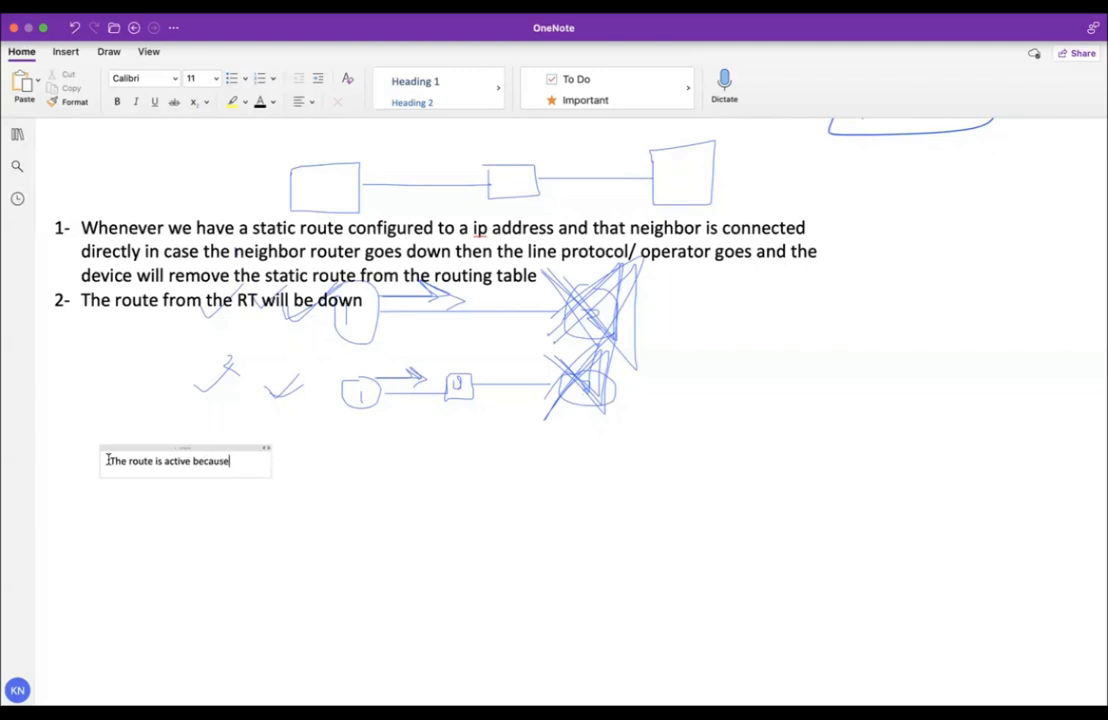
{"action": "type", "text": " the neighbor"}
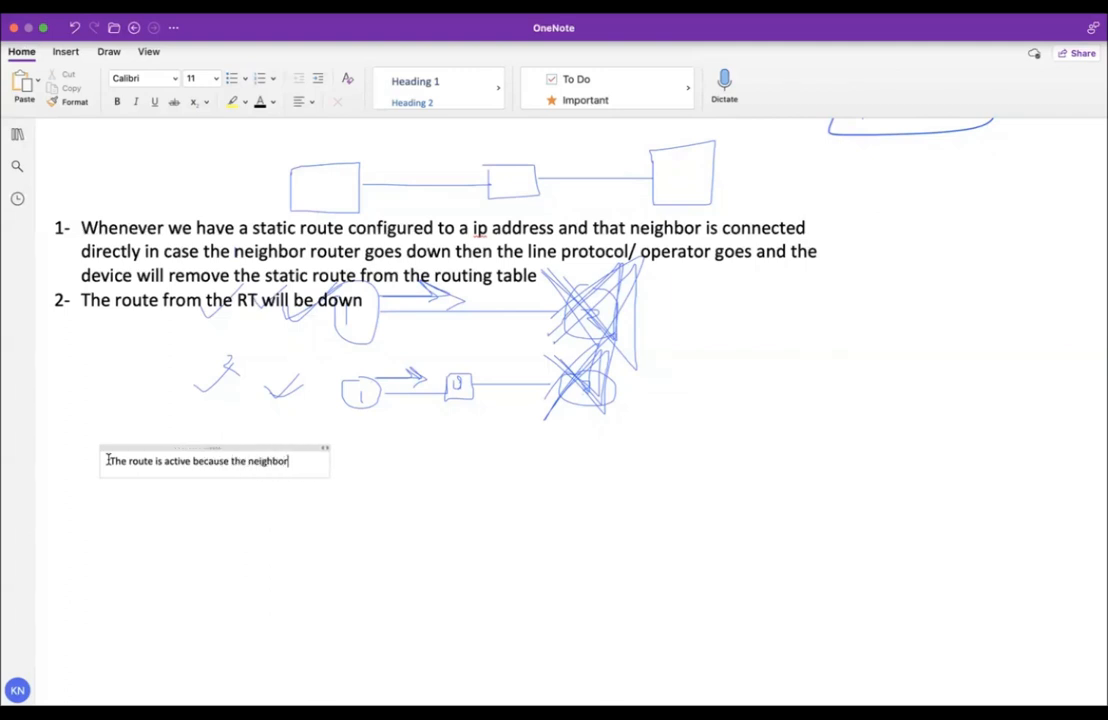
{"action": "type", "text": " device is active"}
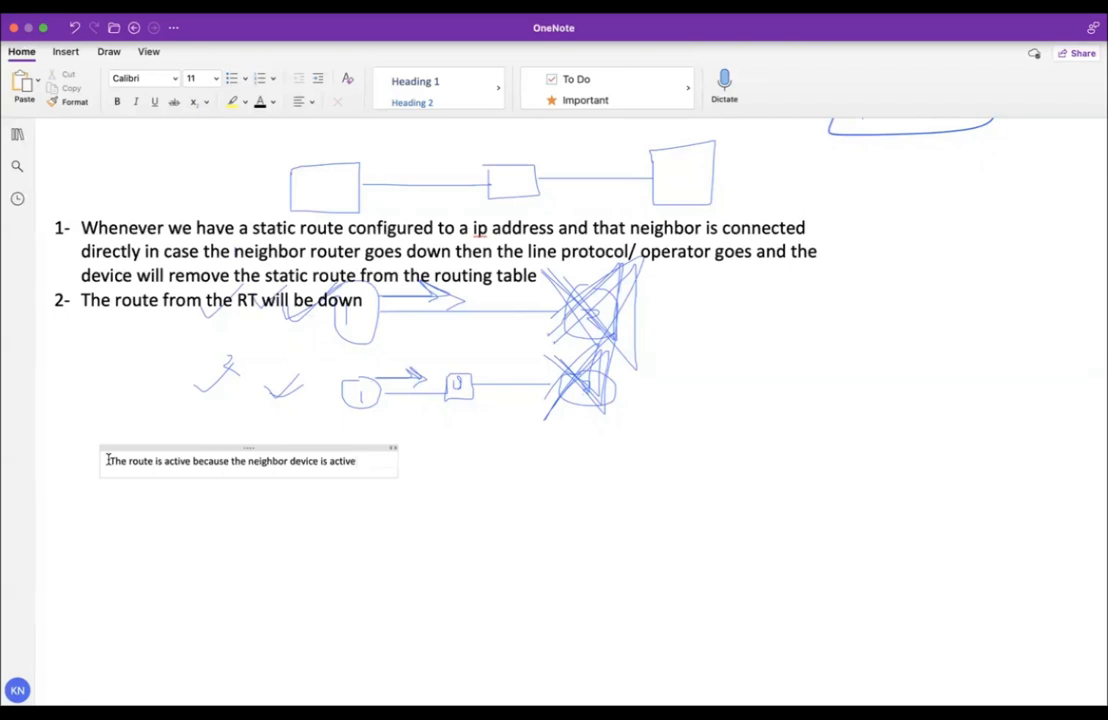
{"action": "key", "text": "Return"}
{"action": "type", "text": "I"}
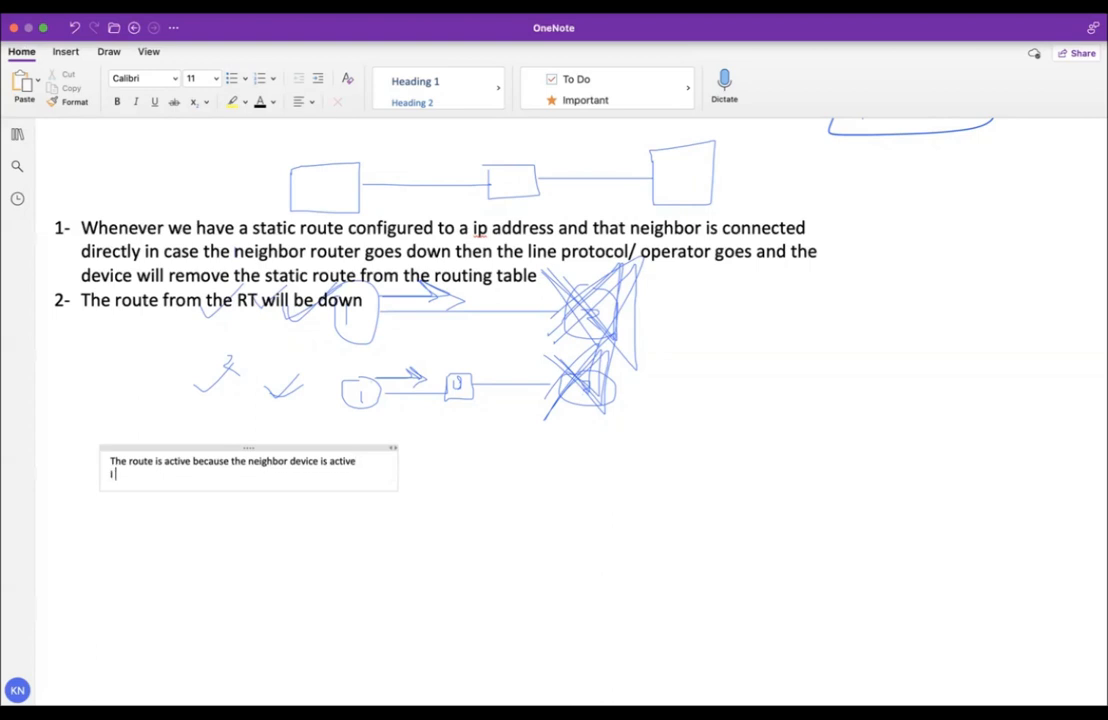
{"action": "type", "text": " have to bring the route "}
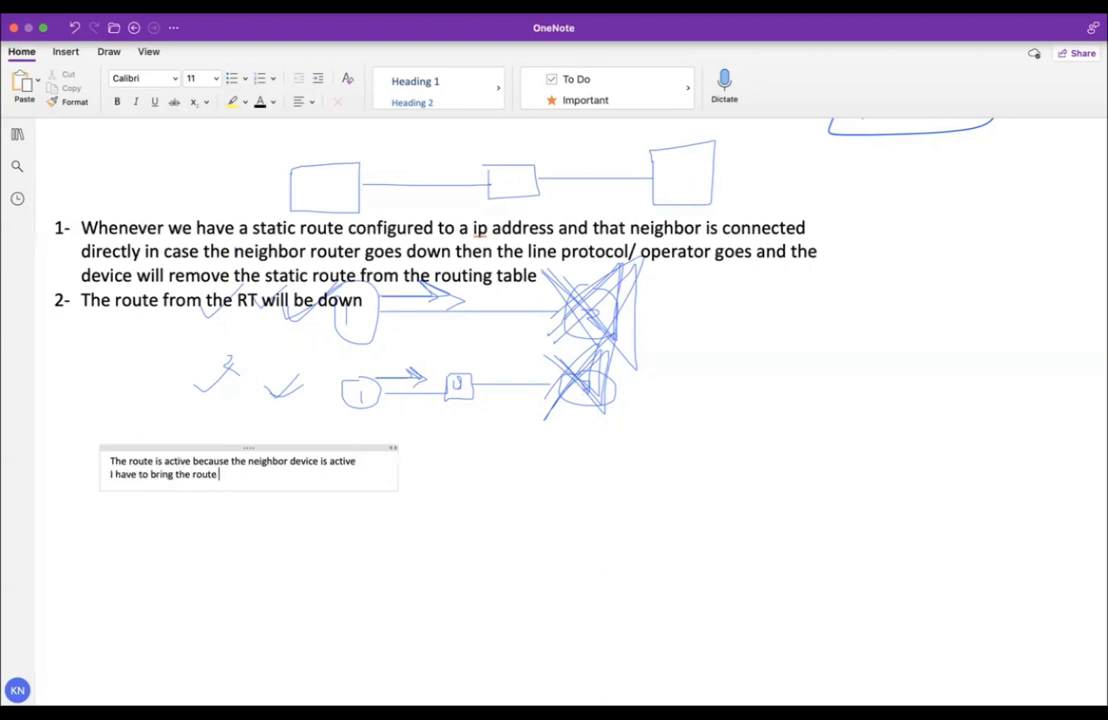
{"action": "type", "text": "active in the table"}
{"action": "key", "text": "Return"}
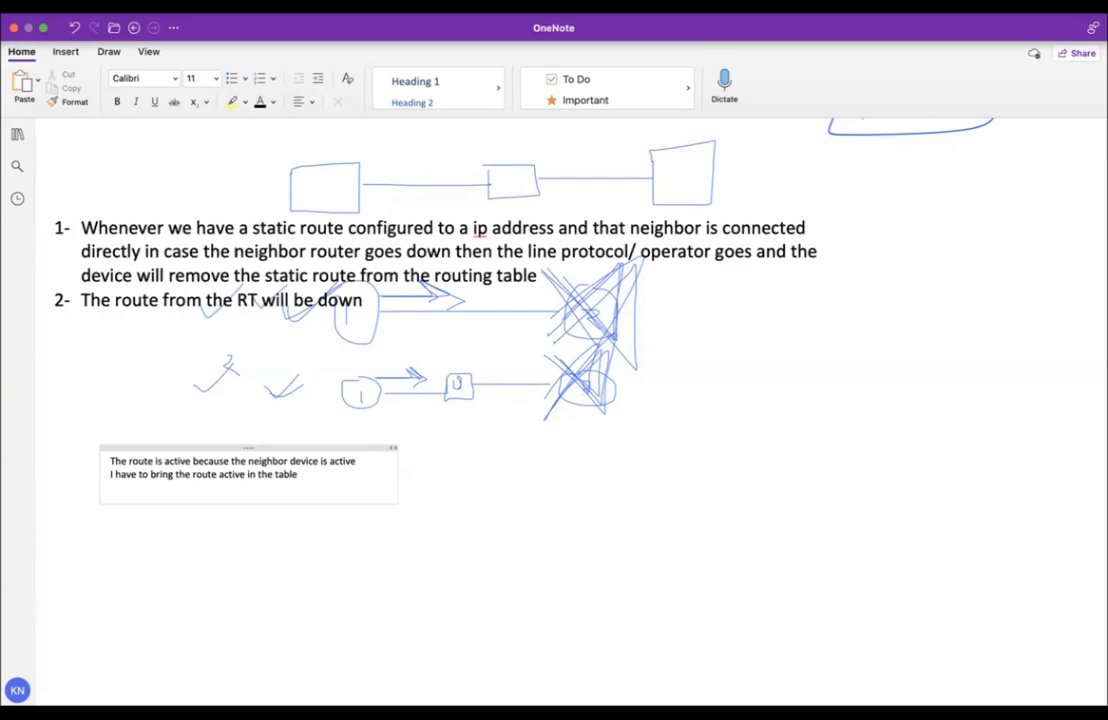
{"action": "key", "text": "ctrl+Left"}
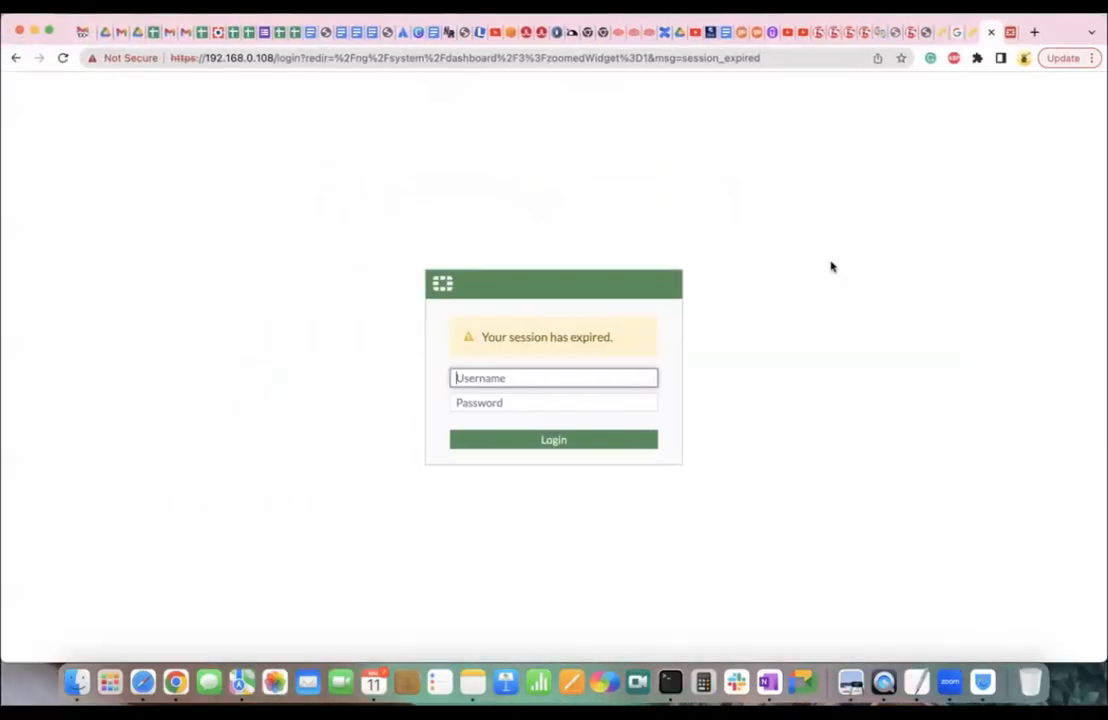
Log back into the expired FortiGate session with the admin username and password.
{"action": "key", "text": "ctrl+shift+Tab"}
{"action": "key", "text": "ctrl+Tab"}
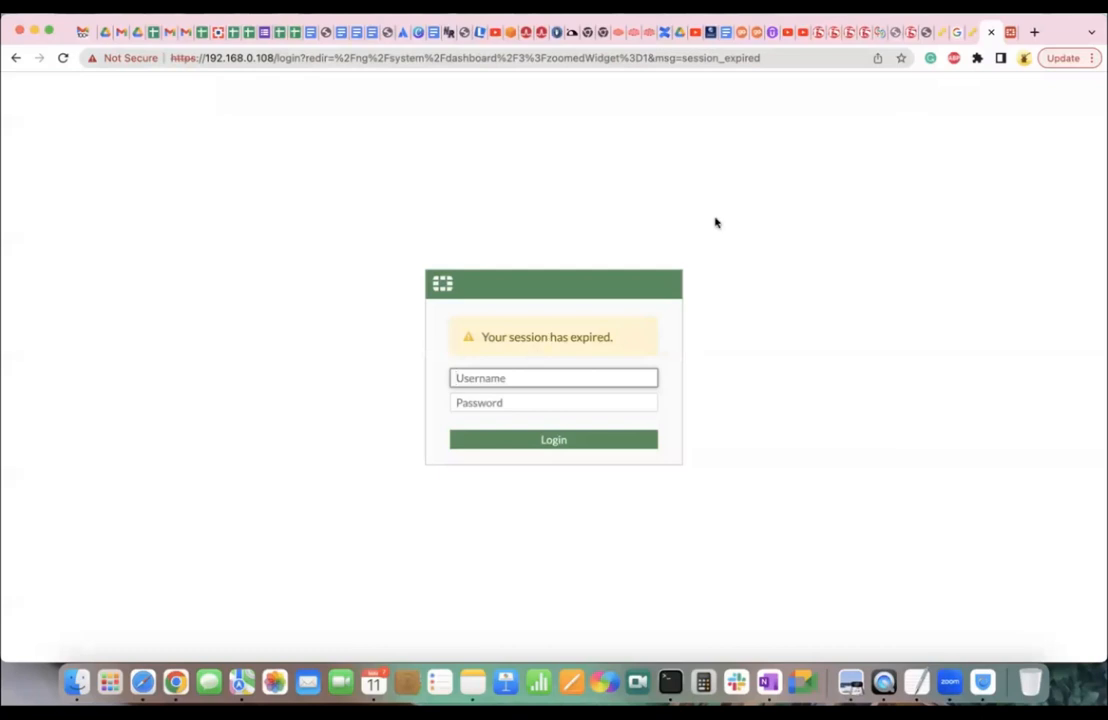
{"action": "type", "text": "admin"}
{"action": "key", "text": "Tab"}
{"action": "type", "text": "***********"}
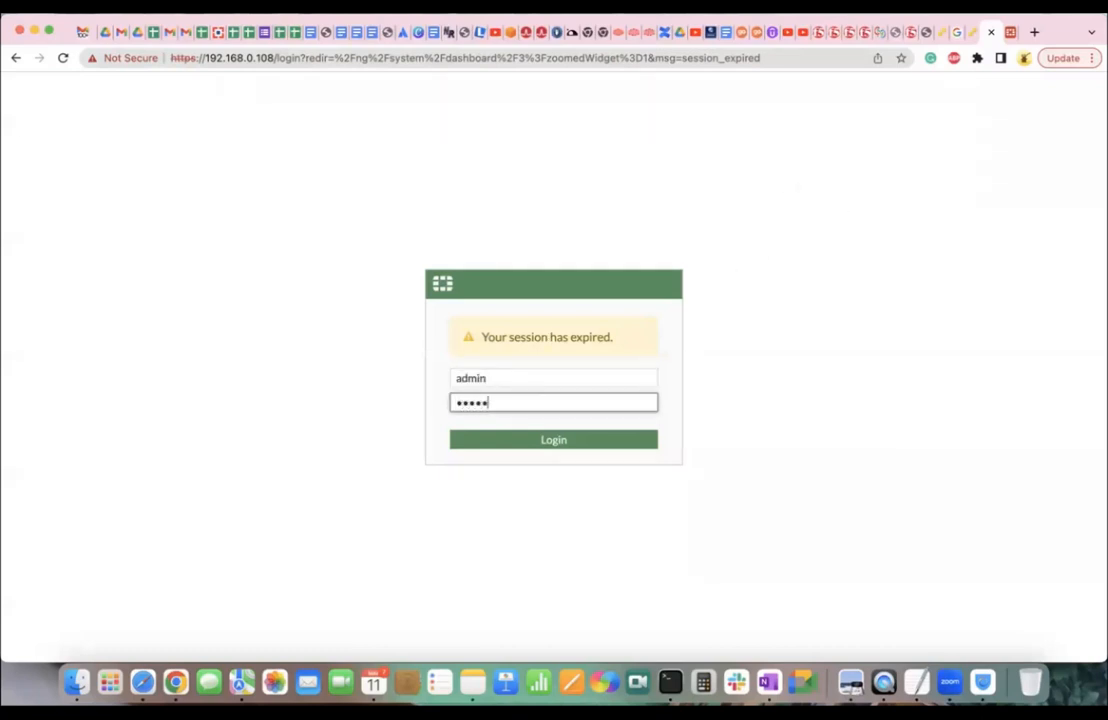
{"action": "key", "text": "Return"}
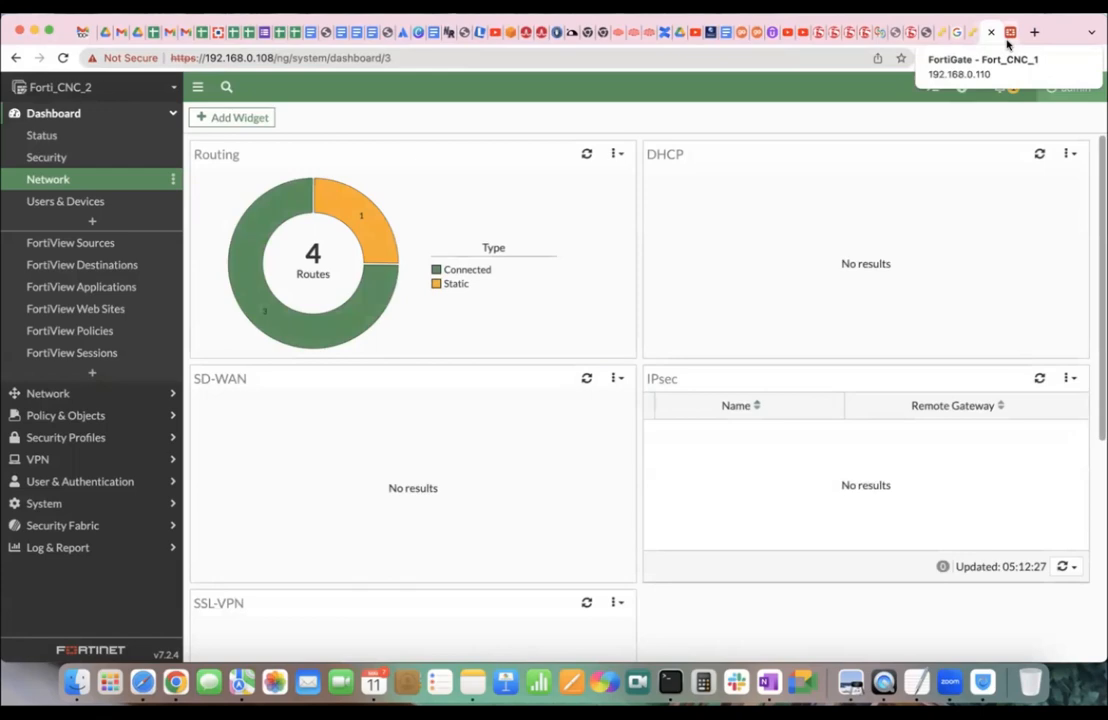
Expand the Routing widget and filter it to ToForti109 (port2) routes only.
{"action": "left_click", "coordinate": [1009, 38]}
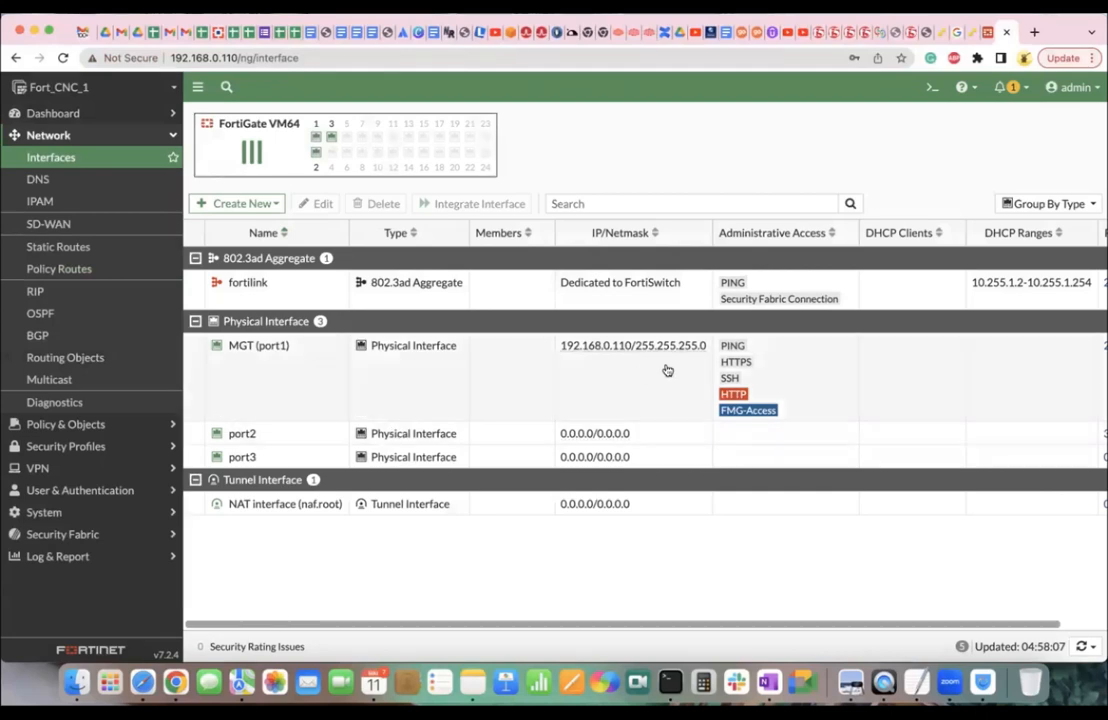
{"action": "key", "text": "ctrl+shift+Tab"}
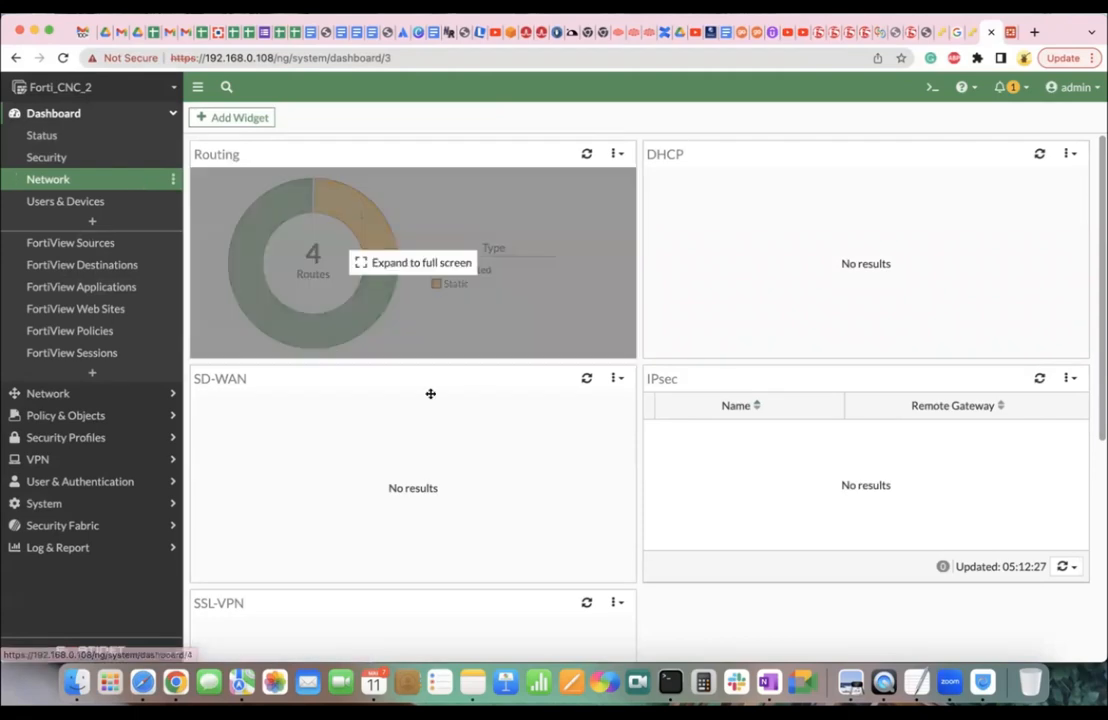
{"action": "scroll", "coordinate": [548, 340], "scroll_direction": "down", "scroll_amount": 3}
{"action": "scroll", "coordinate": [548, 340], "scroll_direction": "up", "scroll_amount": 3}
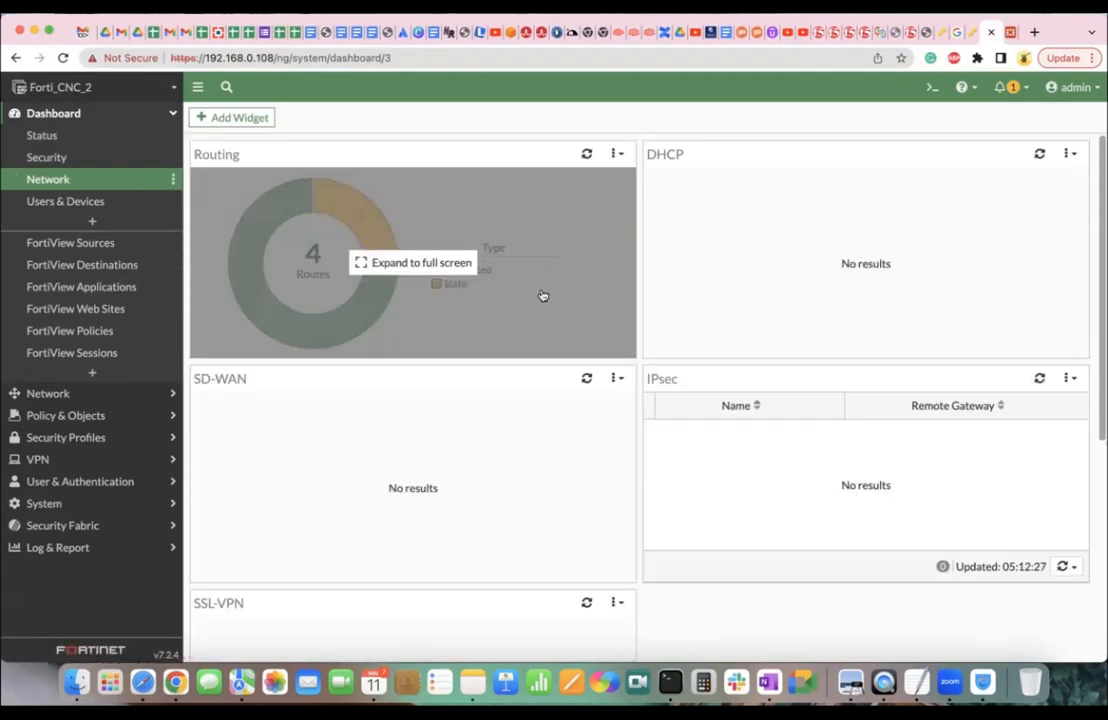
{"action": "left_click", "coordinate": [539, 292]}
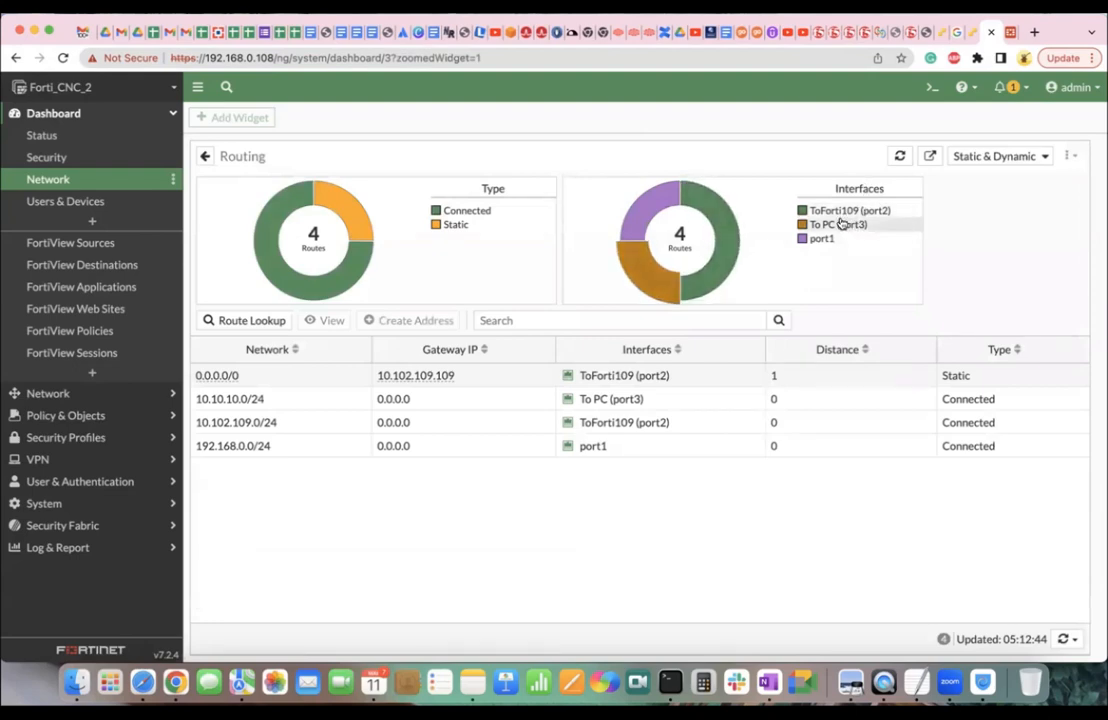
{"action": "left_click", "coordinate": [862, 212]}
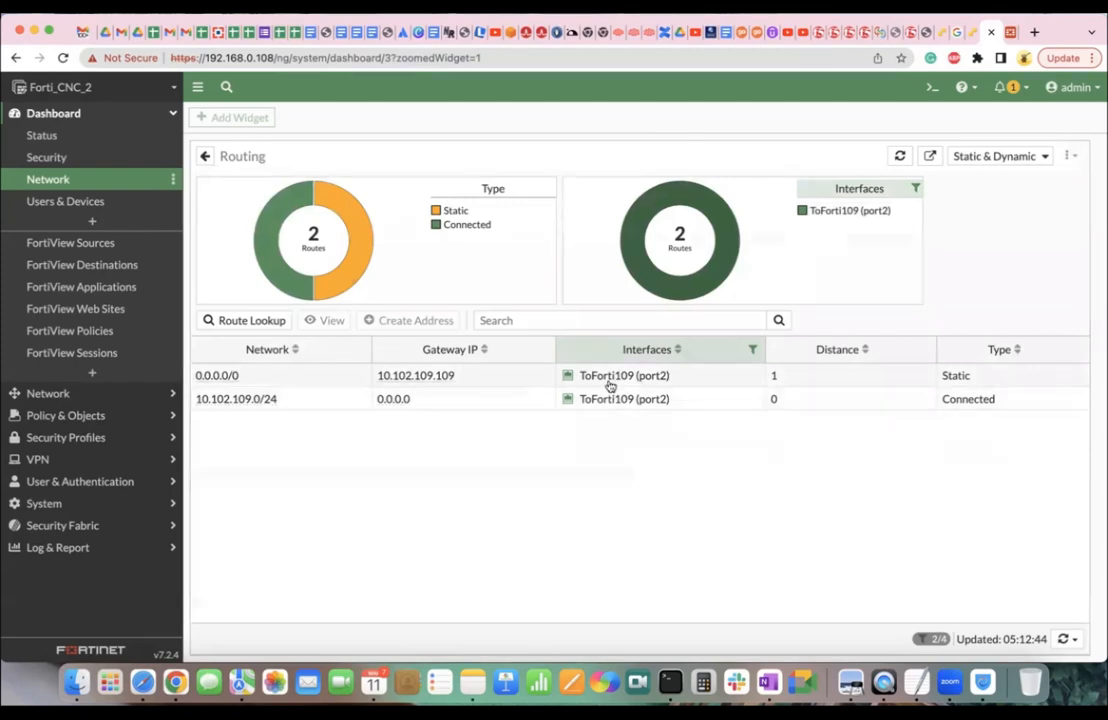
{"action": "left_click", "coordinate": [58, 394]}
Check the Network Interfaces list, then reopen the full Routing view with the port2 filter cleared.
{"action": "left_click", "coordinate": [52, 157]}
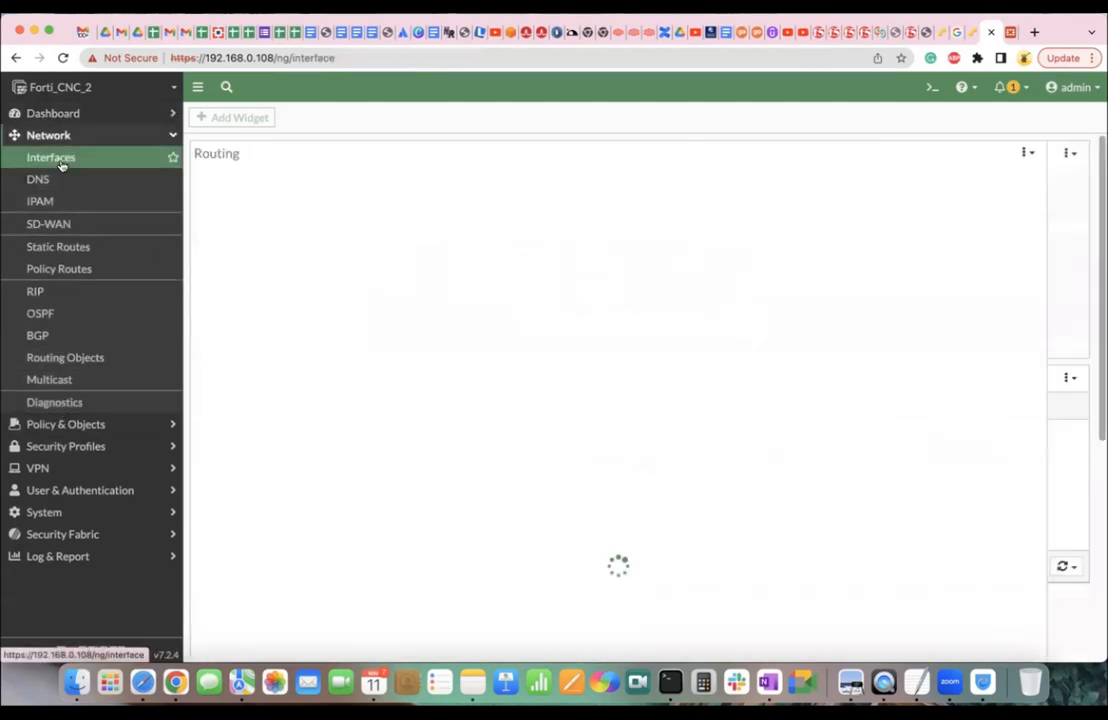
{"action": "mouse_move", "coordinate": [307, 476]}
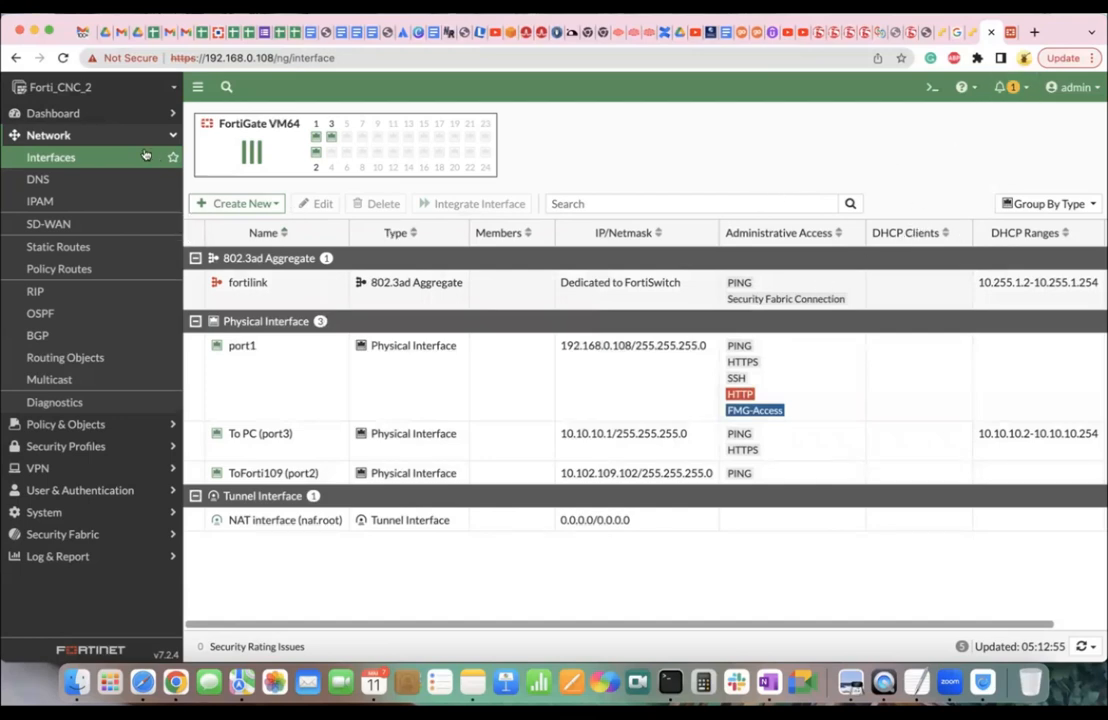
{"action": "left_click", "coordinate": [80, 118]}
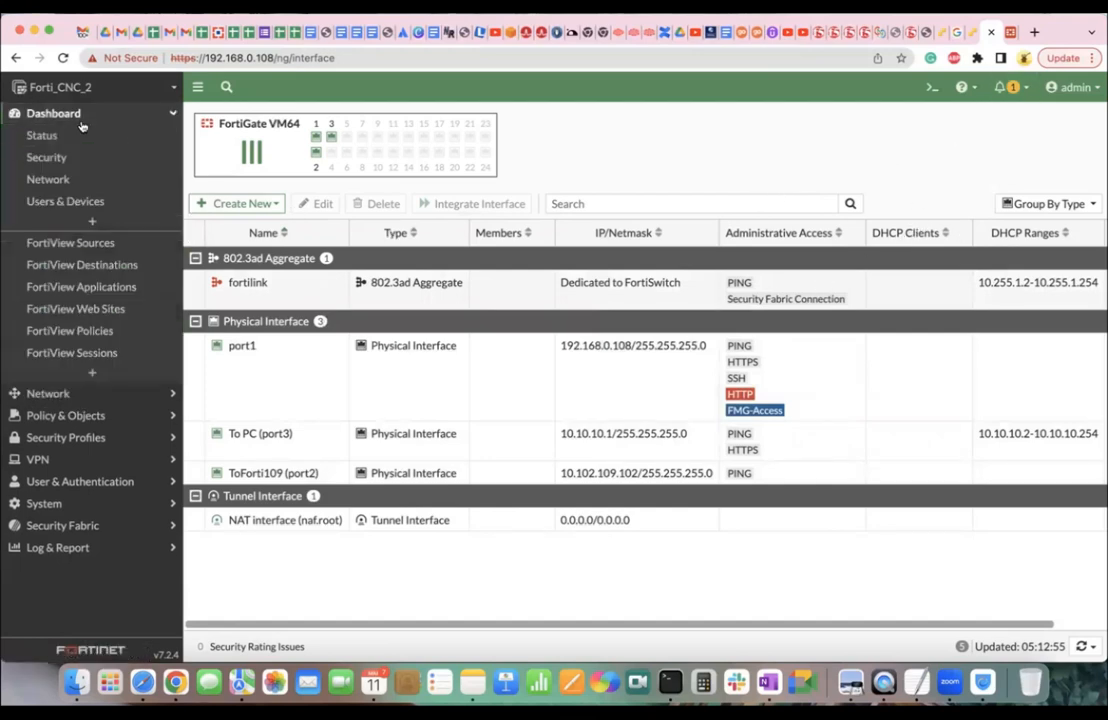
{"action": "left_click", "coordinate": [62, 179]}
{"action": "left_click", "coordinate": [365, 263]}
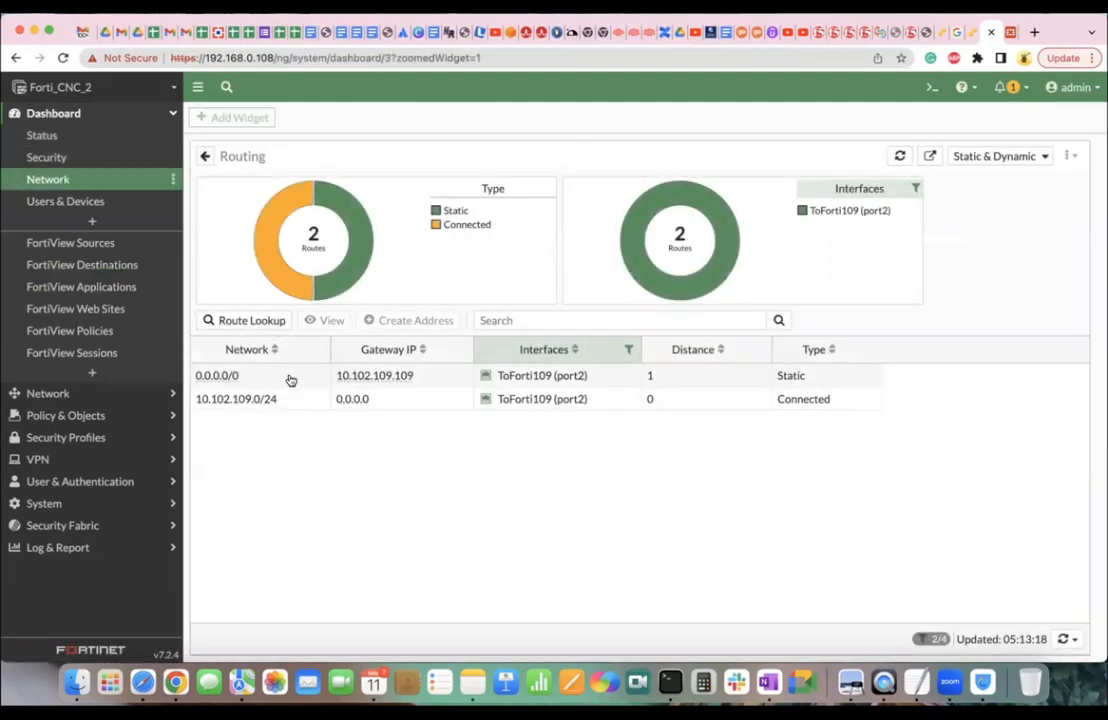
{"action": "left_click", "coordinate": [915, 188]}
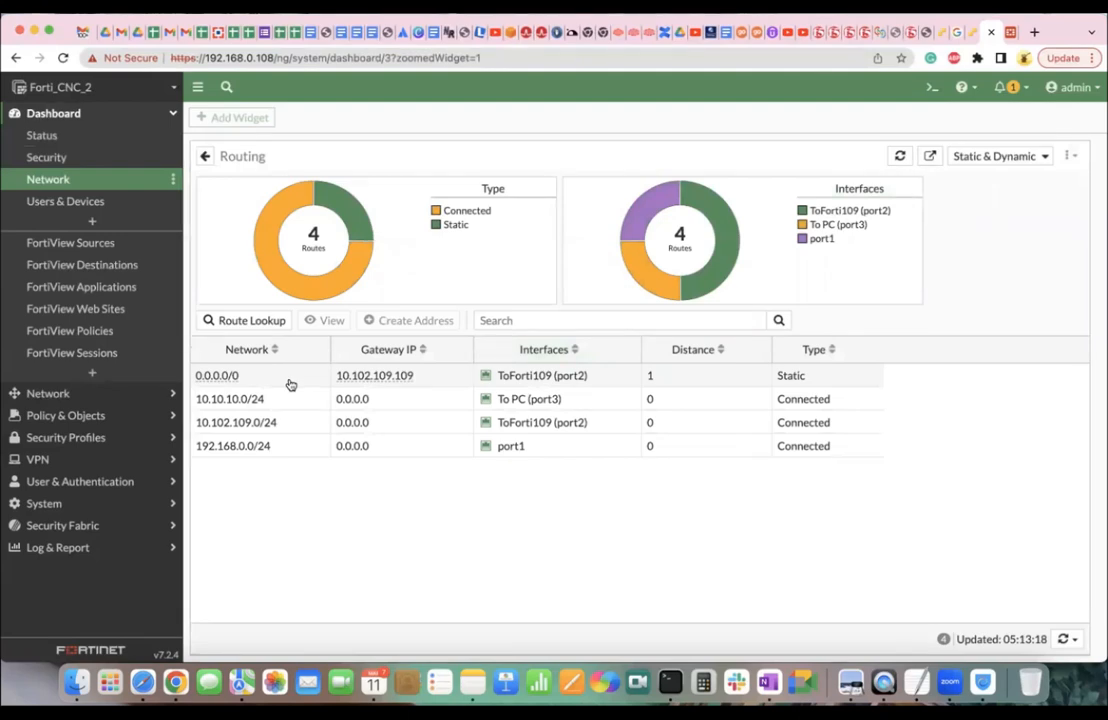
{"action": "key", "text": "ctrl+Right"}
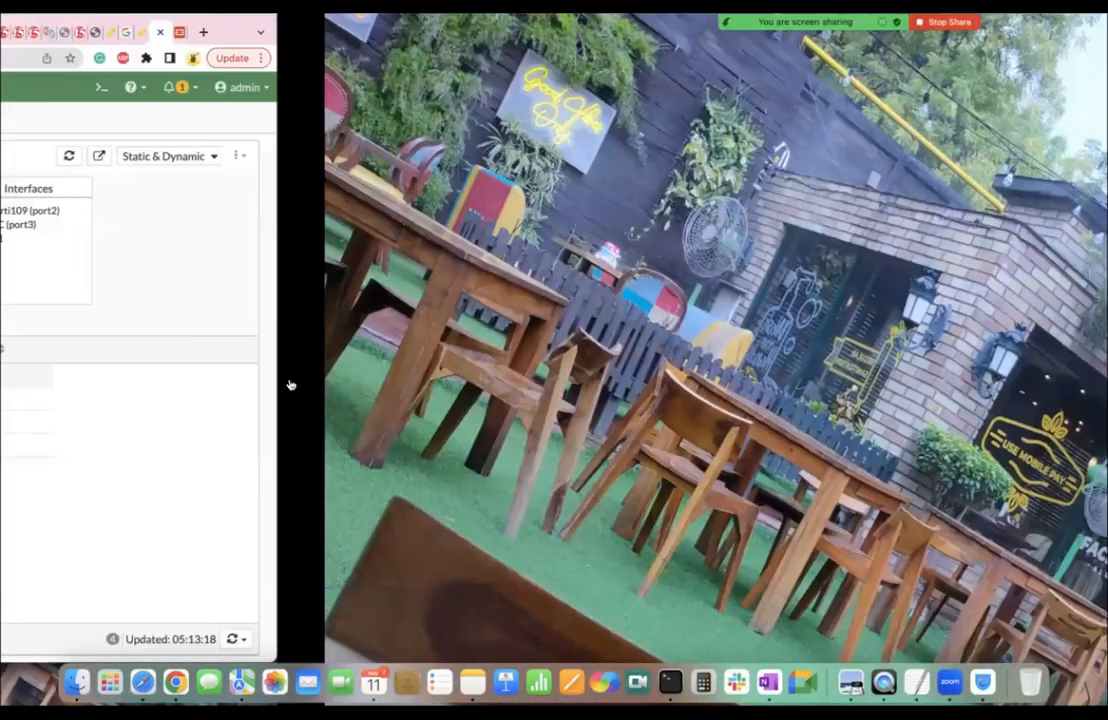
{"action": "key", "text": "ctrl+Left"}
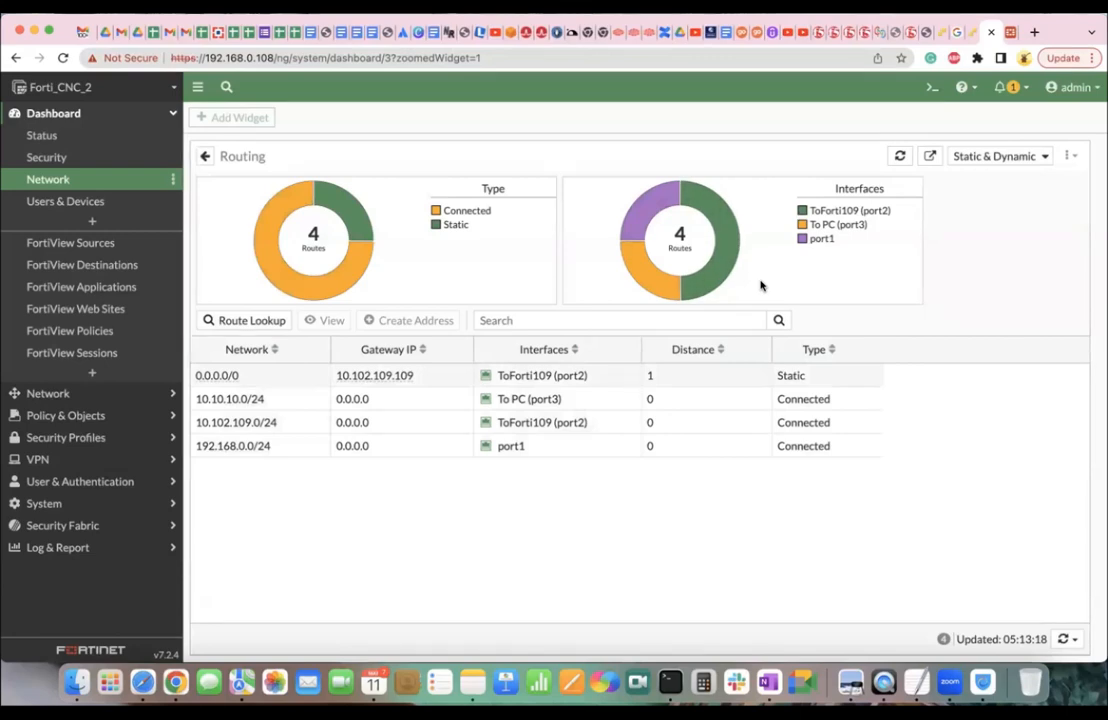
{"action": "left_click", "coordinate": [932, 88]}
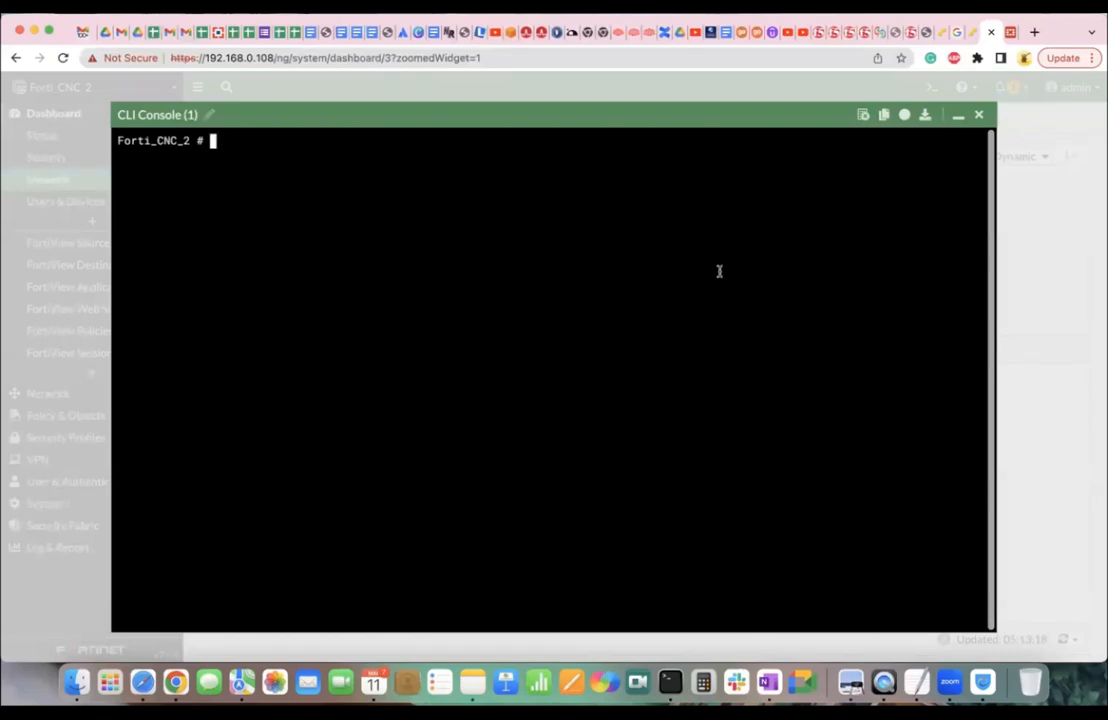
{"action": "left_click", "coordinate": [978, 115]}
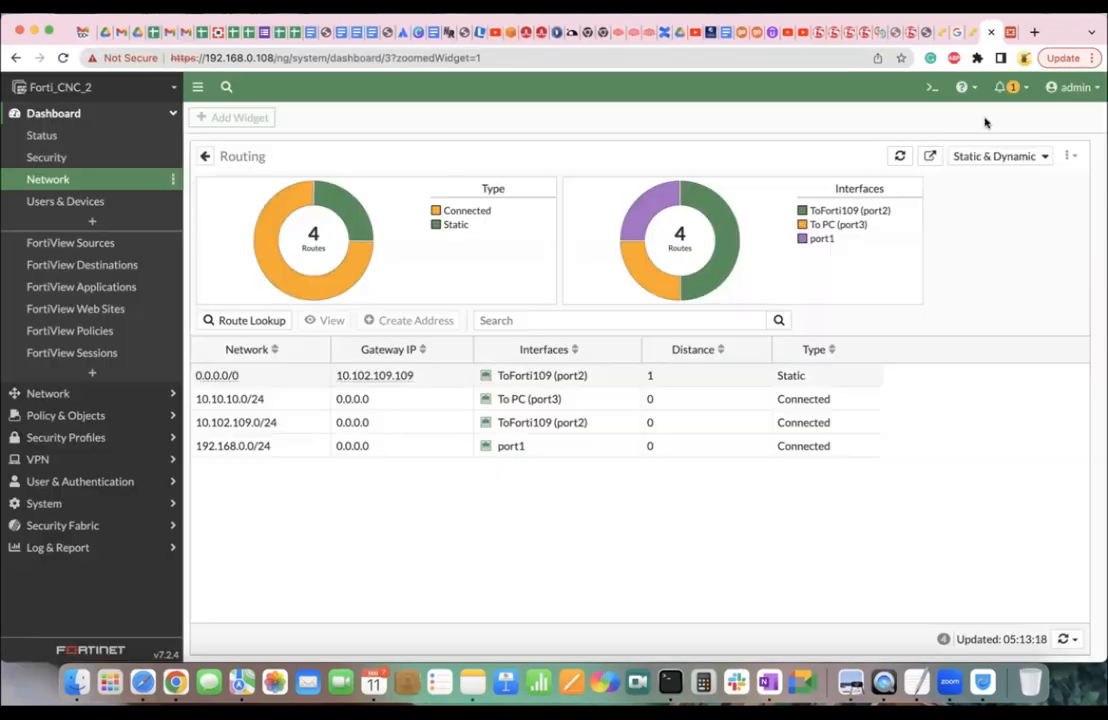
{"action": "left_click", "coordinate": [1009, 35]}
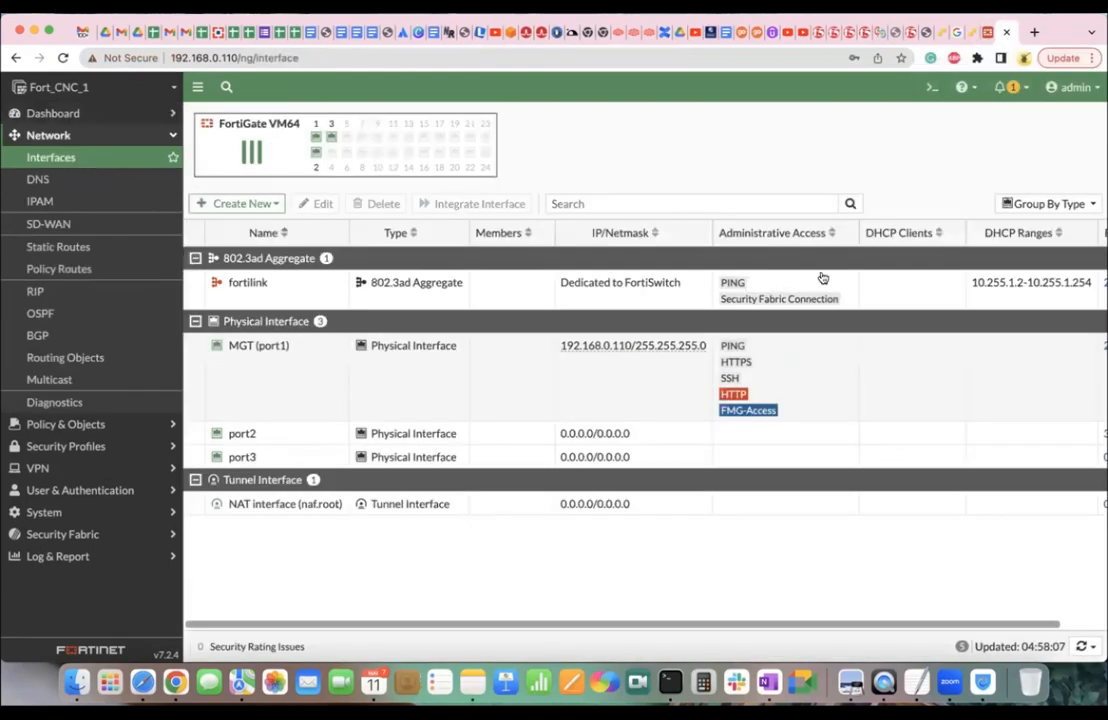
{"action": "left_click", "coordinate": [984, 32]}
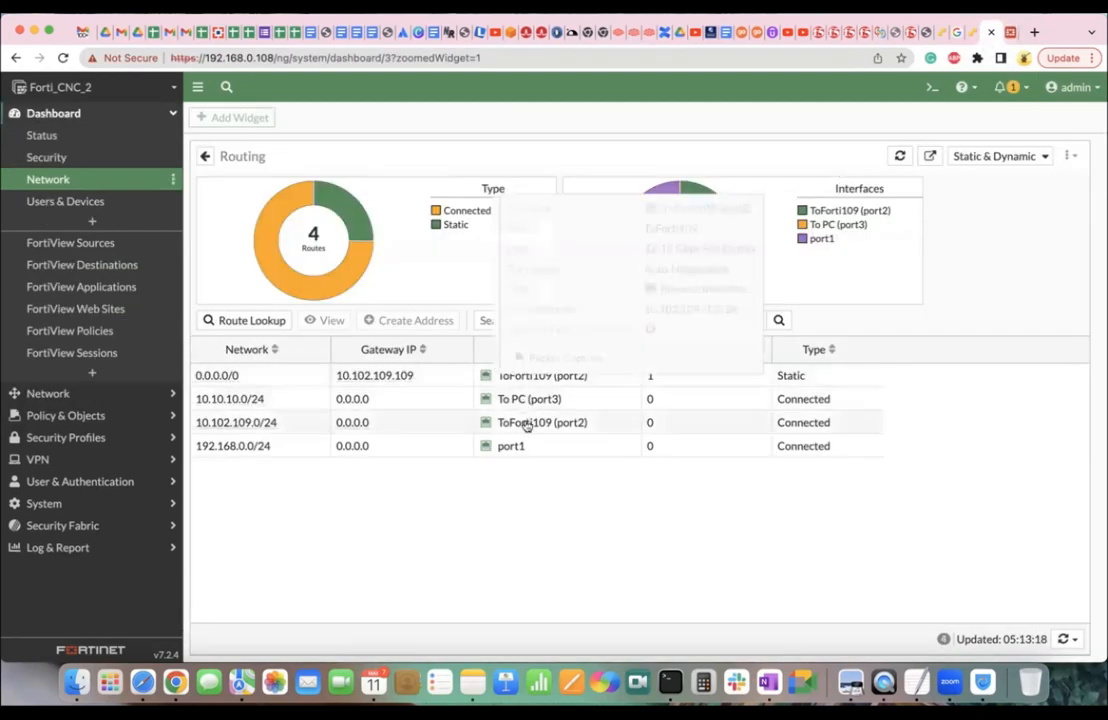
{"action": "mouse_move", "coordinate": [527, 426]}
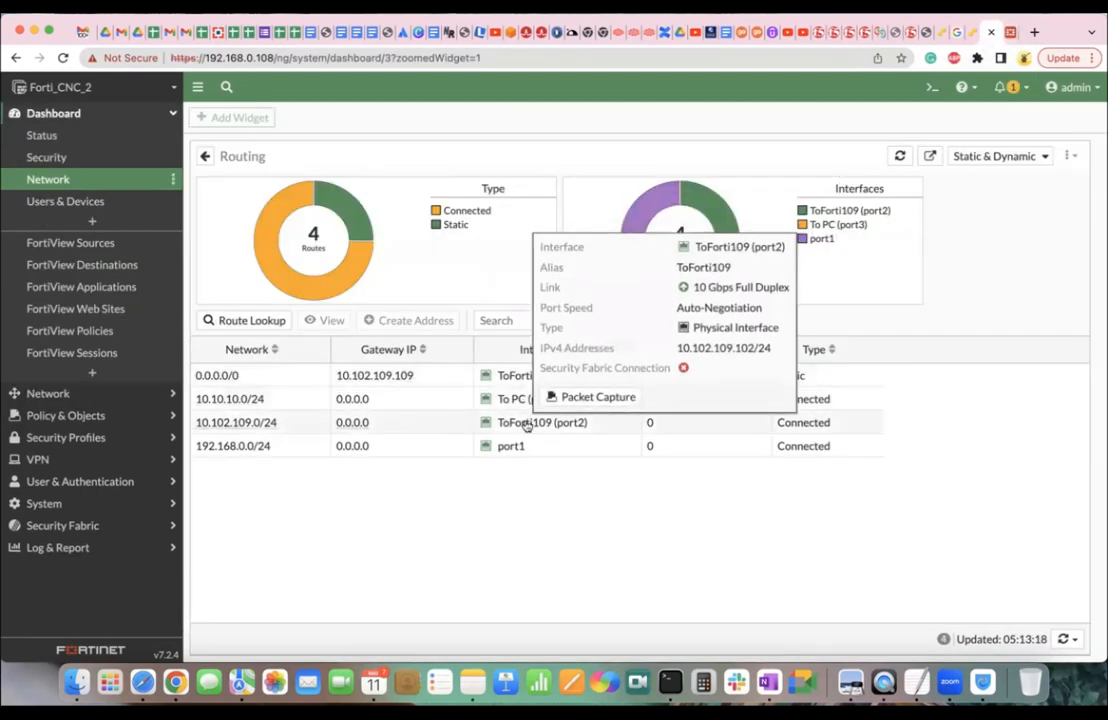
{"action": "left_click", "coordinate": [236, 375]}
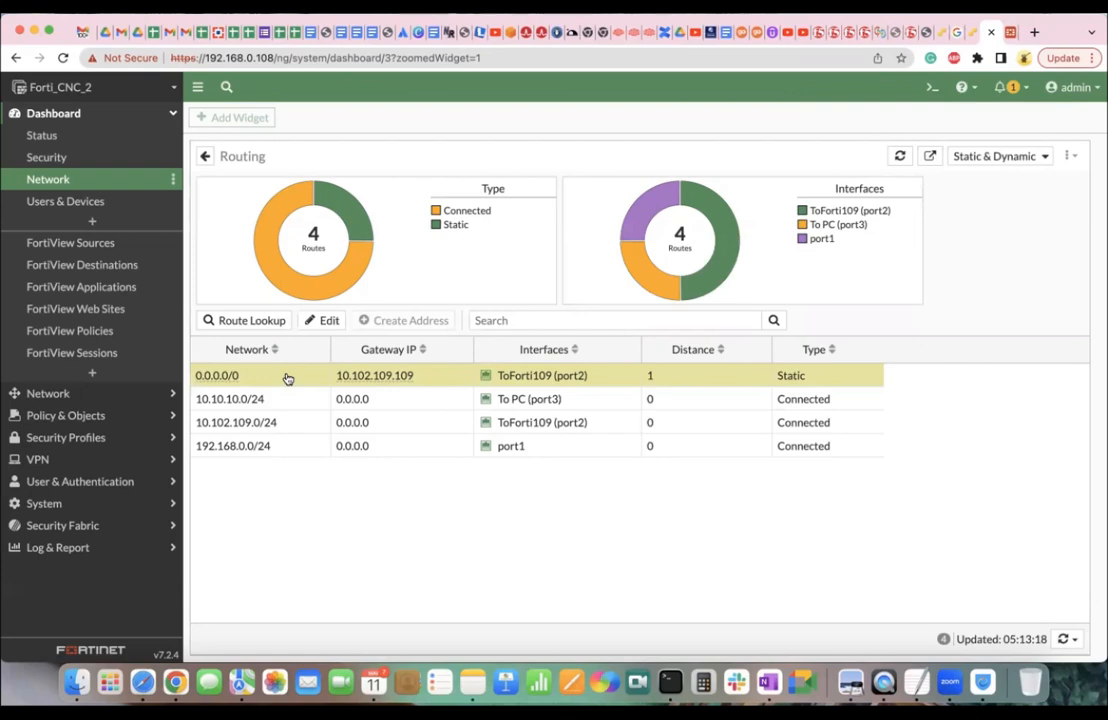
Review the four routes, including the static default via 10.102.109.109, then return to OneNote.
{"action": "left_click", "coordinate": [1008, 38]}
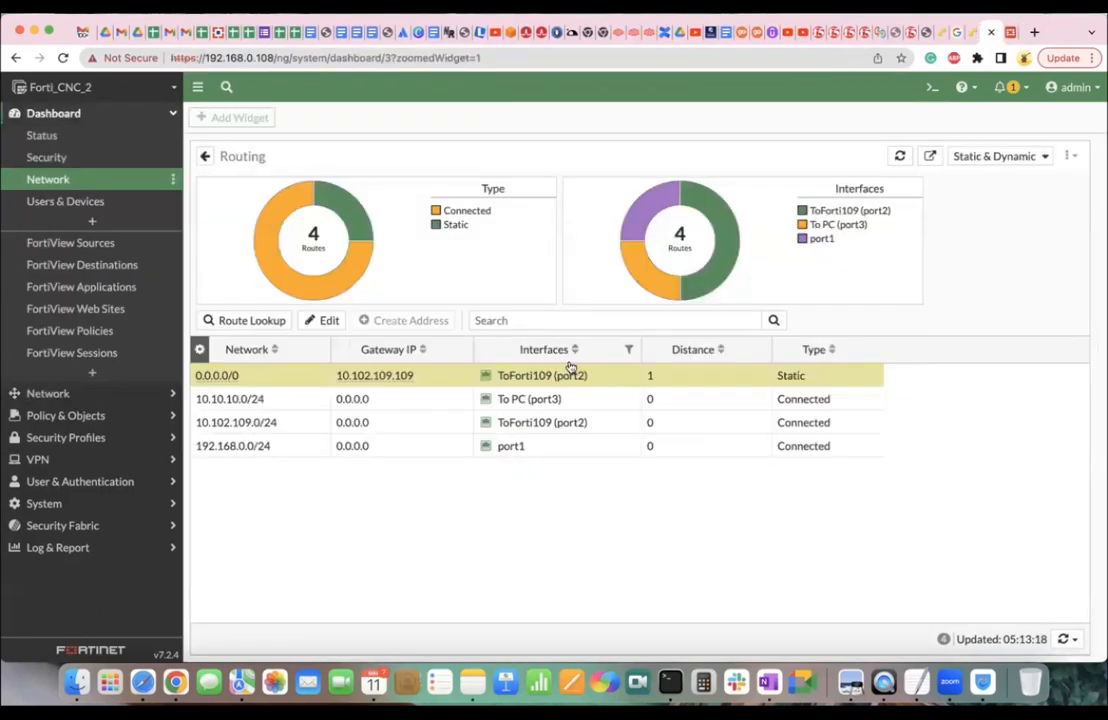
{"action": "mouse_move", "coordinate": [494, 376]}
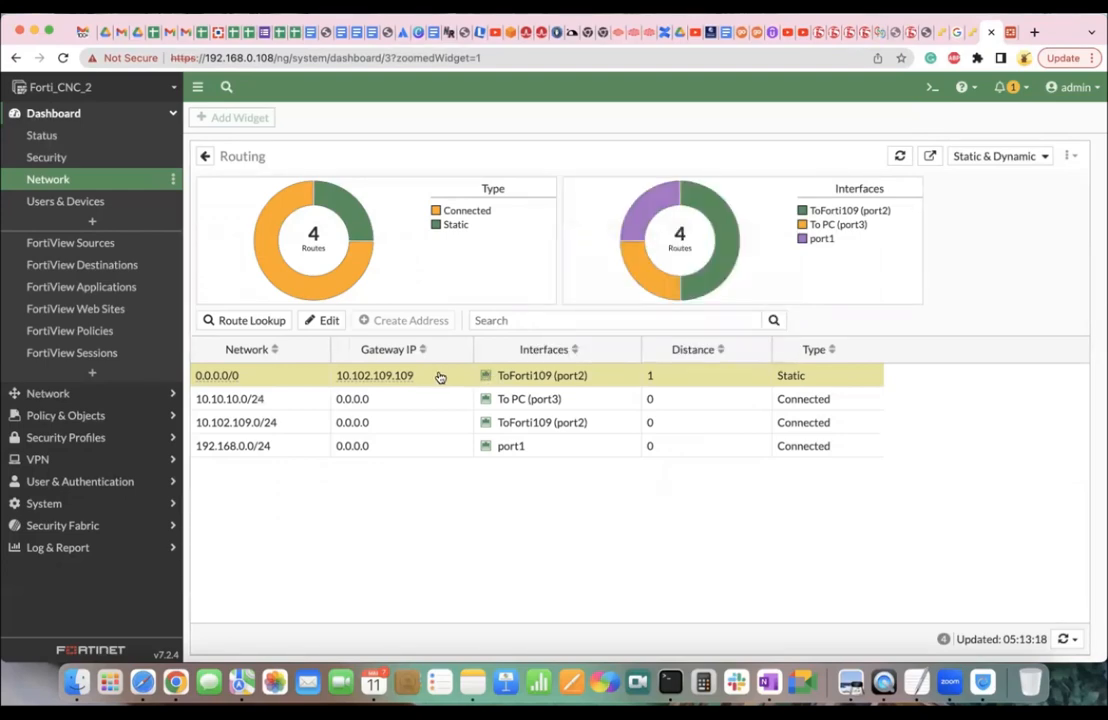
{"action": "mouse_move", "coordinate": [893, 243]}
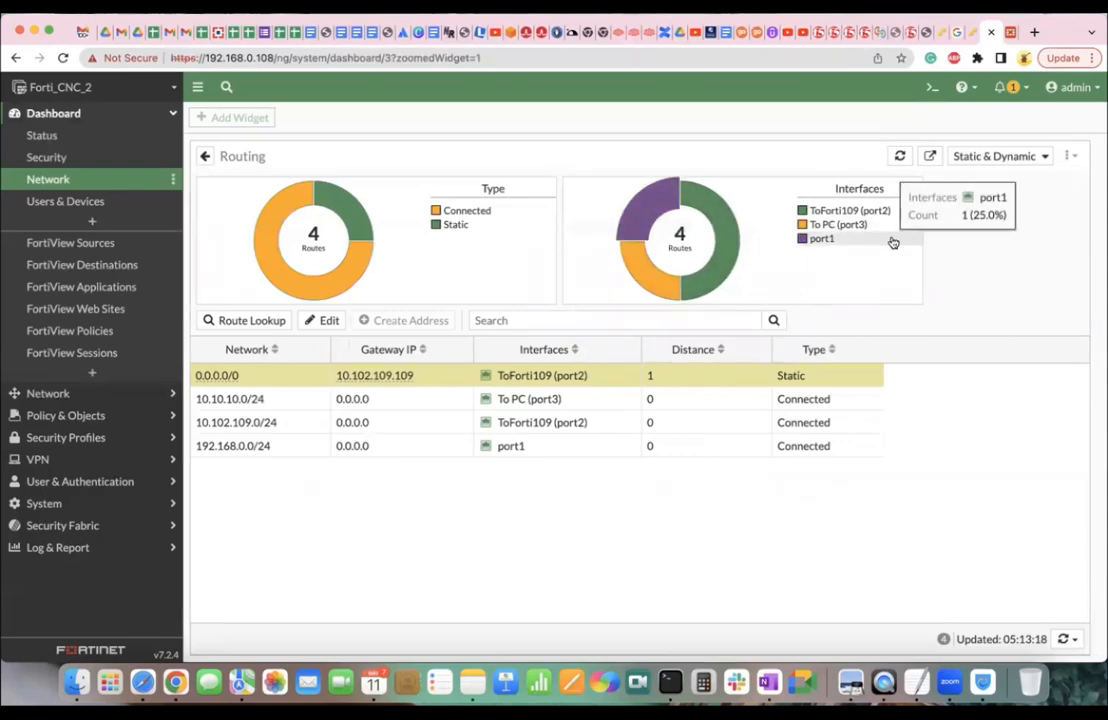
{"action": "key", "text": "ctrl+Right"}
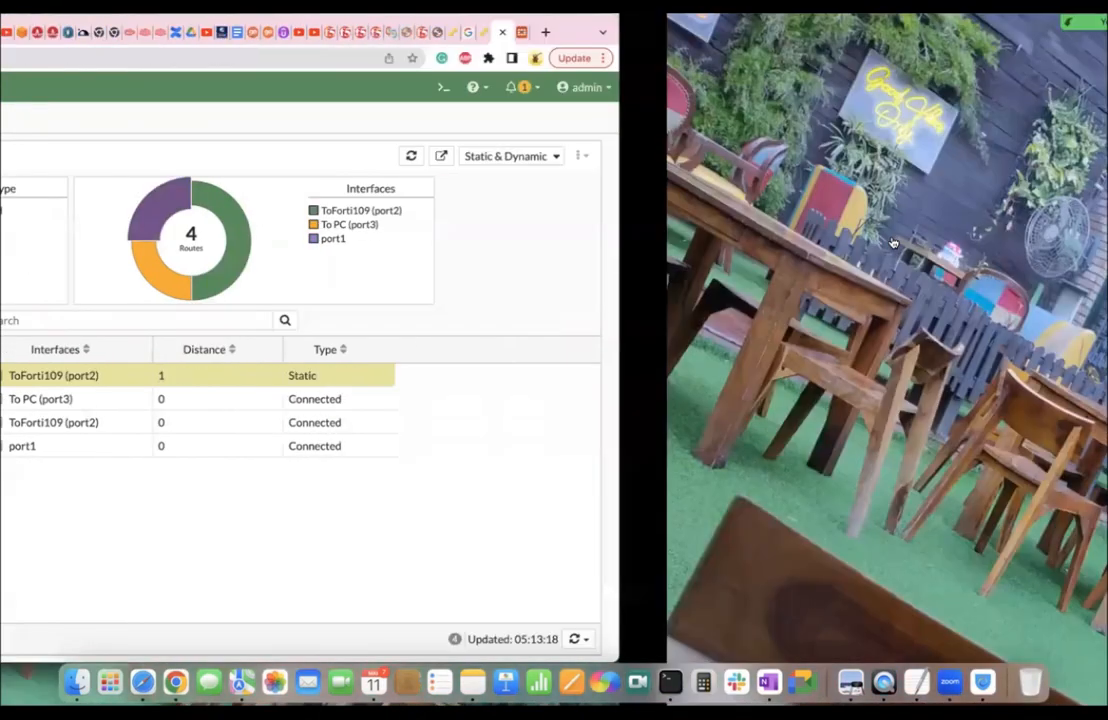
{"action": "key", "text": "ctrl+Left"}
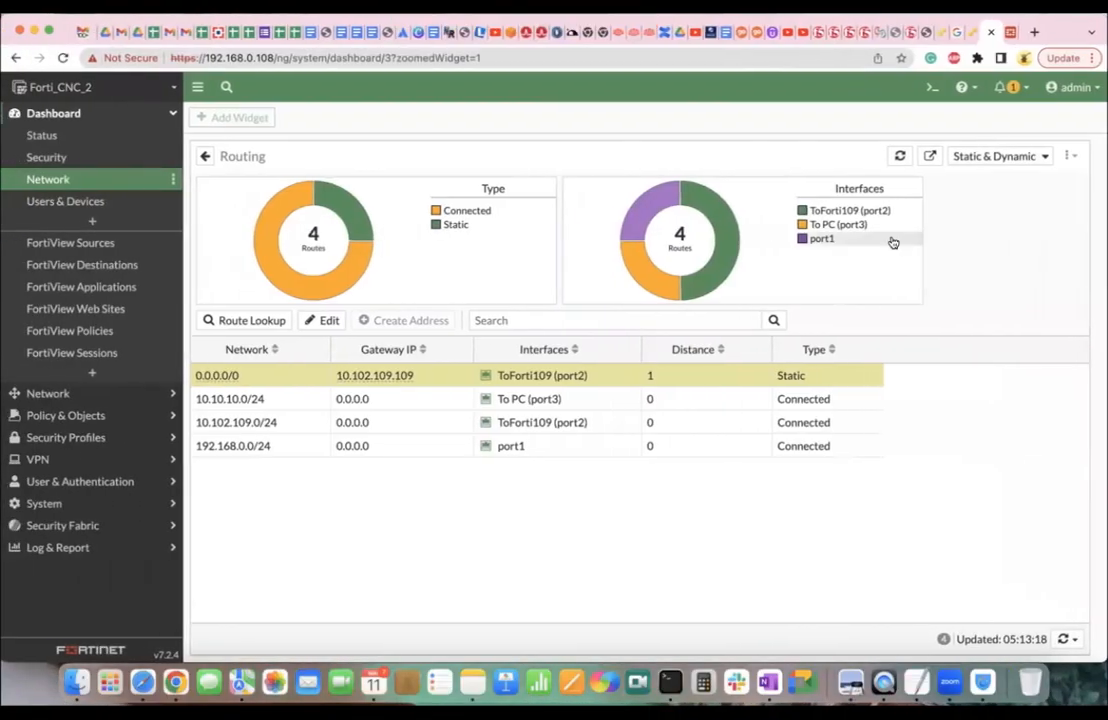
{"action": "key", "text": "ctrl+Right"}
{"action": "key", "text": "ctrl+Right"}
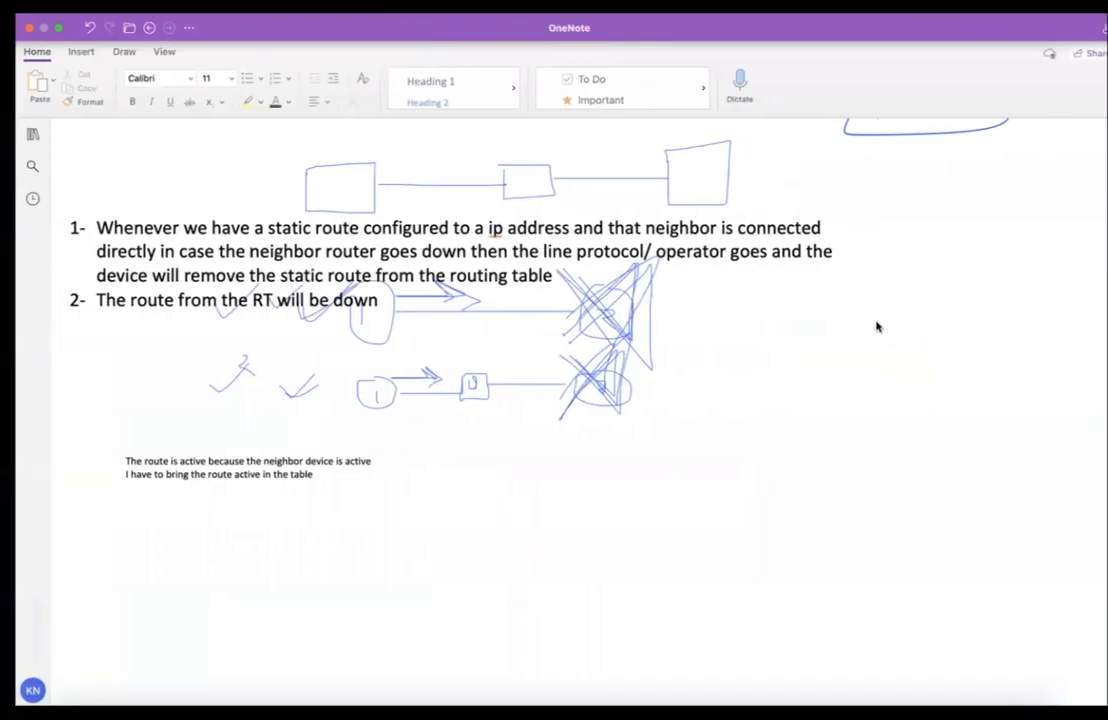
Set the existing route note text to font size 20.
{"action": "left_click", "coordinate": [308, 476]}
{"action": "key", "text": "super+a"}
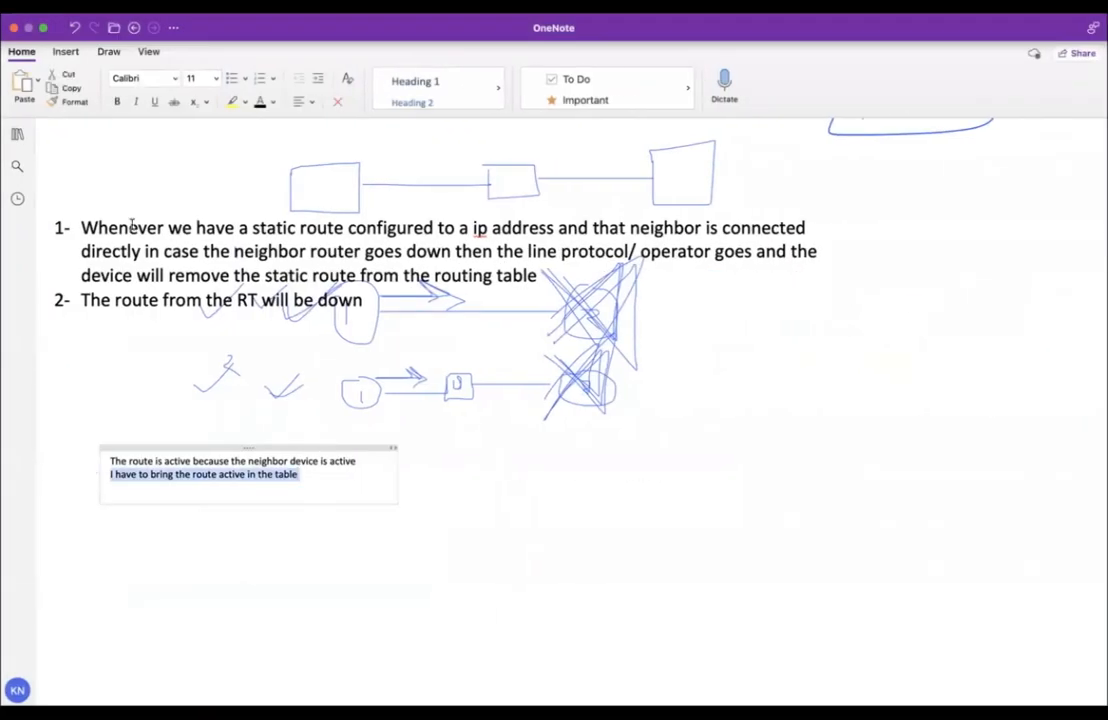
{"action": "key", "text": "super+a"}
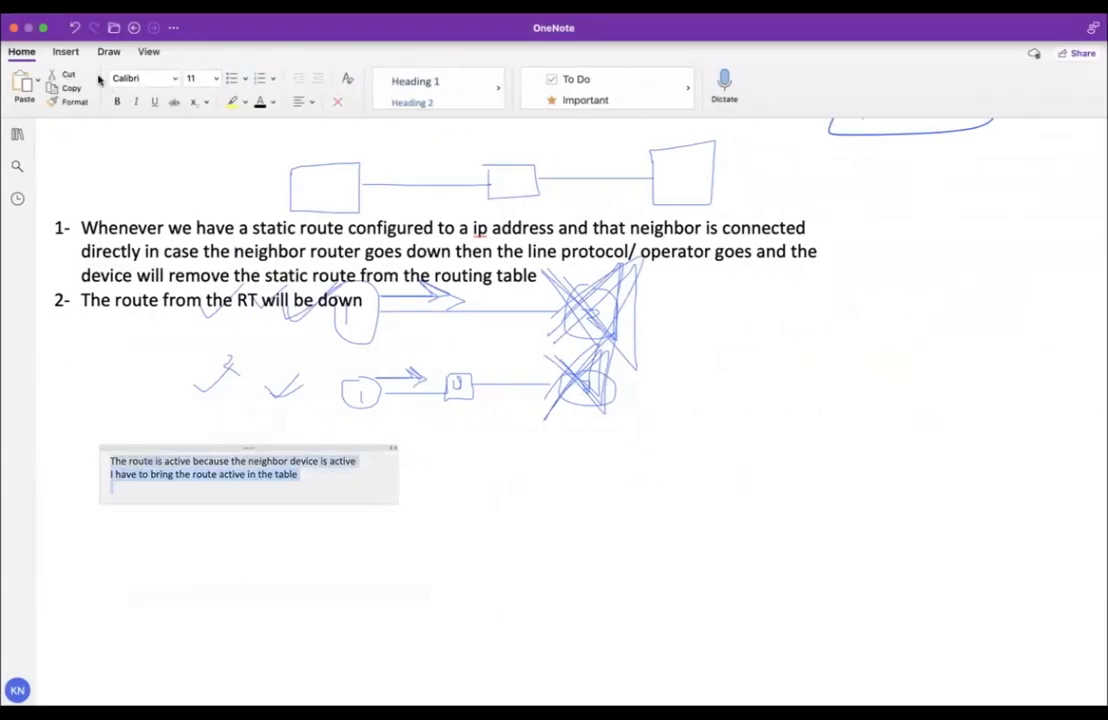
{"action": "left_click", "coordinate": [195, 77]}
{"action": "type", "text": "20"}
{"action": "key", "text": "Return"}
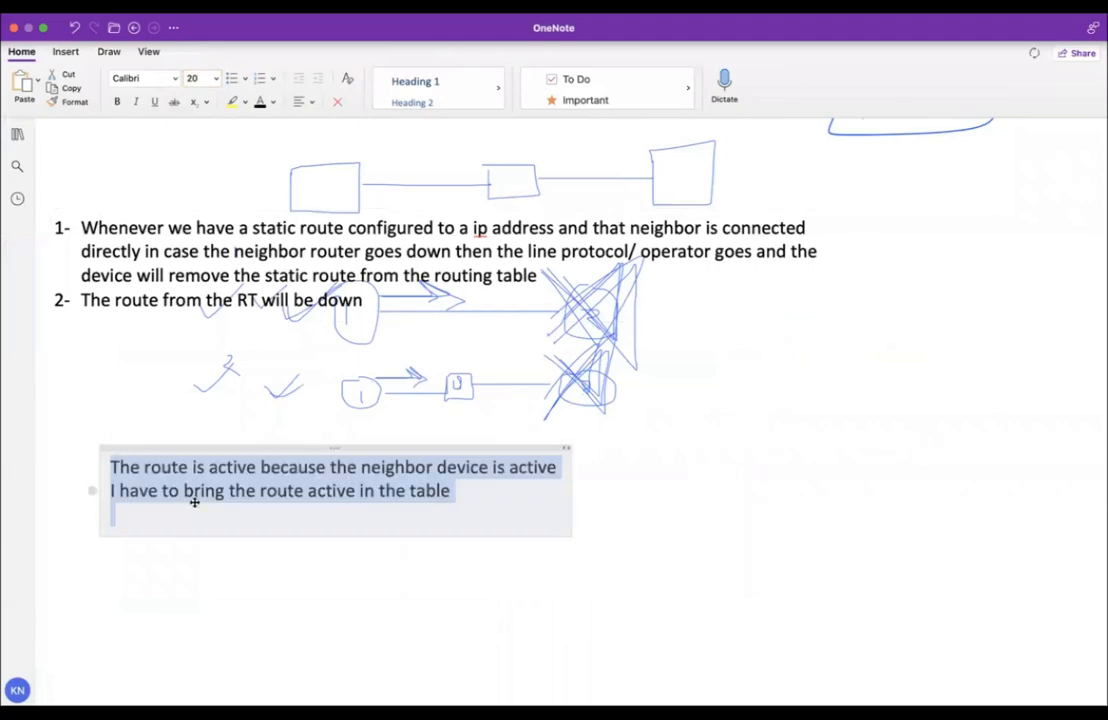
Add a 'Floating static route:-' line below and widen the note container.
{"action": "left_click", "coordinate": [170, 523]}
{"action": "key", "text": "Return"}
{"action": "type", "text": "Floati"}
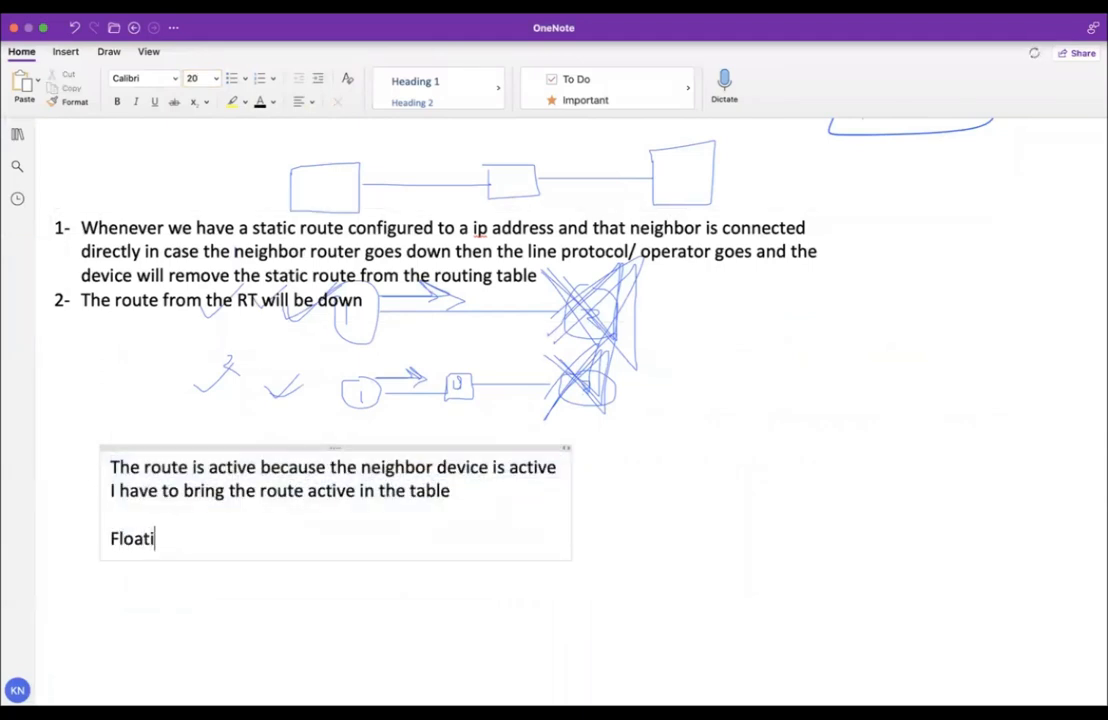
{"action": "type", "text": "ng static rotue"}
{"action": "key", "text": "BackSpace"}
{"action": "key", "text": "BackSpace"}
{"action": "type", "text": "ue:-"}
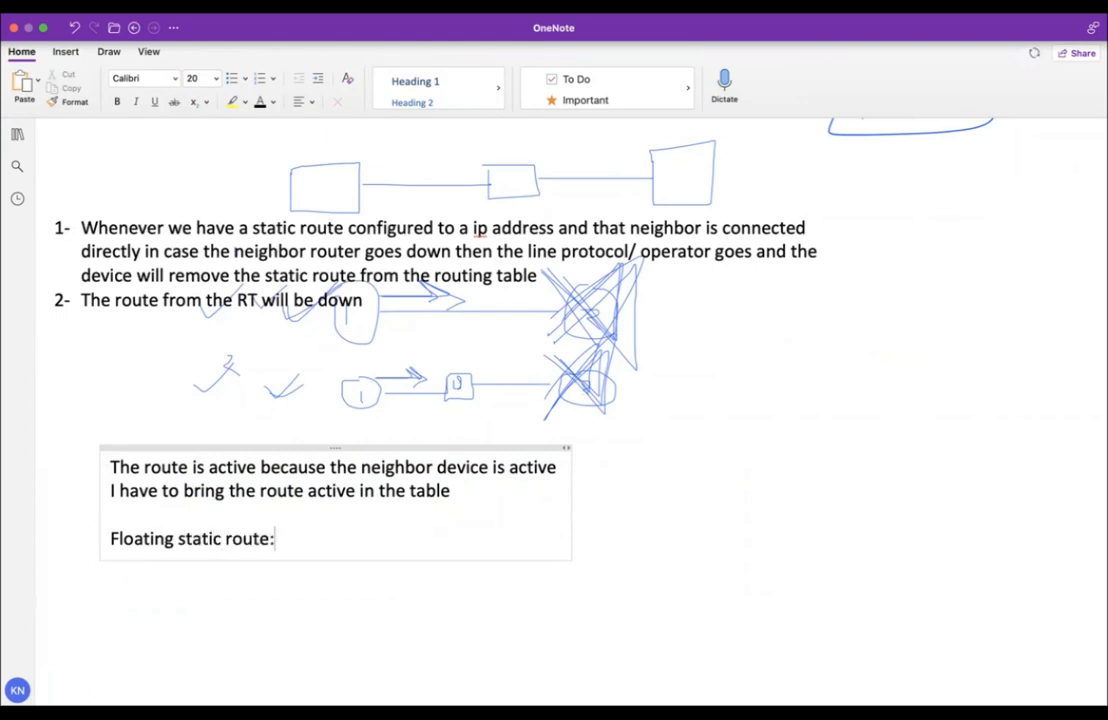
{"action": "left_click_drag", "start_coordinate": [250, 446], "coordinate": [208, 416]}
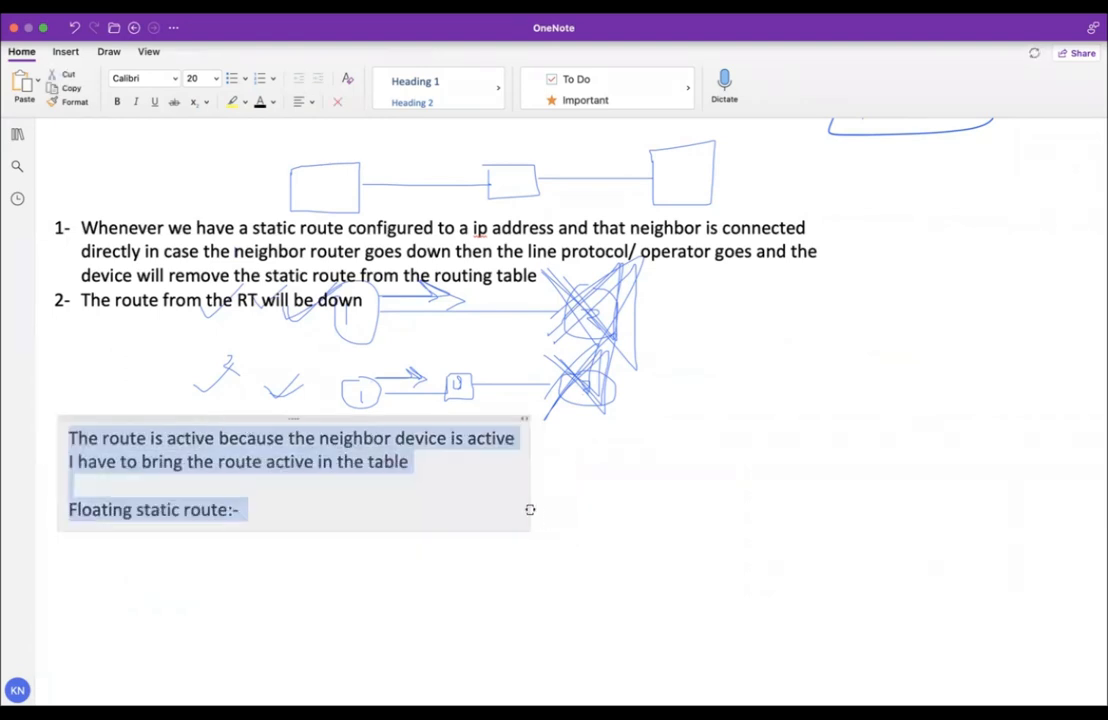
{"action": "left_click", "coordinate": [507, 502]}
{"action": "left_click_drag", "start_coordinate": [527, 497], "coordinate": [1046, 510]}
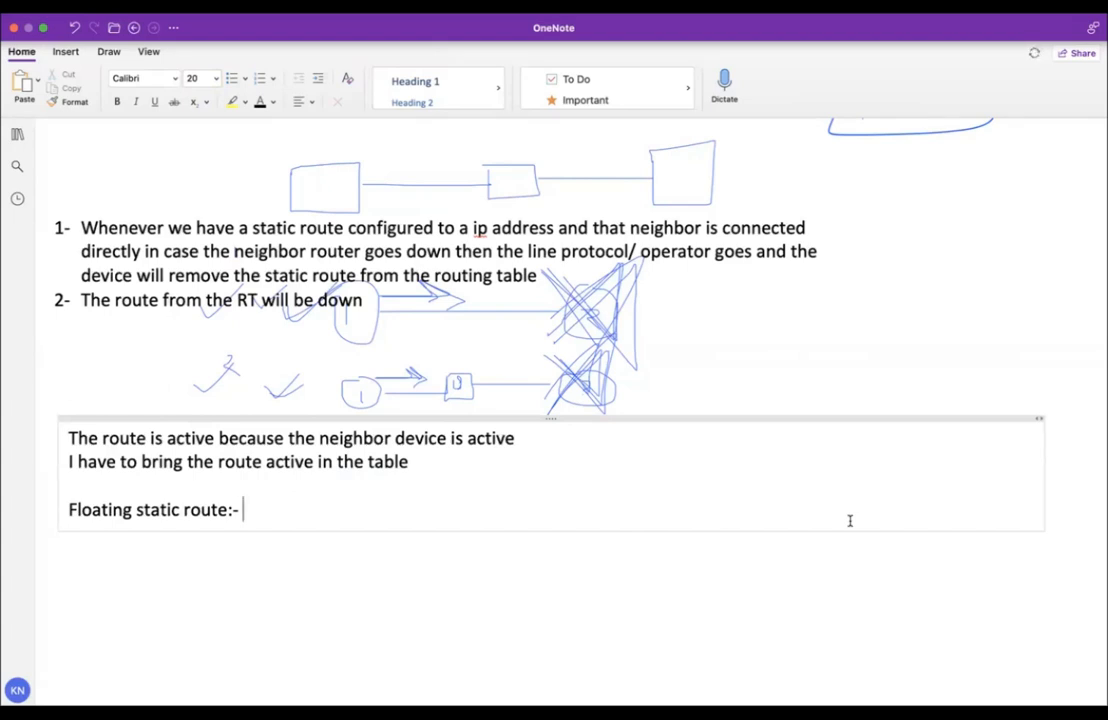
{"action": "key", "text": "Return"}
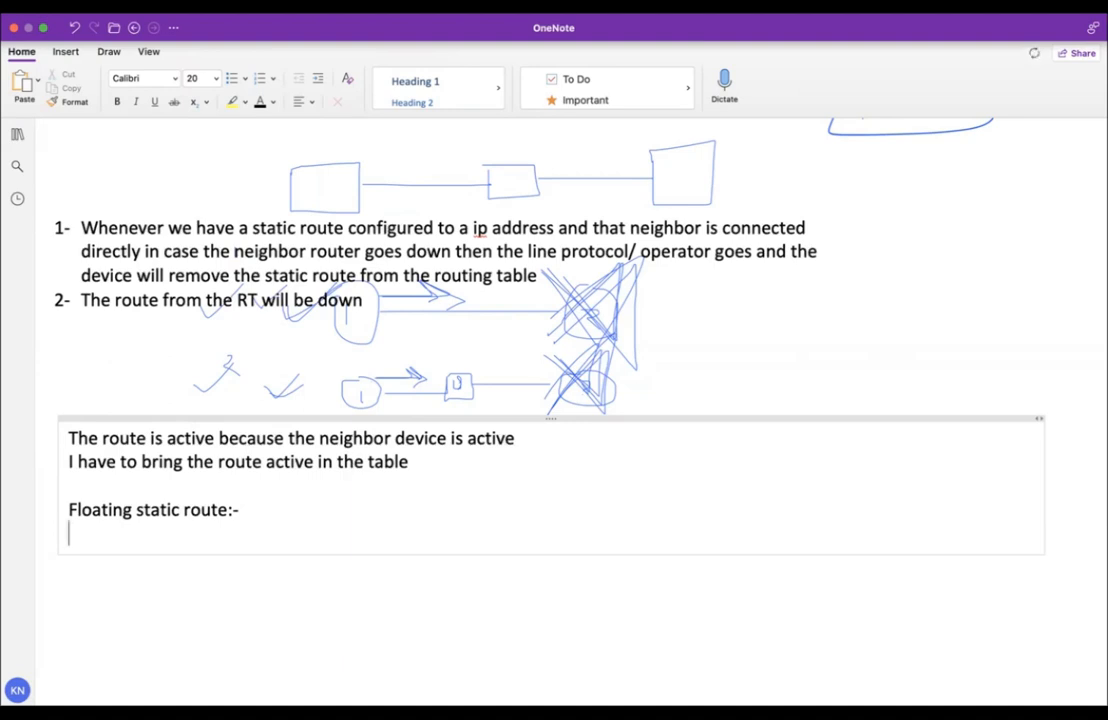
Type 'ip route 1.1.1.1 255.255.255.255 10.0.0.1' and the same route via 10.0.0.2.
{"action": "type", "text": "ip"}
{"action": "key", "text": "BackSpace"}
{"action": "key", "text": "BackSpace"}
{"action": "type", "text": "ip route 1.1.1.1 255"}
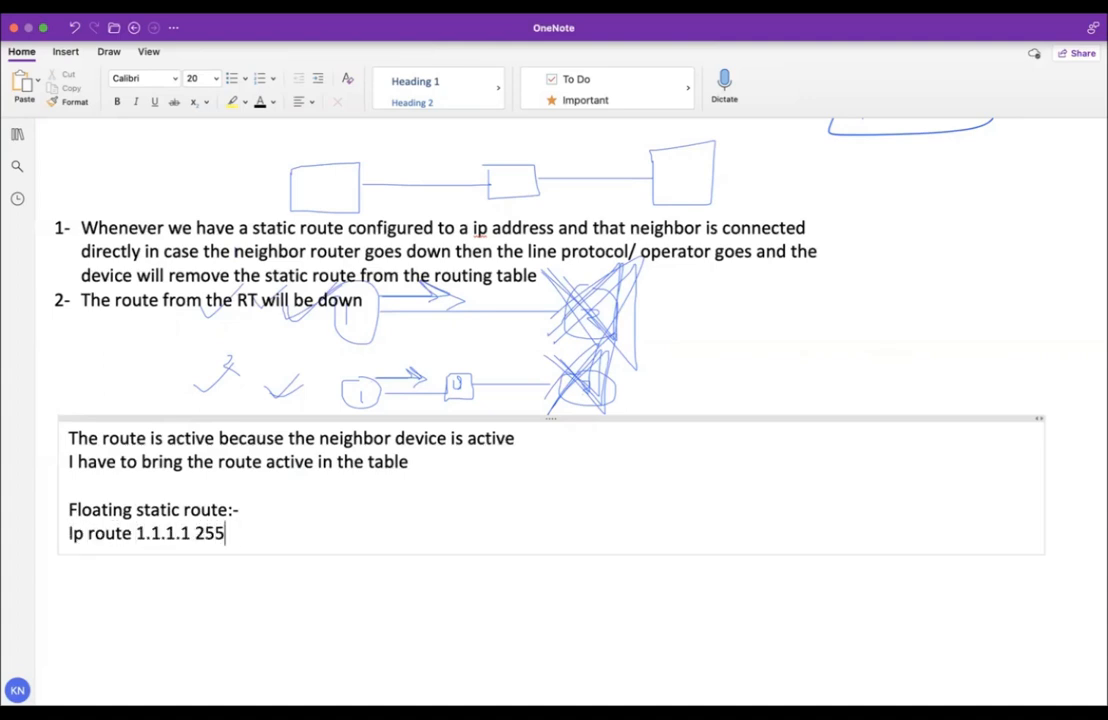
{"action": "type", "text": ".255.255.255 10.0"}
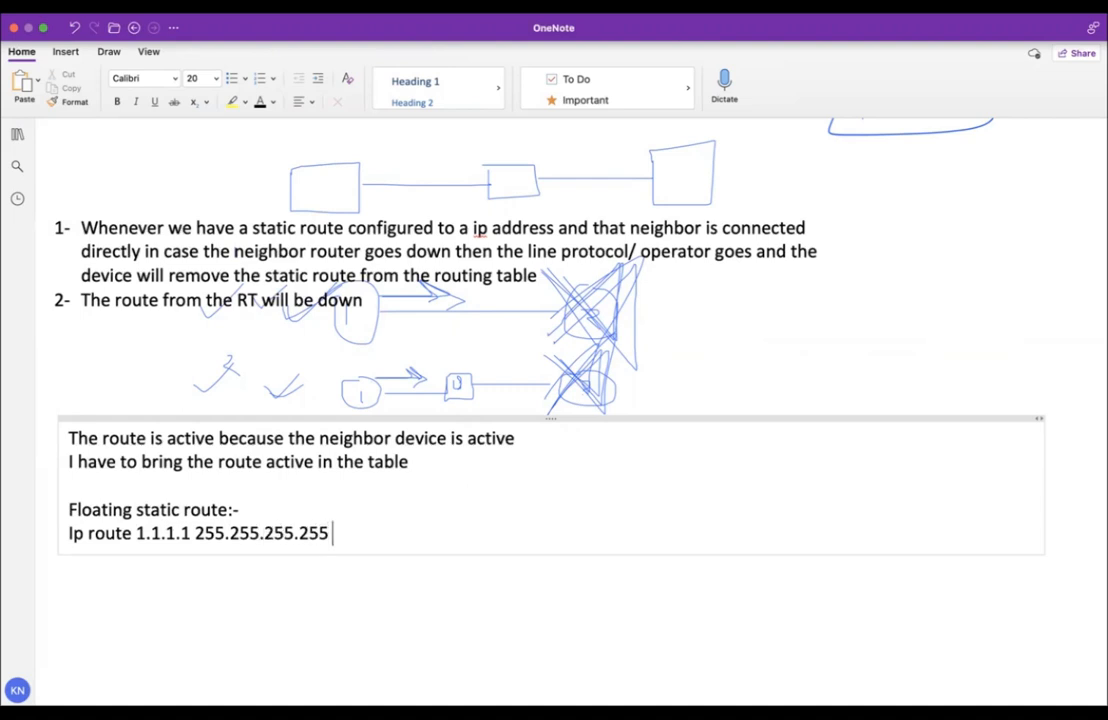
{"action": "type", "text": ".0.1"}
{"action": "key", "text": "Return"}
{"action": "type", "text": "Ip route 1.1.1.1 25"}
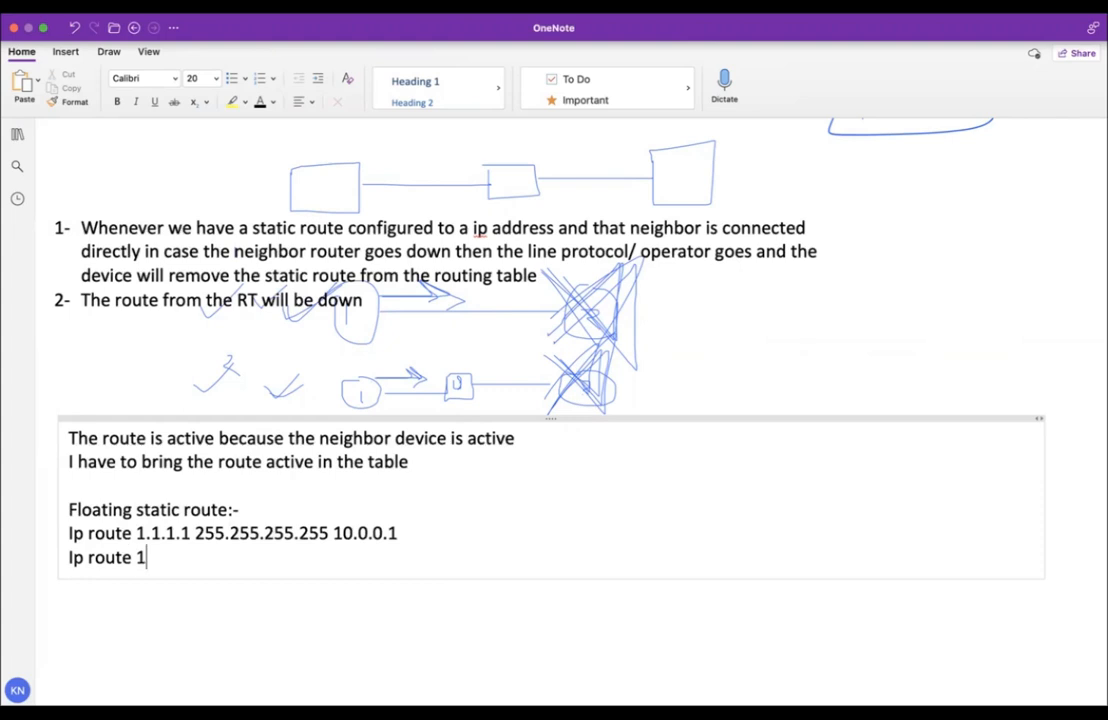
{"action": "type", "text": "5.25"}
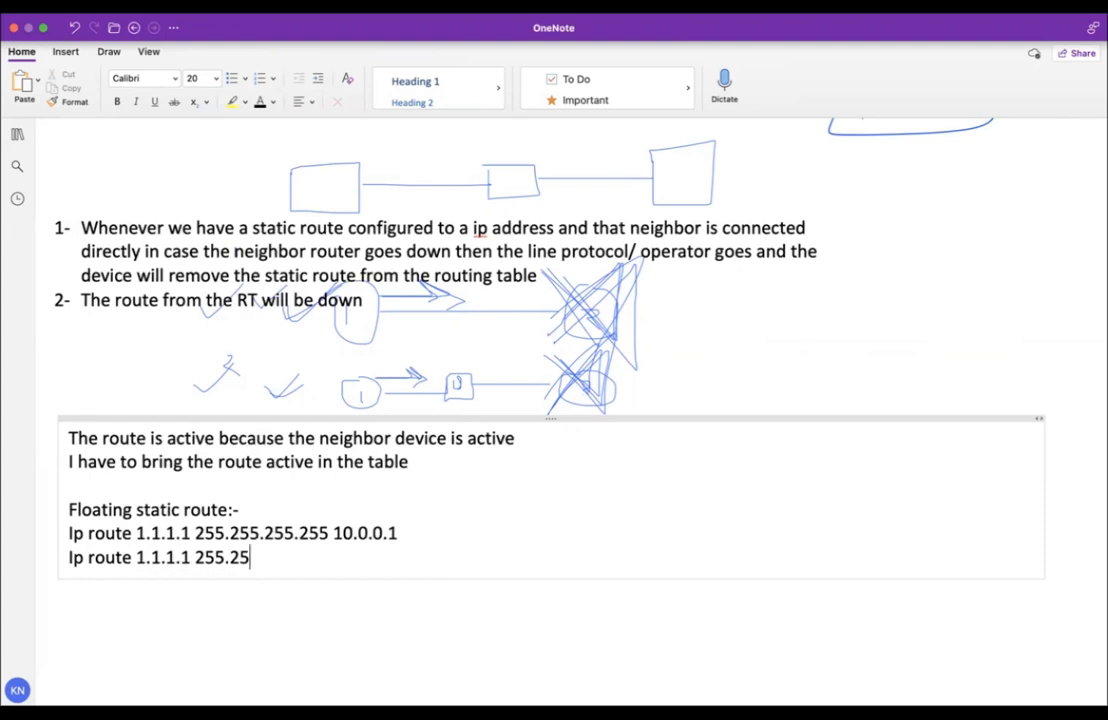
{"action": "type", "text": "5.255.255 10.0.0.2"}
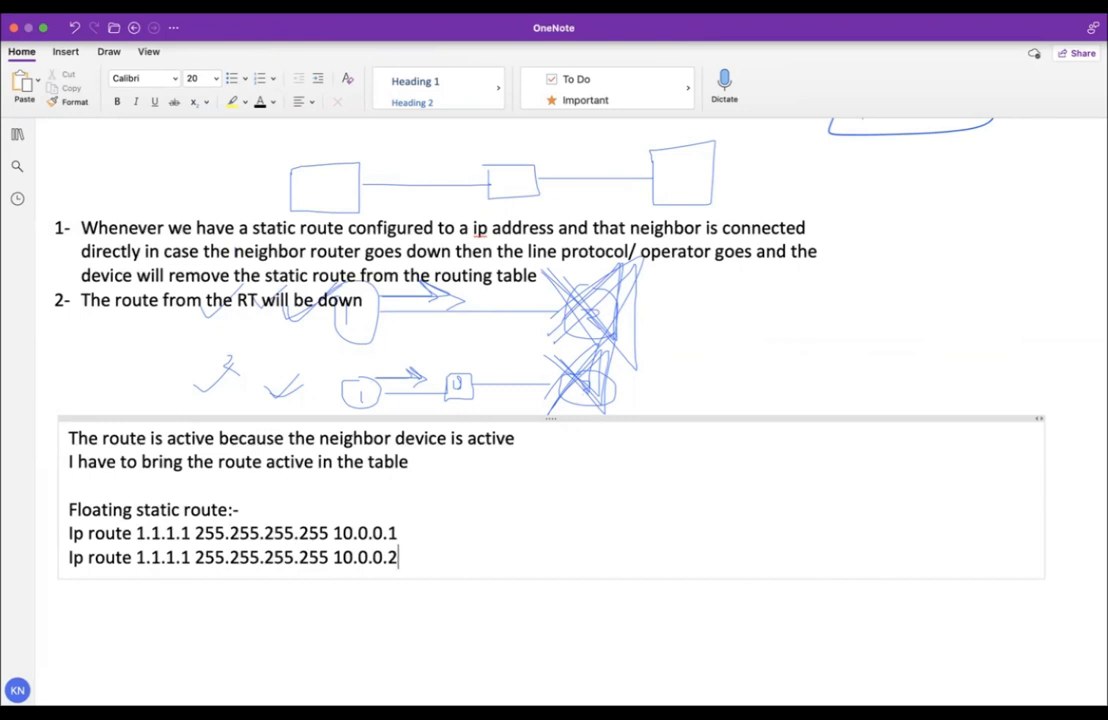
{"action": "key", "text": "shift+Up"}
{"action": "key", "text": "shift+Up"}
{"action": "key", "text": "Right"}
{"action": "key", "text": "Return"}
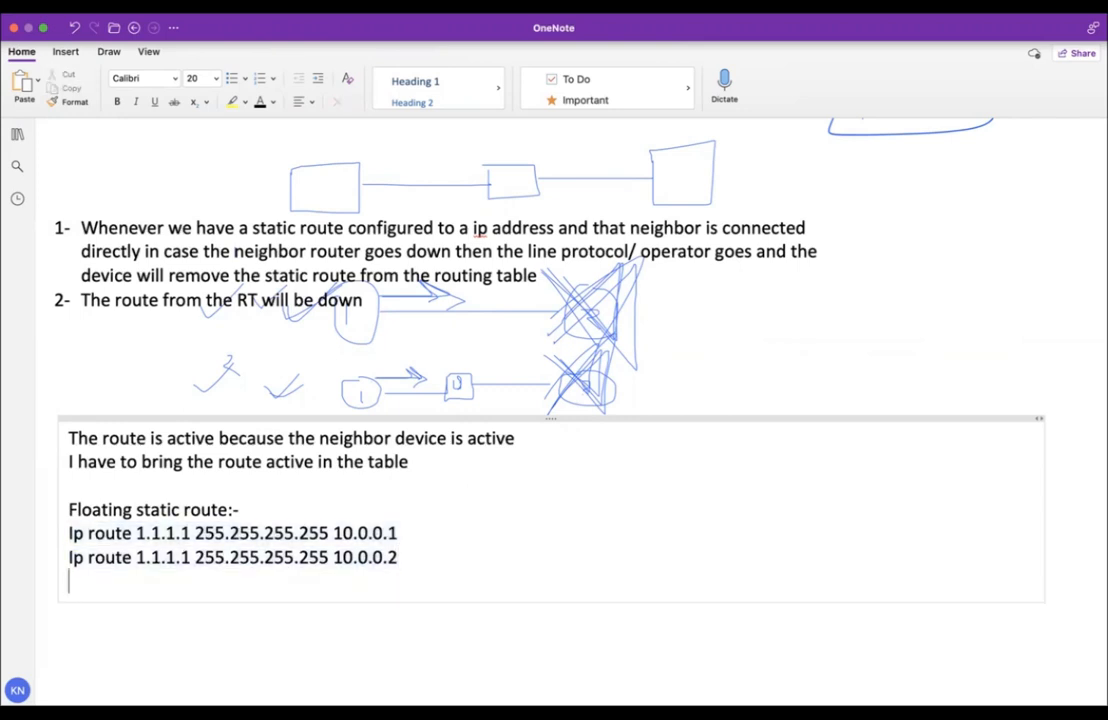
Add an RT section listing 1.1.1.1 with next hops 10.0.0.01 and 10.0.0.02.
{"action": "key", "text": "Return"}
{"action": "type", "text": "RT"}
{"action": "key", "text": "Return"}
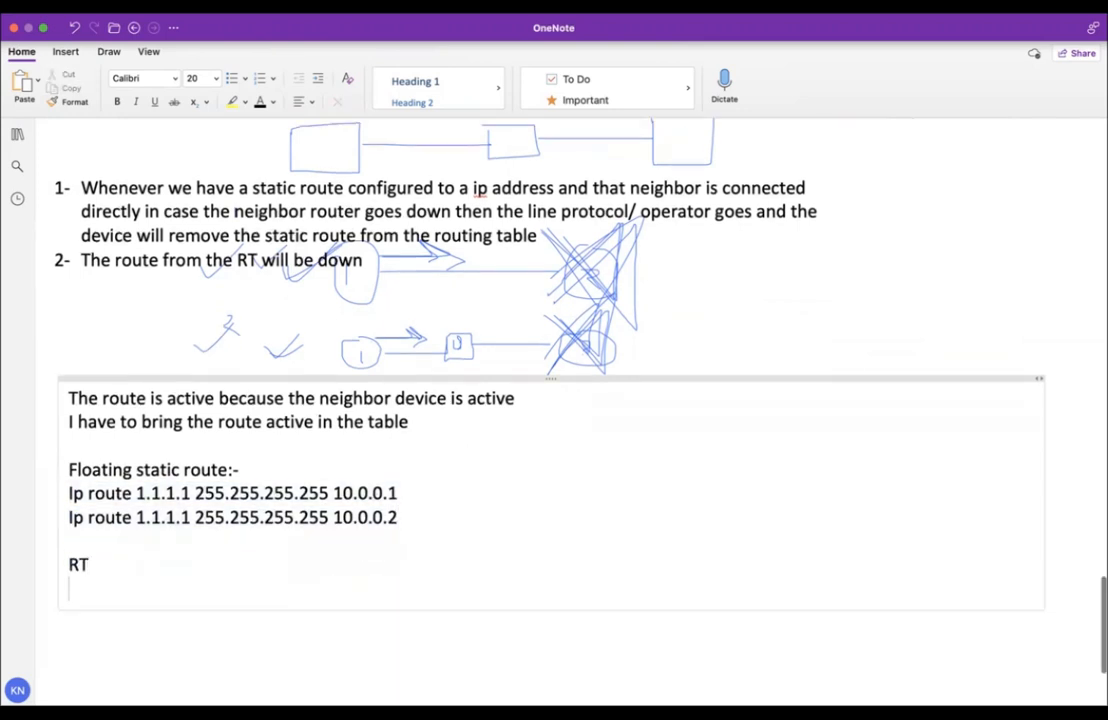
{"action": "type", "text": "1.1.11."}
{"action": "key", "text": "BackSpace"}
{"action": "key", "text": "BackSpace"}
{"action": "type", "text": ".1.   10.0.0.01"}
{"action": "key", "text": "Return"}
{"action": "key", "text": "Tab"}
{"action": "type", "text": "10.0.0.02"}
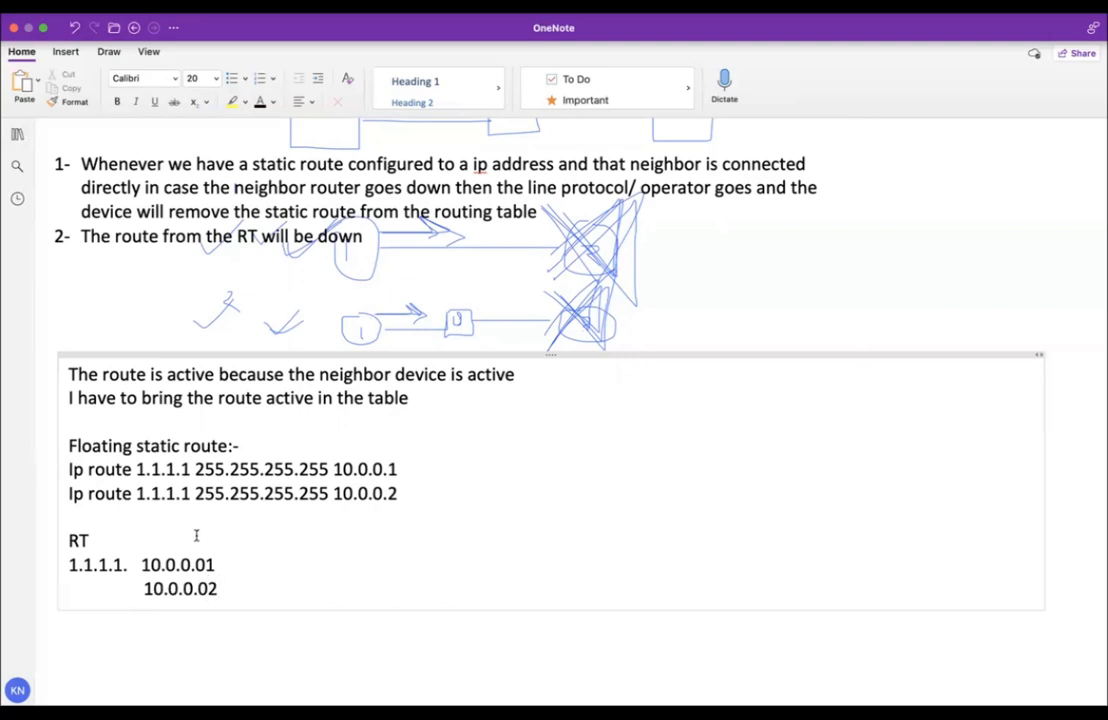
Align the RT next hops and append distance 10 to the second route.
{"action": "left_click", "coordinate": [128, 566]}
{"action": "key", "text": "BackSpace"}
{"action": "left_click", "coordinate": [140, 588]}
{"action": "key", "text": "BackSpace"}
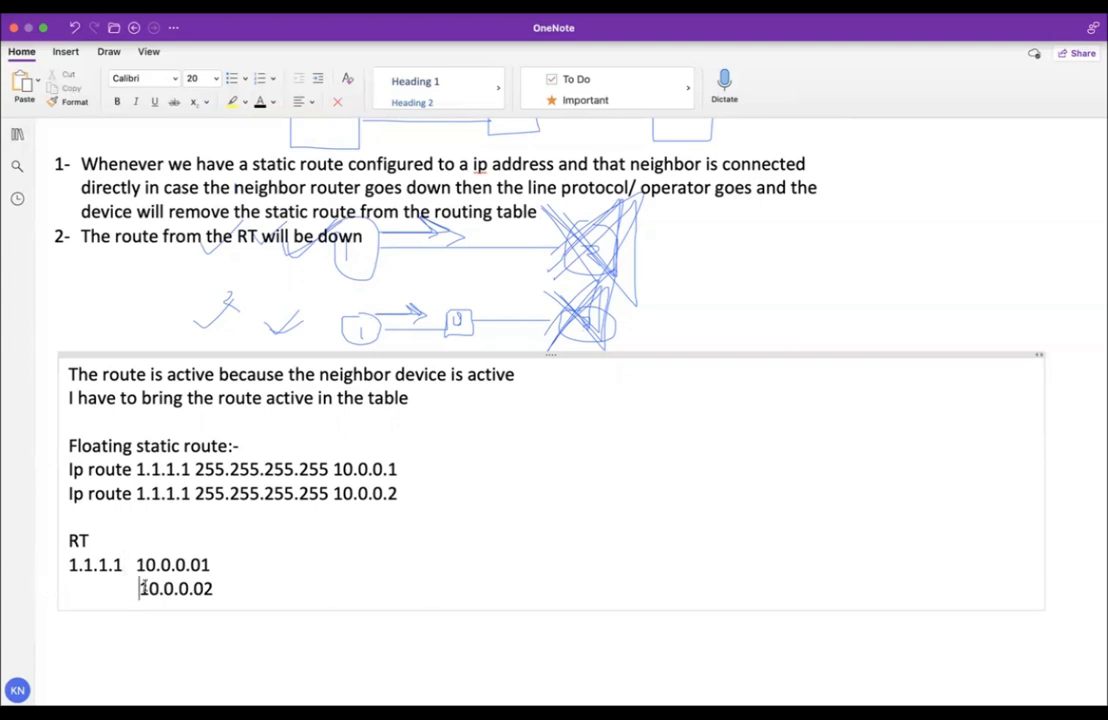
{"action": "key", "text": "BackSpace"}
{"action": "left_click", "coordinate": [230, 587]}
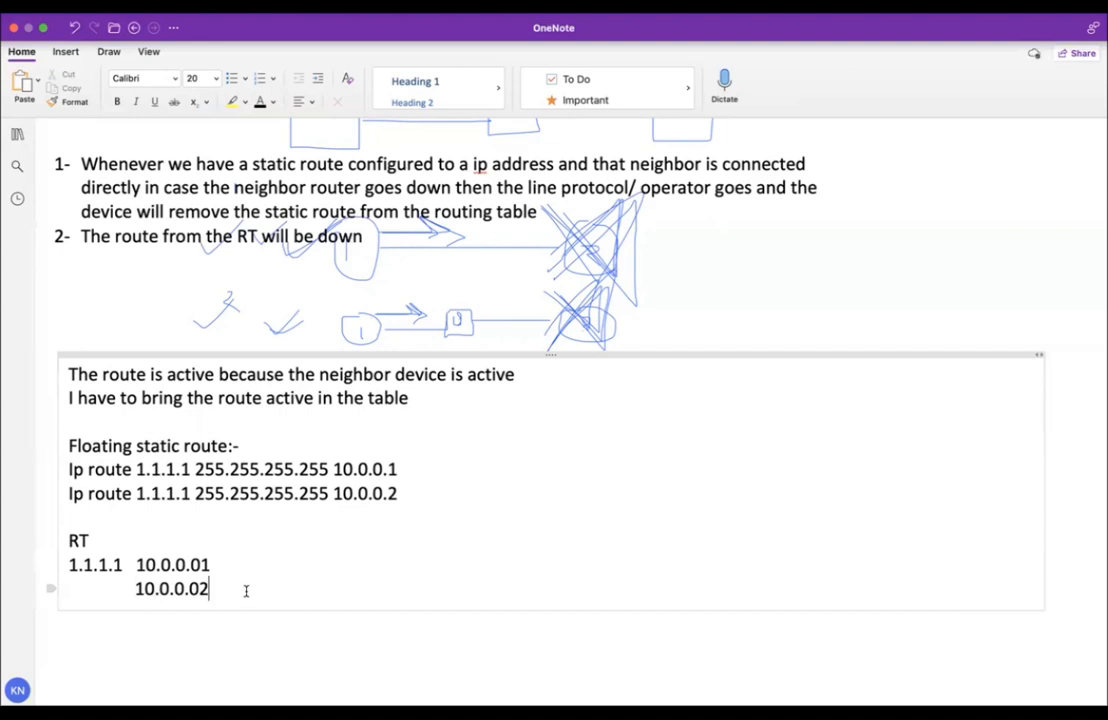
{"action": "left_click", "coordinate": [401, 491]}
{"action": "type", "text": "10"}
Replace the RT entries with a single line '1.1.1.1 10.0.0.01'.
{"action": "left_click_drag", "start_coordinate": [212, 590], "coordinate": [66, 563]}
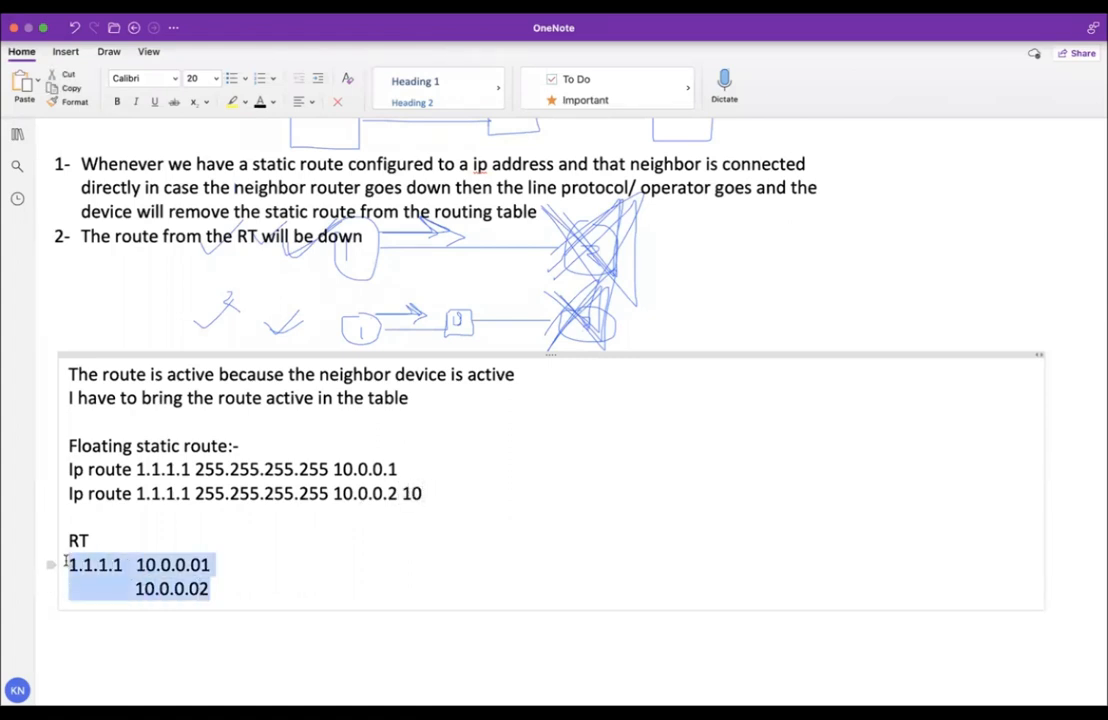
{"action": "key", "text": "BackSpace"}
{"action": "key", "text": "BackSpace"}
{"action": "key", "text": "Return"}
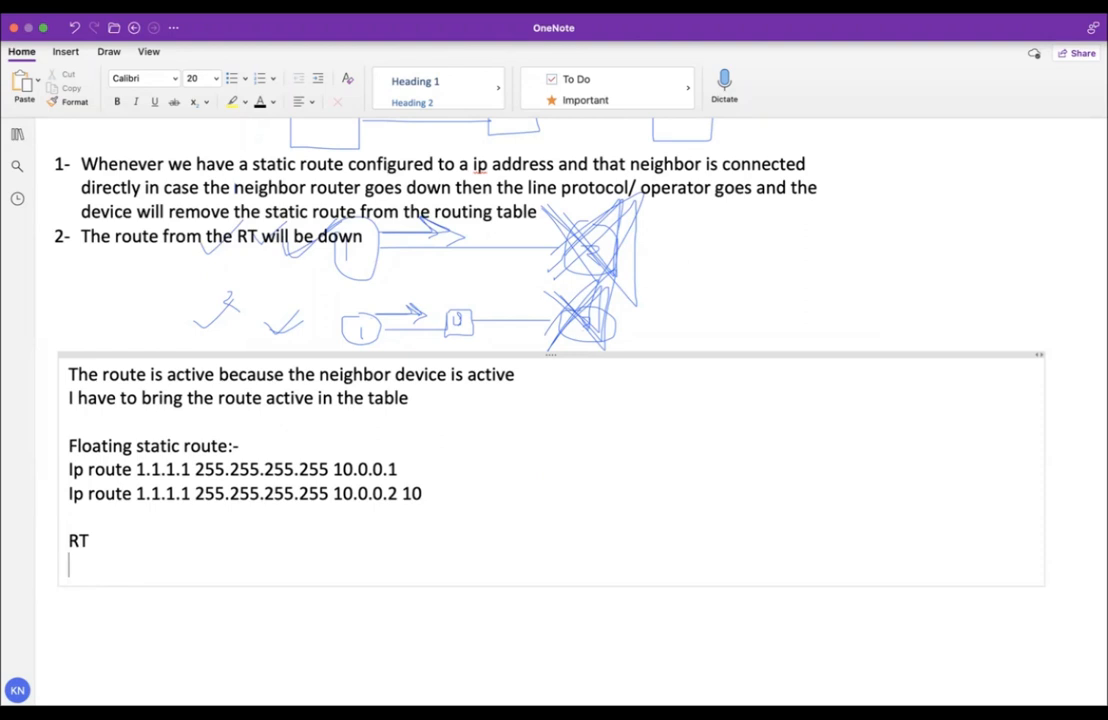
{"action": "type", "text": "1.1.1.1 10.0.0.01"}
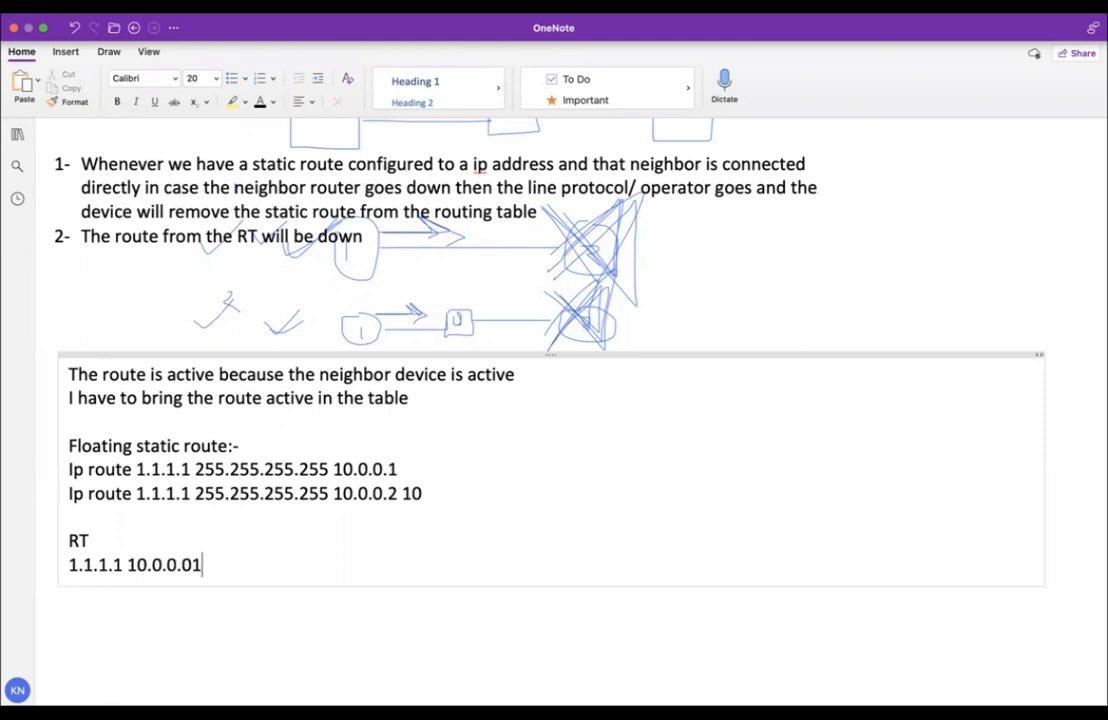
Highlight parts of the two ip route lines to compare their next hops.
{"action": "left_click_drag", "start_coordinate": [398, 469], "coordinate": [136, 469]}
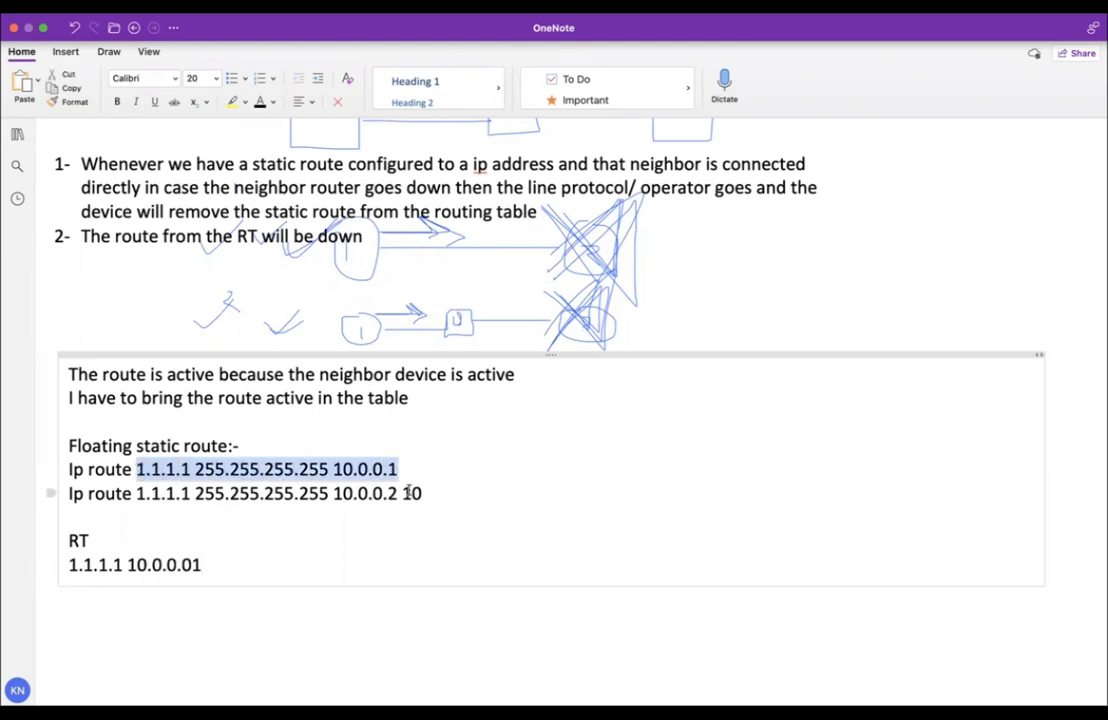
{"action": "left_click_drag", "start_coordinate": [430, 494], "coordinate": [70, 494]}
{"action": "left_click", "coordinate": [334, 469]}
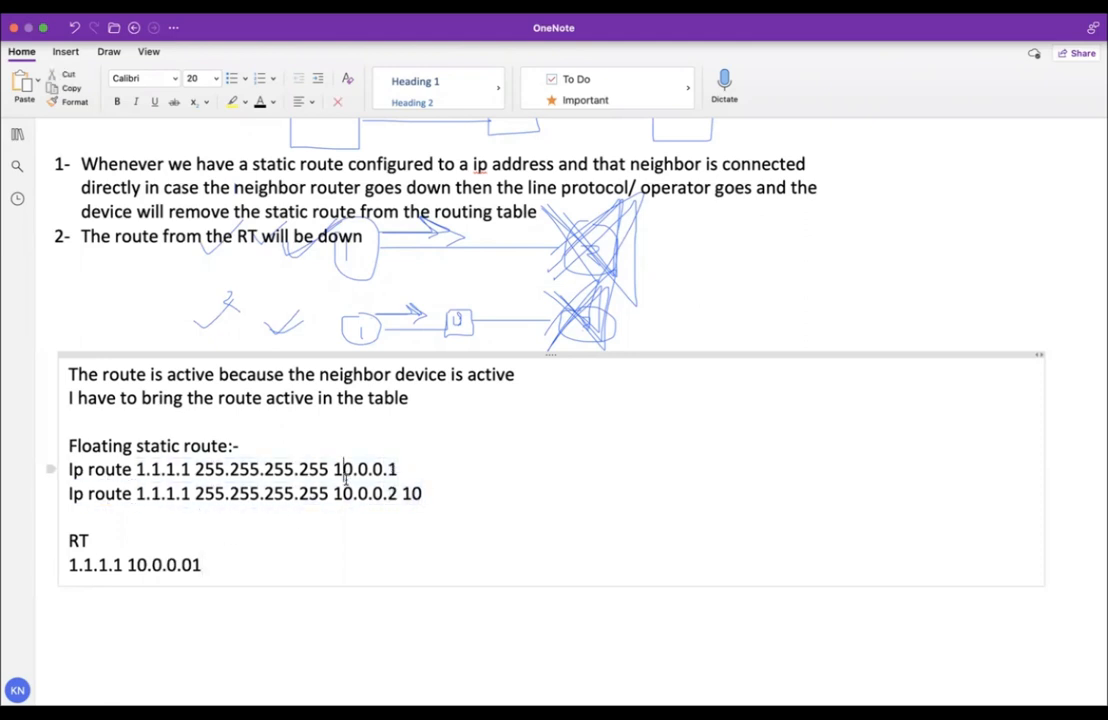
{"action": "left_click_drag", "start_coordinate": [400, 469], "coordinate": [71, 468]}
{"action": "left_click_drag", "start_coordinate": [398, 469], "coordinate": [151, 469]}
{"action": "left_click", "coordinate": [334, 469]}
{"action": "left_click", "coordinate": [422, 493]}
{"action": "left_click_drag", "start_coordinate": [413, 492], "coordinate": [114, 492]}
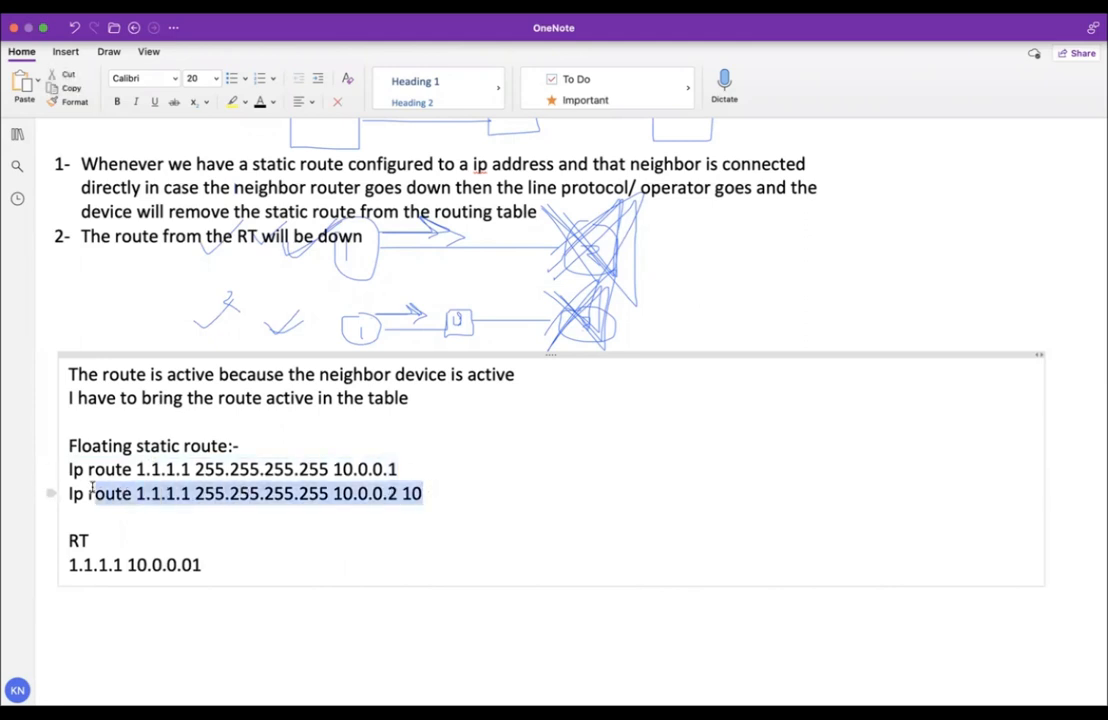
Delete the stray 1 so the RT entry reads 1.1.1.1 10.0.0.2.
{"action": "left_click", "coordinate": [205, 564]}
{"action": "key", "text": "BackSpace"}
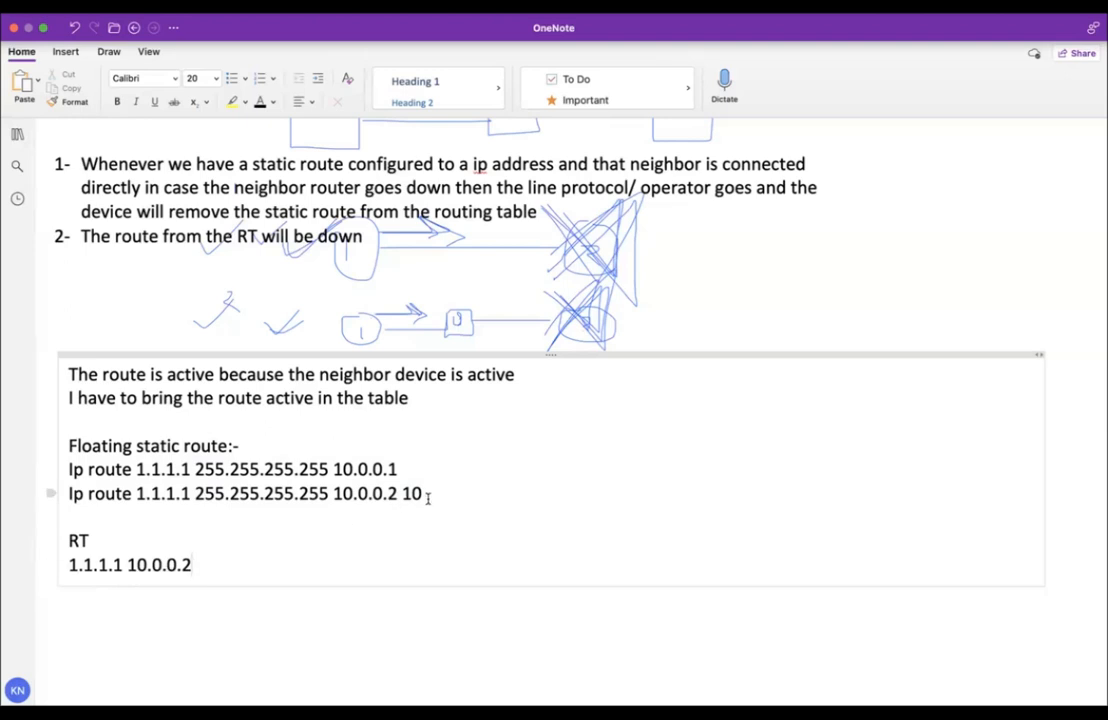
{"action": "left_click_drag", "start_coordinate": [428, 494], "coordinate": [54, 496]}
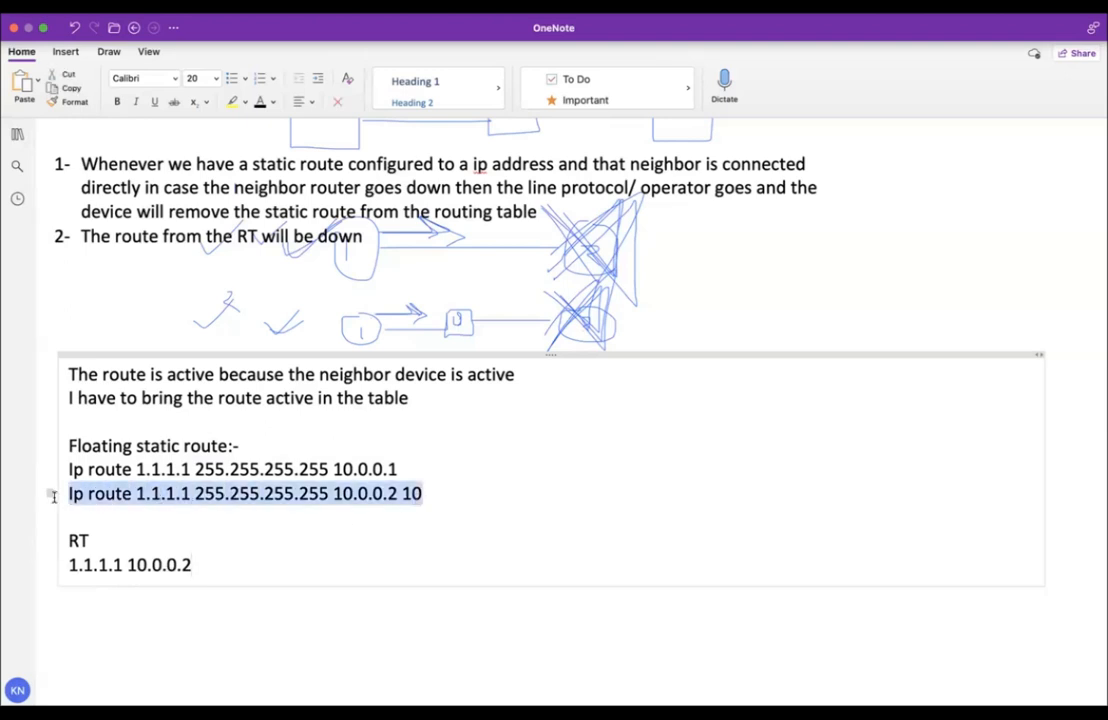
{"action": "left_click", "coordinate": [199, 517]}
{"action": "left_click_drag", "start_coordinate": [422, 492], "coordinate": [64, 492]}
{"action": "left_click_drag", "start_coordinate": [397, 468], "coordinate": [389, 468]}
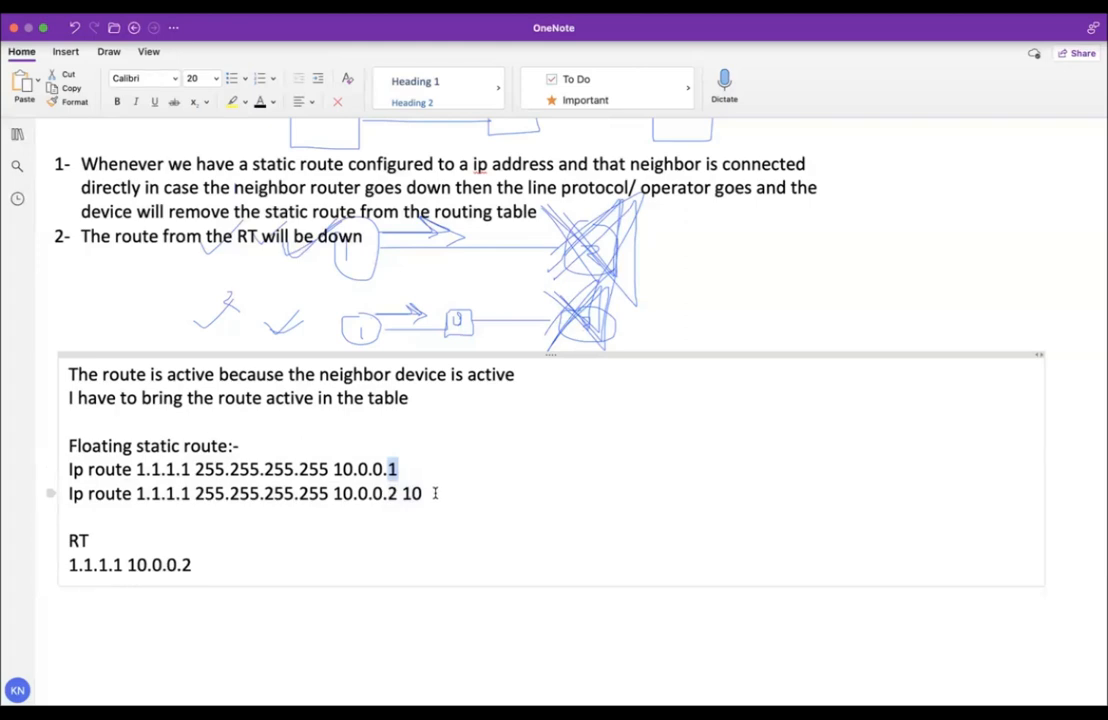
{"action": "key", "text": "ctrl+Left"}
{"action": "key", "text": "ctrl+Left"}
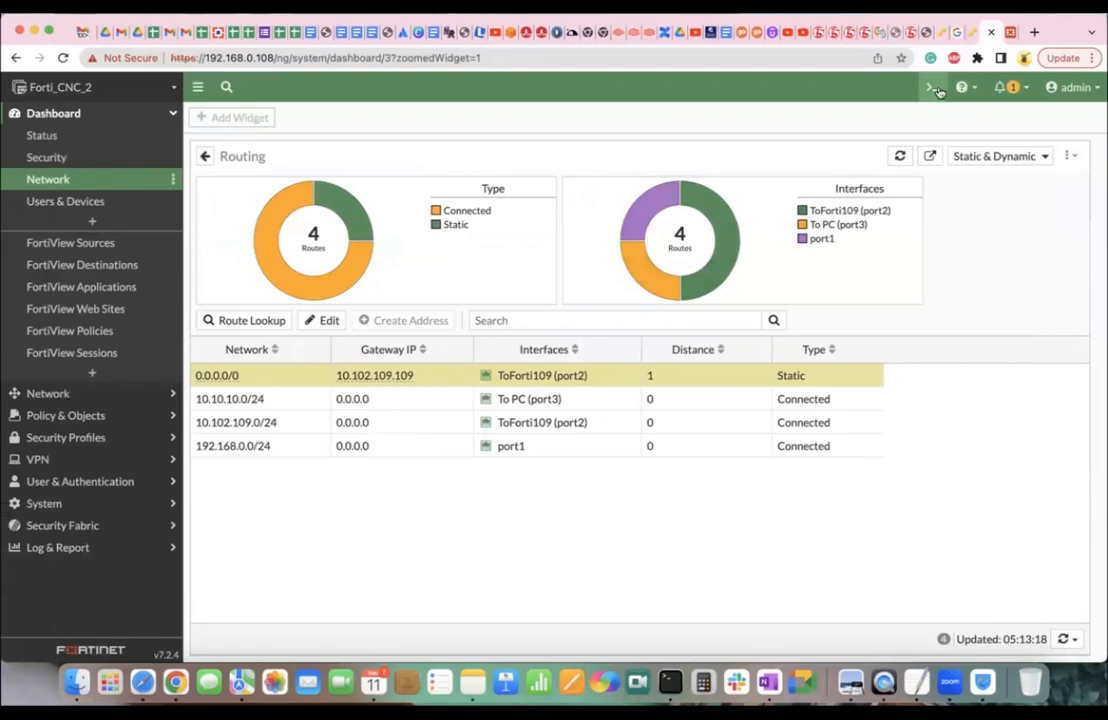
In the CLI console, show the full routing table with get router info routing-table all, then its details.
{"action": "left_click", "coordinate": [926, 87]}
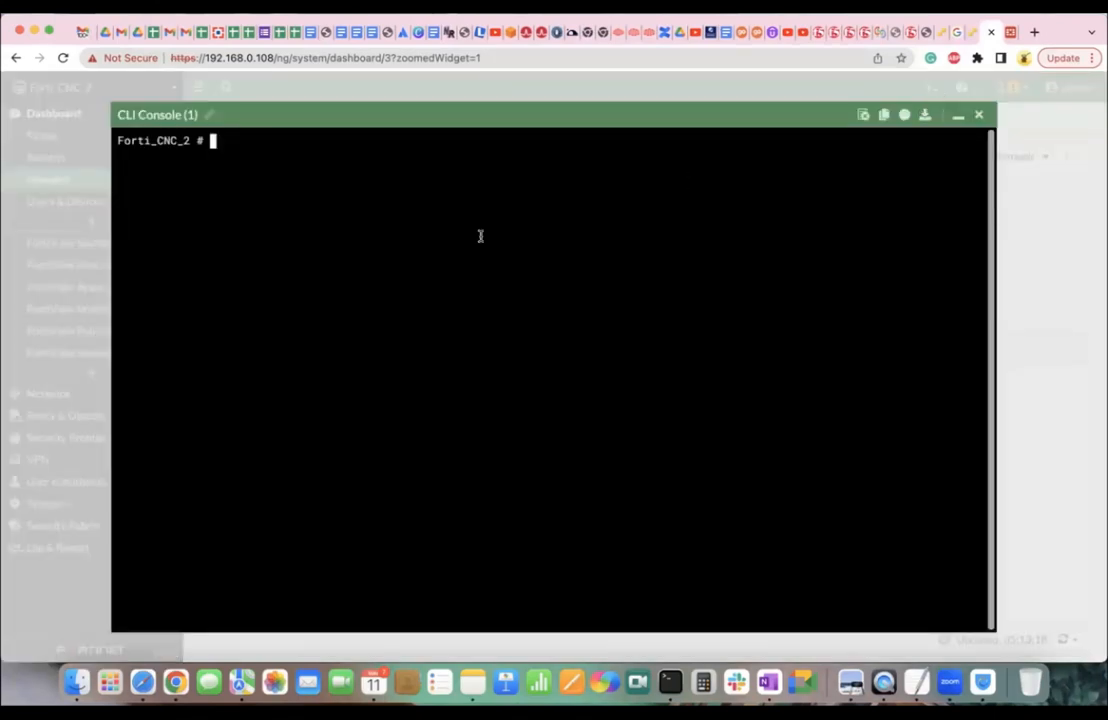
{"action": "type", "text": "get router "}
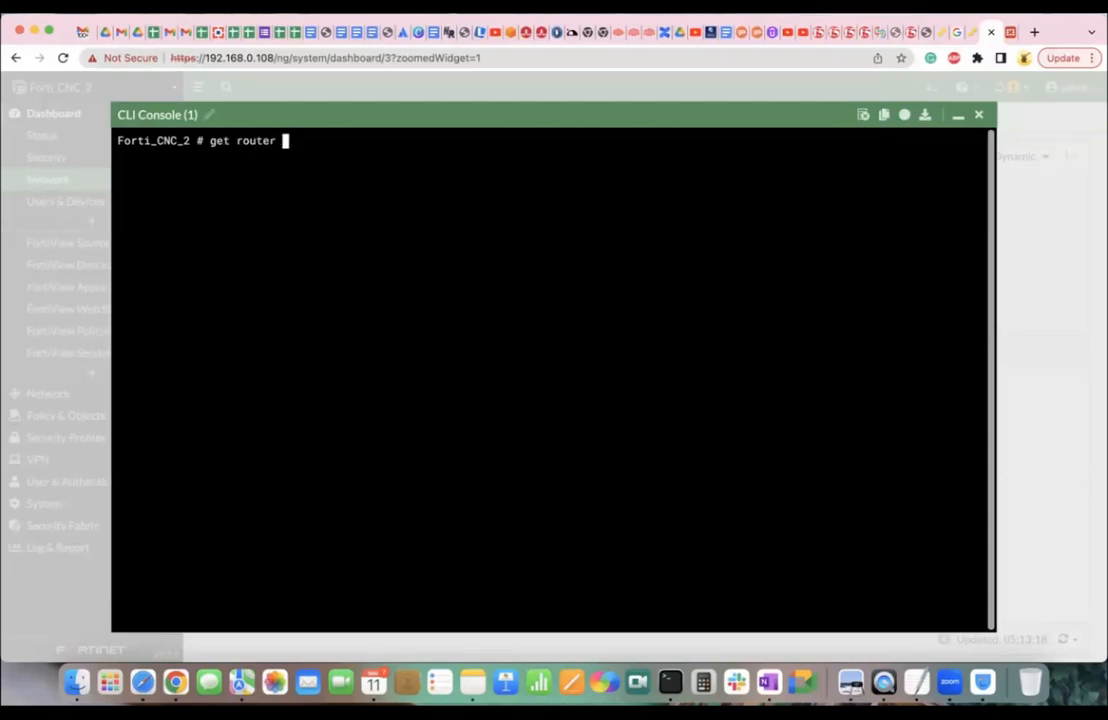
{"action": "type", "text": "info routing-table all"}
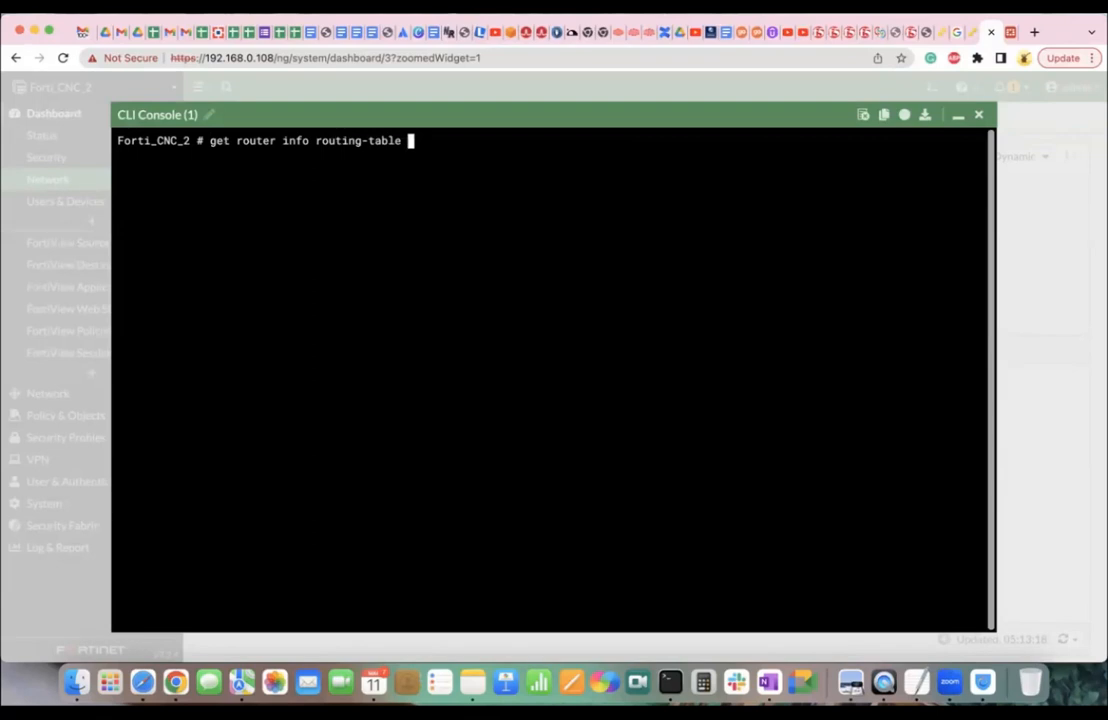
{"action": "key", "text": "Return"}
{"action": "key", "text": "Up"}
{"action": "type", "text": "vrf"}
{"action": "key", "text": "BackSpace"}
{"action": "key", "text": "BackSpace"}
{"action": "key", "text": "BackSpace"}
{"action": "key", "text": "BackSpace"}
{"action": "type", "text": "?"}
{"action": "key", "text": "BackSpace"}
{"action": "key", "text": "BackSpace"}
{"action": "key", "text": "BackSpace"}
{"action": "key", "text": "BackSpace"}
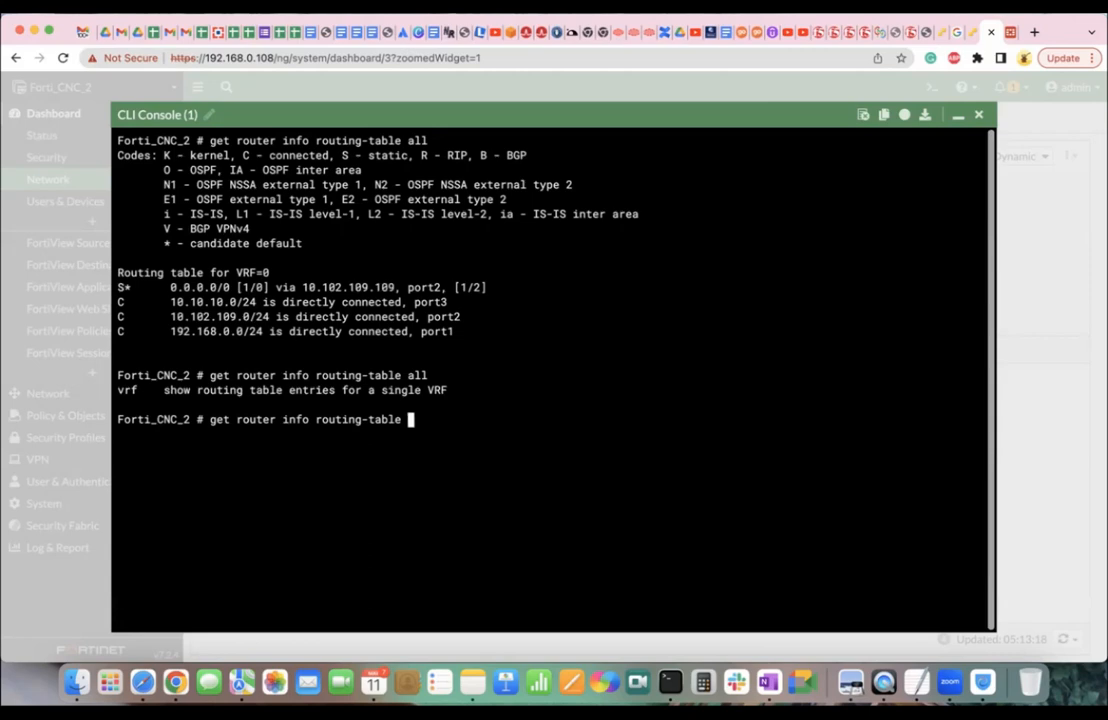
{"action": "type", "text": "?"}
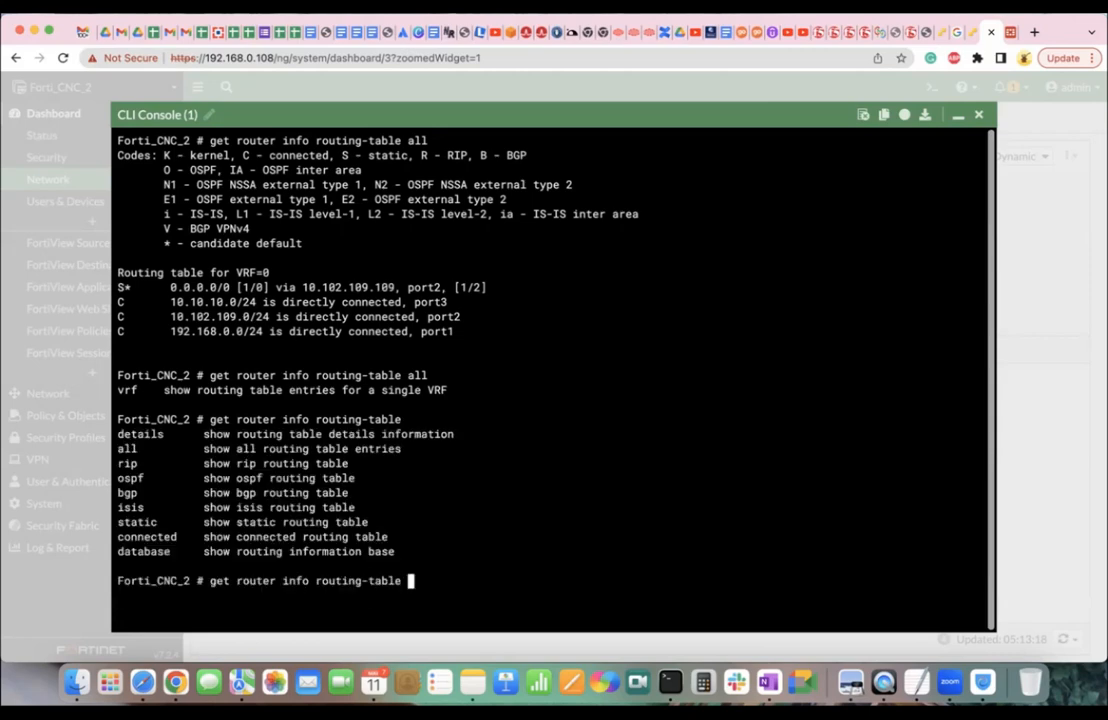
{"action": "type", "text": "details"}
{"action": "key", "text": "Return"}
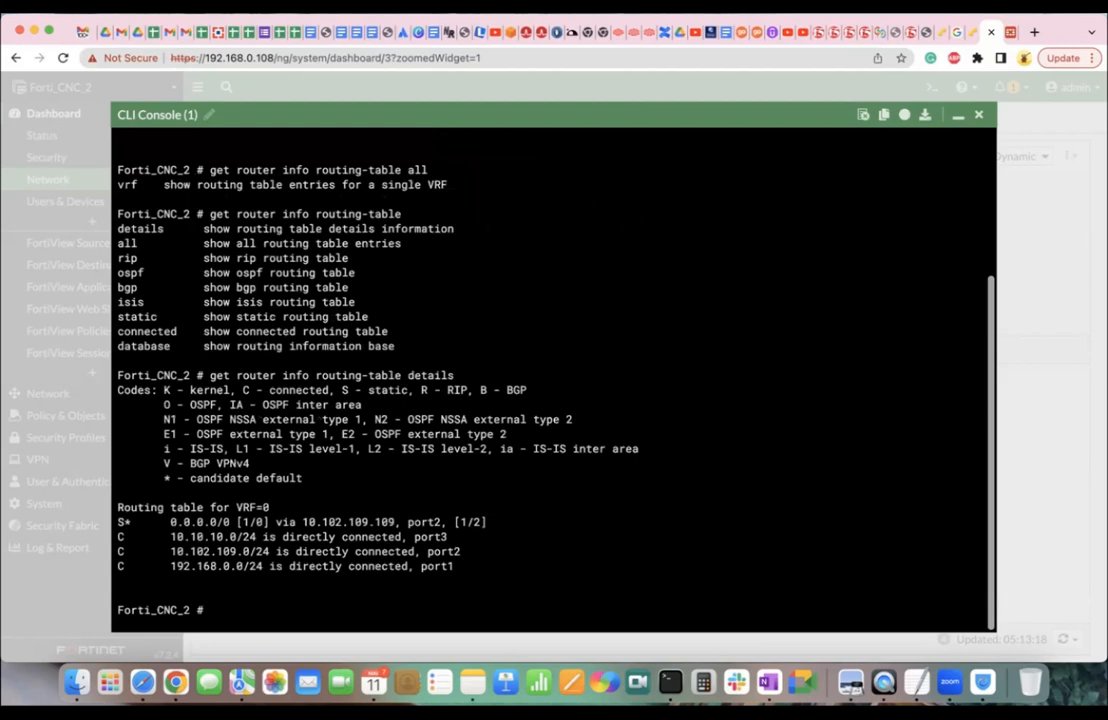
Show only the static routes with get router info routing-table static.
{"action": "key", "text": "Up"}
{"action": "key", "text": "BackSpace"}
{"action": "key", "text": "BackSpace"}
{"action": "key", "text": "BackSpace"}
{"action": "key", "text": "BackSpace"}
{"action": "key", "text": "BackSpace"}
{"action": "key", "text": "BackSpace"}
{"action": "key", "text": "BackSpace"}
{"action": "type", "text": "static"}
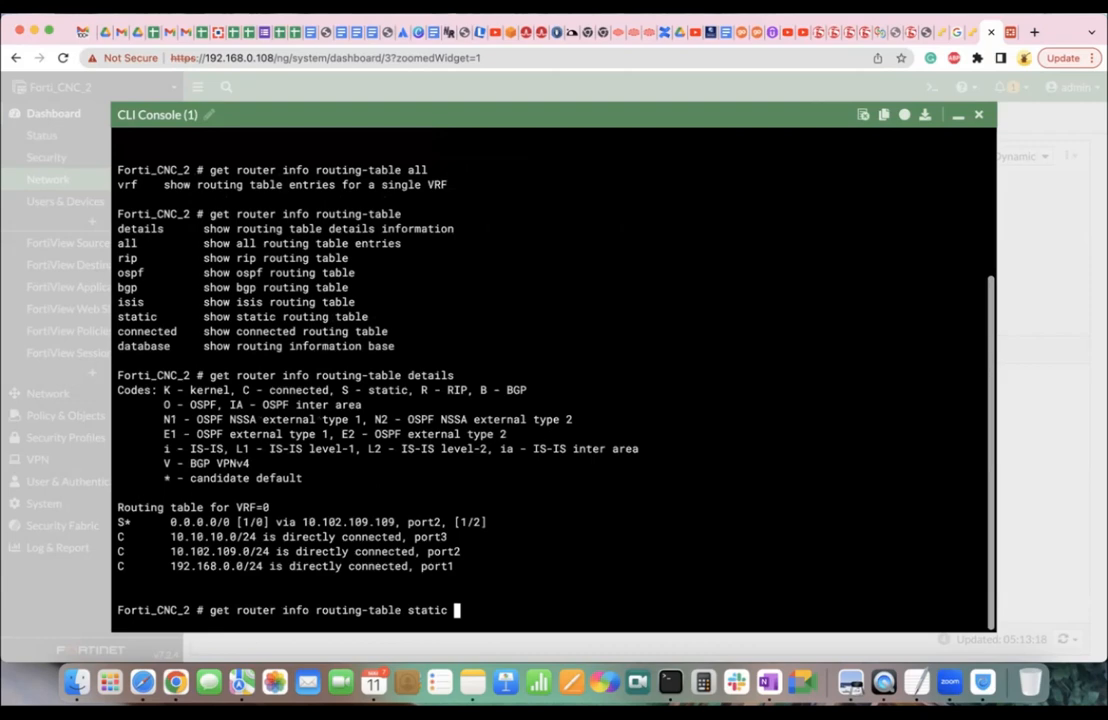
{"action": "key", "text": "question"}
{"action": "key", "text": "Return"}
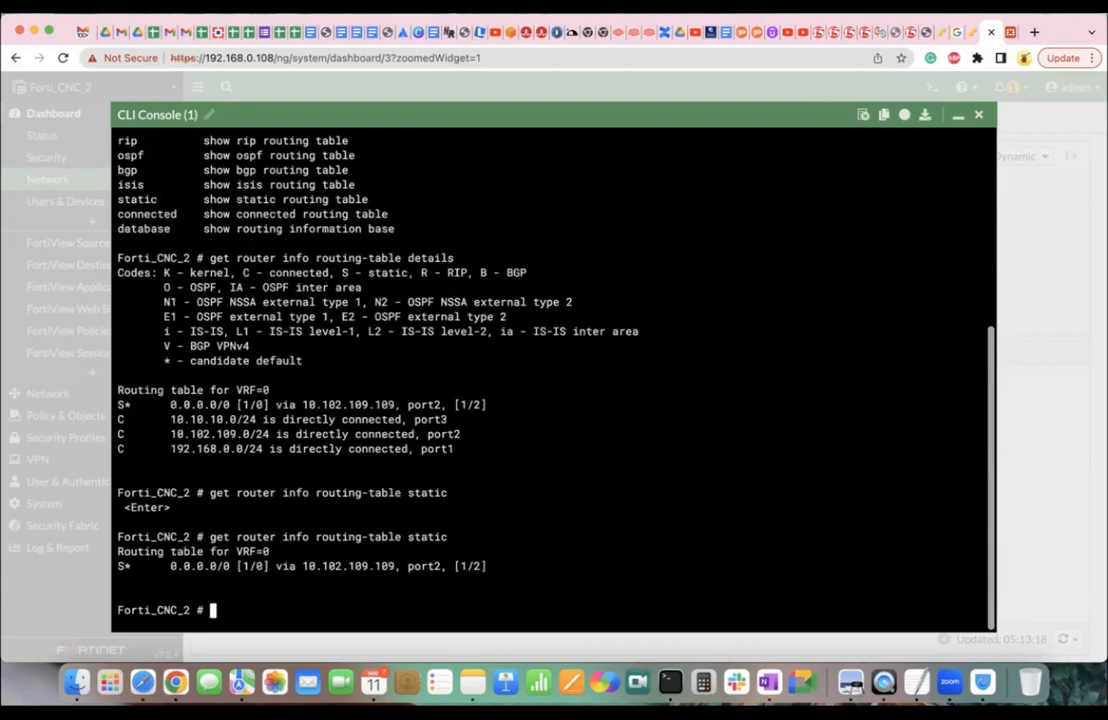
Show the routing database, revealing the second default route 0.0.0.0/0 via 192.168.0.1 on port1.
{"action": "key", "text": "Up"}
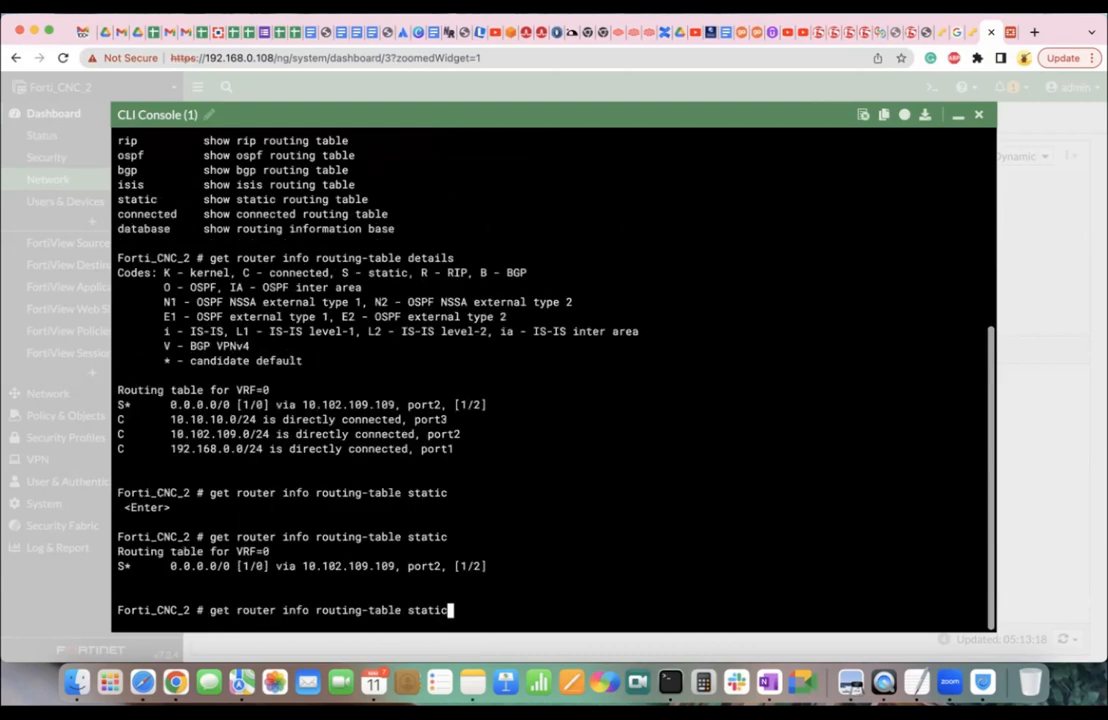
{"action": "key", "text": "BackSpace"}
{"action": "key", "text": "BackSpace"}
{"action": "key", "text": "BackSpace"}
{"action": "key", "text": "BackSpace"}
{"action": "key", "text": "BackSpace"}
{"action": "key", "text": "BackSpace"}
{"action": "type", "text": "details"}
{"action": "key", "text": "BackSpace"}
{"action": "key", "text": "BackSpace"}
{"action": "key", "text": "BackSpace"}
{"action": "key", "text": "BackSpace"}
{"action": "key", "text": "BackSpace"}
{"action": "key", "text": "BackSpace"}
{"action": "type", "text": "atabase"}
{"action": "key", "text": "Return"}
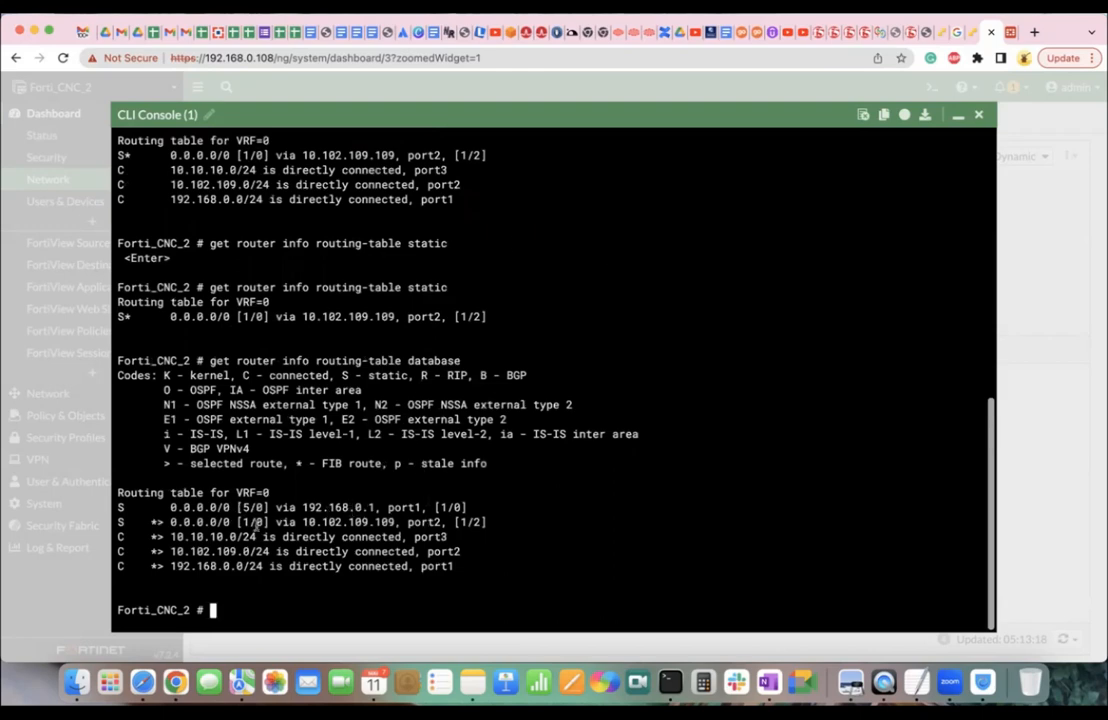
{"action": "left_click_drag", "start_coordinate": [170, 507], "coordinate": [228, 508]}
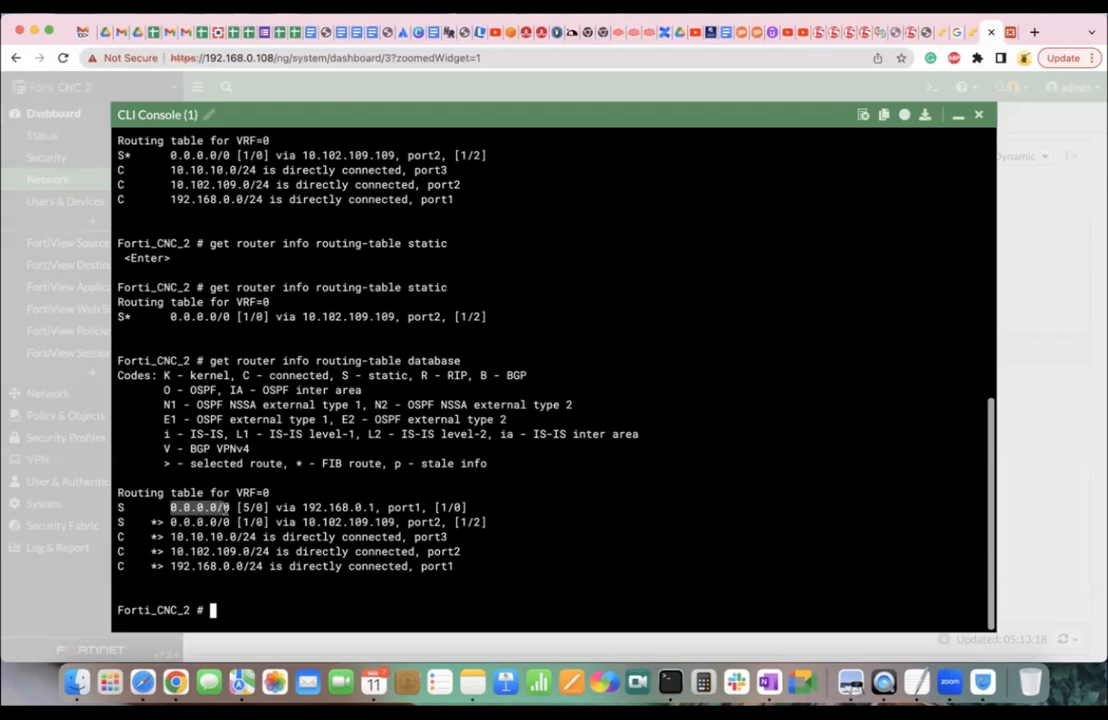
{"action": "key", "text": "Up"}
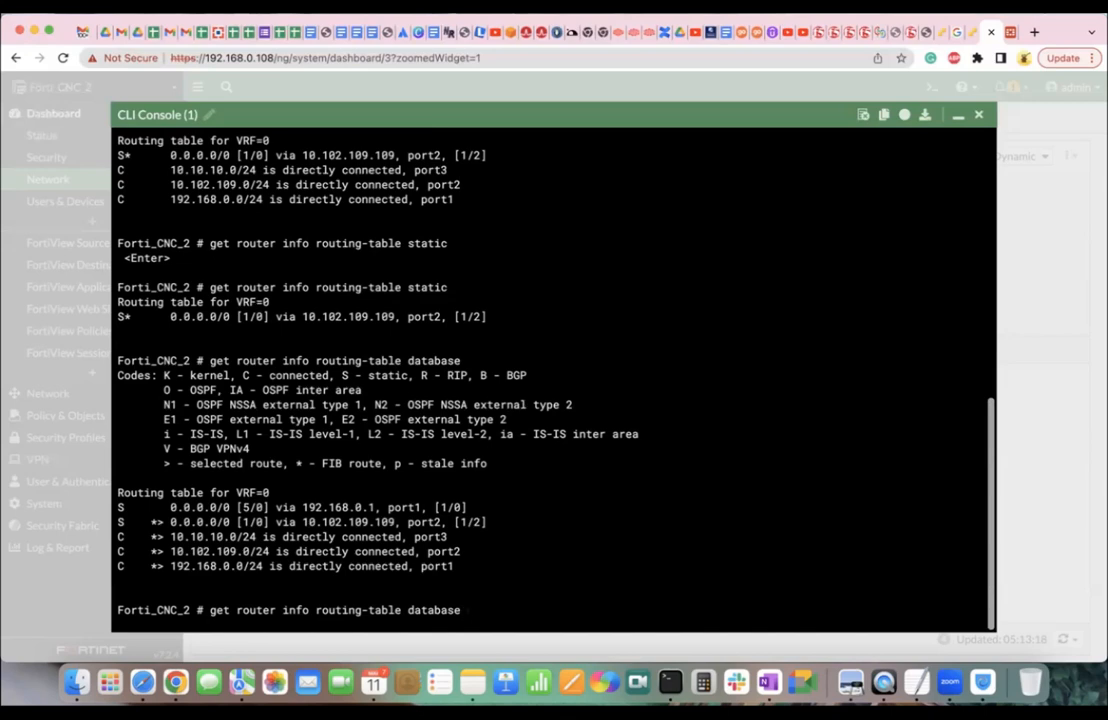
{"action": "left_click_drag", "start_coordinate": [166, 522], "coordinate": [230, 508]}
{"action": "left_click", "coordinate": [250, 515]}
{"action": "left_click_drag", "start_coordinate": [441, 522], "coordinate": [240, 524]}
{"action": "left_click", "coordinate": [243, 522]}
{"action": "left_click_drag", "start_coordinate": [247, 523], "coordinate": [243, 522]}
{"action": "triple_click", "coordinate": [240, 522]}
{"action": "left_click_drag", "start_coordinate": [170, 507], "coordinate": [471, 509]}
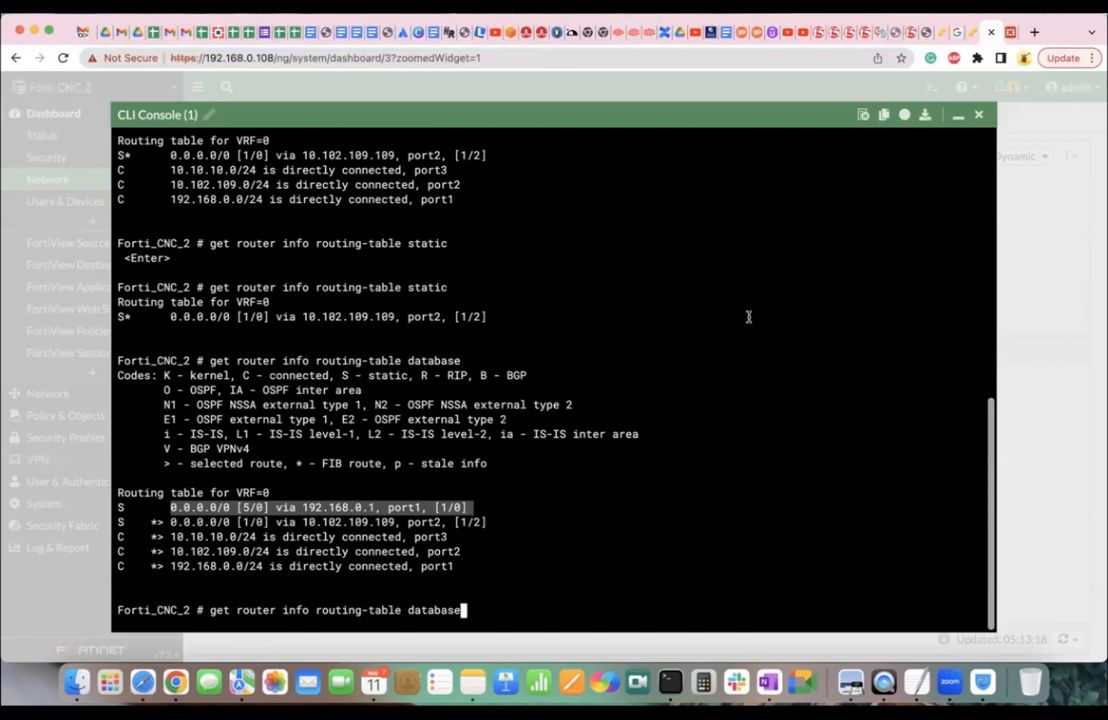
Delete the 0.0.0.0/0 static default route from Network > Static Routes.
{"action": "left_click", "coordinate": [978, 114]}
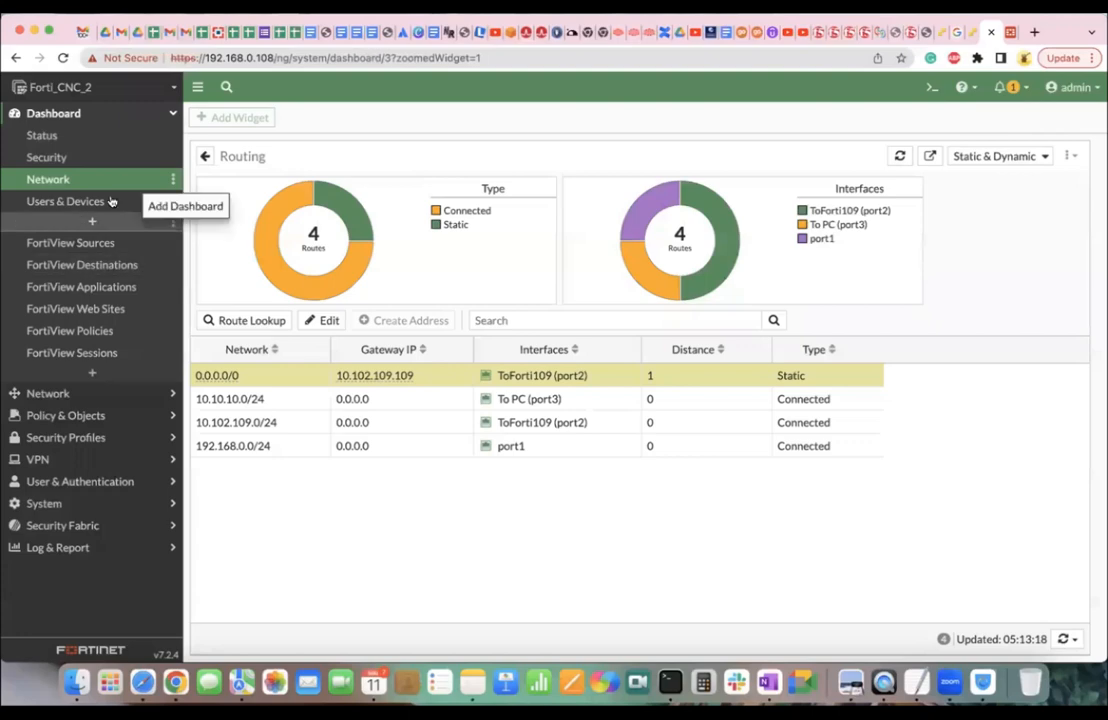
{"action": "left_click", "coordinate": [90, 393]}
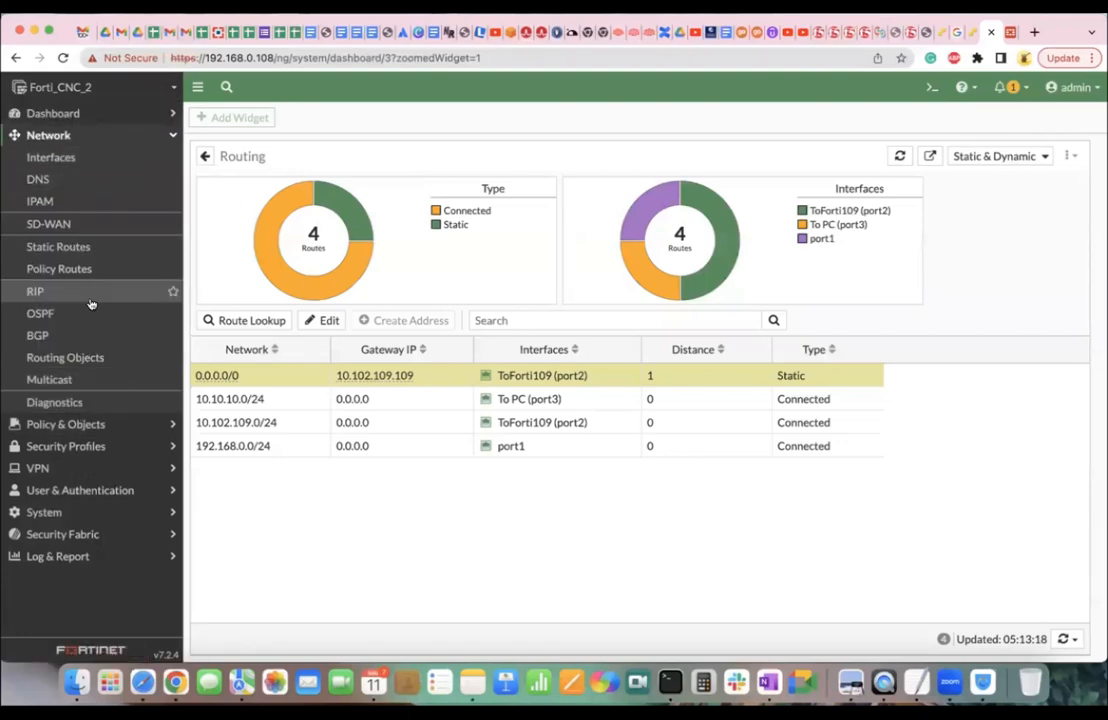
{"action": "left_click", "coordinate": [62, 268]}
{"action": "left_click", "coordinate": [82, 257]}
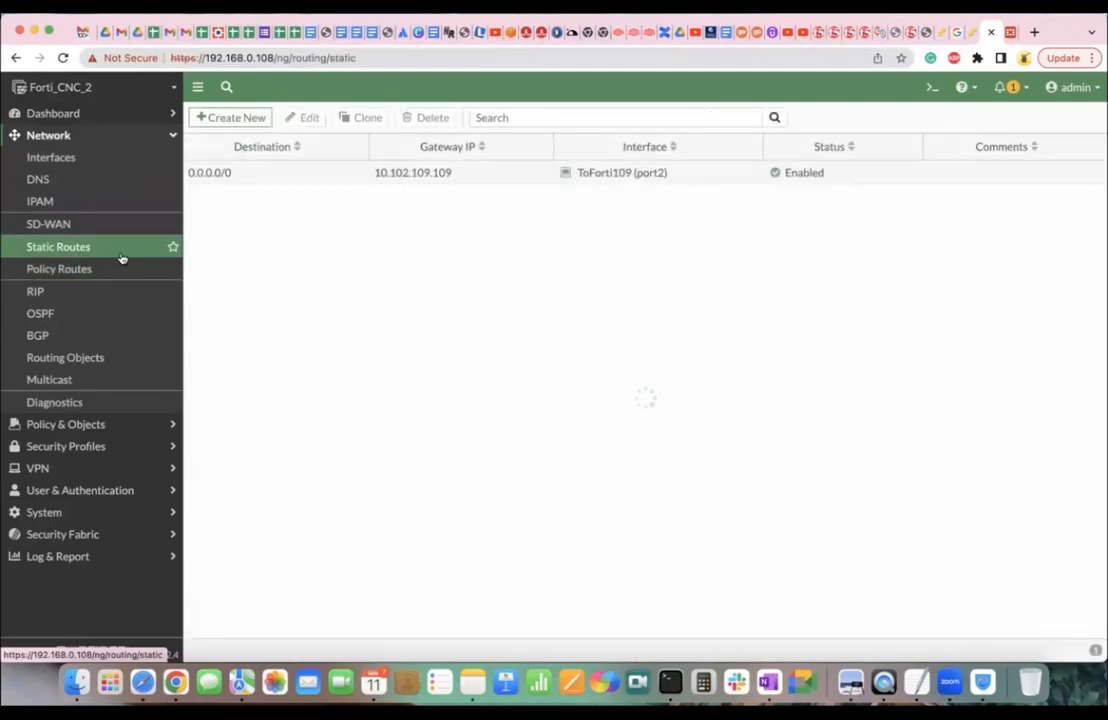
{"action": "left_click", "coordinate": [305, 174]}
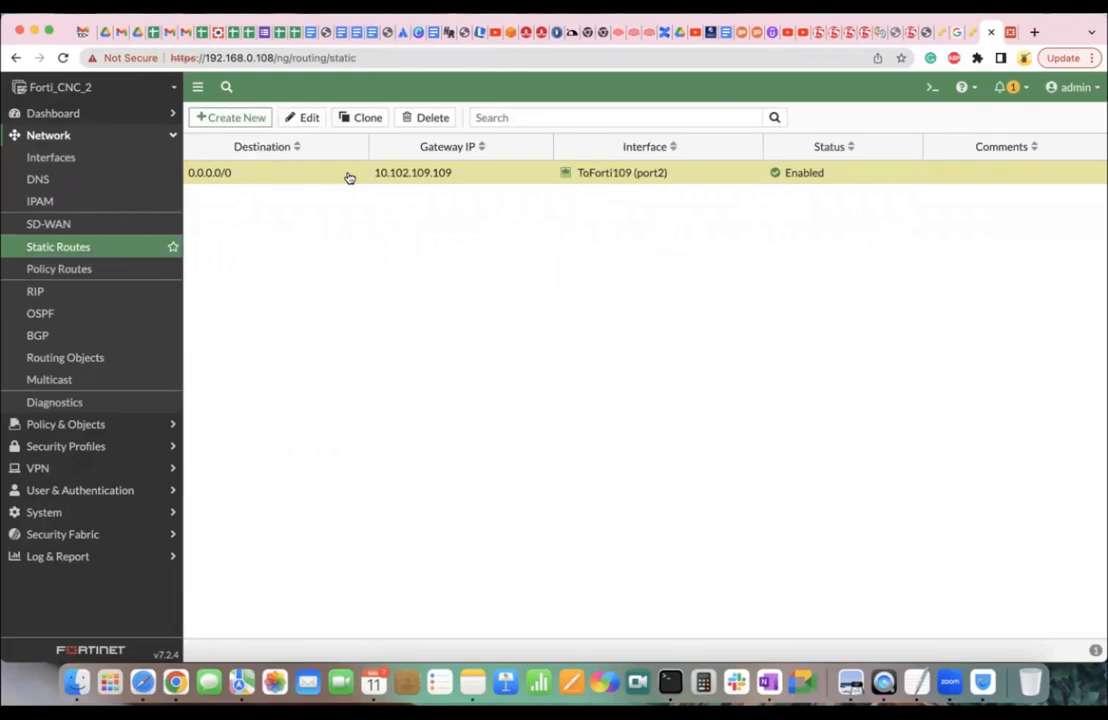
{"action": "left_click", "coordinate": [420, 120]}
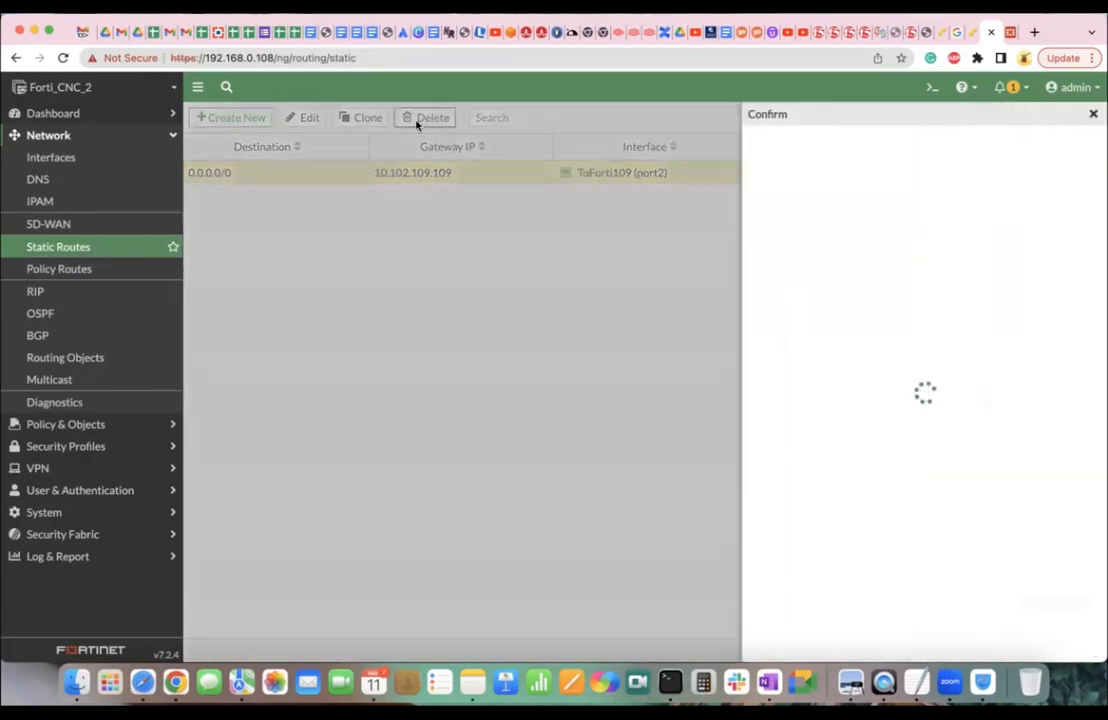
{"action": "left_click", "coordinate": [878, 646]}
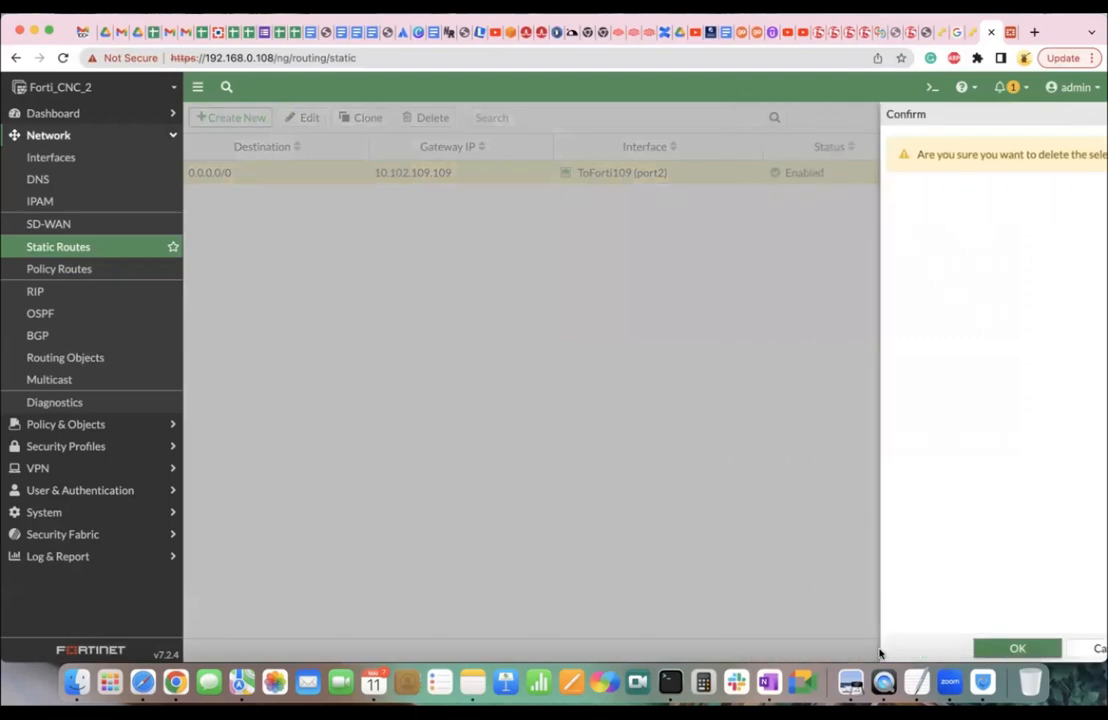
Expand the Network dashboard's Routing widget to full screen and bring up the CLI console.
{"action": "left_click", "coordinate": [86, 116]}
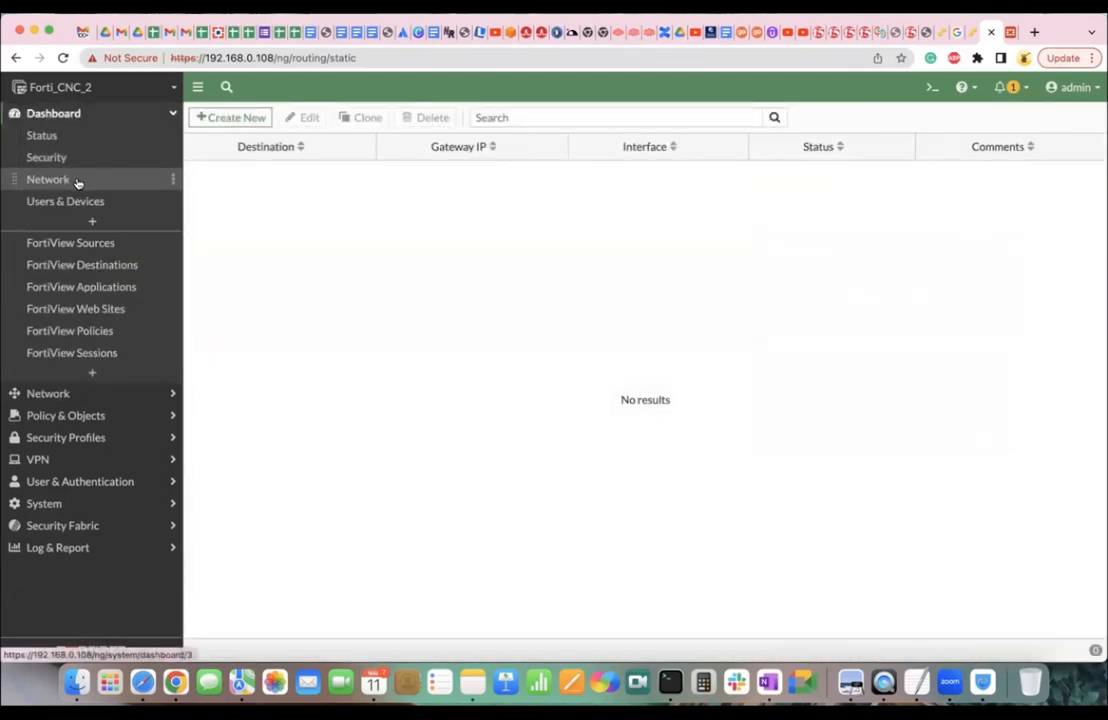
{"action": "left_click", "coordinate": [50, 179]}
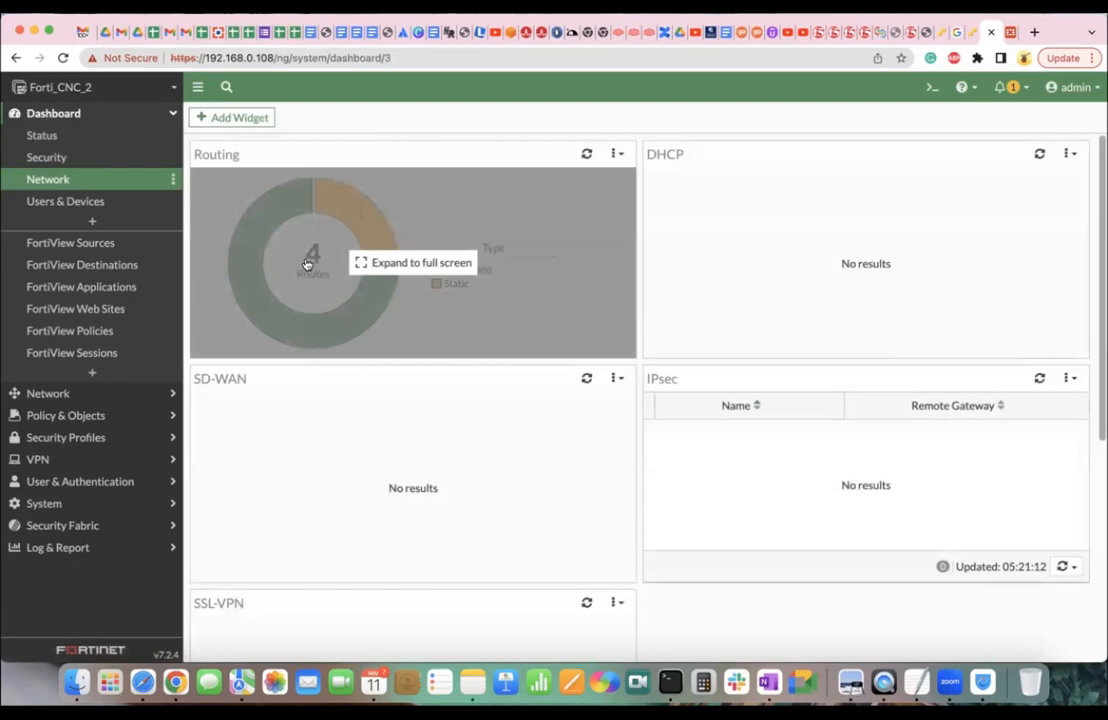
{"action": "left_click", "coordinate": [307, 264]}
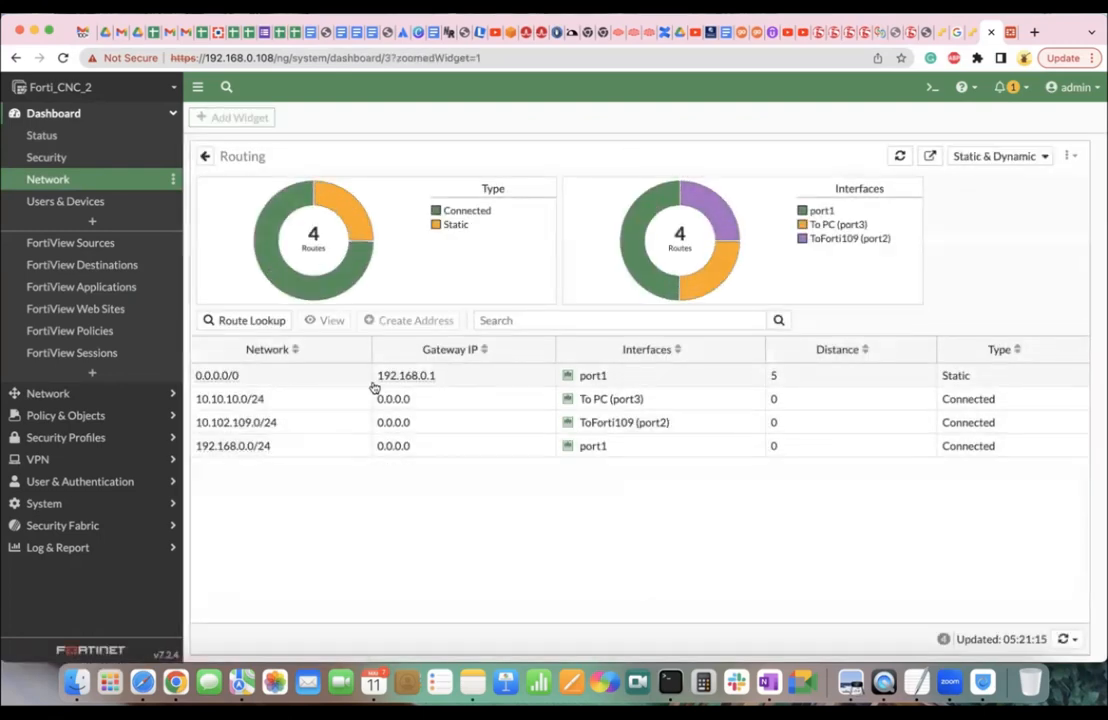
{"action": "left_click", "coordinate": [931, 87]}
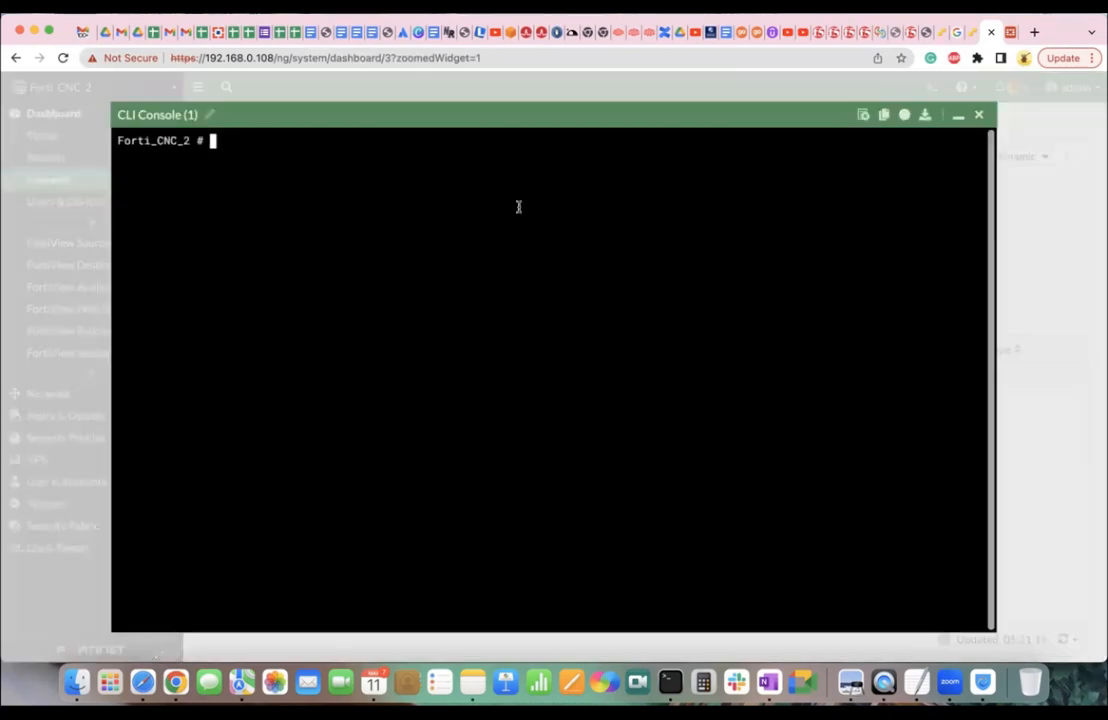
Run execute ping 8.8.8.8, stop it to confirm 0% packet loss, and close the console.
{"action": "type", "text": "execute ping 8.8.8.8"}
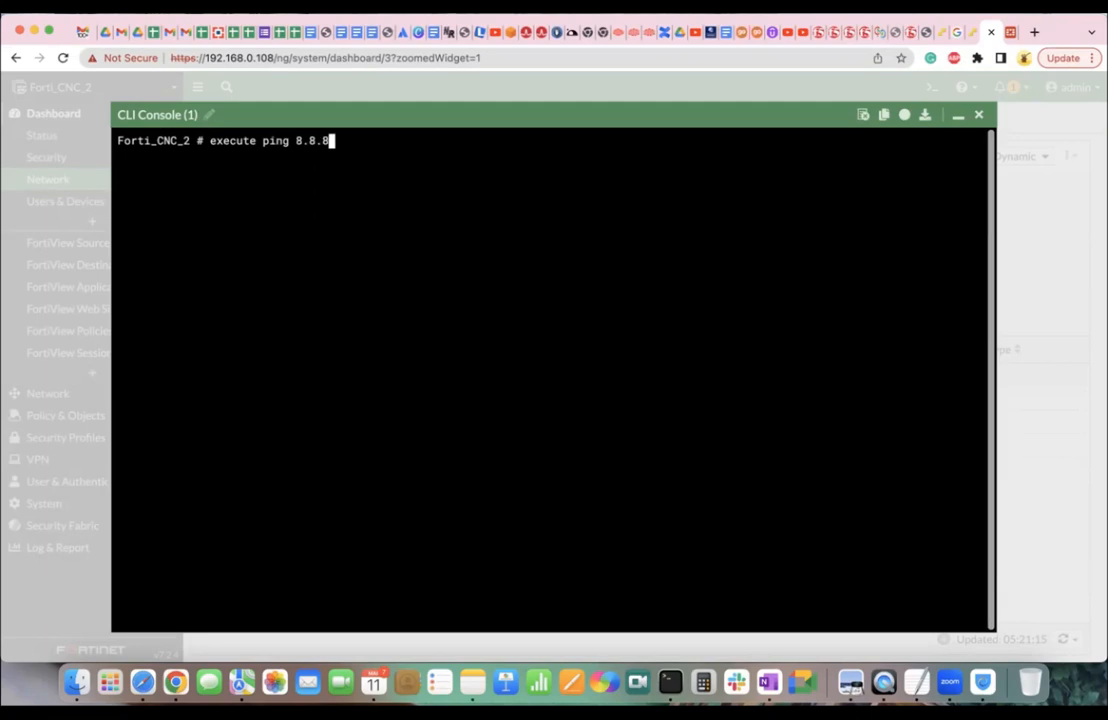
{"action": "key", "text": "Return"}
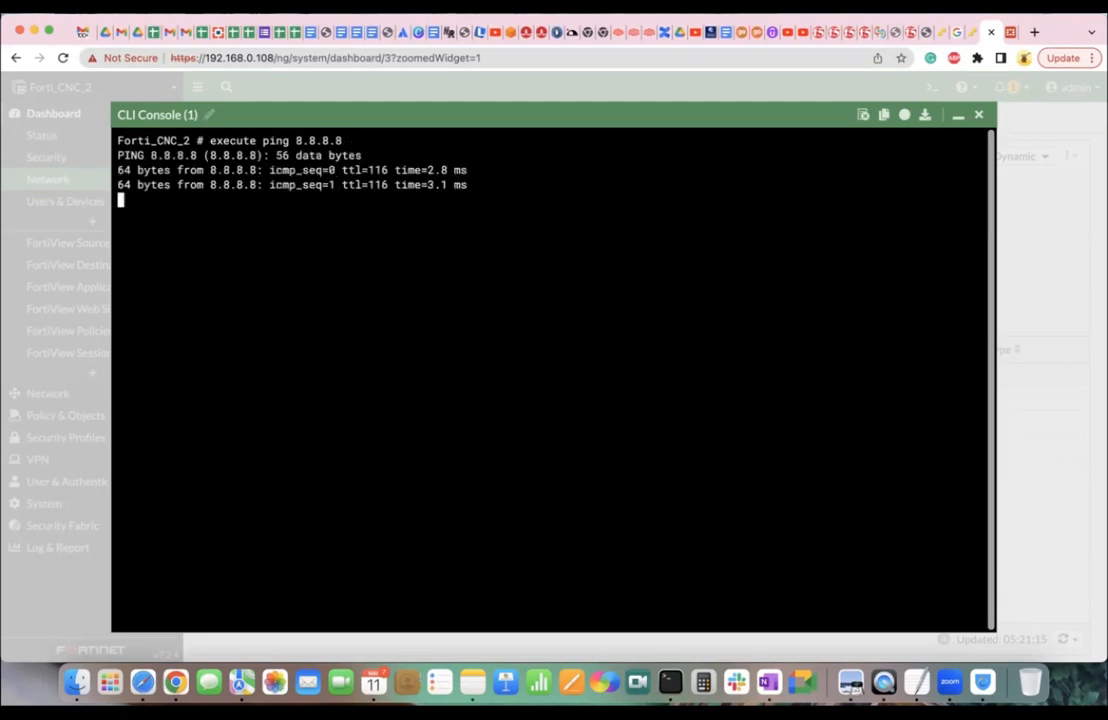
{"action": "key", "text": "ctrl+c"}
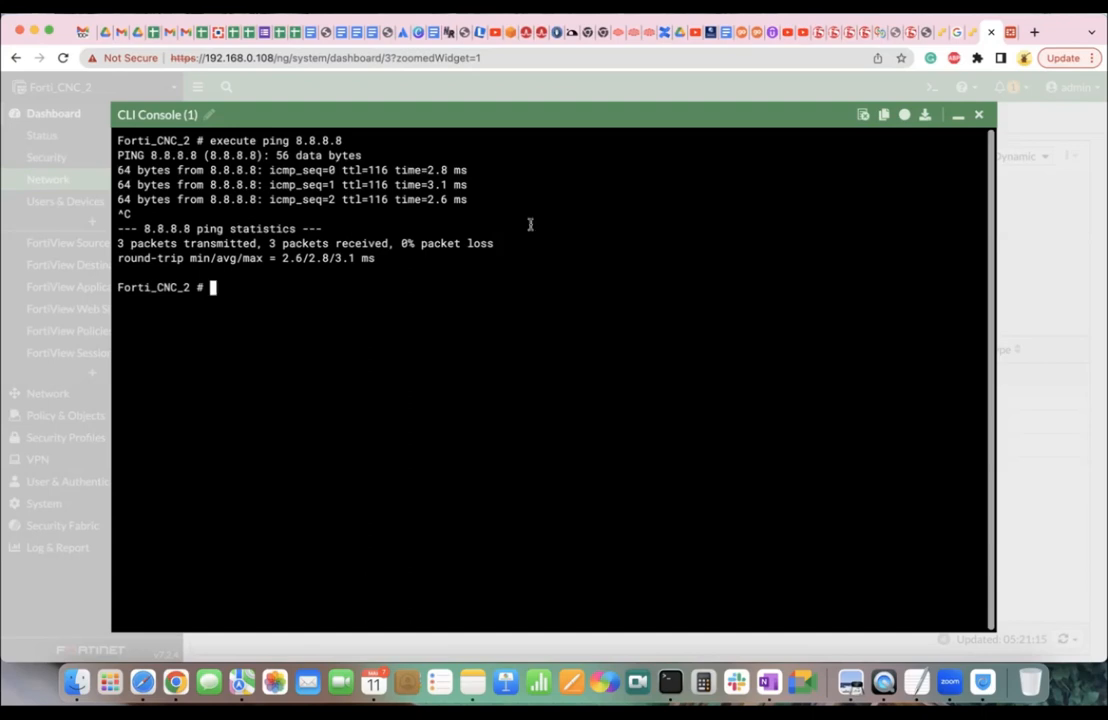
{"action": "left_click", "coordinate": [982, 116]}
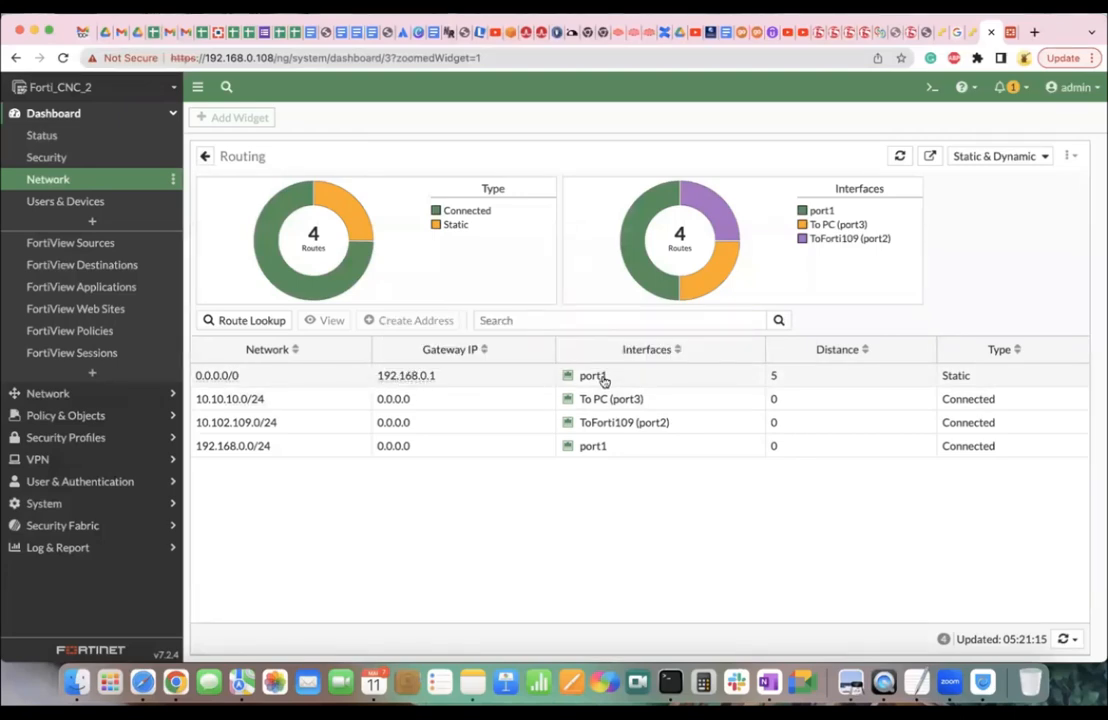
Select the default route 0.0.0.0/0 via 192.168.0.1 on port1 in the Routing table.
{"action": "mouse_move", "coordinate": [604, 380]}
{"action": "left_click", "coordinate": [529, 387]}
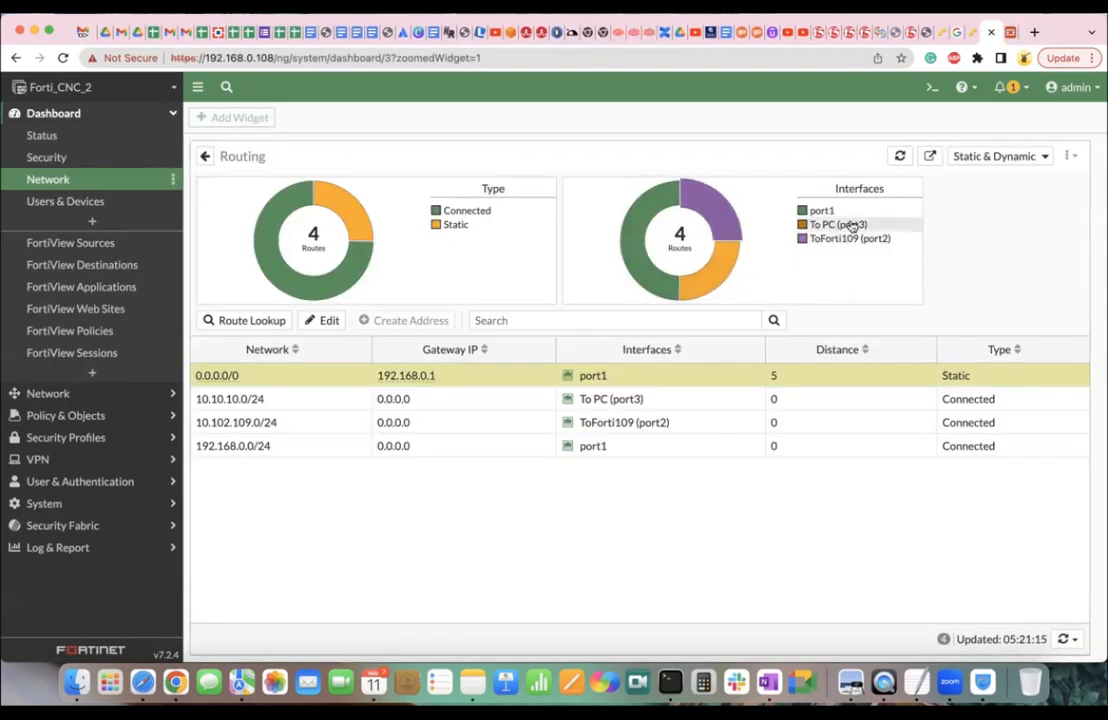
{"action": "left_click", "coordinate": [931, 87]}
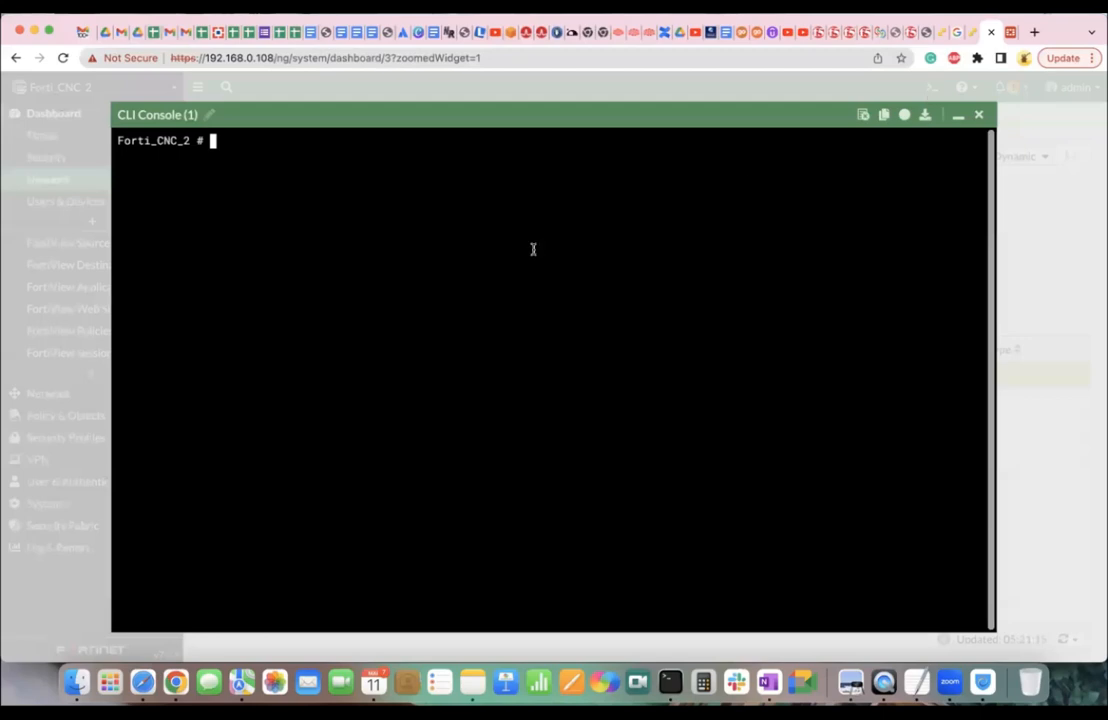
{"action": "type", "text": "execute ping"}
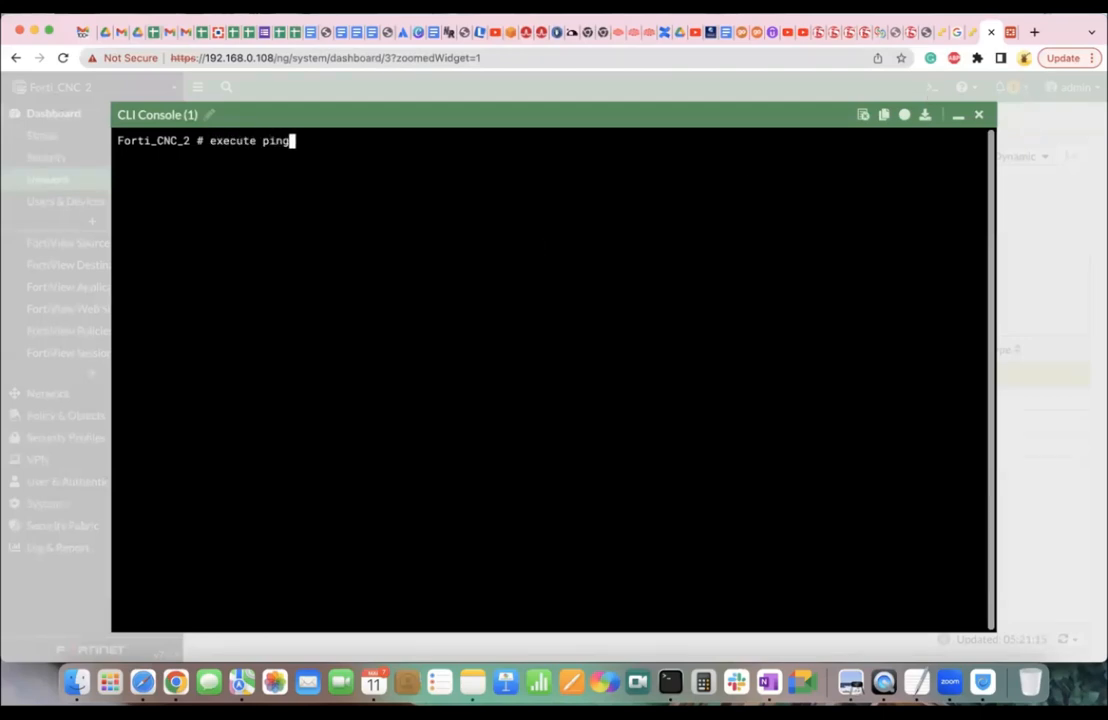
{"action": "type", "text": "www.go"}
{"action": "type", "text": "o"}
{"action": "key", "text": "BackSpace"}
{"action": "key", "text": "BackSpace"}
{"action": "key", "text": "BackSpace"}
{"action": "key", "text": "BackSpace"}
{"action": "key", "text": "BackSpace"}
{"action": "key", "text": "BackSpace"}
{"action": "key", "text": "BackSpace"}
{"action": "type", "text": "eee.google"}
{"action": "key", "text": "BackSpace"}
{"action": "key", "text": "BackSpace"}
{"action": "key", "text": "BackSpace"}
{"action": "key", "text": "BackSpace"}
{"action": "key", "text": "BackSpace"}
{"action": "key", "text": "BackSpace"}
{"action": "key", "text": "BackSpace"}
{"action": "key", "text": "BackSpace"}
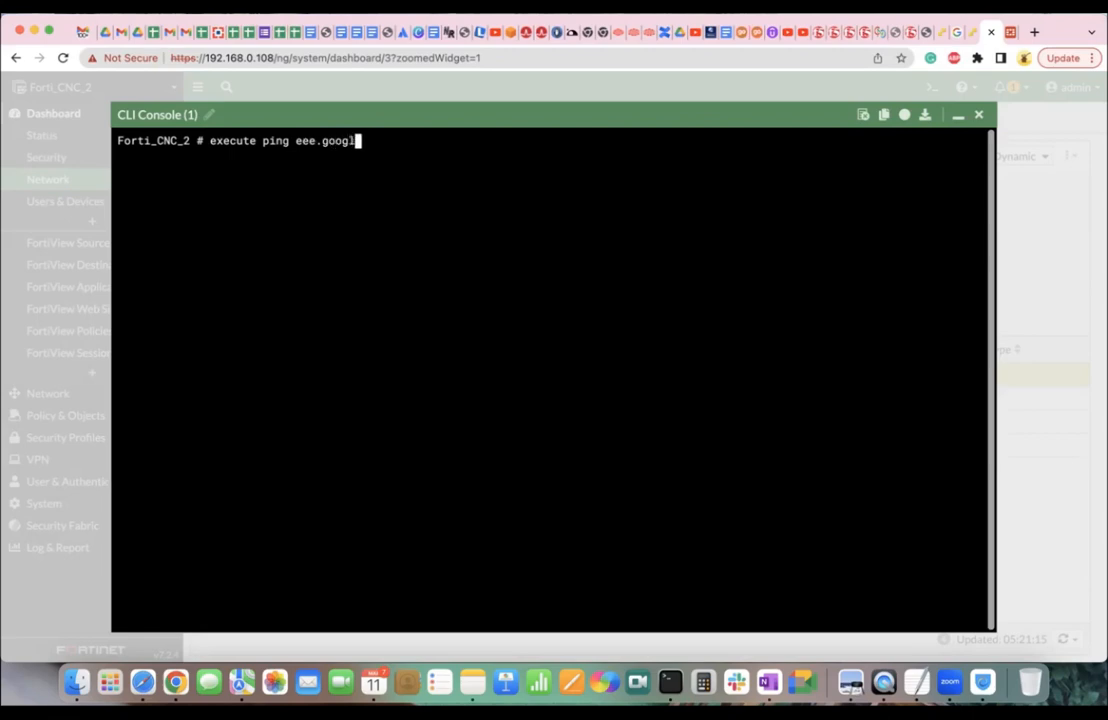
{"action": "key", "text": "BackSpace"}
{"action": "key", "text": "BackSpace"}
{"action": "type", "text": "www.google.com"}
{"action": "key", "text": "Return"}
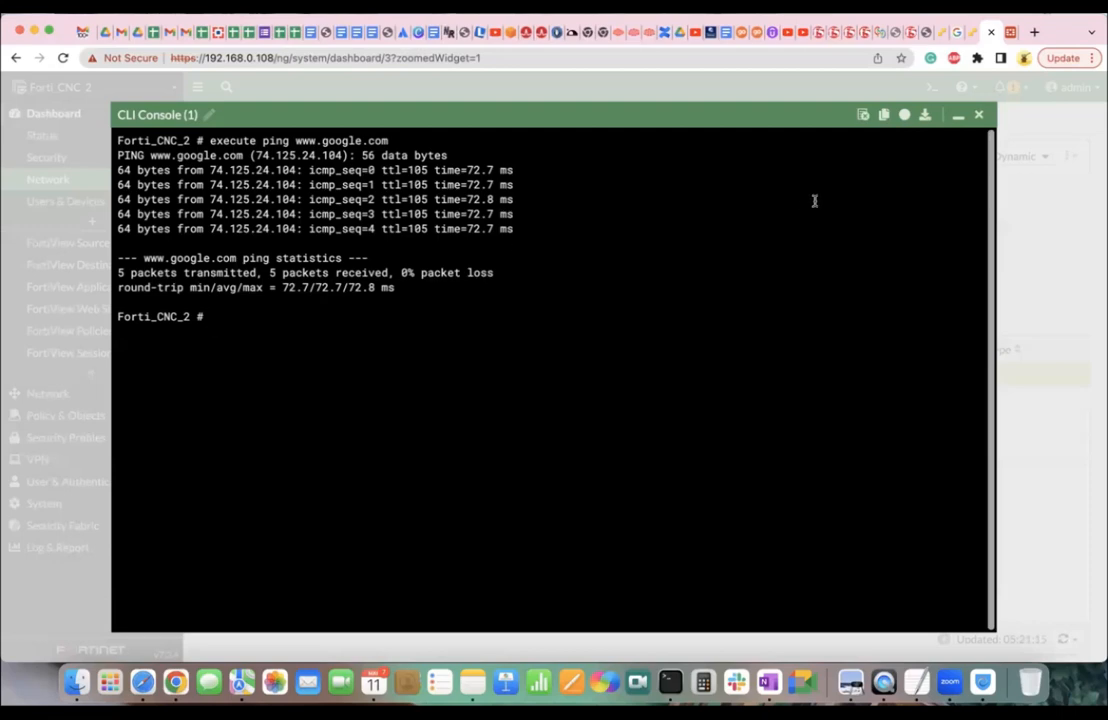
Under Network > DNS, specify servers manually with primary 8.8.8.8 and secondary 96.45.46.46, and apply.
{"action": "left_click", "coordinate": [955, 116]}
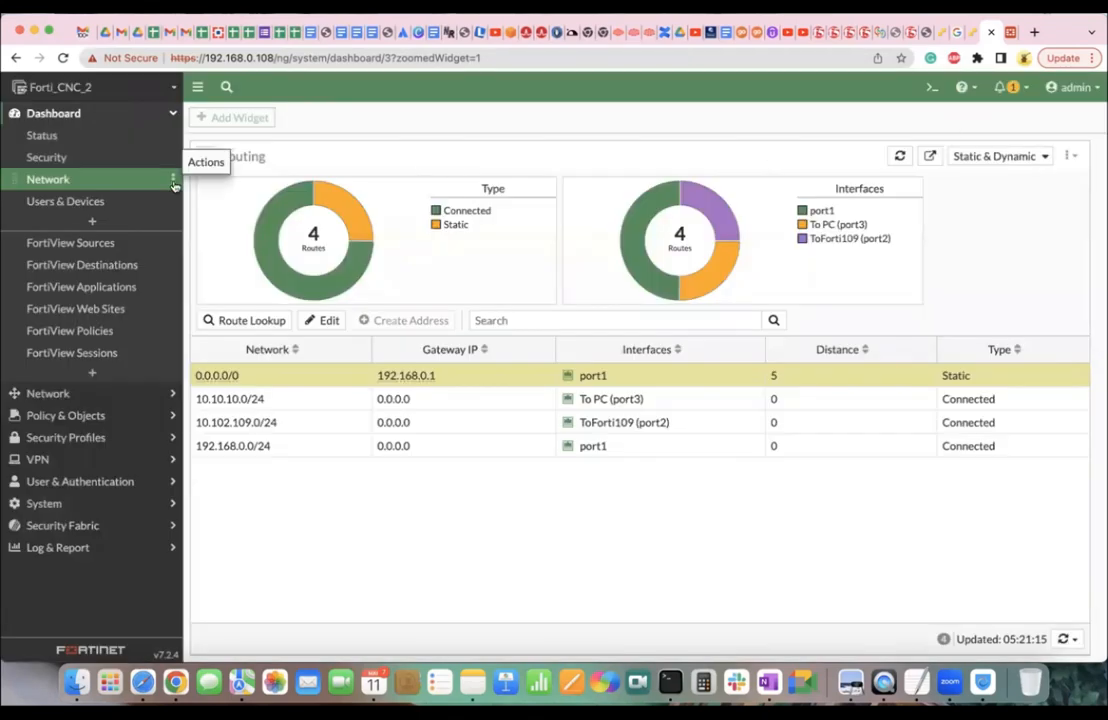
{"action": "left_click", "coordinate": [98, 393]}
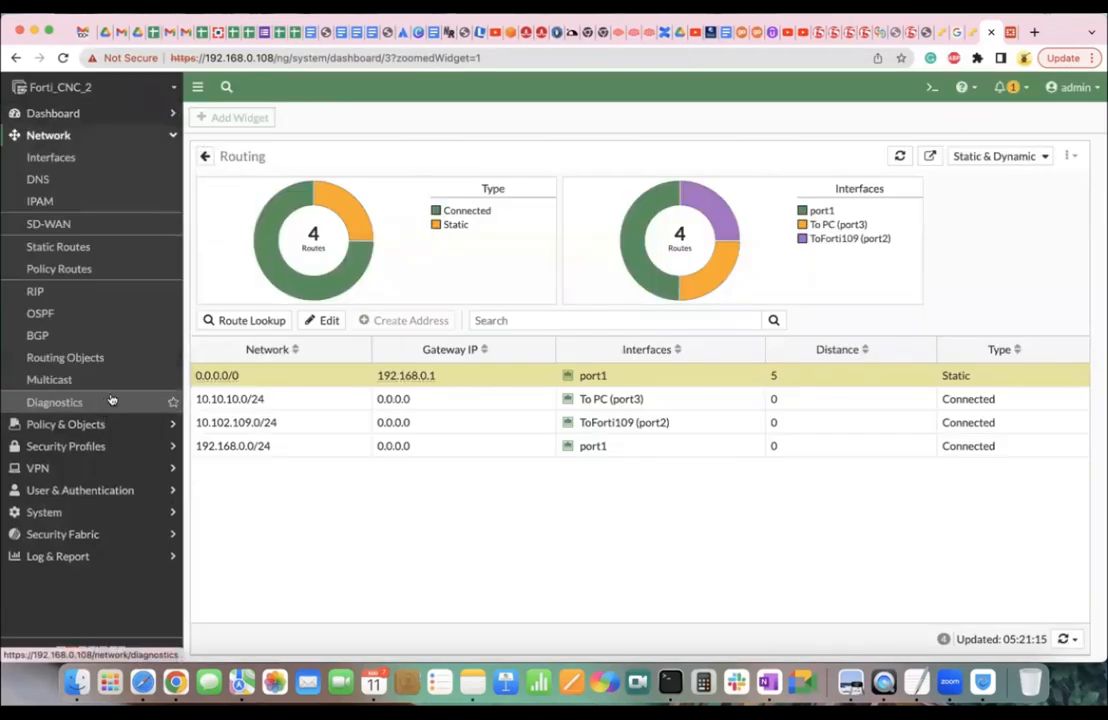
{"action": "left_click", "coordinate": [57, 183]}
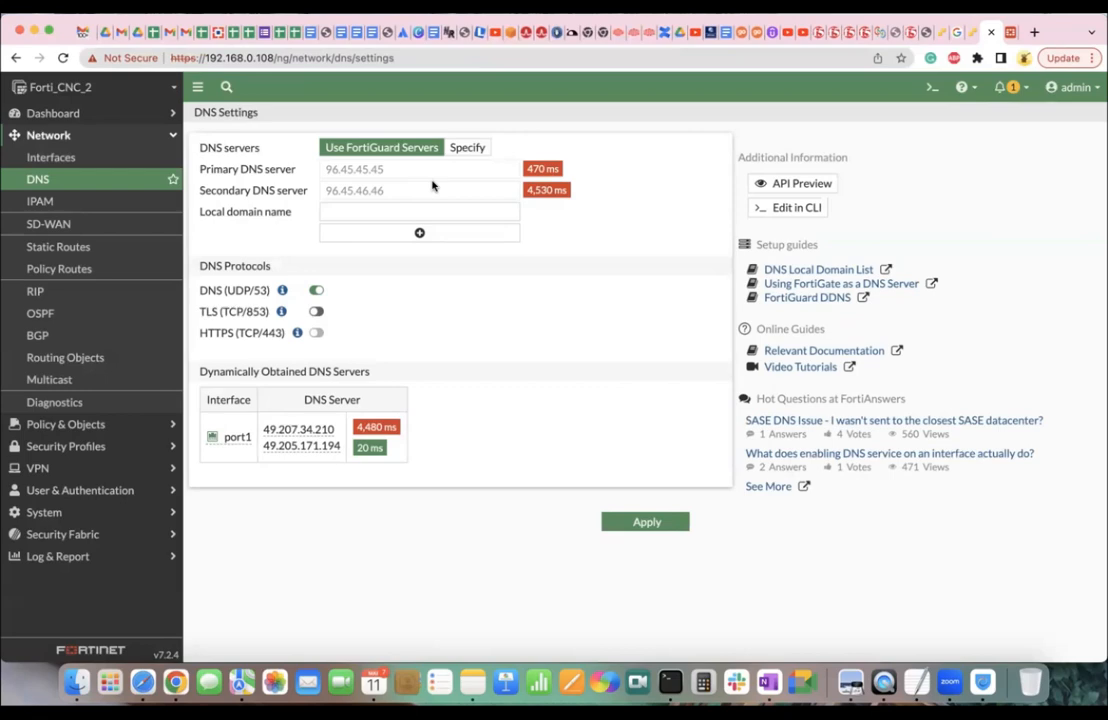
{"action": "left_click", "coordinate": [468, 148]}
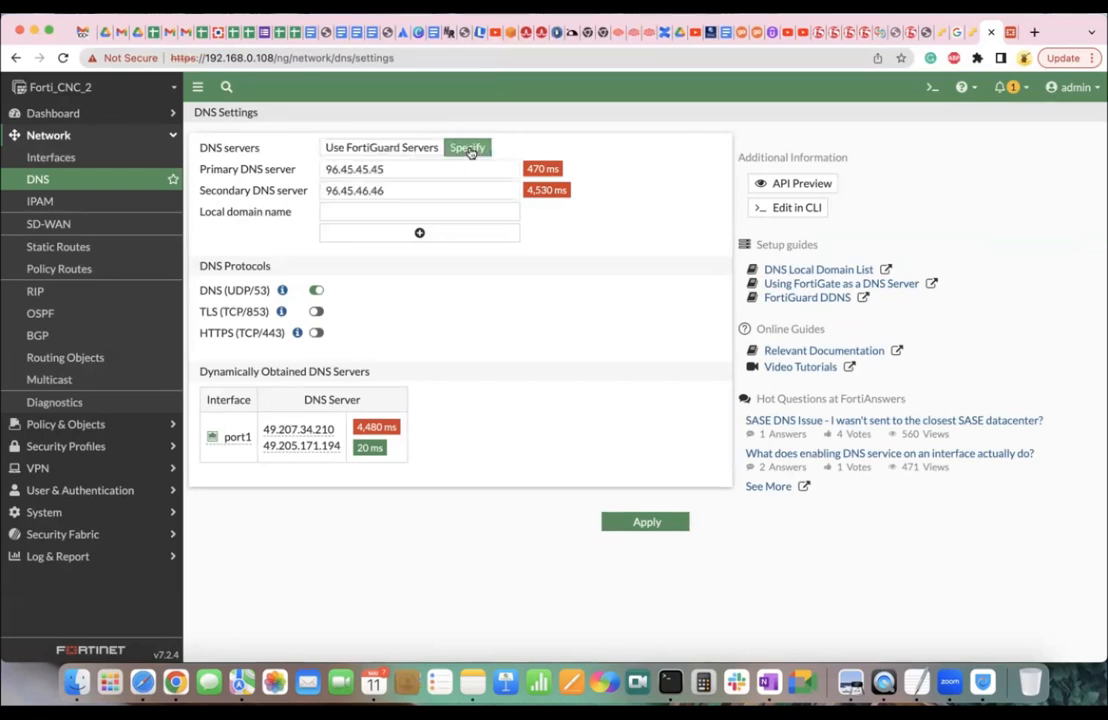
{"action": "double_click", "coordinate": [400, 188]}
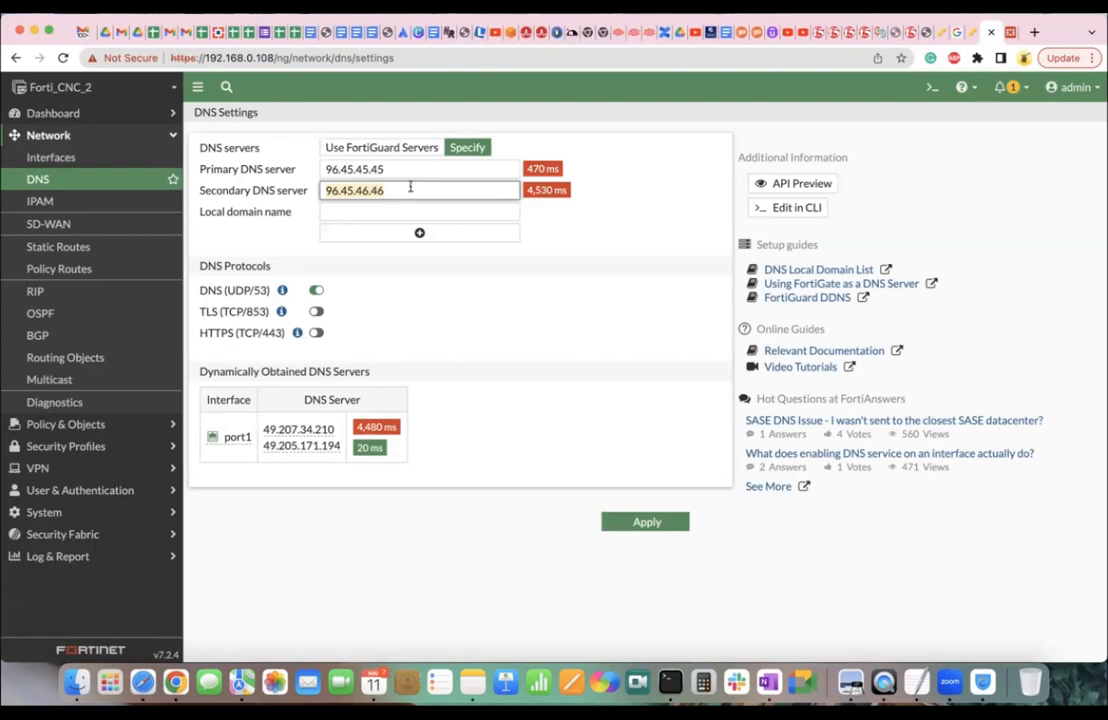
{"action": "double_click", "coordinate": [373, 169]}
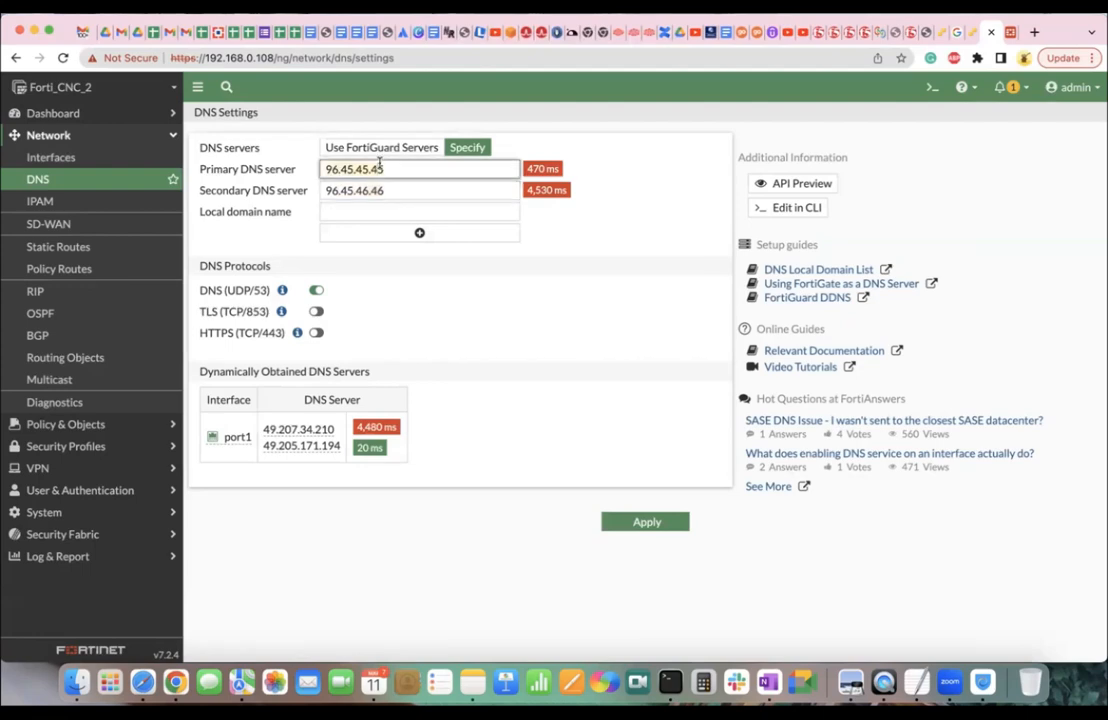
{"action": "type", "text": "8.8.8.8"}
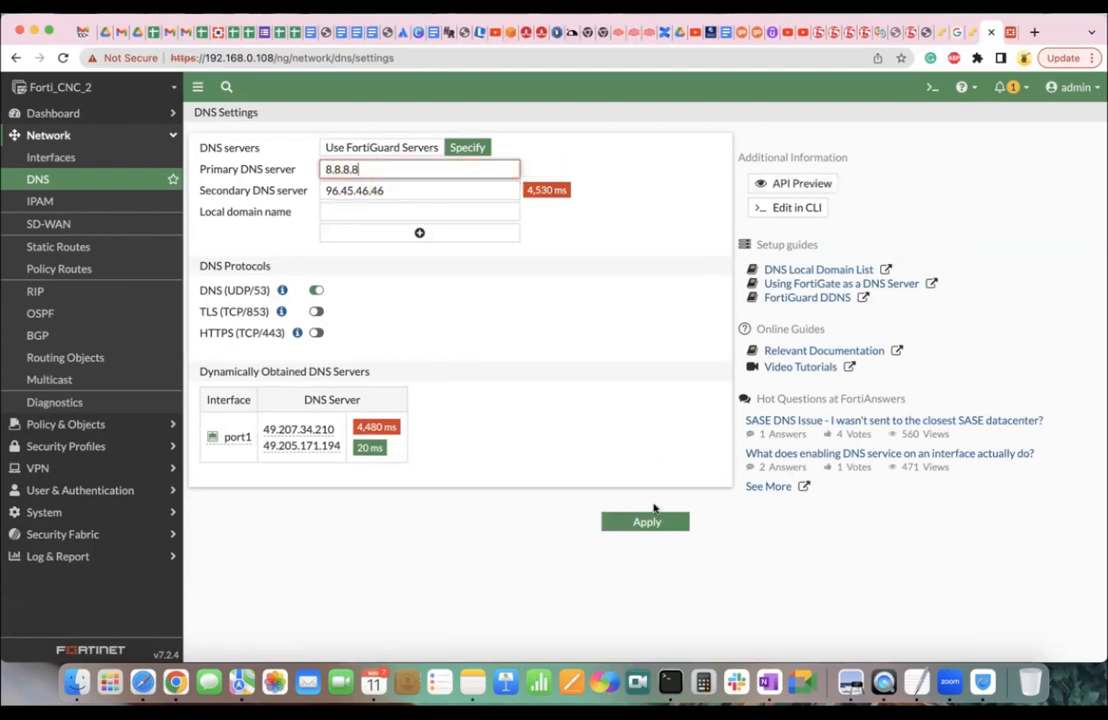
{"action": "left_click", "coordinate": [644, 522]}
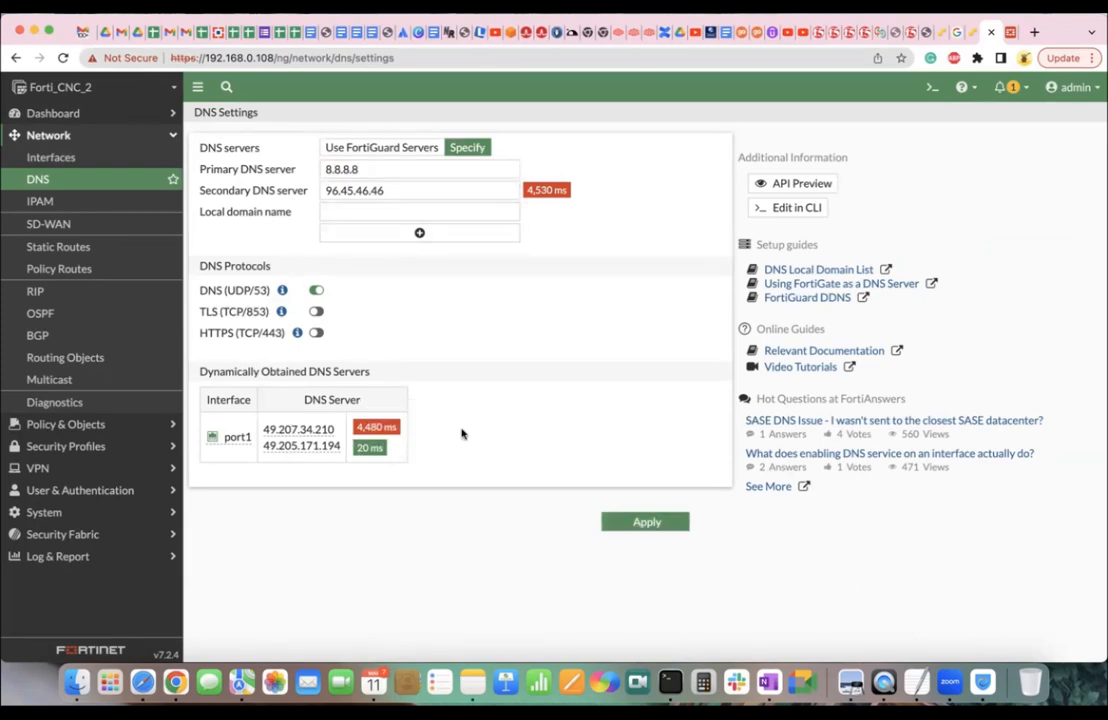
{"action": "left_click", "coordinate": [356, 171]}
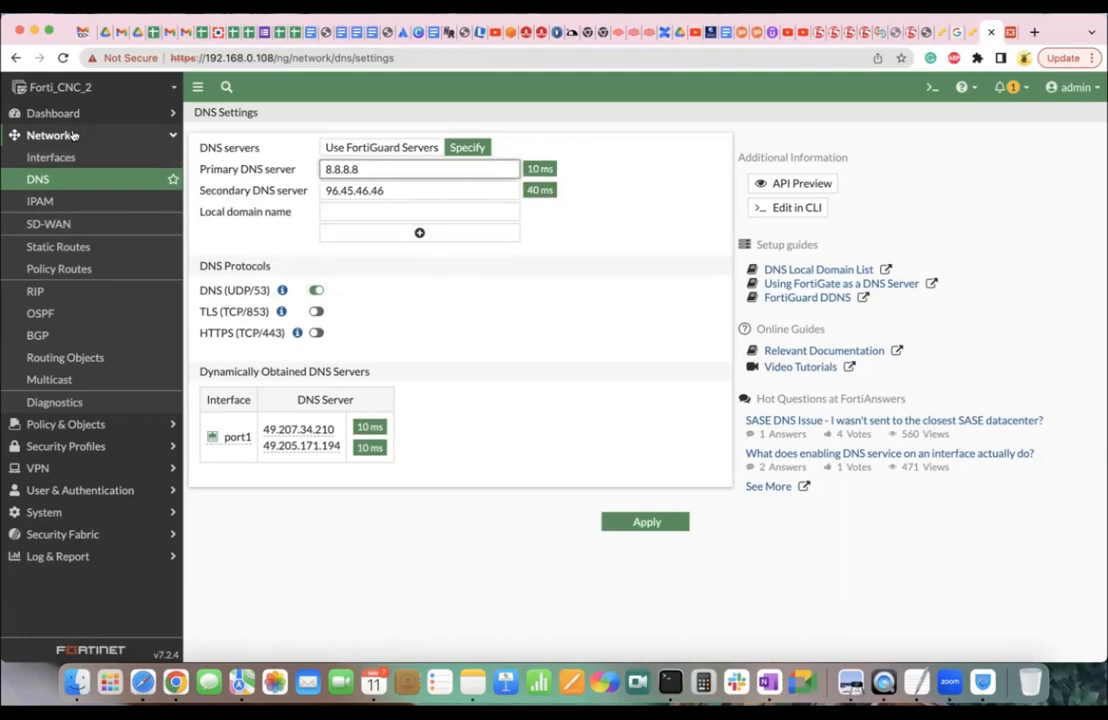
{"action": "left_click", "coordinate": [932, 87]}
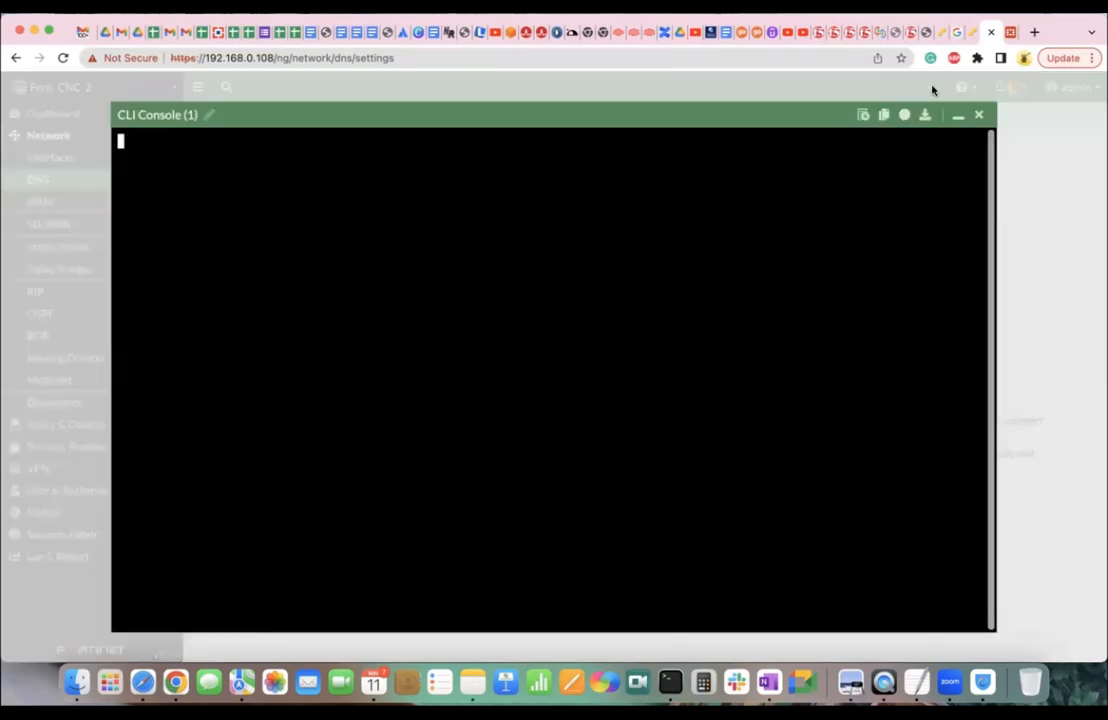
{"action": "type", "text": "execute pin"}
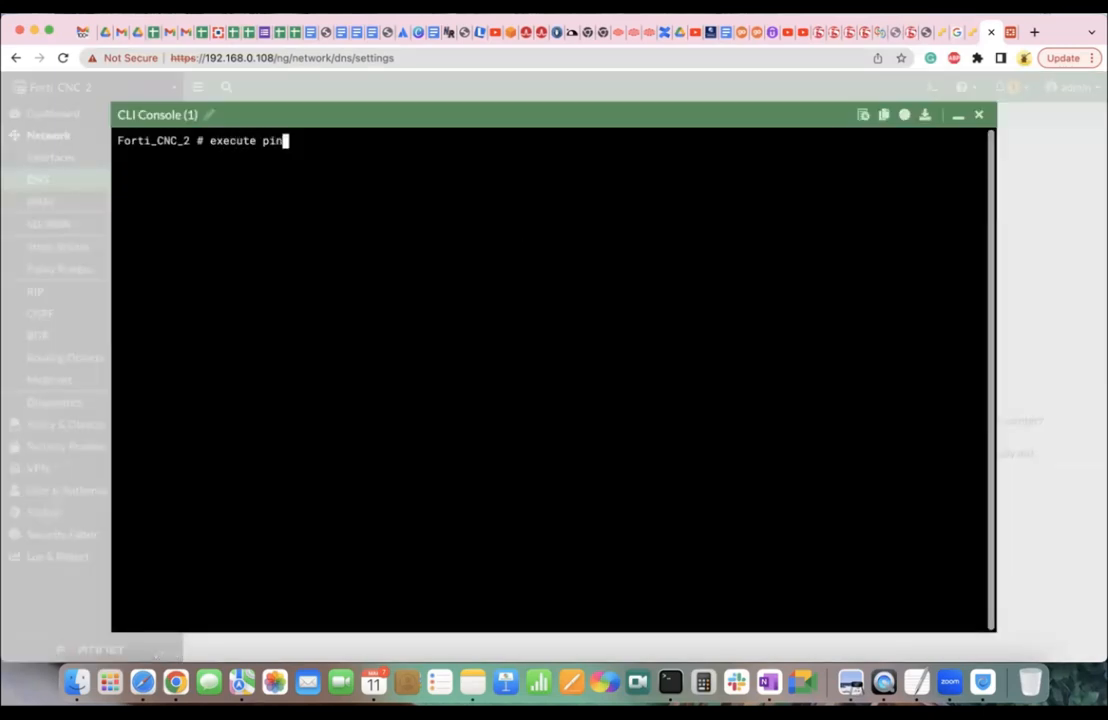
{"action": "type", "text": "g www.google.com"}
{"action": "key", "text": "Return"}
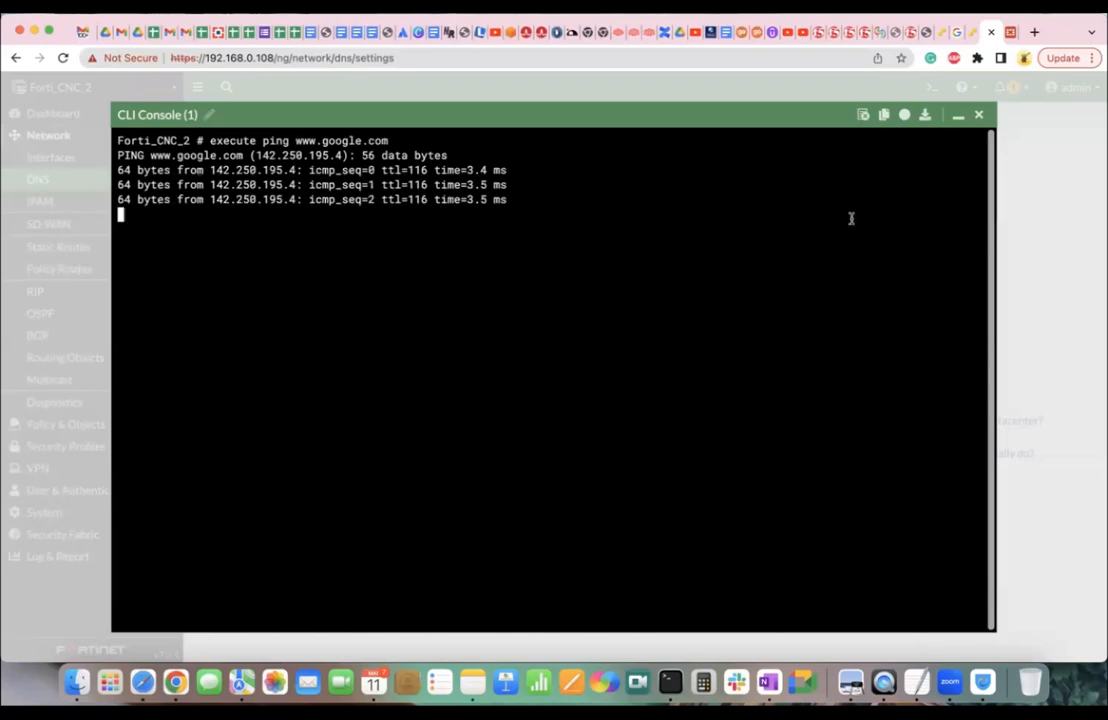
Return to DNS Settings and select the first dynamically obtained DNS server address.
{"action": "left_click", "coordinate": [981, 116]}
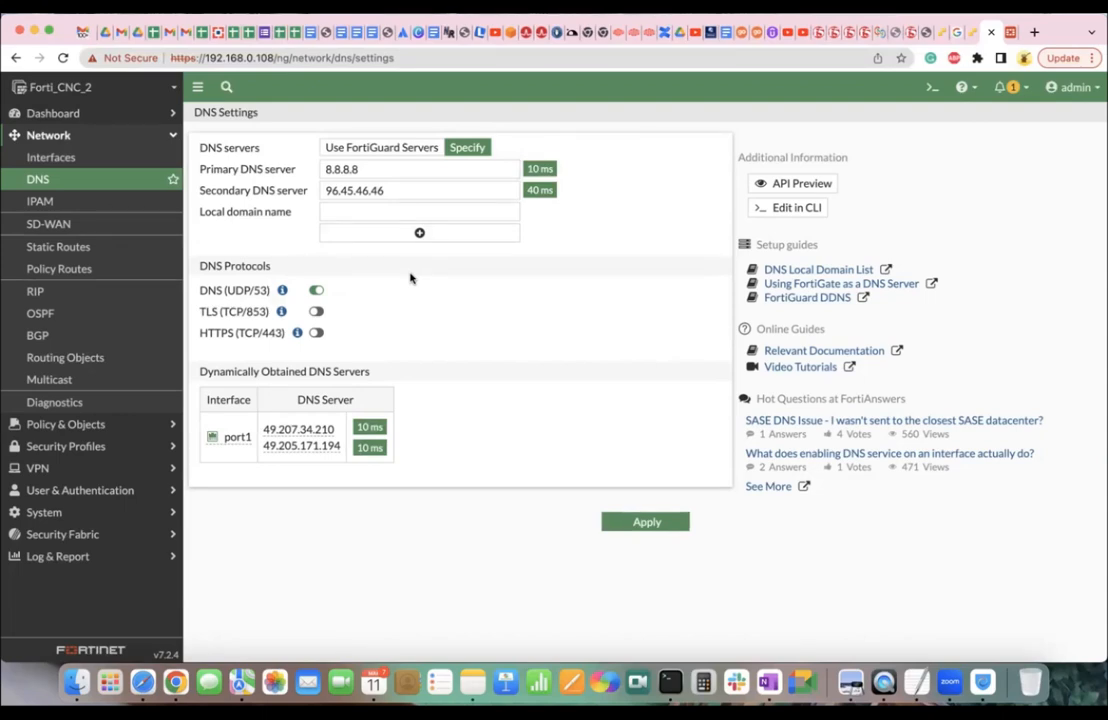
{"action": "double_click", "coordinate": [328, 430]}
Log back into ESXi as root and launch Create / Register VM from the Virtual Machines list.
{"action": "left_click", "coordinate": [965, 32]}
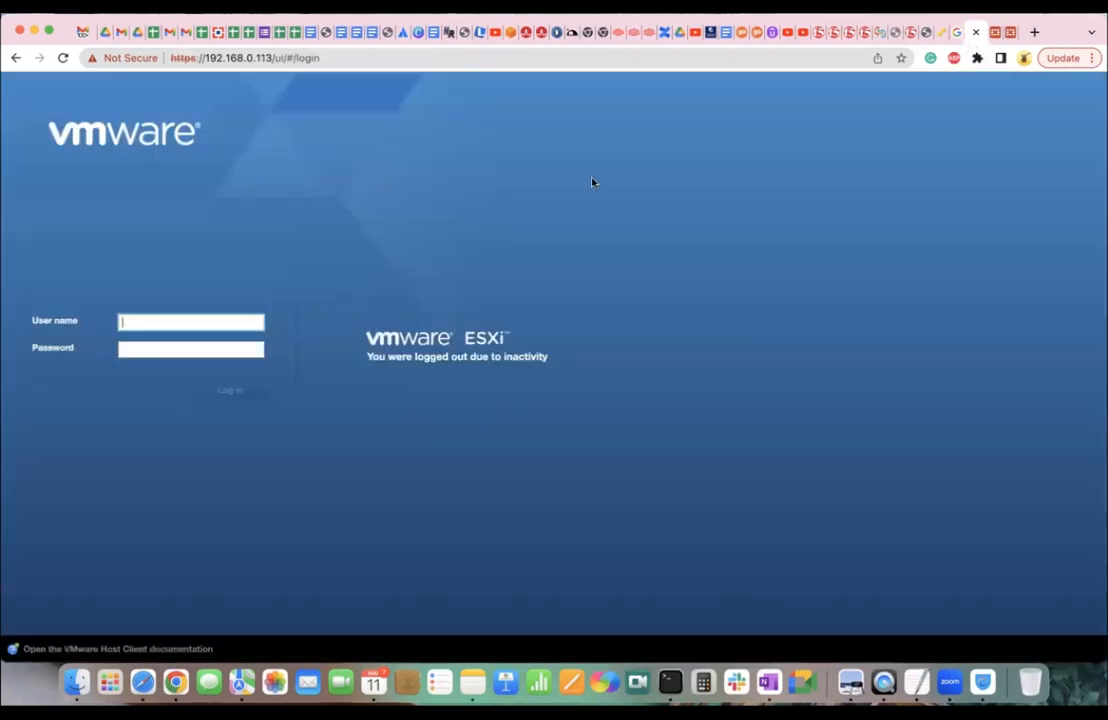
{"action": "left_click", "coordinate": [200, 322]}
{"action": "type", "text": "roo"}
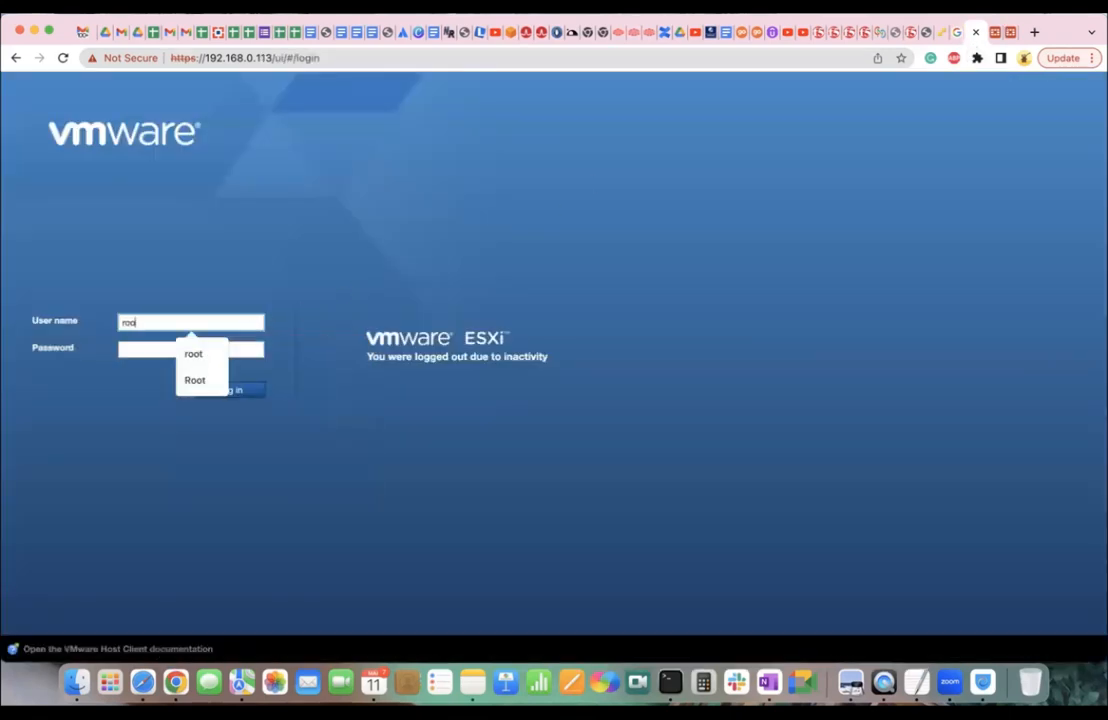
{"action": "type", "text": "t"}
{"action": "key", "text": "Tab"}
{"action": "type", "text": "******"}
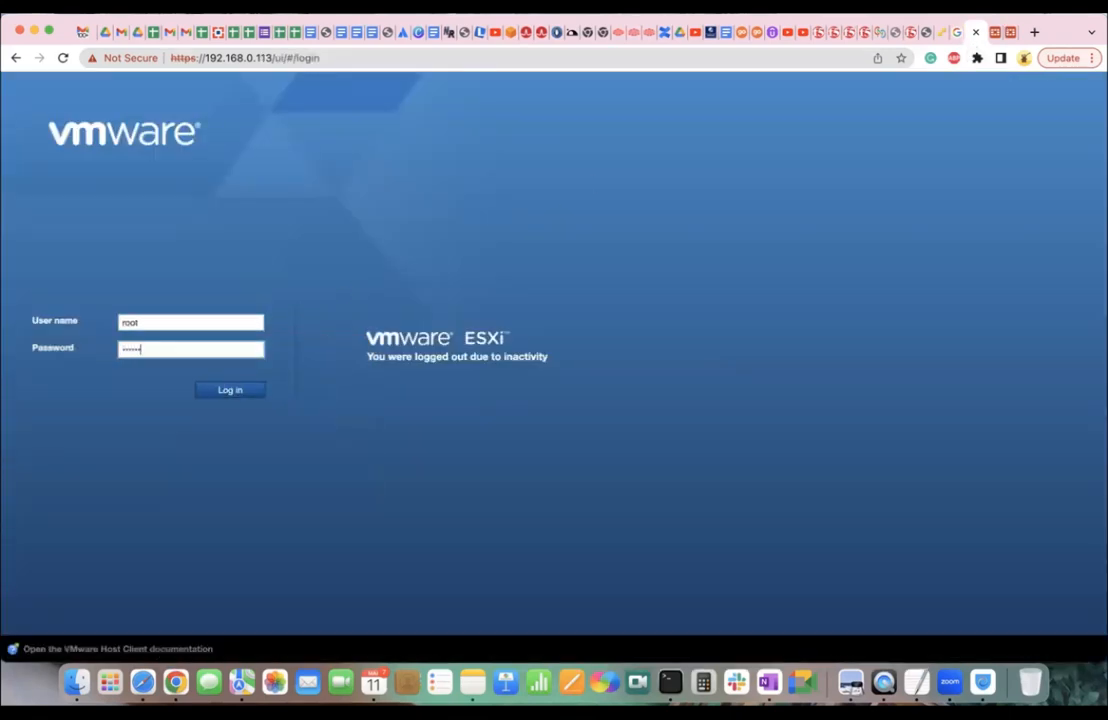
{"action": "key", "text": "Return"}
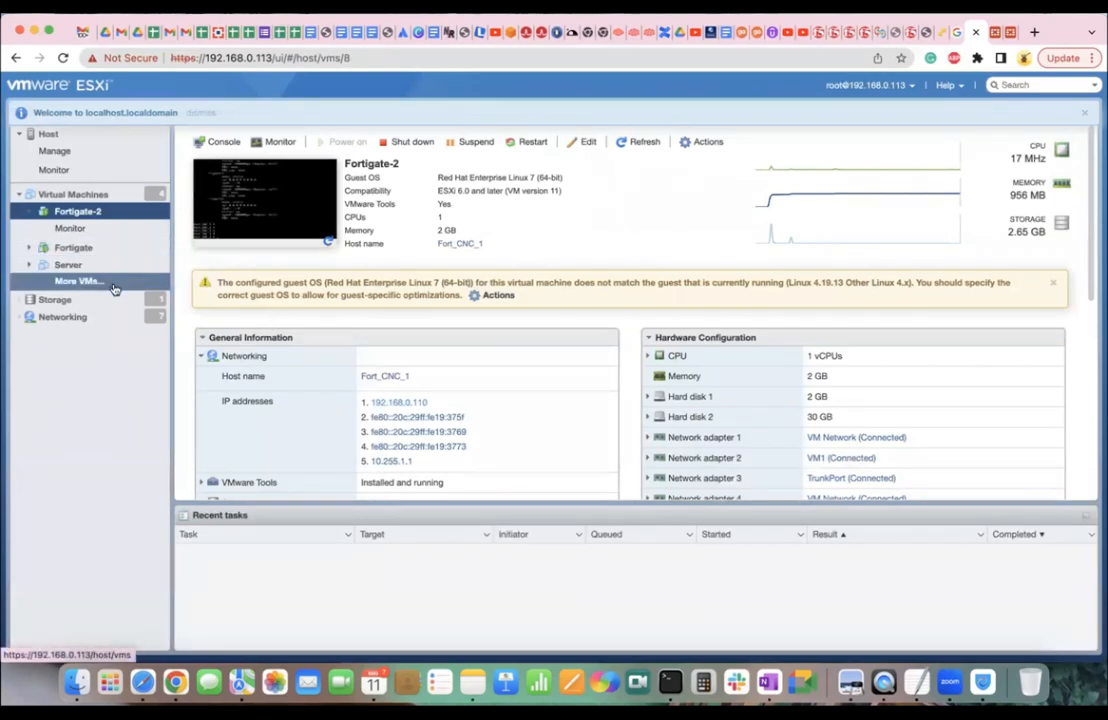
{"action": "left_click", "coordinate": [132, 195]}
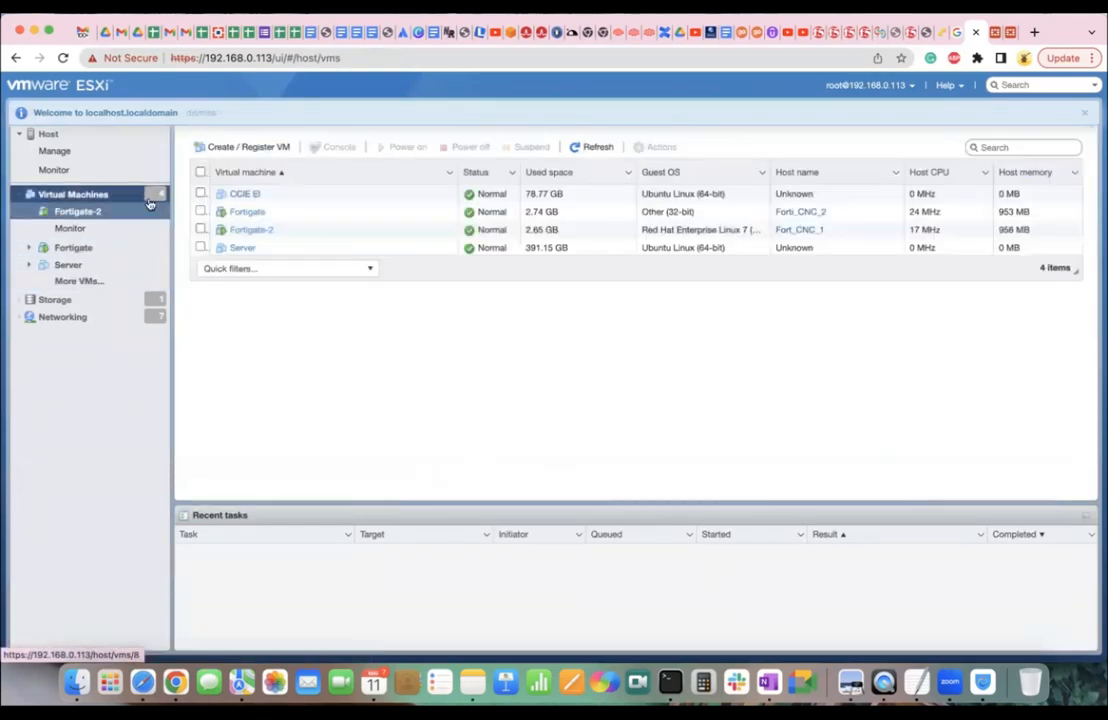
{"action": "left_click", "coordinate": [250, 147]}
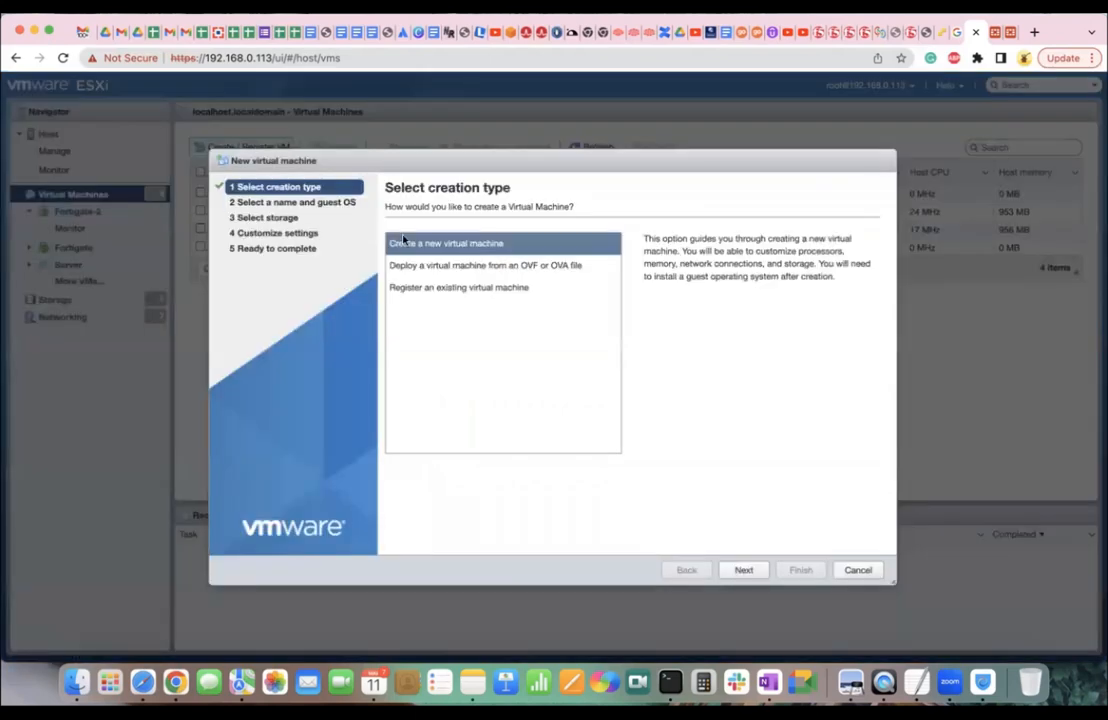
Browse the datastore folders under Register an existing VM, then close the browser without choosing any.
{"action": "left_click", "coordinate": [490, 289]}
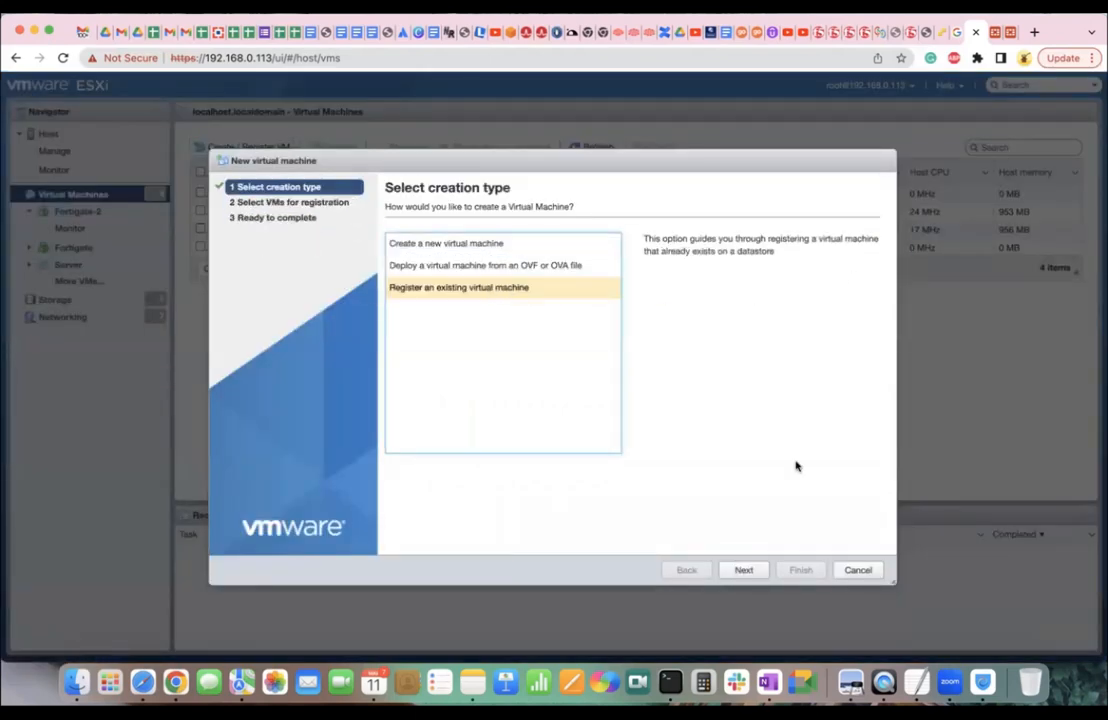
{"action": "left_click", "coordinate": [743, 570]}
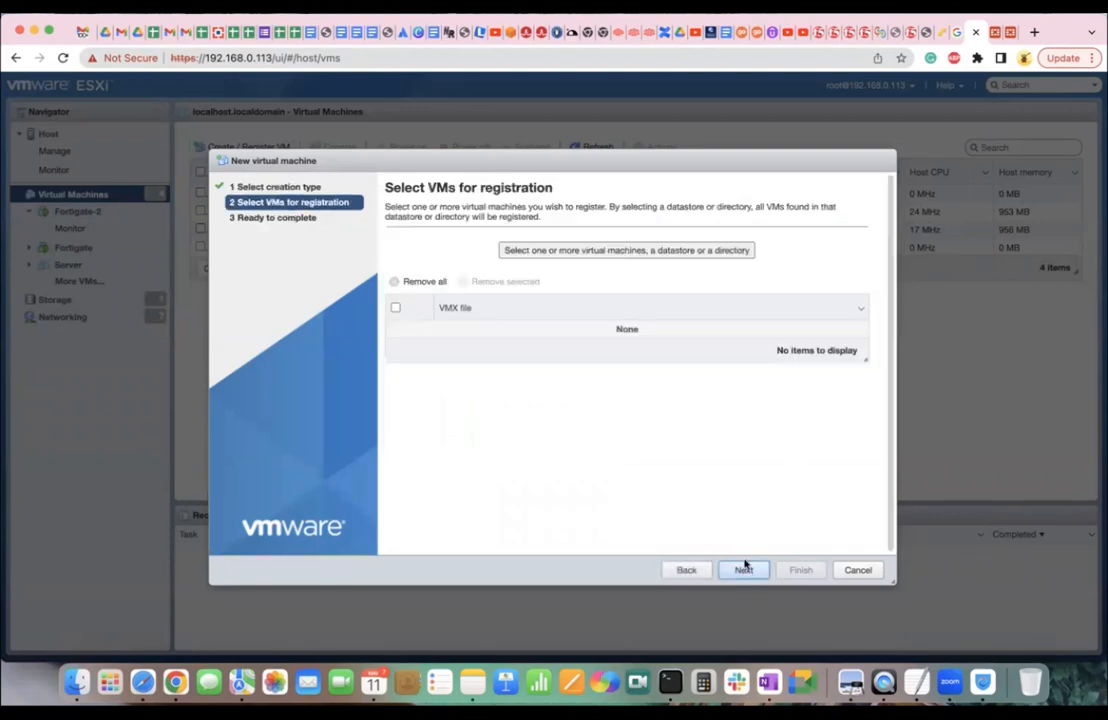
{"action": "left_click", "coordinate": [608, 251]}
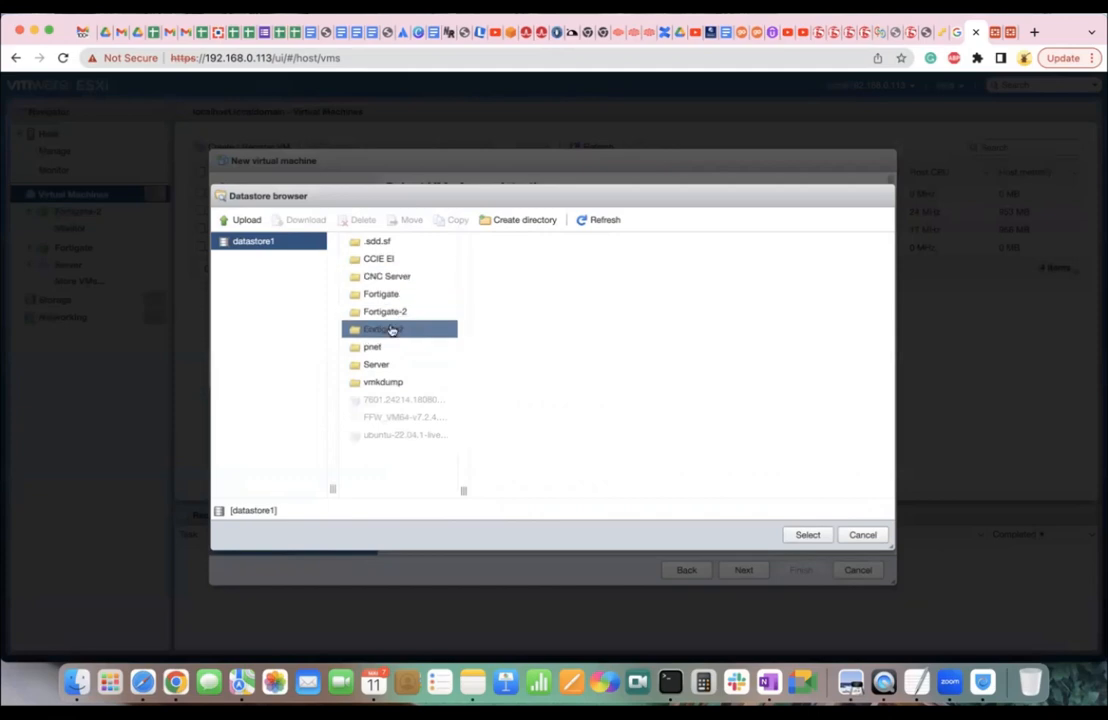
{"action": "left_click", "coordinate": [400, 383]}
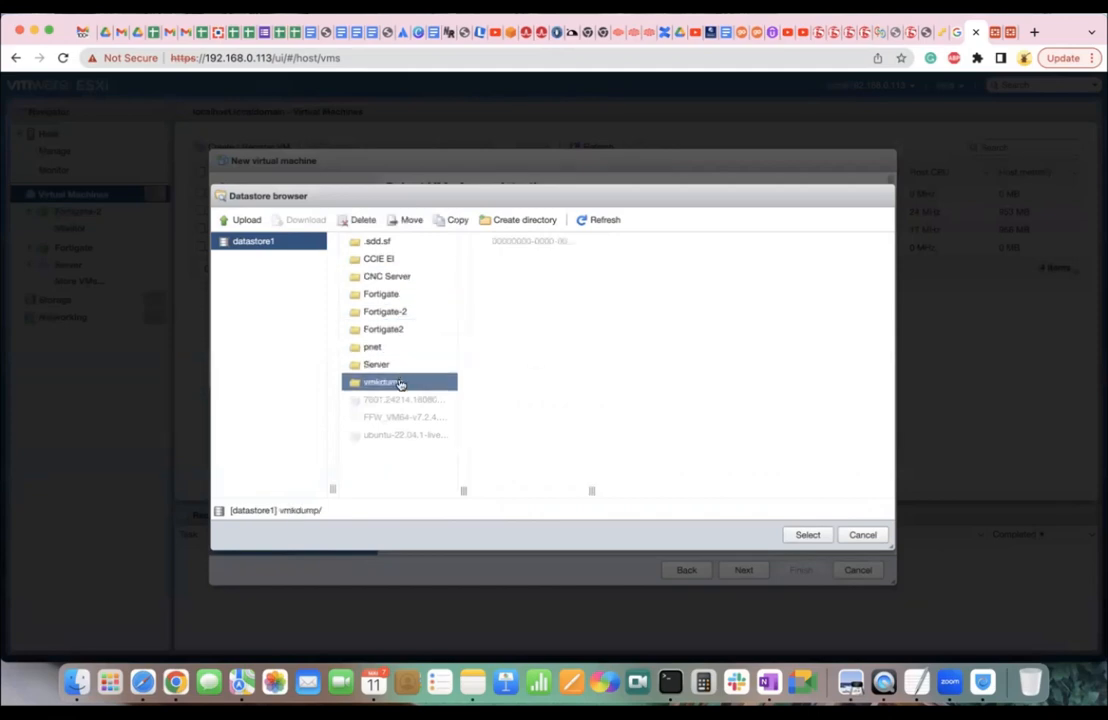
{"action": "left_click", "coordinate": [392, 347]}
{"action": "left_click", "coordinate": [394, 329]}
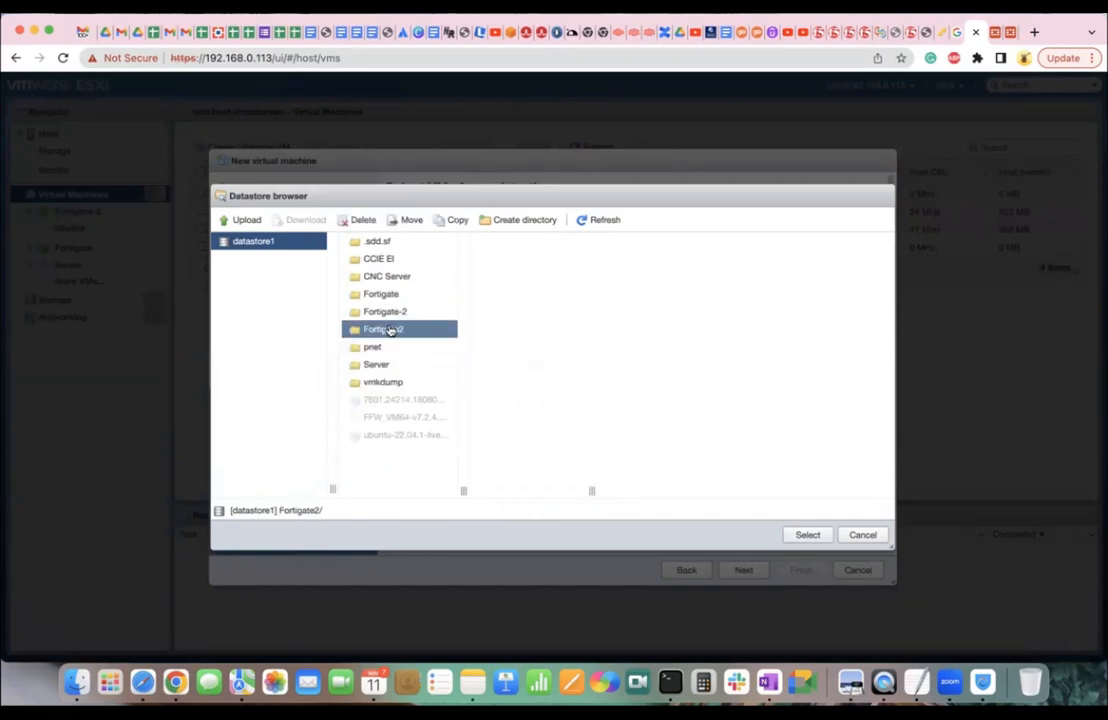
{"action": "left_click", "coordinate": [383, 276]}
{"action": "left_click", "coordinate": [381, 259]}
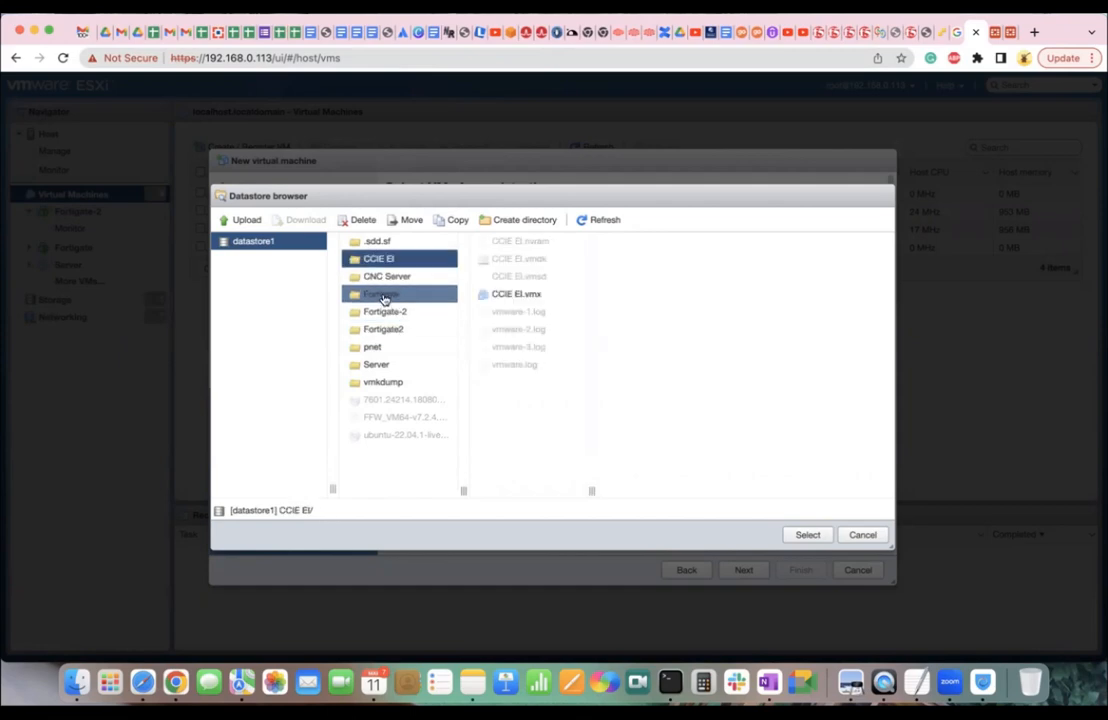
{"action": "left_click", "coordinate": [404, 382]}
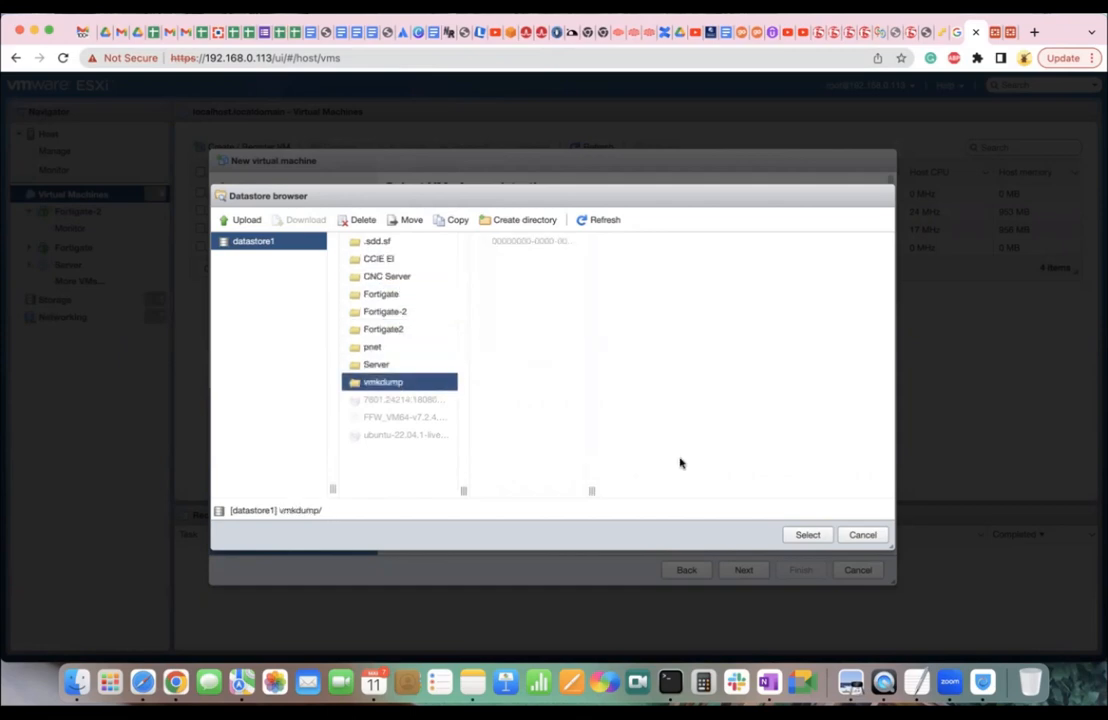
{"action": "left_click", "coordinate": [850, 534]}
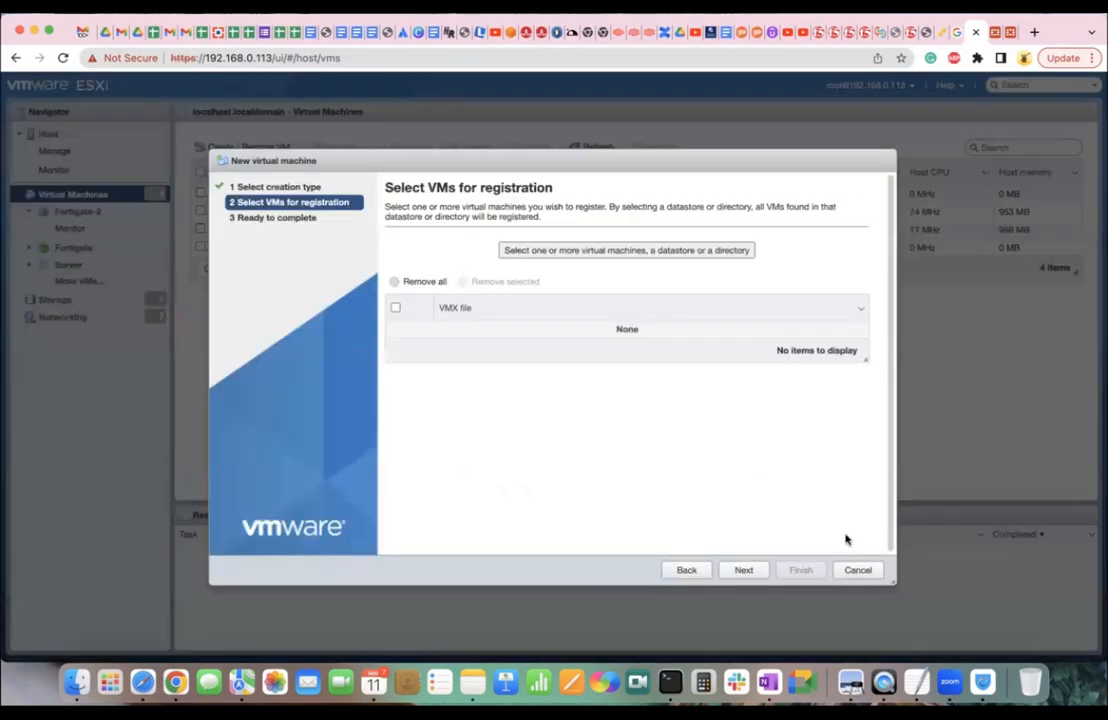
{"action": "left_click", "coordinate": [295, 187]}
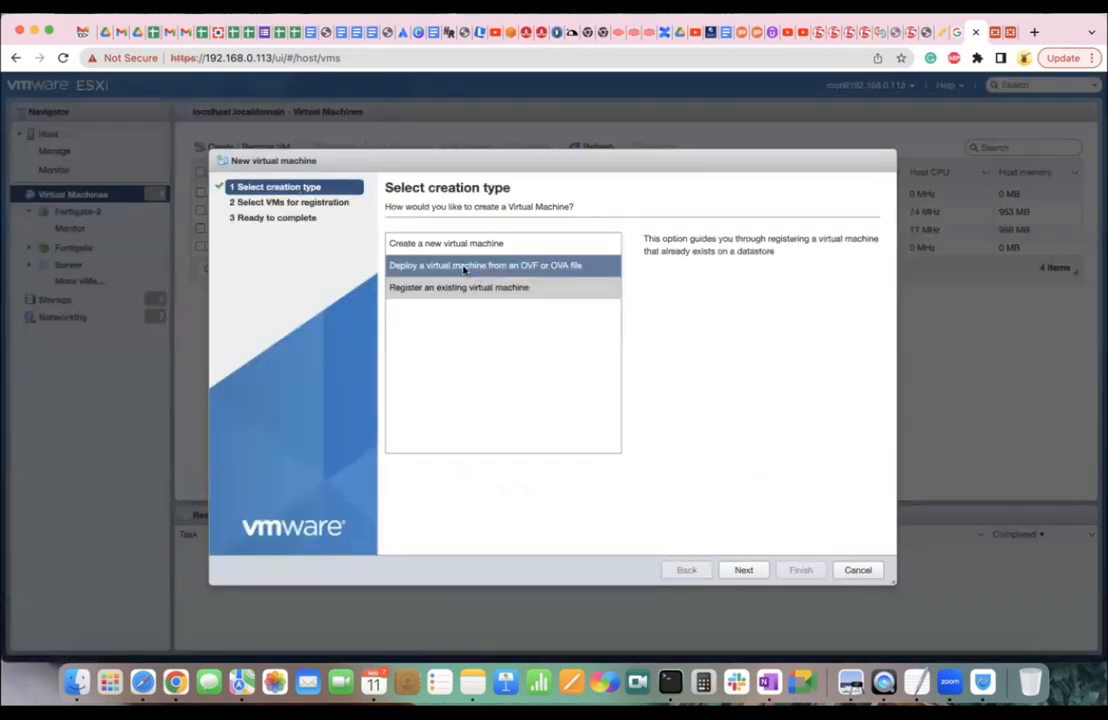
Choose Create a new virtual machine and name it User-1.
{"action": "left_click", "coordinate": [425, 243]}
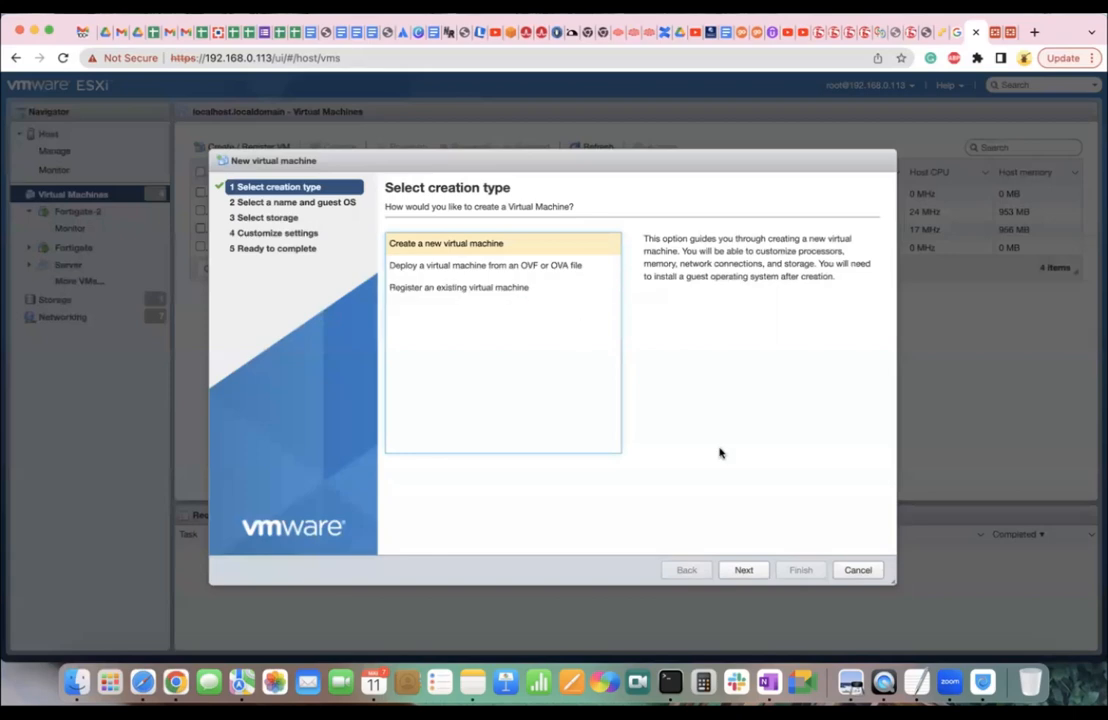
{"action": "left_click", "coordinate": [745, 569]}
{"action": "left_click", "coordinate": [457, 257]}
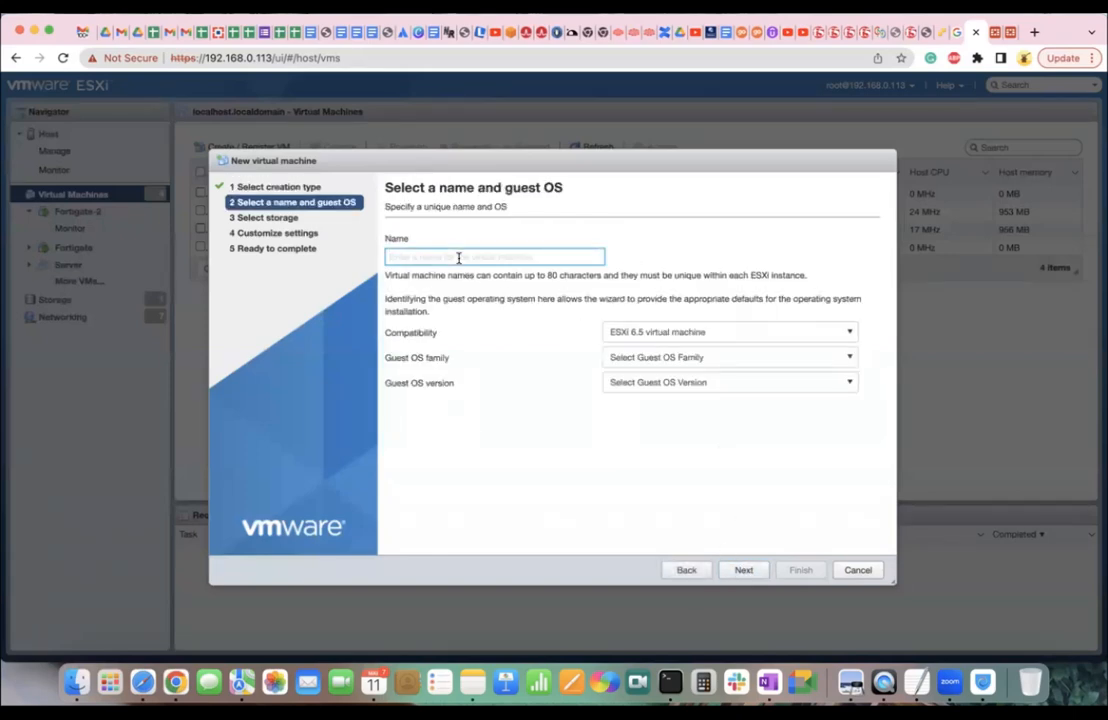
{"action": "type", "text": "USer-"}
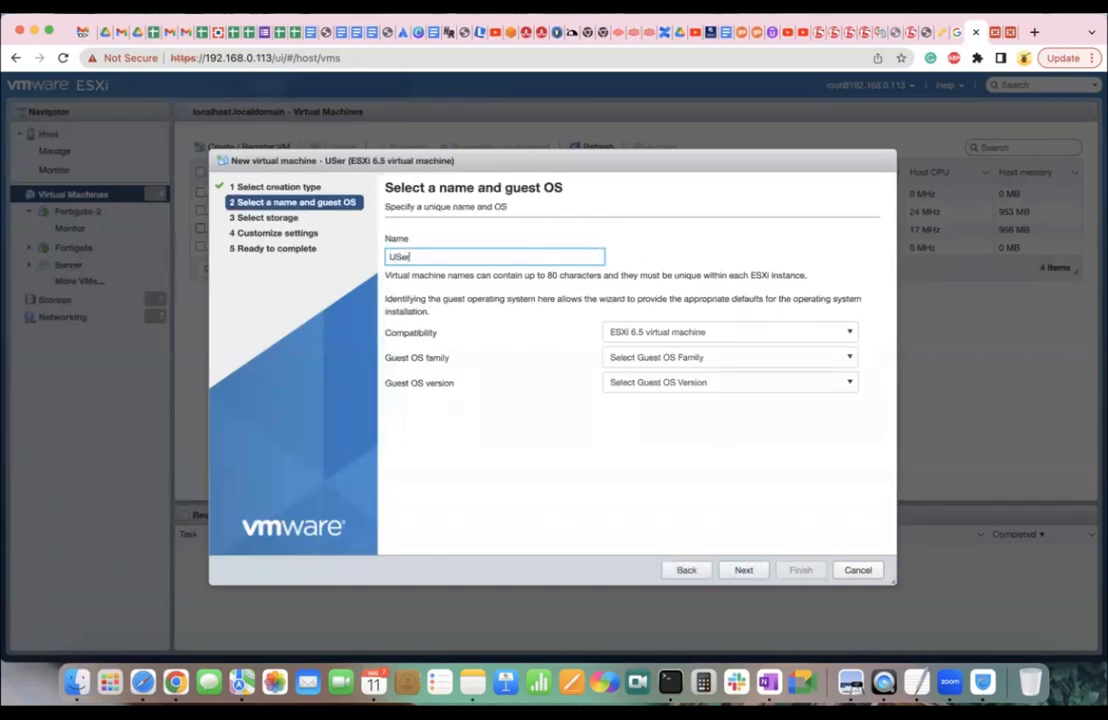
{"action": "key", "text": "BackSpace"}
{"action": "key", "text": "BackSpace"}
{"action": "key", "text": "BackSpace"}
{"action": "key", "text": "BackSpace"}
{"action": "type", "text": "ser-1"}
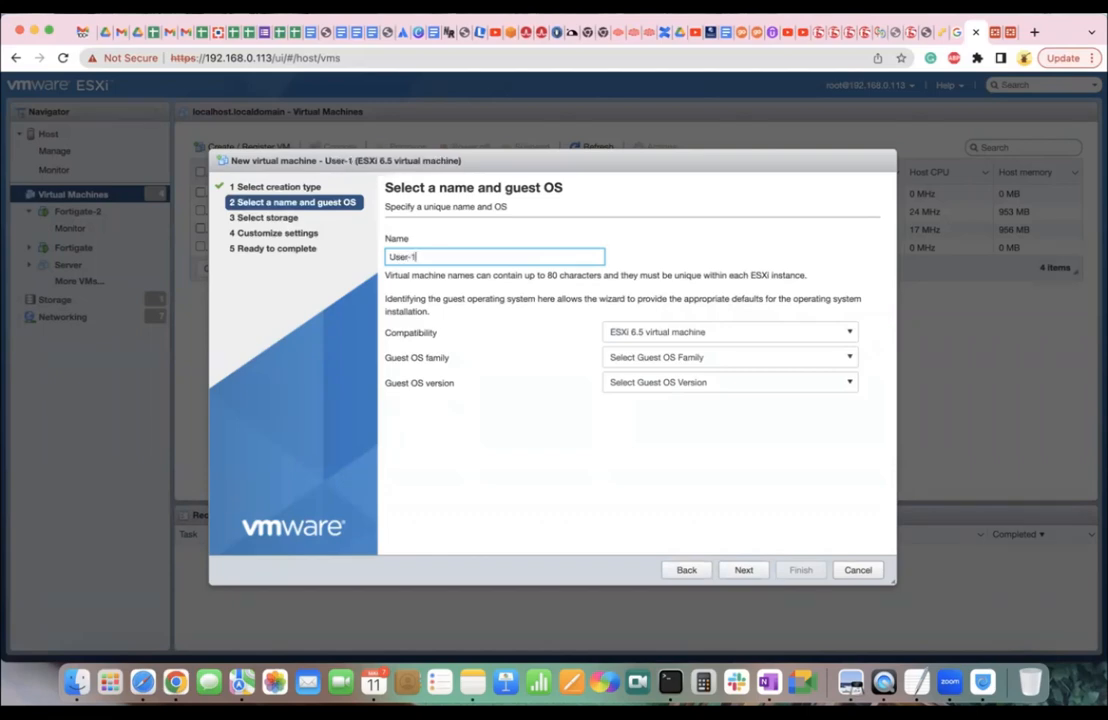
Keep ESXi 6.5 compatibility, set guest OS to Windows 7 (64-bit), and continue to storage.
{"action": "left_click", "coordinate": [658, 334]}
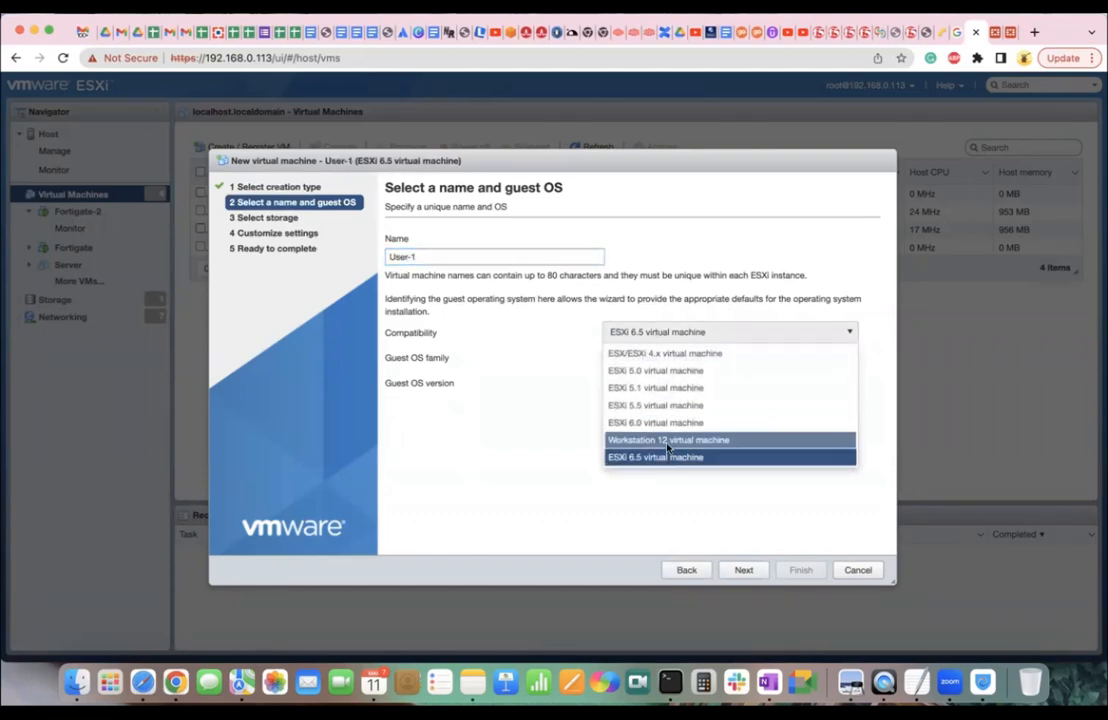
{"action": "left_click", "coordinate": [655, 457]}
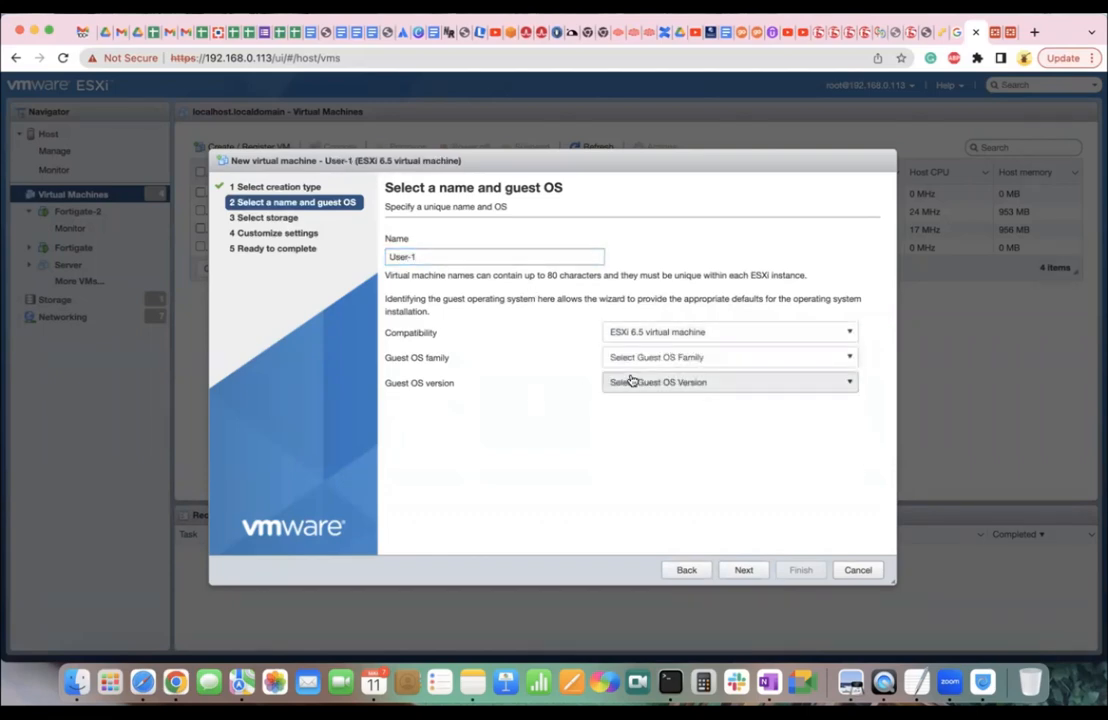
{"action": "left_click", "coordinate": [648, 369]}
{"action": "left_click", "coordinate": [650, 447]}
{"action": "left_click", "coordinate": [652, 383]}
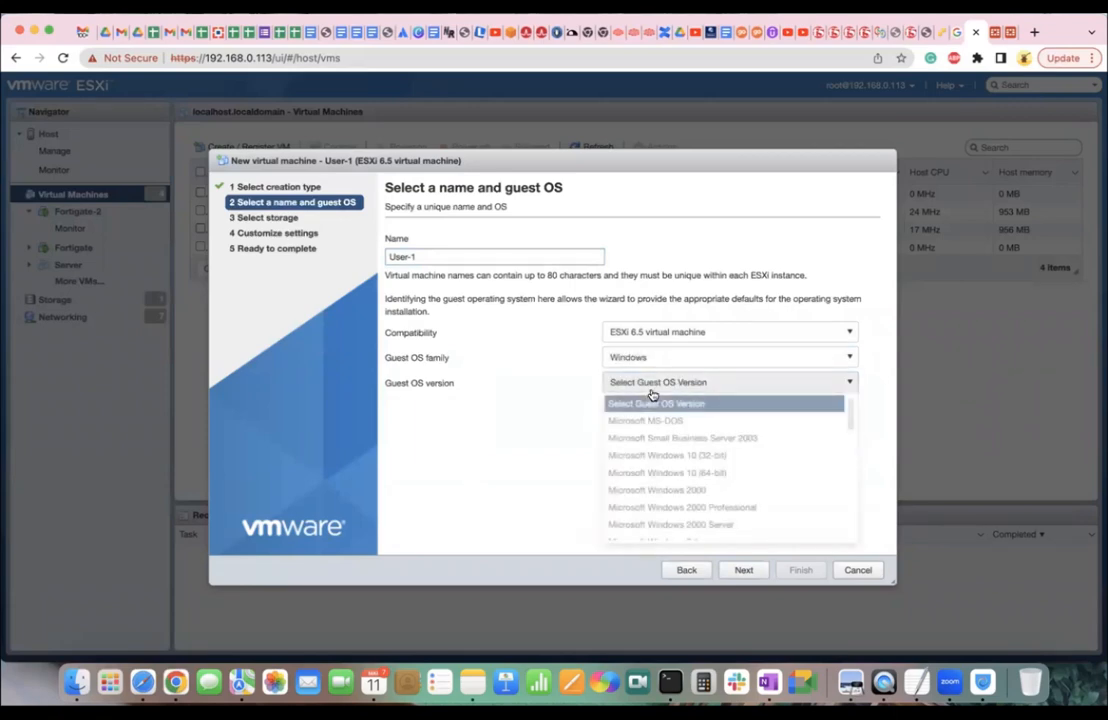
{"action": "scroll", "coordinate": [660, 480], "scroll_direction": "down", "scroll_amount": 2}
{"action": "scroll", "coordinate": [665, 478], "scroll_direction": "up", "scroll_amount": 2}
{"action": "scroll", "coordinate": [665, 478], "scroll_direction": "down", "scroll_amount": 3}
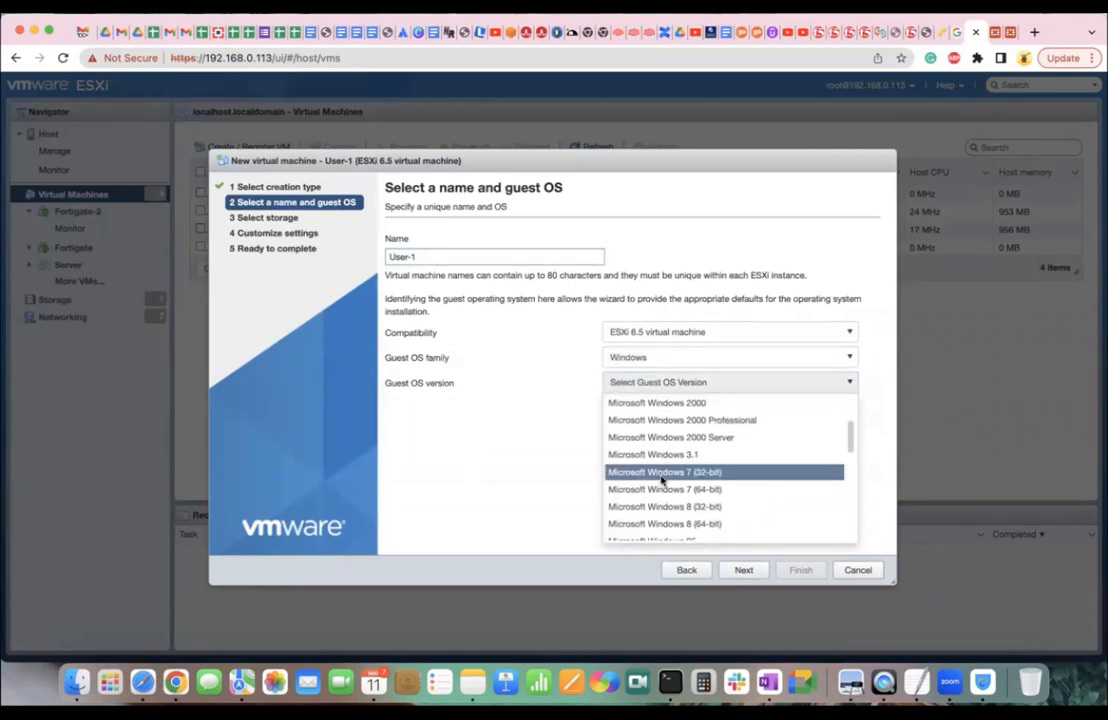
{"action": "left_click", "coordinate": [668, 475]}
{"action": "left_click", "coordinate": [668, 385]}
{"action": "left_click", "coordinate": [677, 495]}
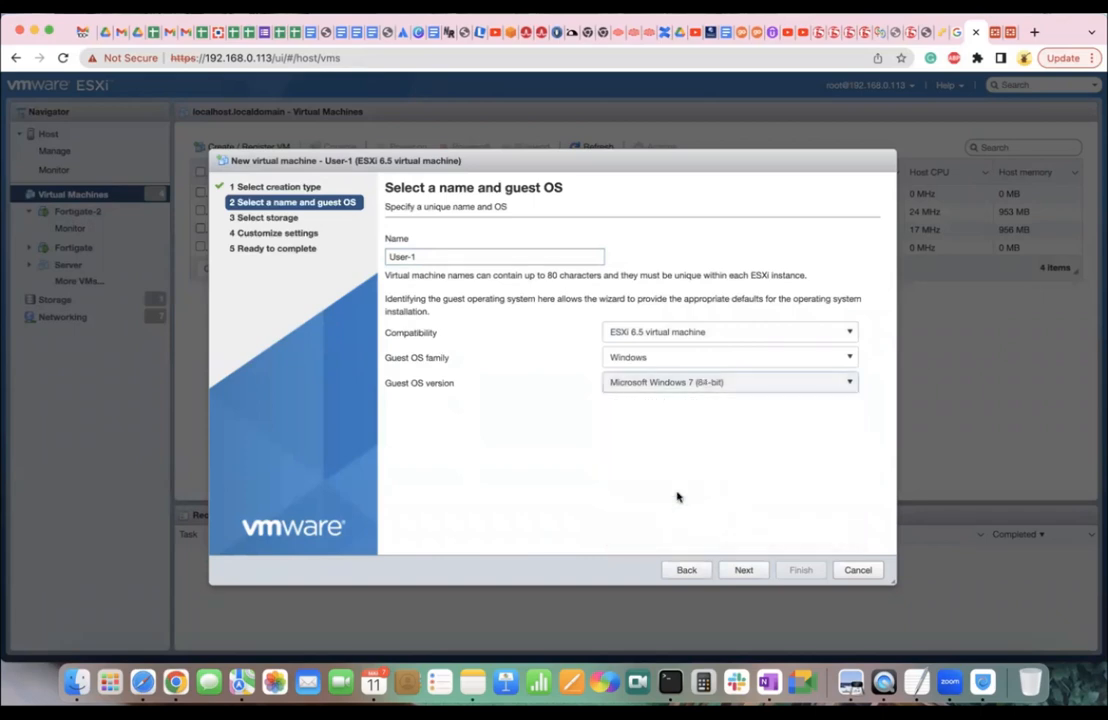
{"action": "left_click", "coordinate": [739, 572]}
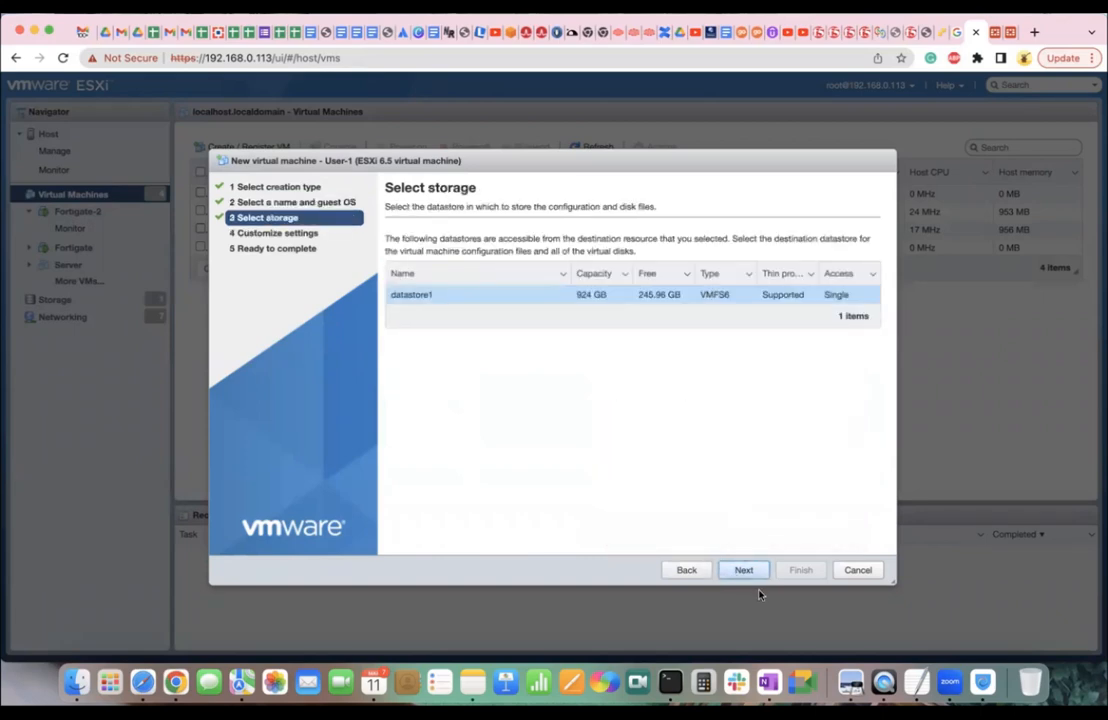
Keep datastore1 and give User-1 4 CPUs and 16 GB of memory.
{"action": "left_click", "coordinate": [745, 574]}
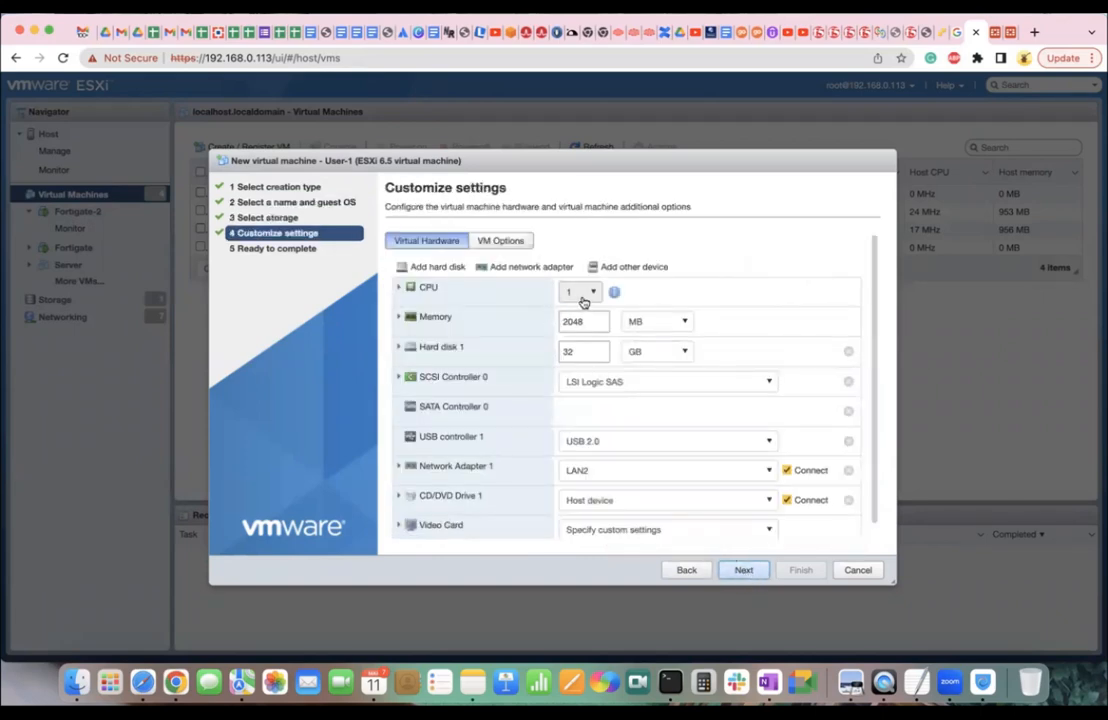
{"action": "left_click", "coordinate": [581, 293]}
{"action": "left_click", "coordinate": [576, 365]}
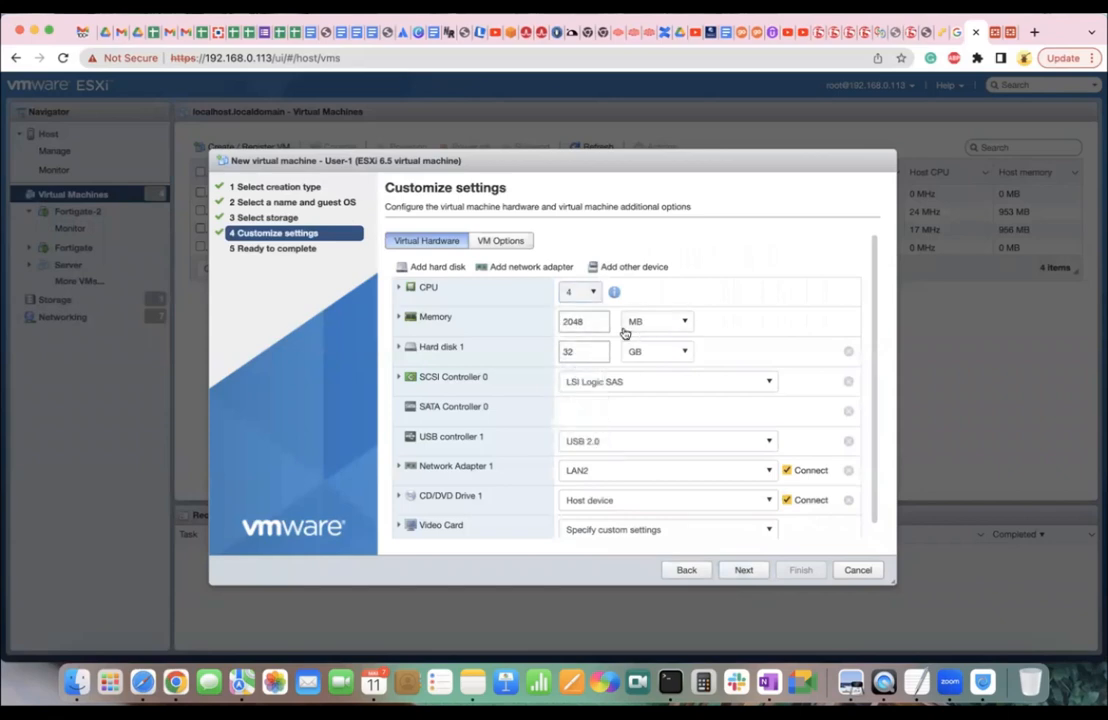
{"action": "double_click", "coordinate": [571, 321]}
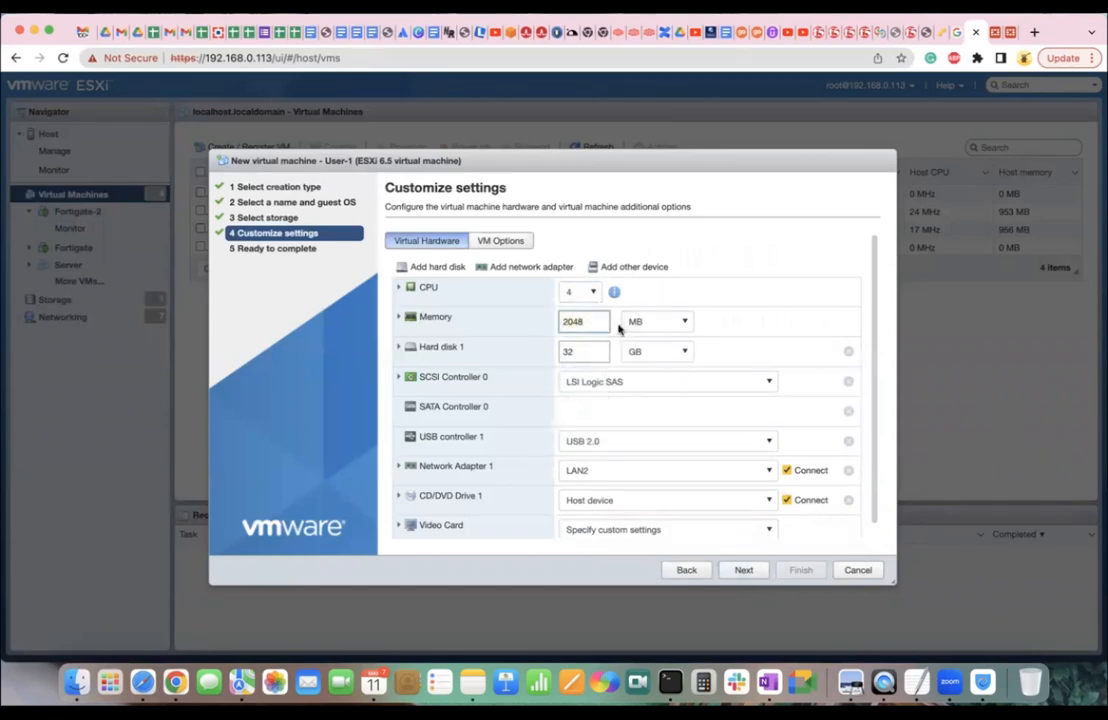
{"action": "type", "text": "16"}
{"action": "left_click", "coordinate": [656, 322]}
{"action": "left_click", "coordinate": [652, 360]}
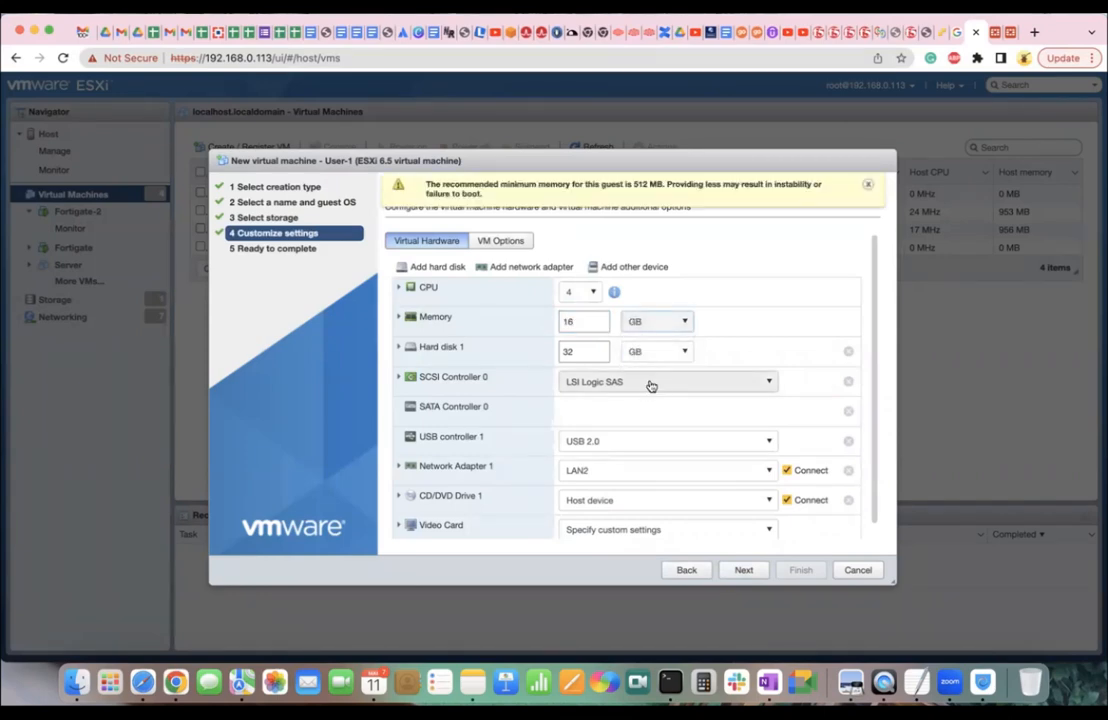
Set the CD/DVD drive to the Windows 7 installer ISO from the datastore.
{"action": "scroll", "coordinate": [715, 355], "scroll_direction": "down", "scroll_amount": 1}
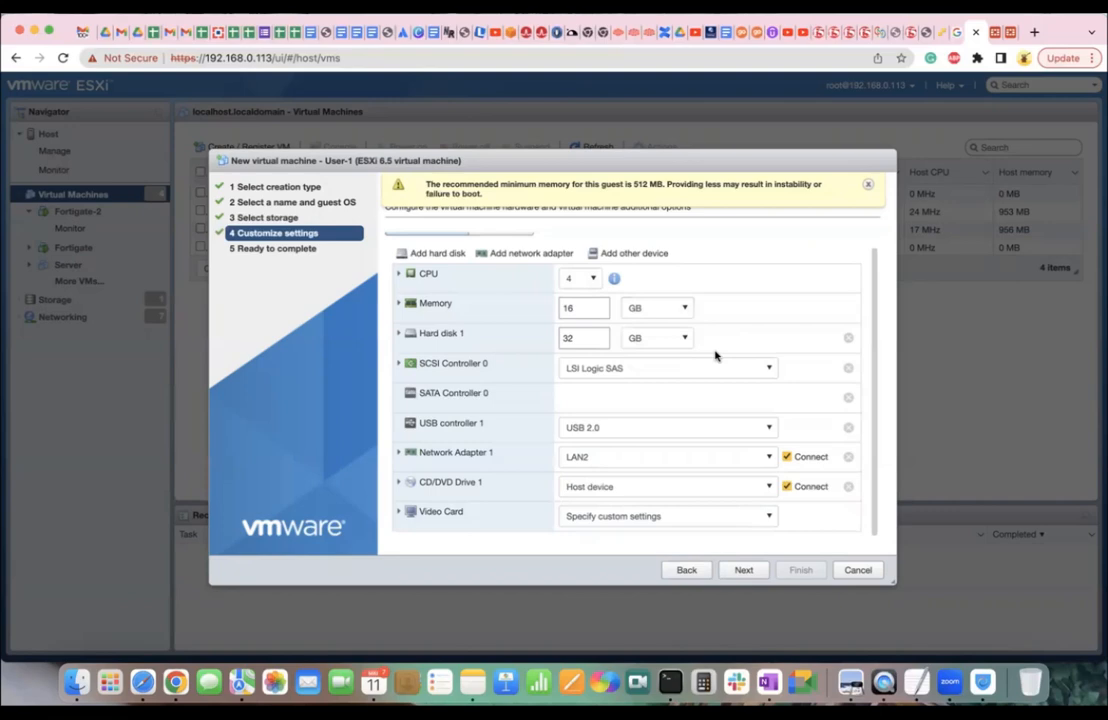
{"action": "left_click", "coordinate": [700, 492]}
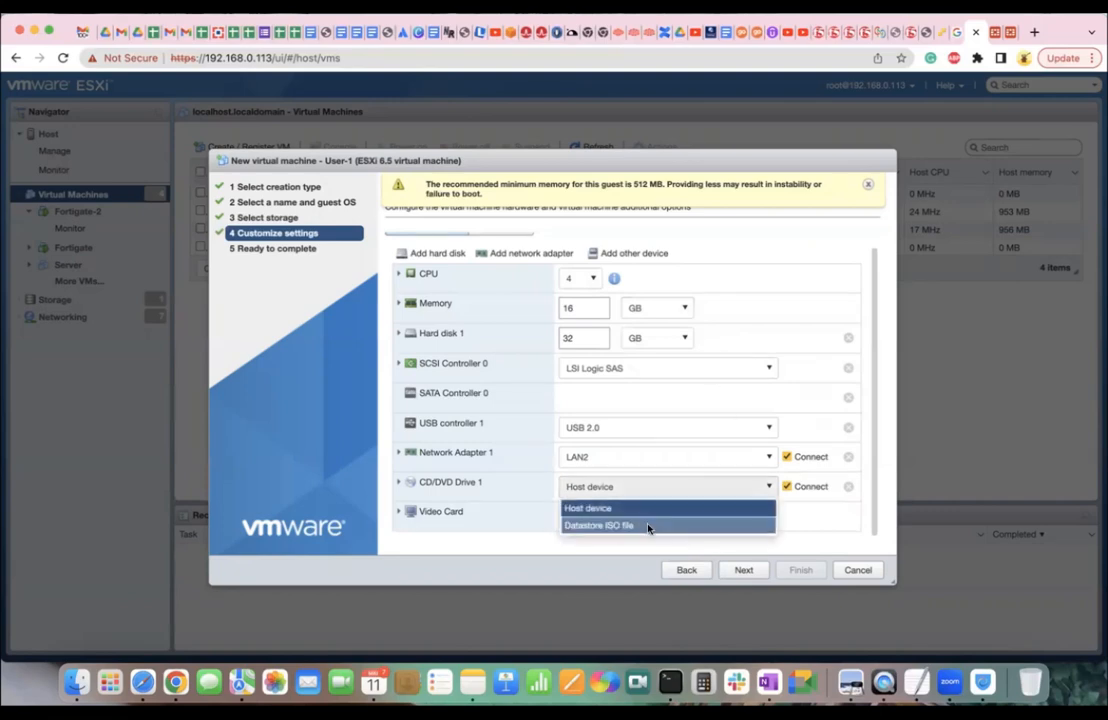
{"action": "left_click", "coordinate": [648, 528]}
{"action": "left_click", "coordinate": [410, 400]}
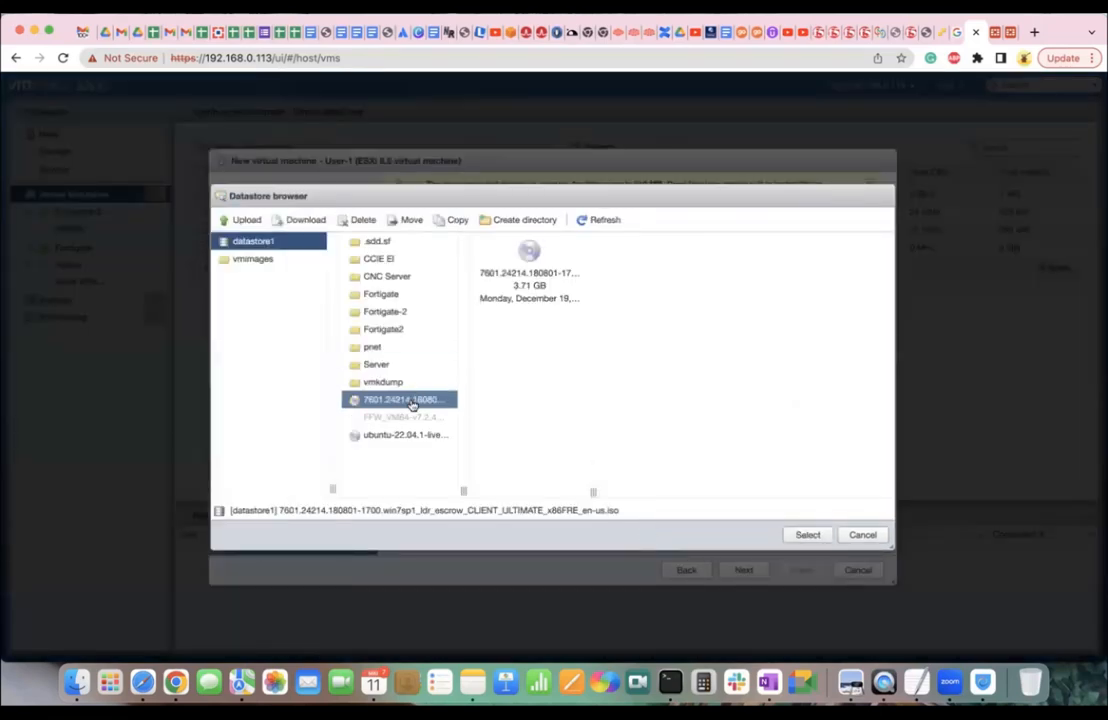
{"action": "left_click", "coordinate": [807, 534]}
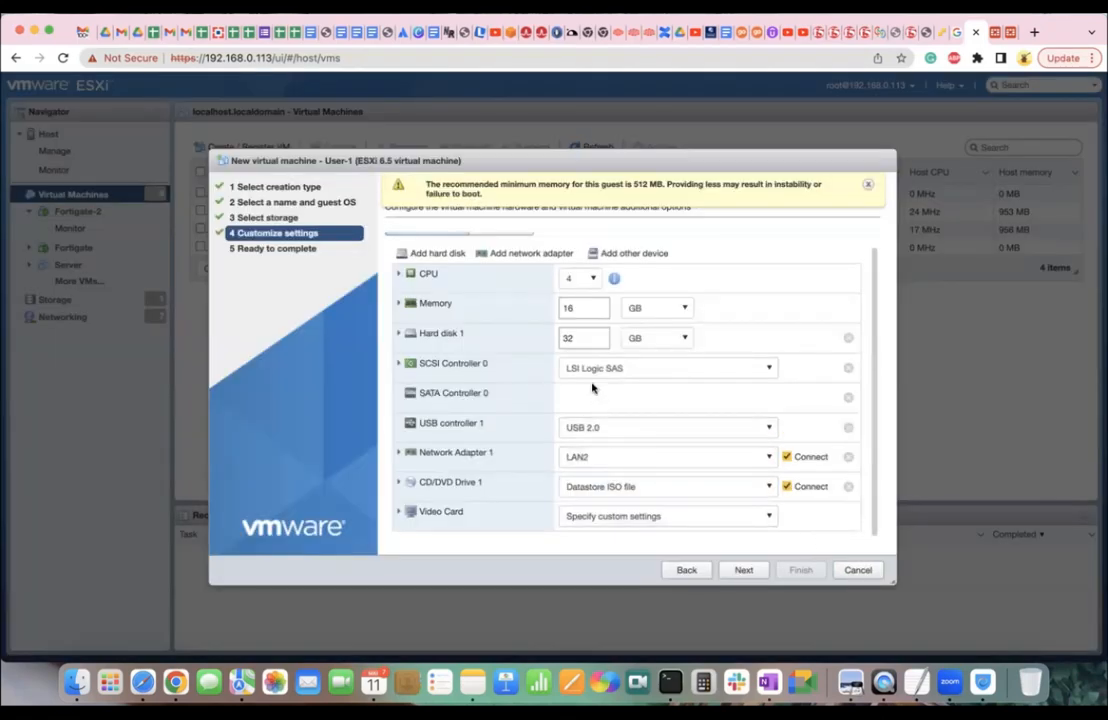
Connect Network Adapter 1 to the VM1 network.
{"action": "left_click", "coordinate": [614, 461]}
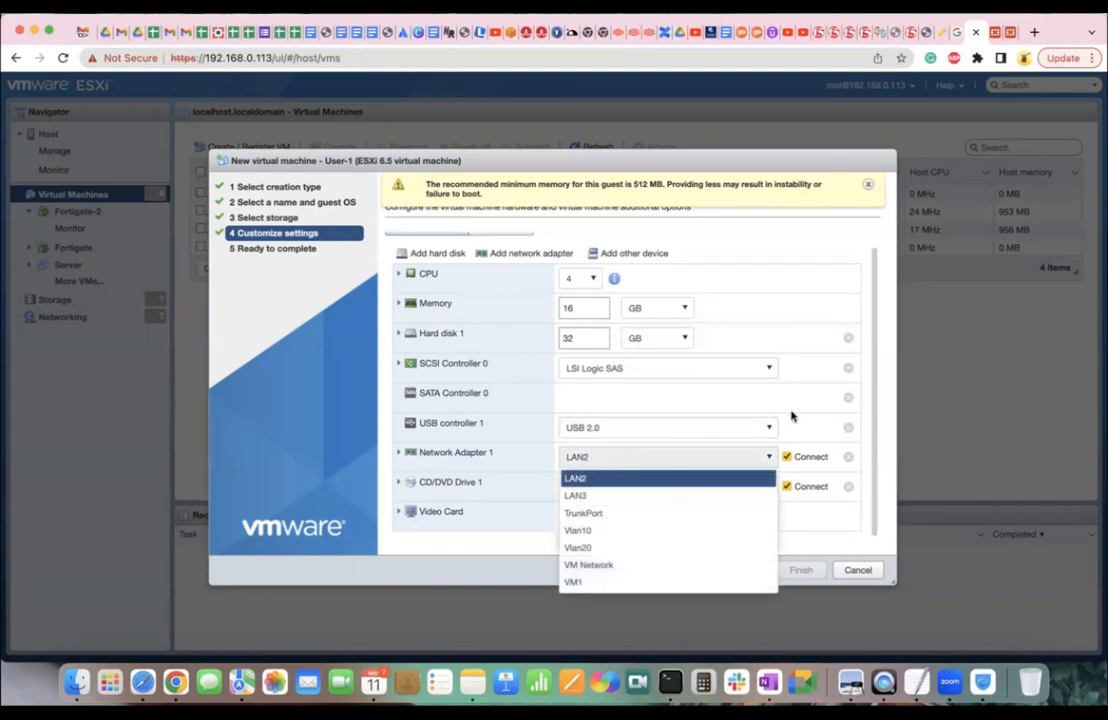
{"action": "left_click", "coordinate": [792, 416]}
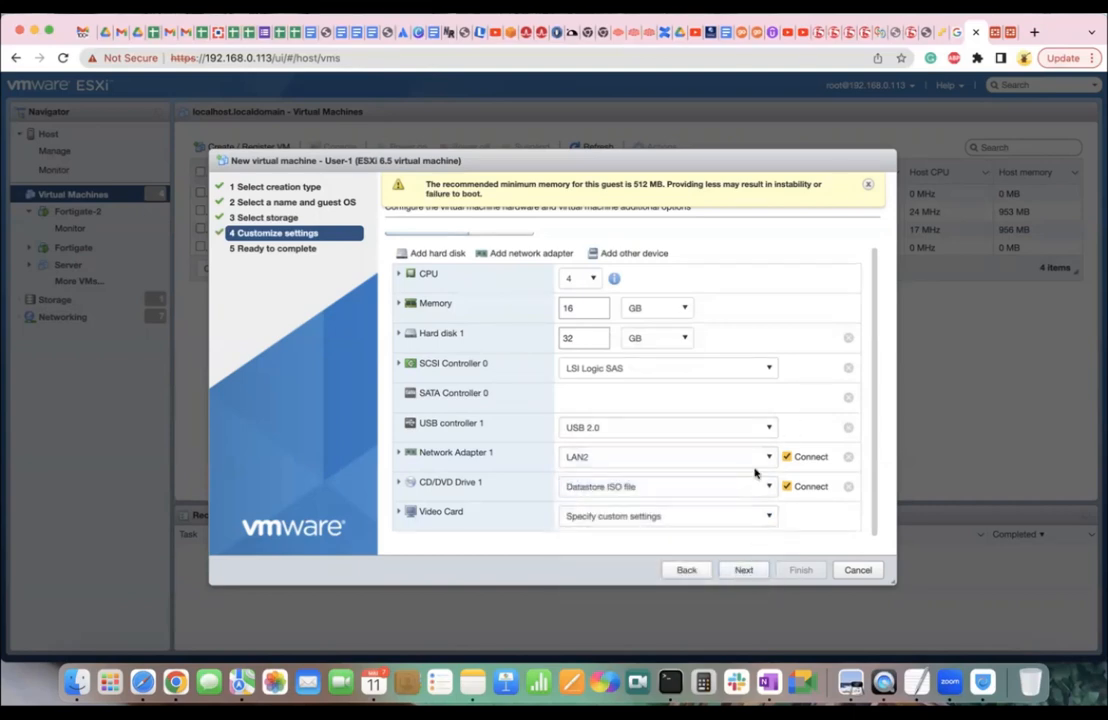
{"action": "left_click", "coordinate": [752, 432]}
{"action": "left_click", "coordinate": [766, 432]}
{"action": "left_click", "coordinate": [762, 457]}
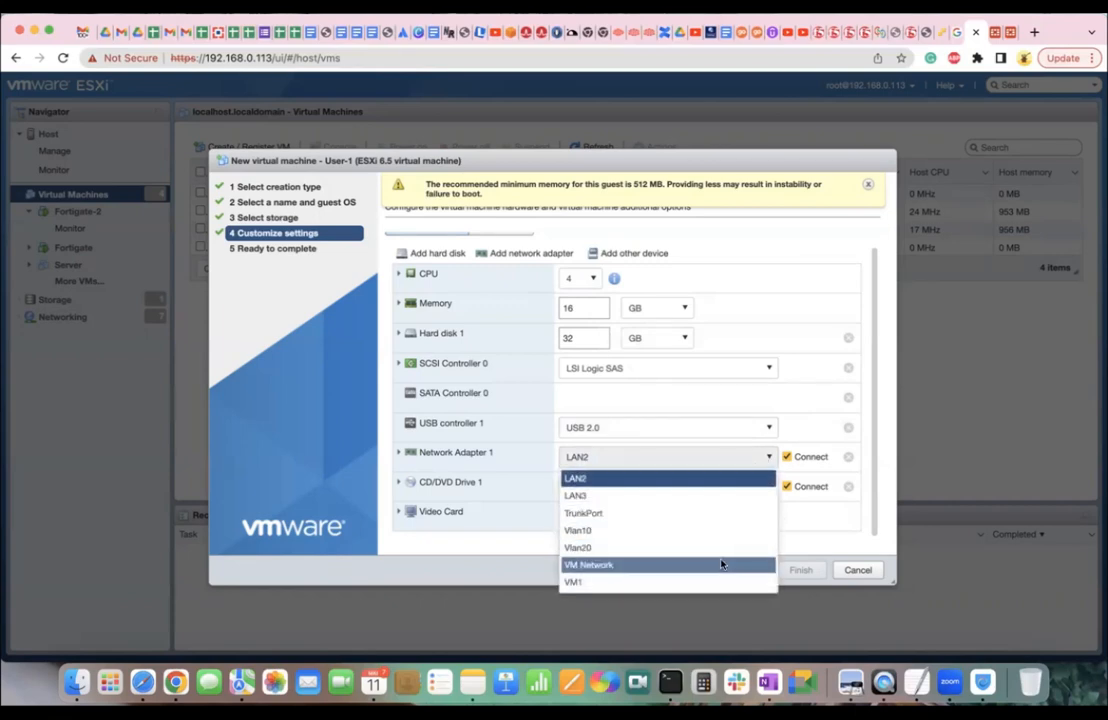
{"action": "left_click", "coordinate": [718, 581]}
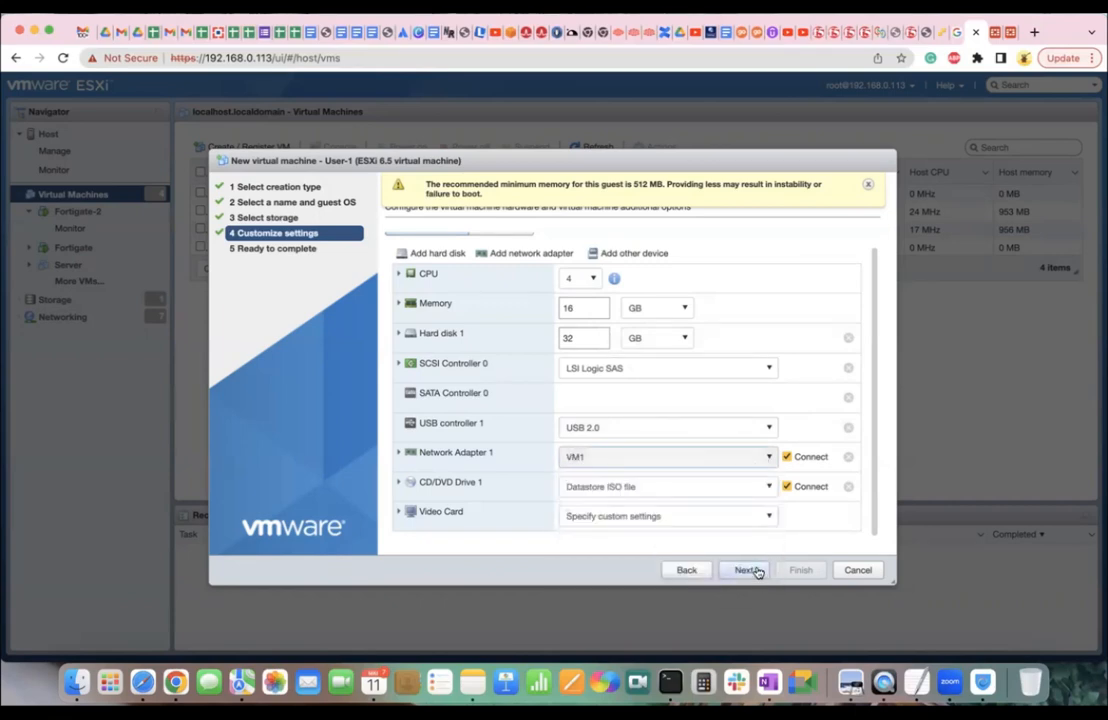
Review the User-1 summary and finish creating the virtual machine.
{"action": "left_click", "coordinate": [749, 570]}
{"action": "scroll", "coordinate": [707, 491], "scroll_direction": "down", "scroll_amount": 5}
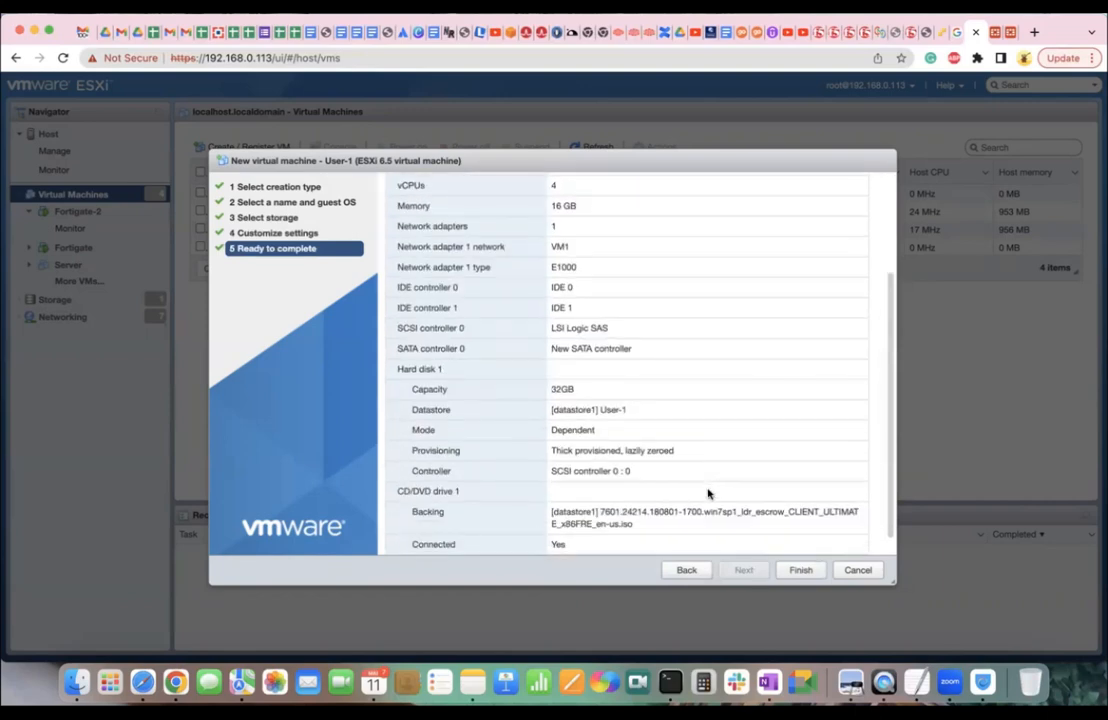
{"action": "left_click", "coordinate": [800, 570]}
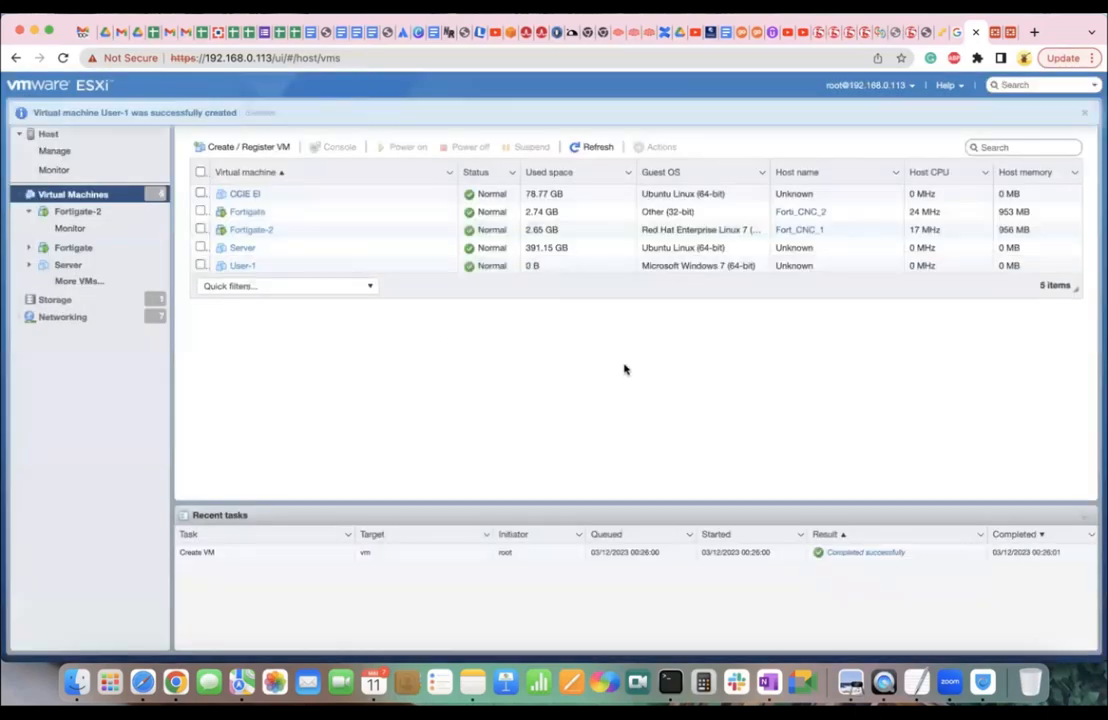
Select User-1, power it on and open its console at the Windows 7 installer.
{"action": "left_click", "coordinate": [244, 266]}
{"action": "left_click", "coordinate": [298, 210]}
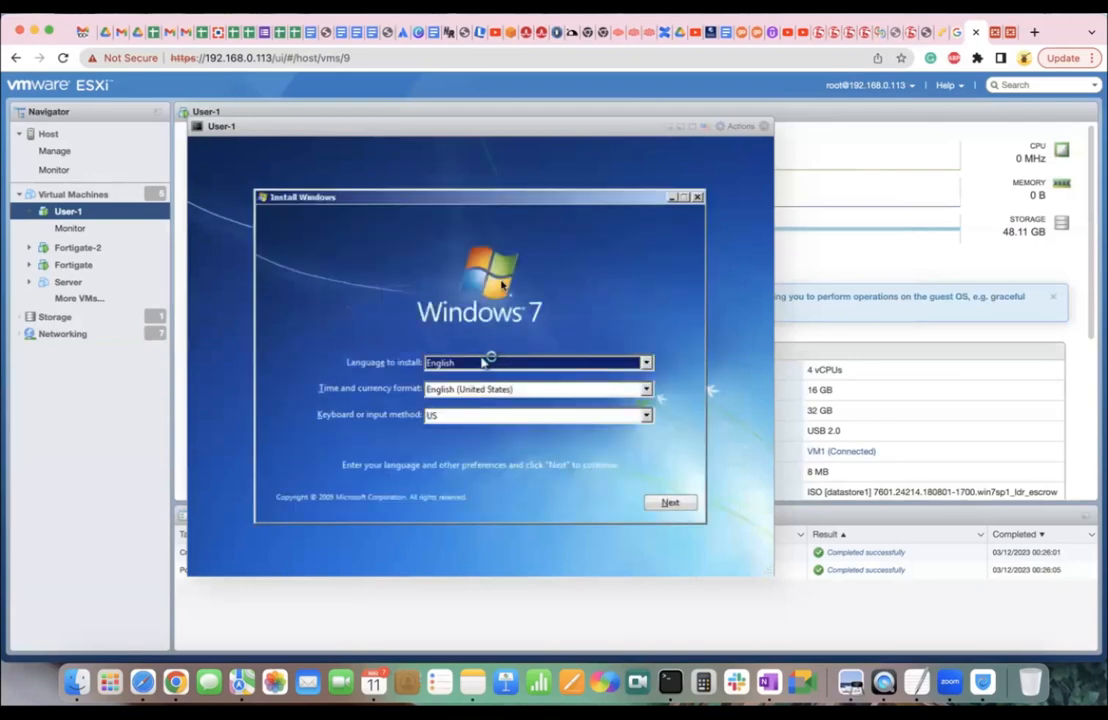
Keep default language, accept the license, and choose a Custom install on the 32 GB Disk 0.
{"action": "left_click", "coordinate": [668, 502]}
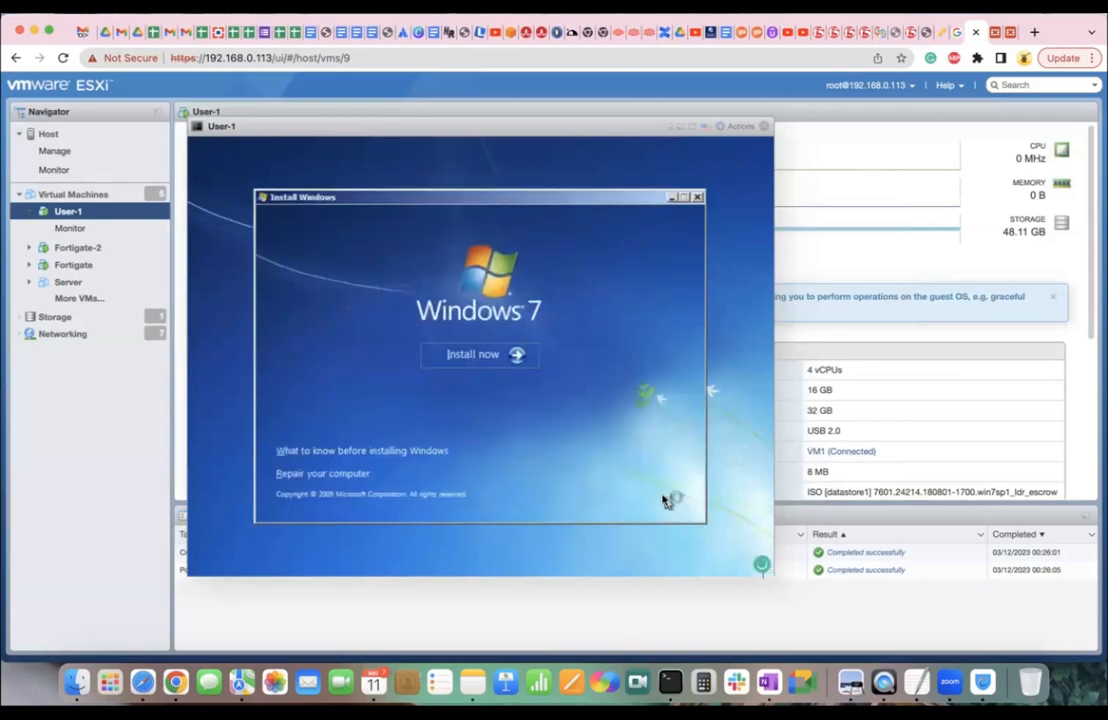
{"action": "left_click", "coordinate": [528, 364]}
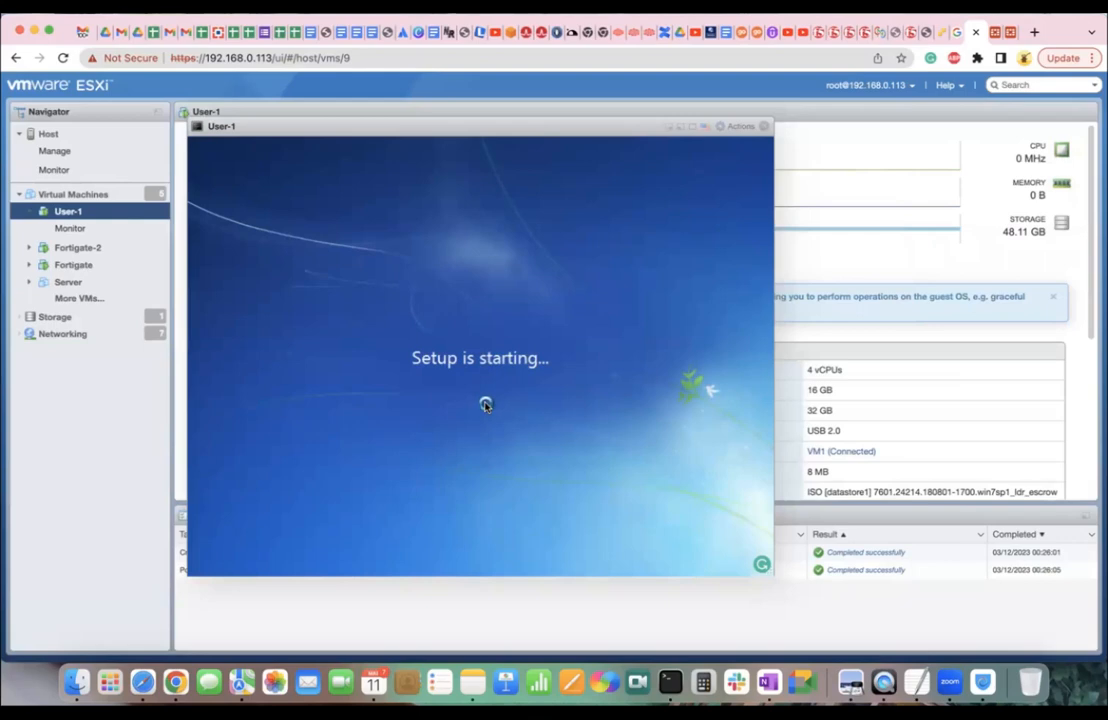
{"action": "left_click", "coordinate": [352, 450]}
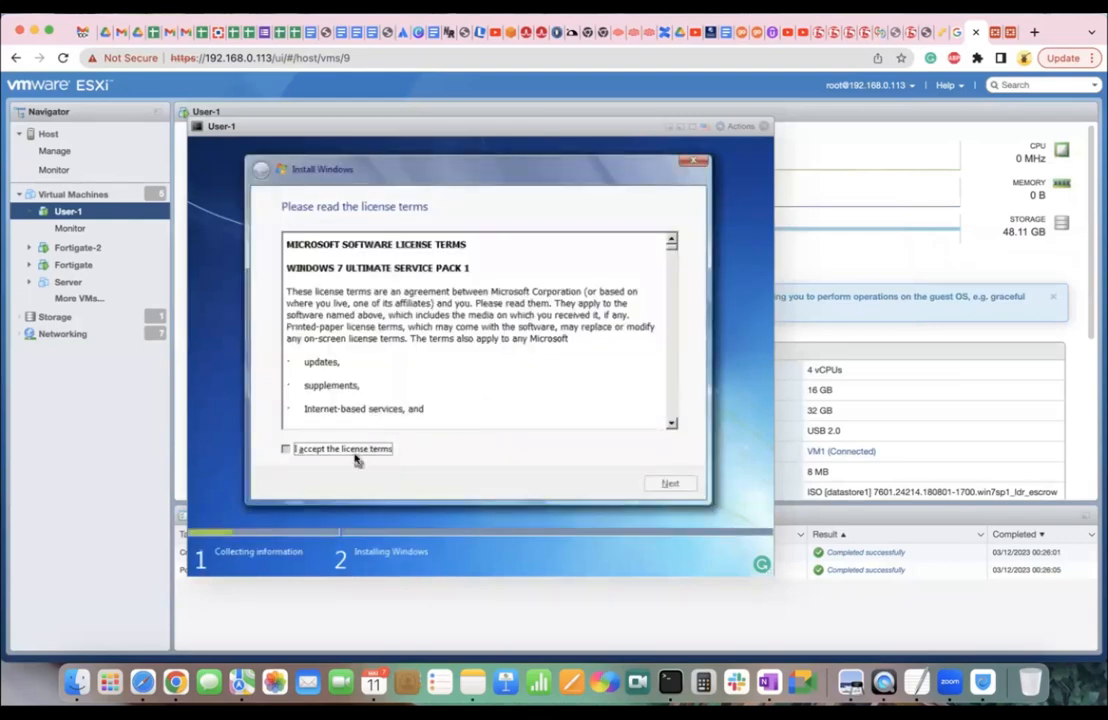
{"action": "left_click", "coordinate": [656, 485]}
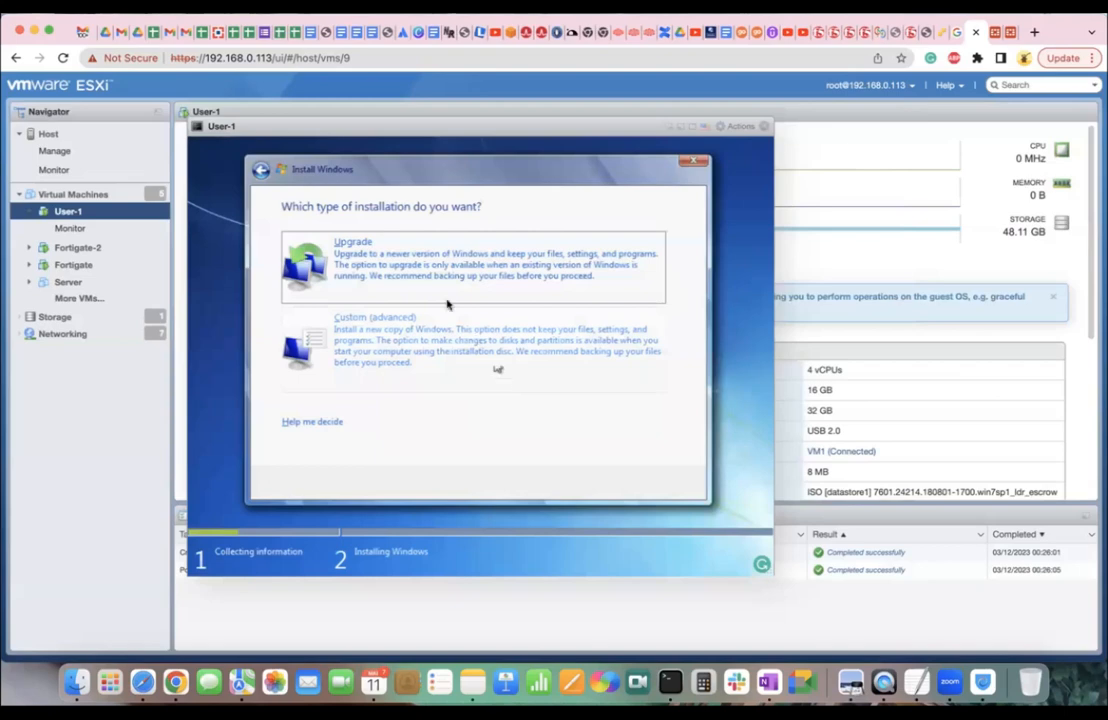
{"action": "left_click", "coordinate": [424, 338]}
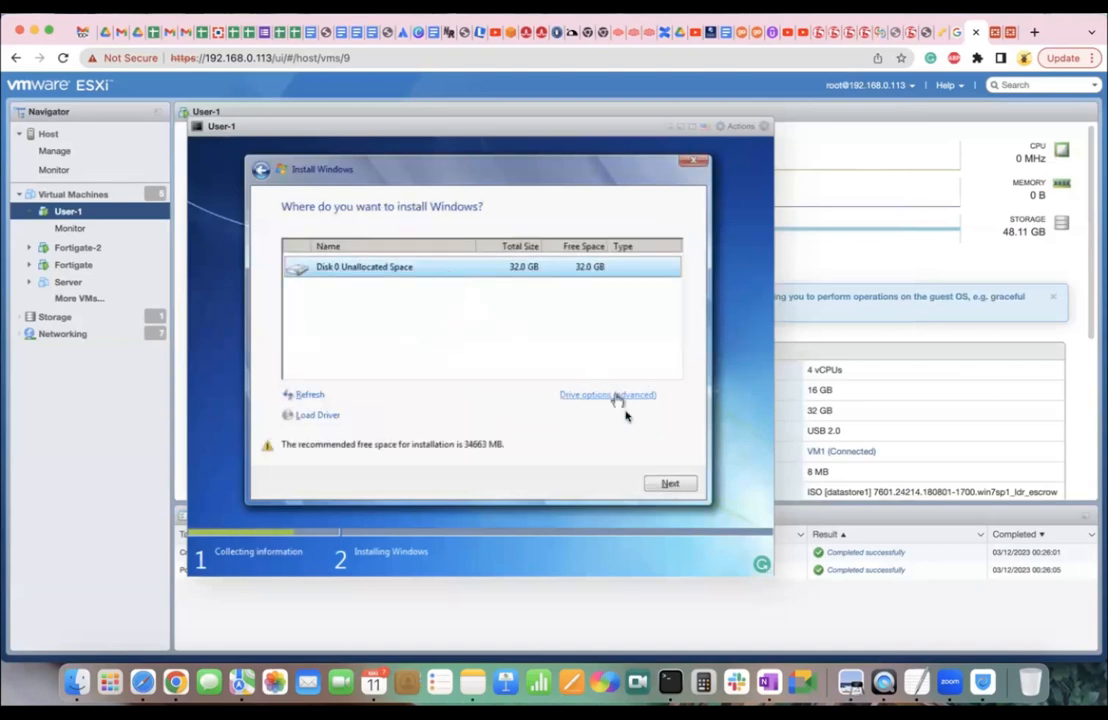
{"action": "left_click", "coordinate": [670, 485]}
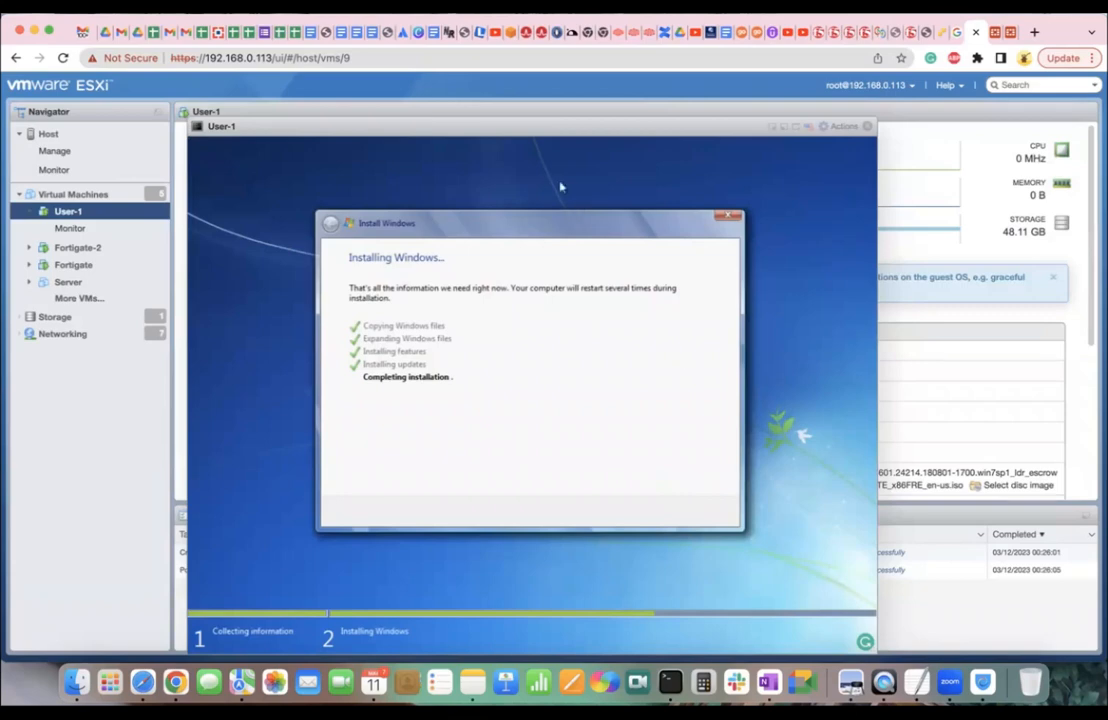
Drag User-1's console to the right while Windows finishes installing.
{"action": "left_click_drag", "start_coordinate": [462, 128], "coordinate": [706, 94]}
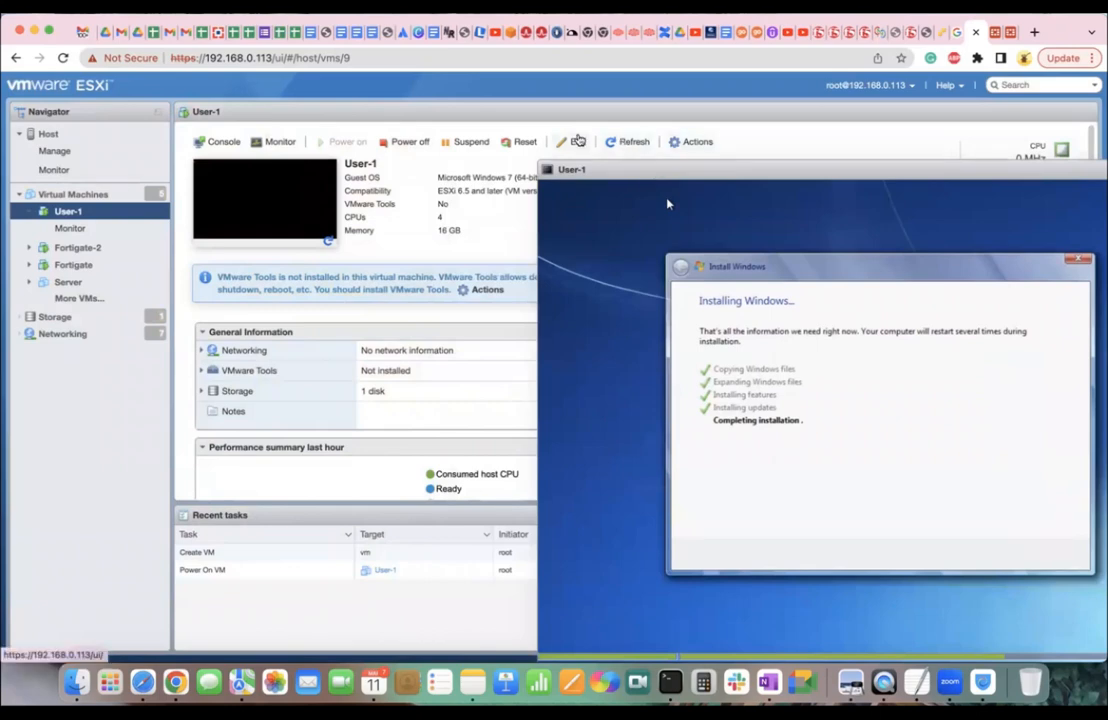
{"action": "left_click", "coordinate": [578, 141]}
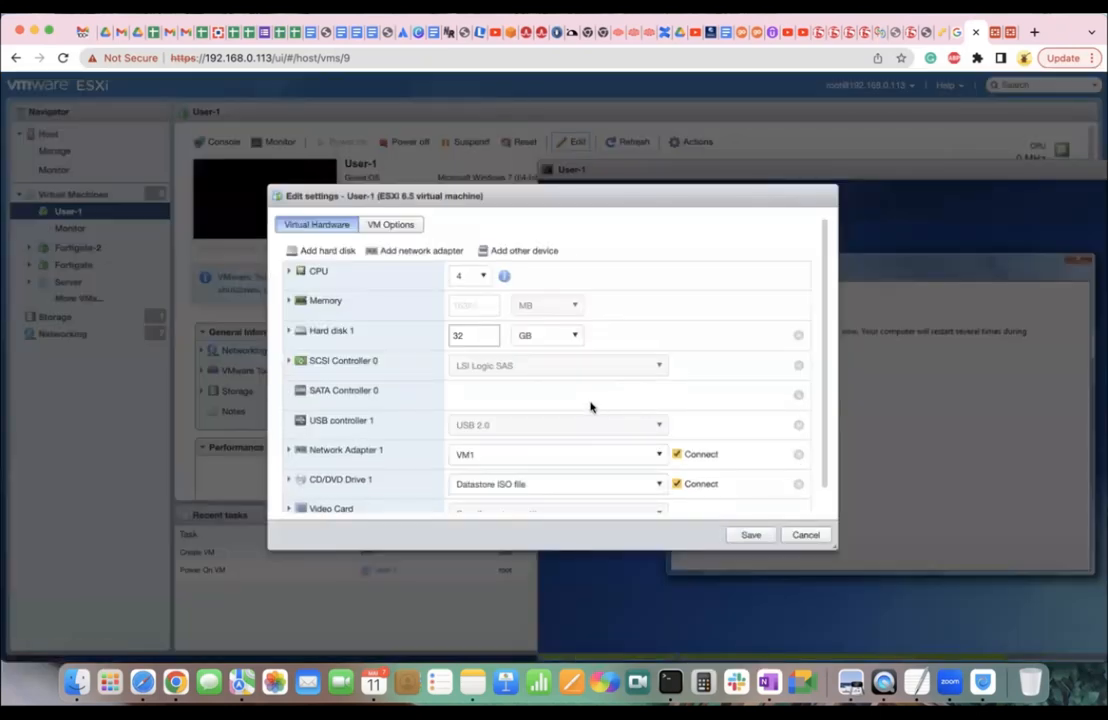
{"action": "scroll", "coordinate": [617, 426], "scroll_direction": "down", "scroll_amount": 1}
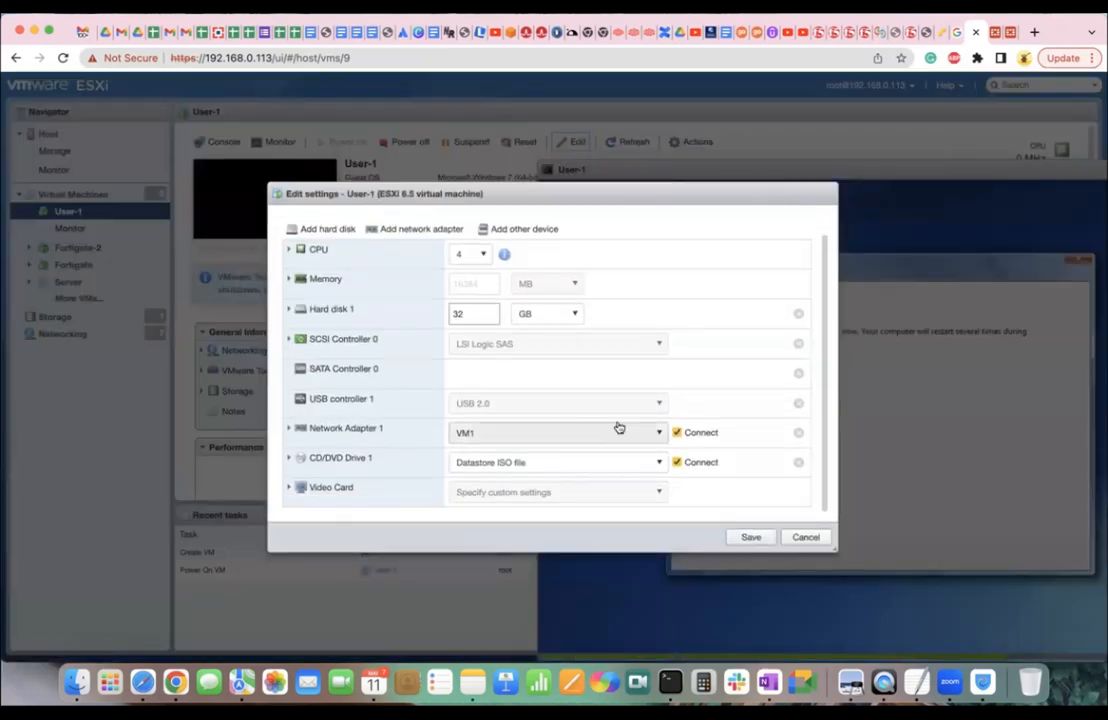
{"action": "left_click", "coordinate": [651, 469]}
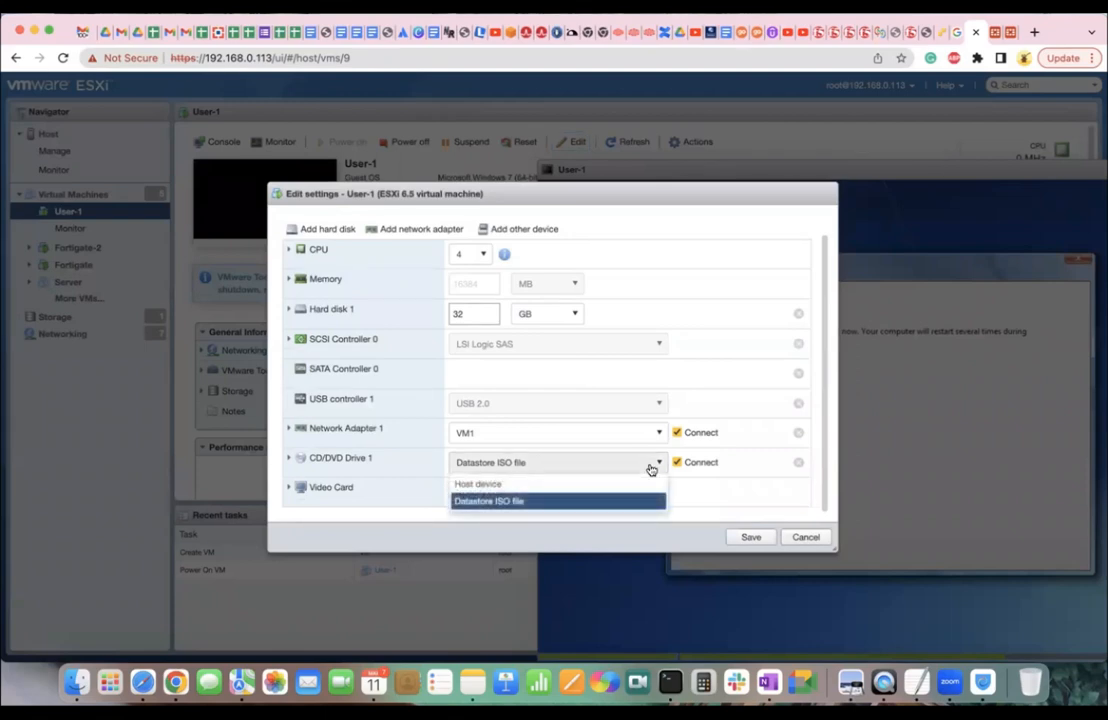
{"action": "left_click", "coordinate": [699, 495]}
{"action": "left_click_drag", "start_coordinate": [573, 192], "coordinate": [337, 175]}
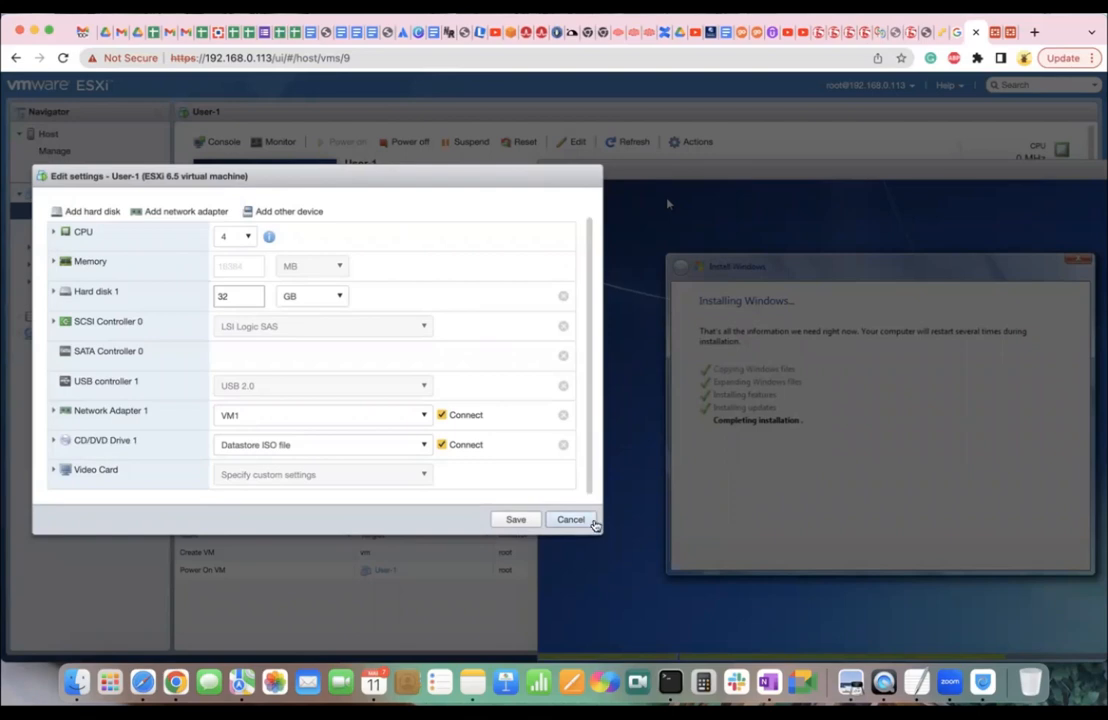
{"action": "left_click", "coordinate": [570, 520]}
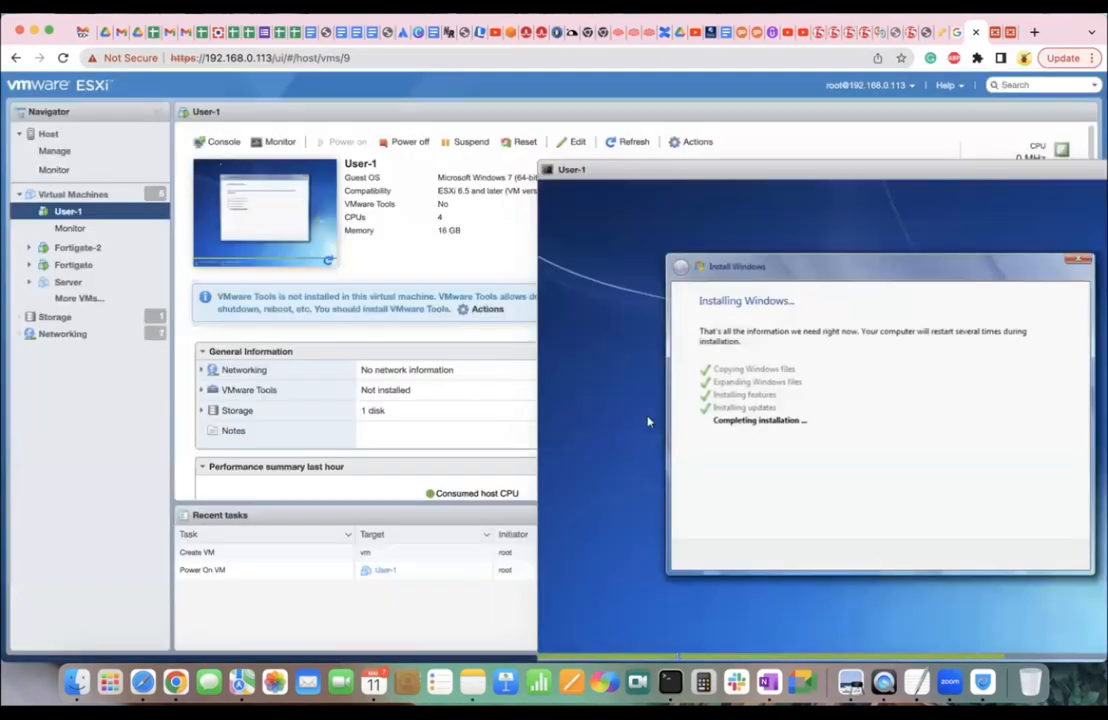
Move User-1's console up and left while Windows reboots into Set Up Windows.
{"action": "left_click_drag", "start_coordinate": [648, 184], "coordinate": [490, 142]}
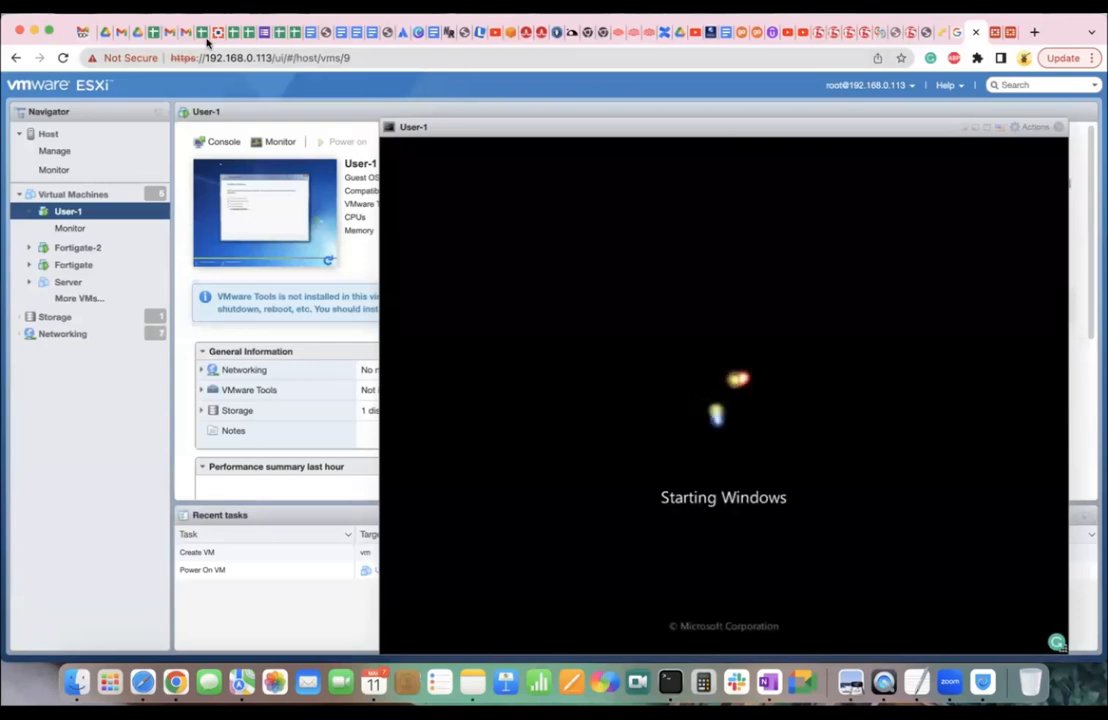
{"action": "left_click_drag", "start_coordinate": [602, 130], "coordinate": [490, 101]}
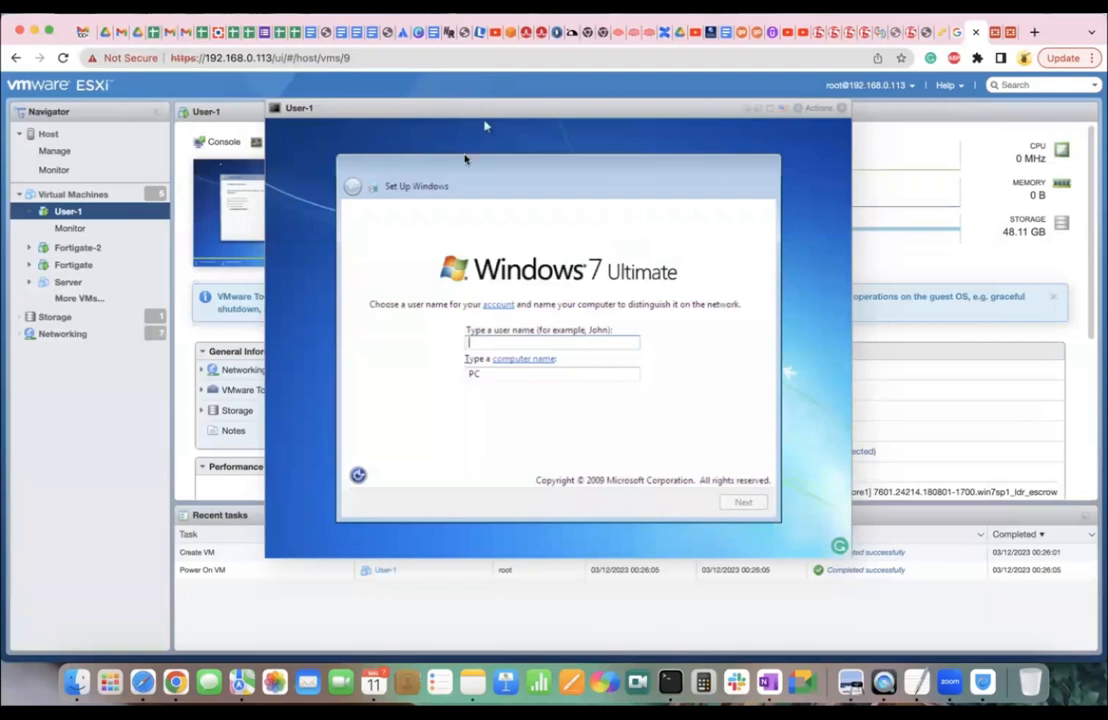
Enter the account user name and confirm the user and computer name.
{"action": "left_click", "coordinate": [572, 342]}
{"action": "type", "text": "CNC"}
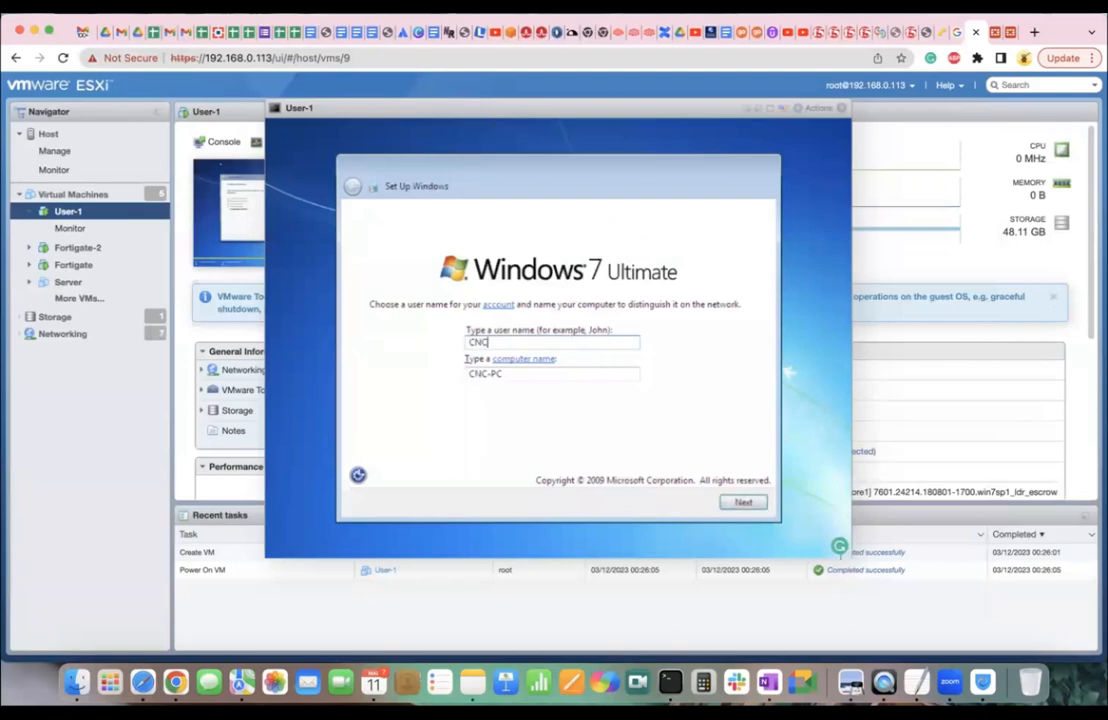
{"action": "key", "text": "Return"}
{"action": "key", "text": "Return"}
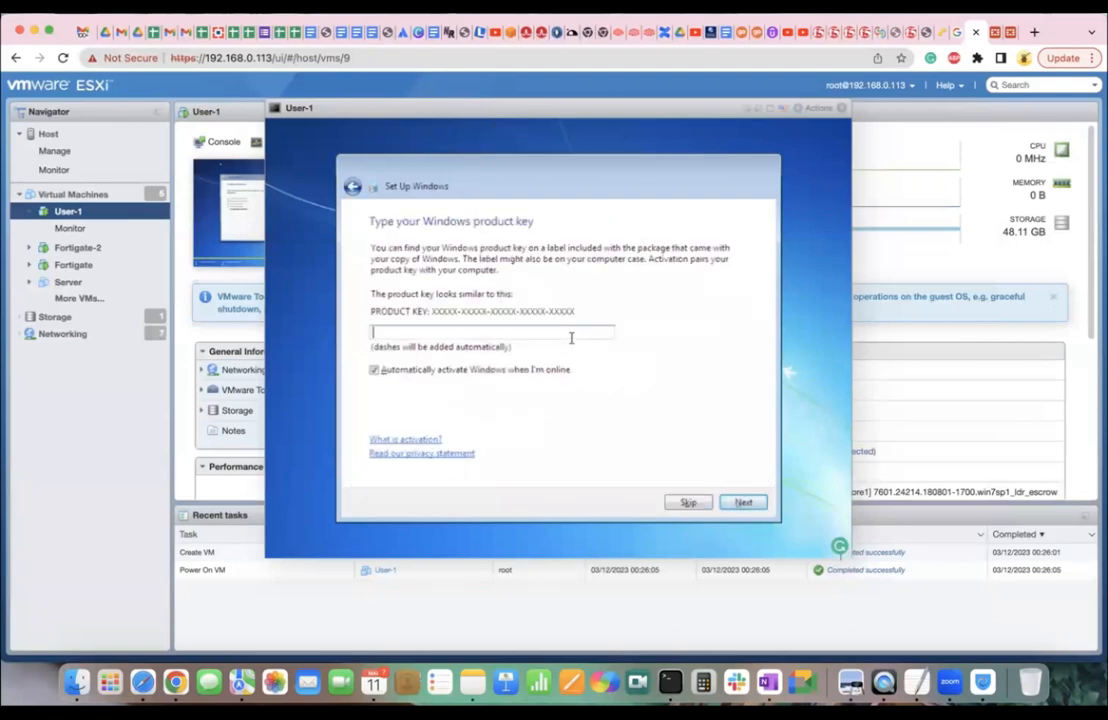
Skip the product key, choose Ask me later, keep time settings, and pick Home network.
{"action": "left_click", "coordinate": [687, 506]}
{"action": "left_click", "coordinate": [514, 361]}
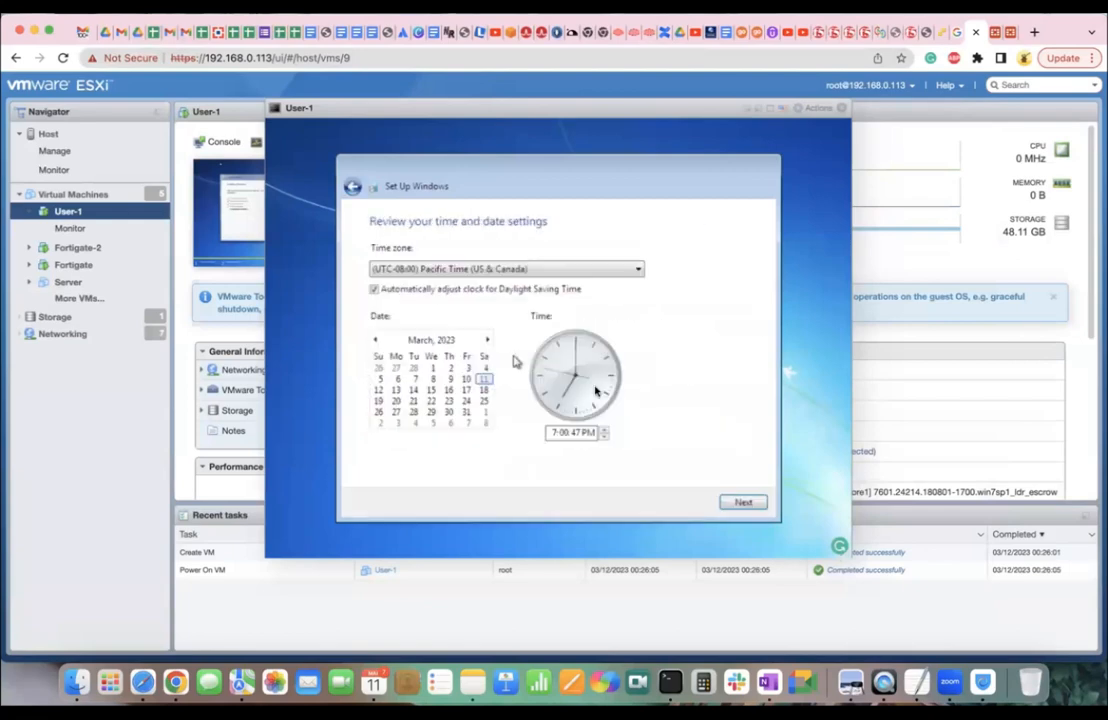
{"action": "left_click", "coordinate": [741, 503]}
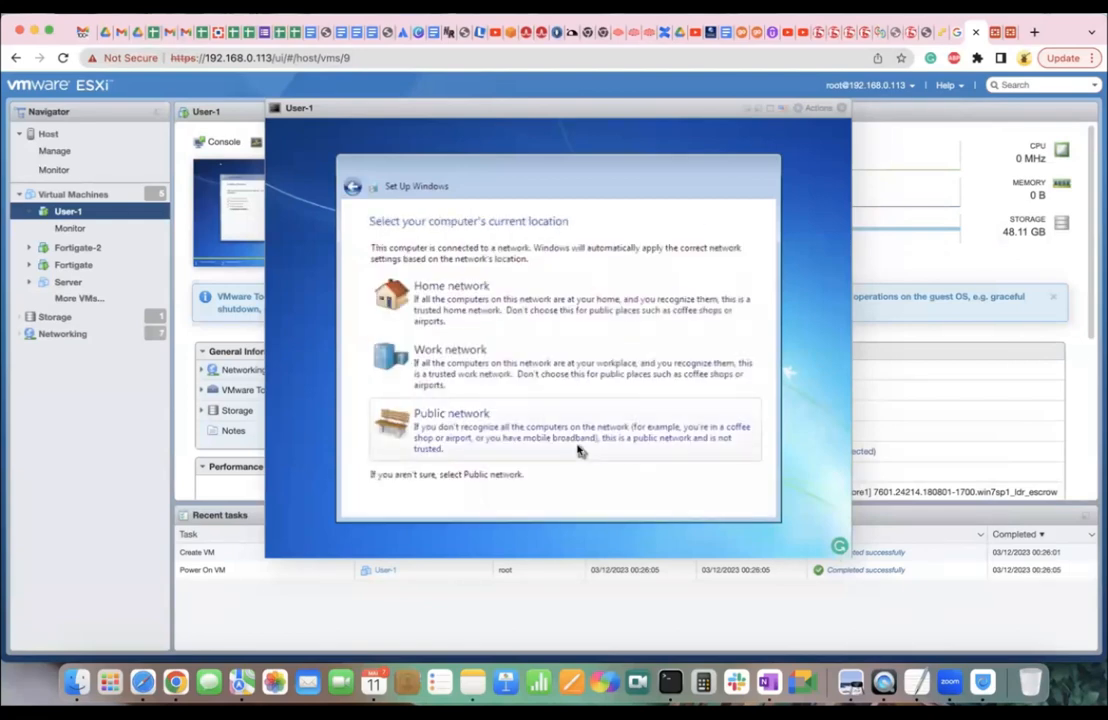
{"action": "left_click", "coordinate": [479, 310]}
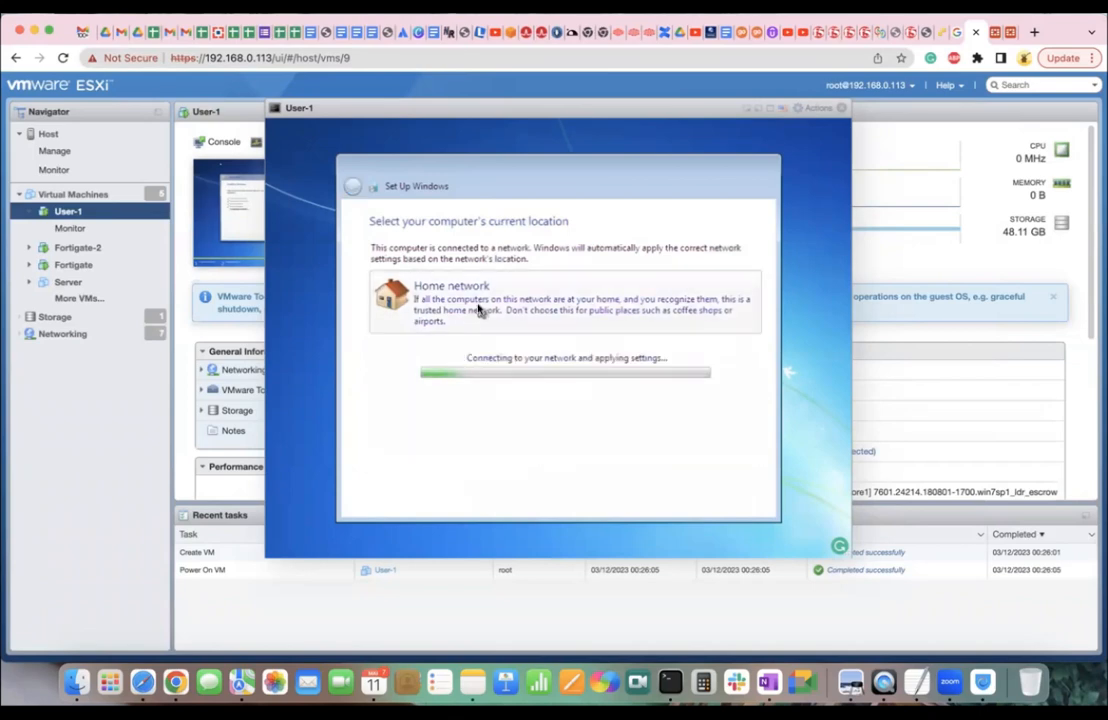
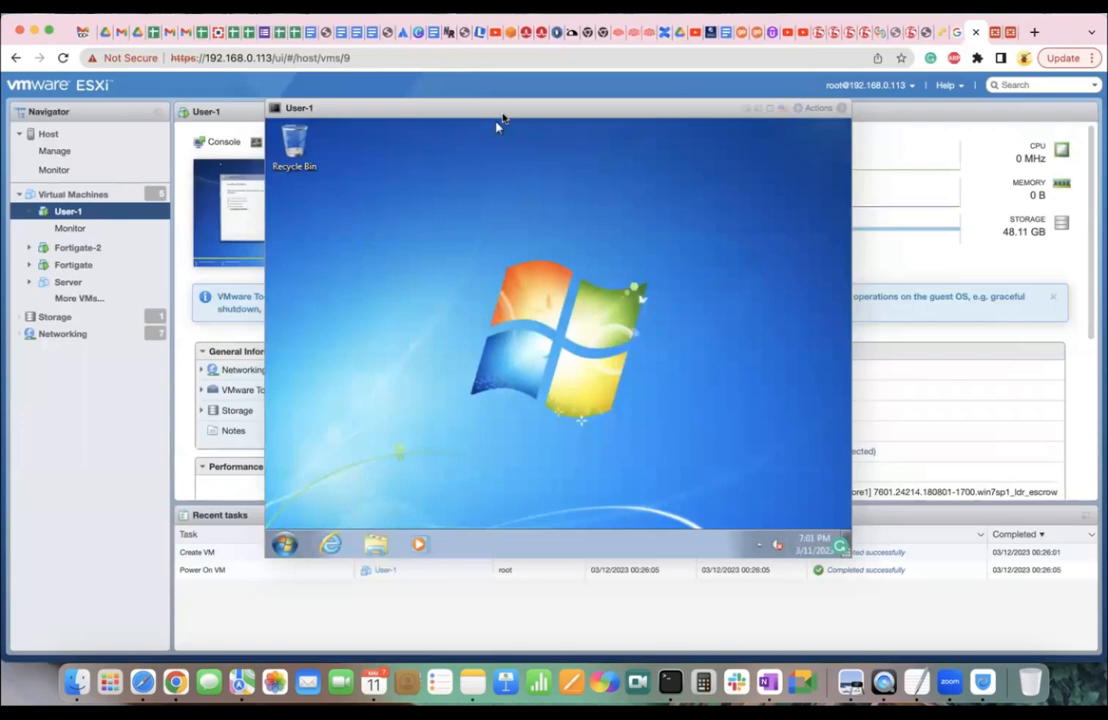
Close User-1's console and the ESXi tab to reveal the FortiGate login page at 192.168.0.108.
{"action": "left_click", "coordinate": [843, 110]}
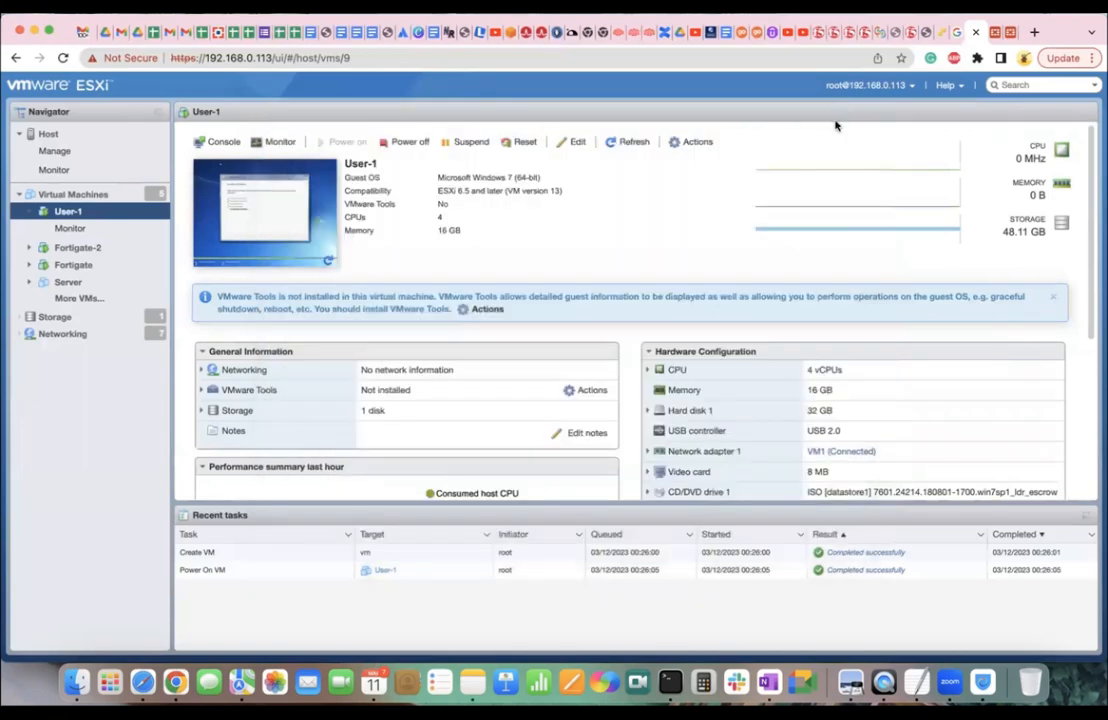
{"action": "left_click", "coordinate": [976, 33]}
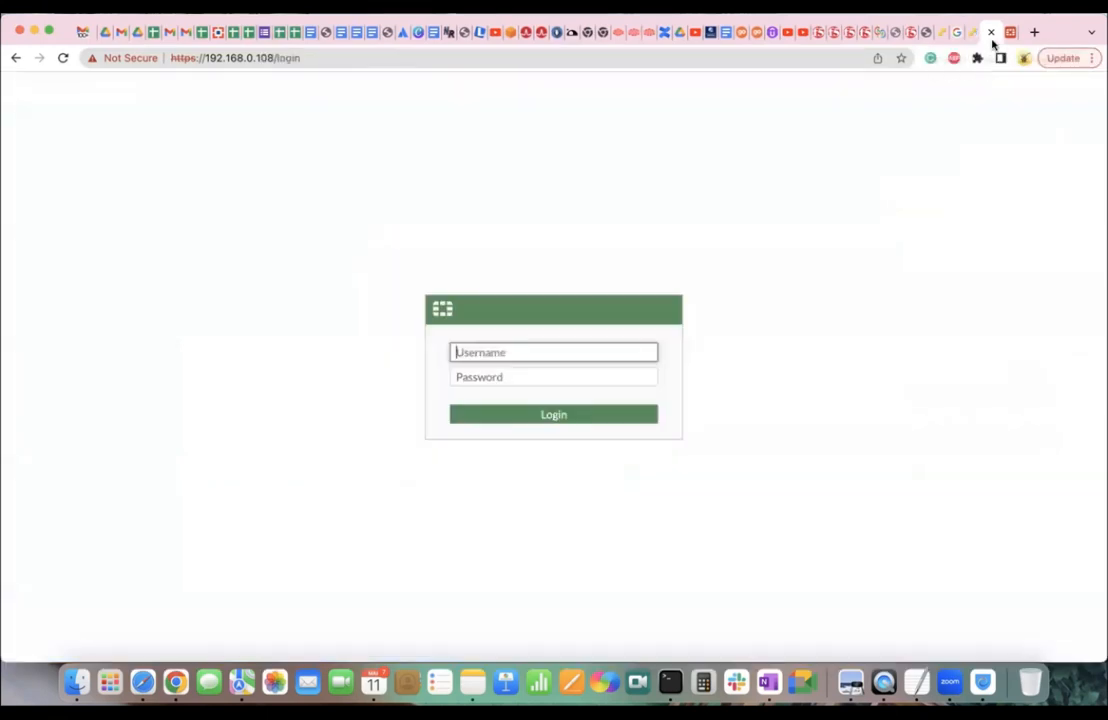
Log in to FortiGate as admin with the account password and open Network > Interfaces.
{"action": "type", "text": "admin"}
{"action": "key", "text": "Tab"}
{"action": "type", "text": "****"}
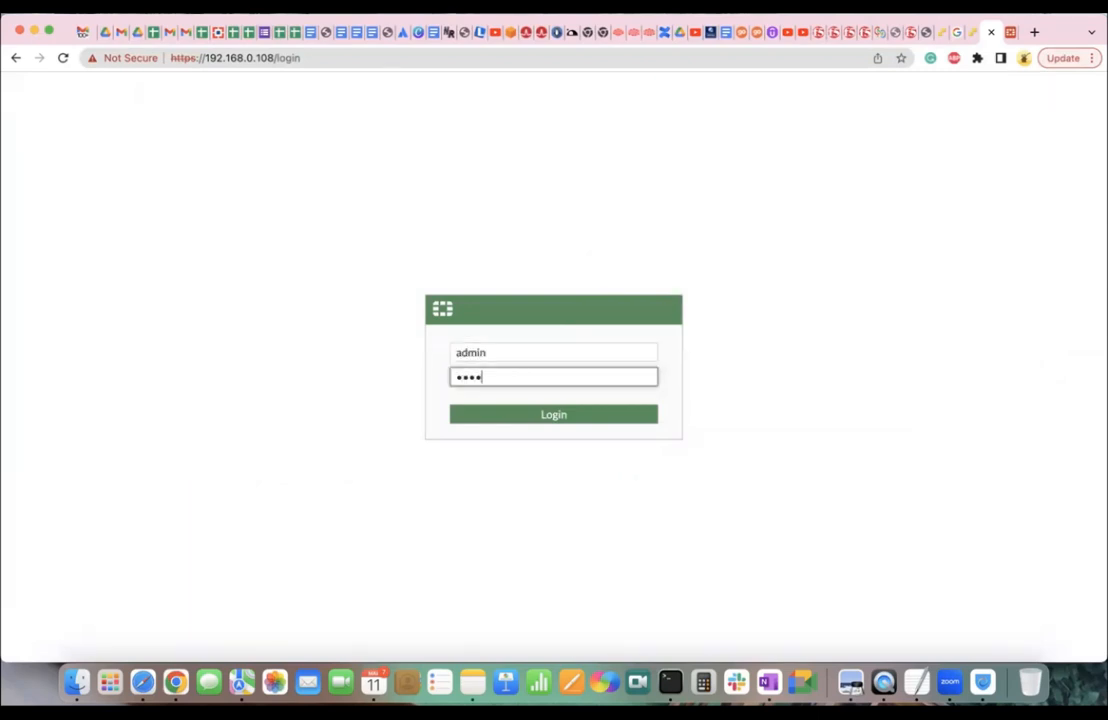
{"action": "type", "text": "*********"}
{"action": "key", "text": "Return"}
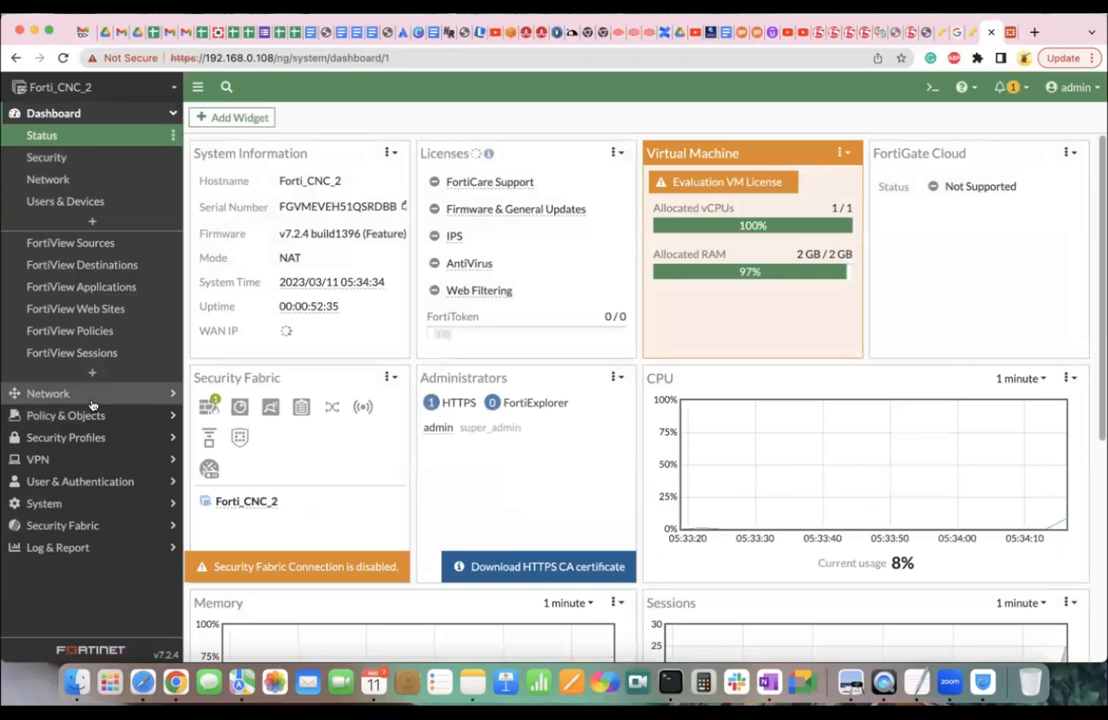
{"action": "left_click", "coordinate": [90, 395]}
{"action": "left_click", "coordinate": [80, 160]}
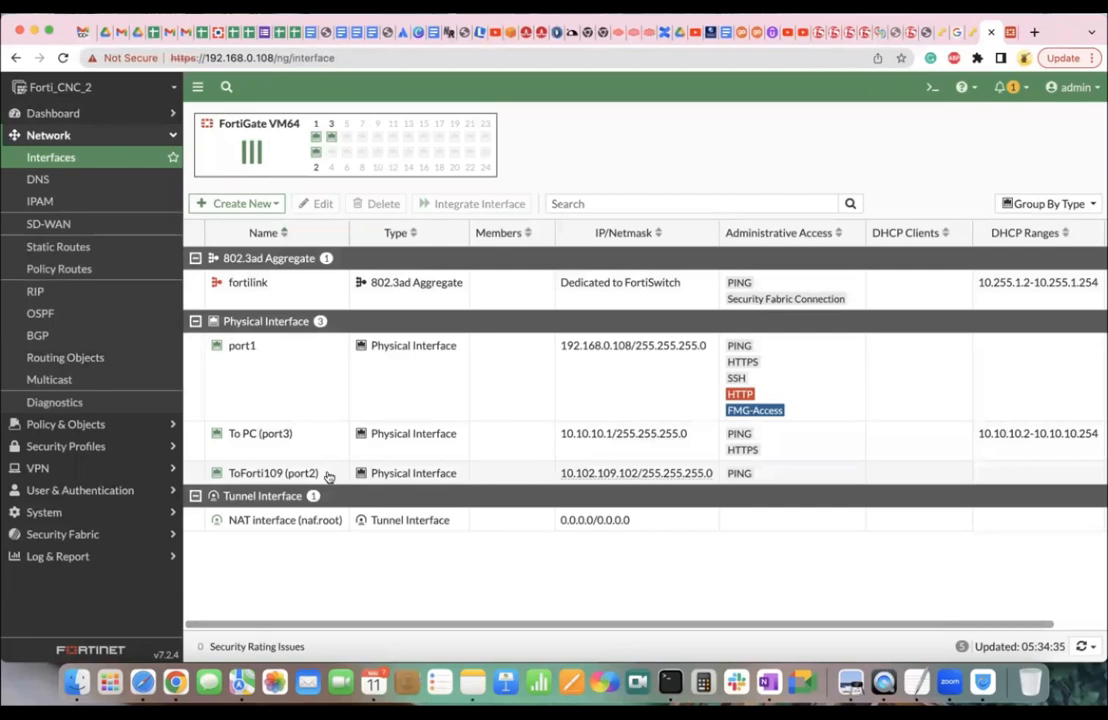
Open port3, clear its To PC alias, and set IP/Netmask to 0.0.0.0/0.0.0.0.
{"action": "mouse_move", "coordinate": [269, 440]}
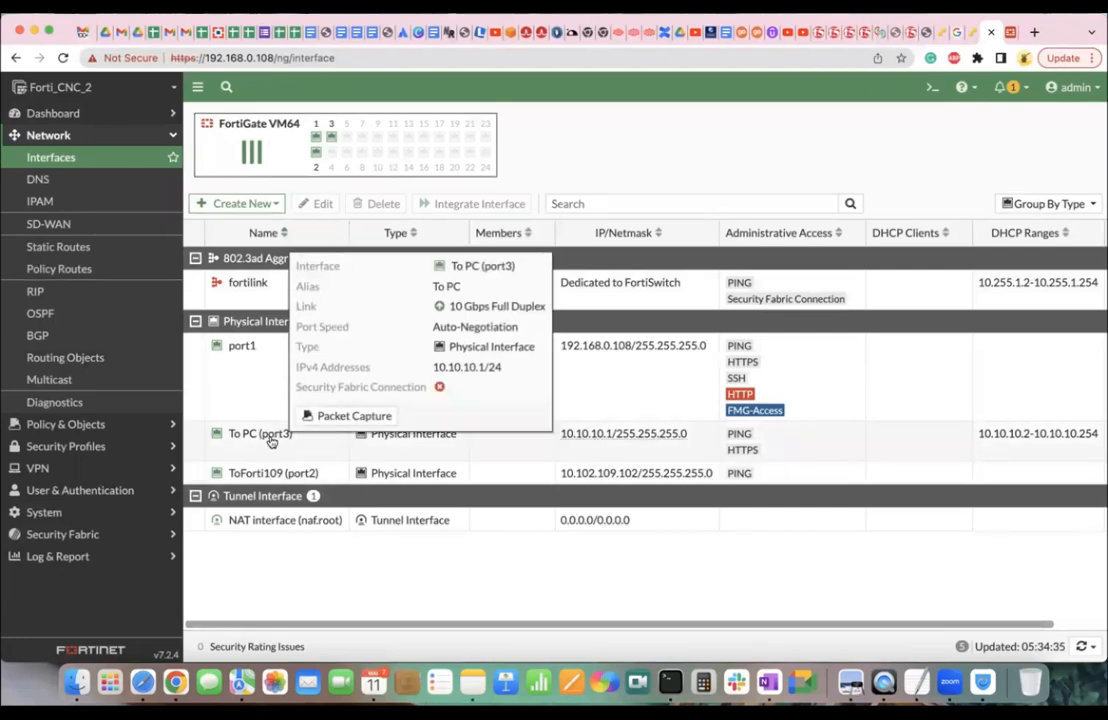
{"action": "left_click", "coordinate": [271, 441]}
{"action": "double_click", "coordinate": [271, 441]}
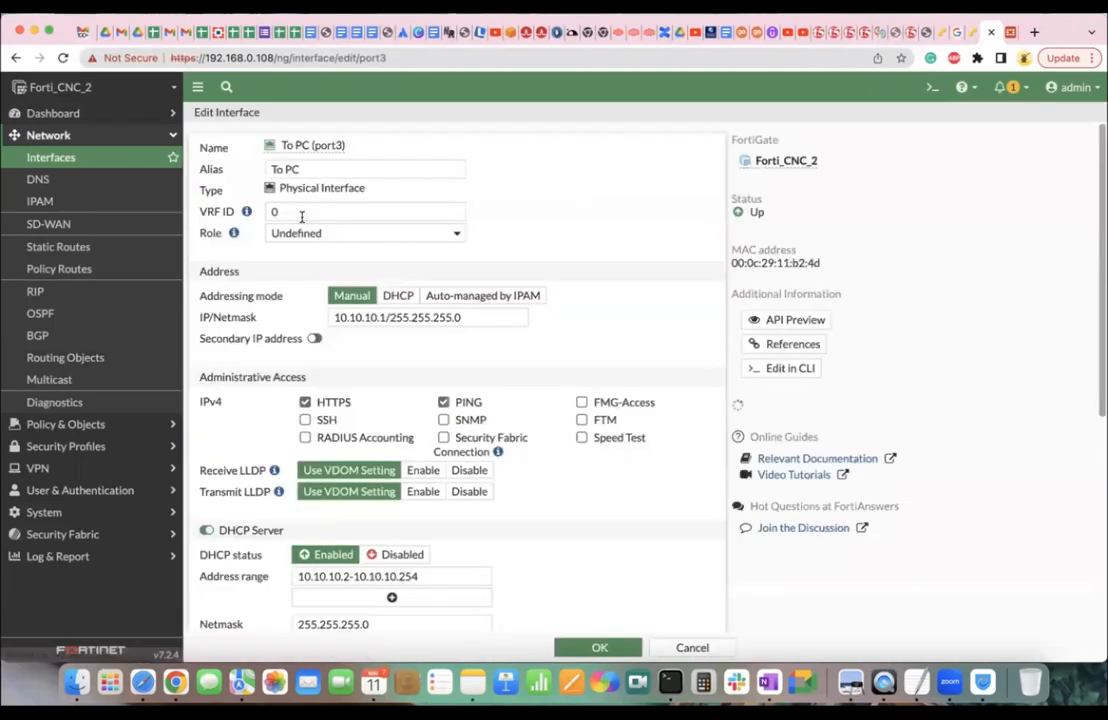
{"action": "triple_click", "coordinate": [339, 168]}
{"action": "key", "text": "BackSpace"}
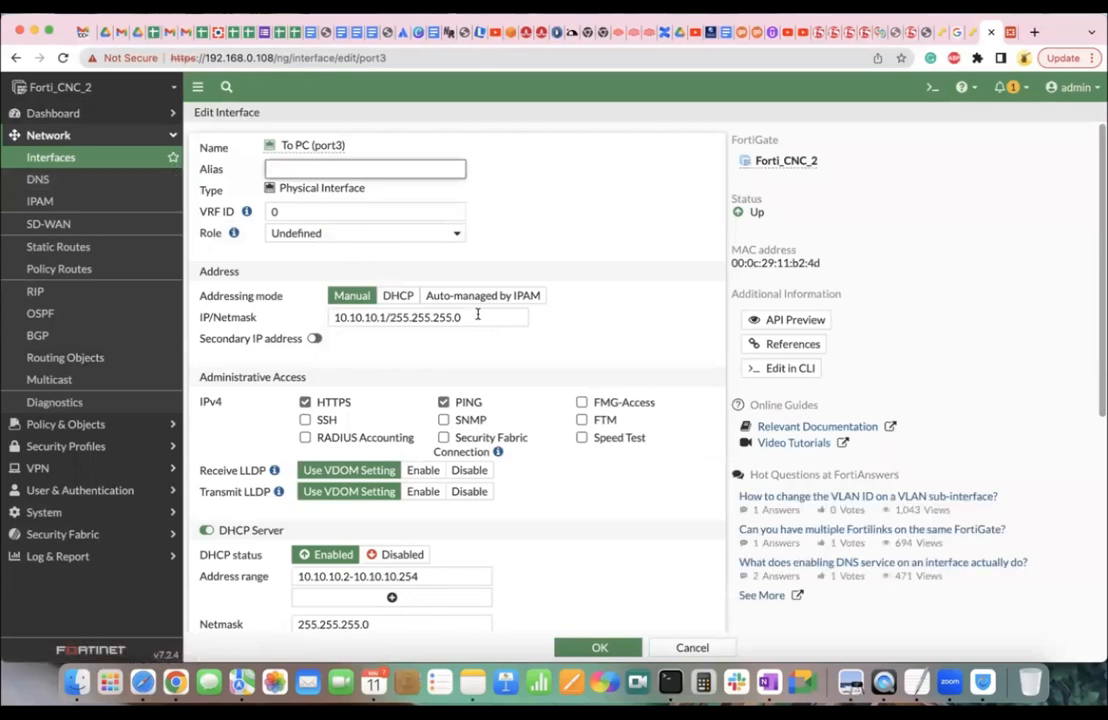
{"action": "triple_click", "coordinate": [400, 317]}
{"action": "type", "text": "0.0.0.0/0.0.0"}
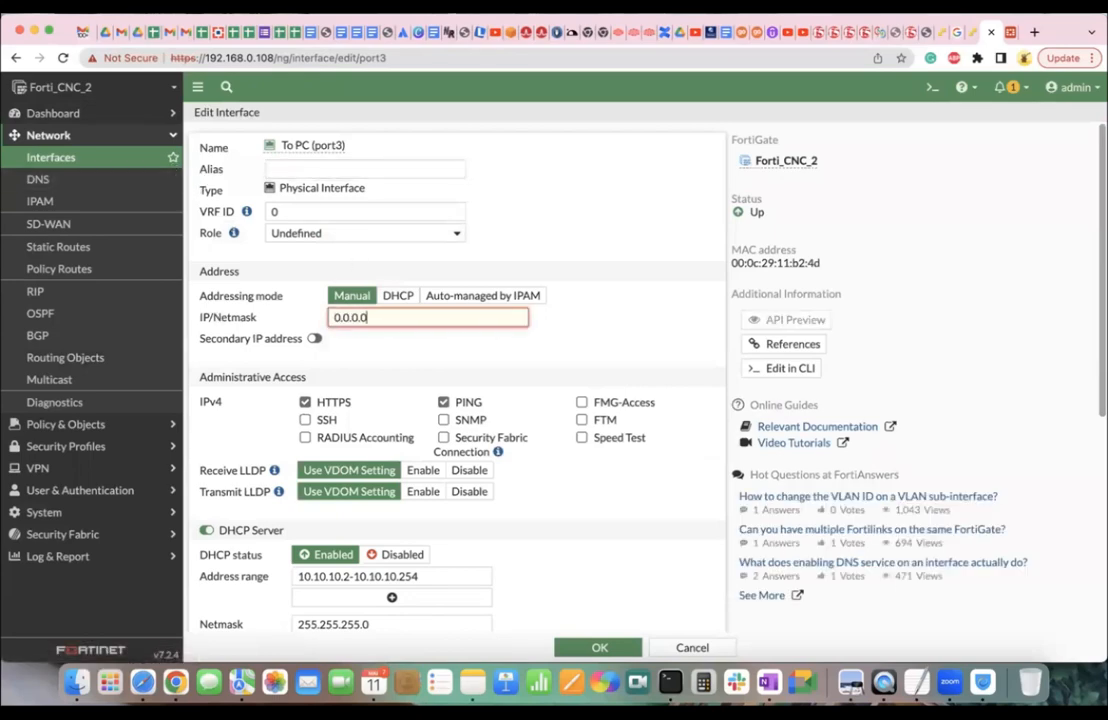
{"action": "type", "text": ".0"}
Turn off port3's DHCP server, uncheck PING and HTTPS access, and save the interface.
{"action": "scroll", "coordinate": [402, 388], "scroll_direction": "down", "scroll_amount": 3}
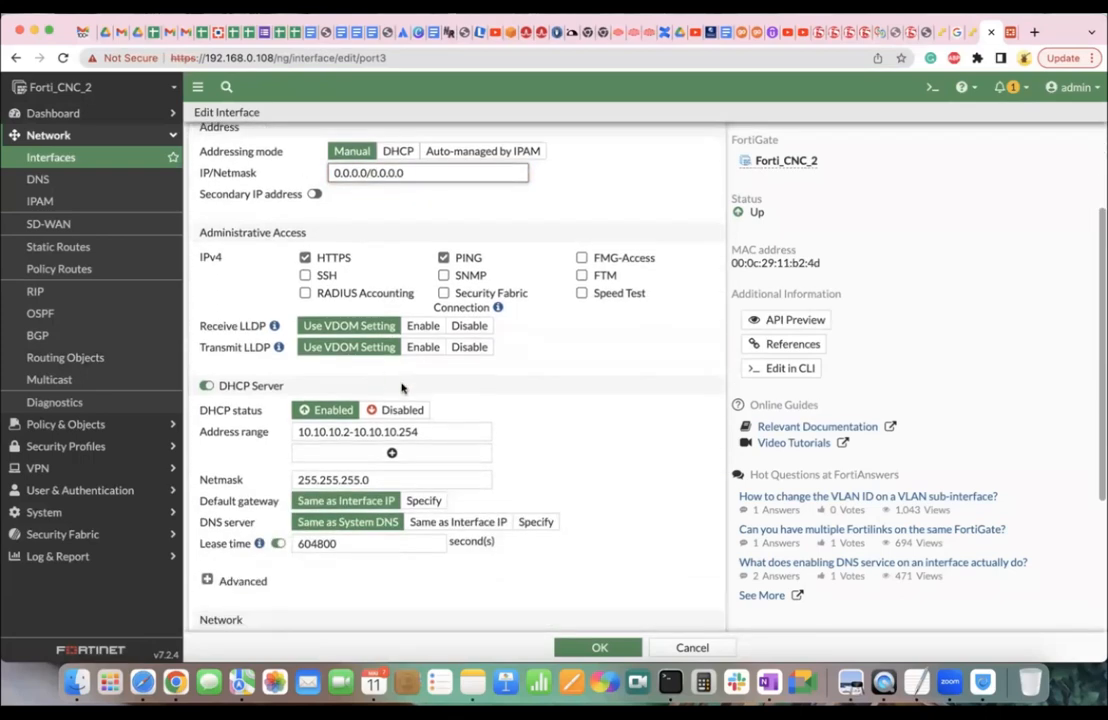
{"action": "left_click", "coordinate": [206, 385]}
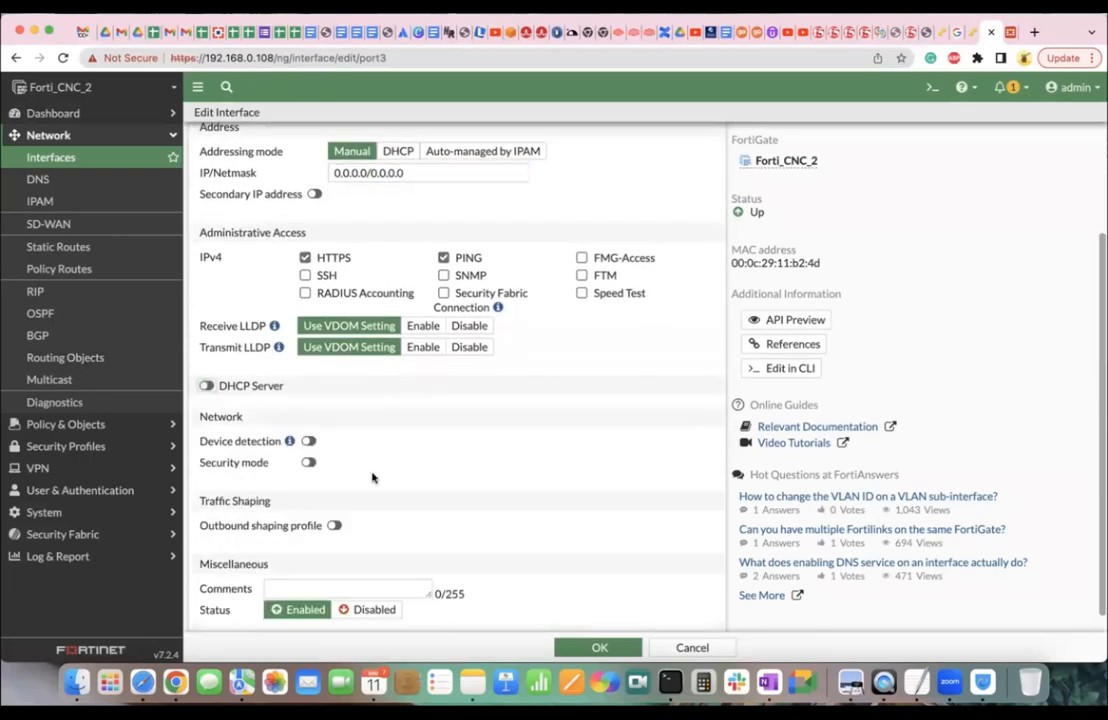
{"action": "scroll", "coordinate": [422, 517], "scroll_direction": "up", "scroll_amount": 2}
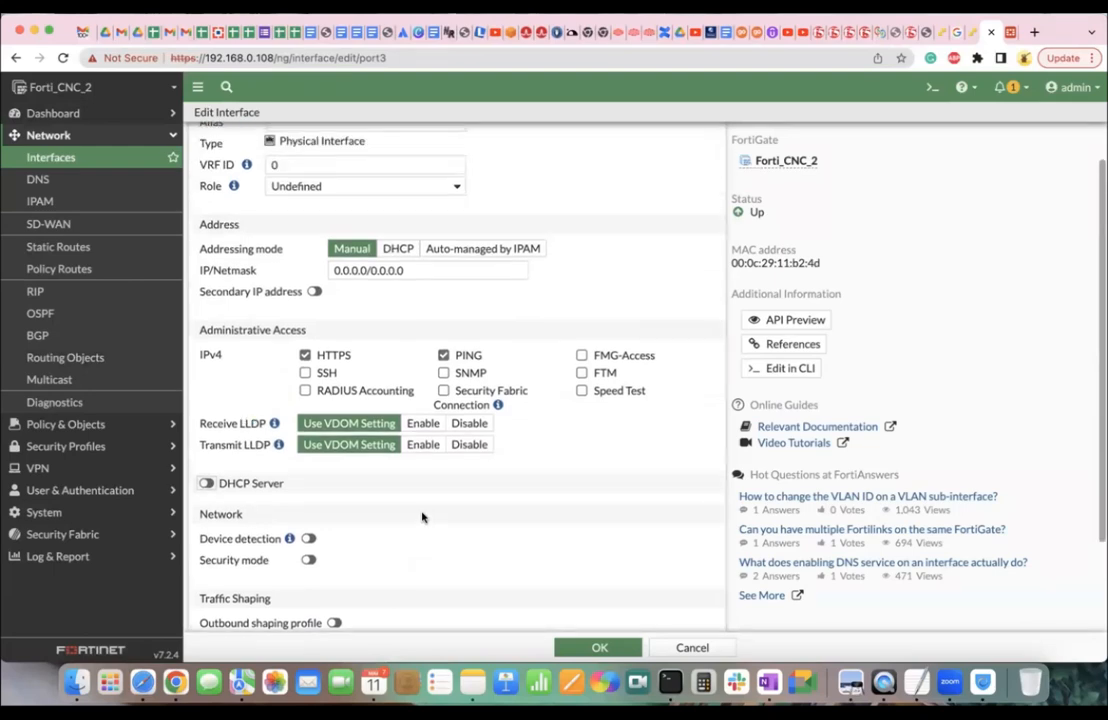
{"action": "scroll", "coordinate": [422, 517], "scroll_direction": "up", "scroll_amount": 1}
{"action": "left_click", "coordinate": [443, 395]}
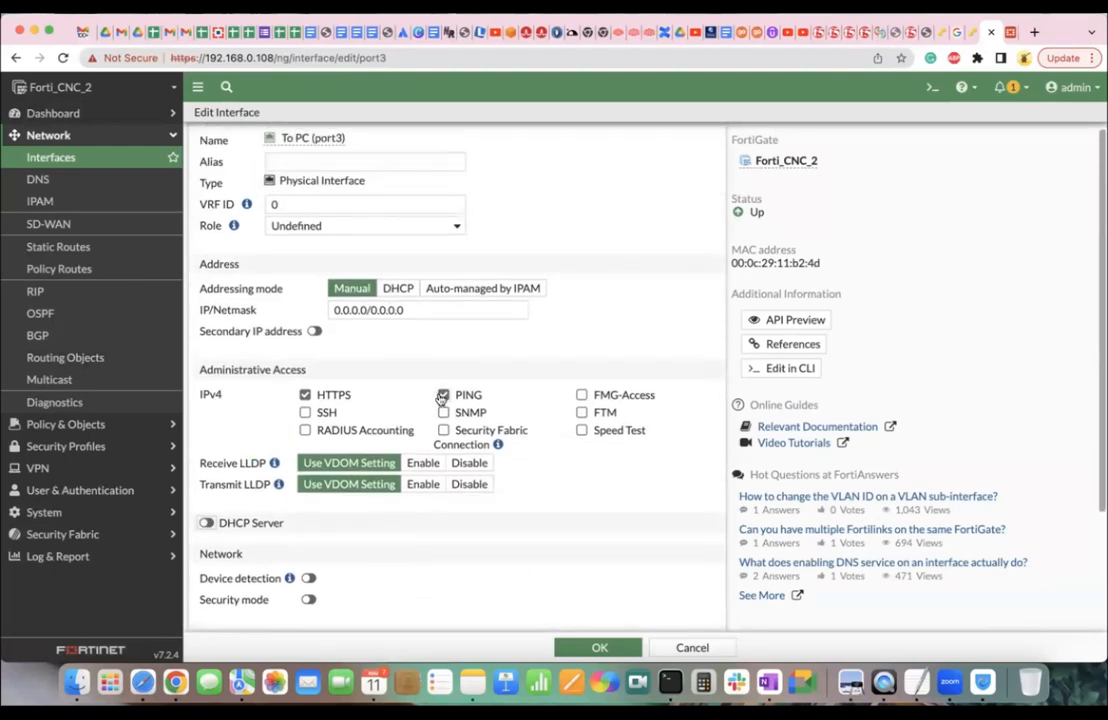
{"action": "left_click", "coordinate": [314, 394]}
{"action": "scroll", "coordinate": [525, 490], "scroll_direction": "up", "scroll_amount": 1}
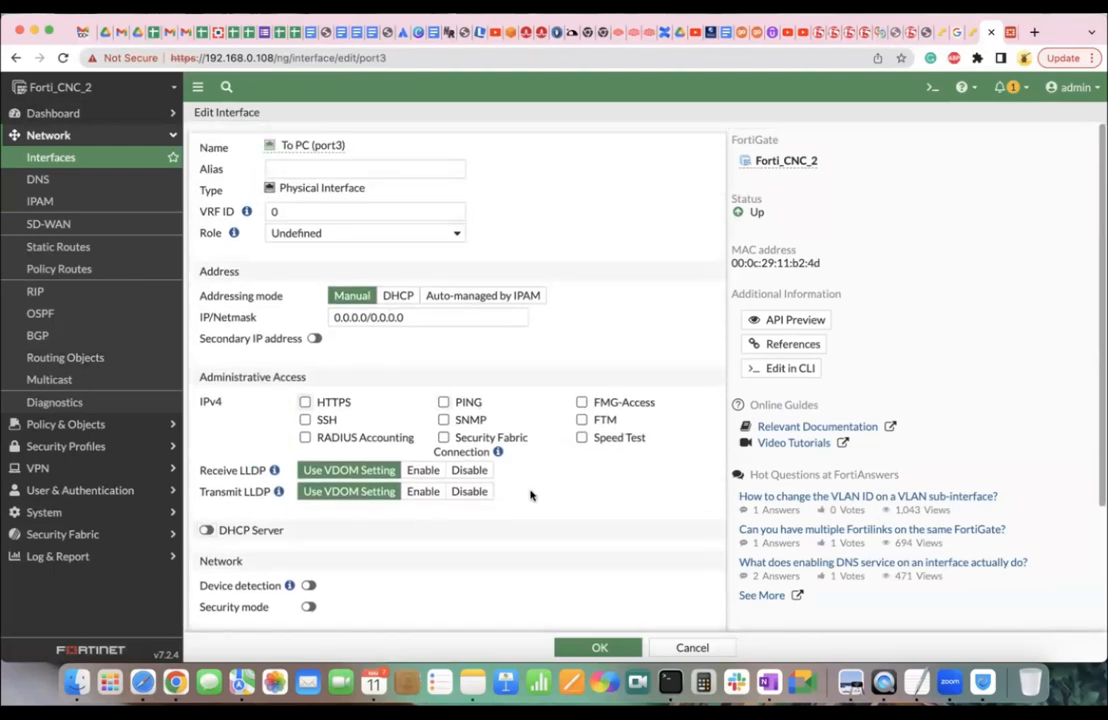
{"action": "left_click", "coordinate": [598, 648]}
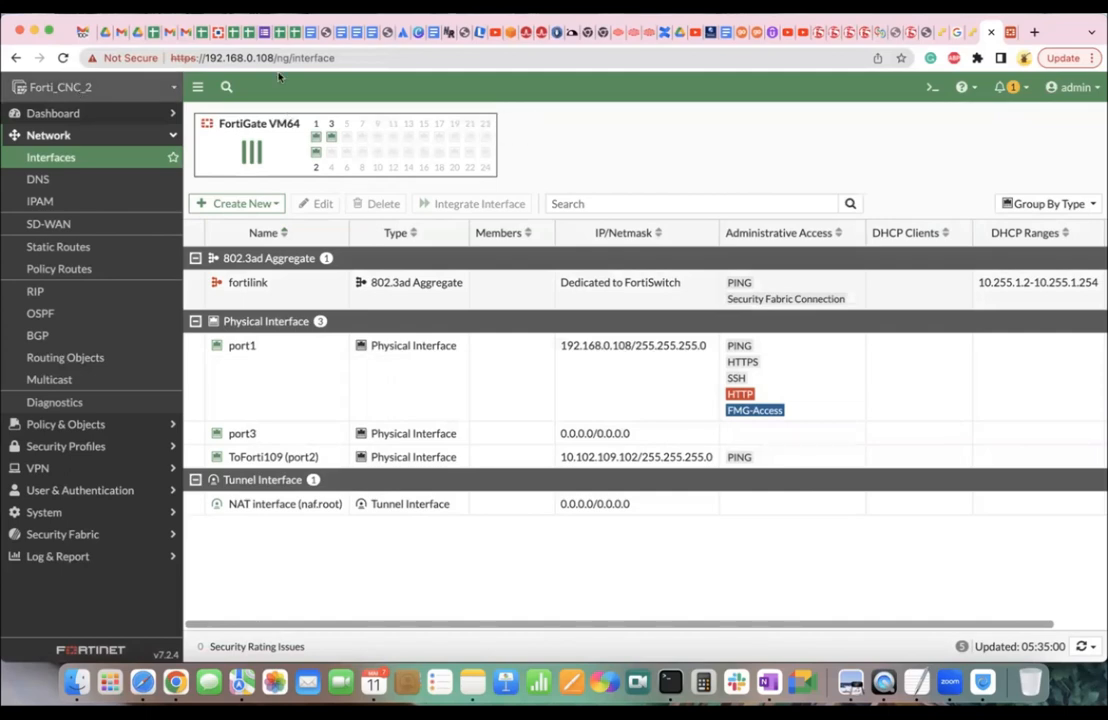
In ESXi, review the Fortigate VM's details and the LAN2/LAN3 port groups, then select User-1.
{"action": "left_click", "coordinate": [968, 38]}
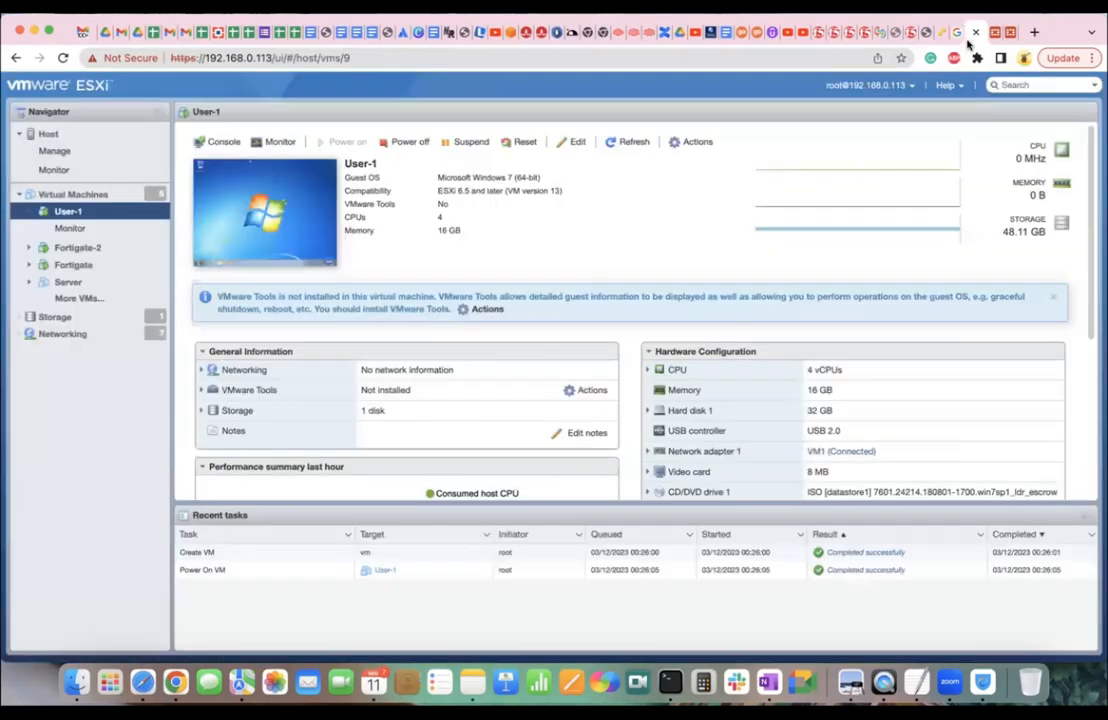
{"action": "left_click", "coordinate": [55, 194]}
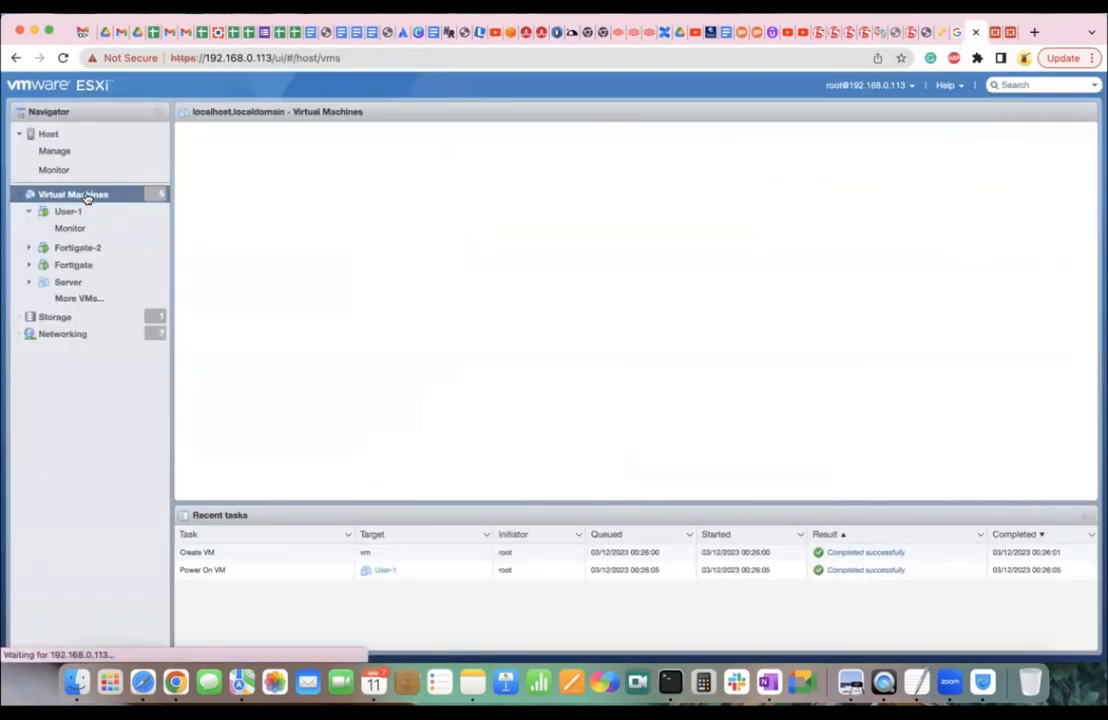
{"action": "left_click", "coordinate": [247, 214]}
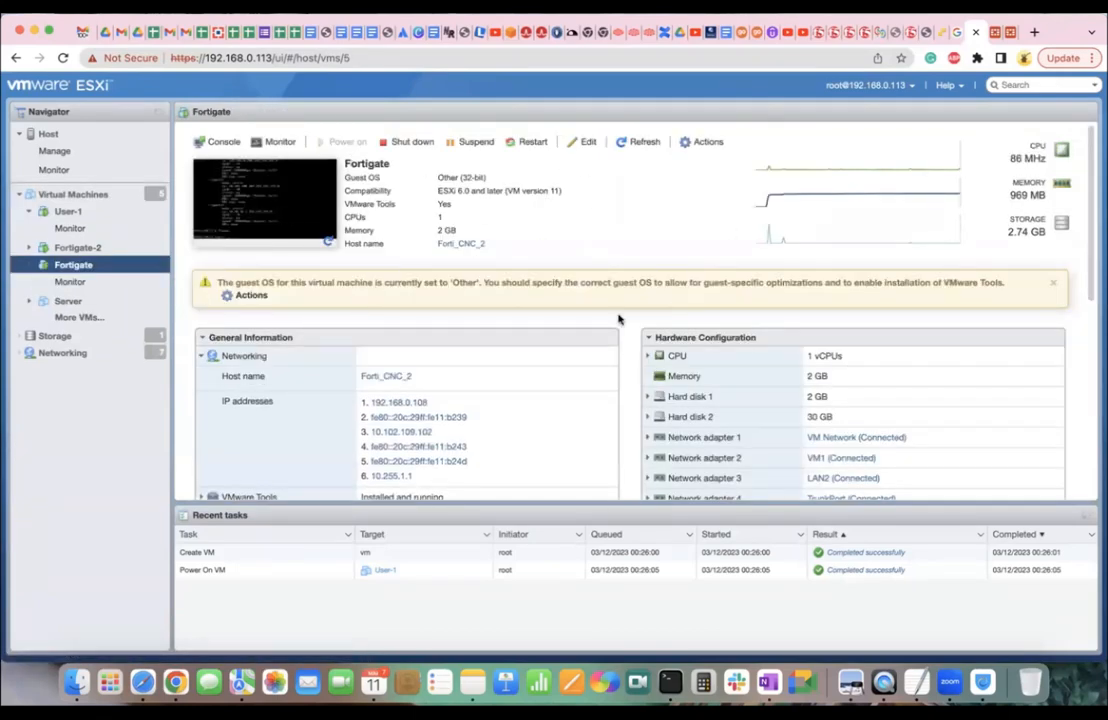
{"action": "scroll", "coordinate": [836, 485], "scroll_direction": "down", "scroll_amount": 3}
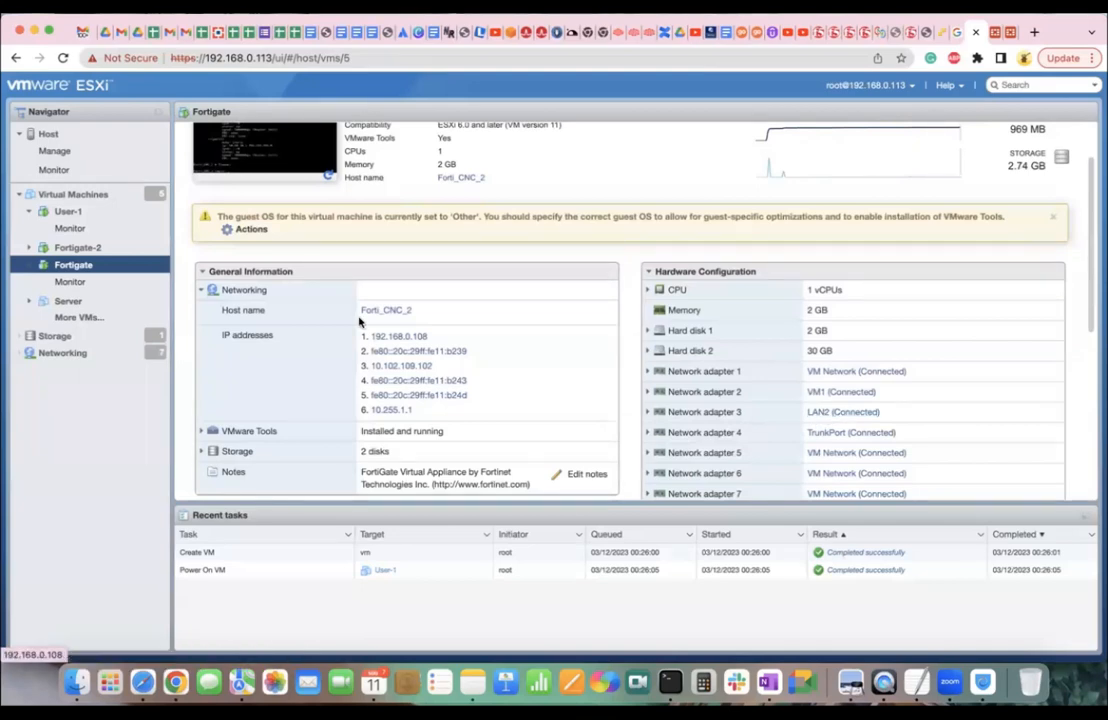
{"action": "left_click", "coordinate": [75, 355]}
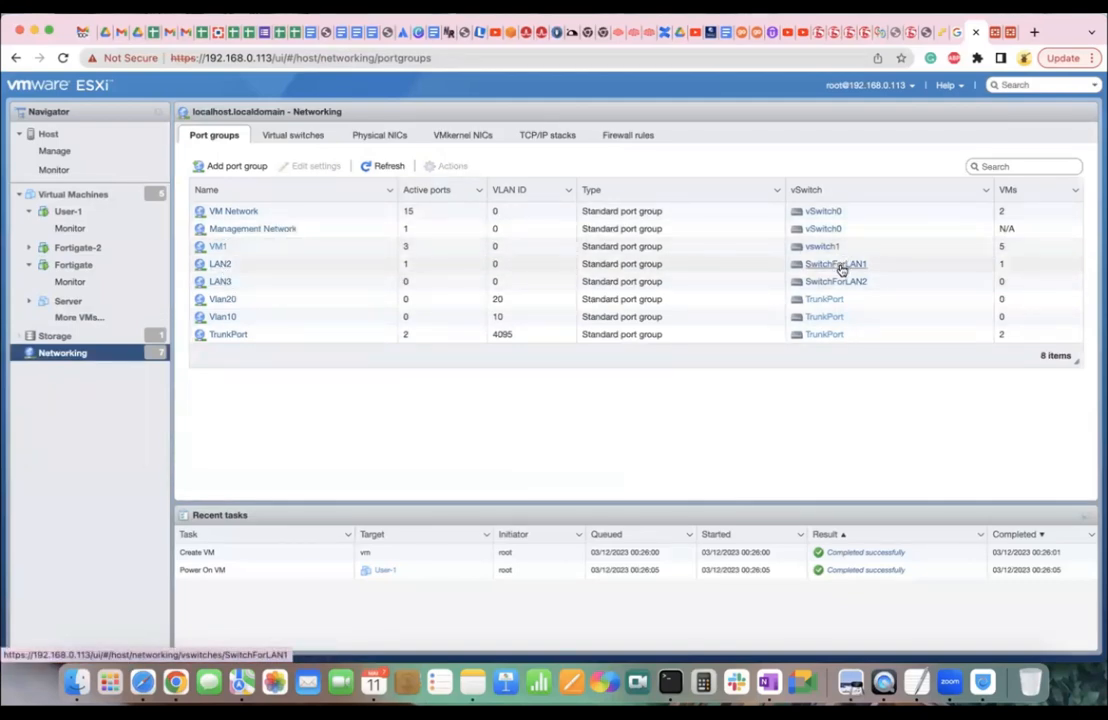
{"action": "left_click", "coordinate": [72, 213]}
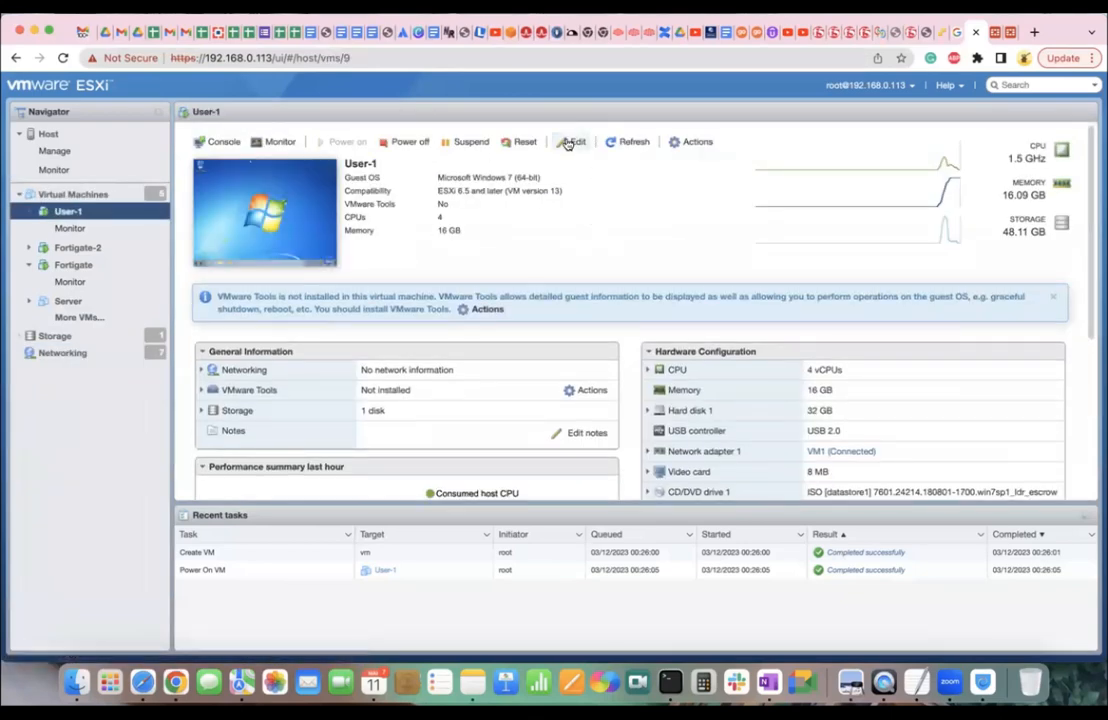
Switch User-1's Network Adapter 1 from VM1 to LAN2 and save the VM settings.
{"action": "left_click", "coordinate": [567, 144]}
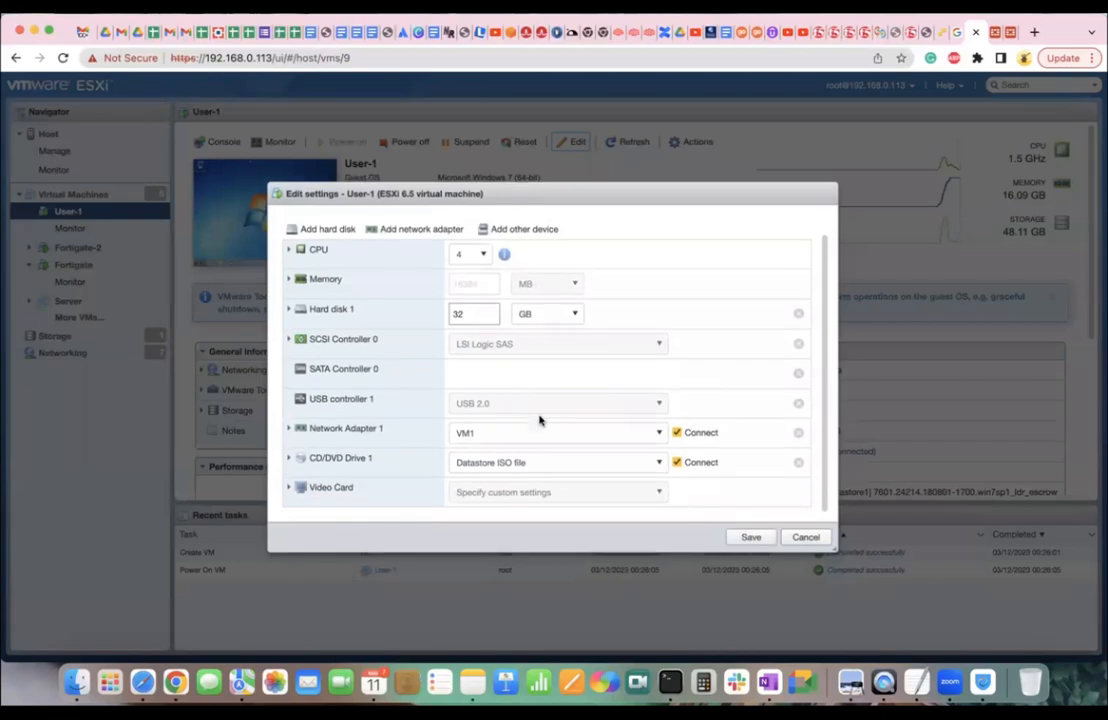
{"action": "left_click", "coordinate": [547, 432]}
{"action": "left_click", "coordinate": [490, 452]}
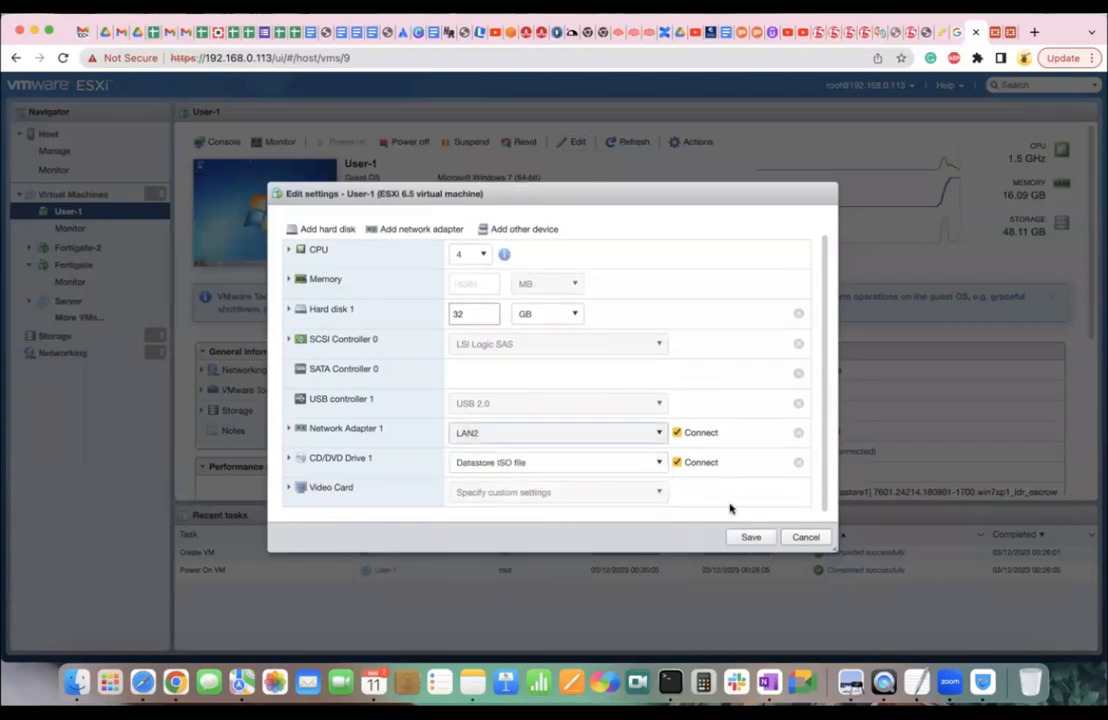
{"action": "left_click", "coordinate": [751, 537]}
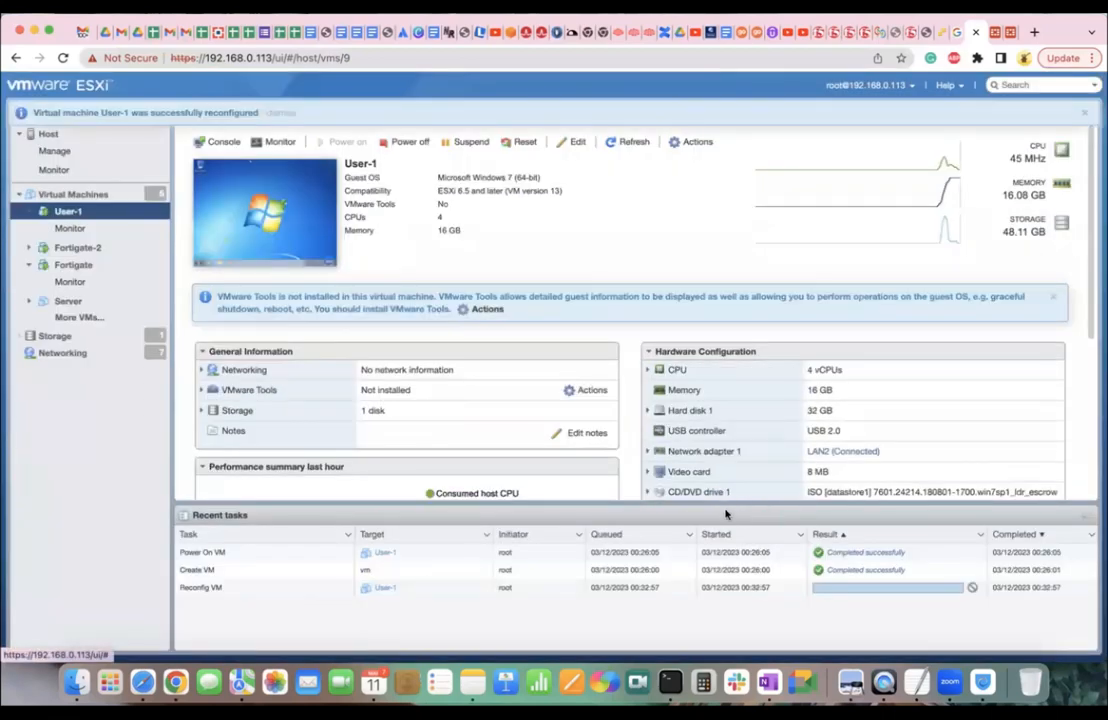
Restart the Windows guest from its Start menu in the User-1 console, then close the console.
{"action": "left_click", "coordinate": [273, 243]}
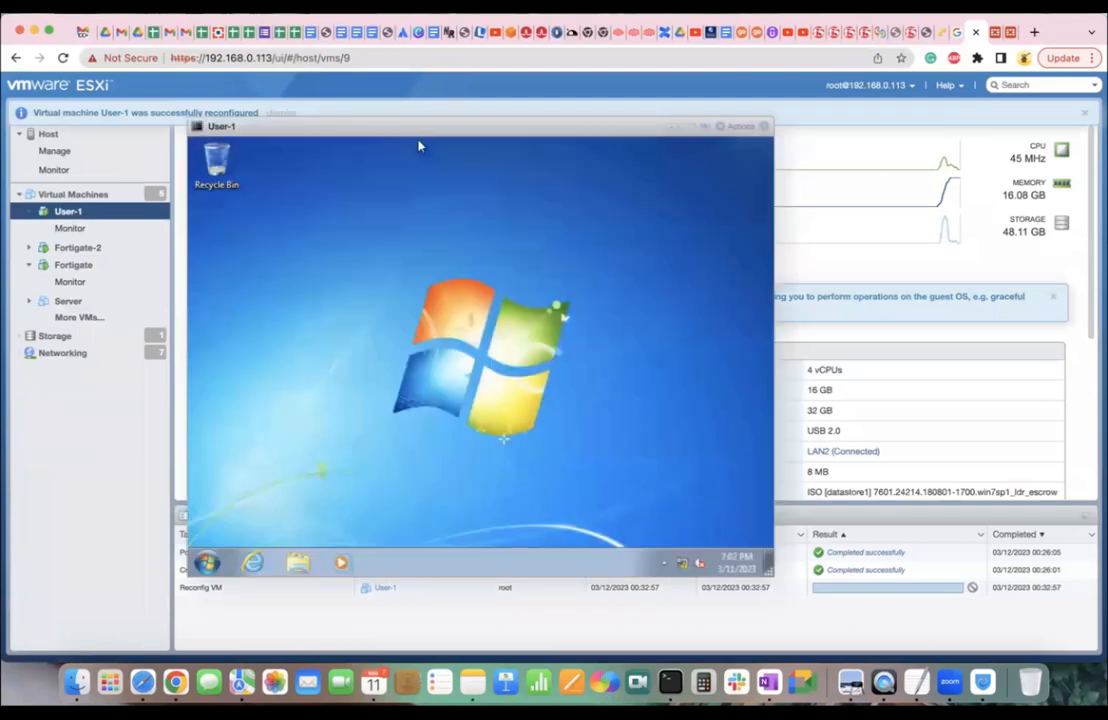
{"action": "left_click", "coordinate": [210, 564]}
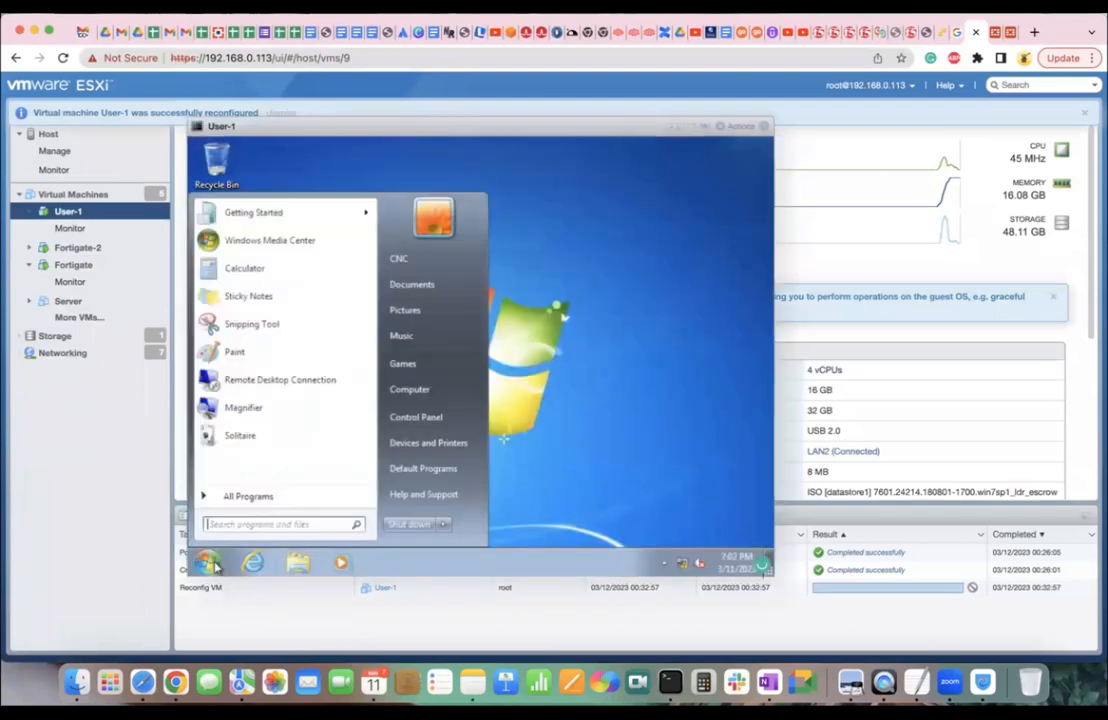
{"action": "left_click", "coordinate": [443, 524]}
{"action": "left_click", "coordinate": [494, 498]}
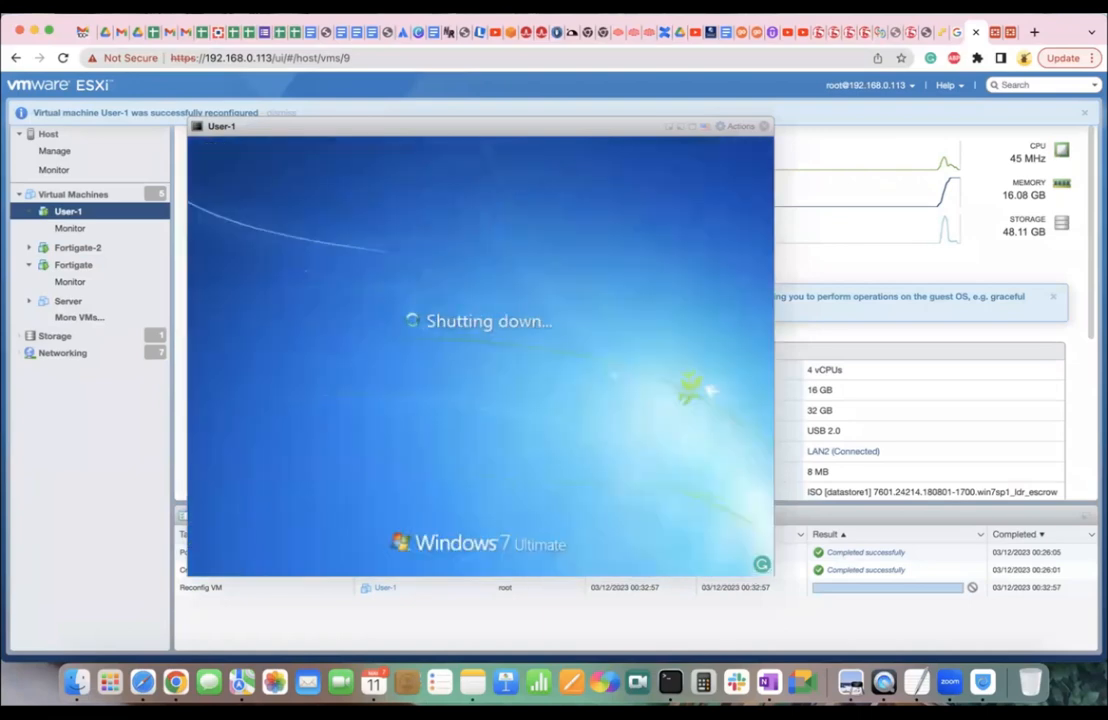
{"action": "left_click", "coordinate": [764, 126]}
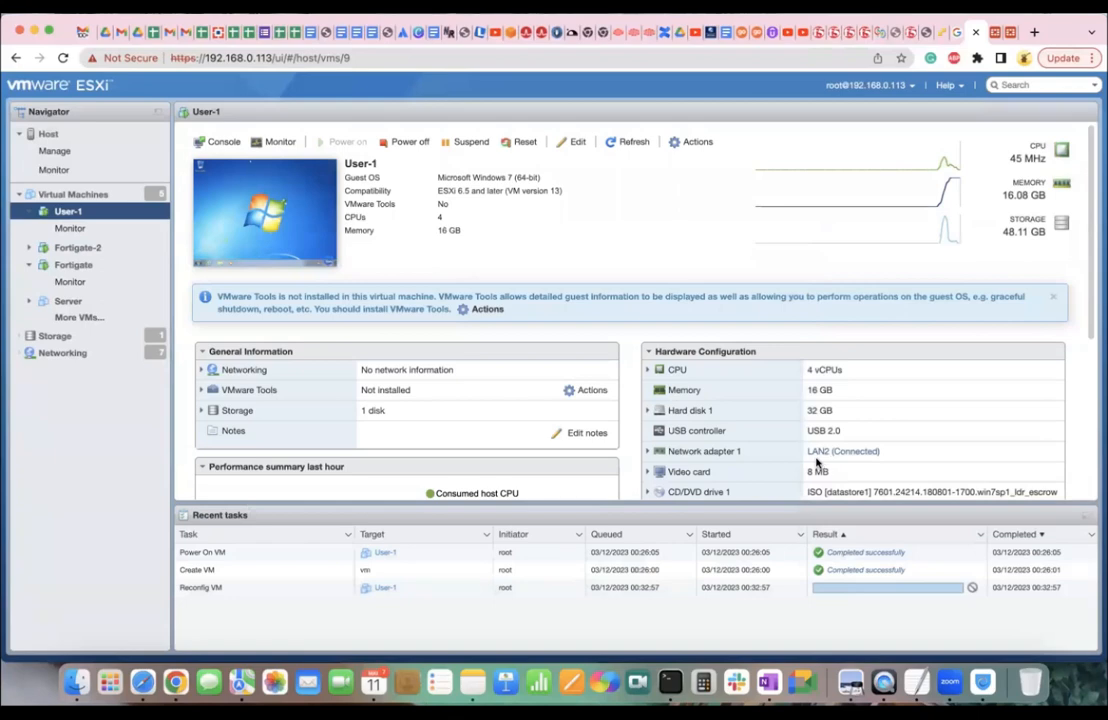
Open User-1's console, then uncheck Connect on CD/DVD Drive 1 and save the VM.
{"action": "left_click", "coordinate": [241, 198]}
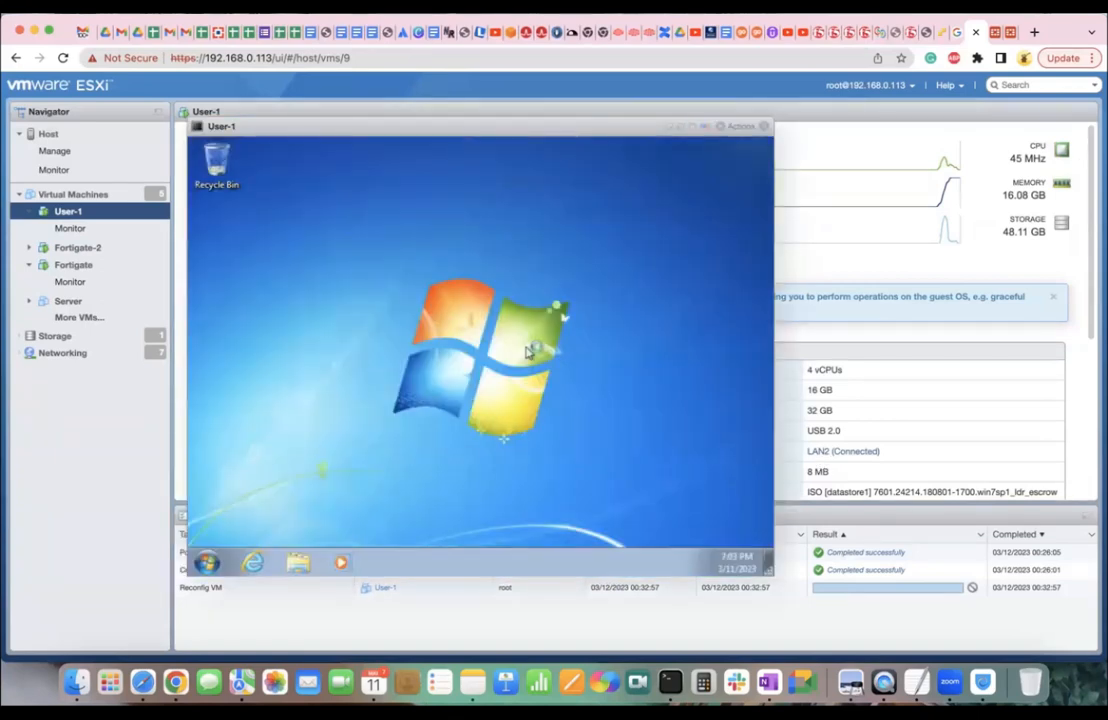
{"action": "left_click_drag", "start_coordinate": [622, 131], "coordinate": [509, 188]}
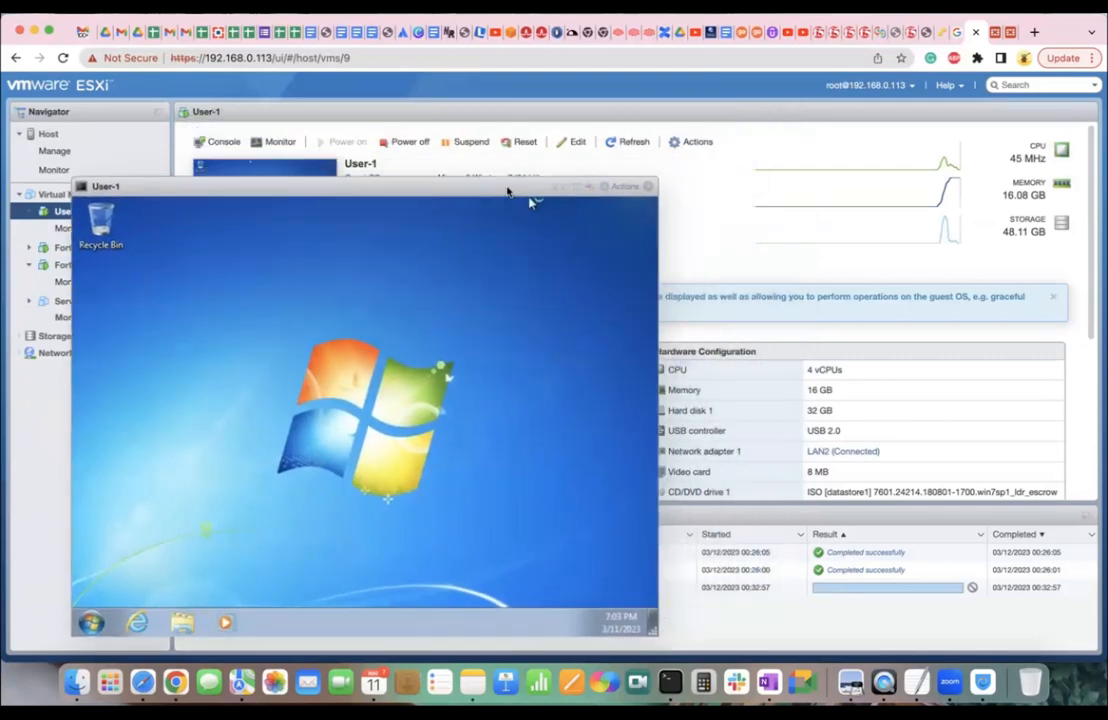
{"action": "left_click", "coordinate": [578, 142]}
{"action": "scroll", "coordinate": [620, 466], "scroll_direction": "down", "scroll_amount": 1}
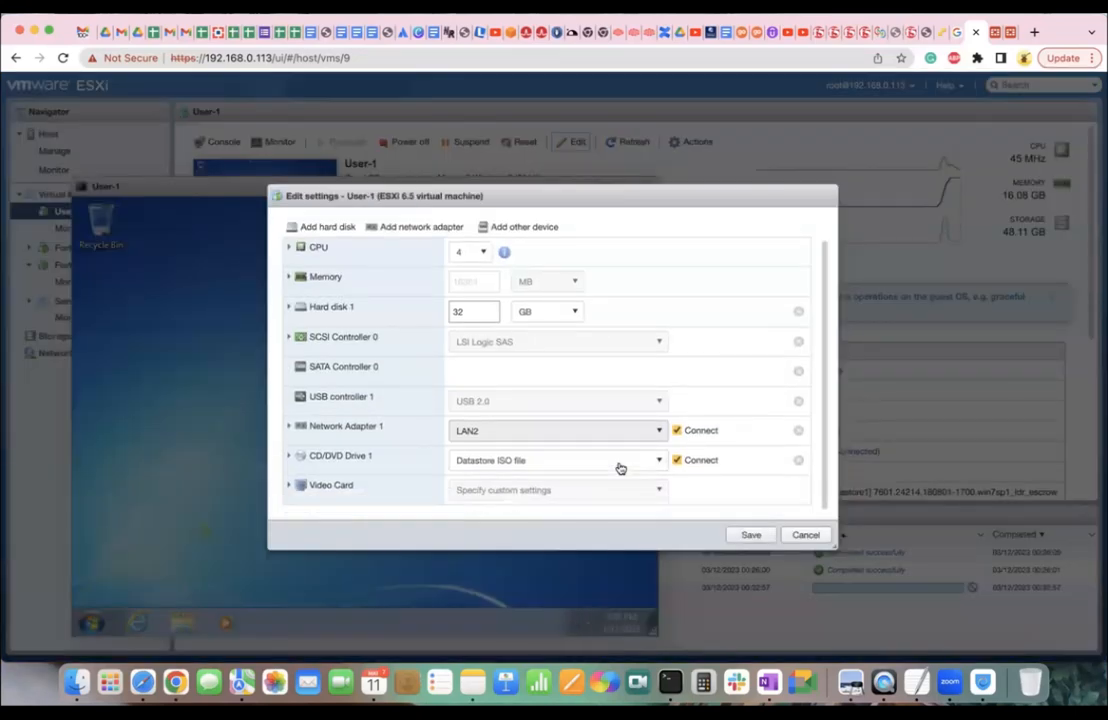
{"action": "left_click", "coordinate": [678, 462]}
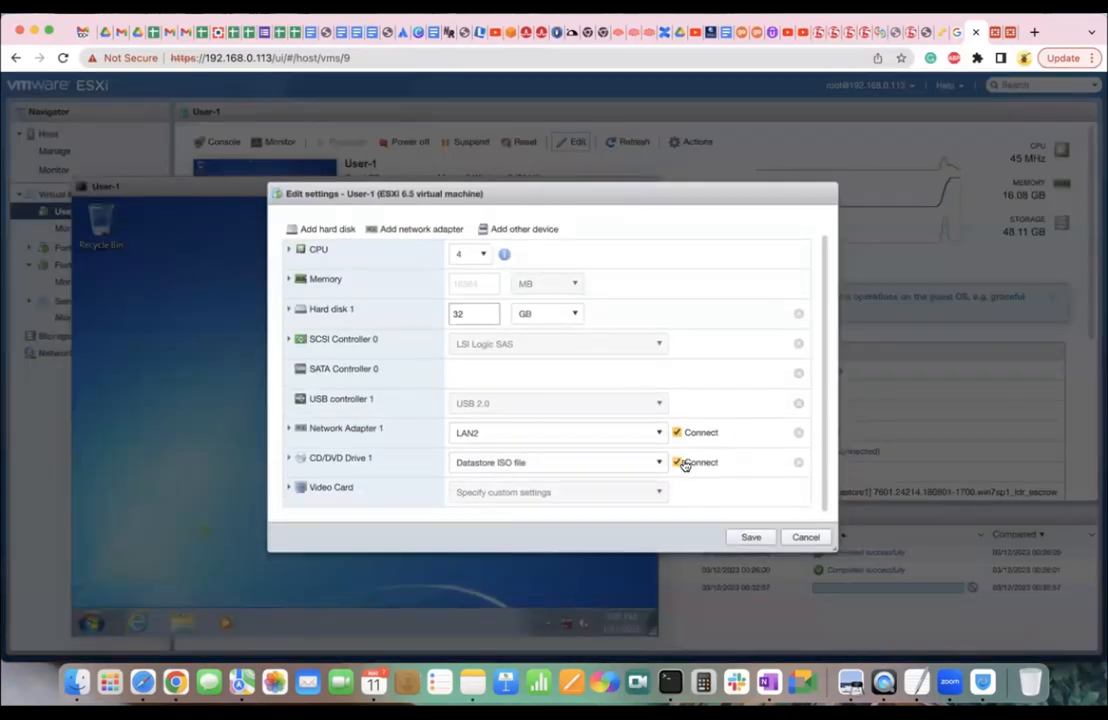
{"action": "left_click", "coordinate": [751, 537]}
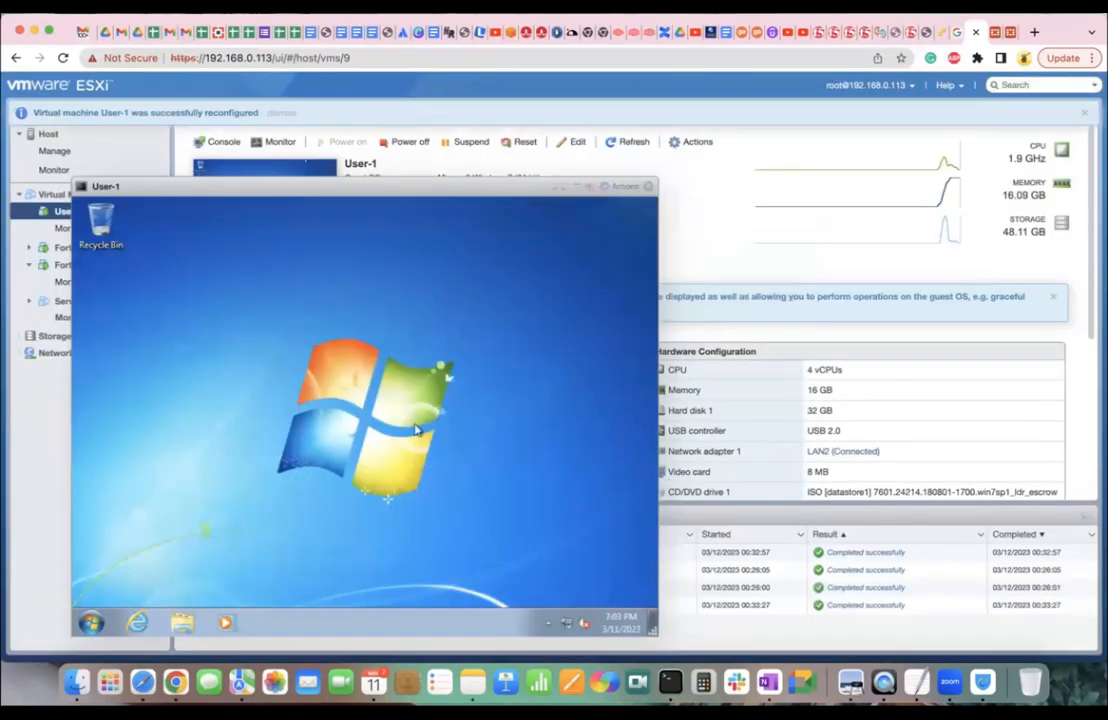
Check the guest's Start menu, then return to the FortiGate Interfaces list showing port3 at 0.0.0.0/0.0.0.0.
{"action": "left_click", "coordinate": [95, 620]}
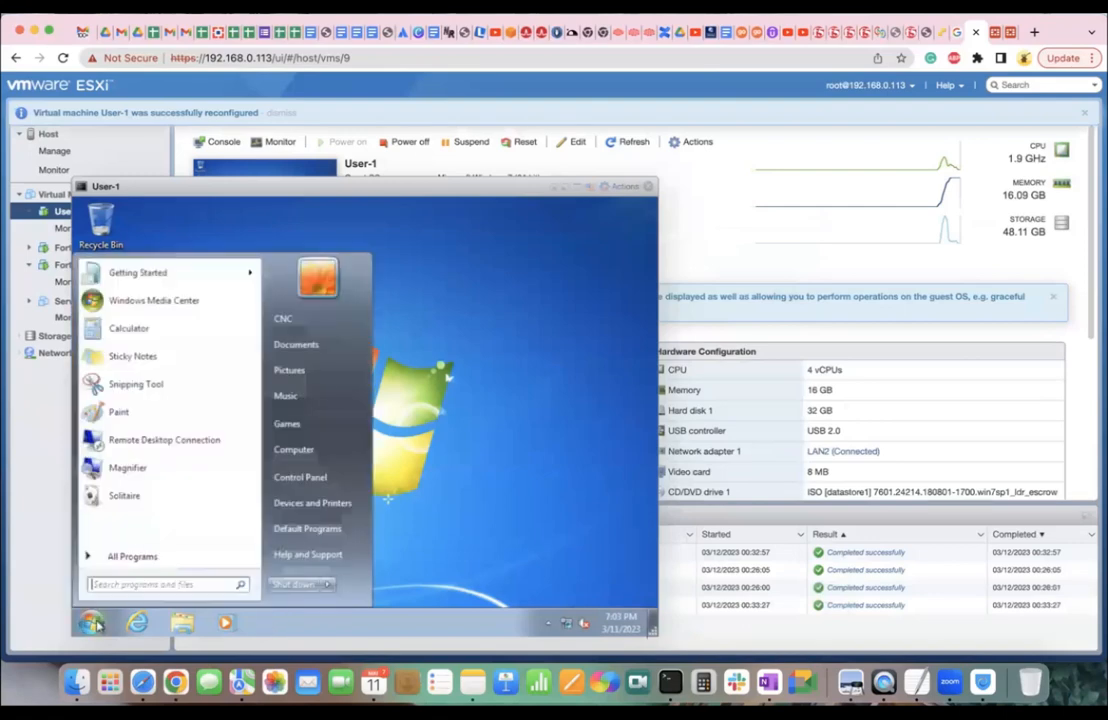
{"action": "left_click", "coordinate": [458, 438]}
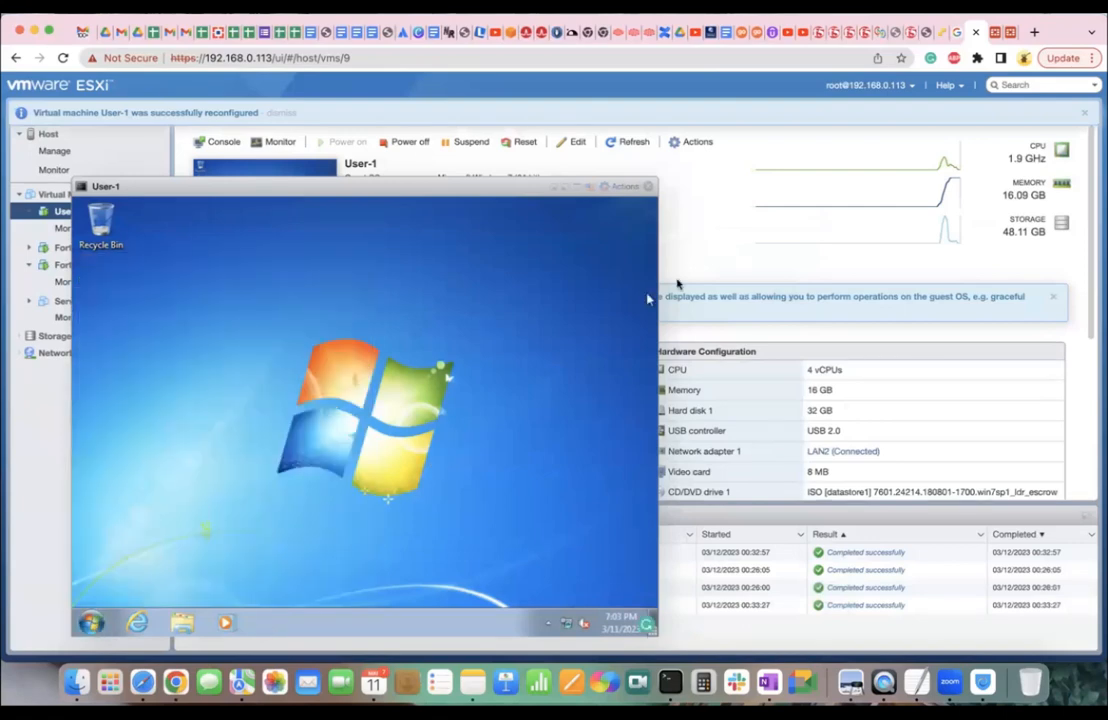
{"action": "left_click", "coordinate": [994, 32]}
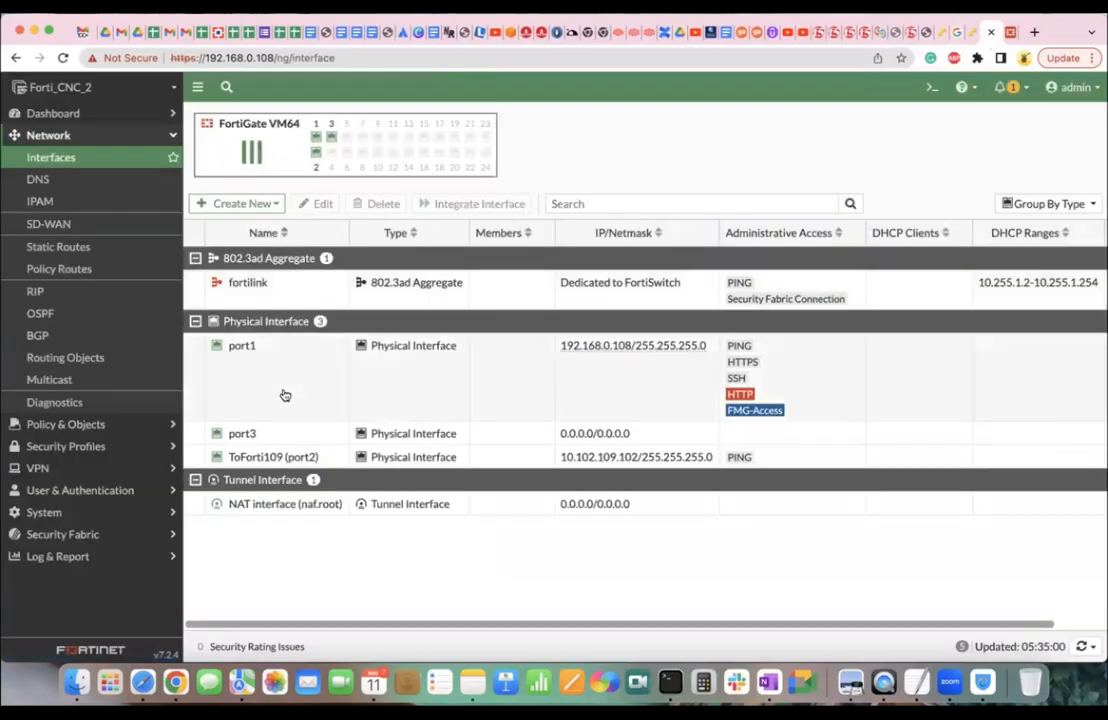
Give port3 the alias ToLanInterface and the address 10.10.10.1/24.
{"action": "double_click", "coordinate": [271, 434]}
{"action": "left_click", "coordinate": [338, 170]}
{"action": "type", "text": "To"}
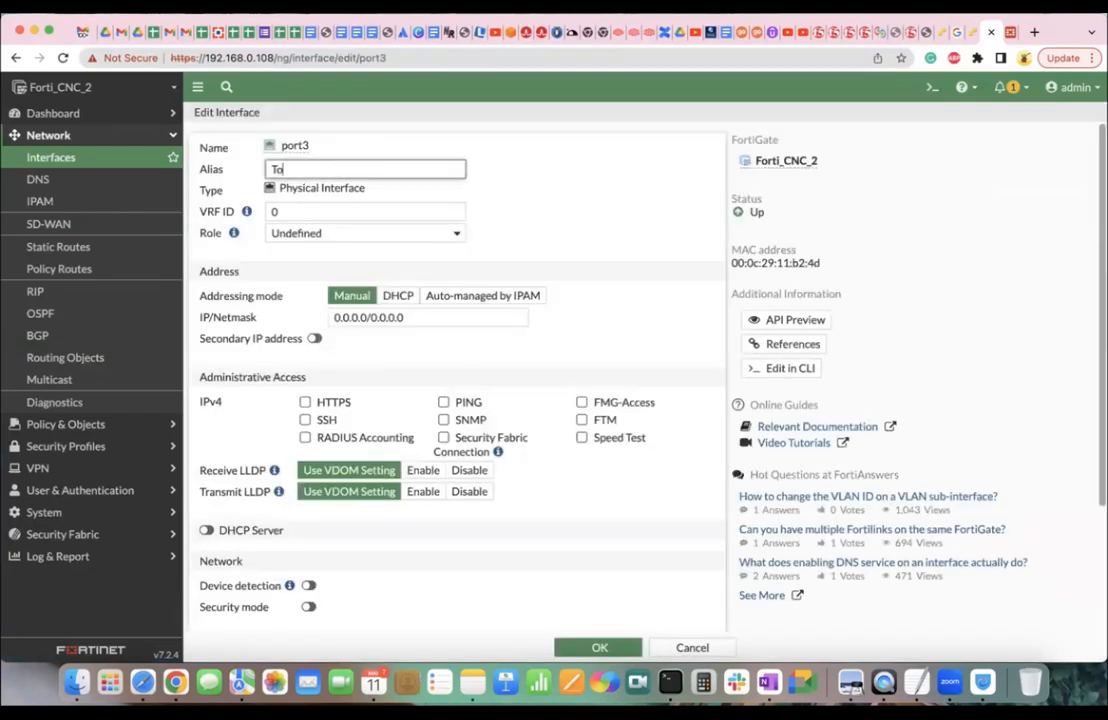
{"action": "type", "text": "LanInterface"}
{"action": "left_click", "coordinate": [358, 316]}
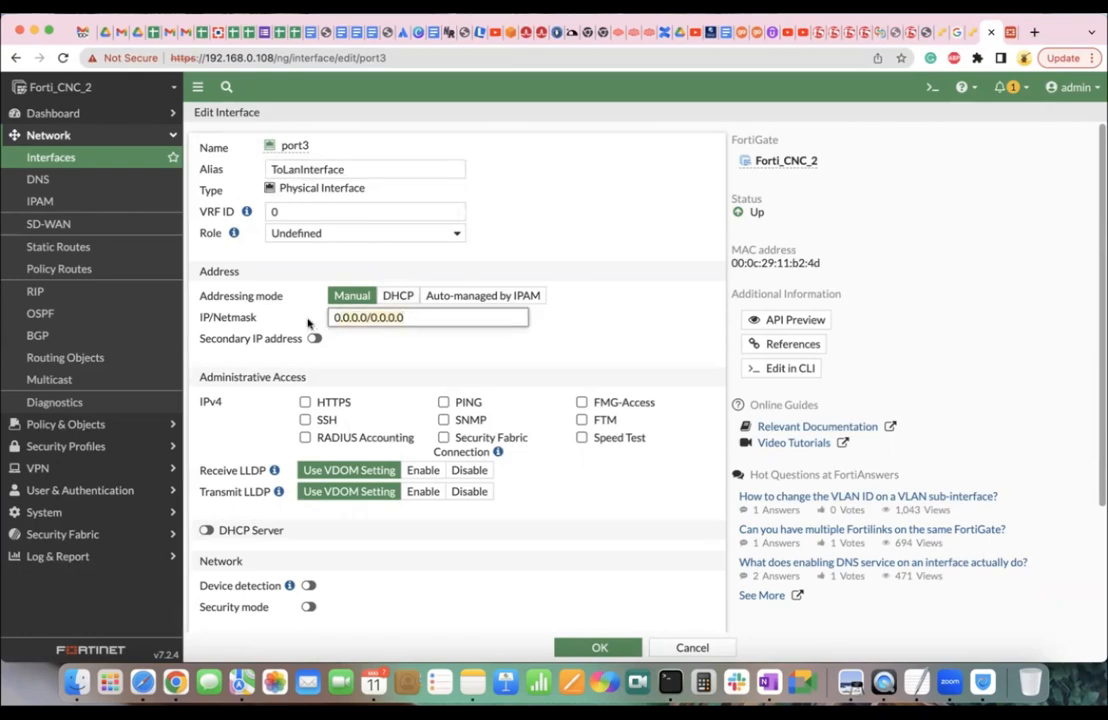
{"action": "type", "text": "192"}
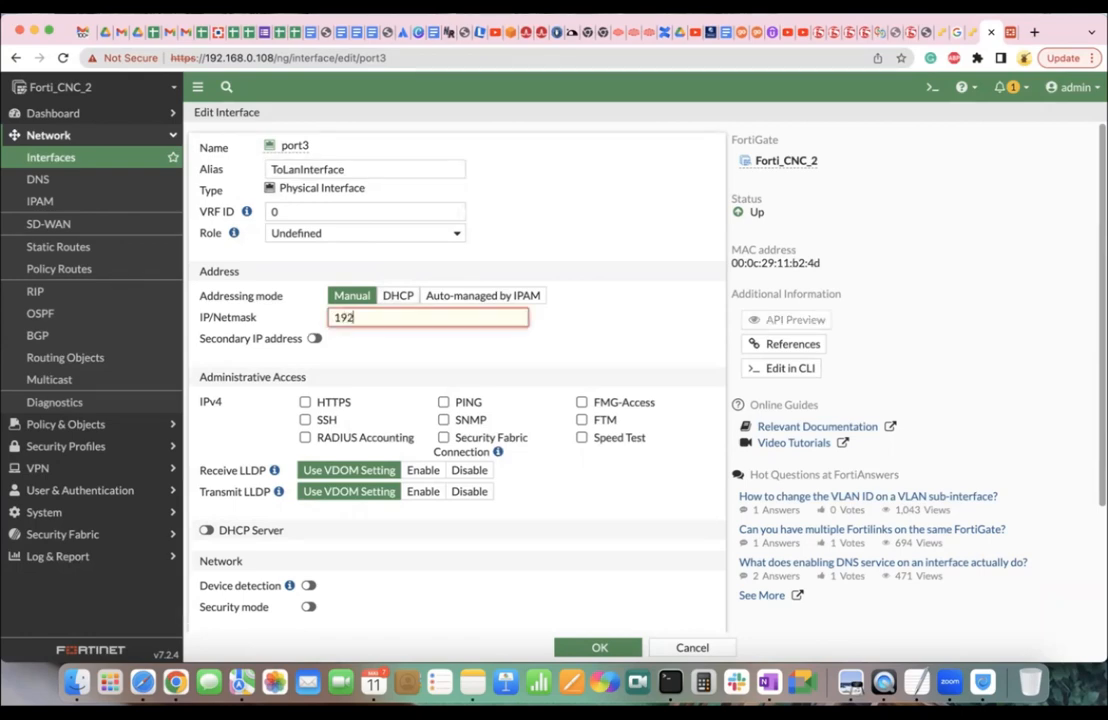
{"action": "key", "text": "BackSpace"}
{"action": "key", "text": "BackSpace"}
{"action": "type", "text": "0.10.10.1/24"}
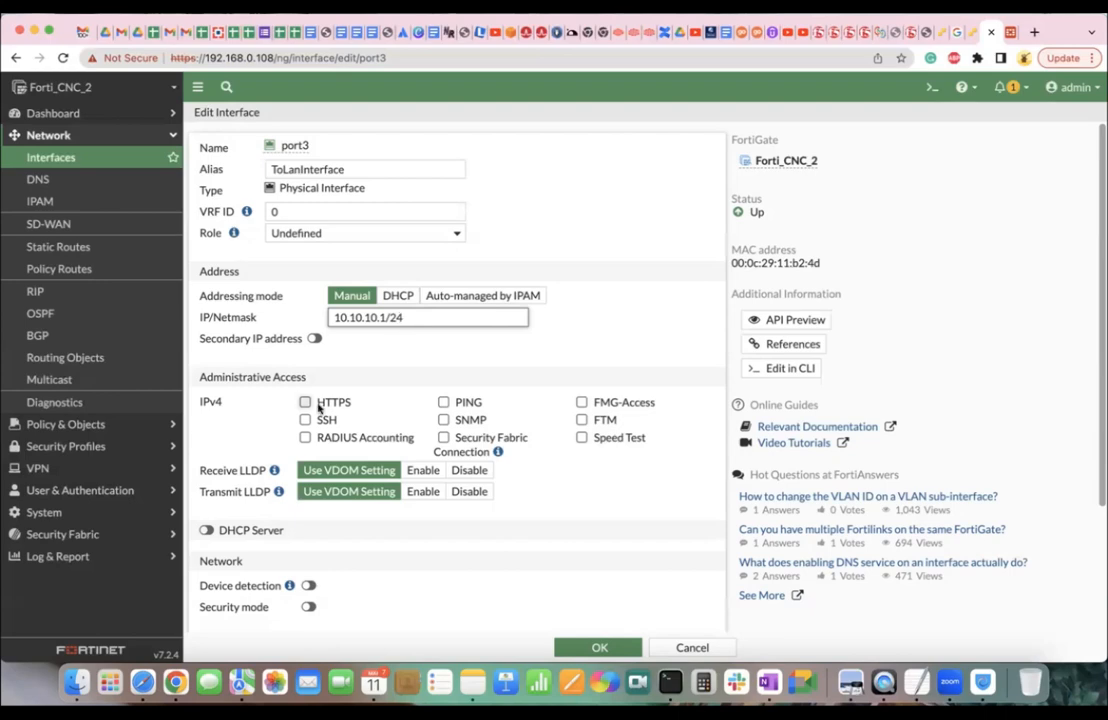
Tick HTTPS and PING under port3's Administrative Access.
{"action": "left_click_drag", "start_coordinate": [205, 377], "coordinate": [306, 381]}
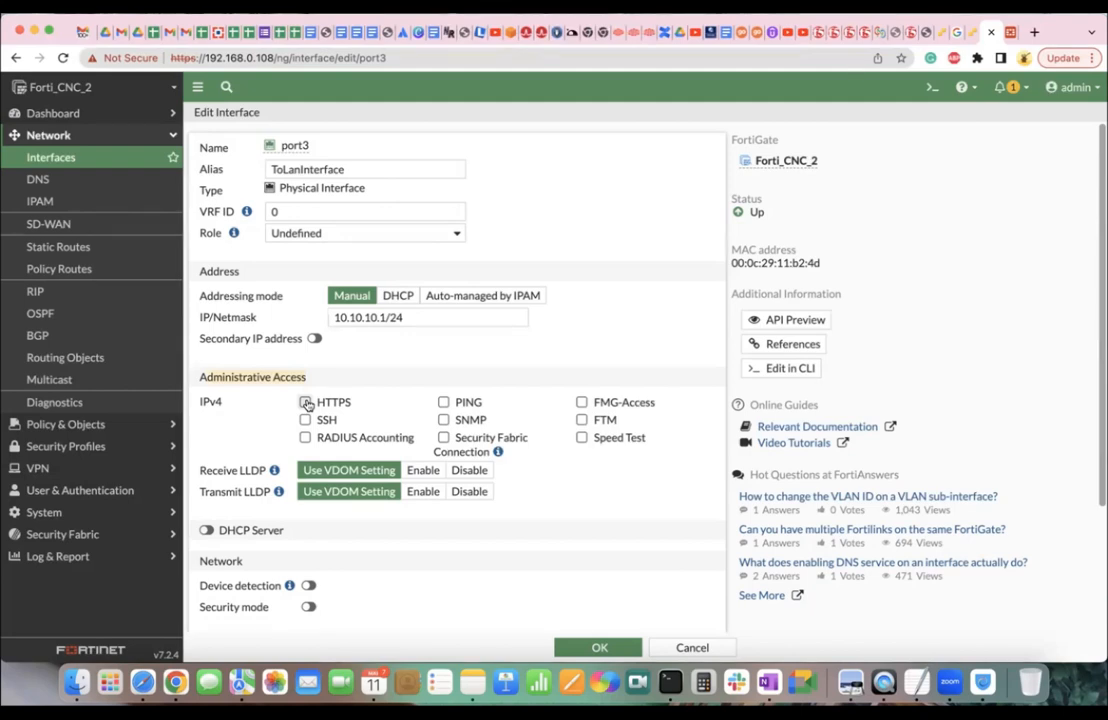
{"action": "left_click", "coordinate": [306, 403]}
{"action": "left_click", "coordinate": [444, 403]}
{"action": "scroll", "coordinate": [444, 403], "scroll_direction": "down", "scroll_amount": 5}
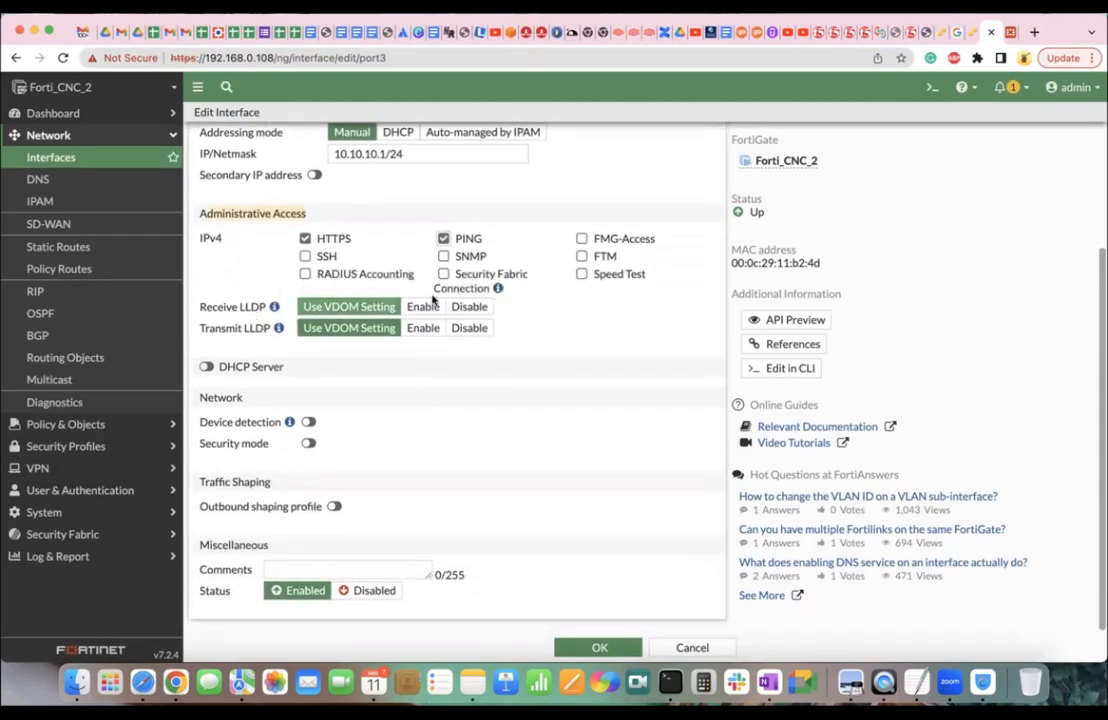
Enable port3's DHCP server and change the address range start to 10.10.10.200.
{"action": "left_click", "coordinate": [212, 367]}
{"action": "scroll", "coordinate": [373, 398], "scroll_direction": "down", "scroll_amount": 2}
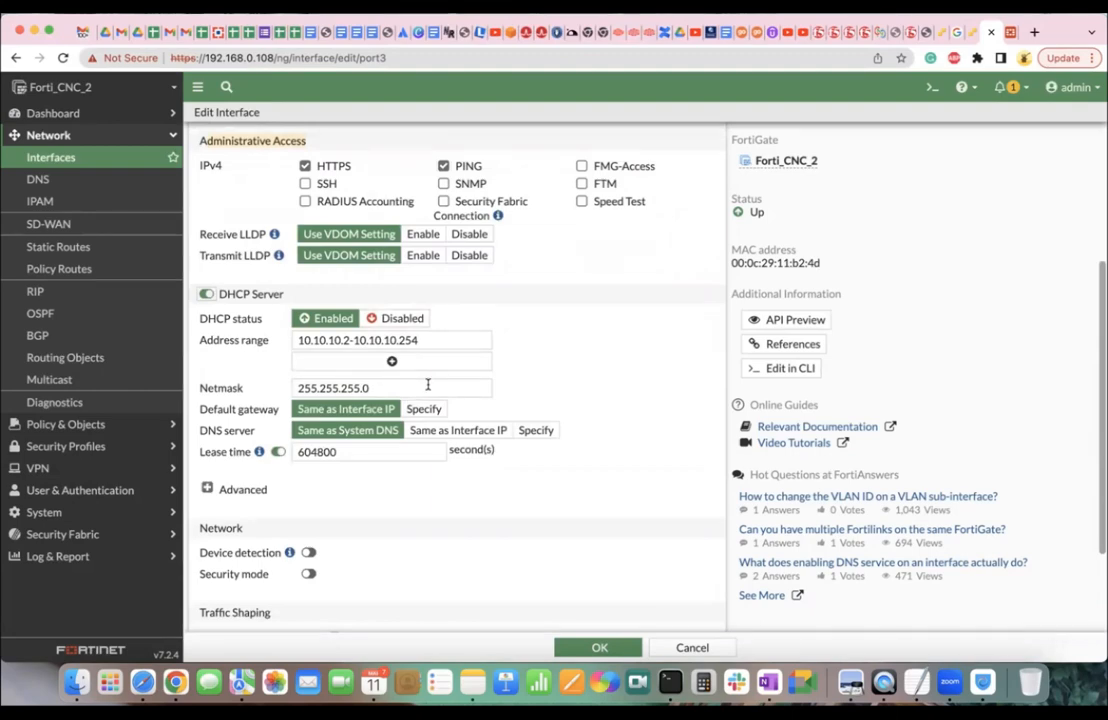
{"action": "left_click", "coordinate": [420, 340]}
{"action": "scroll", "coordinate": [425, 338], "scroll_direction": "up", "scroll_amount": 3}
{"action": "scroll", "coordinate": [425, 338], "scroll_direction": "up", "scroll_amount": 1}
{"action": "scroll", "coordinate": [400, 330], "scroll_direction": "down", "scroll_amount": 4}
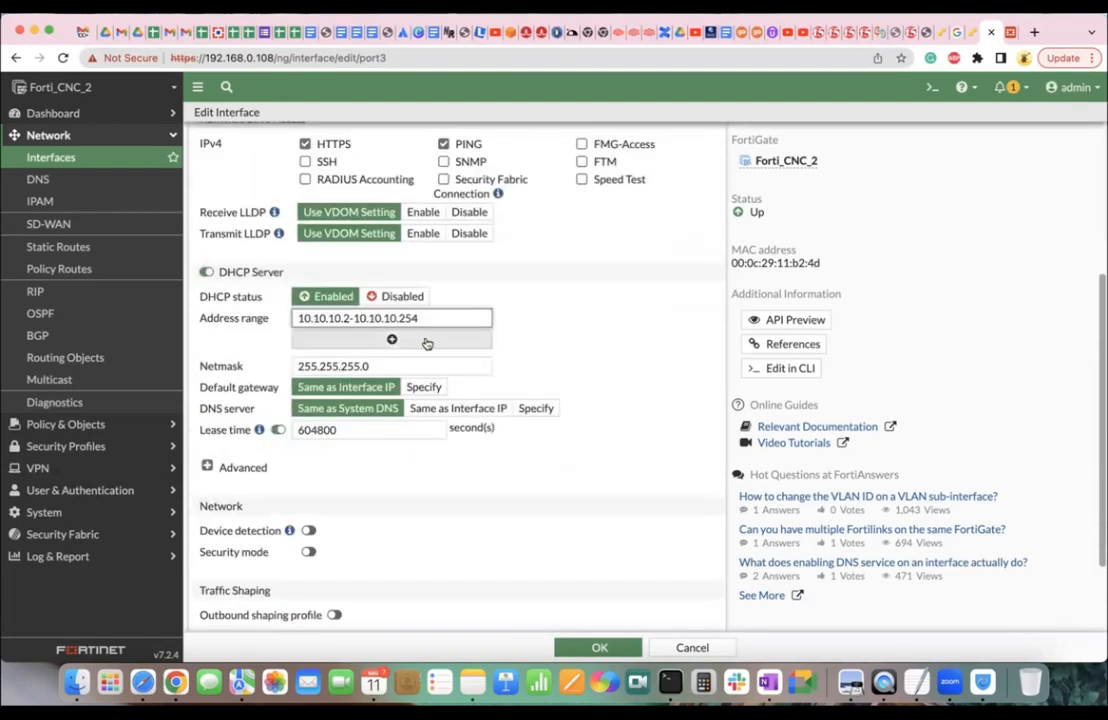
{"action": "left_click", "coordinate": [346, 318]}
{"action": "key", "text": "BackSpace"}
{"action": "type", "text": "200"}
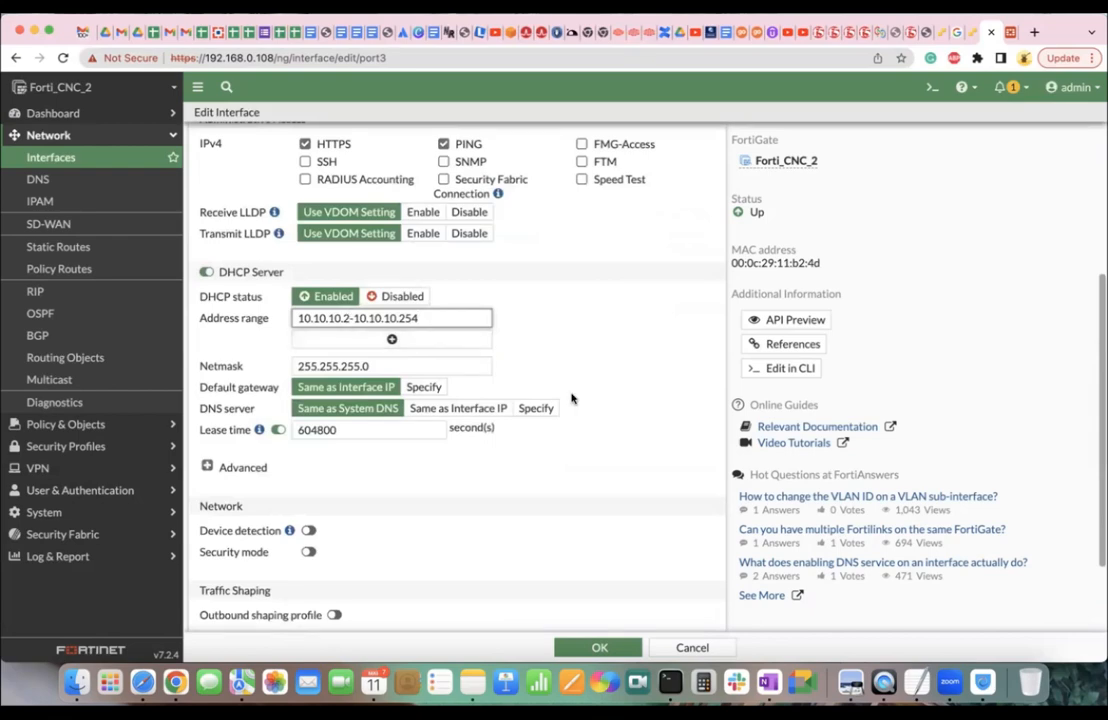
Confirm the 10.10.10.200–10.10.10.254 range and 255.255.255.0 netmask, keep Same as System DNS, and save port3.
{"action": "double_click", "coordinate": [362, 318]}
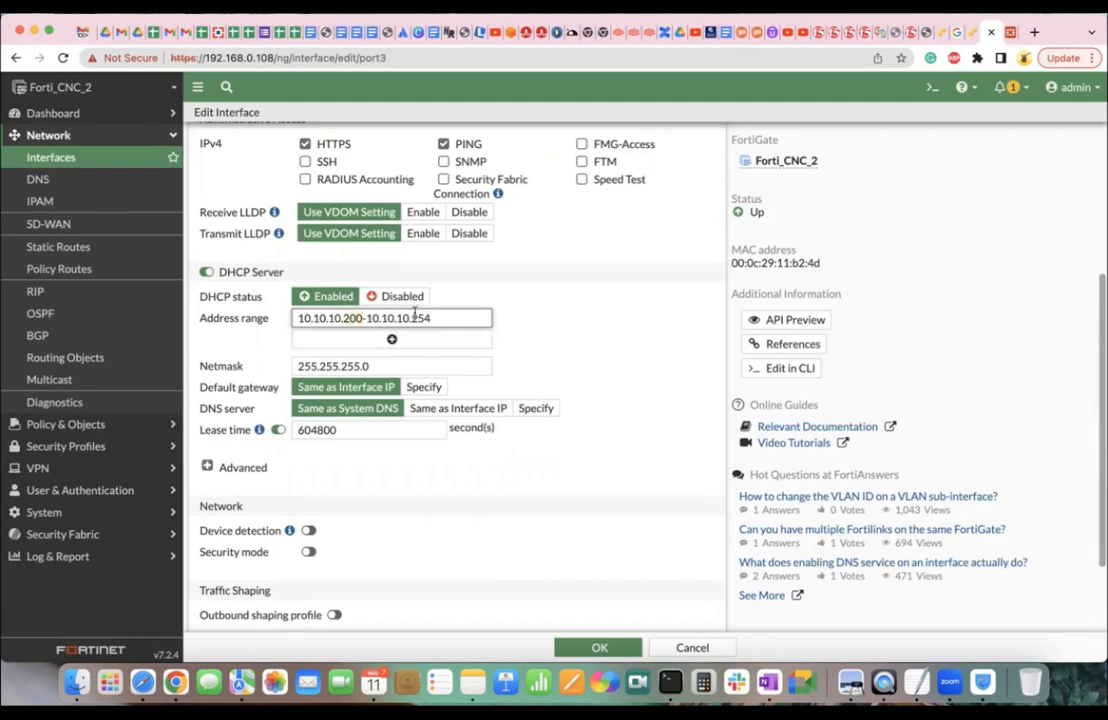
{"action": "left_click_drag", "start_coordinate": [413, 316], "coordinate": [435, 317]}
{"action": "left_click_drag", "start_coordinate": [372, 366], "coordinate": [294, 366]}
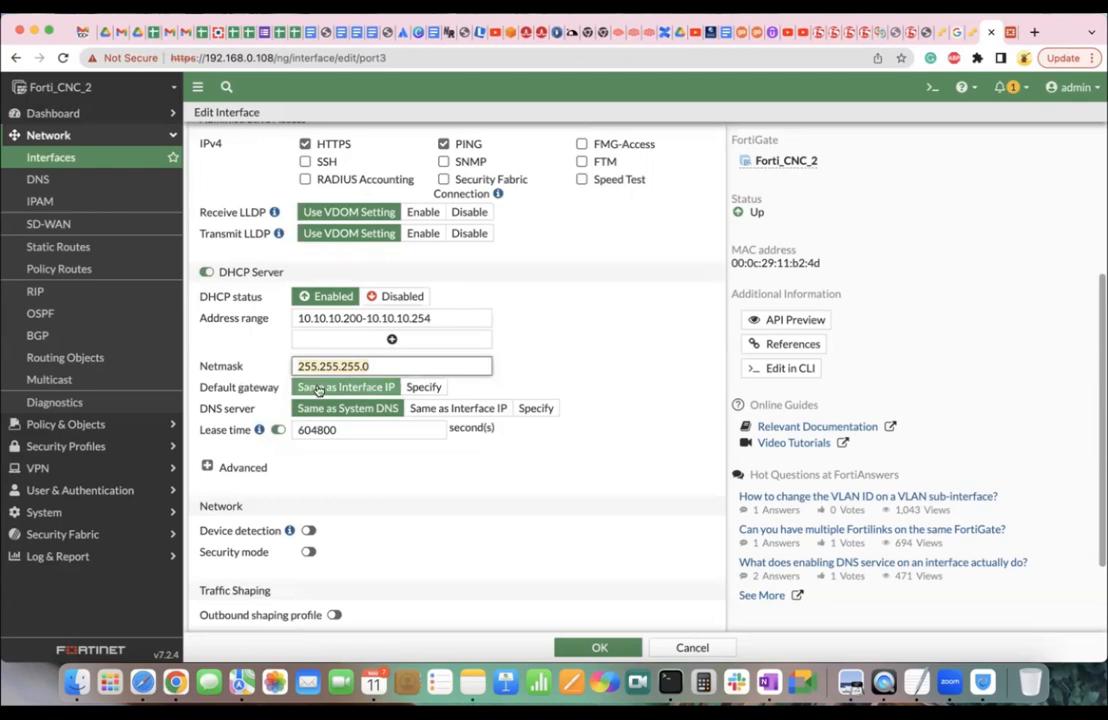
{"action": "scroll", "coordinate": [318, 390], "scroll_direction": "up", "scroll_amount": 5}
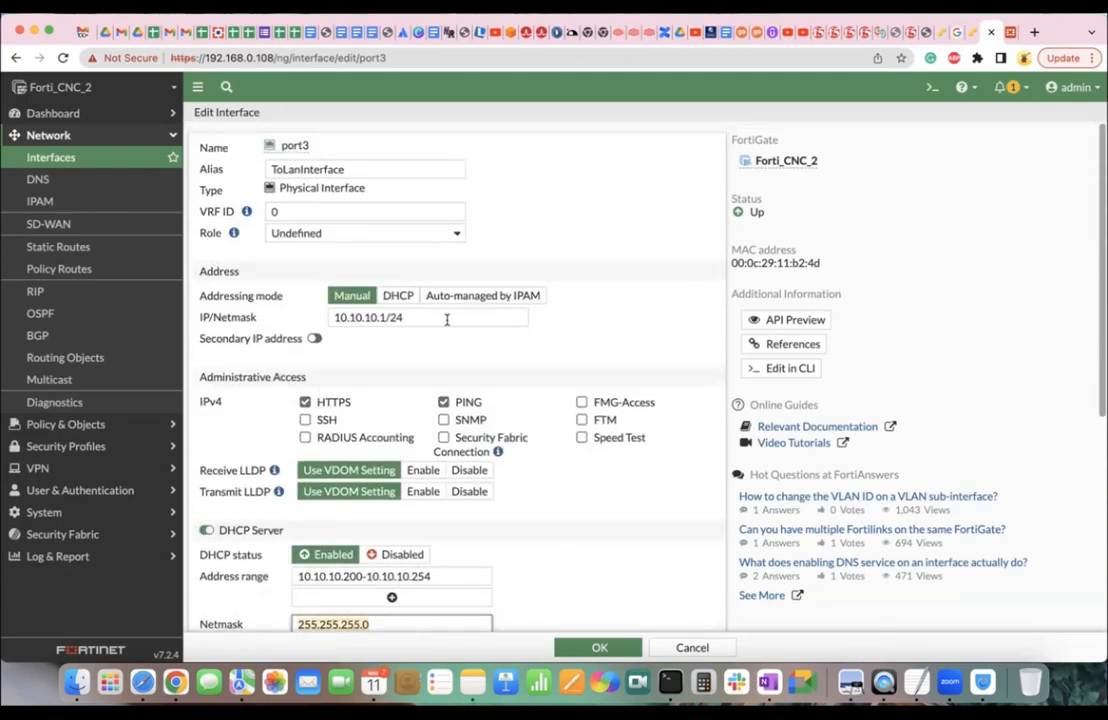
{"action": "scroll", "coordinate": [332, 318], "scroll_direction": "down", "scroll_amount": 5}
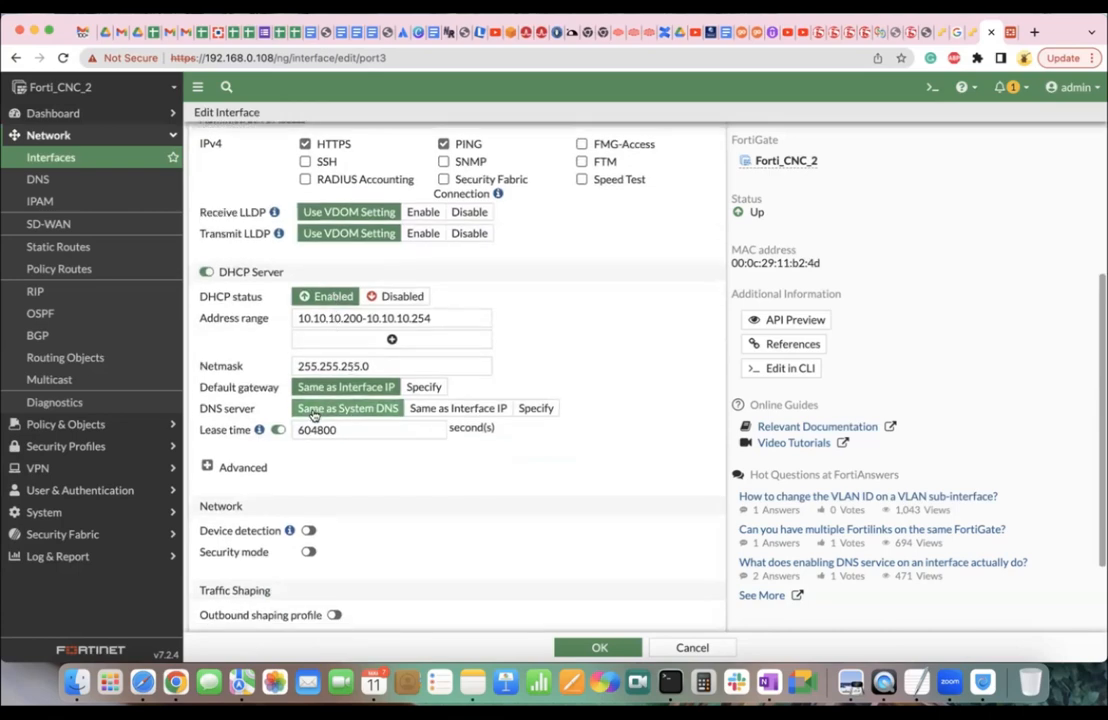
{"action": "scroll", "coordinate": [323, 415], "scroll_direction": "up", "scroll_amount": 5}
{"action": "scroll", "coordinate": [330, 415], "scroll_direction": "down", "scroll_amount": 5}
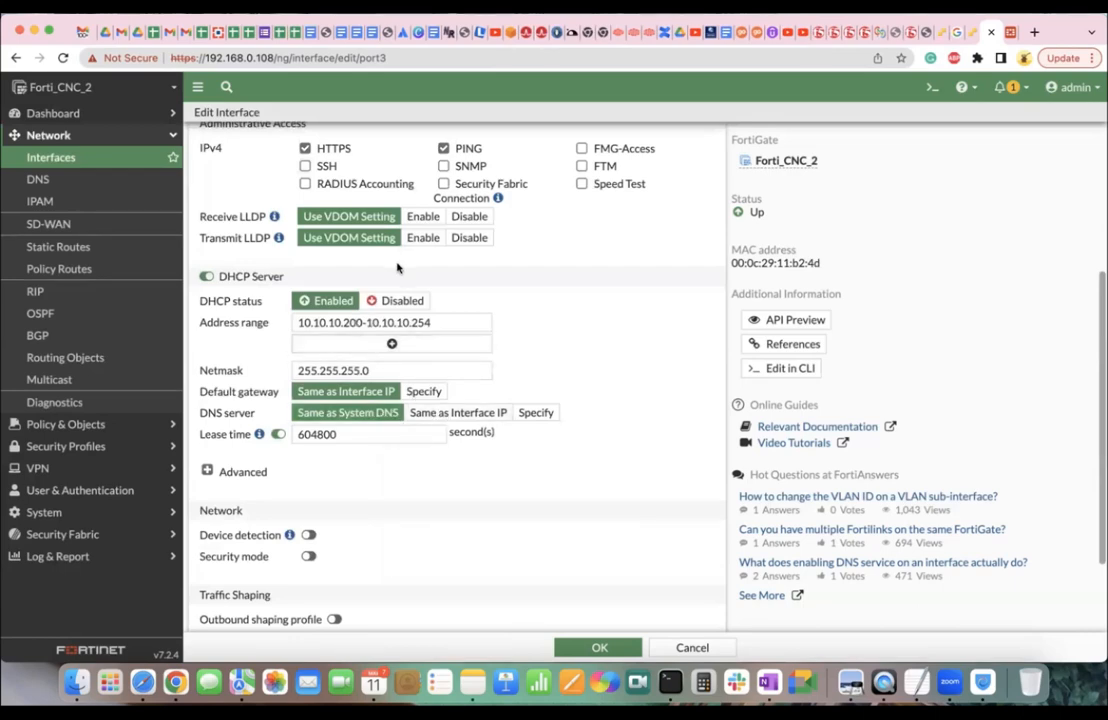
{"action": "left_click", "coordinate": [534, 414]}
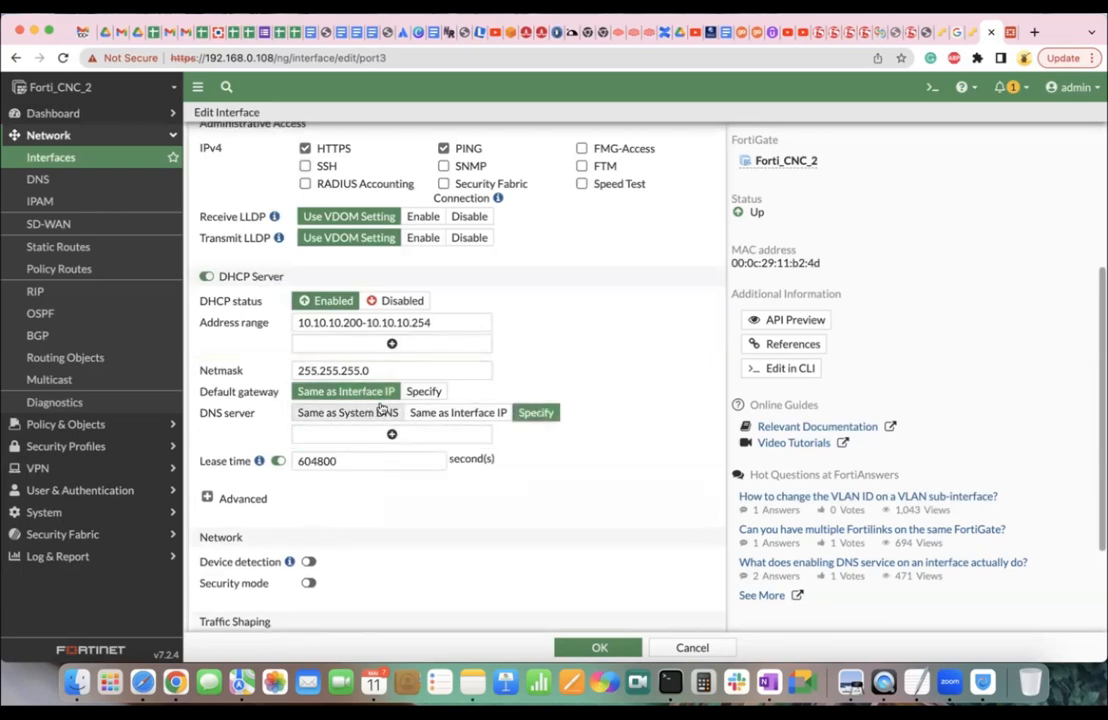
{"action": "left_click", "coordinate": [368, 414]}
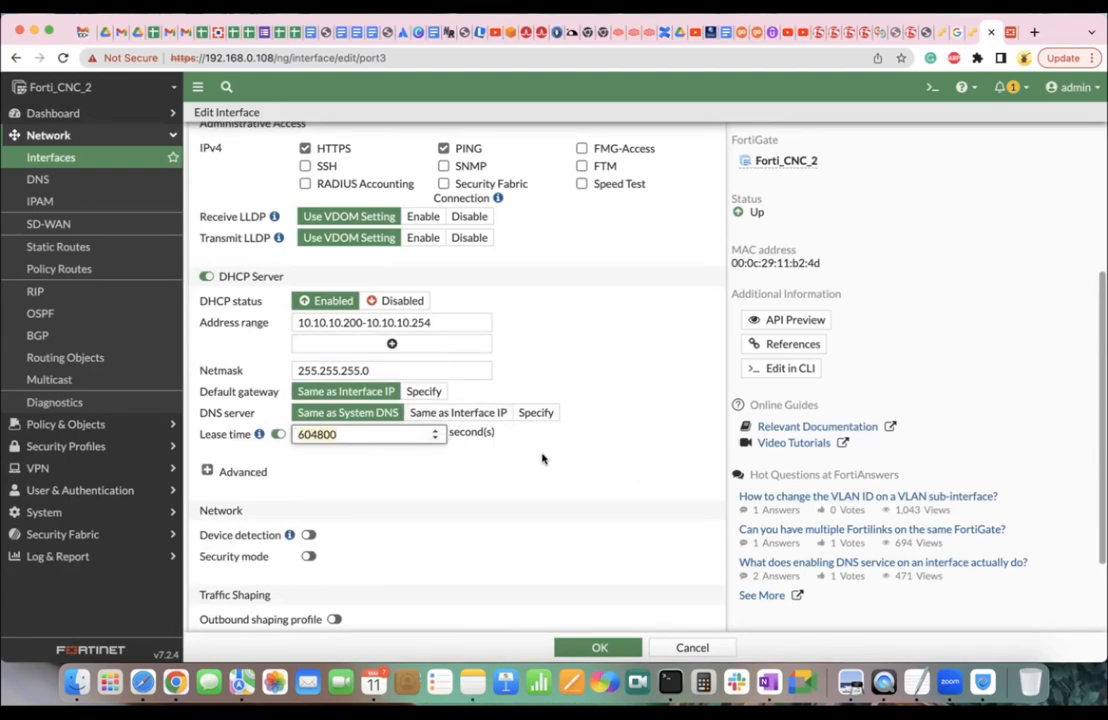
{"action": "left_click", "coordinate": [599, 649]}
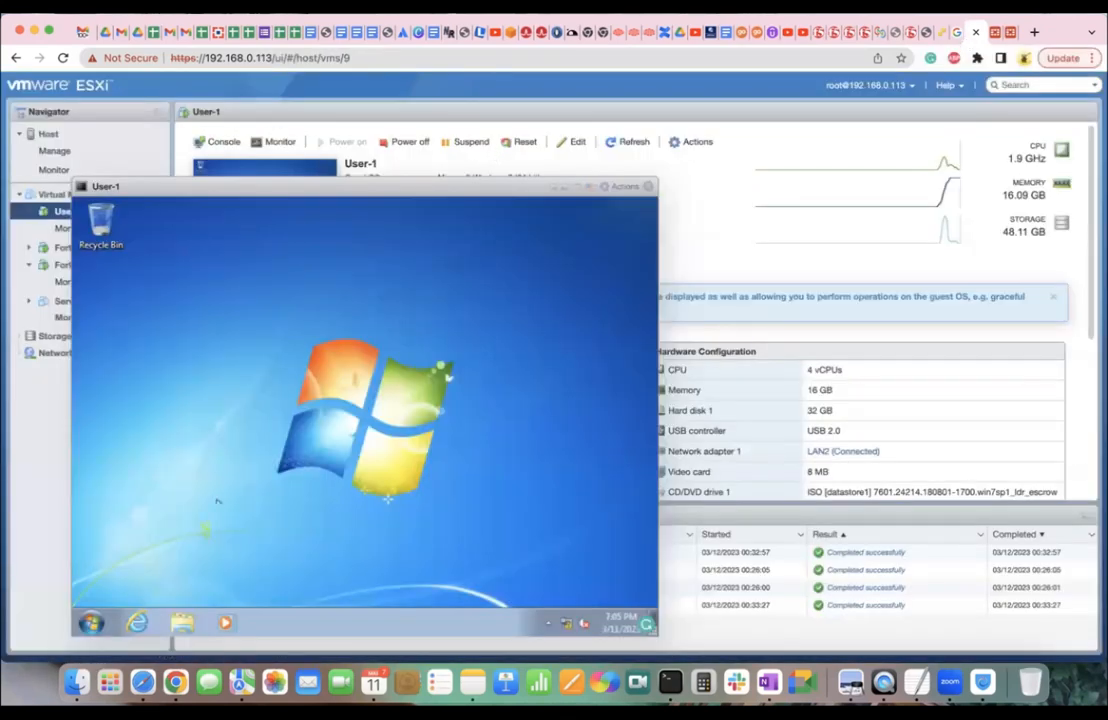
Open Network Connections via ncpa.cpl, view Local Area Connection's status, and cancel the network location prompt.
{"action": "left_click", "coordinate": [90, 622]}
{"action": "type", "text": "ncpa.cpl"}
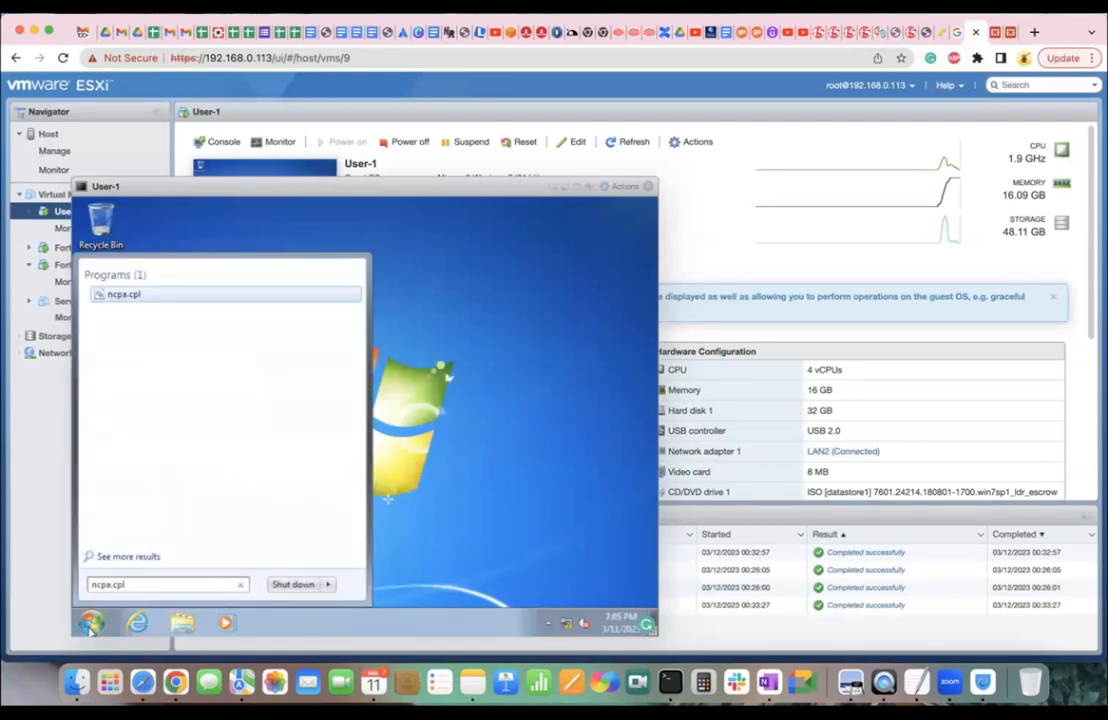
{"action": "key", "text": "Return"}
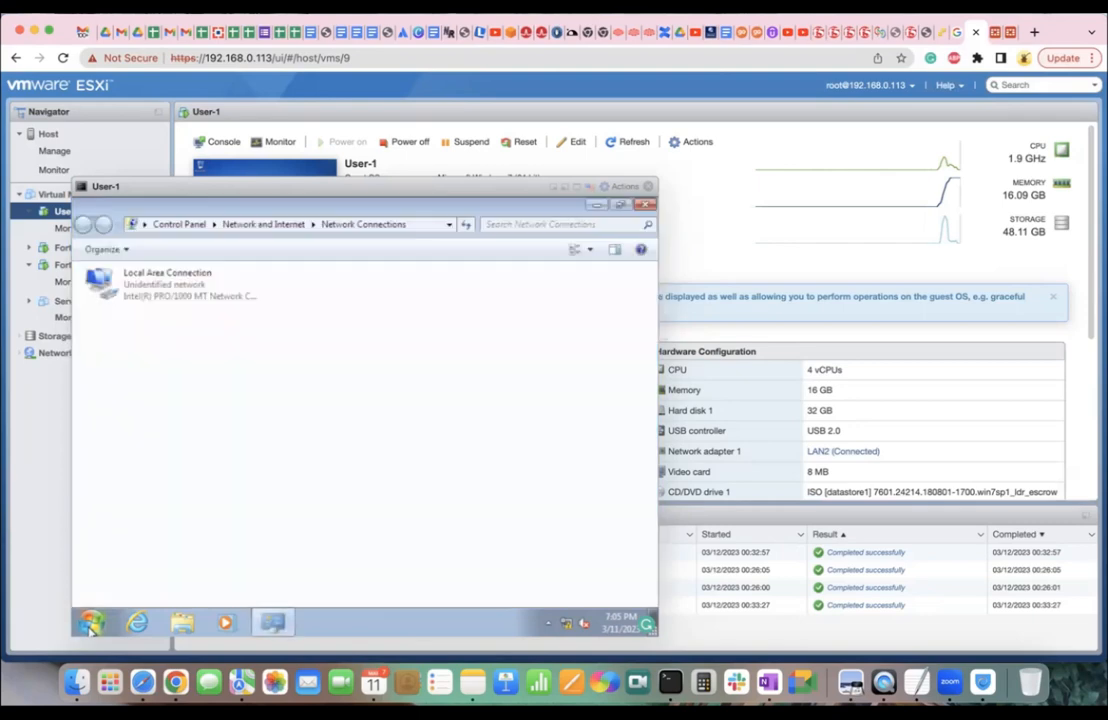
{"action": "right_click", "coordinate": [167, 287]}
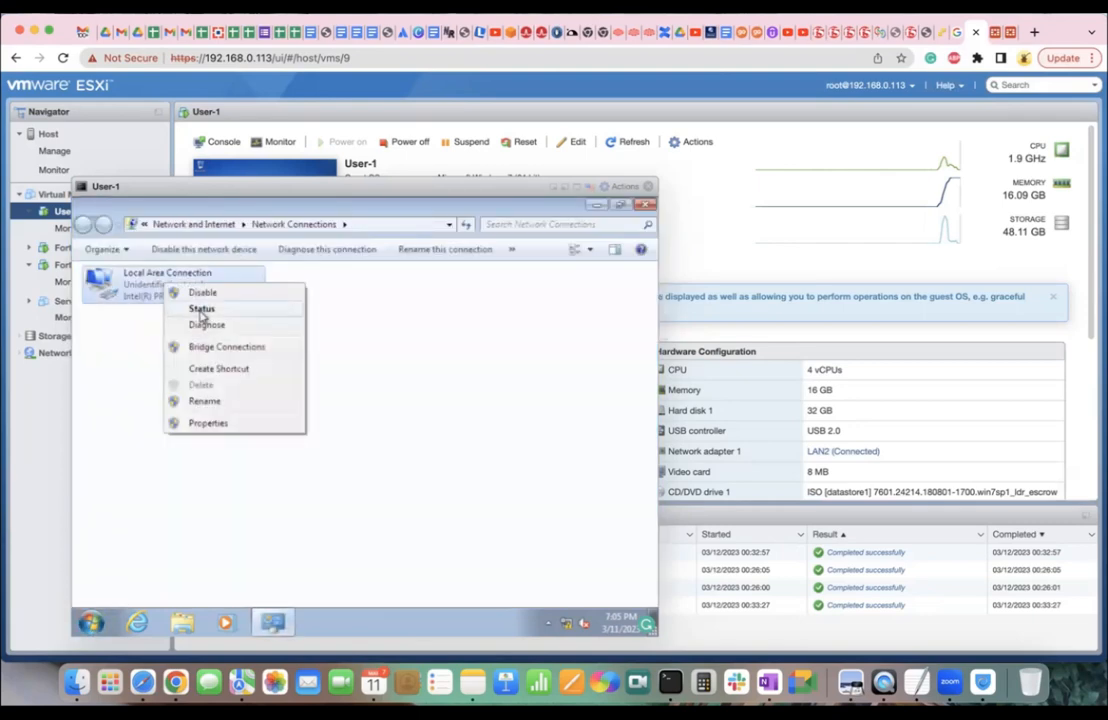
{"action": "left_click", "coordinate": [202, 304]}
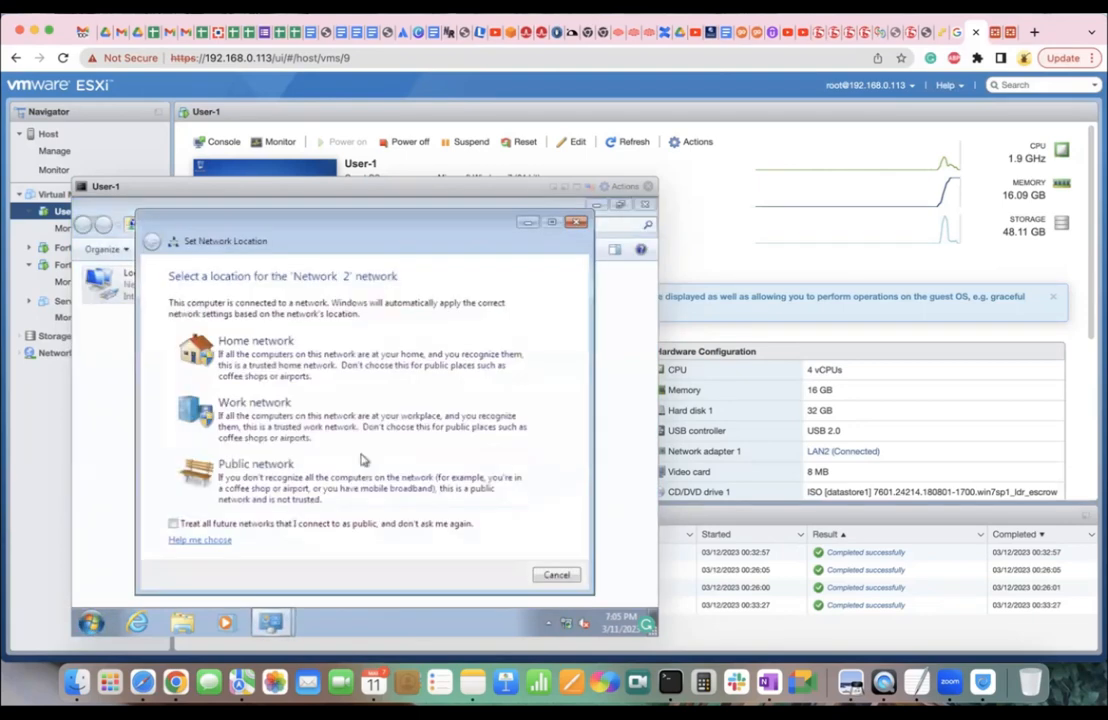
{"action": "left_click", "coordinate": [560, 578]}
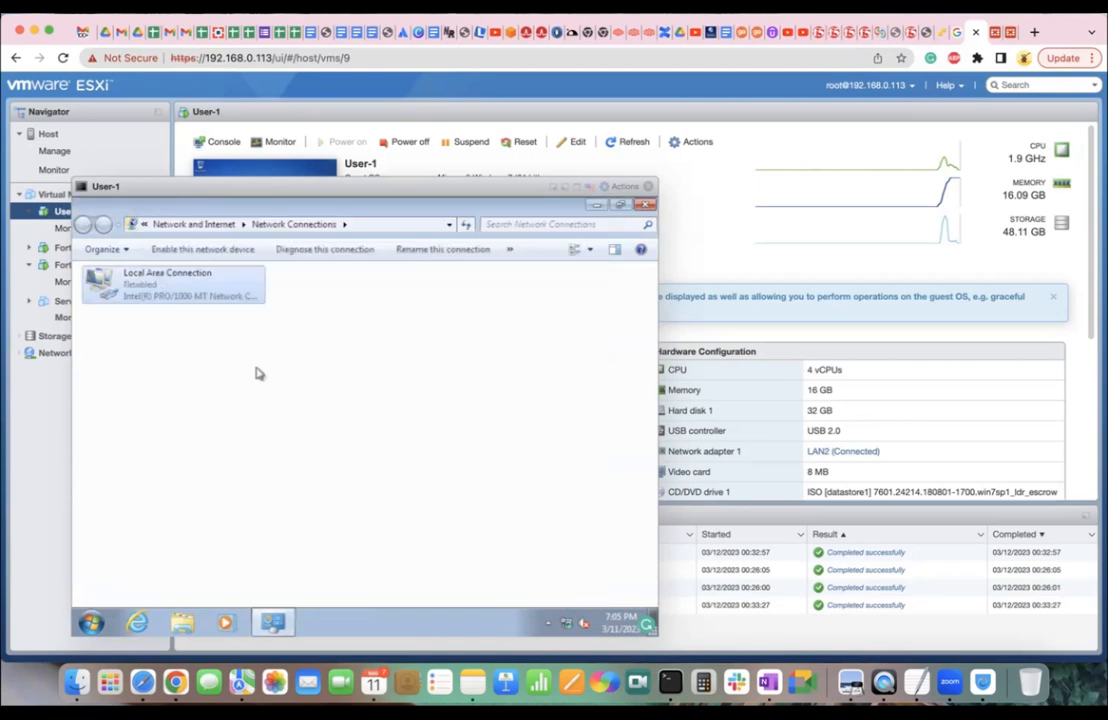
Restart Local Area Connection and verify its lease of 10.10.10.200 from DHCP server 10.10.10.1.
{"action": "double_click", "coordinate": [165, 290]}
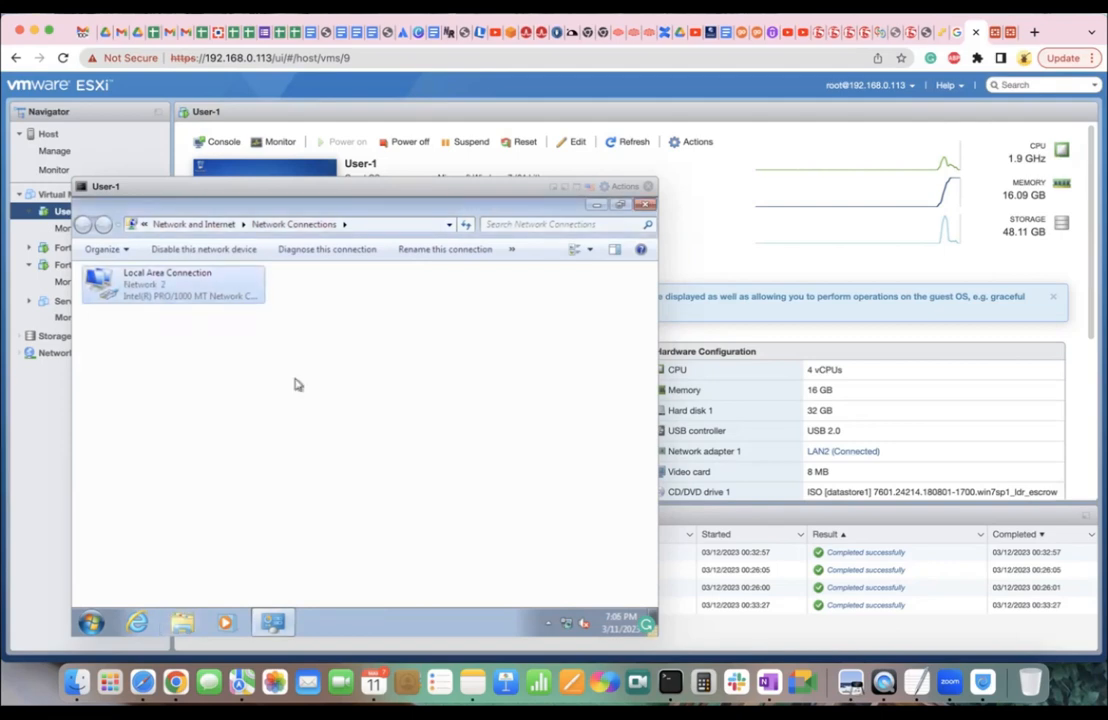
{"action": "double_click", "coordinate": [227, 302]}
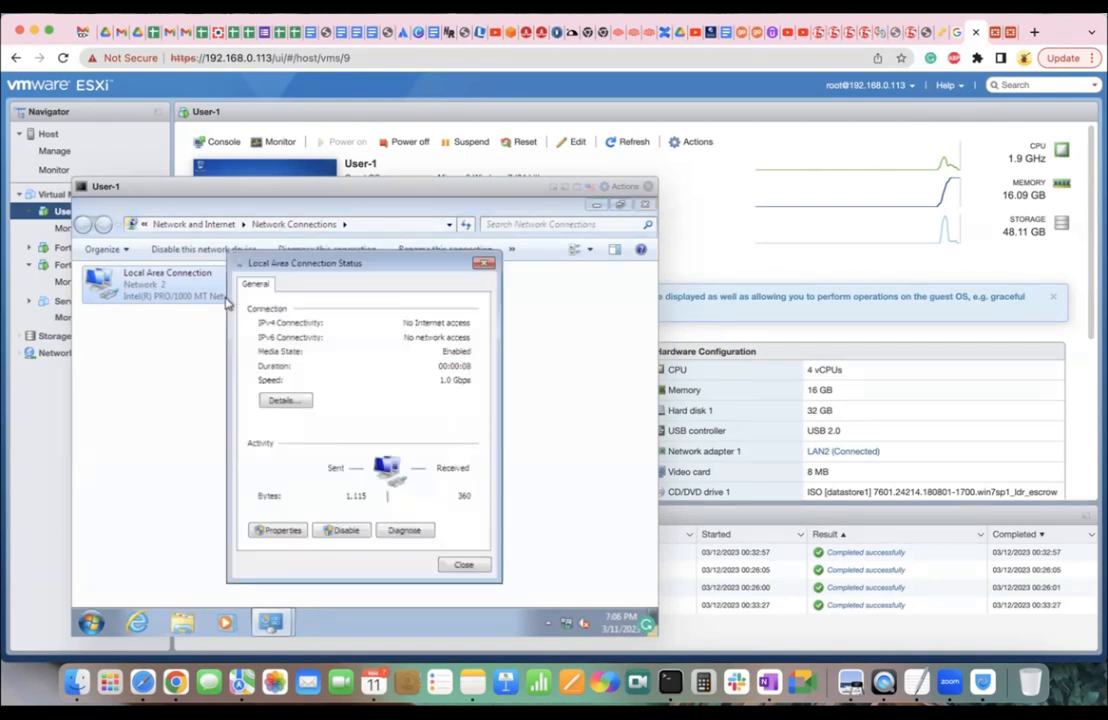
{"action": "left_click", "coordinate": [288, 401]}
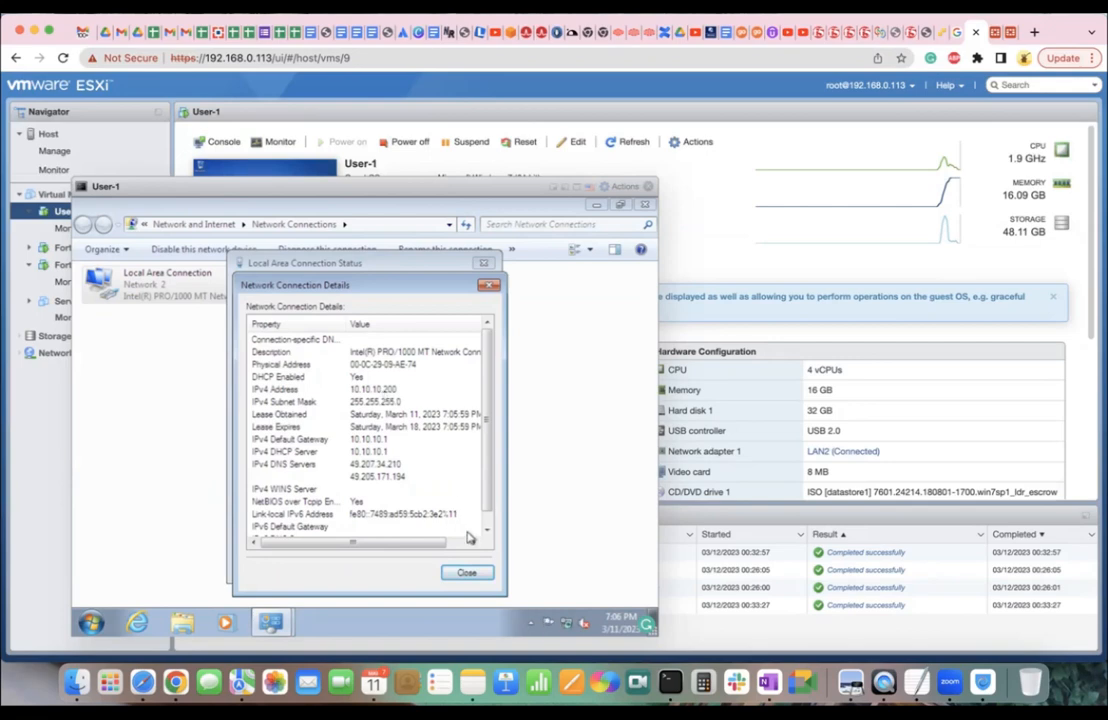
{"action": "left_click", "coordinate": [470, 574]}
{"action": "left_click", "coordinate": [470, 574]}
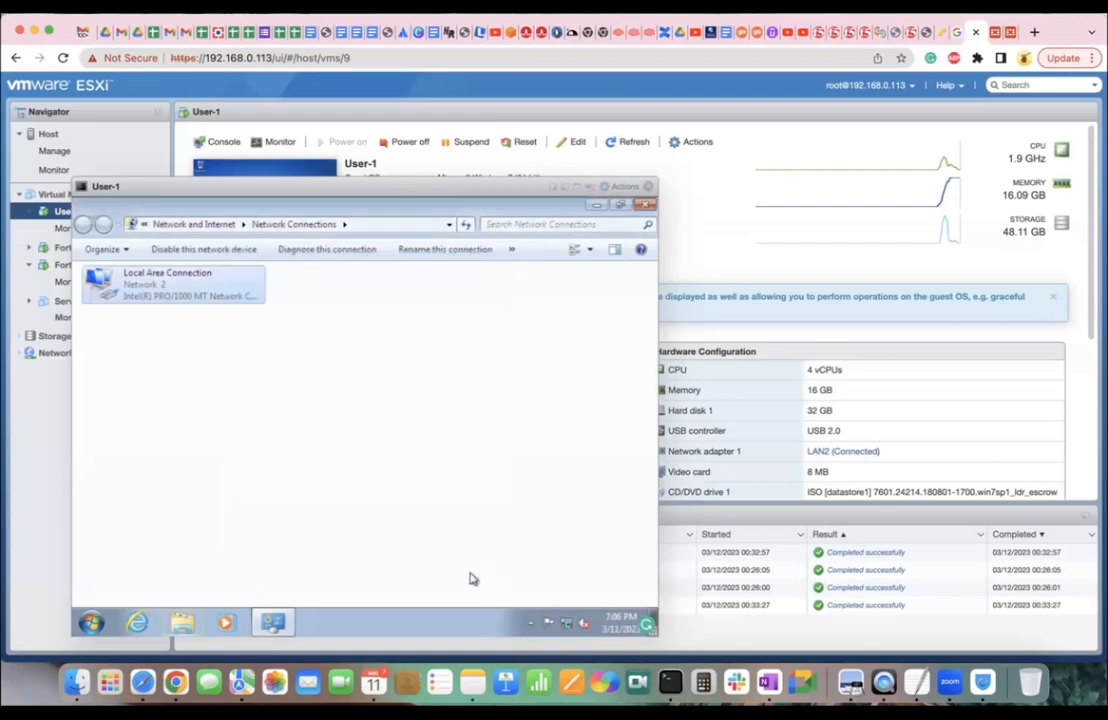
{"action": "left_click", "coordinate": [89, 620]}
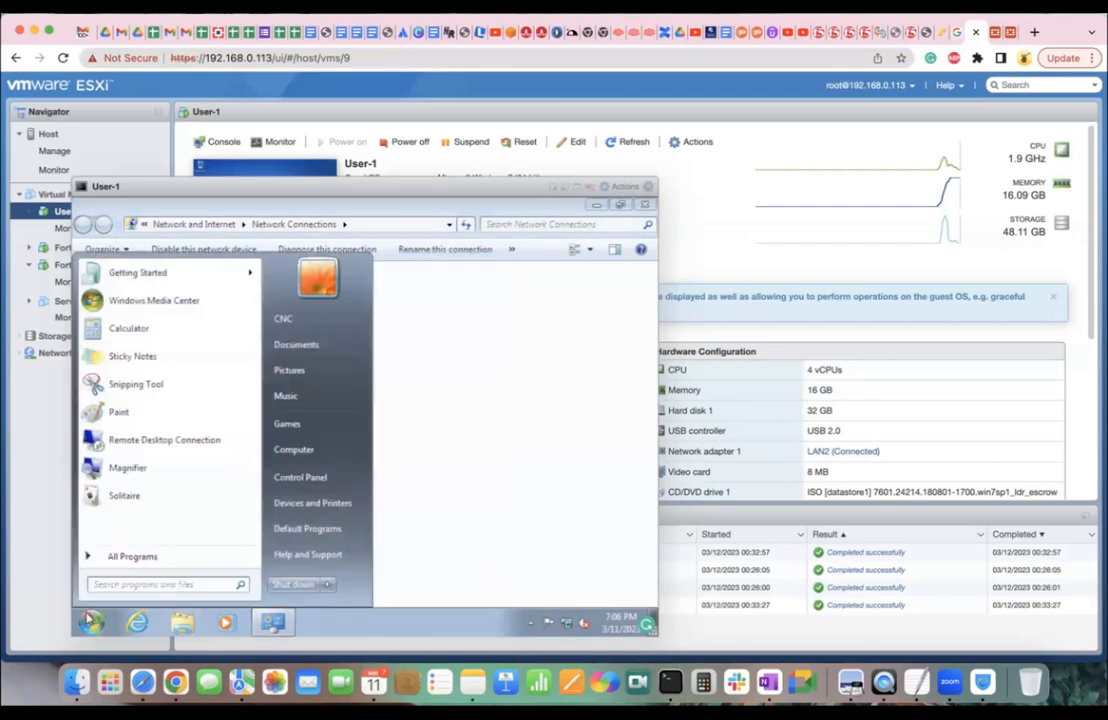
Open a command prompt and ping 8.8.8.8, stopping it when no replies arrive.
{"action": "type", "text": "cmd"}
{"action": "key", "text": "Return"}
{"action": "type", "text": "ping 8.8.8.8"}
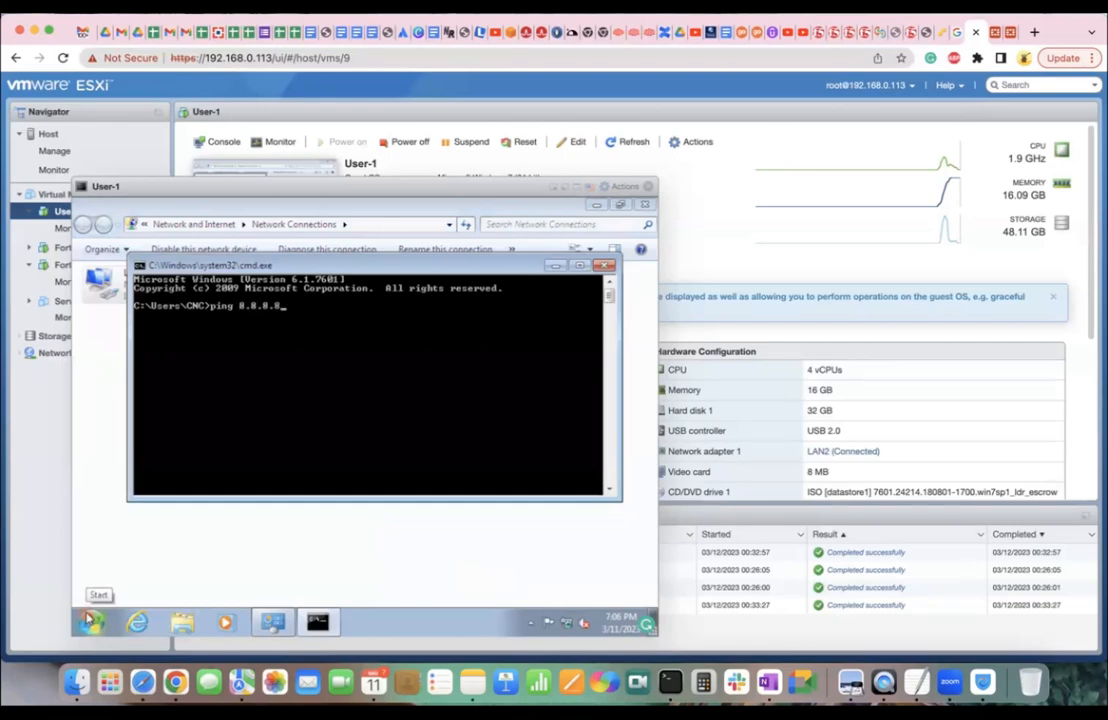
{"action": "key", "text": "Return"}
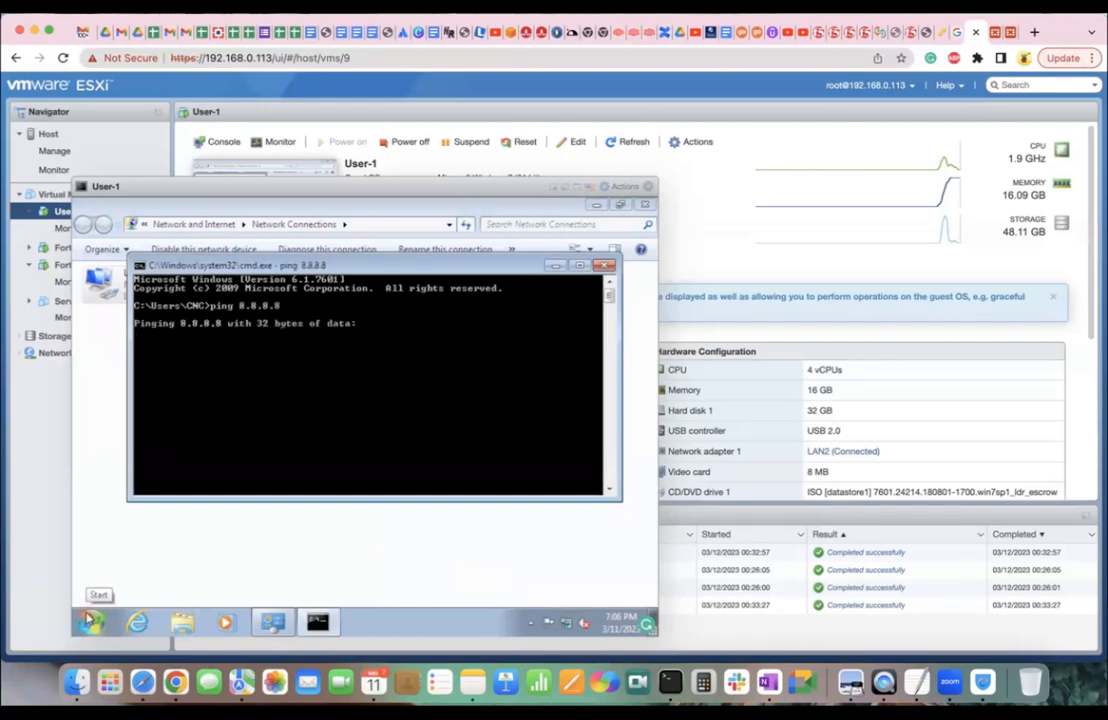
{"action": "key", "text": "ctrl+c"}
Ping 10.10.10.1 for four replies with 0% loss, then rerun ping 8.8.8.8, which times out.
{"action": "type", "text": "pin"}
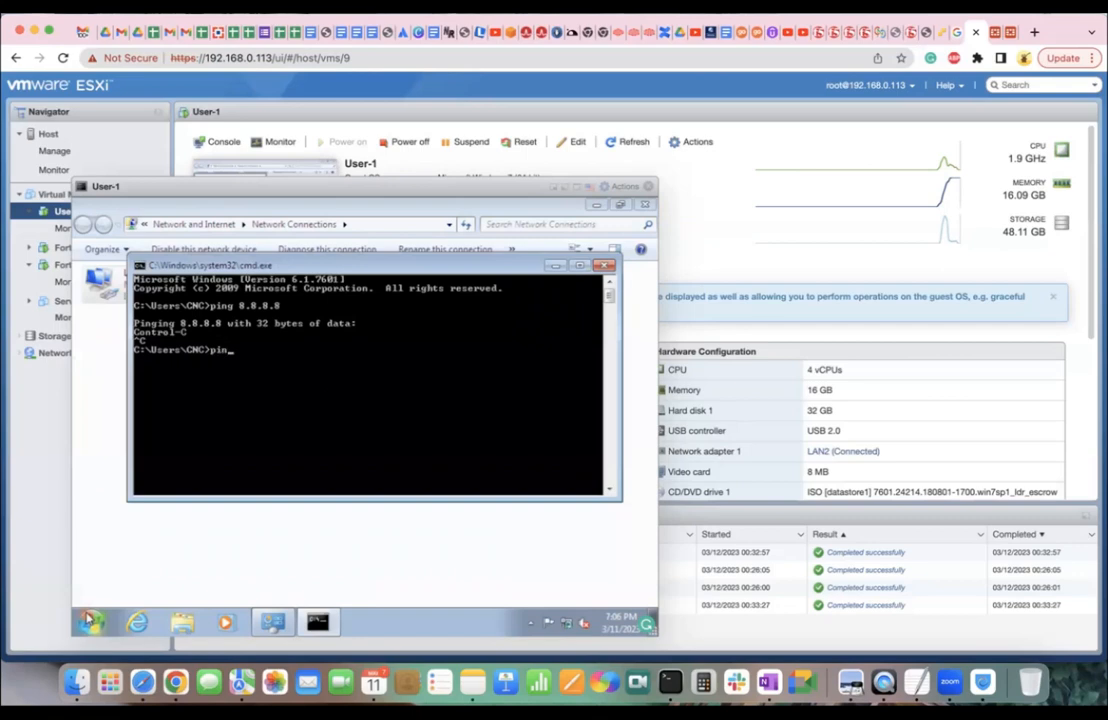
{"action": "type", "text": "g 10.10.10.1"}
{"action": "key", "text": "Return"}
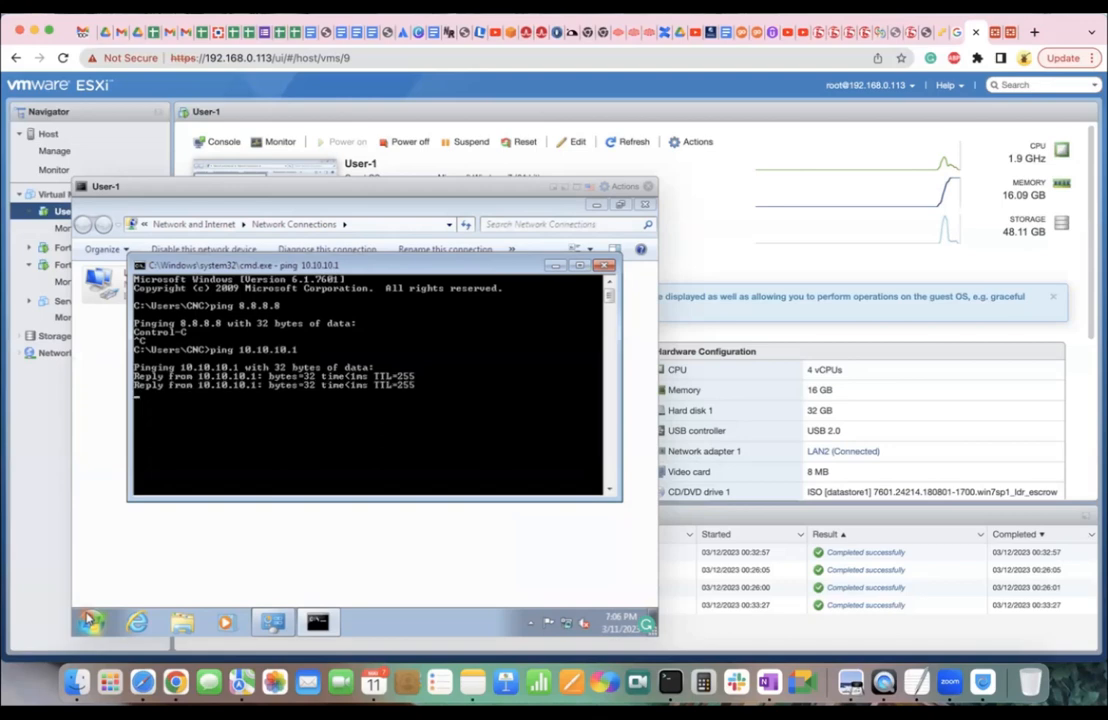
{"action": "key", "text": "Return"}
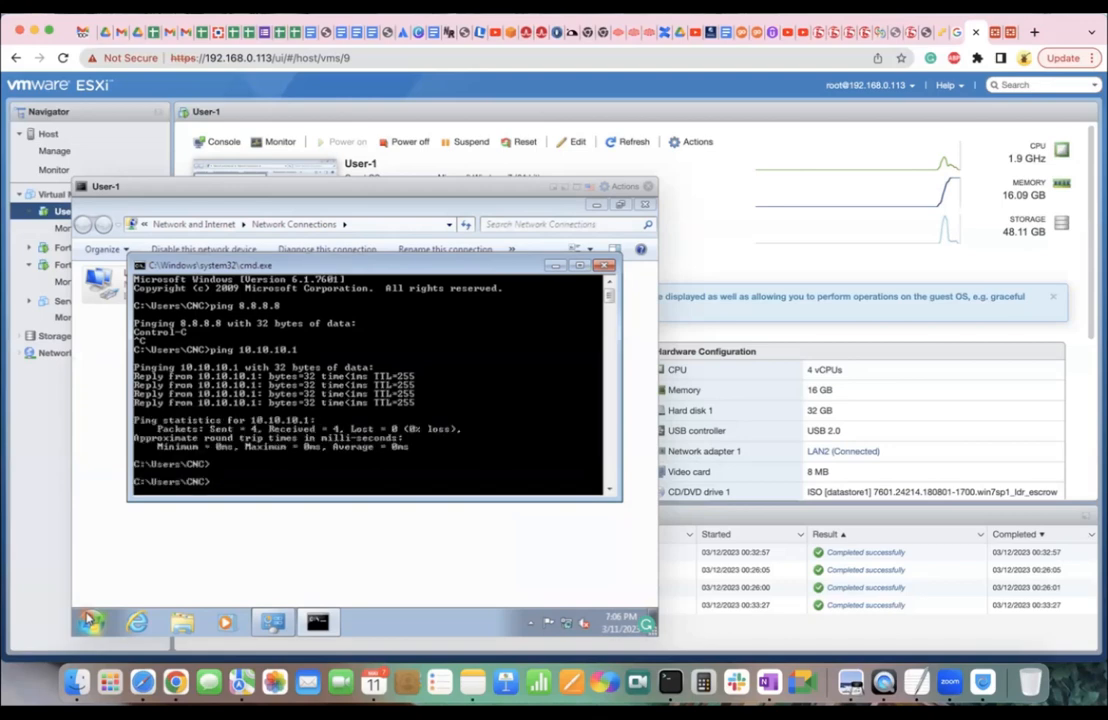
{"action": "key", "text": "Up"}
{"action": "key", "text": "Up"}
{"action": "key", "text": "Return"}
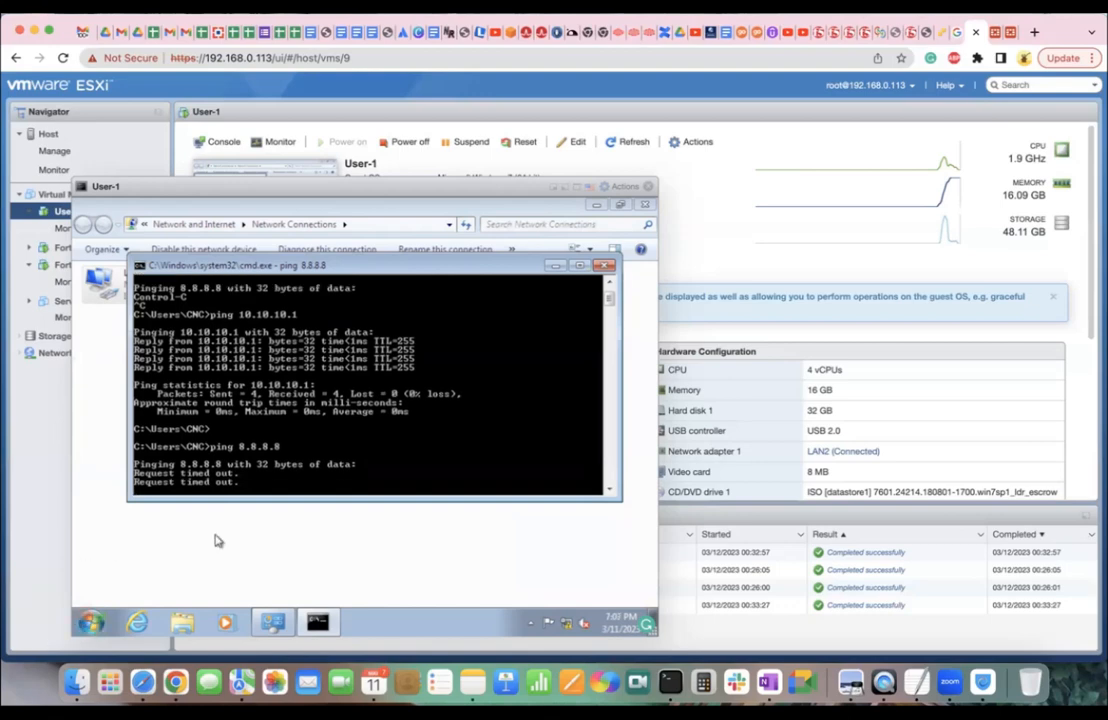
Run execute ping 8.8.8.8 from the FortiGate CLI Console, then go back to the VM console.
{"action": "left_click", "coordinate": [992, 36]}
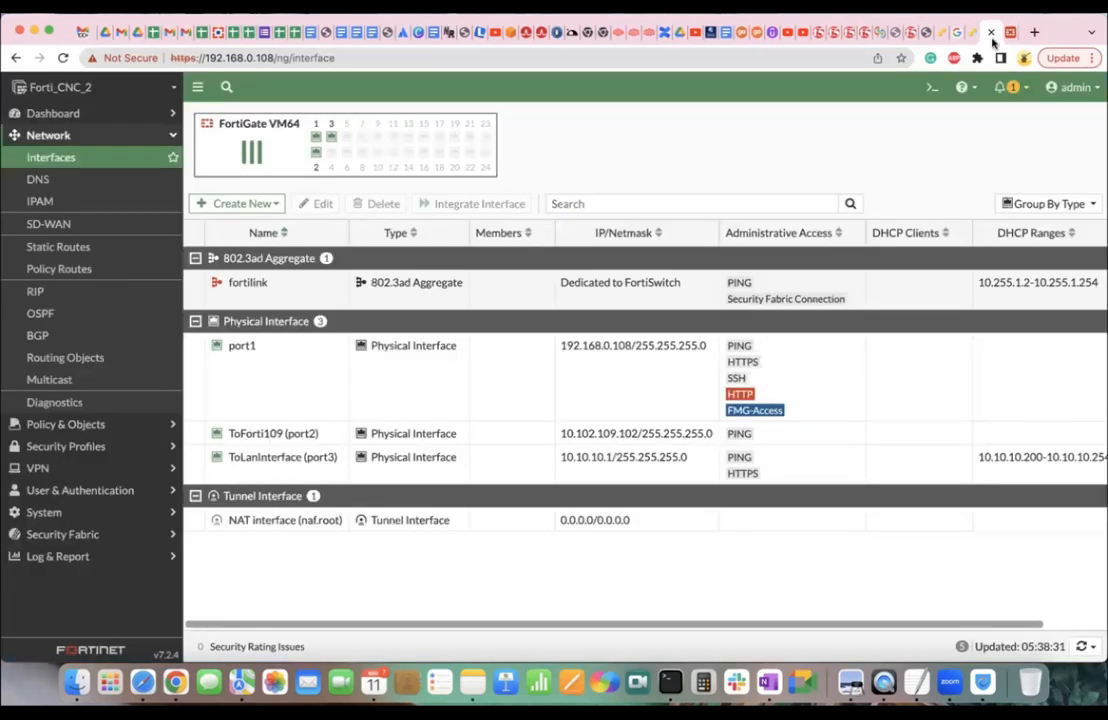
{"action": "left_click", "coordinate": [932, 87]}
{"action": "type", "text": "execute ping 8.8.8.8"}
{"action": "key", "text": "Return"}
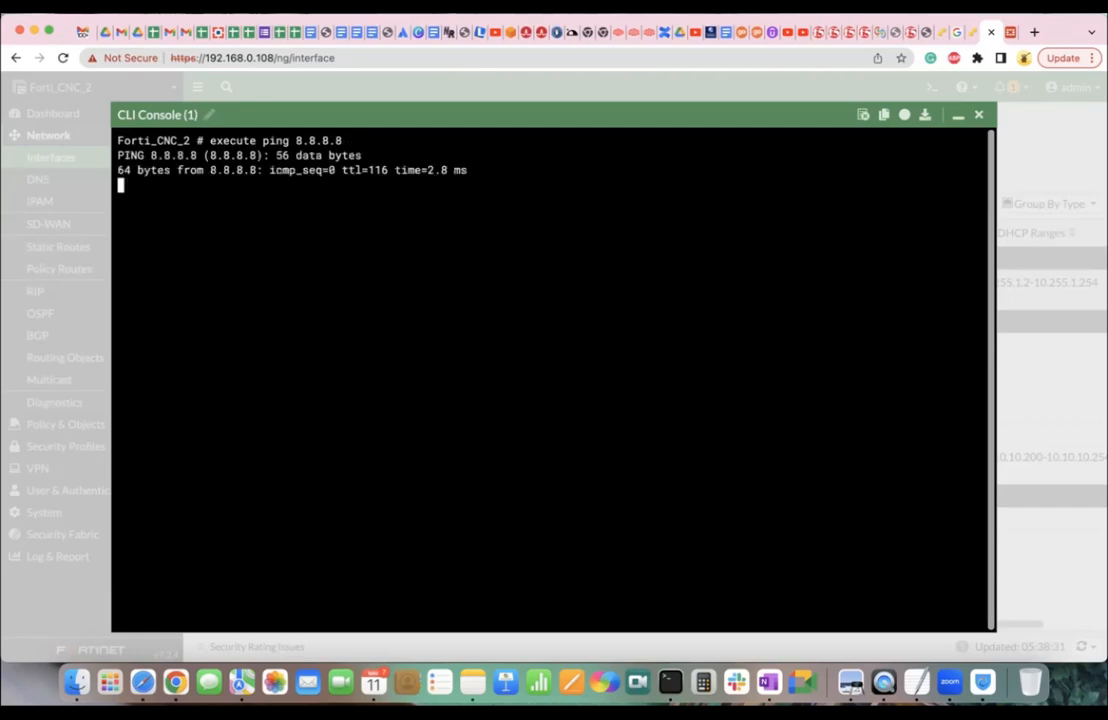
{"action": "left_click", "coordinate": [979, 117]}
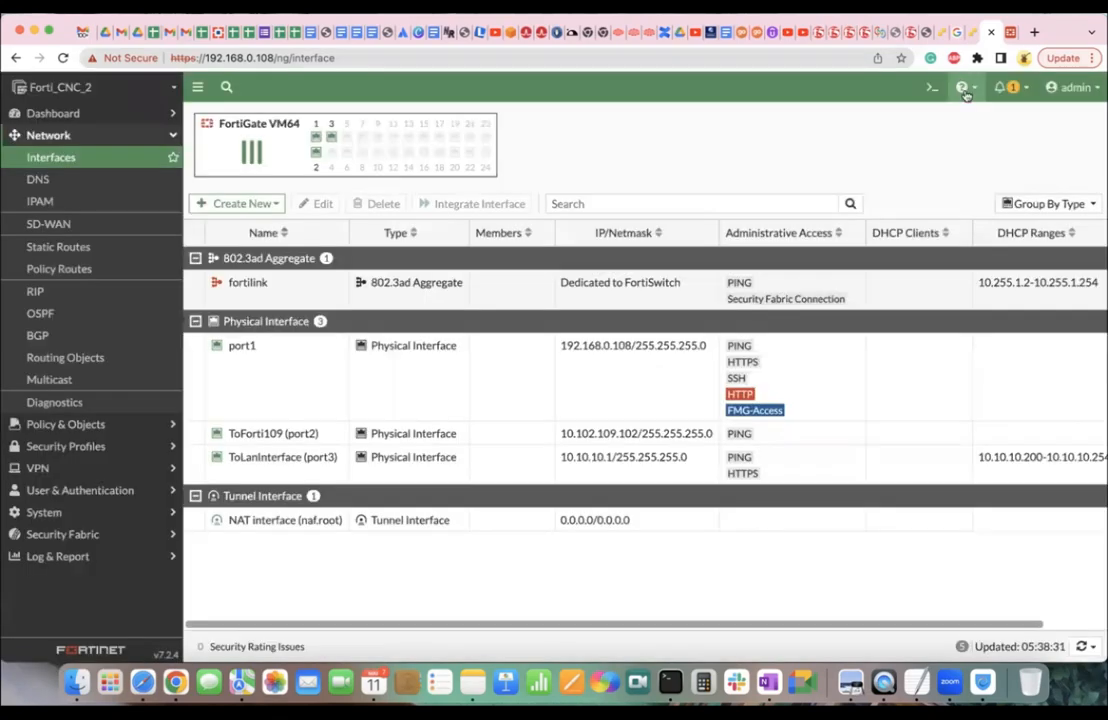
{"action": "left_click", "coordinate": [959, 32]}
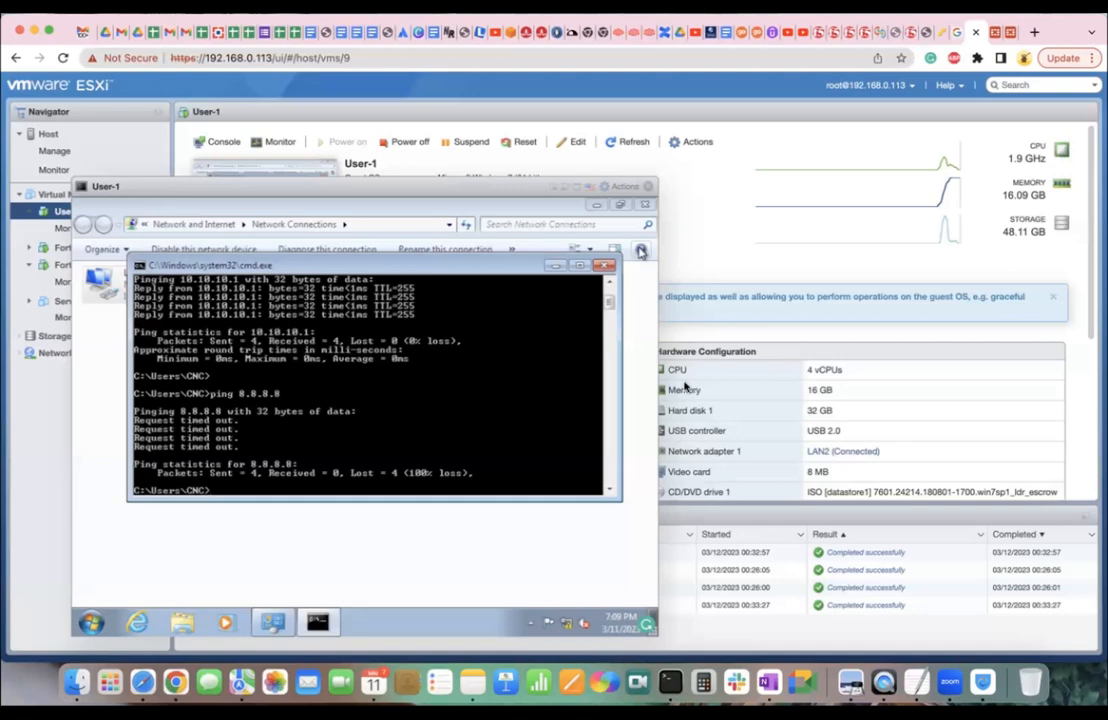
Close User-1's cmd.exe window and switch to FortiGate's Interfaces list.
{"action": "left_click", "coordinate": [605, 265]}
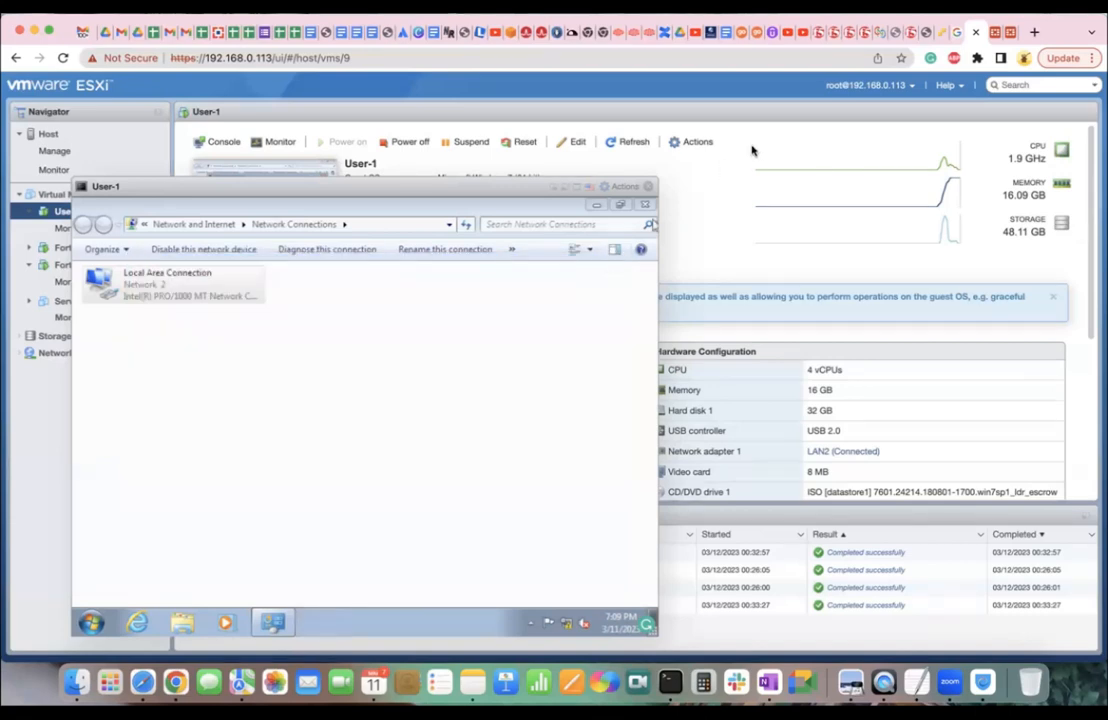
{"action": "left_click", "coordinate": [993, 35]}
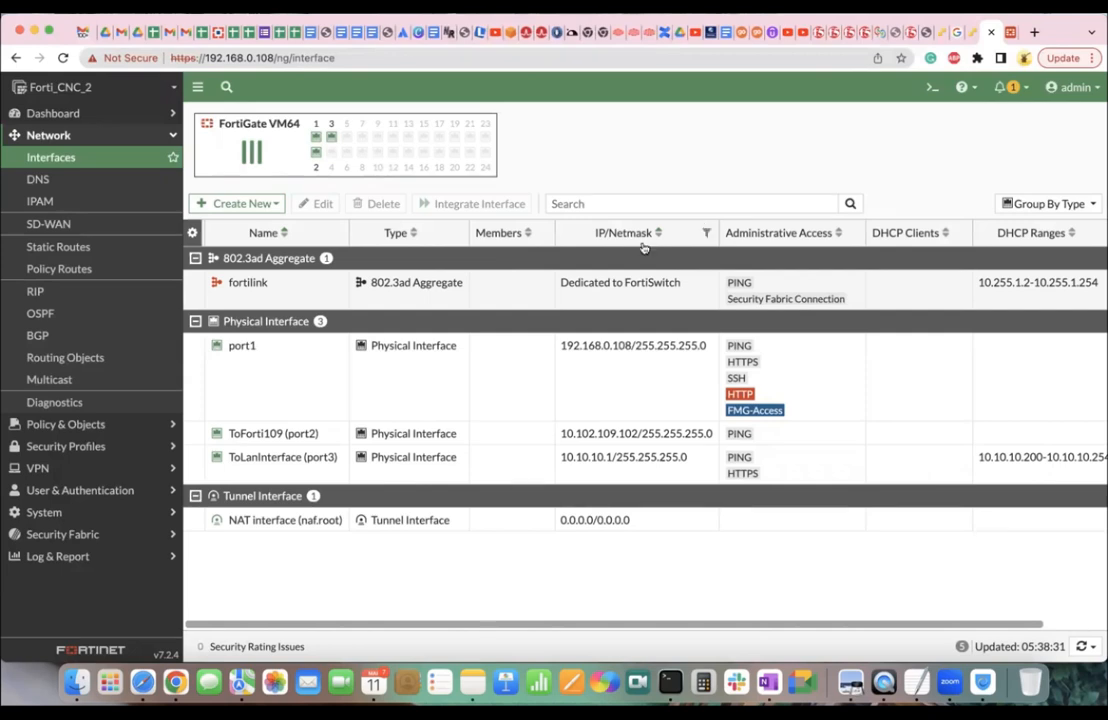
Review the DHCP Server settings of ToLanInterface (port3), then open Dashboard > Network.
{"action": "left_click", "coordinate": [292, 465]}
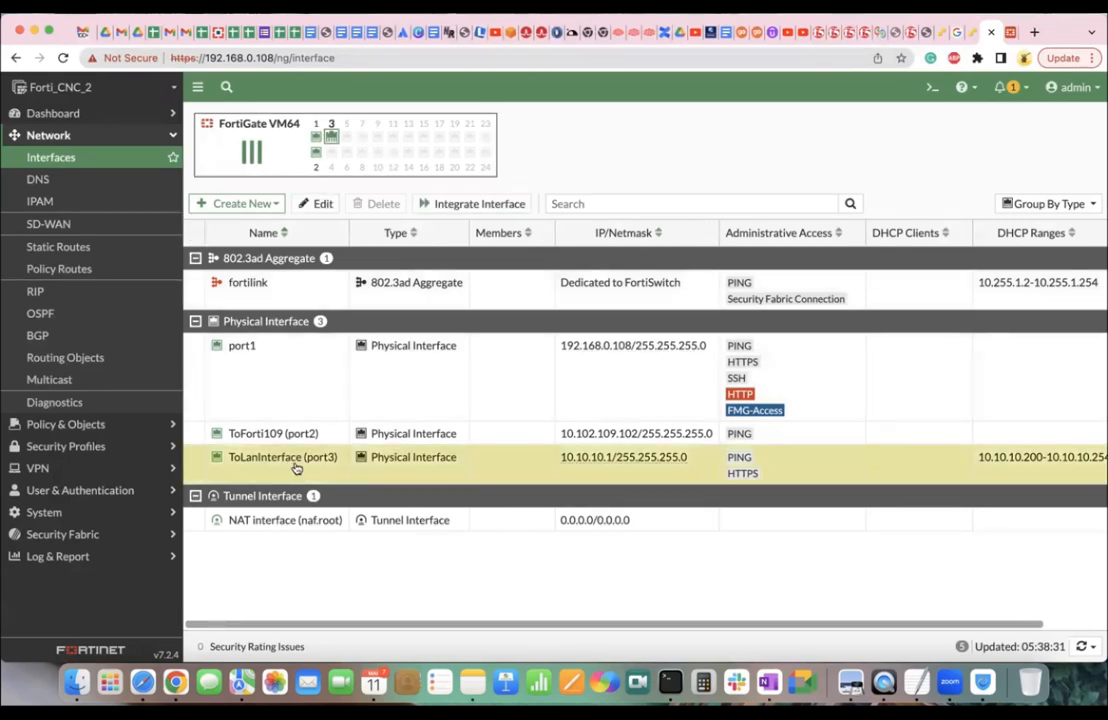
{"action": "double_click", "coordinate": [295, 468]}
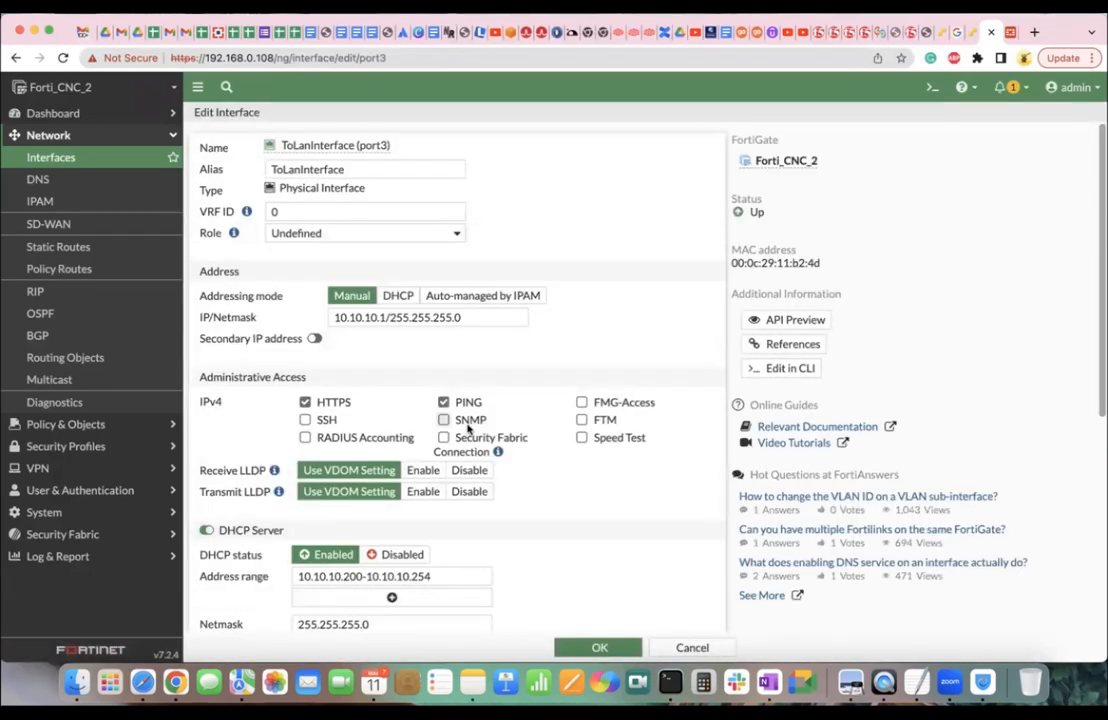
{"action": "scroll", "coordinate": [401, 372], "scroll_direction": "down", "scroll_amount": 2}
{"action": "scroll", "coordinate": [401, 372], "scroll_direction": "down", "scroll_amount": 1}
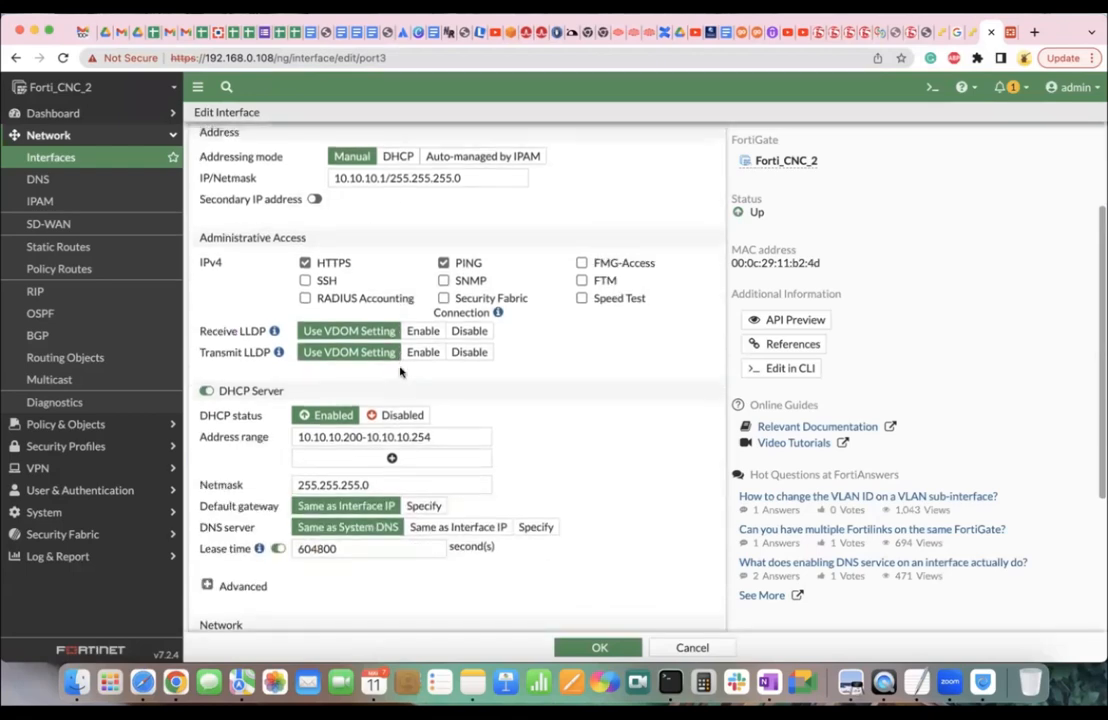
{"action": "scroll", "coordinate": [405, 355], "scroll_direction": "up", "scroll_amount": 3}
{"action": "left_click", "coordinate": [98, 110]}
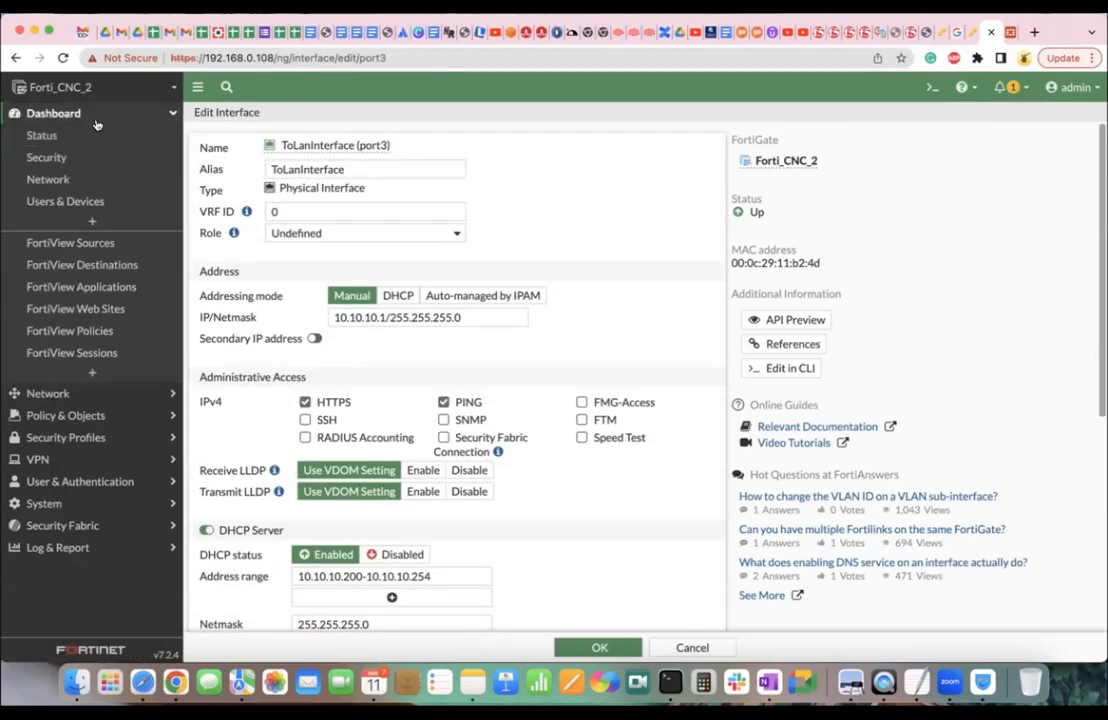
{"action": "left_click", "coordinate": [66, 179]}
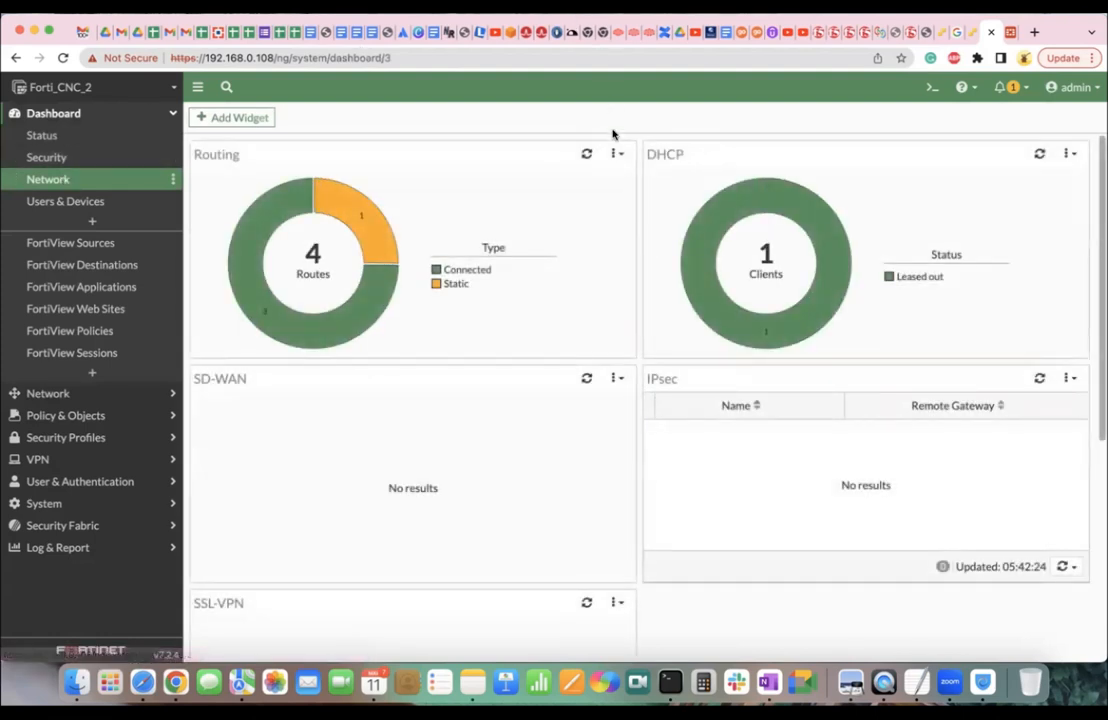
Expand the DHCP widget to full screen, listing CNC-PC at 10.10.10.200 on port3.
{"action": "mouse_move", "coordinate": [799, 210]}
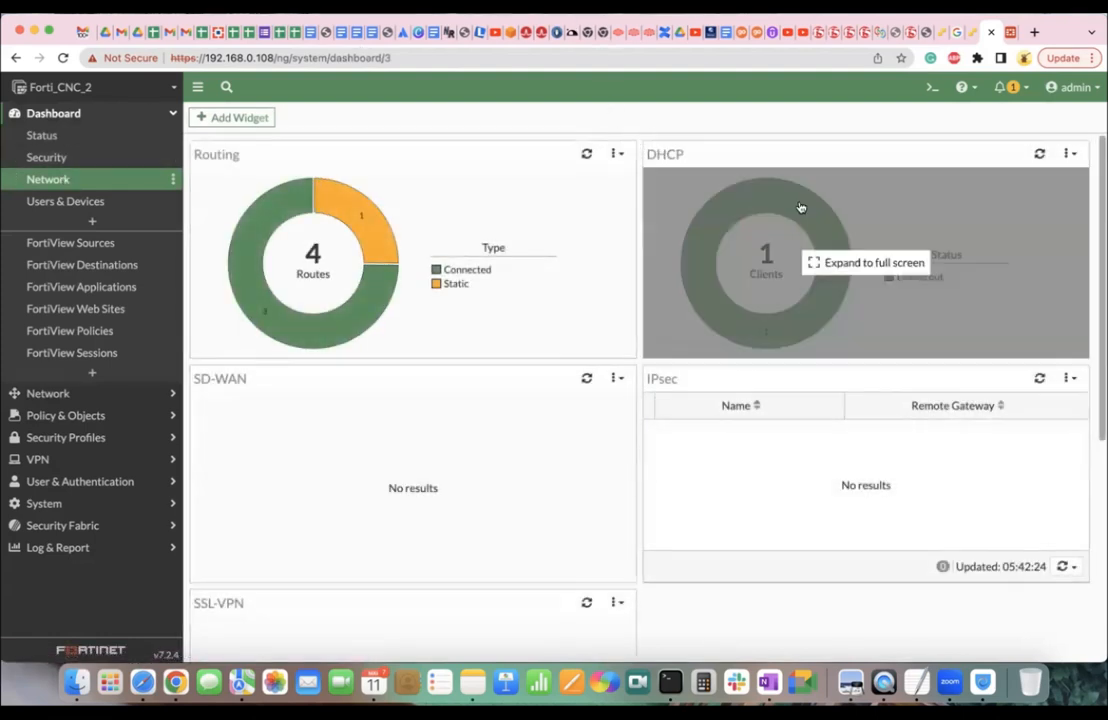
{"action": "left_click", "coordinate": [797, 251]}
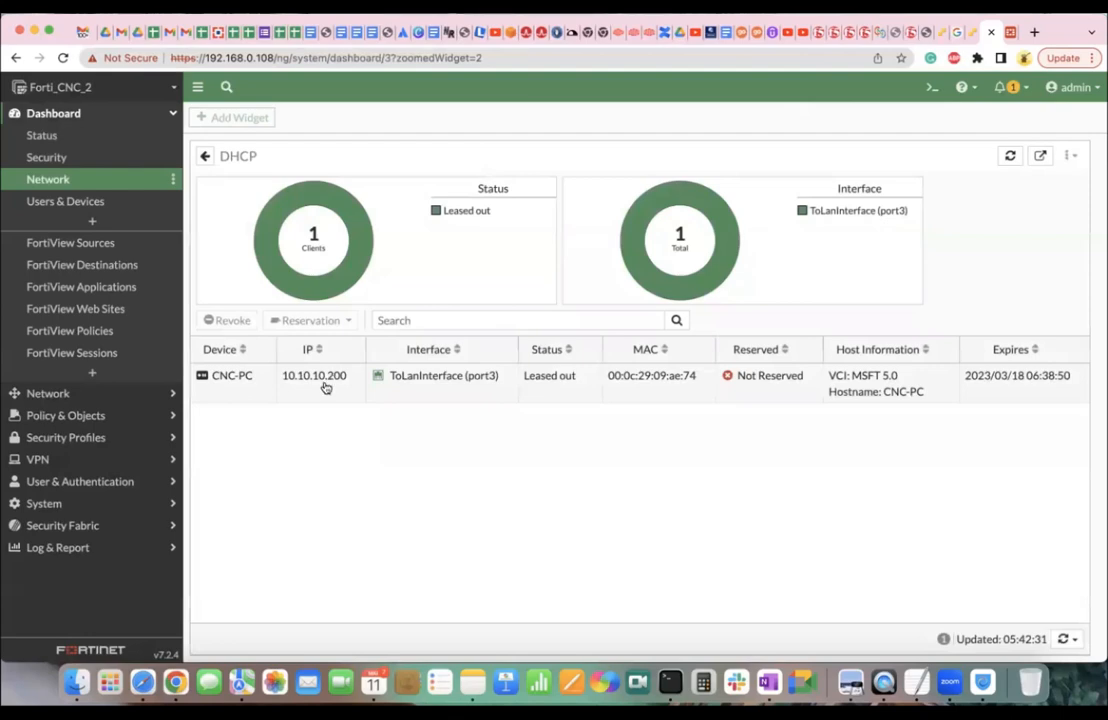
{"action": "mouse_move", "coordinate": [445, 380]}
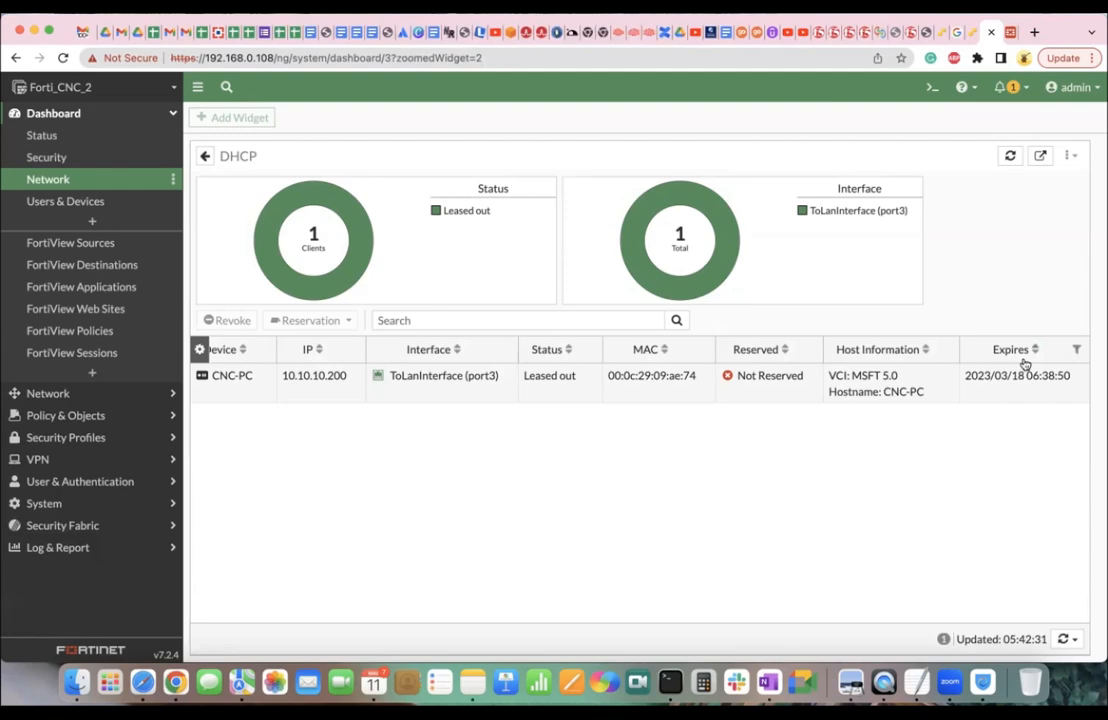
Disable and re-enable User-1's Local Area Connection in the VM console.
{"action": "left_click", "coordinate": [970, 36]}
{"action": "left_click", "coordinate": [158, 282]}
{"action": "right_click", "coordinate": [112, 281]}
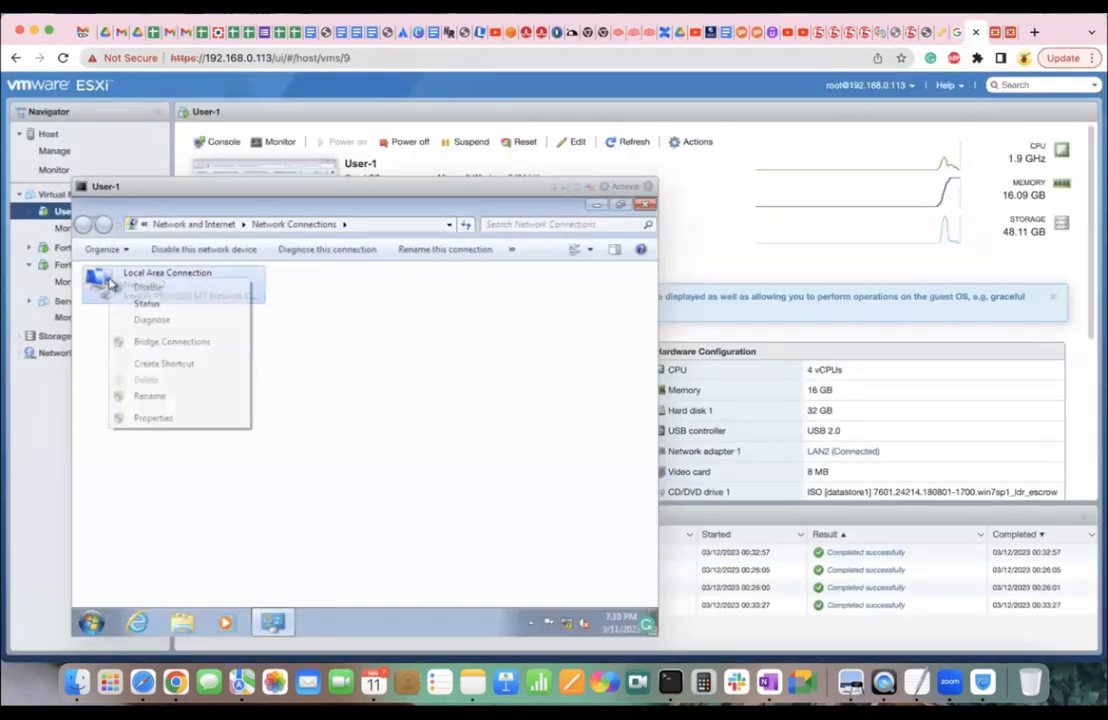
{"action": "left_click", "coordinate": [140, 303]}
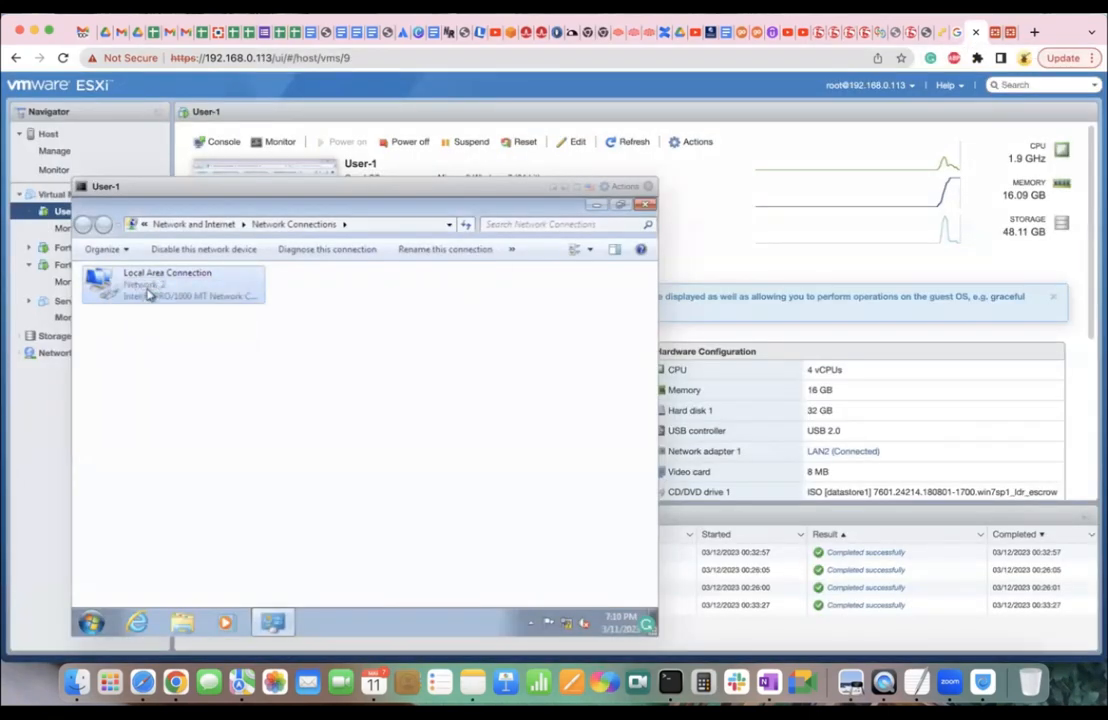
{"action": "right_click", "coordinate": [147, 293]}
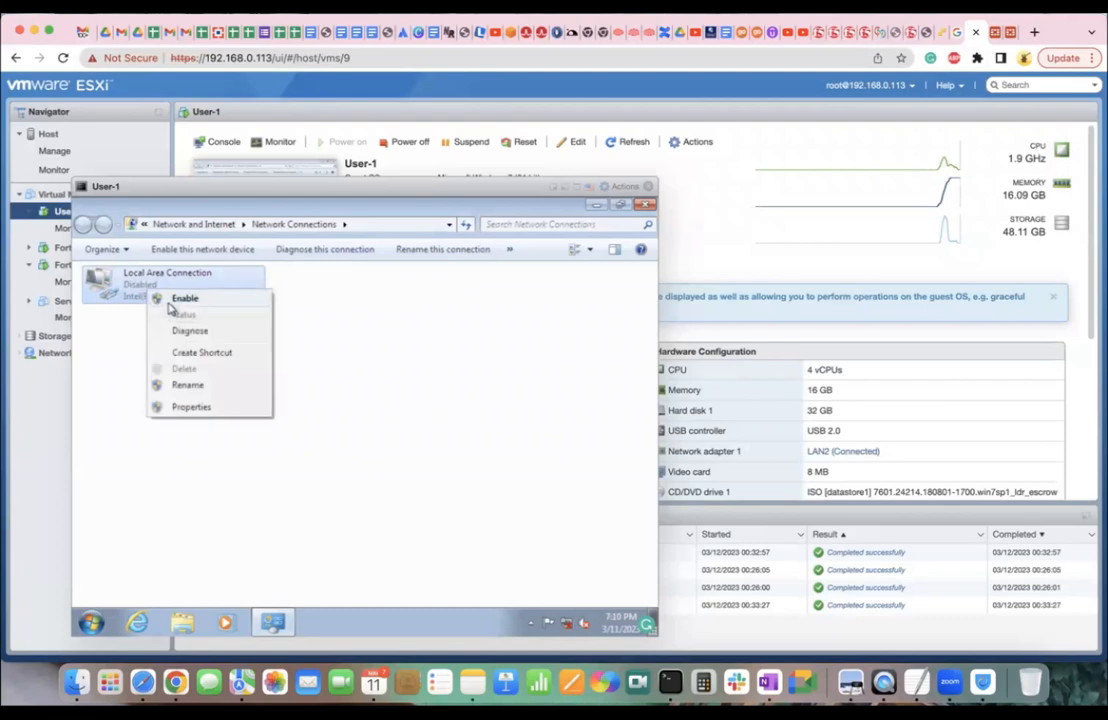
{"action": "left_click", "coordinate": [172, 299]}
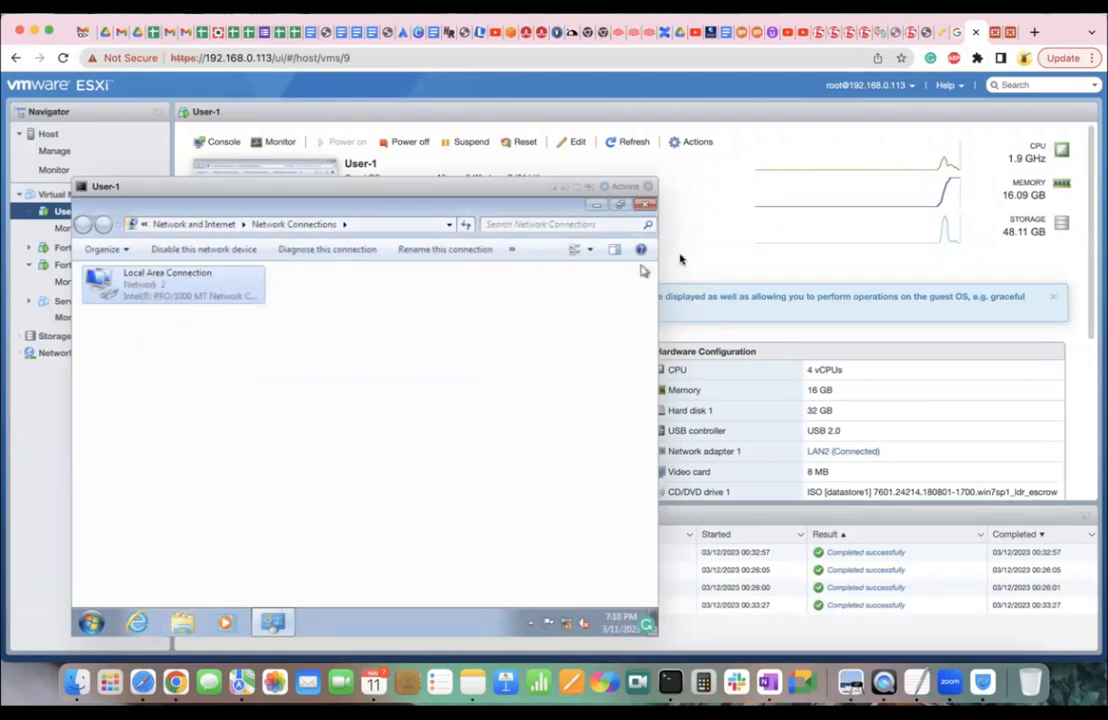
Refresh FortiGate's DHCP lease list twice, showing CNC-PC's lease now expiring 06:43:23.
{"action": "left_click", "coordinate": [995, 38]}
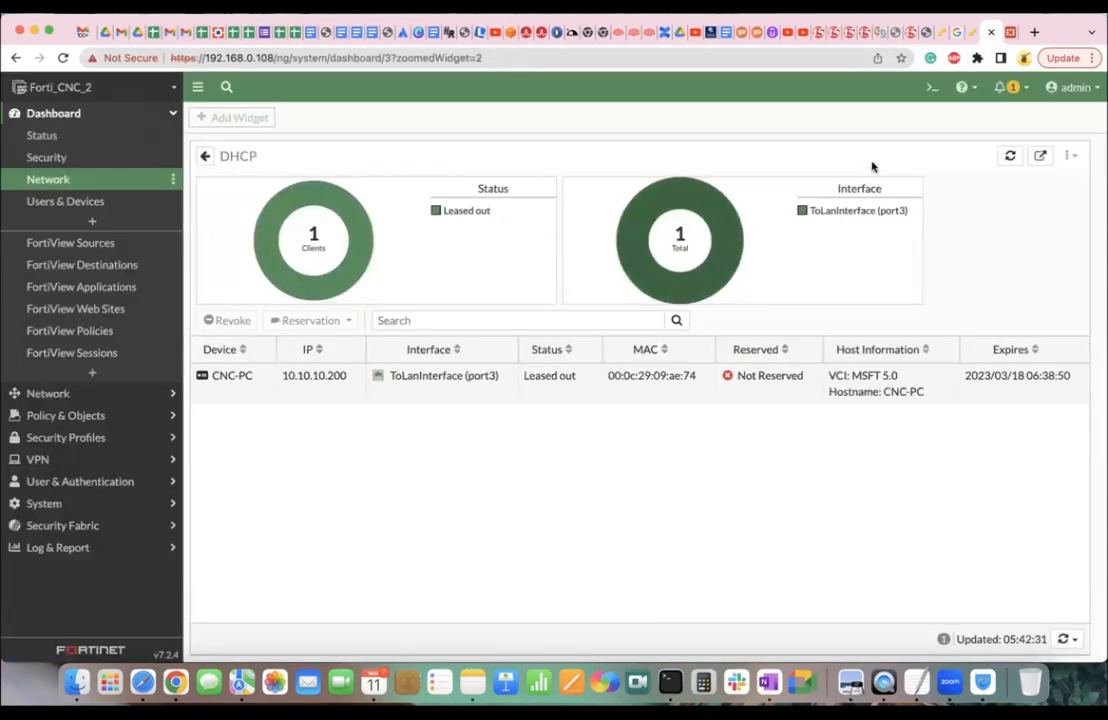
{"action": "left_click", "coordinate": [1006, 157]}
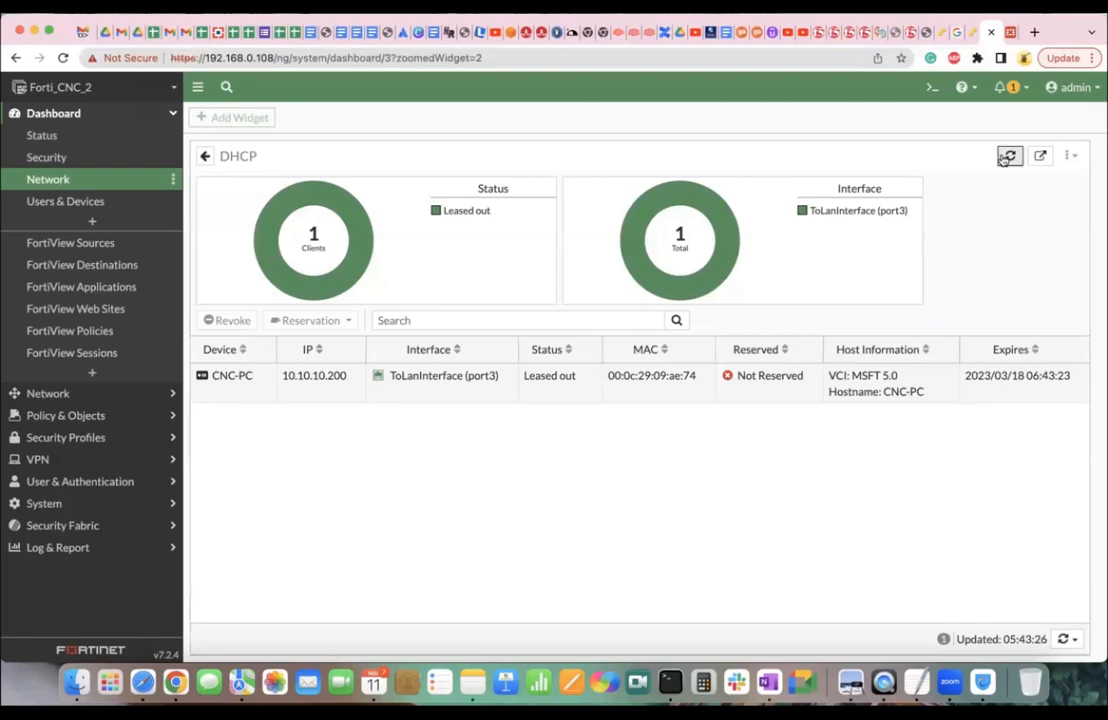
{"action": "left_click", "coordinate": [1007, 157]}
{"action": "left_click", "coordinate": [972, 33]}
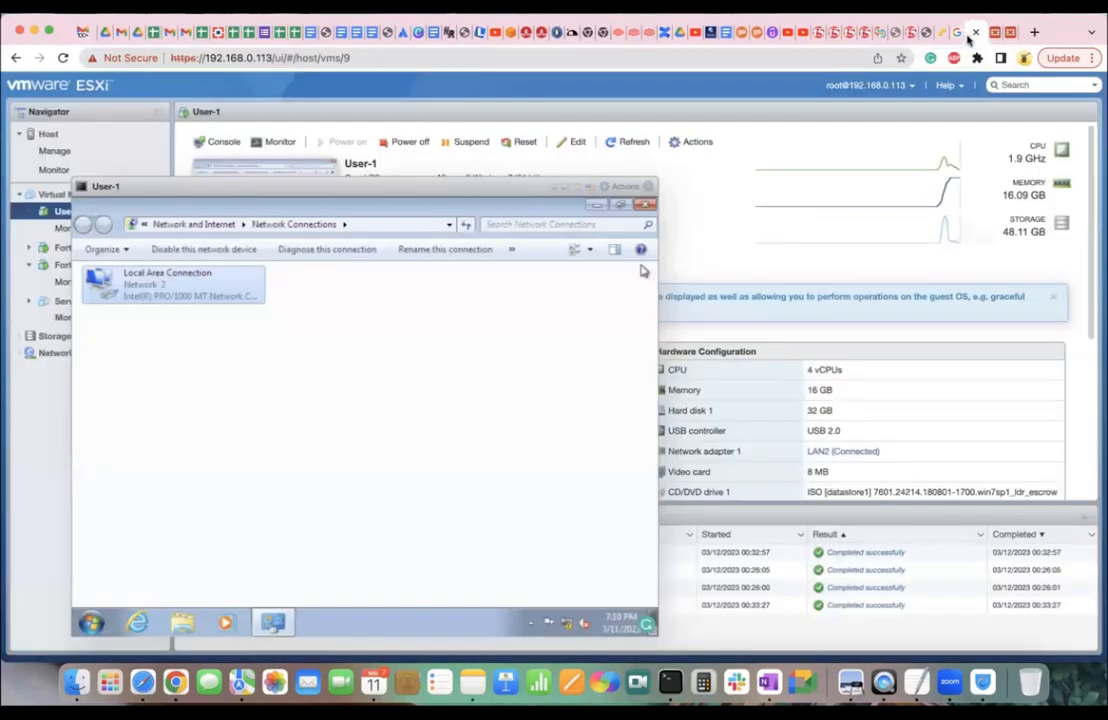
Launch a cmd command prompt from the Start menu in the User-1 VM.
{"action": "right_click", "coordinate": [193, 292]}
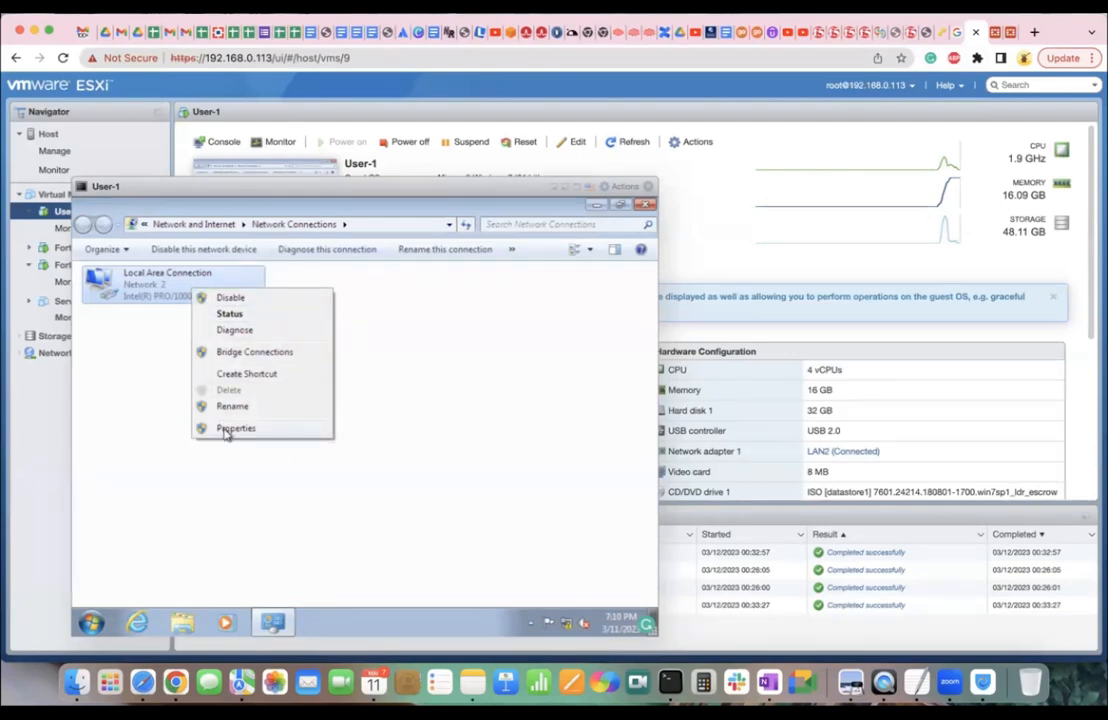
{"action": "left_click", "coordinate": [91, 624]}
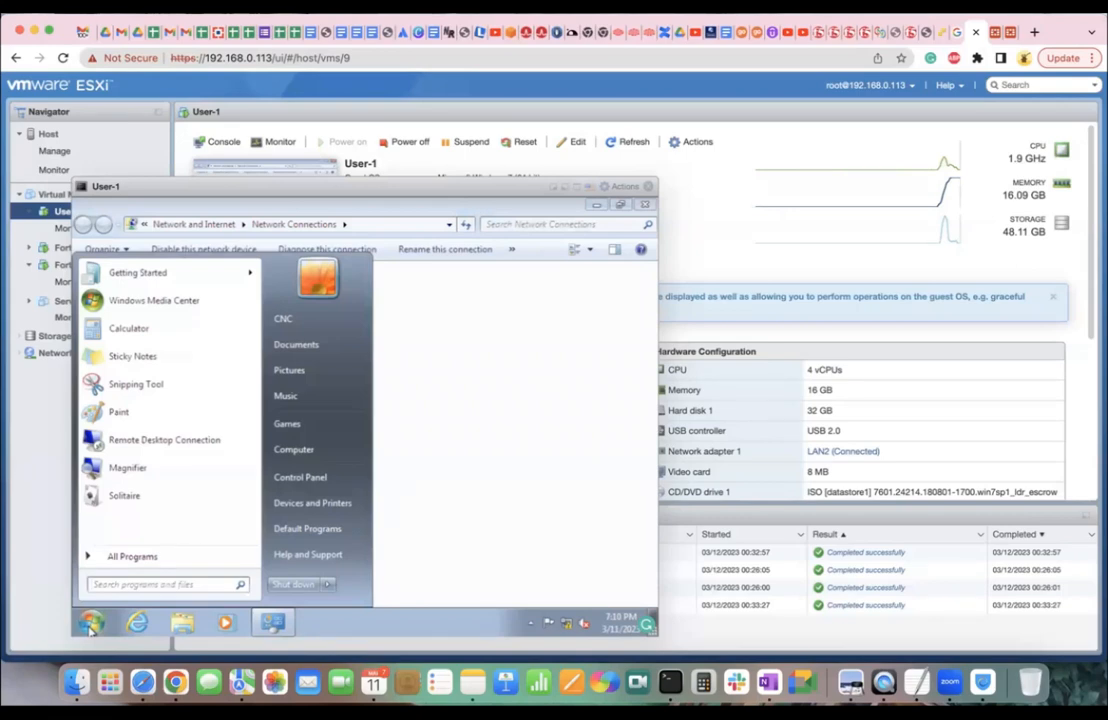
{"action": "type", "text": "cmd"}
{"action": "key", "text": "Return"}
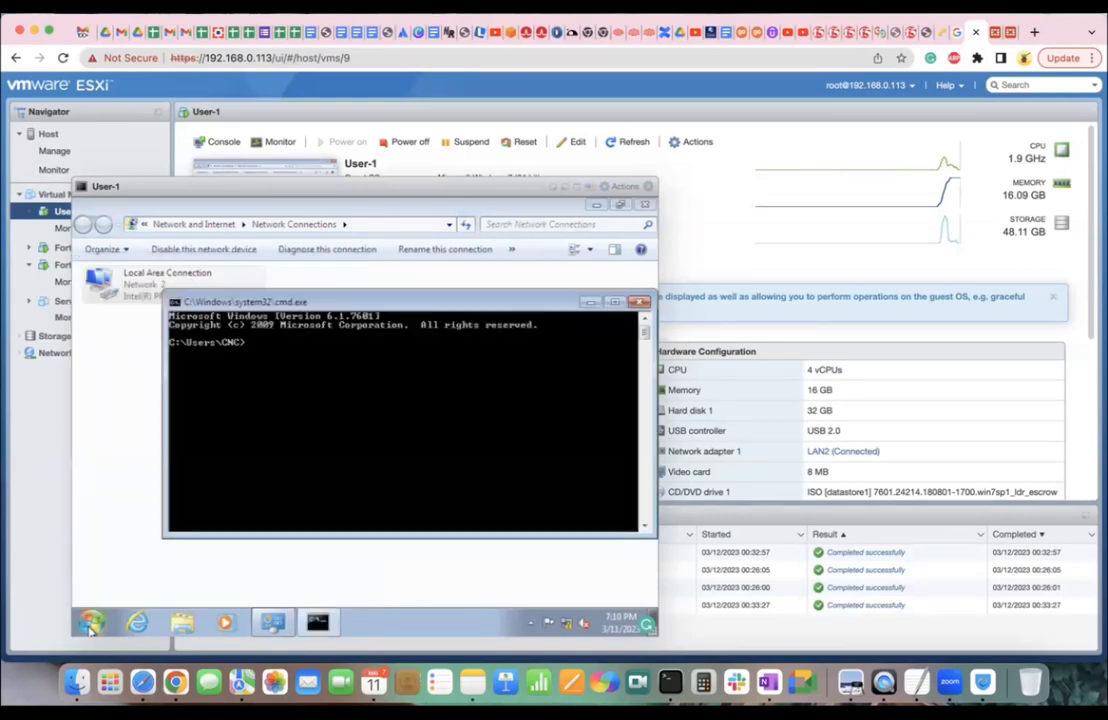
Release the VM's DHCP address with ipconfig /release.
{"action": "type", "text": "ipconfig"}
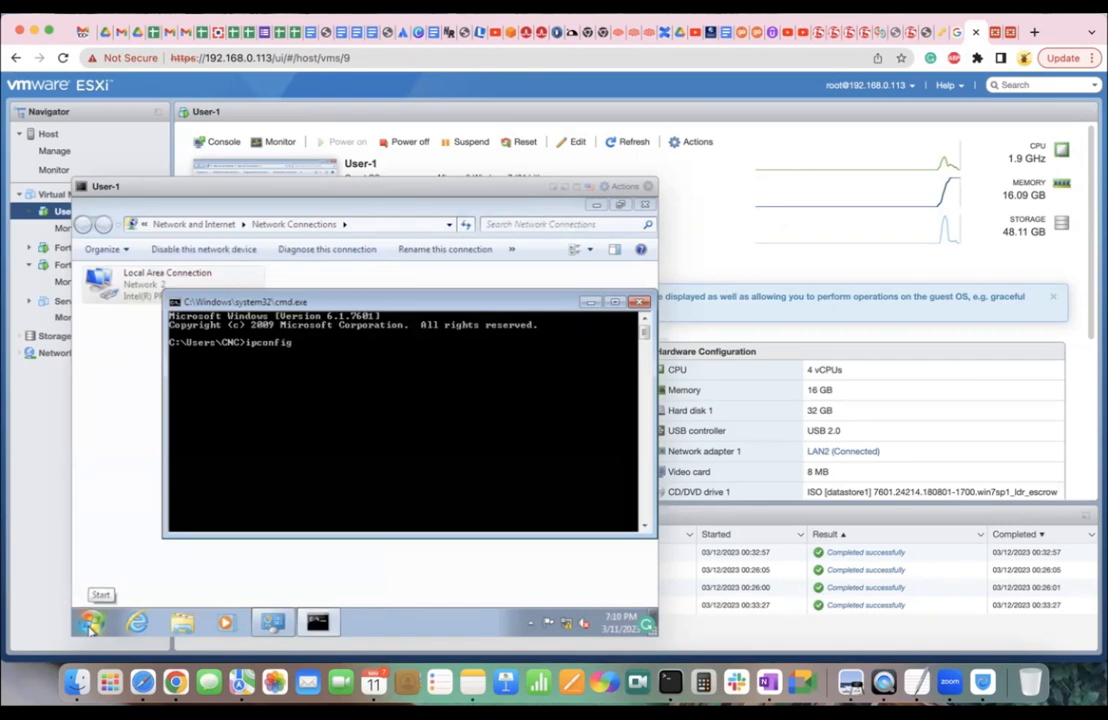
{"action": "type", "text": " release"}
{"action": "key", "text": "Return"}
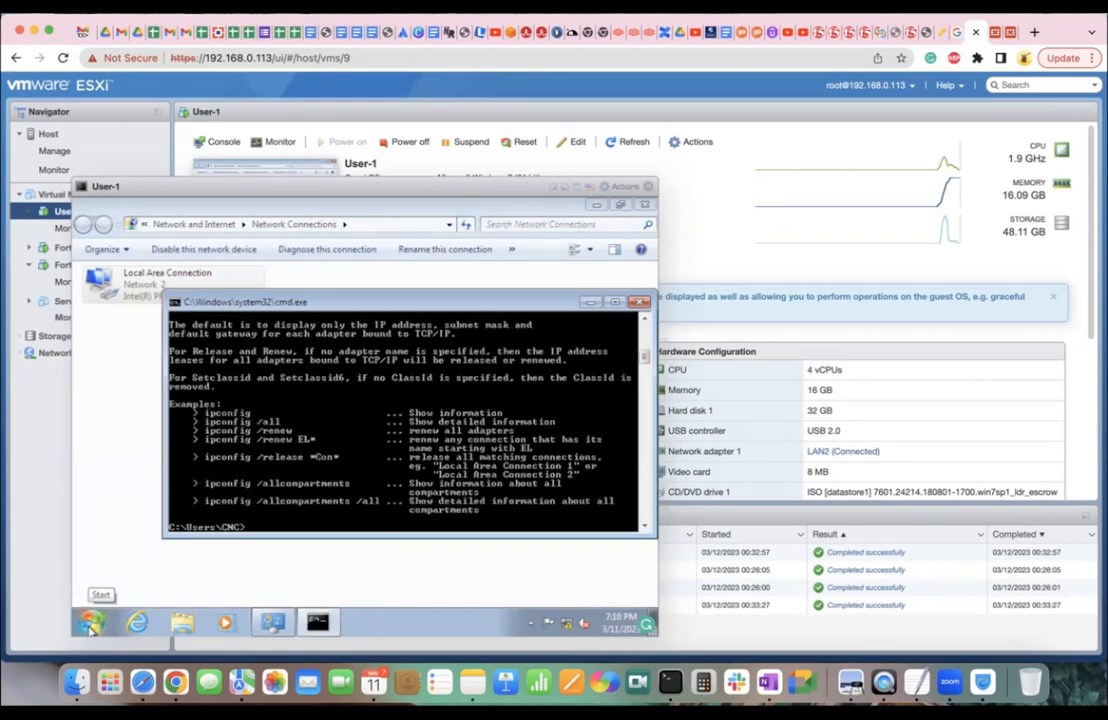
{"action": "key", "text": "Up"}
{"action": "key", "text": "Left"}
{"action": "key", "text": "Left"}
{"action": "key", "text": "Left"}
{"action": "key", "text": "Left"}
{"action": "key", "text": "Left"}
{"action": "key", "text": "Left"}
{"action": "key", "text": "Left"}
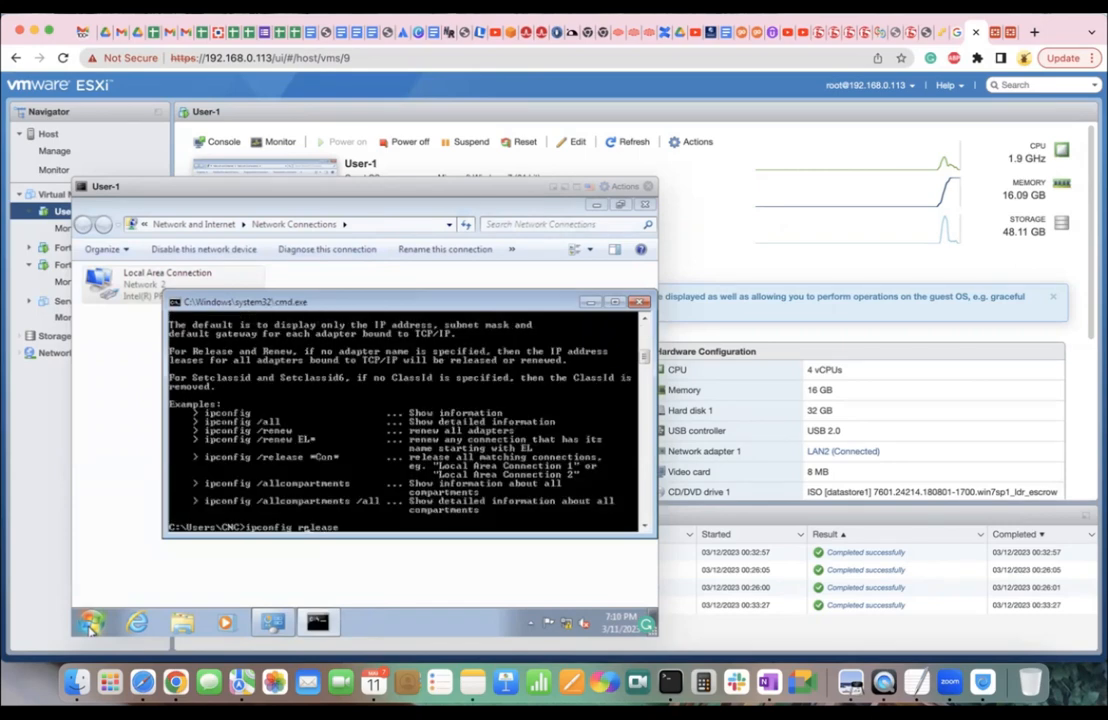
{"action": "type", "text": "/"}
{"action": "key", "text": "Return"}
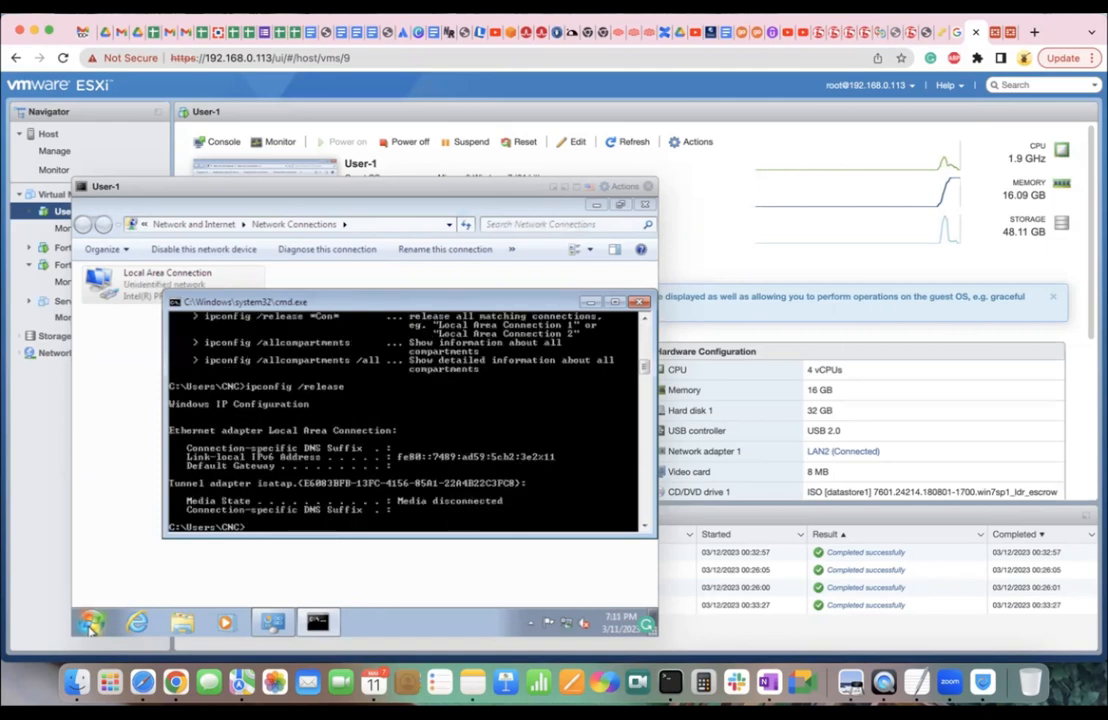
Renew the DHCP address with ipconfig /renew, getting 10.10.10.200 again.
{"action": "key", "text": "Up"}
{"action": "key", "text": "BackSpace"}
{"action": "key", "text": "BackSpace"}
{"action": "key", "text": "BackSpace"}
{"action": "key", "text": "BackSpace"}
{"action": "key", "text": "BackSpace"}
{"action": "type", "text": "new"}
{"action": "key", "text": "Return"}
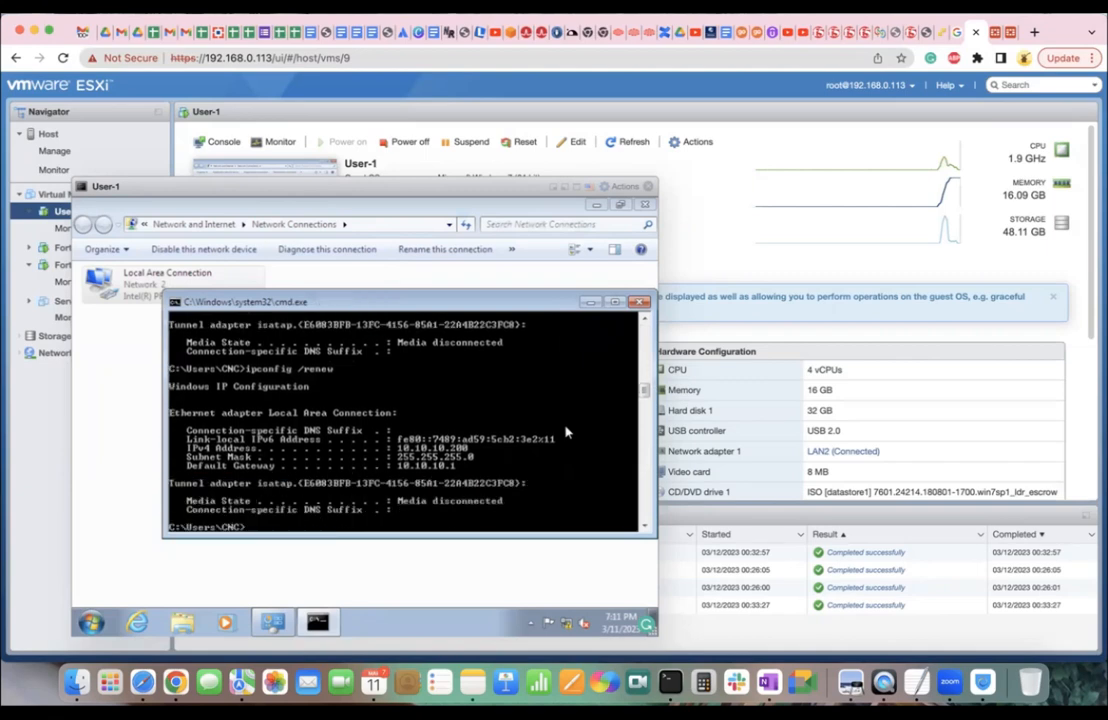
{"action": "key", "text": "Up"}
{"action": "key", "text": "BackSpace"}
{"action": "key", "text": "BackSpace"}
{"action": "key", "text": "BackSpace"}
{"action": "key", "text": "BackSpace"}
{"action": "key", "text": "BackSpace"}
{"action": "key", "text": "BackSpace"}
{"action": "key", "text": "BackSpace"}
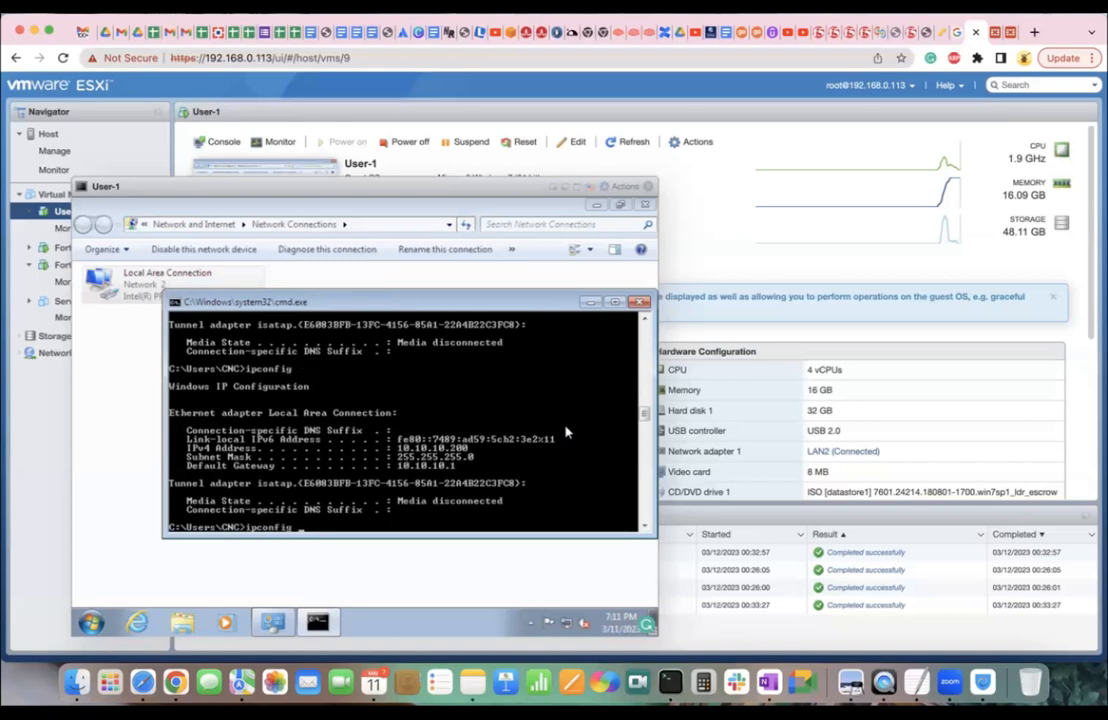
Show ipconfig /? help, then run ipconfig /release.
{"action": "type", "text": "/?"}
{"action": "key", "text": "Return"}
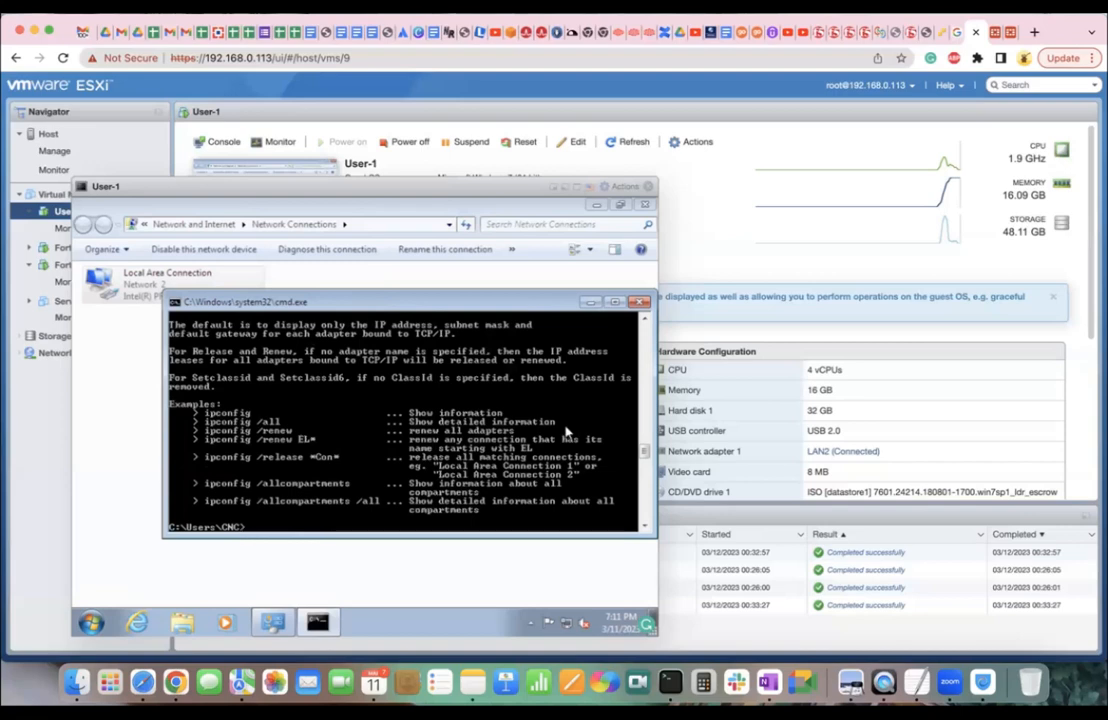
{"action": "type", "text": "ipconfig /rrelease"}
{"action": "key", "text": "BackSpace"}
{"action": "key", "text": "BackSpace"}
{"action": "key", "text": "BackSpace"}
{"action": "key", "text": "BackSpace"}
{"action": "key", "text": "BackSpace"}
{"action": "key", "text": "BackSpace"}
{"action": "key", "text": "BackSpace"}
{"action": "key", "text": "BackSpace"}
{"action": "type", "text": "release"}
{"action": "key", "text": "Return"}
Run ipconfig /release * twice to release all adapters, then close the command prompt.
{"action": "key", "text": "Up"}
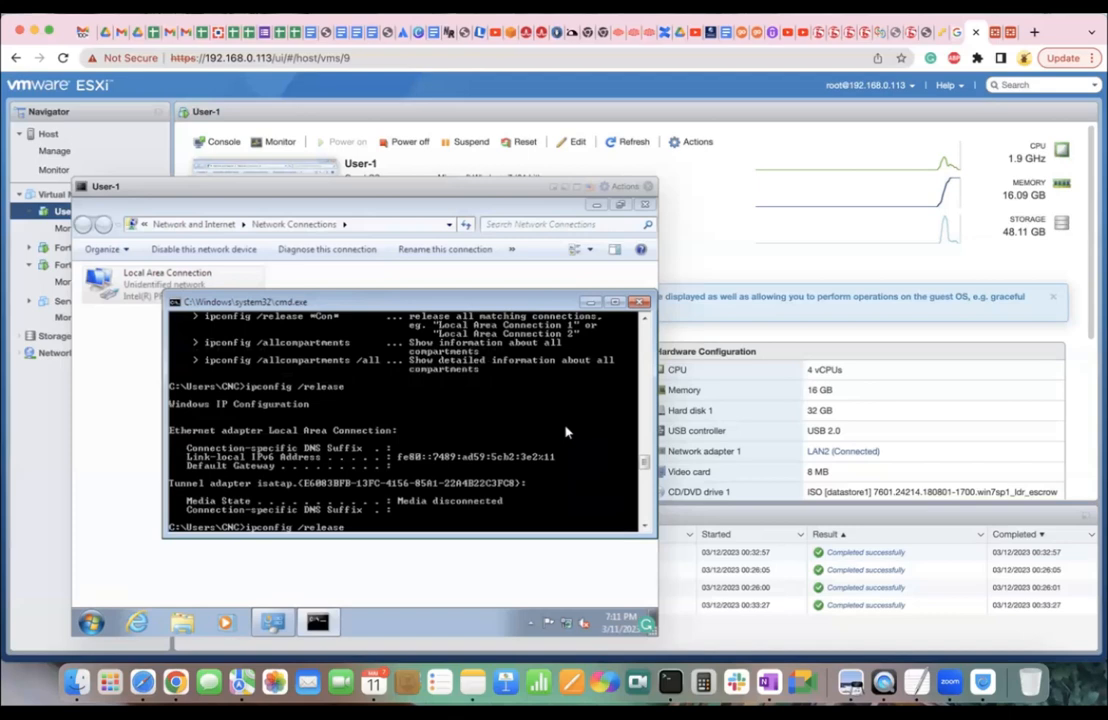
{"action": "type", "text": "*"}
{"action": "key", "text": "Return"}
{"action": "key", "text": "Up"}
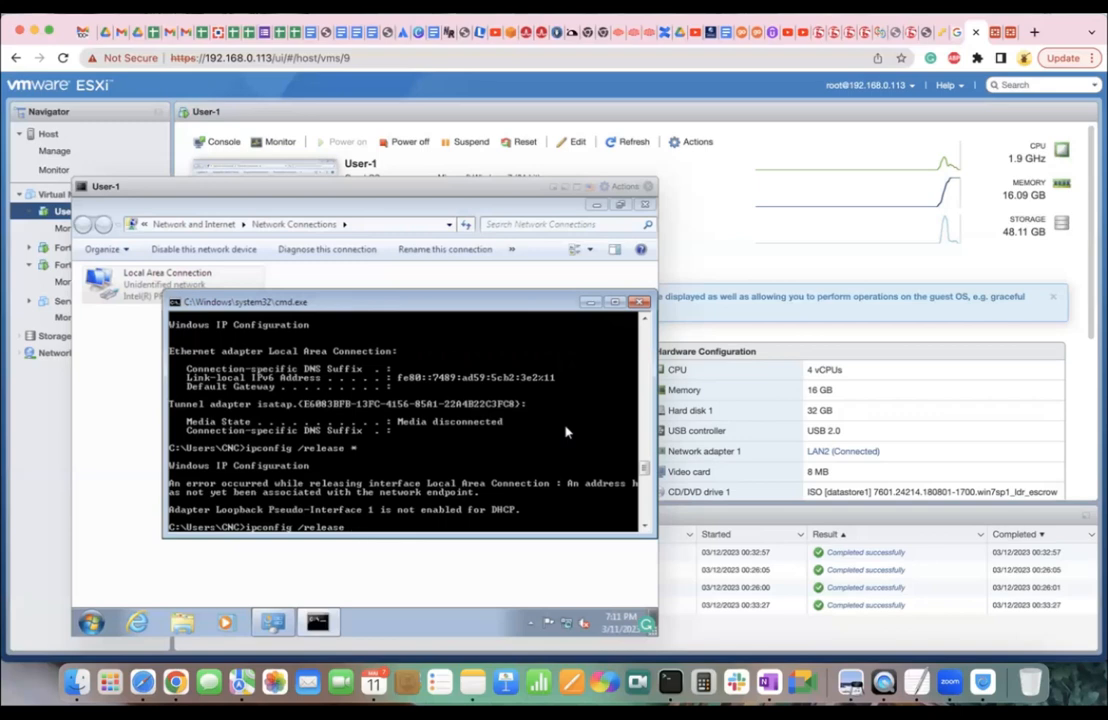
{"action": "key", "text": "Return"}
{"action": "key", "text": "Return"}
{"action": "key", "text": "Return"}
{"action": "key", "text": "Return"}
{"action": "key", "text": "Return"}
{"action": "key", "text": "Return"}
{"action": "key", "text": "Return"}
{"action": "key", "text": "Return"}
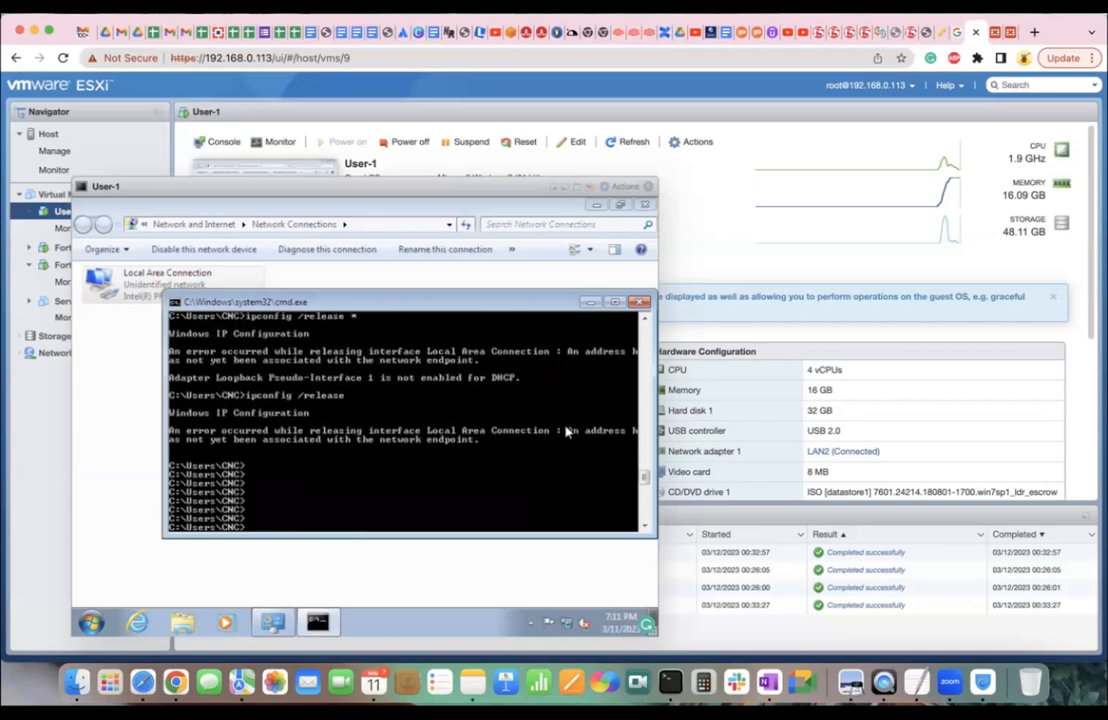
{"action": "left_click", "coordinate": [643, 302]}
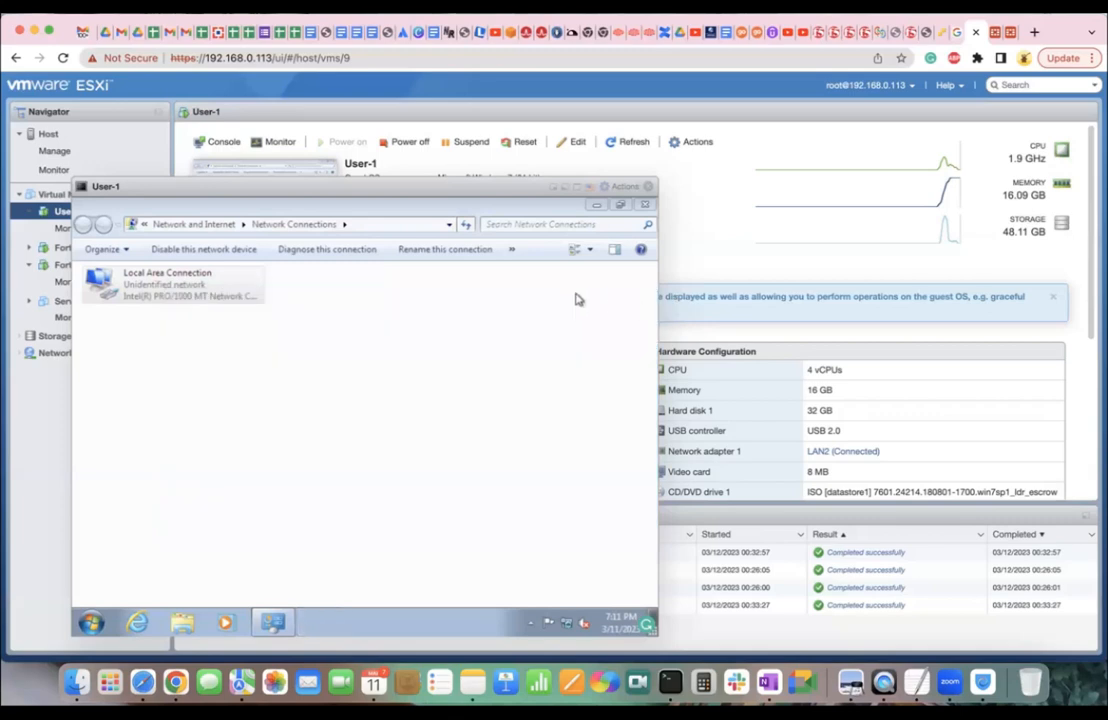
Switch to FortiGate's DHCP monitor, still listing CNC-PC at 10.10.10.200 on port3.
{"action": "left_click", "coordinate": [985, 32]}
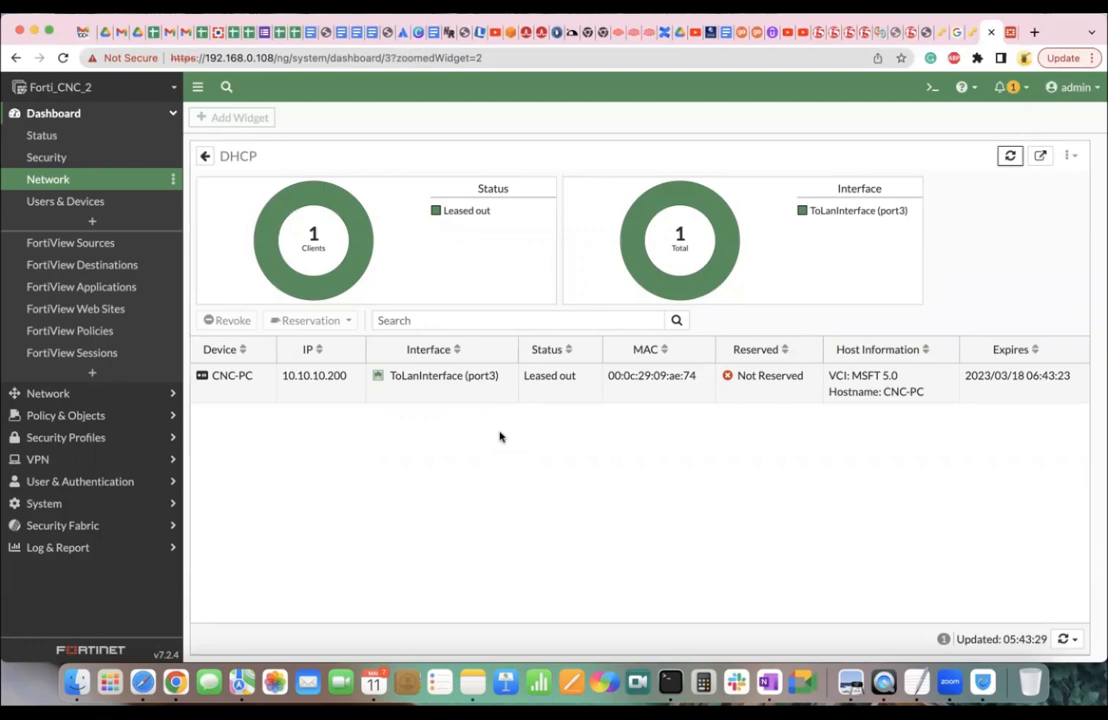
Edit ToLanInterface (port3) under Network > Interfaces and expand its Advanced DHCP Server options.
{"action": "left_click", "coordinate": [139, 400]}
{"action": "left_click", "coordinate": [80, 162]}
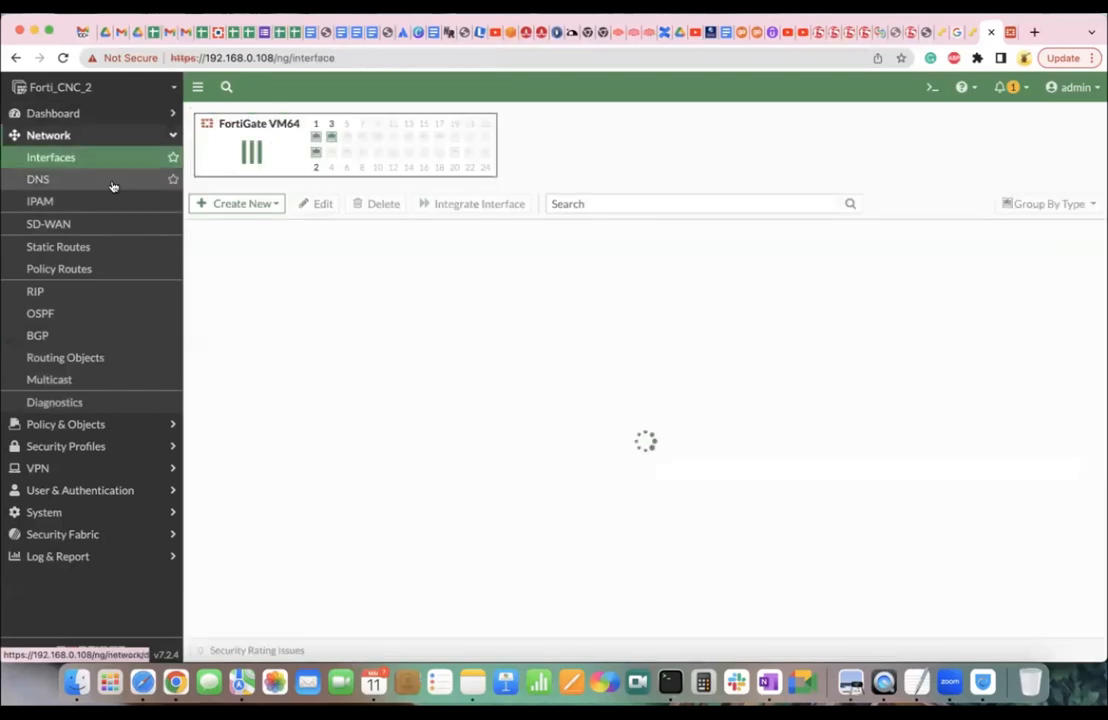
{"action": "left_click", "coordinate": [350, 457]}
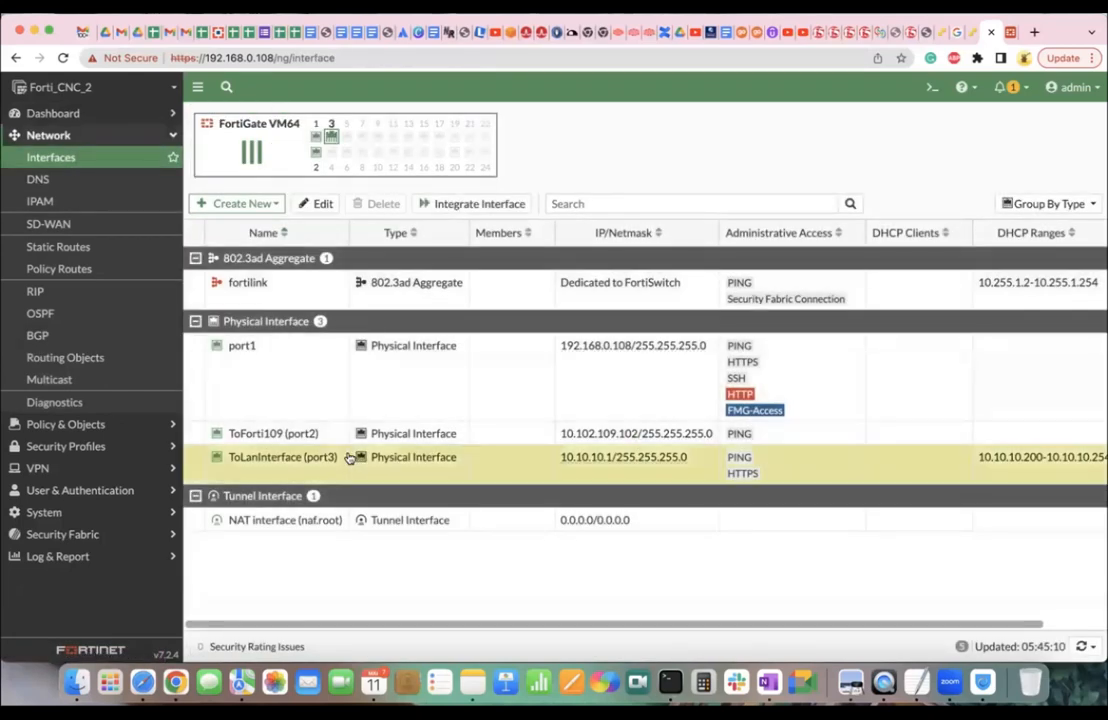
{"action": "left_click", "coordinate": [320, 204]}
{"action": "scroll", "coordinate": [440, 373], "scroll_direction": "down", "scroll_amount": 6}
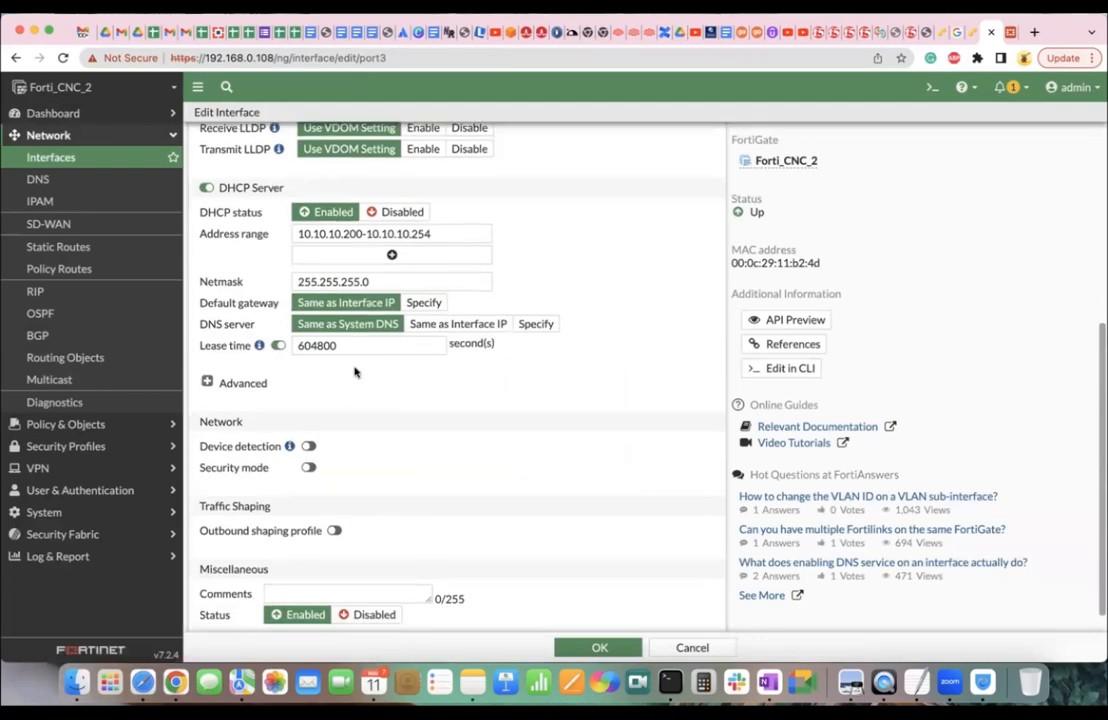
{"action": "left_click", "coordinate": [230, 383]}
{"action": "scroll", "coordinate": [384, 392], "scroll_direction": "down", "scroll_amount": 1}
{"action": "scroll", "coordinate": [385, 393], "scroll_direction": "down", "scroll_amount": 2}
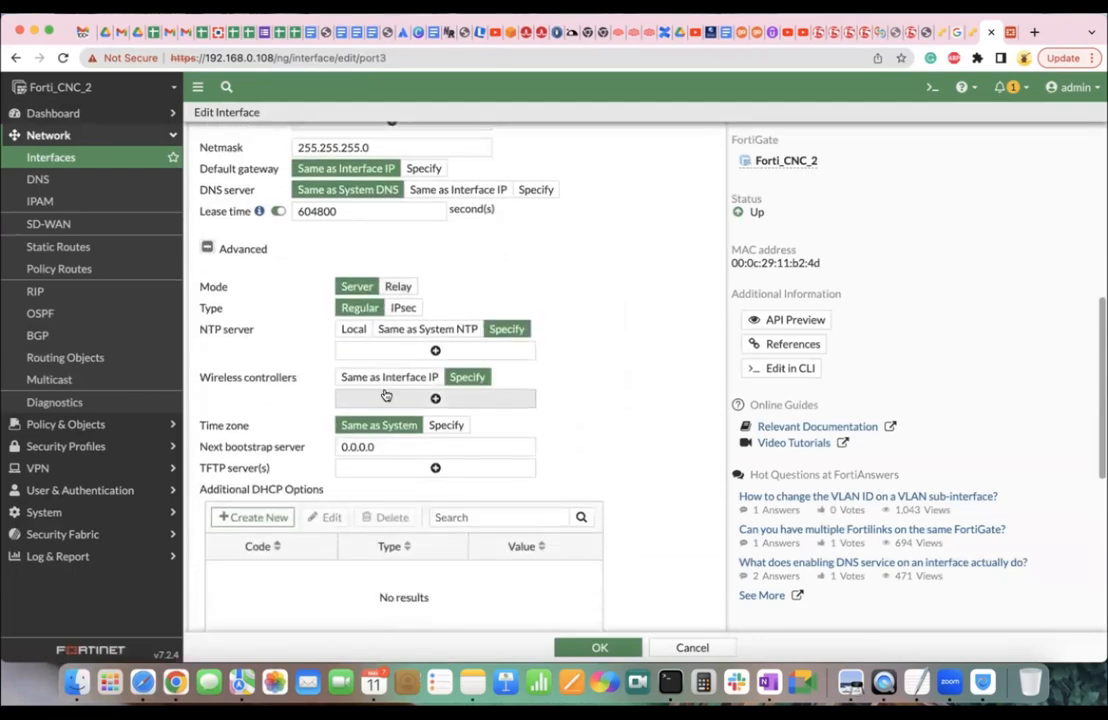
{"action": "scroll", "coordinate": [386, 396], "scroll_direction": "down", "scroll_amount": 3}
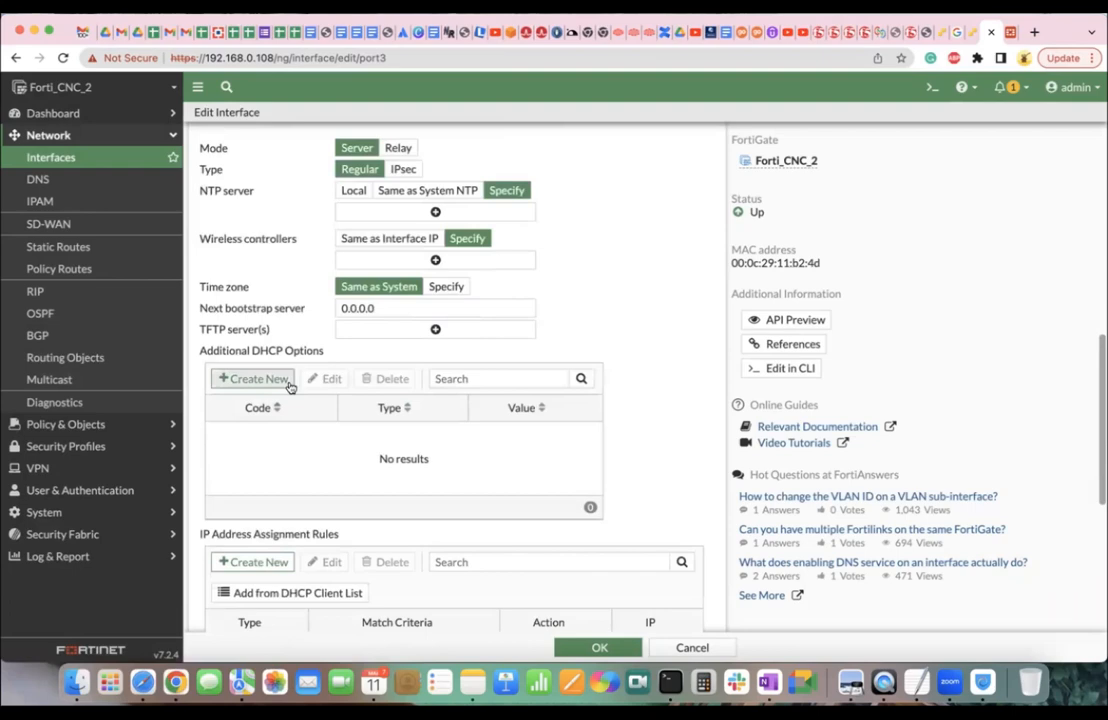
{"action": "scroll", "coordinate": [290, 392], "scroll_direction": "down", "scroll_amount": 5}
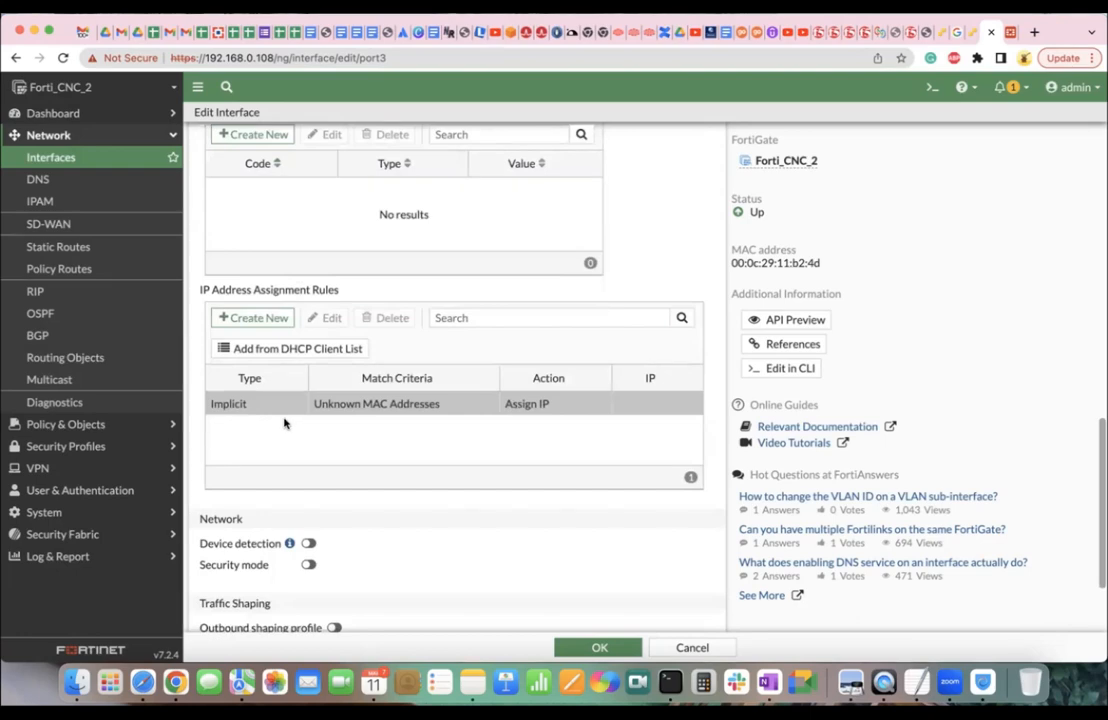
Check the DHCP client list for reservations twice, finding it empty.
{"action": "left_click", "coordinate": [272, 351]}
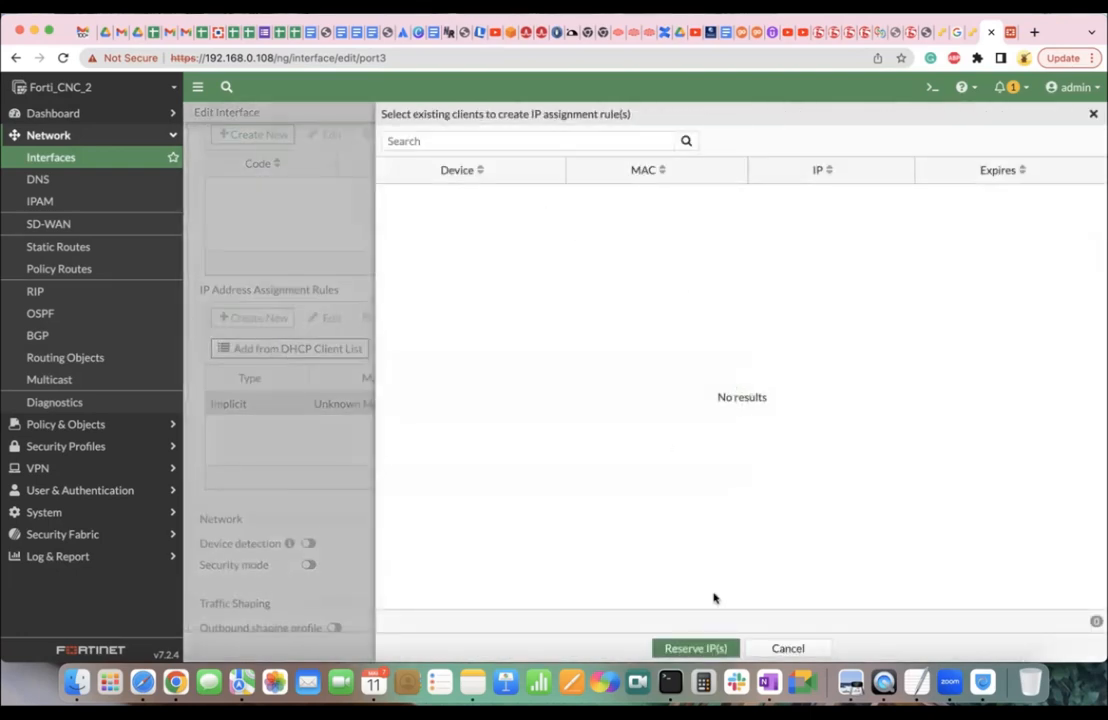
{"action": "left_click", "coordinate": [673, 648]}
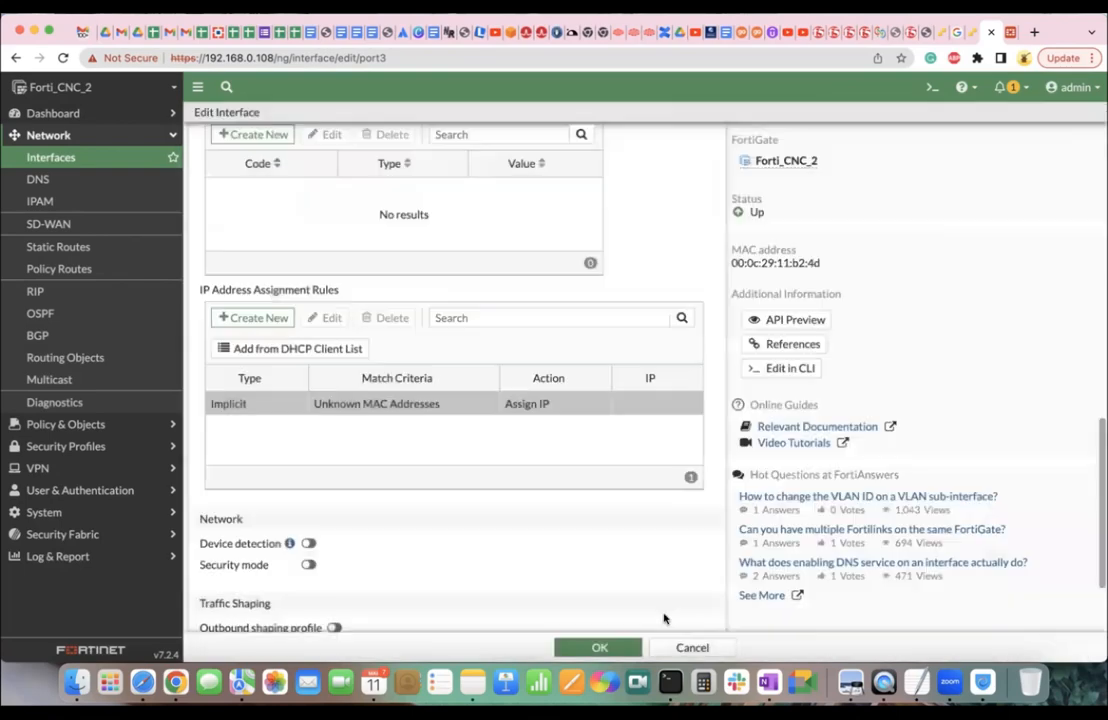
{"action": "left_click", "coordinate": [284, 352]}
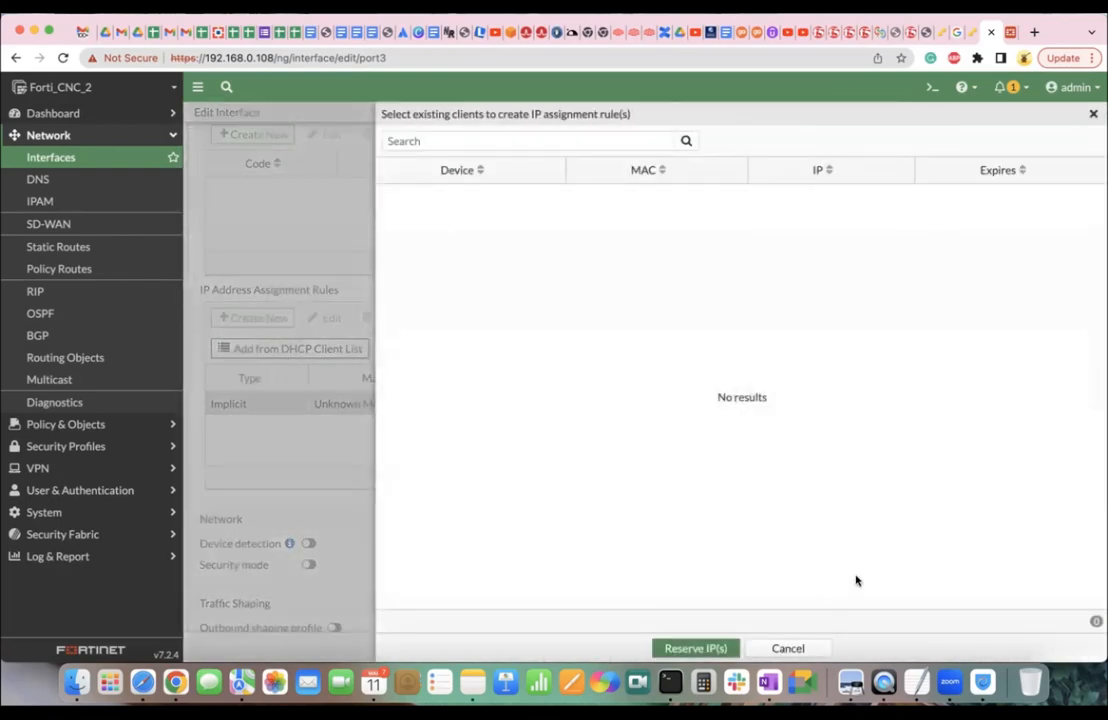
{"action": "left_click", "coordinate": [1093, 113]}
Start and discard a new IP assignment rule, then load the Network dashboard.
{"action": "left_click", "coordinate": [277, 318]}
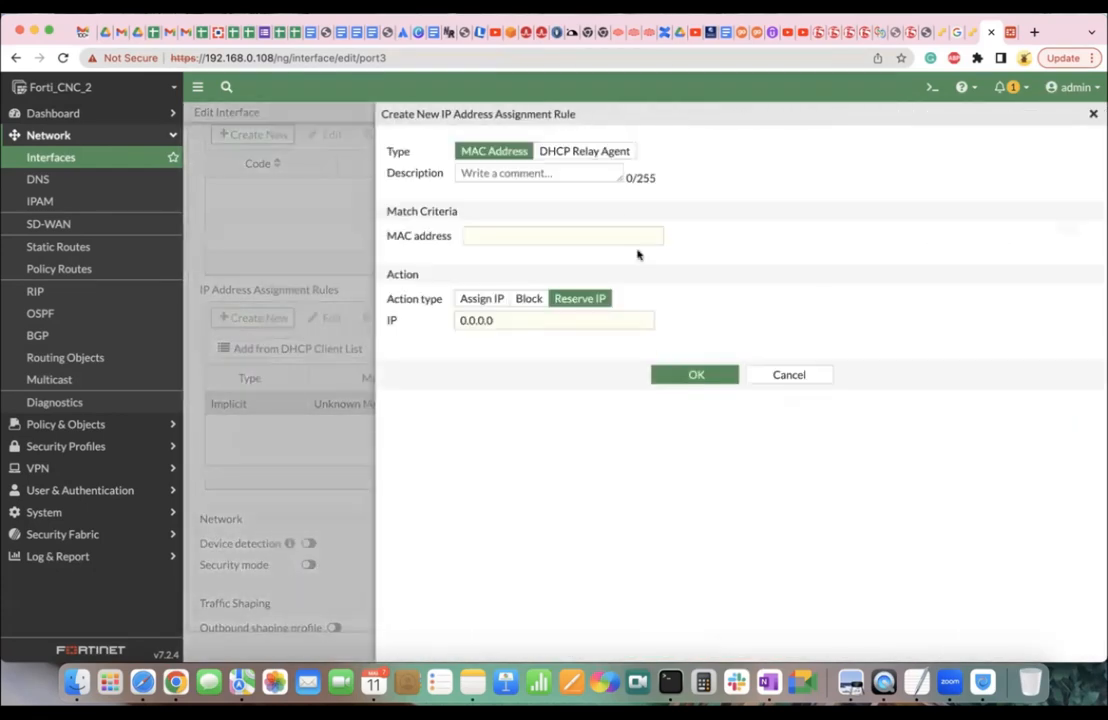
{"action": "left_click", "coordinate": [546, 172]}
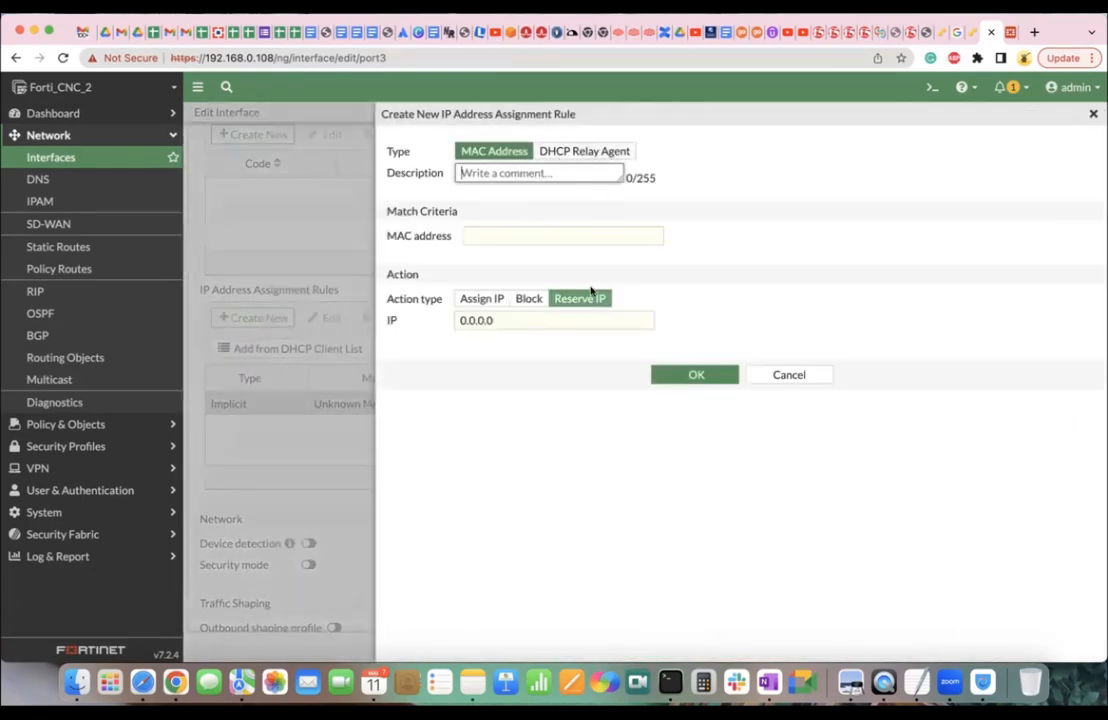
{"action": "left_click", "coordinate": [789, 375]}
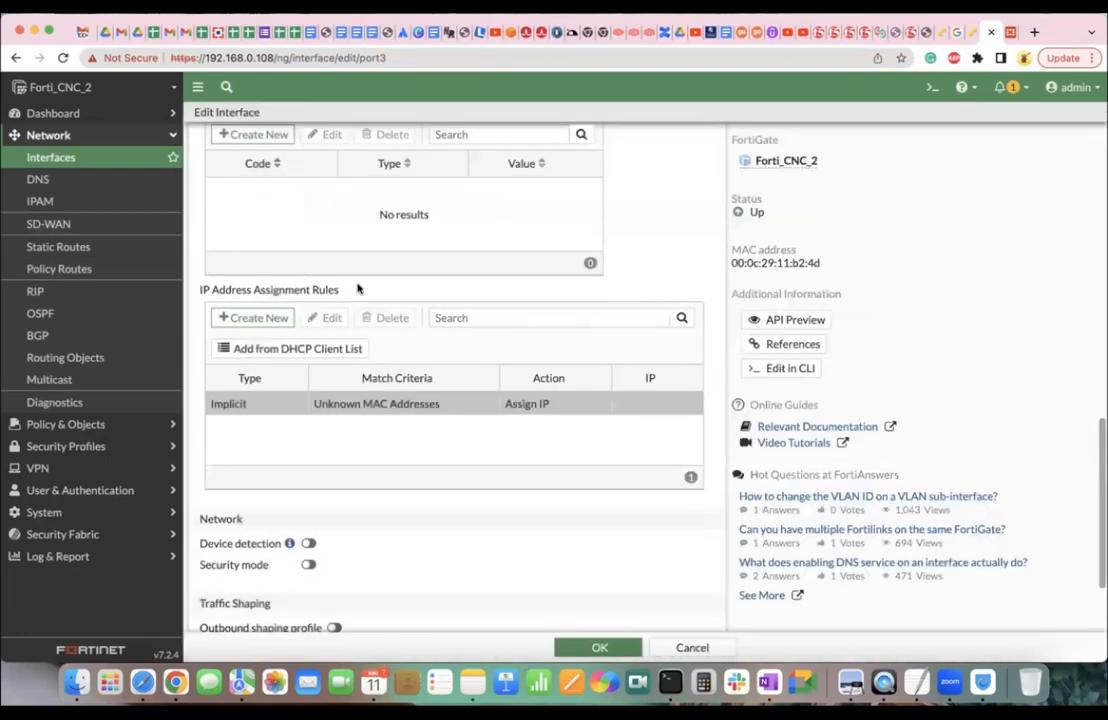
{"action": "left_click", "coordinate": [55, 113]}
{"action": "left_click", "coordinate": [60, 179]}
Check FortiGate's full-screen DHCP lease list (empty), return to Status, and go back to the ESXi VM console.
{"action": "left_click", "coordinate": [809, 242]}
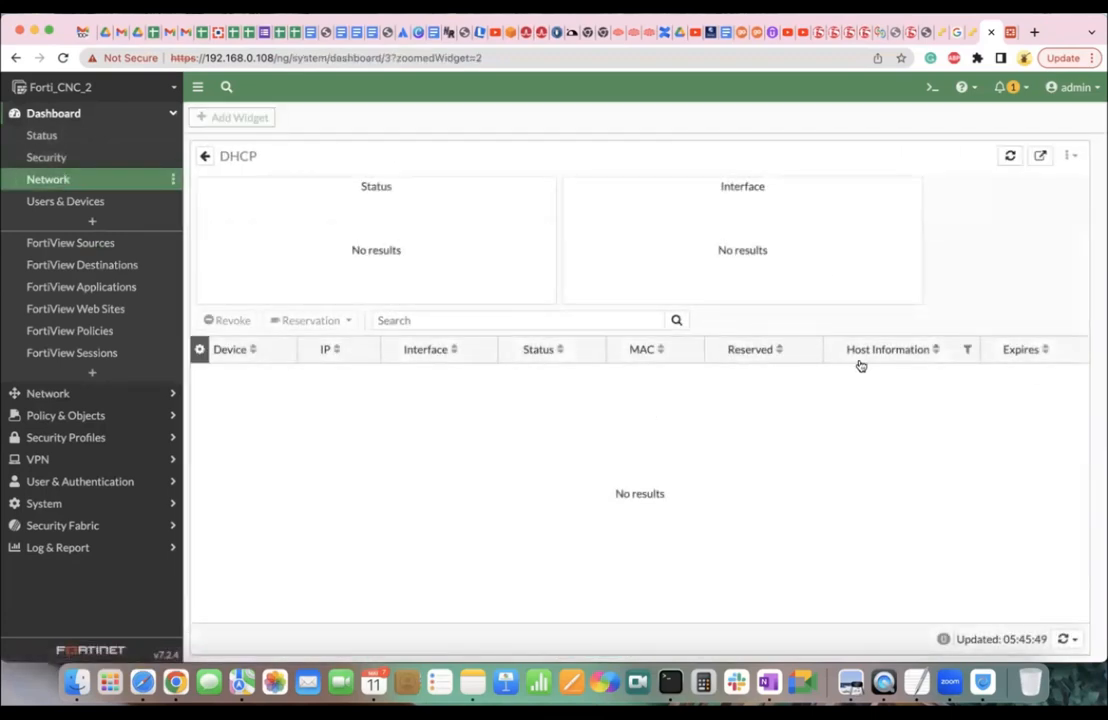
{"action": "left_click", "coordinate": [89, 136]}
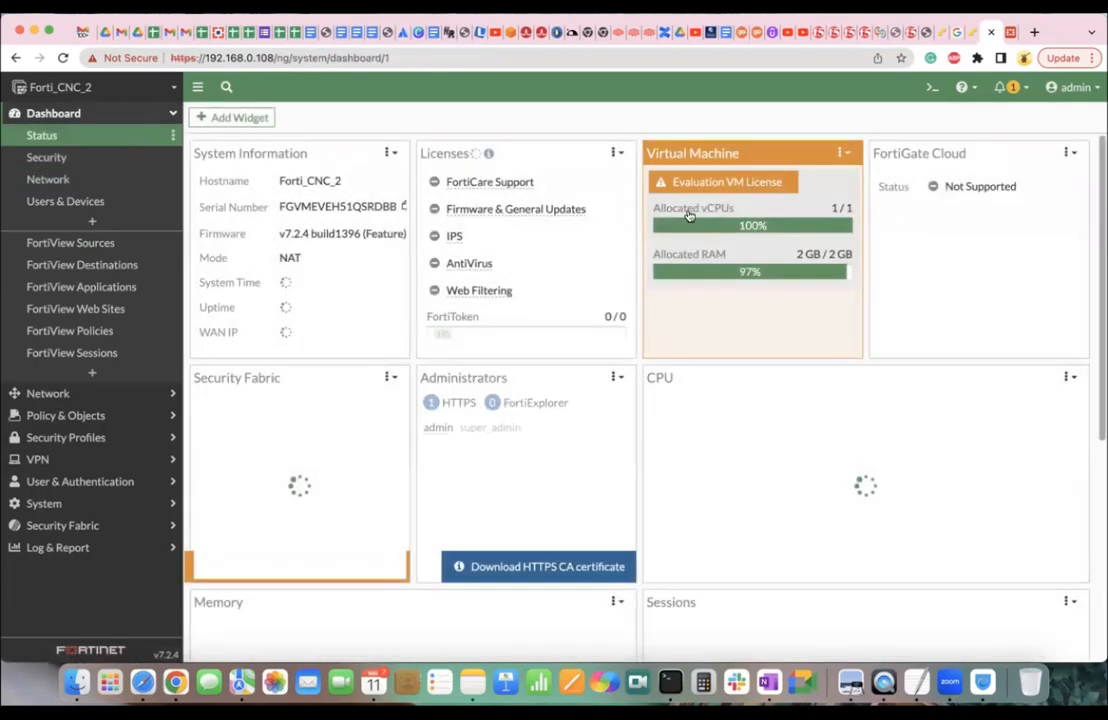
{"action": "left_click", "coordinate": [958, 33]}
{"action": "left_click", "coordinate": [974, 36]}
Inspect the Local Area Connection details showing the self-assigned 169.254.3.226 address, then close them.
{"action": "double_click", "coordinate": [232, 292]}
{"action": "left_click", "coordinate": [288, 401]}
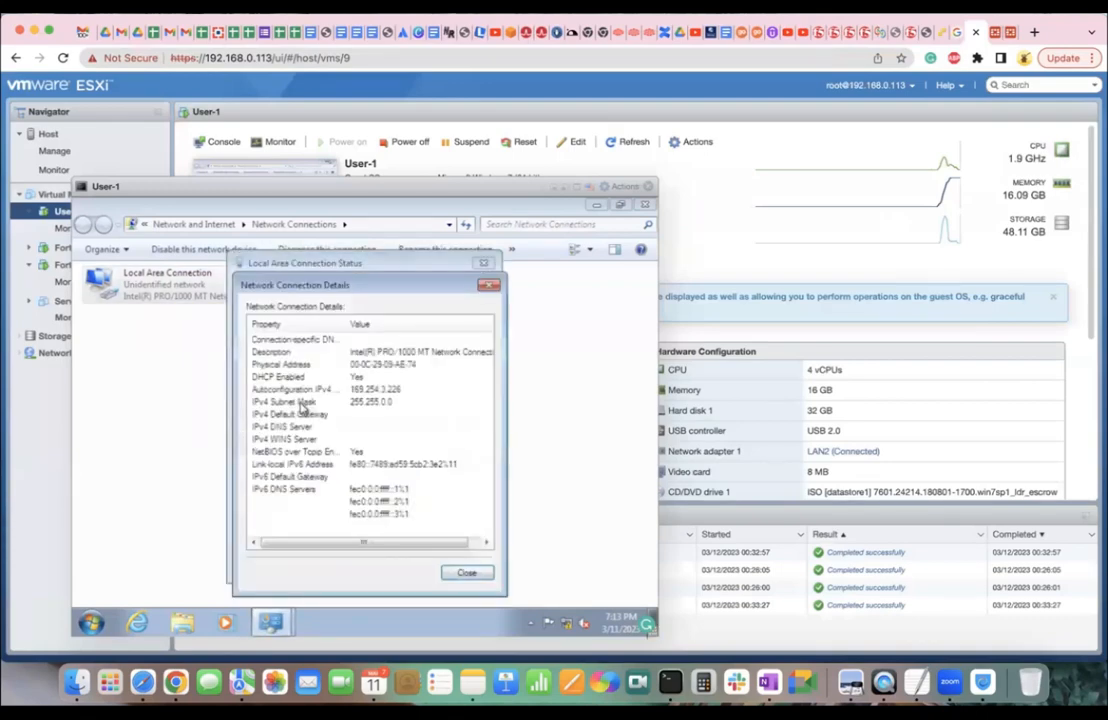
{"action": "left_click", "coordinate": [464, 570]}
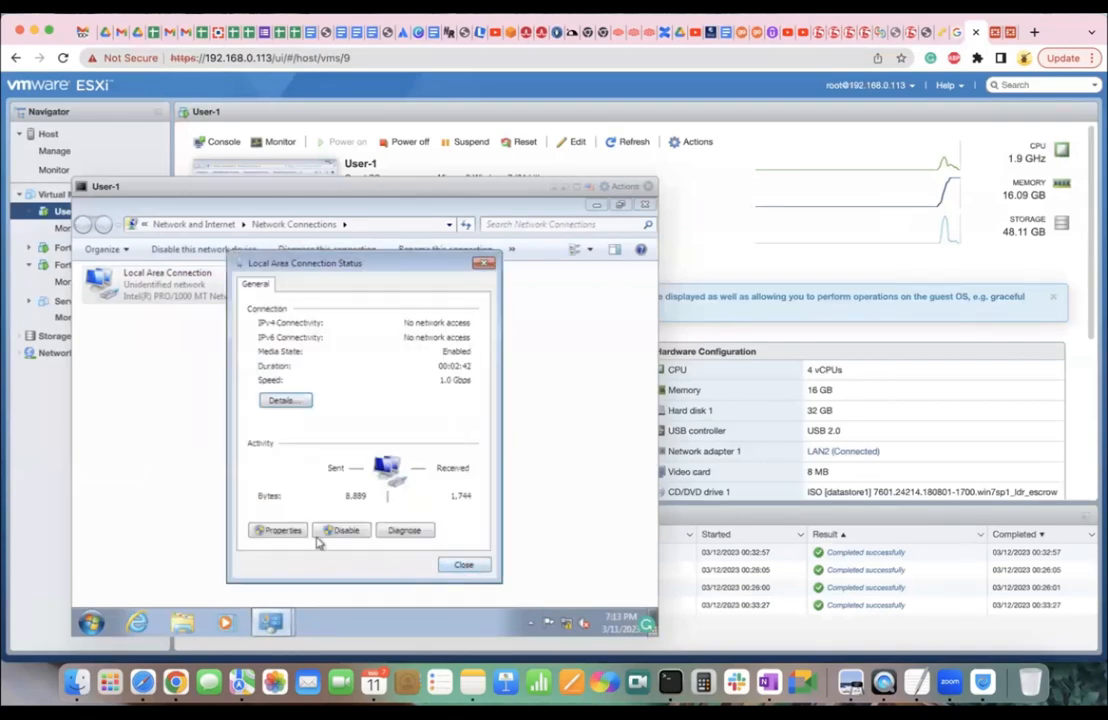
{"action": "left_click", "coordinate": [463, 567]}
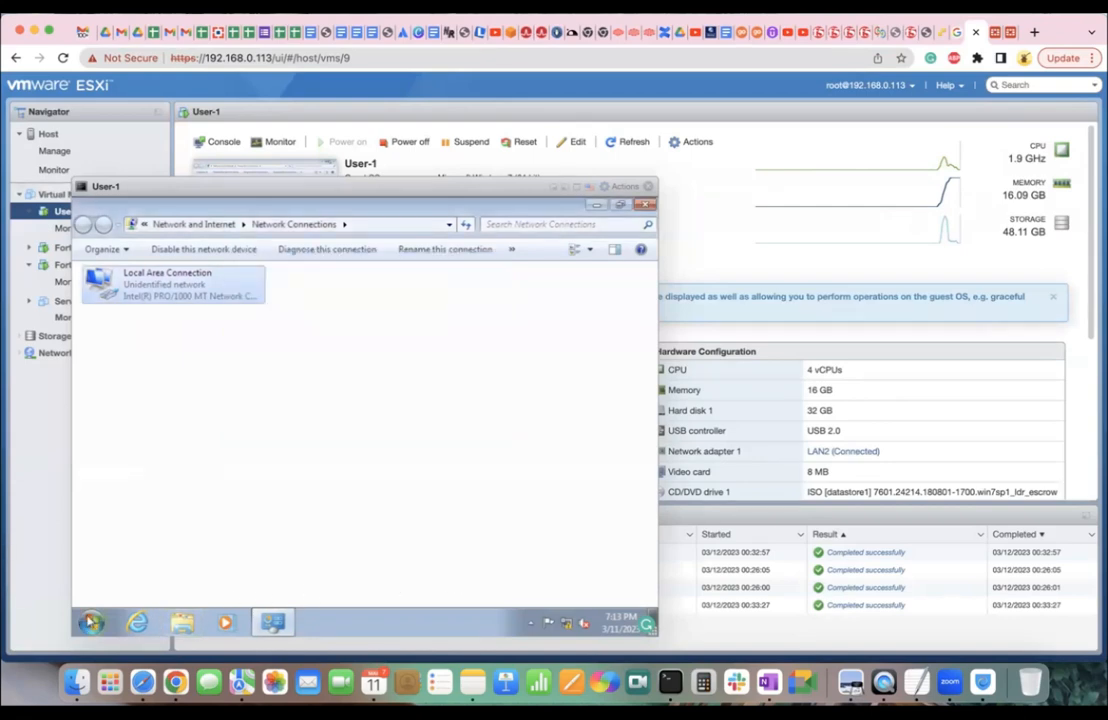
Launch a command prompt via cmd and run ipconfig and ipconfig /?
{"action": "left_click", "coordinate": [91, 623]}
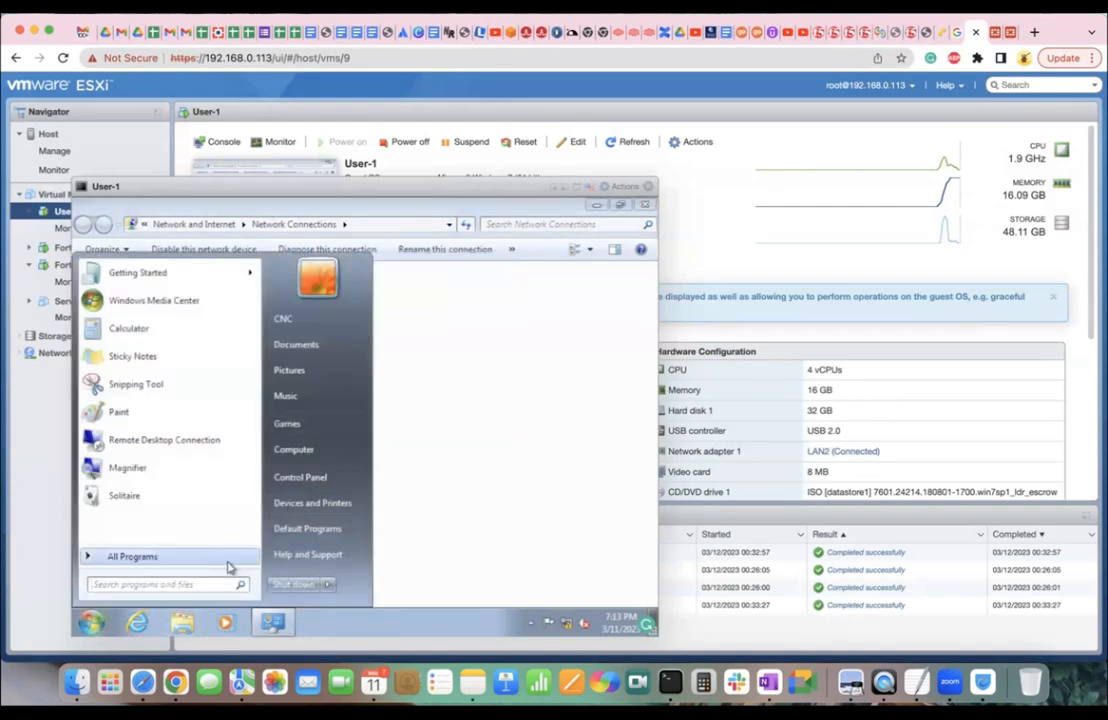
{"action": "type", "text": "cmd"}
{"action": "key", "text": "Return"}
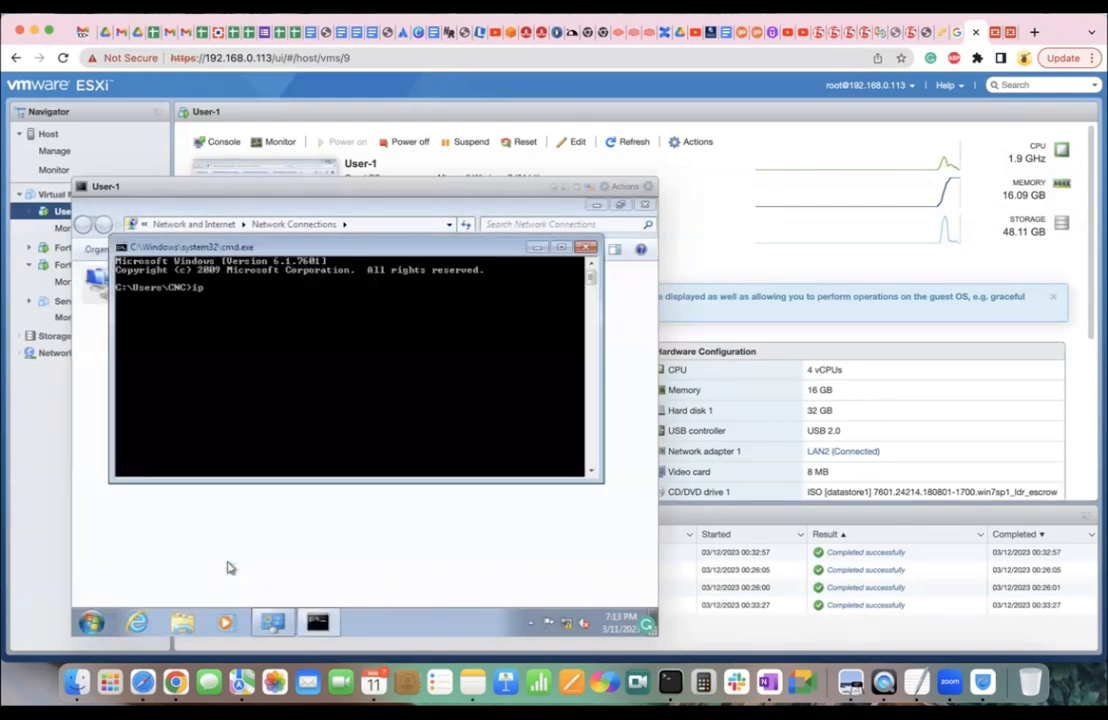
{"action": "type", "text": "ipconfig"}
{"action": "key", "text": "Return"}
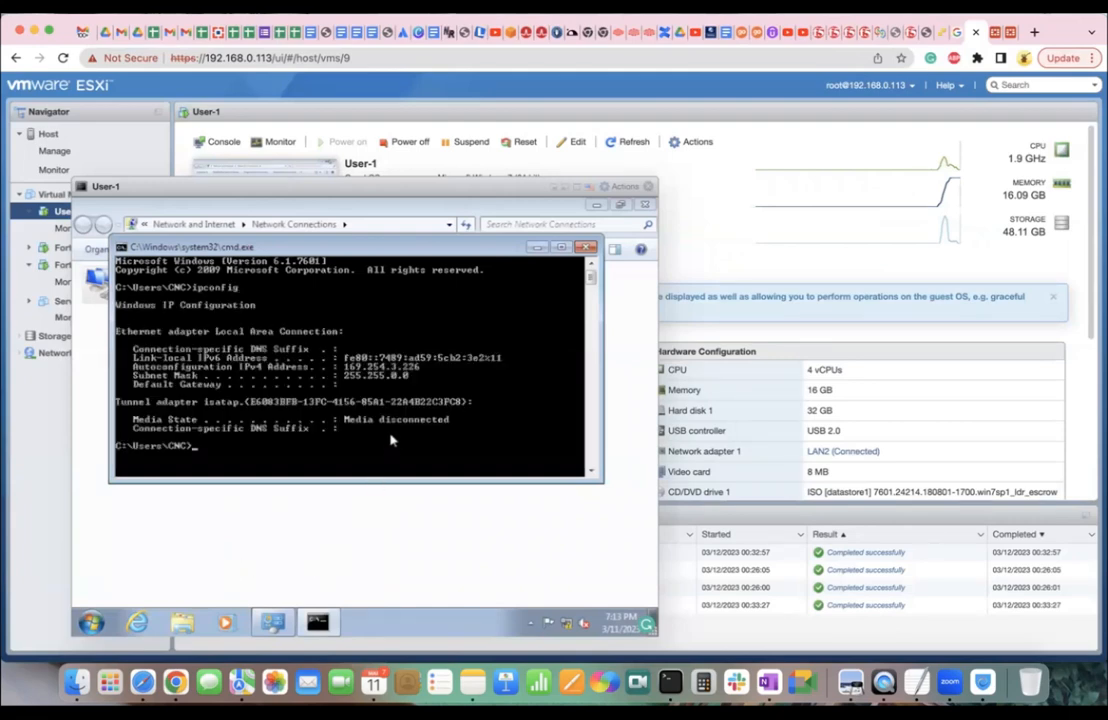
{"action": "key", "text": "Up"}
{"action": "type", "text": "/?"}
{"action": "key", "text": "Return"}
Run ipconfig /all and review the full output, including the autoconfigured 169.254.3.226 address.
{"action": "type", "text": "ipconfig /all"}
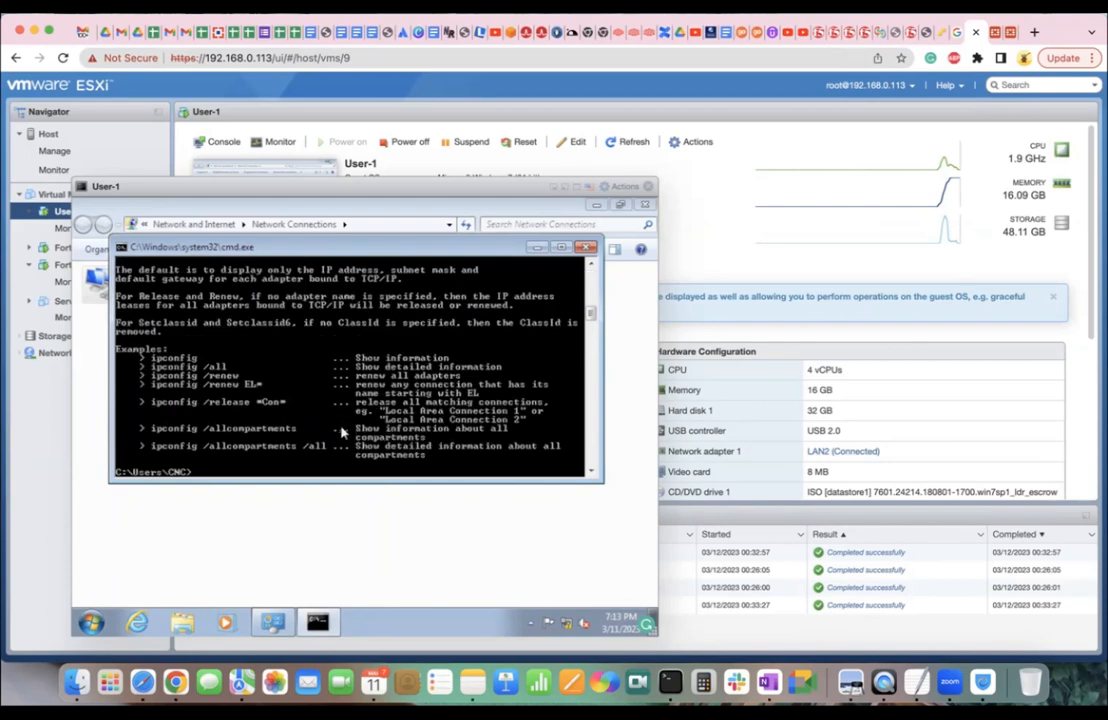
{"action": "key", "text": "Return"}
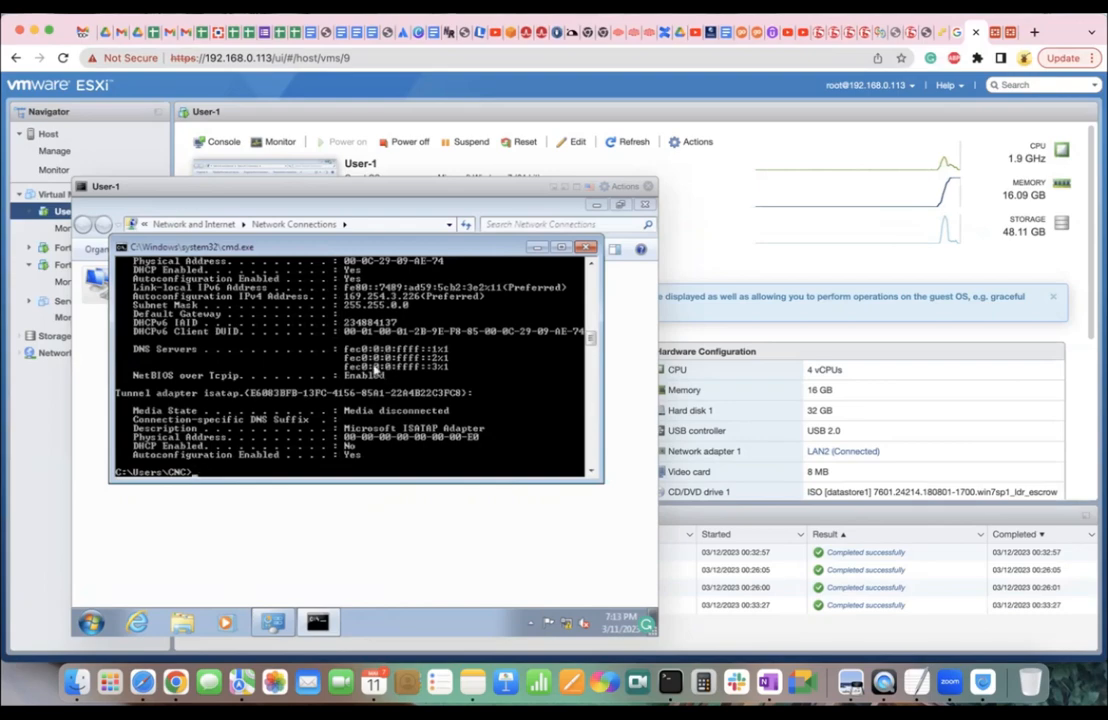
{"action": "scroll", "coordinate": [378, 347], "scroll_direction": "up", "scroll_amount": 15}
{"action": "scroll", "coordinate": [372, 387], "scroll_direction": "down", "scroll_amount": 5}
{"action": "scroll", "coordinate": [372, 387], "scroll_direction": "down", "scroll_amount": 10}
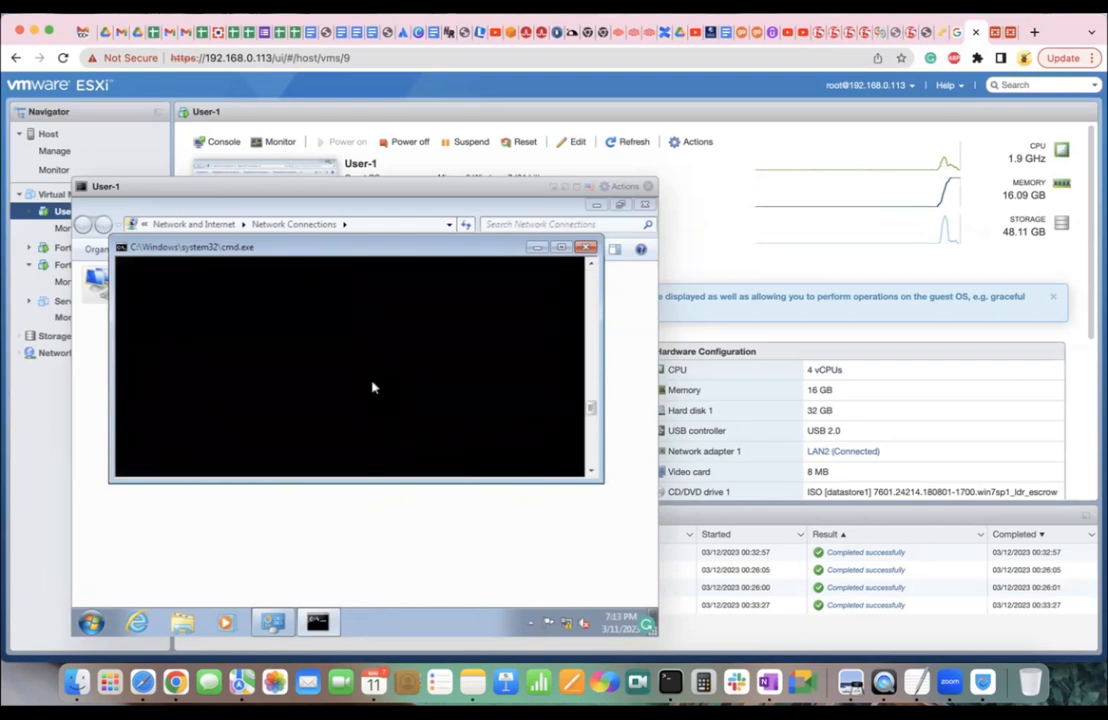
{"action": "scroll", "coordinate": [490, 366], "scroll_direction": "up", "scroll_amount": 5}
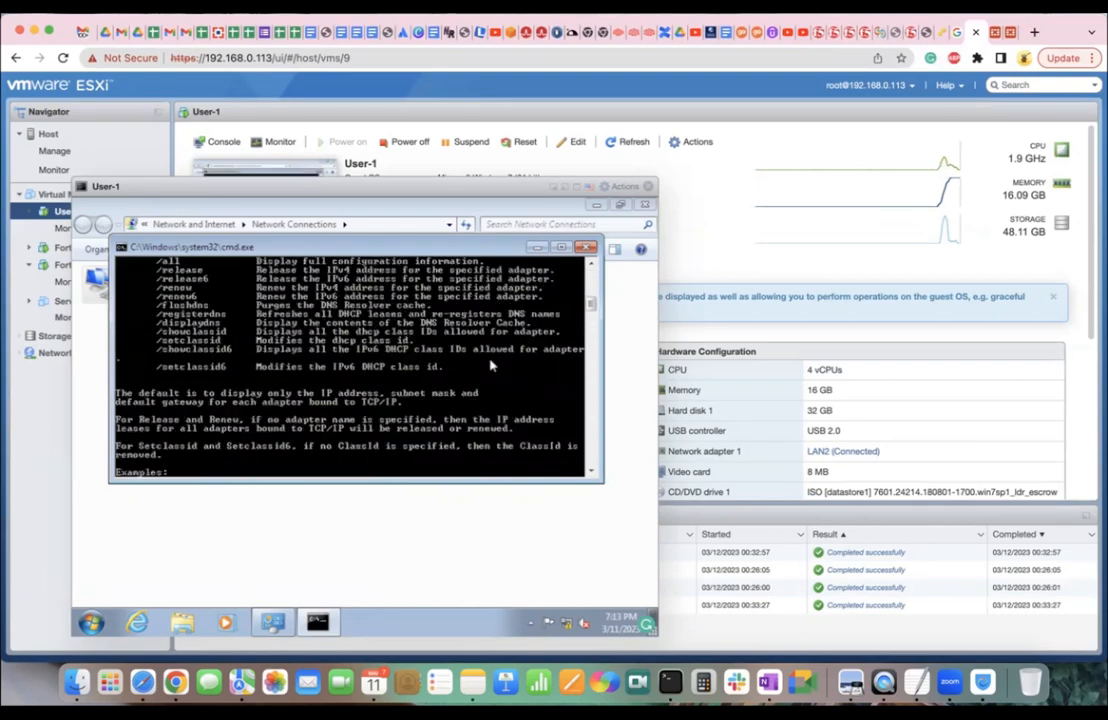
{"action": "left_click", "coordinate": [592, 472]}
{"action": "left_click", "coordinate": [592, 473]}
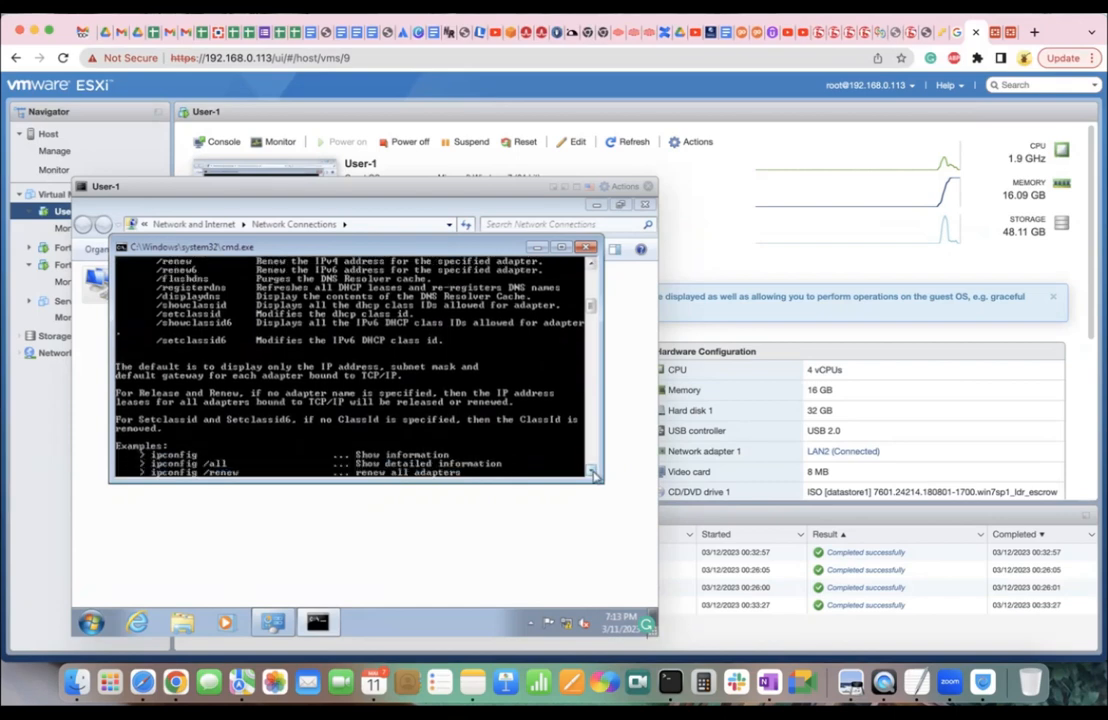
{"action": "scroll", "coordinate": [592, 473], "scroll_direction": "down", "scroll_amount": 4}
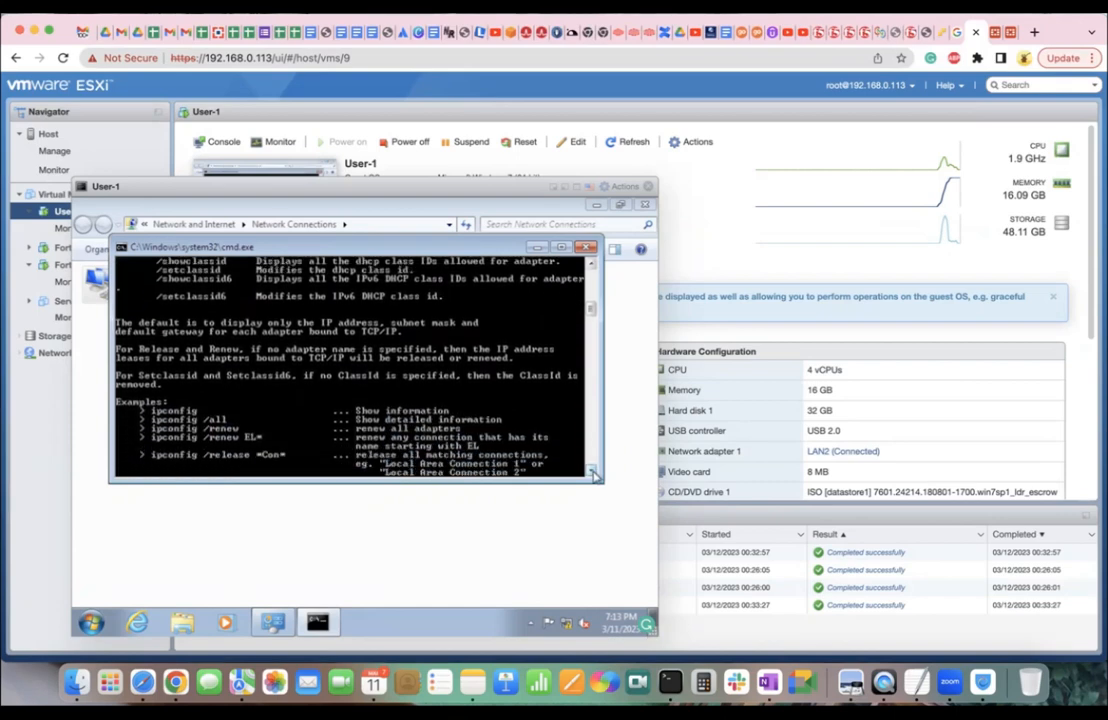
{"action": "scroll", "coordinate": [592, 473], "scroll_direction": "down", "scroll_amount": 4}
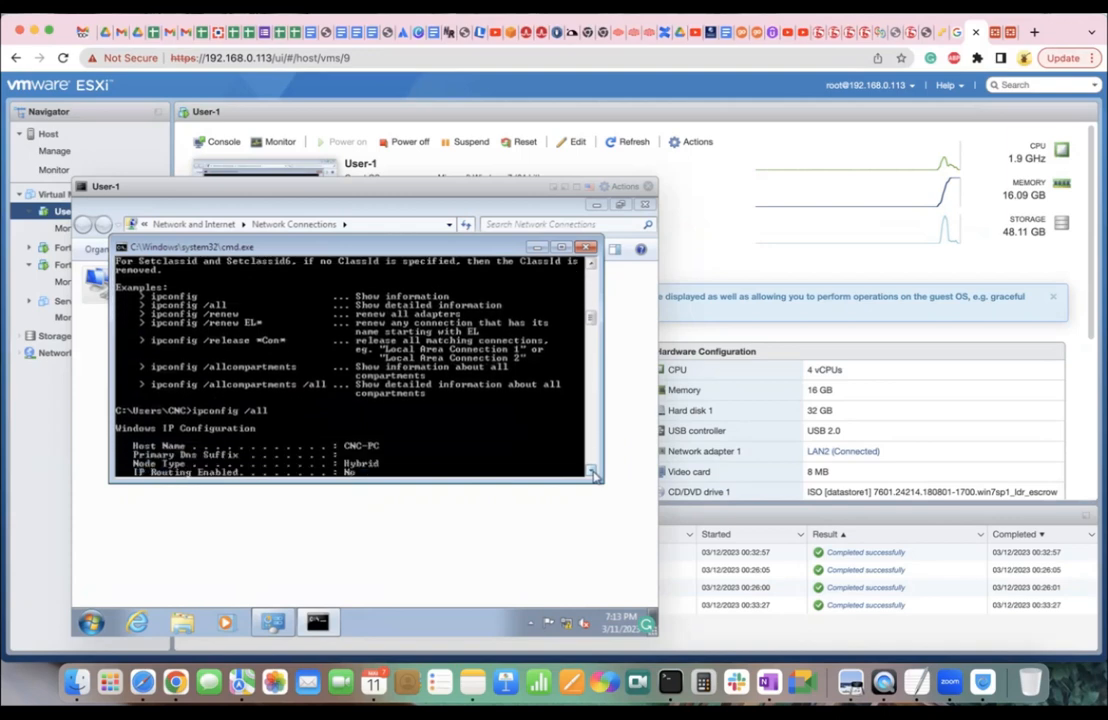
{"action": "scroll", "coordinate": [592, 473], "scroll_direction": "down", "scroll_amount": 4}
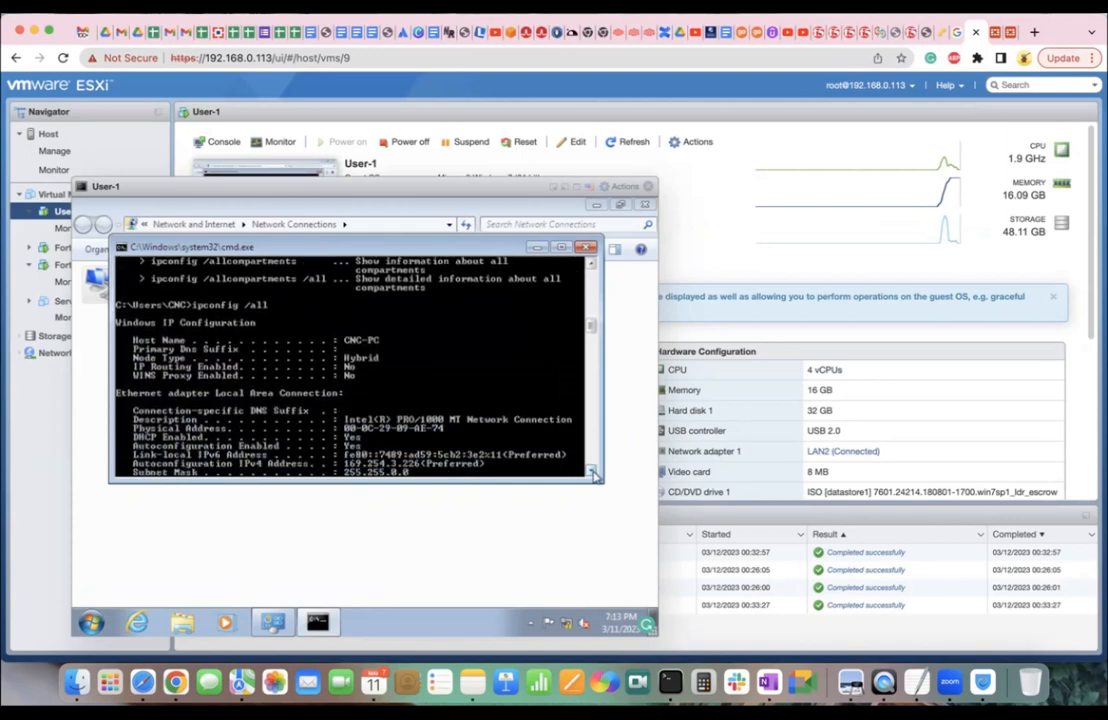
{"action": "scroll", "coordinate": [592, 473], "scroll_direction": "down", "scroll_amount": 1}
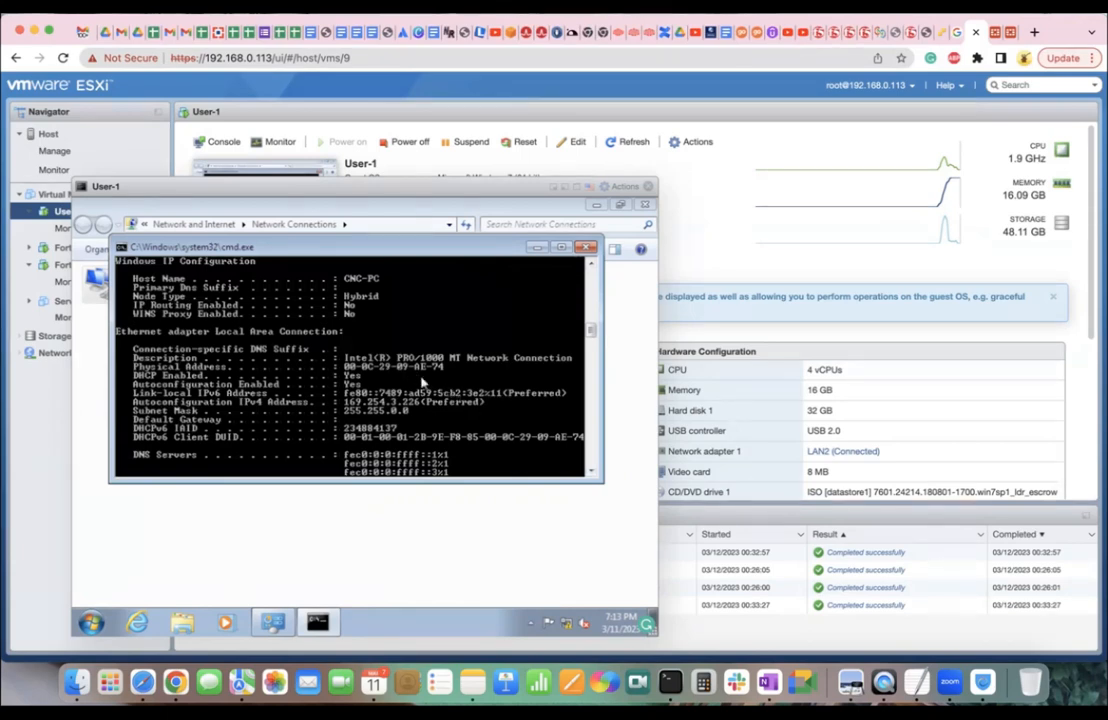
Open port3 (ToLanInterface) for editing in FortiGate and expand its advanced DHCP server options.
{"action": "left_click", "coordinate": [993, 36]}
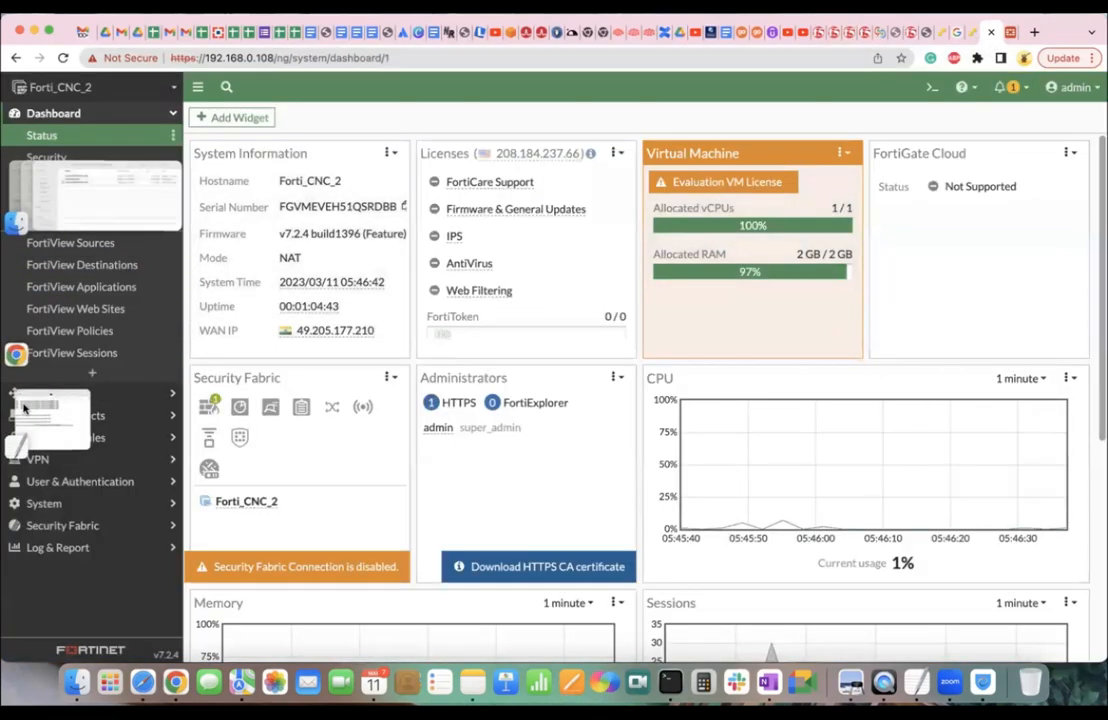
{"action": "left_click", "coordinate": [25, 408]}
{"action": "left_click", "coordinate": [117, 392]}
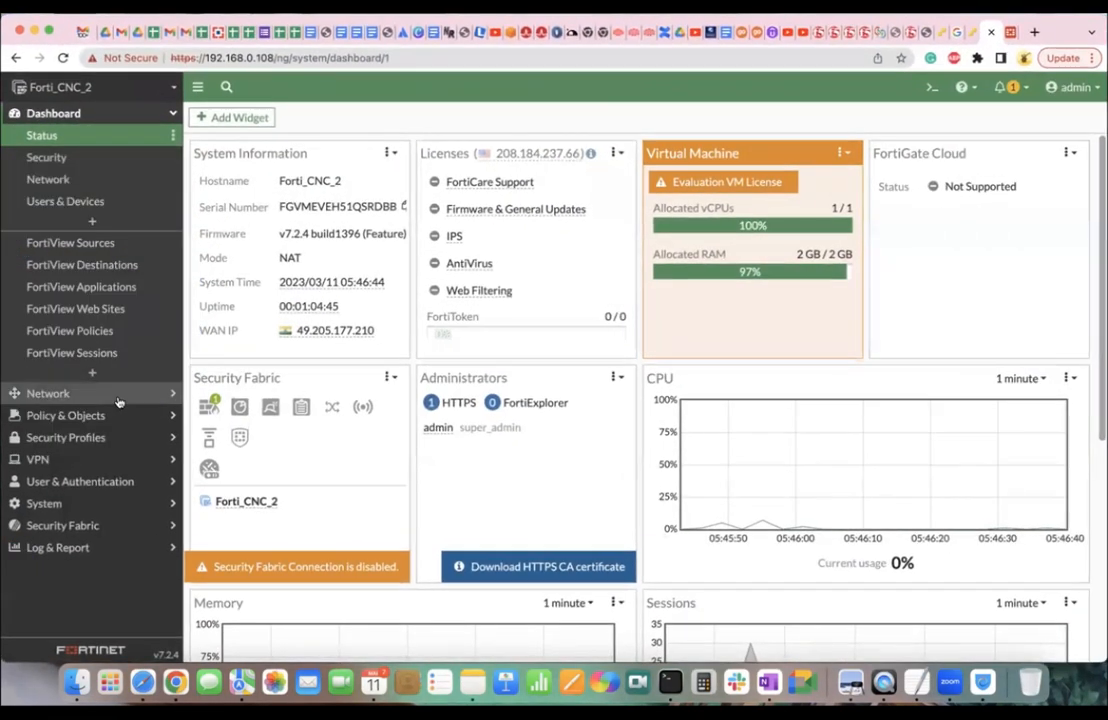
{"action": "left_click", "coordinate": [128, 392]}
{"action": "left_click", "coordinate": [70, 158]}
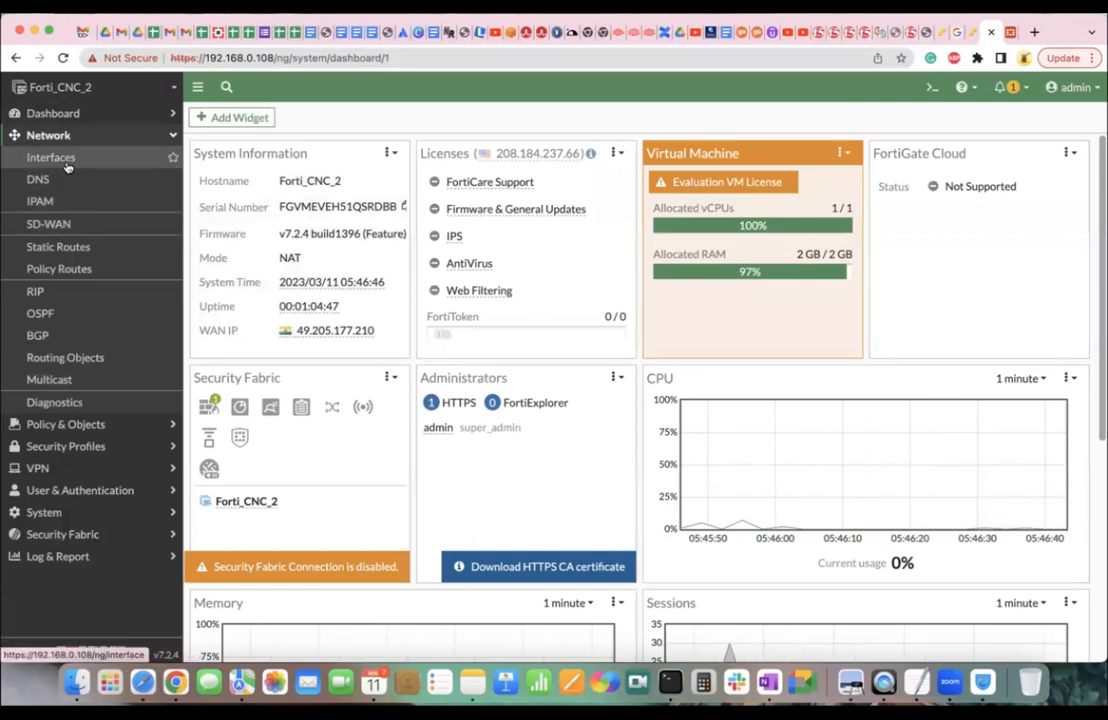
{"action": "left_click", "coordinate": [317, 457]}
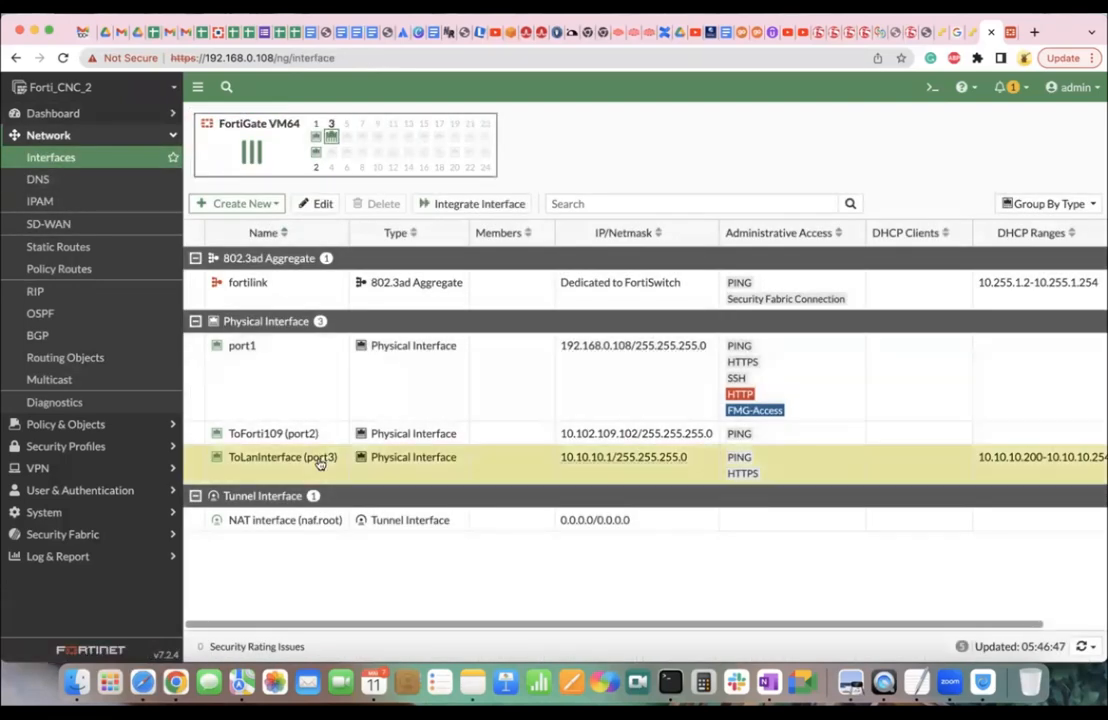
{"action": "left_click", "coordinate": [316, 204]}
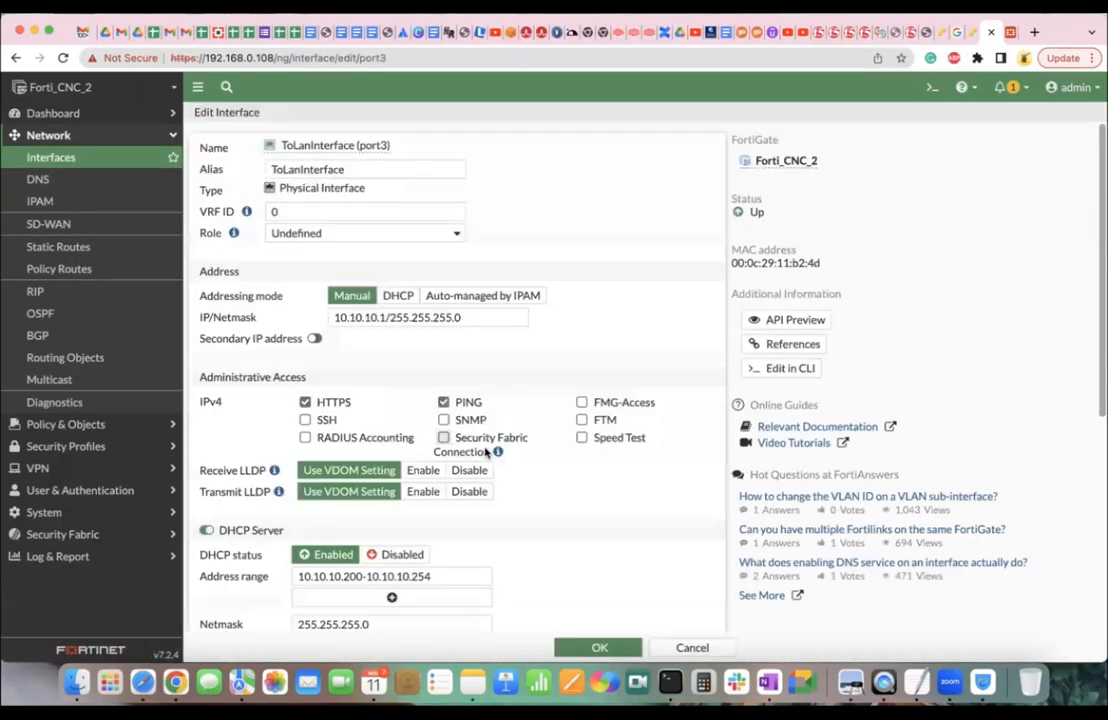
{"action": "scroll", "coordinate": [485, 453], "scroll_direction": "down", "scroll_amount": 5}
{"action": "left_click", "coordinate": [222, 358]}
{"action": "scroll", "coordinate": [284, 515], "scroll_direction": "down", "scroll_amount": 5}
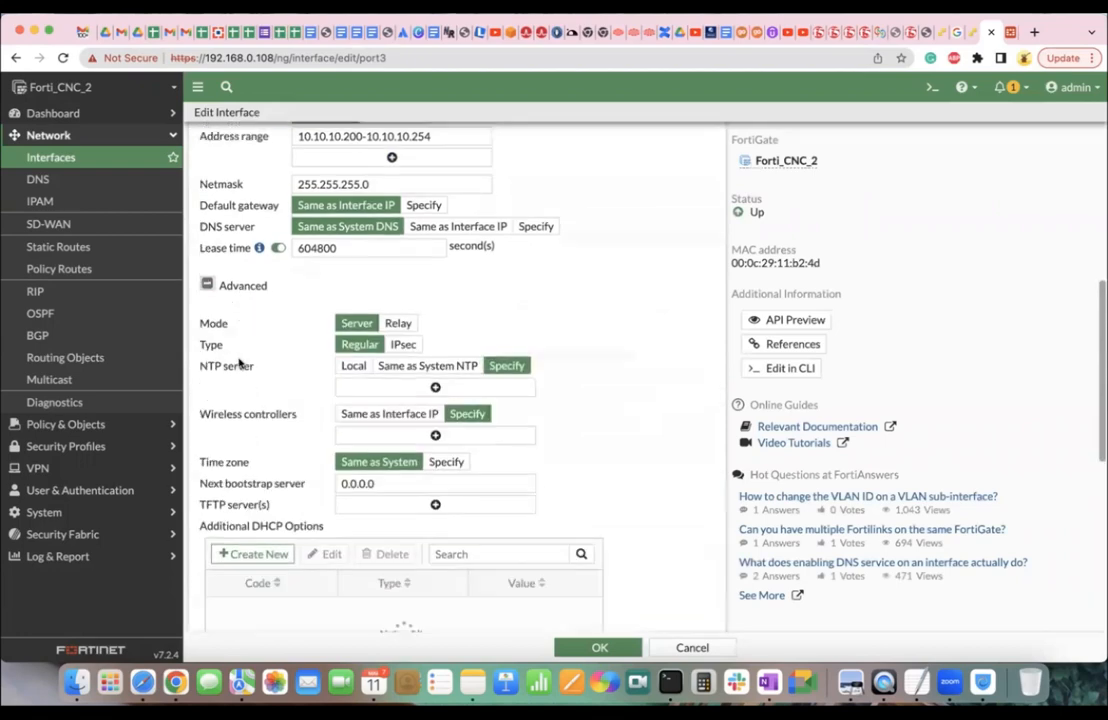
{"action": "scroll", "coordinate": [284, 515], "scroll_direction": "down", "scroll_amount": 2}
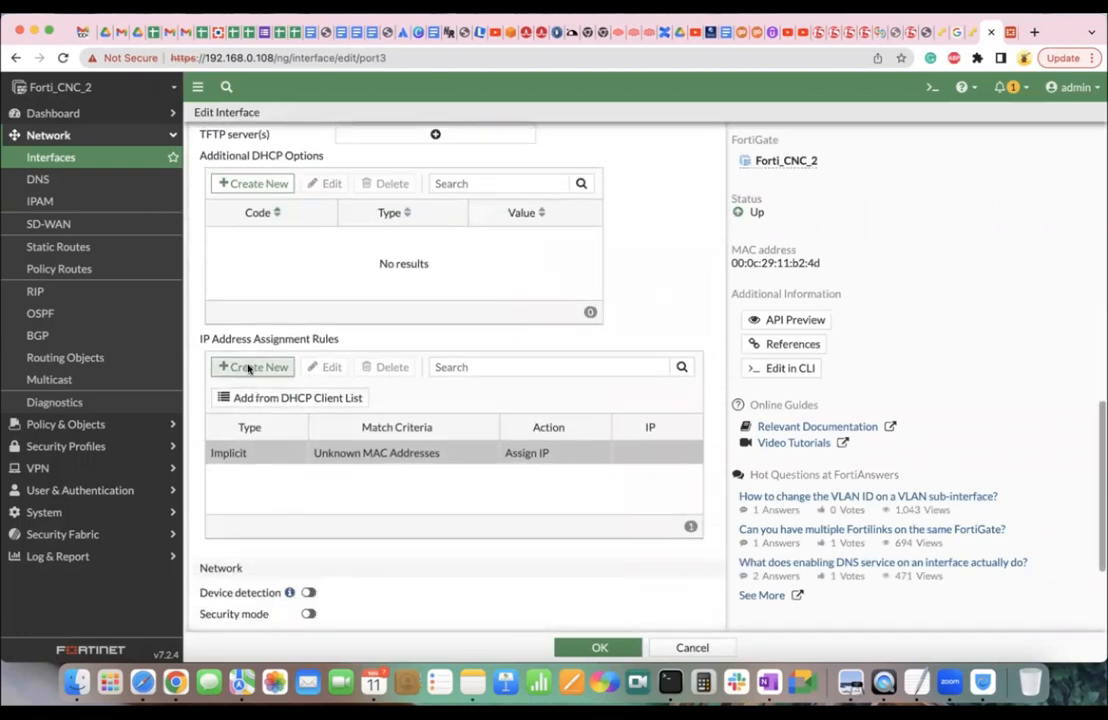
Begin an IP assignment rule, entering part of the VM's MAC address, then discard the invalid rule.
{"action": "left_click", "coordinate": [250, 367]}
{"action": "left_click", "coordinate": [513, 172]}
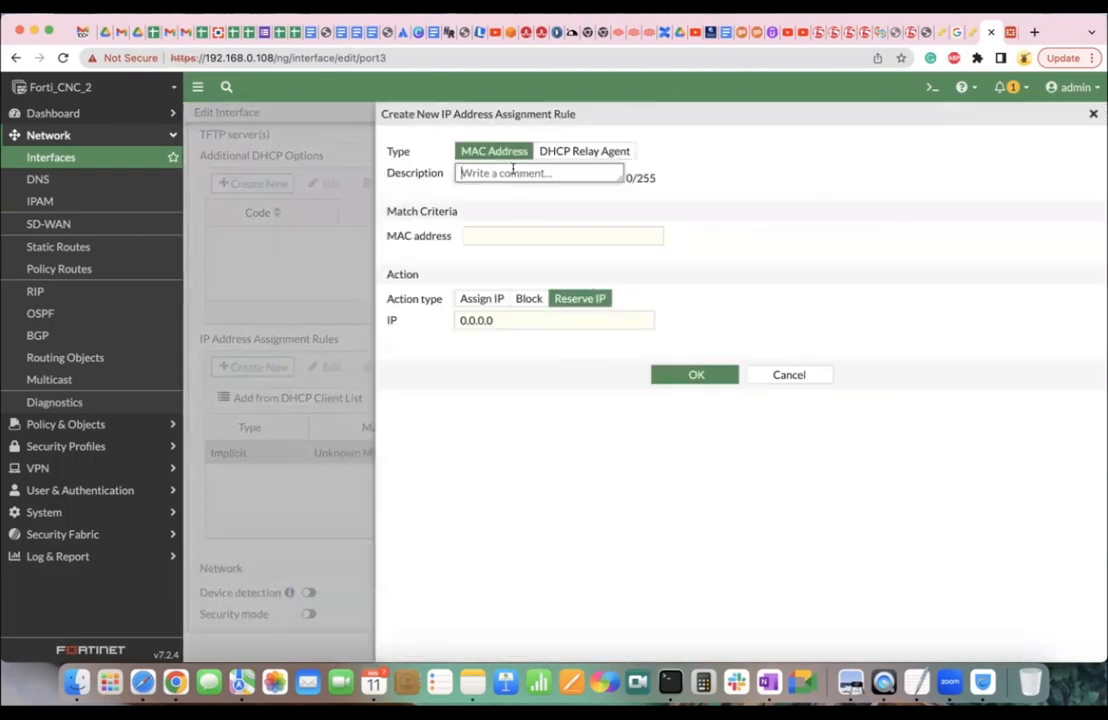
{"action": "left_click", "coordinate": [504, 236]}
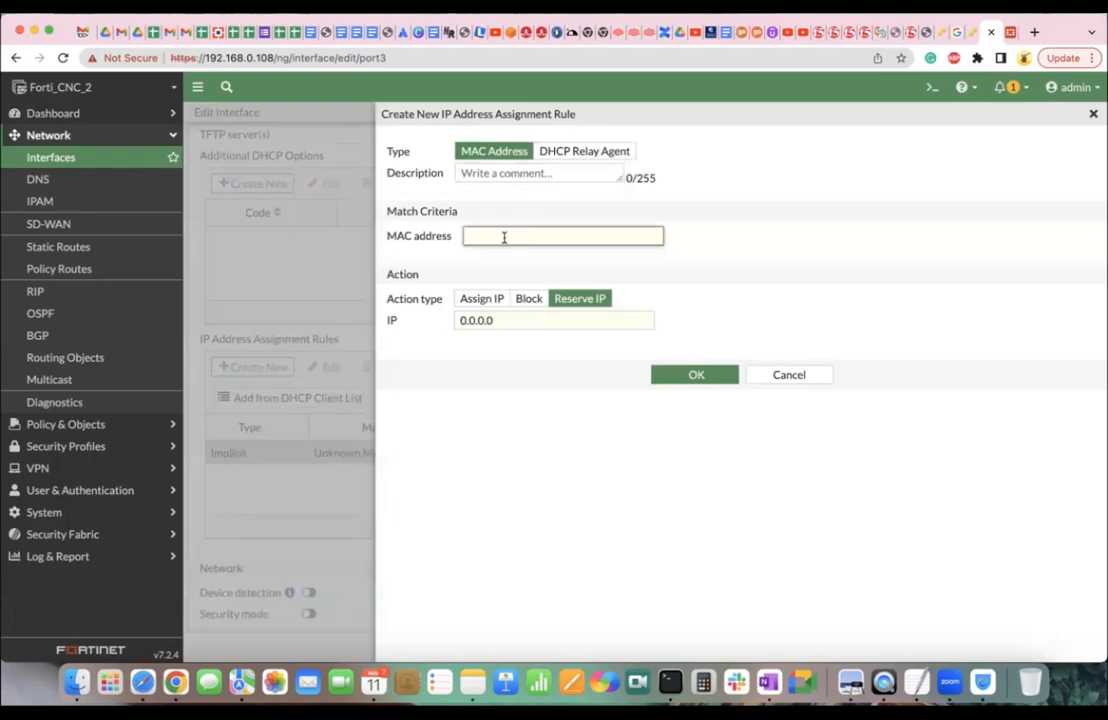
{"action": "key", "text": "ctrl+shift+Tab"}
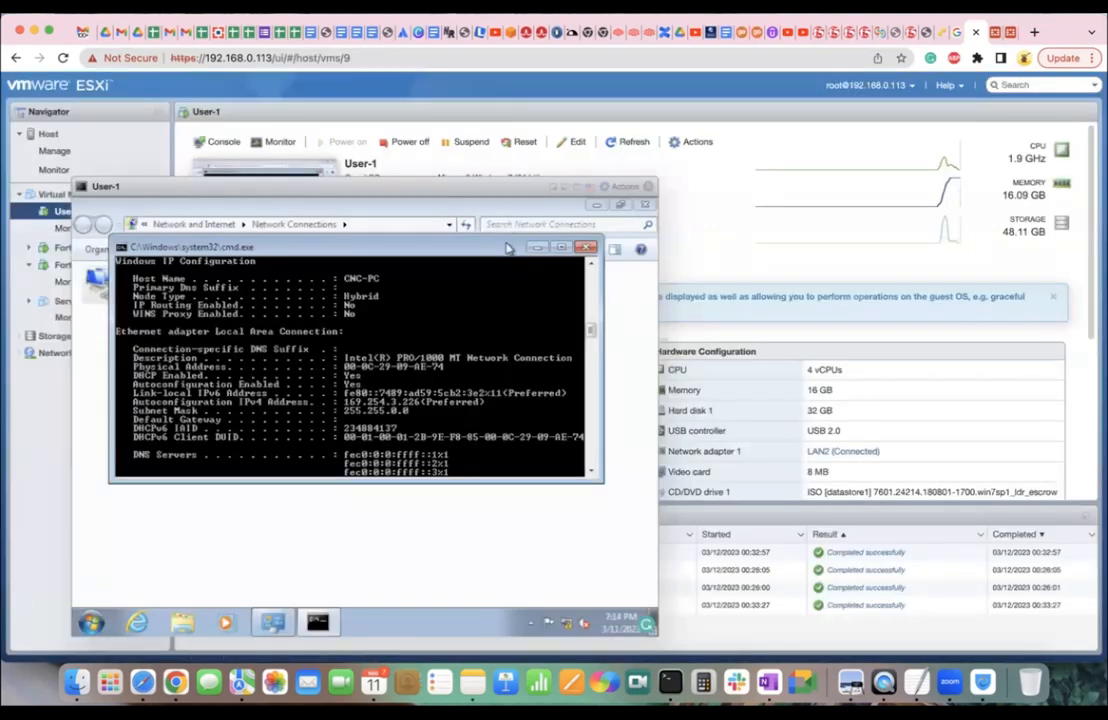
{"action": "key", "text": "ctrl+Tab"}
{"action": "key", "text": "ctrl+Tab"}
{"action": "key", "text": "ctrl+shift+Tab"}
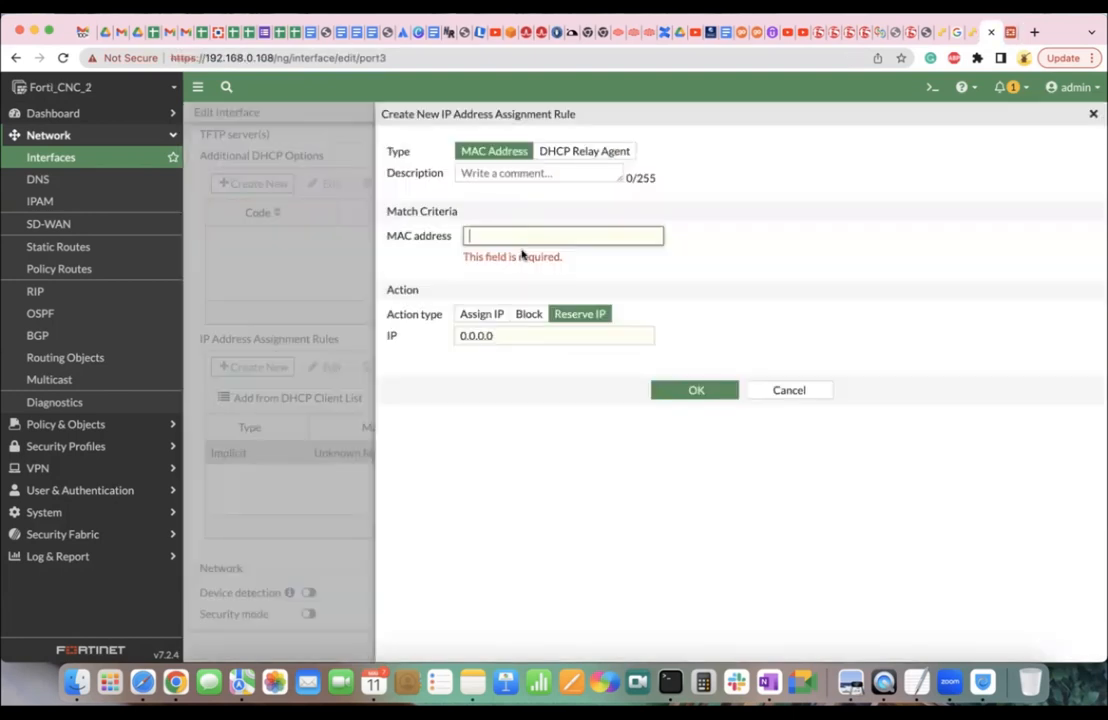
{"action": "type", "text": "0"}
{"action": "key", "text": "ctrl+shift+Tab"}
{"action": "key", "text": "ctrl+Tab"}
{"action": "type", "text": "0-"}
{"action": "key", "text": "ctrl+shift+Tab"}
{"action": "key", "text": "ctrl+Tab"}
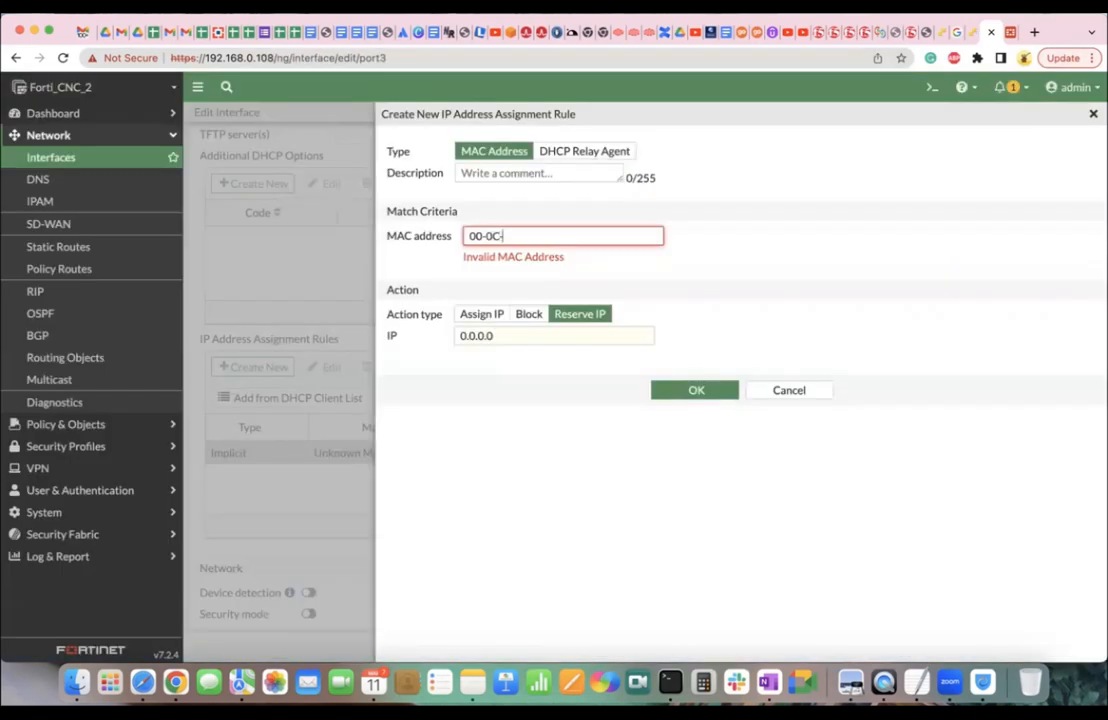
{"action": "key", "text": "ctrl+shift+Tab"}
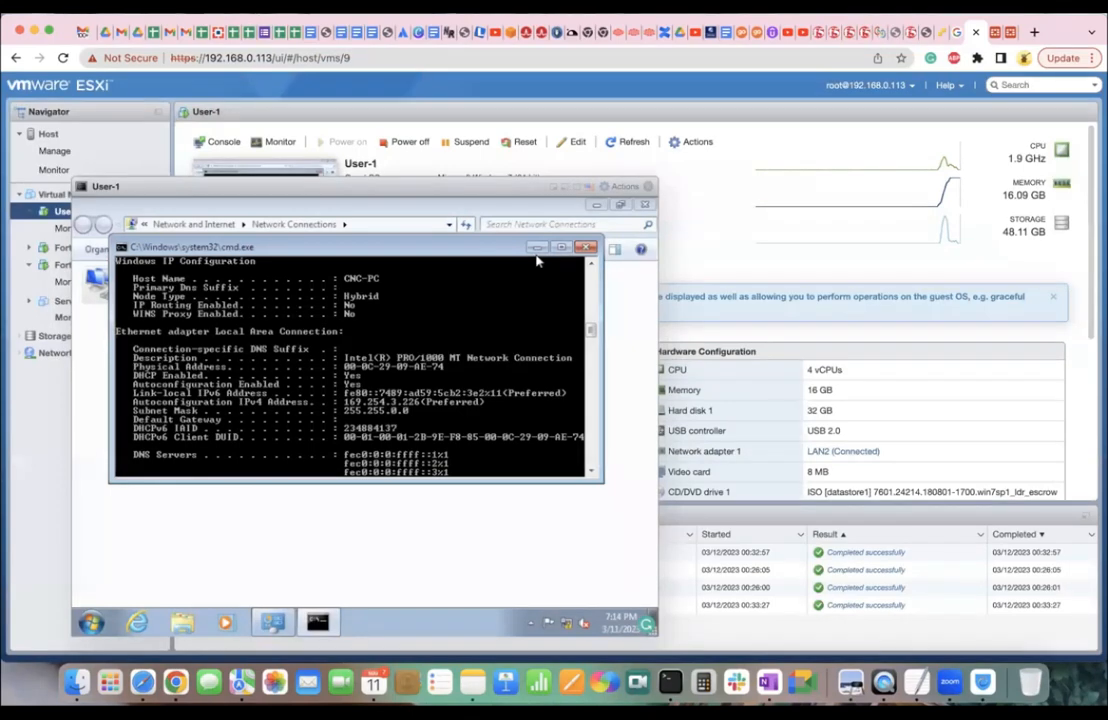
{"action": "key", "text": "ctrl+Tab"}
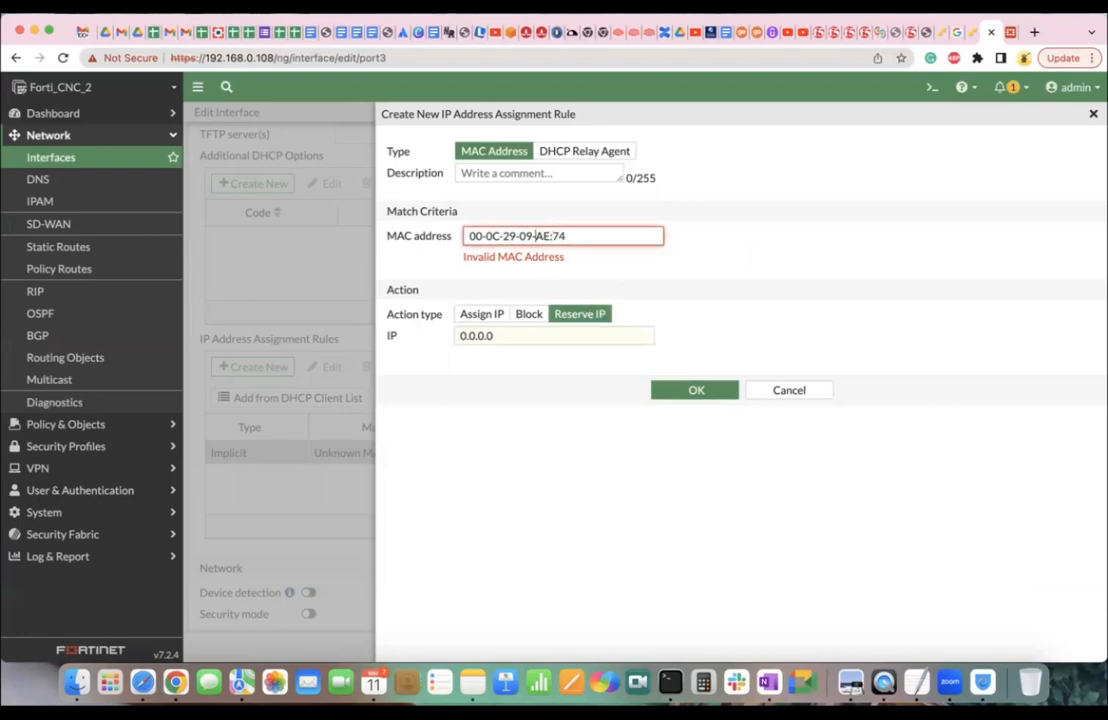
{"action": "key", "text": "BackSpace"}
{"action": "key", "text": "BackSpace"}
{"action": "key", "text": "BackSpace"}
{"action": "left_click", "coordinate": [778, 393]}
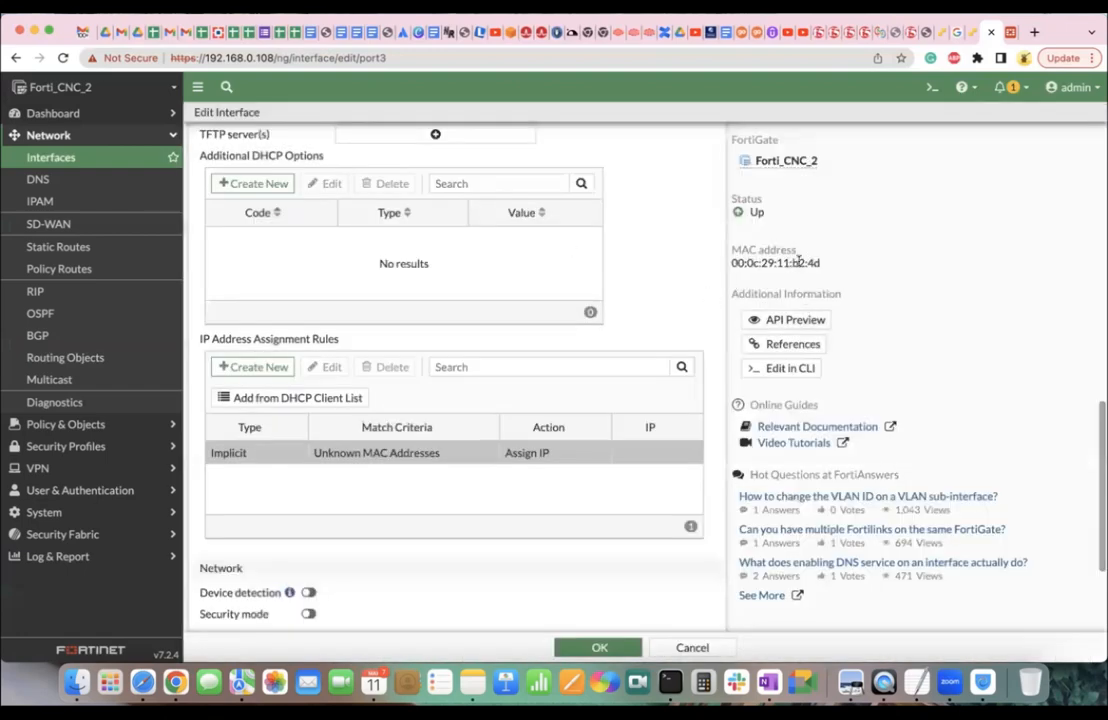
Start a new assignment rule and enter MAC address 00:0C:29:09:AE:74, copied from the VM console.
{"action": "left_click", "coordinate": [262, 367]}
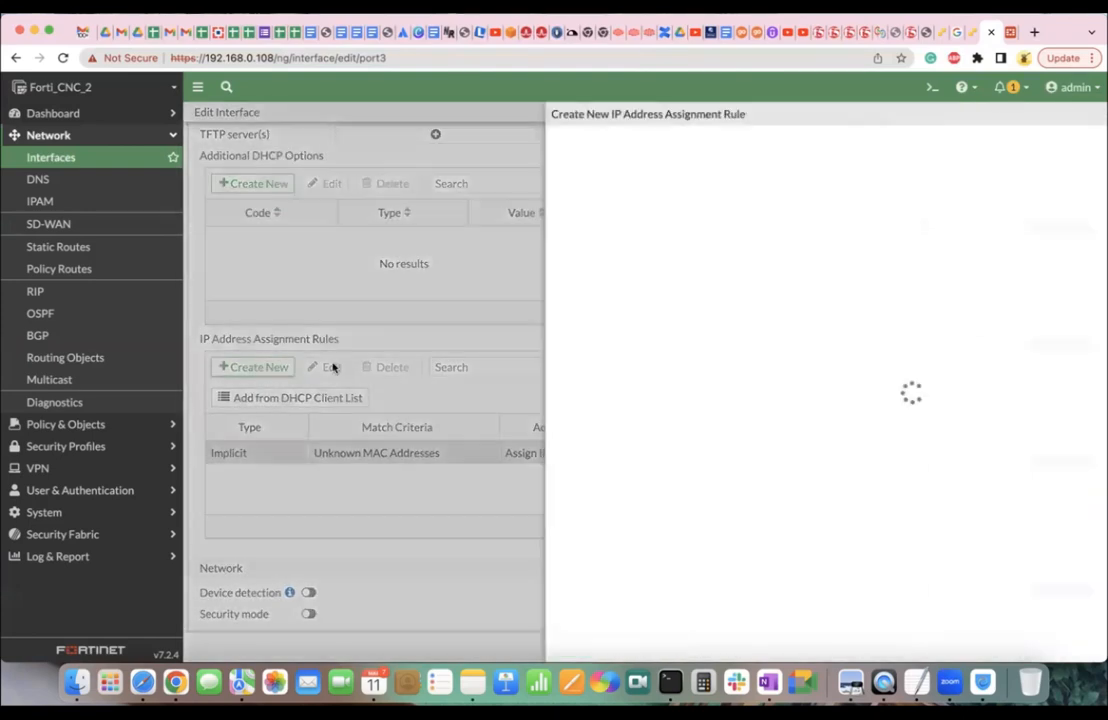
{"action": "left_click", "coordinate": [546, 237]}
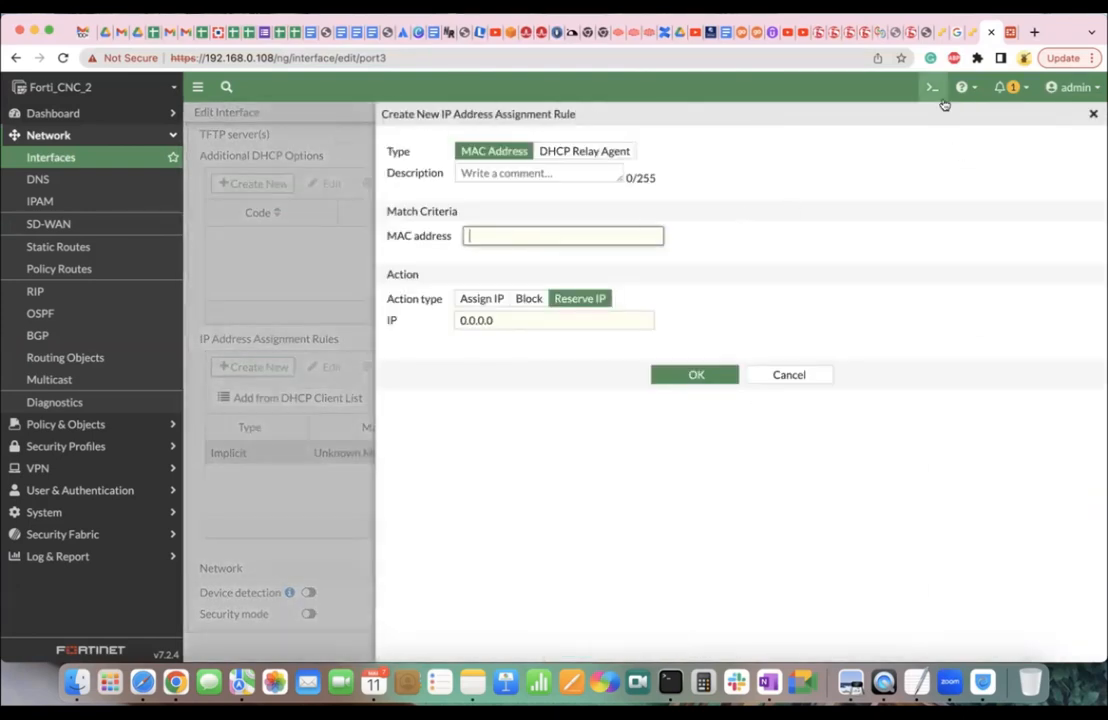
{"action": "key", "text": "ctrl+shift+Tab"}
{"action": "key", "text": "ctrl+Tab"}
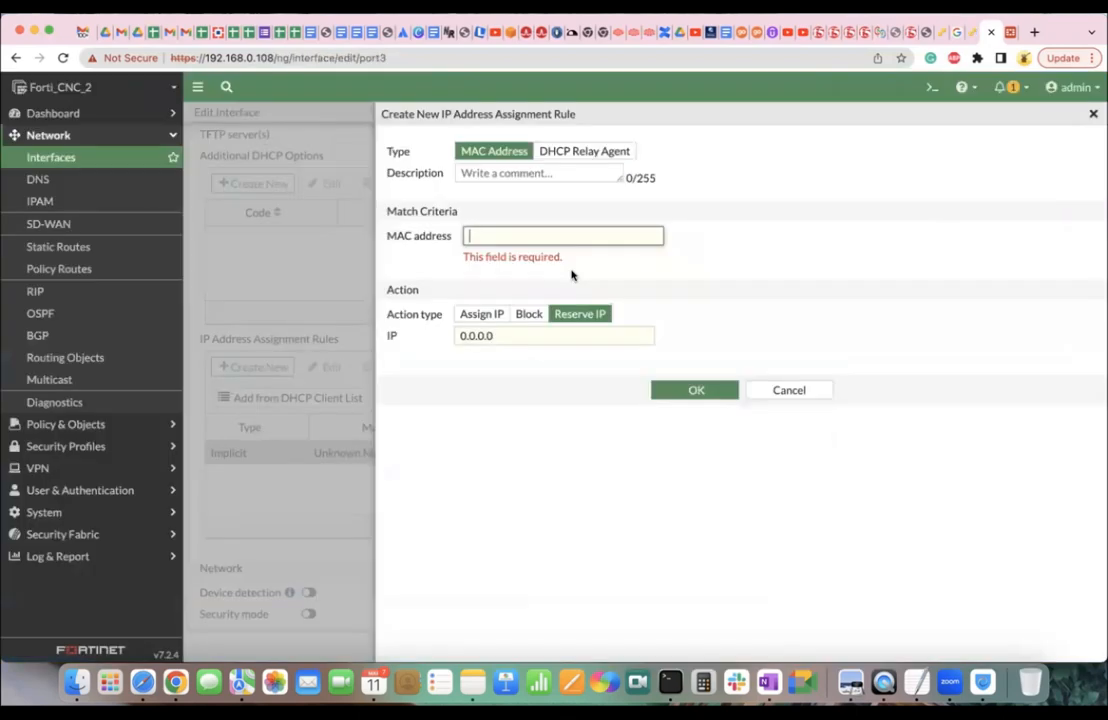
{"action": "type", "text": "00"}
{"action": "key", "text": "ctrl+shift+Tab"}
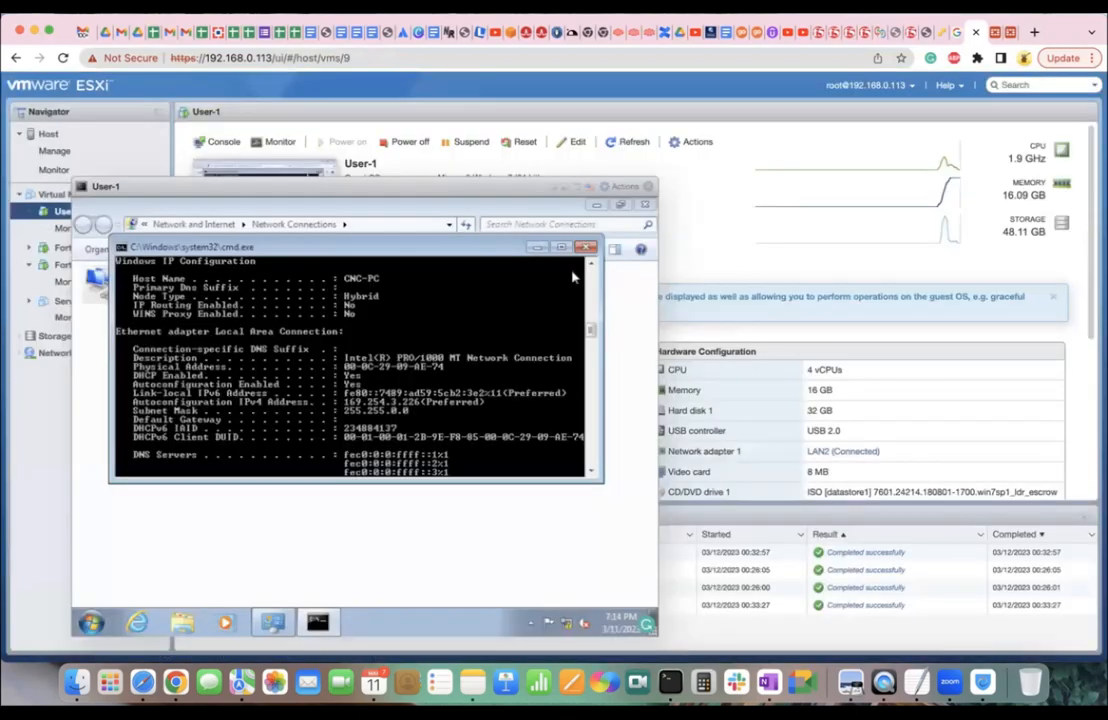
{"action": "key", "text": "ctrl+Tab"}
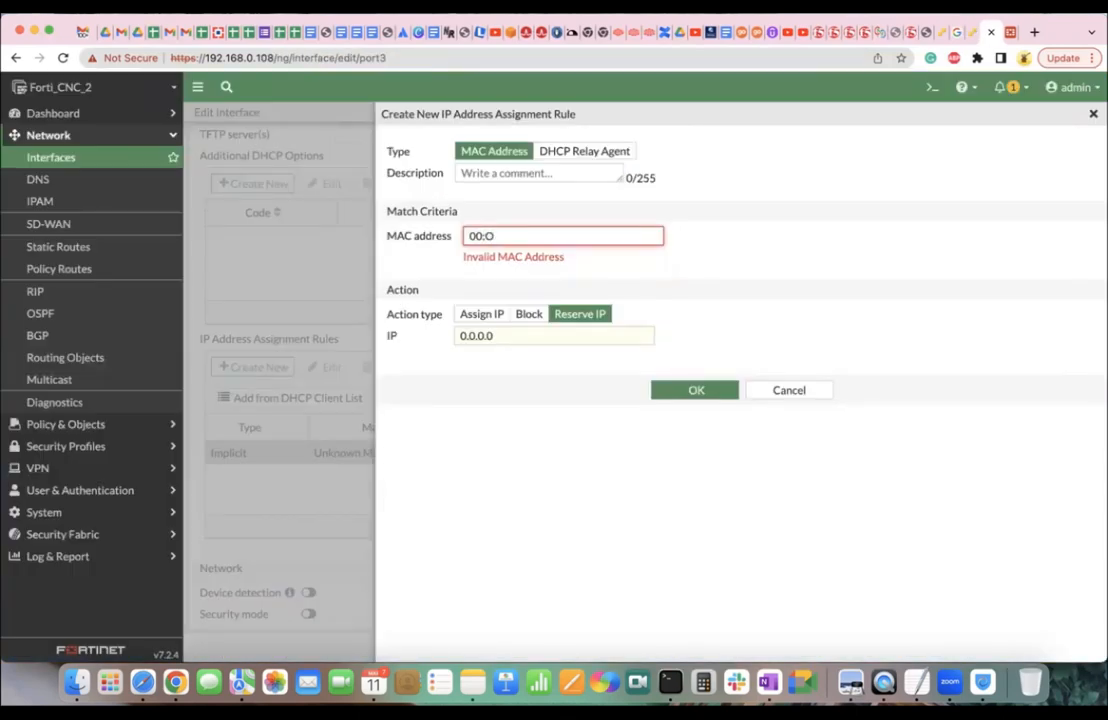
{"action": "key", "text": "ctrl+shift+Tab"}
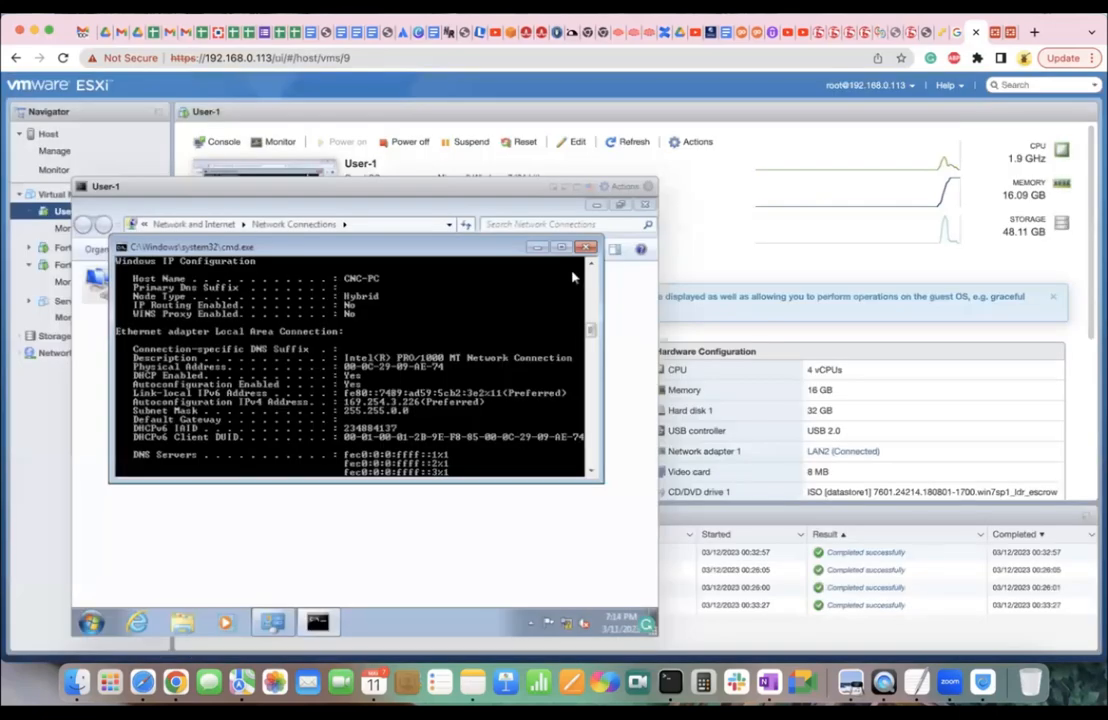
{"action": "key", "text": "ctrl+Tab"}
{"action": "type", "text": "-20"}
{"action": "key", "text": "BackSpace"}
{"action": "key", "text": "BackSpace"}
{"action": "key", "text": "BackSpace"}
{"action": "key", "text": "BackSpace"}
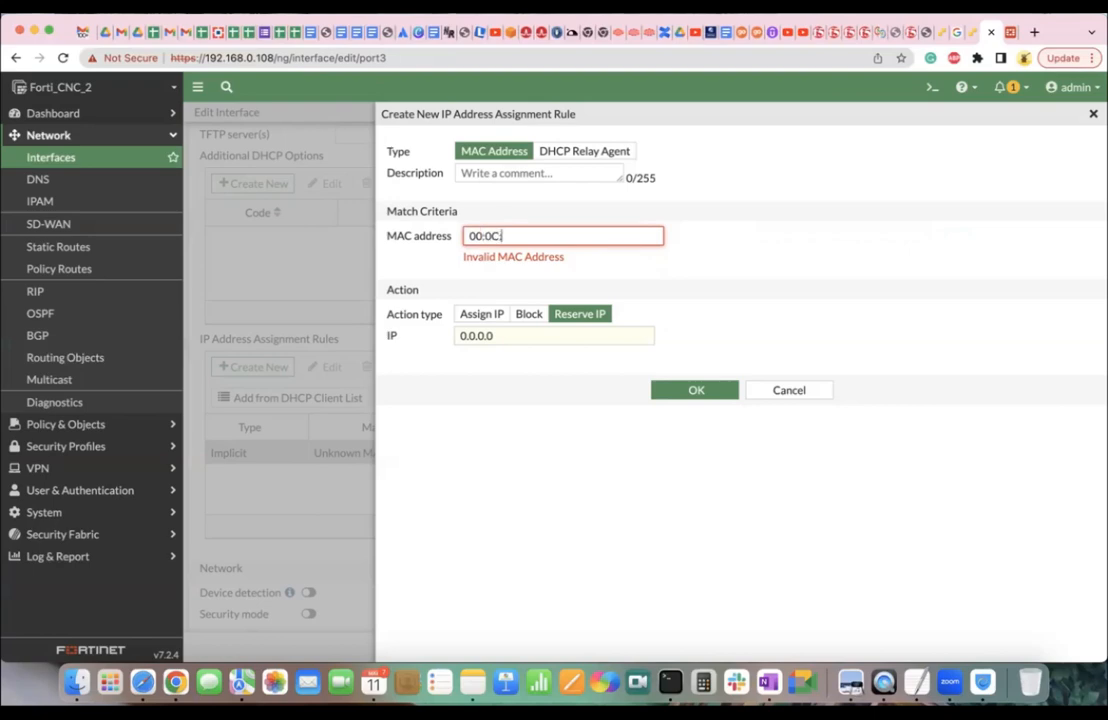
{"action": "key", "text": "ctrl+shift+Tab"}
{"action": "key", "text": "ctrl+Tab"}
{"action": "key", "text": "ctrl+shift+Tab"}
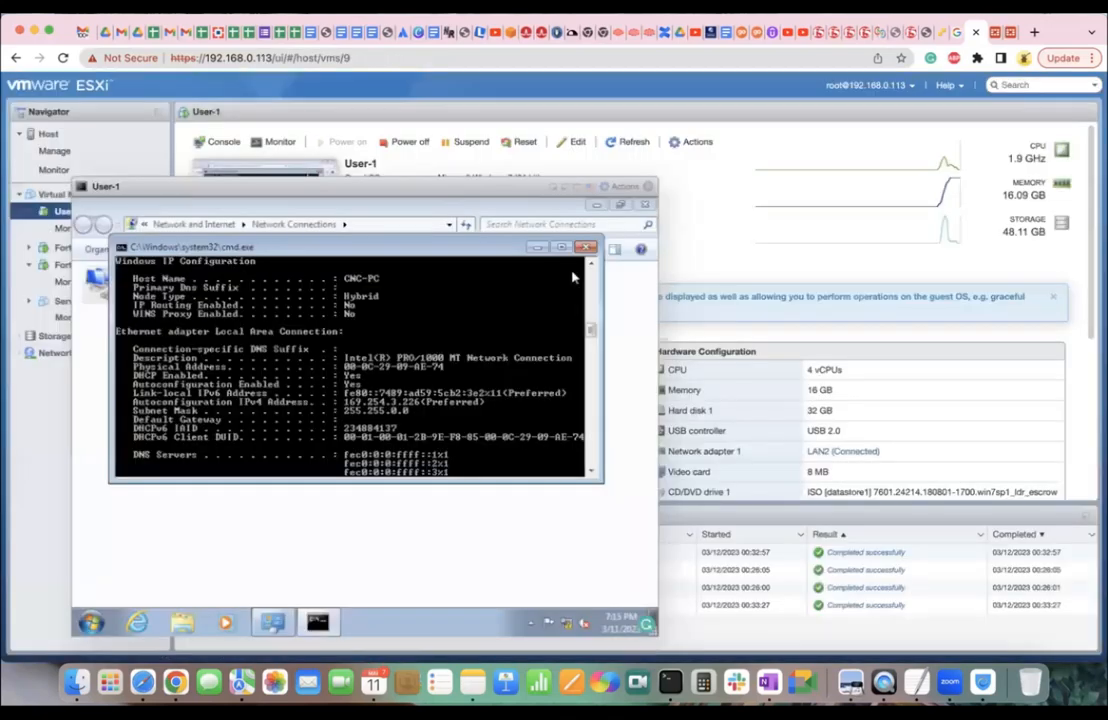
{"action": "key", "text": "ctrl+Tab"}
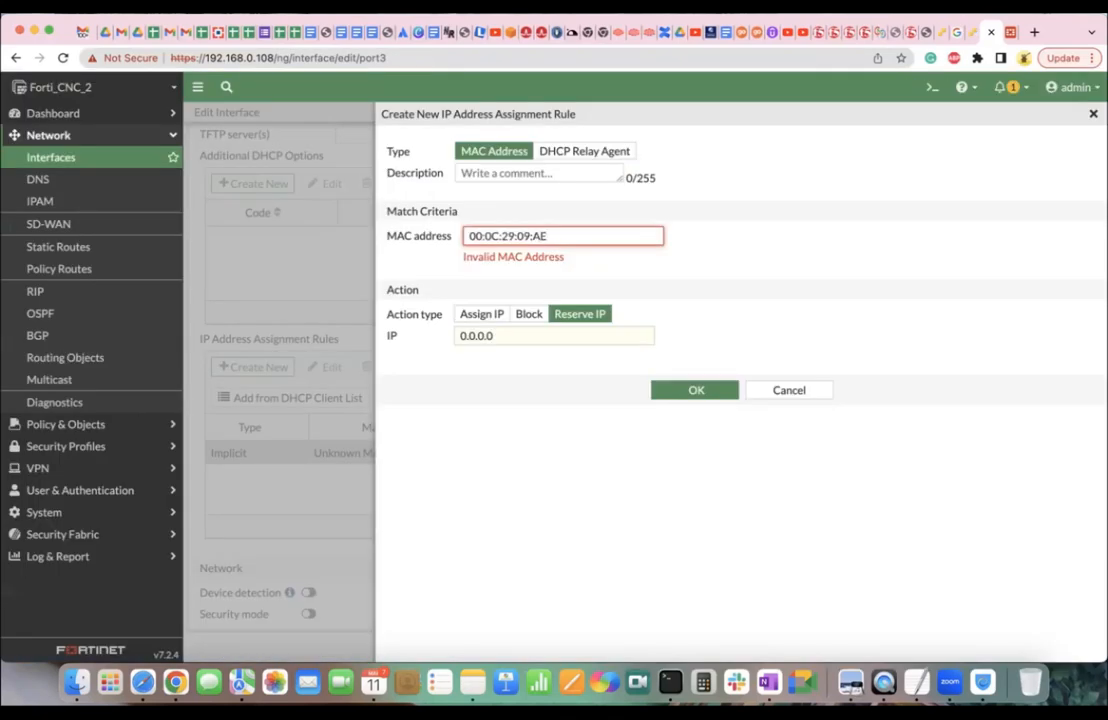
{"action": "type", "text": "AE:74"}
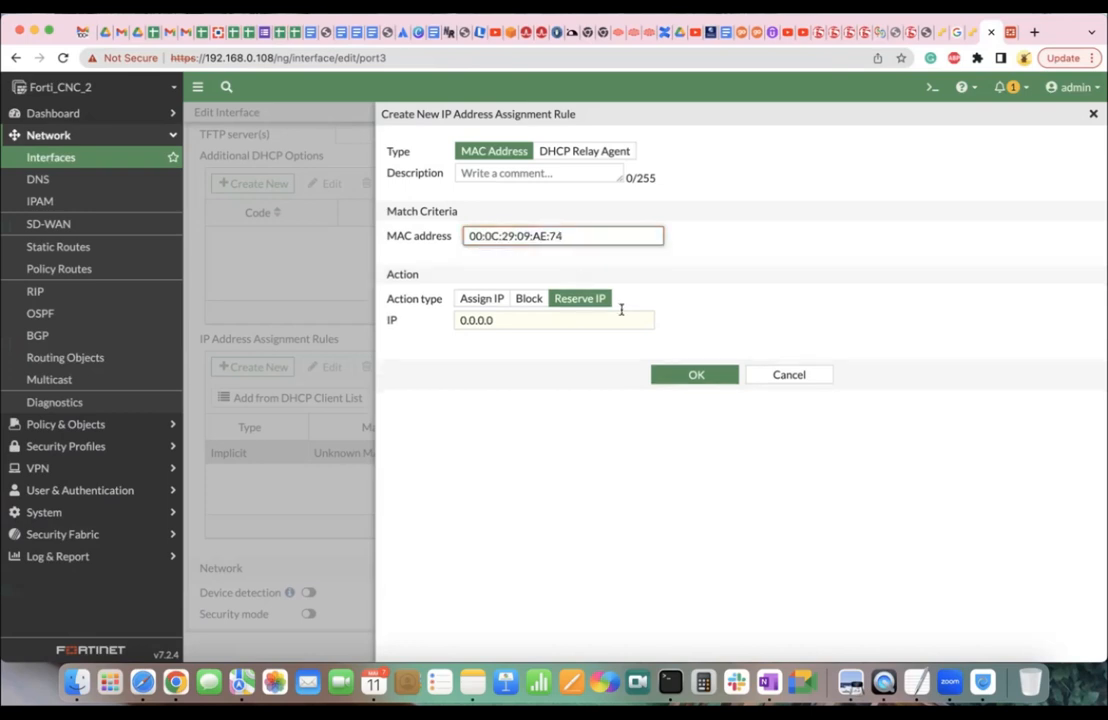
Reserve IP 10.10.10.210 for that MAC, save the rule, and save port3.
{"action": "left_click", "coordinate": [505, 321]}
{"action": "key", "text": "super+a"}
{"action": "type", "text": "10.10.10"}
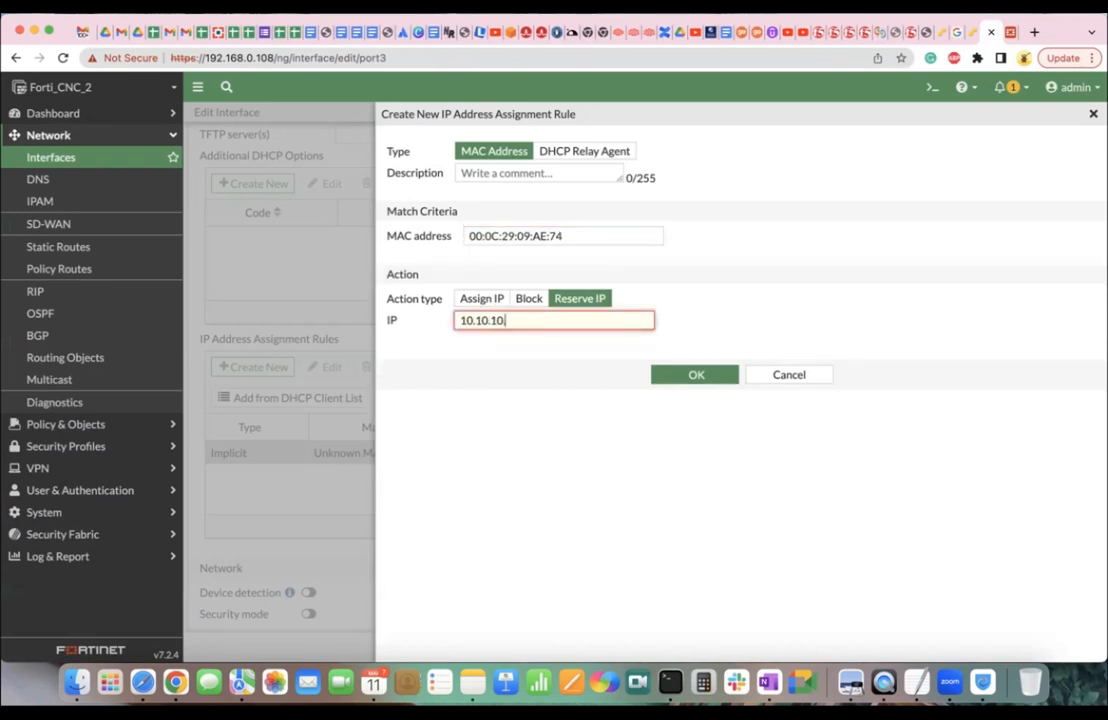
{"action": "type", "text": ".210"}
{"action": "left_click", "coordinate": [697, 376]}
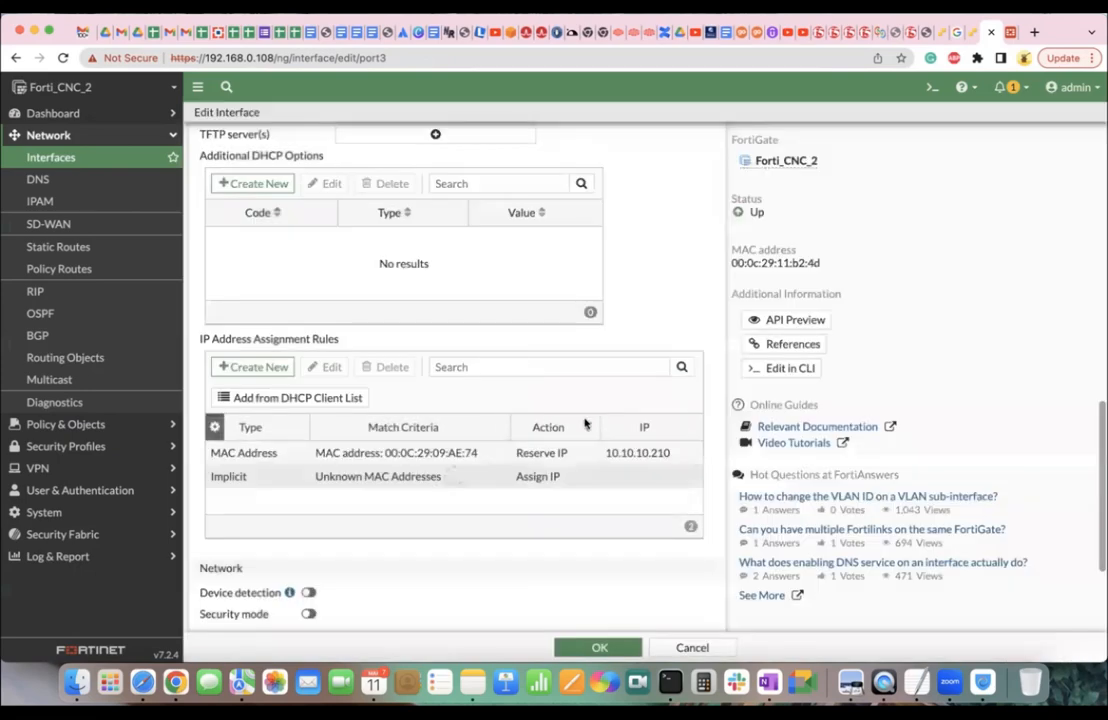
{"action": "left_click", "coordinate": [597, 646]}
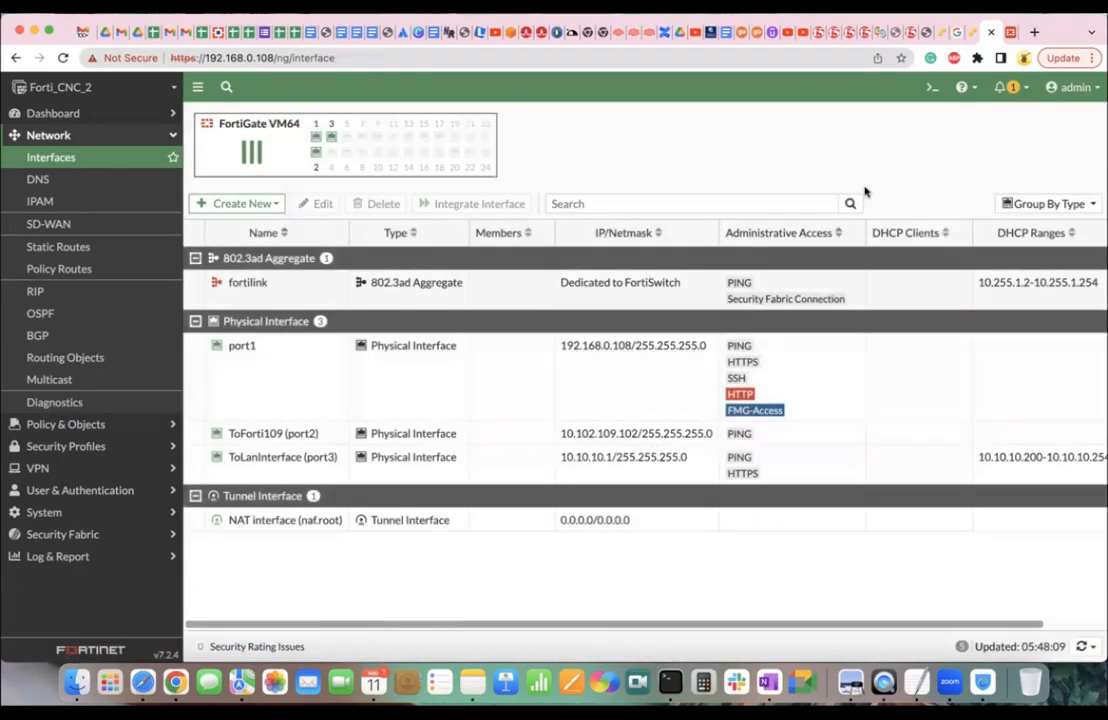
Close the command prompt and disable then re-enable the VM's Local Area Connection.
{"action": "left_click", "coordinate": [970, 36]}
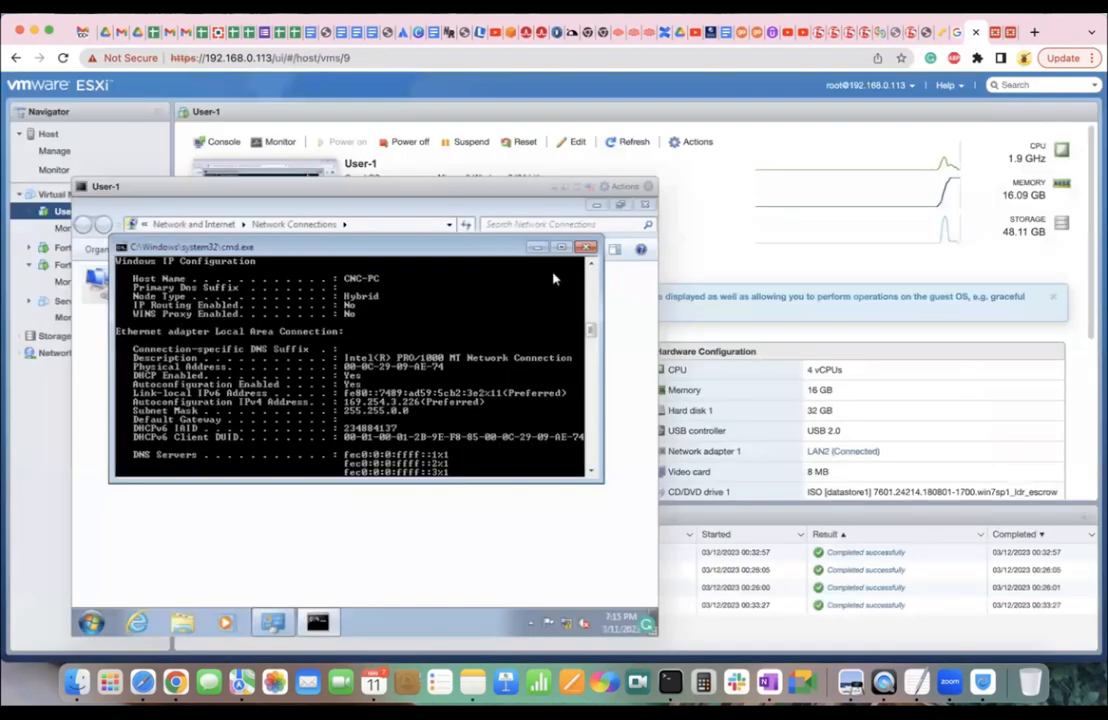
{"action": "left_click", "coordinate": [586, 247]}
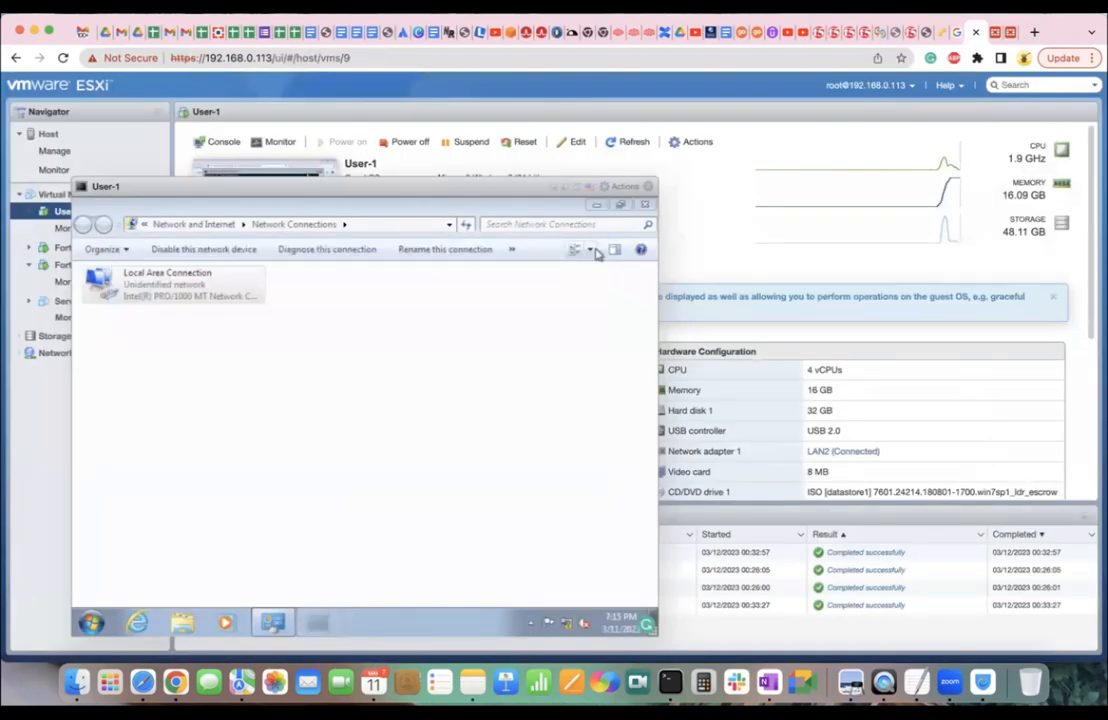
{"action": "right_click", "coordinate": [86, 297]}
{"action": "left_click", "coordinate": [124, 307]}
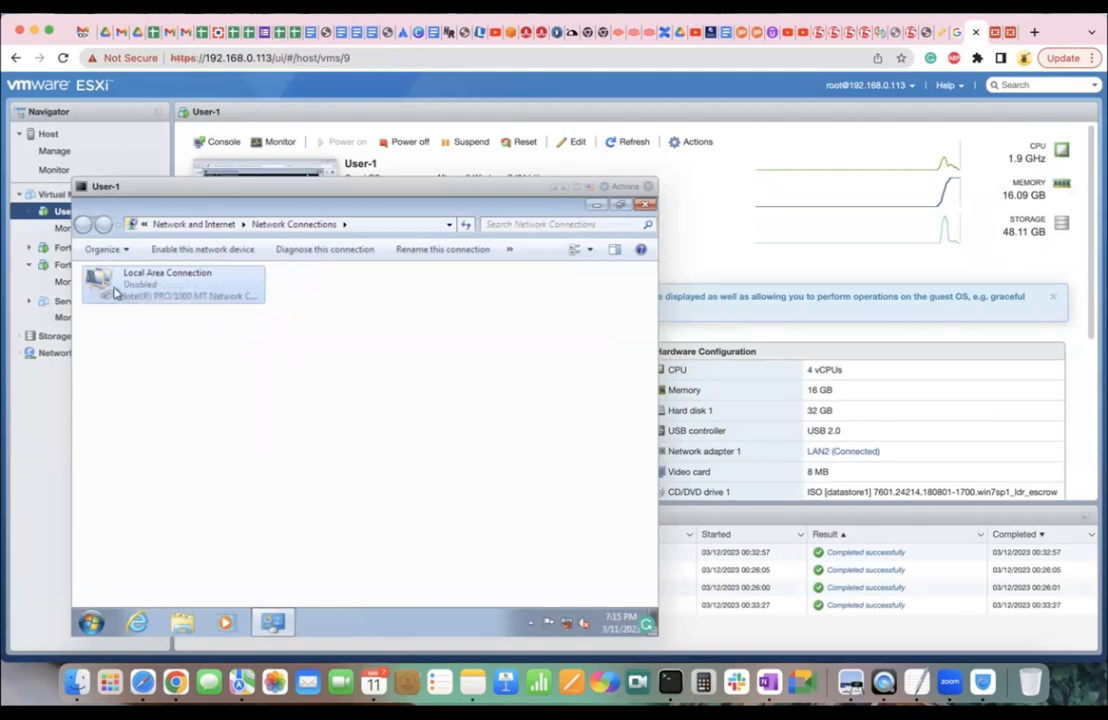
{"action": "double_click", "coordinate": [115, 291]}
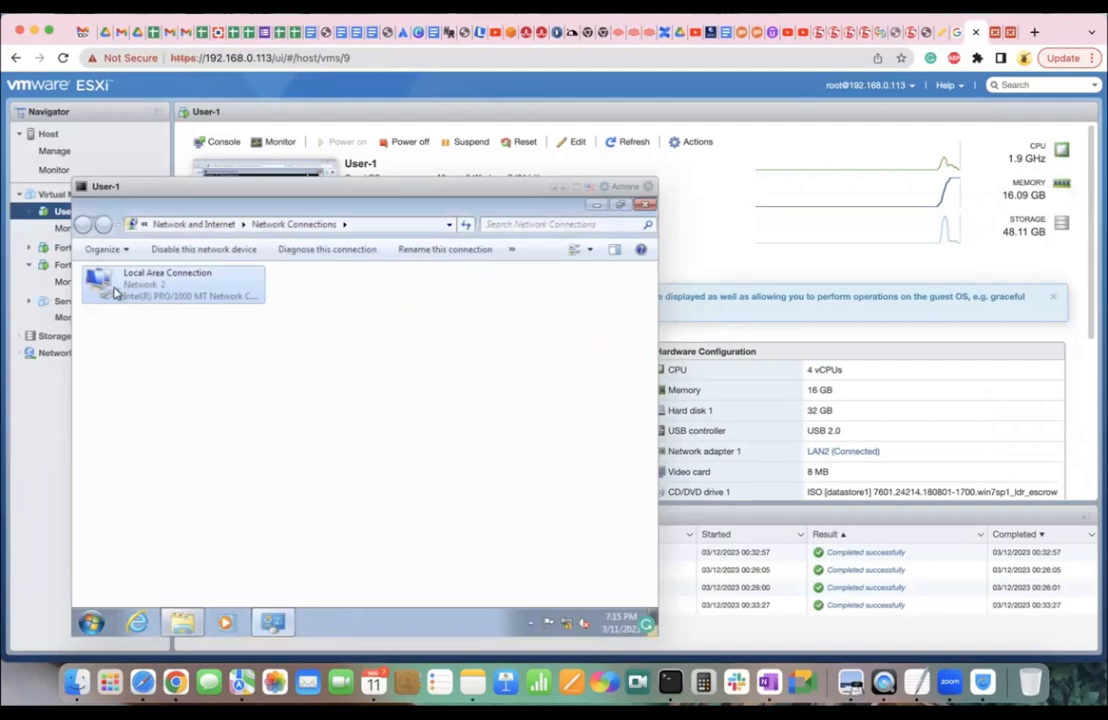
Confirm in the connection details that the VM now holds 10.10.10.210 from 10.10.10.1.
{"action": "double_click", "coordinate": [115, 291]}
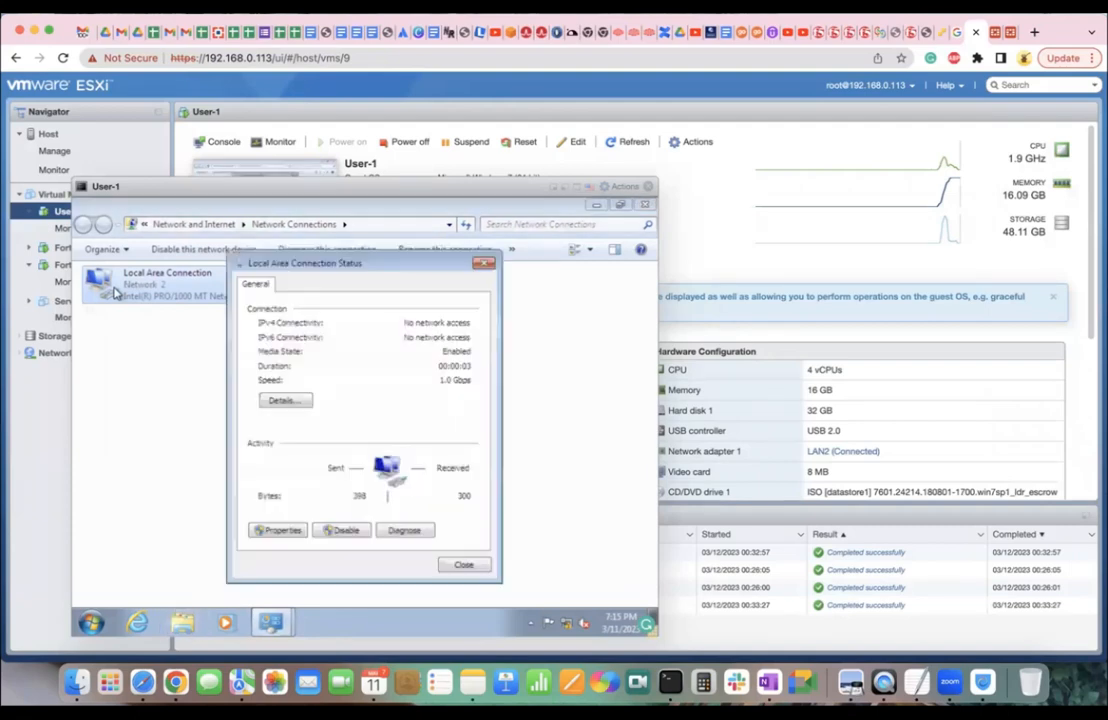
{"action": "left_click", "coordinate": [289, 400]}
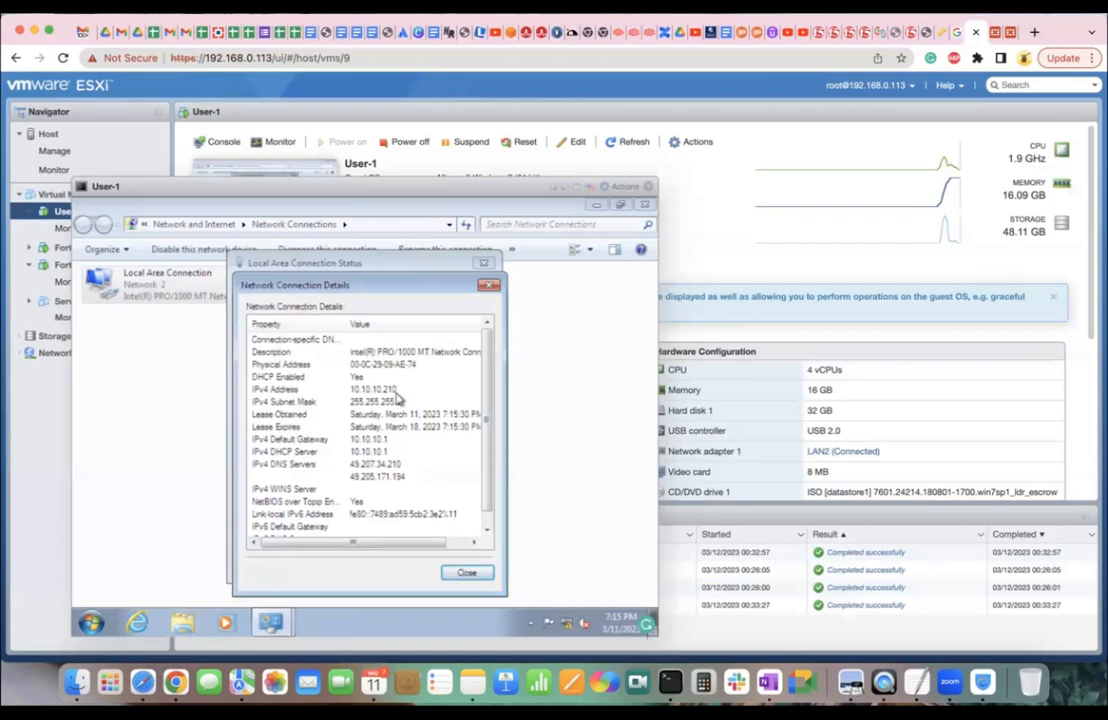
{"action": "left_click", "coordinate": [467, 572]}
{"action": "left_click", "coordinate": [463, 565]}
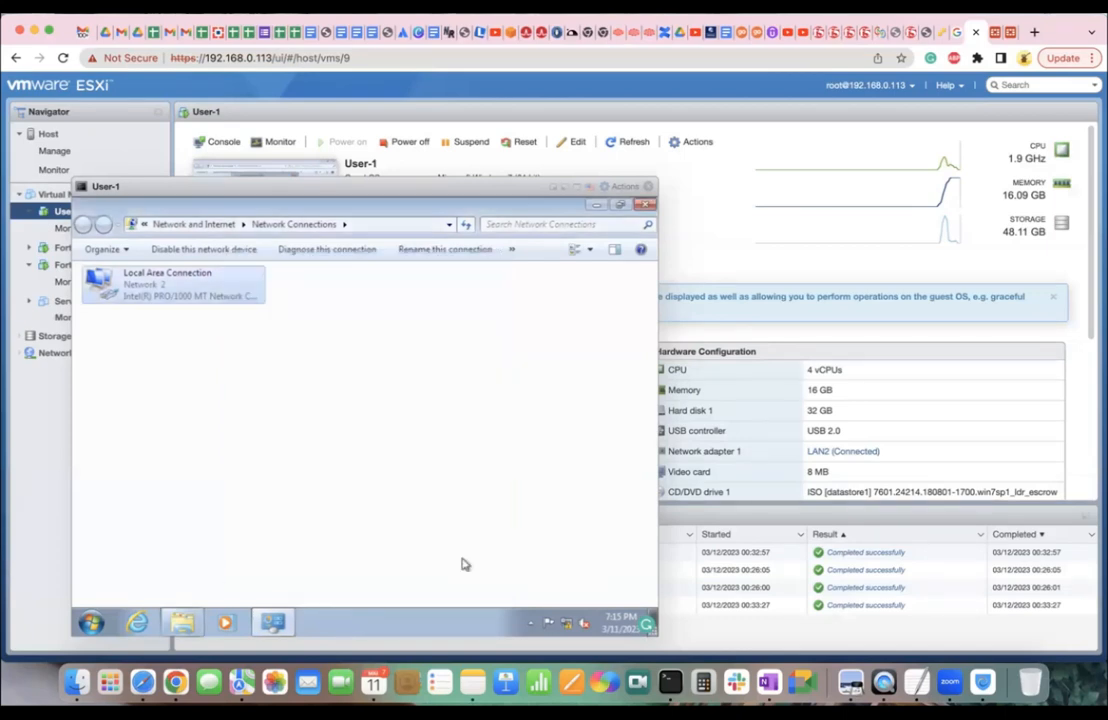
{"action": "left_click", "coordinate": [993, 34]}
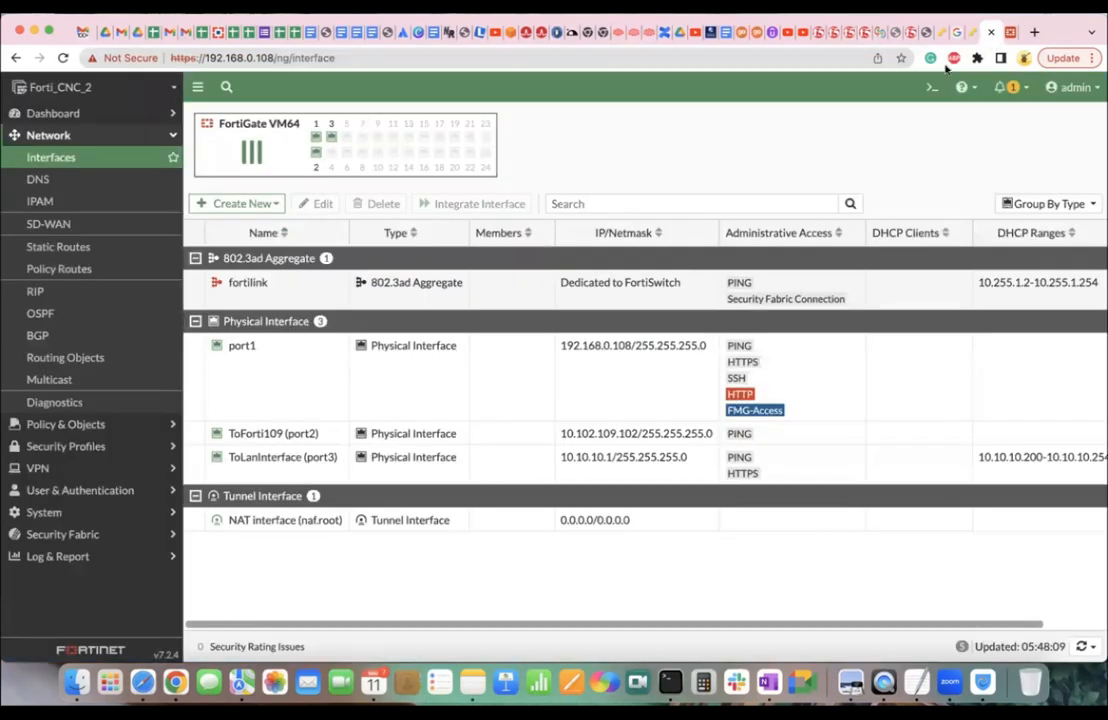
Reopen port3, expand advanced DHCP options, switch mode from Server to Relay, and focus DHCP Server IP.
{"action": "left_click", "coordinate": [310, 462]}
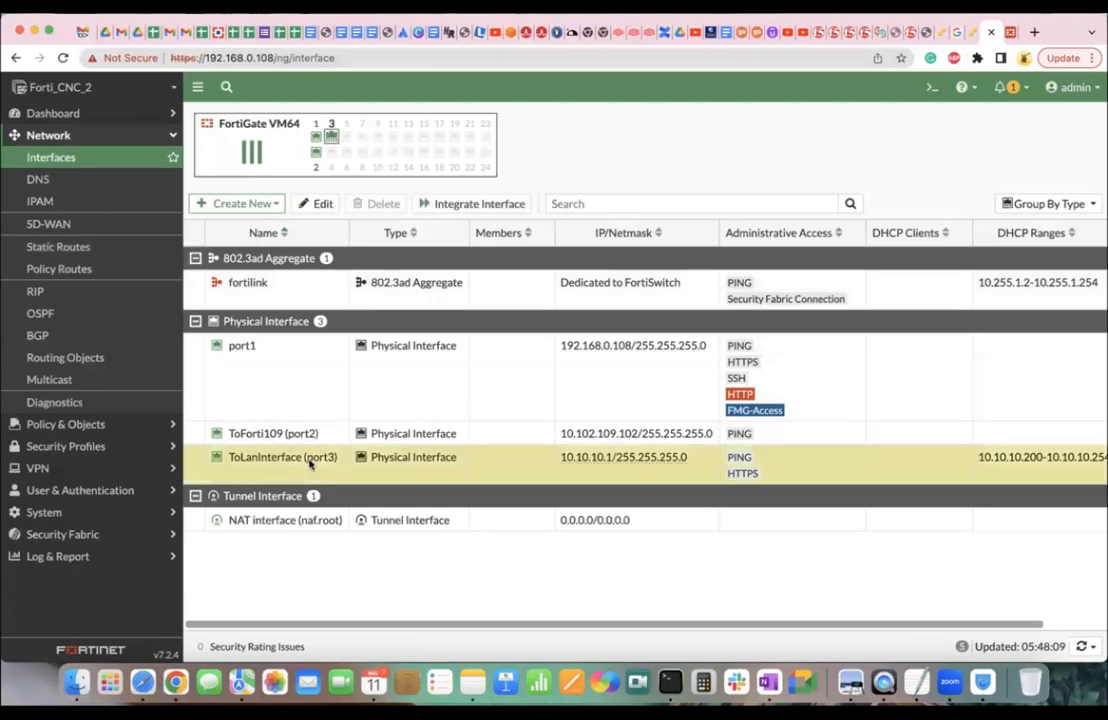
{"action": "double_click", "coordinate": [310, 462]}
{"action": "scroll", "coordinate": [353, 461], "scroll_direction": "down", "scroll_amount": 5}
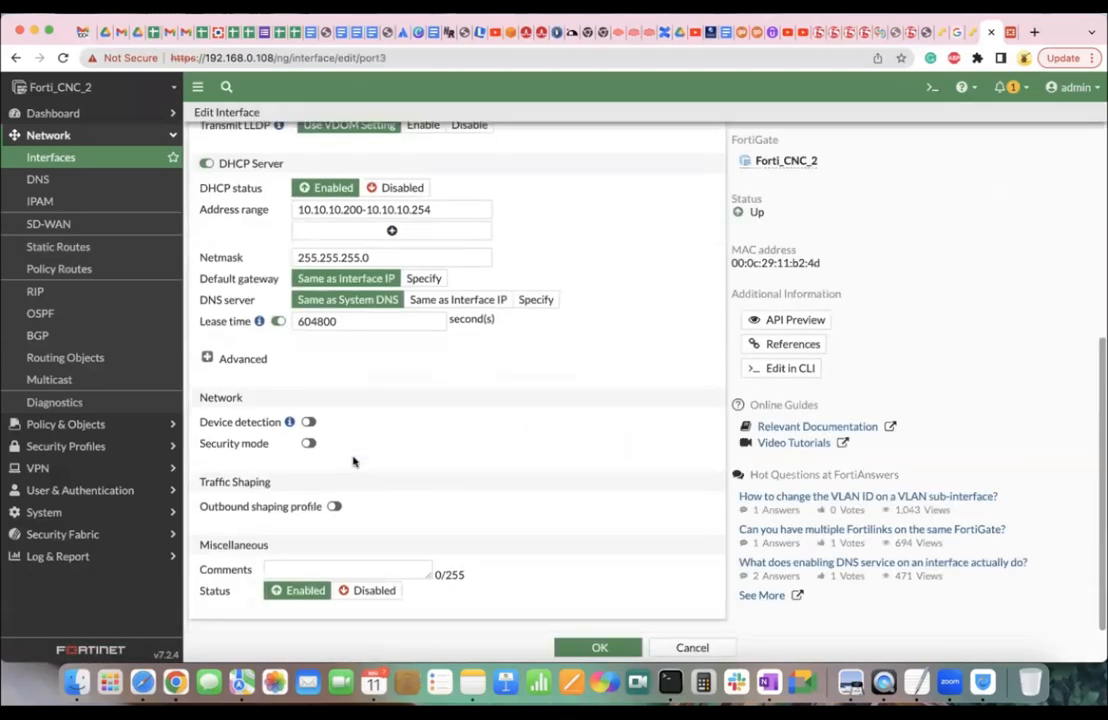
{"action": "left_click", "coordinate": [247, 361]}
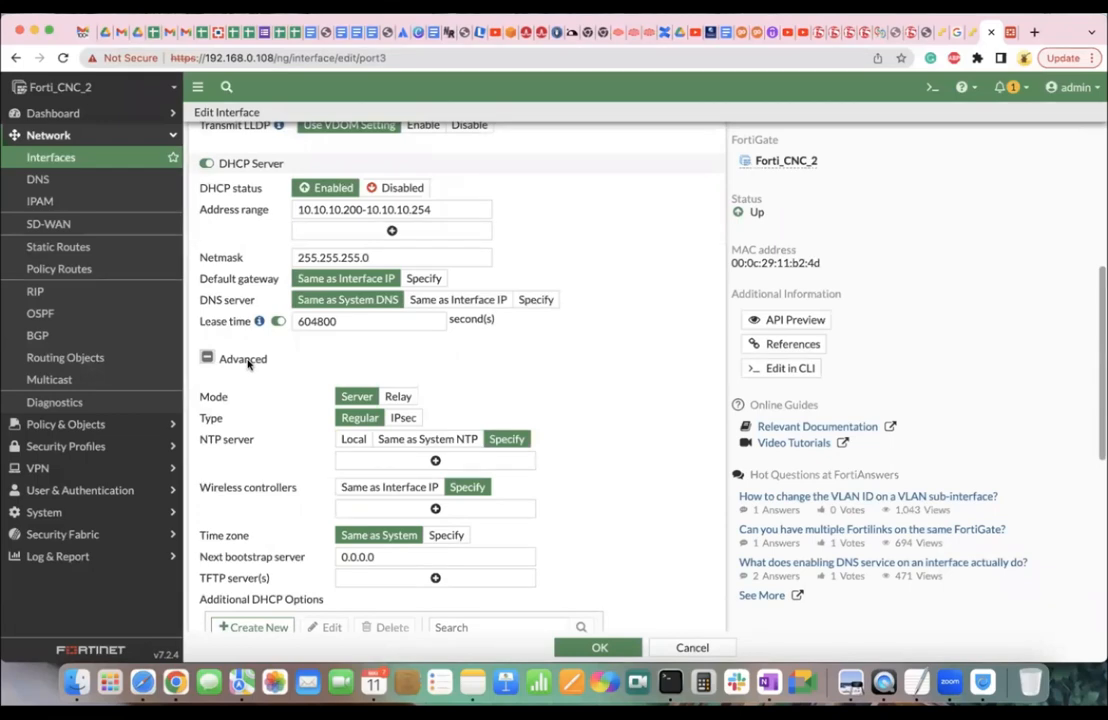
{"action": "scroll", "coordinate": [247, 364], "scroll_direction": "up", "scroll_amount": 2}
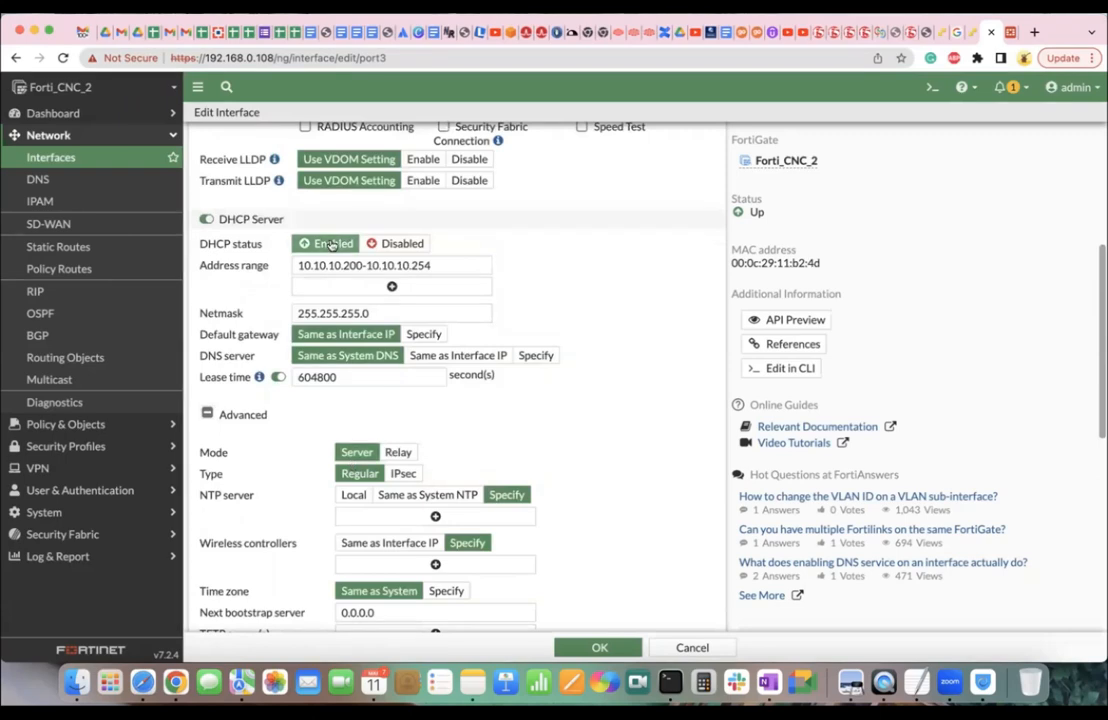
{"action": "left_click", "coordinate": [397, 452]}
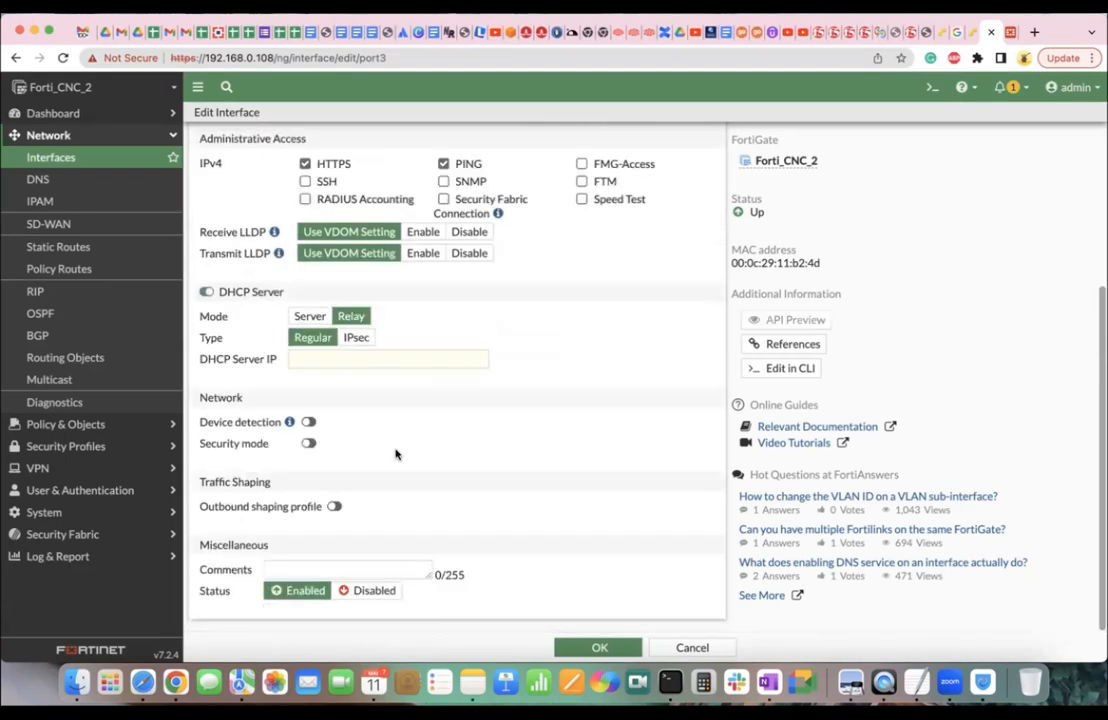
{"action": "scroll", "coordinate": [396, 454], "scroll_direction": "up", "scroll_amount": 3}
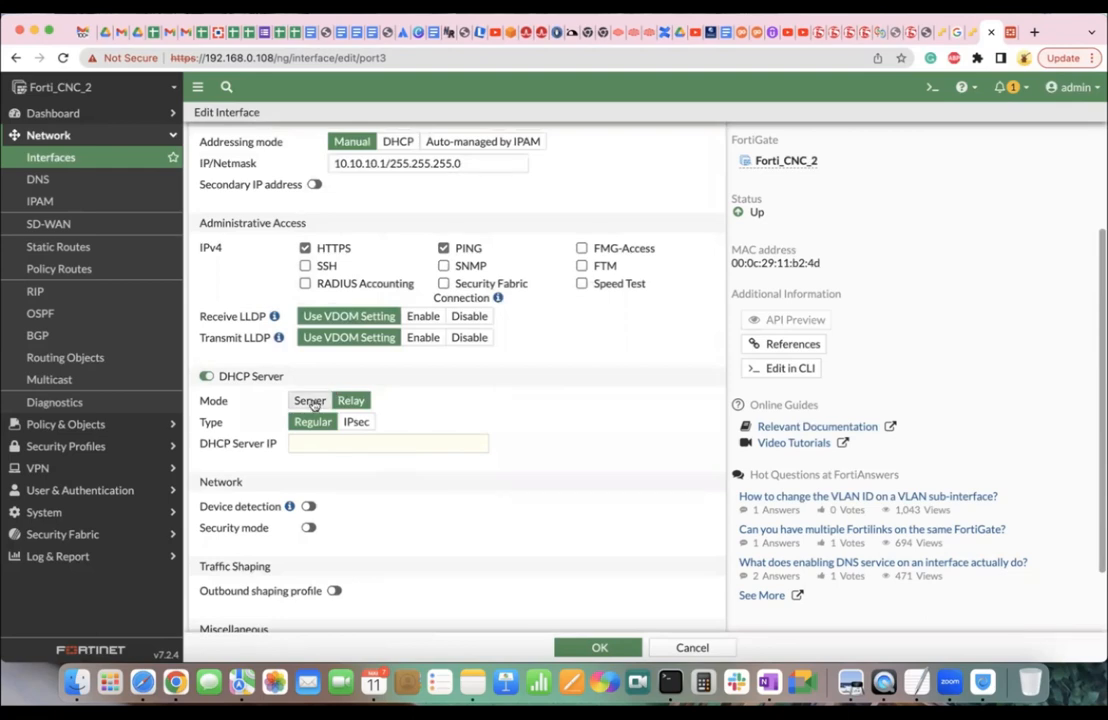
{"action": "left_click", "coordinate": [311, 401]}
{"action": "scroll", "coordinate": [318, 466], "scroll_direction": "down", "scroll_amount": 3}
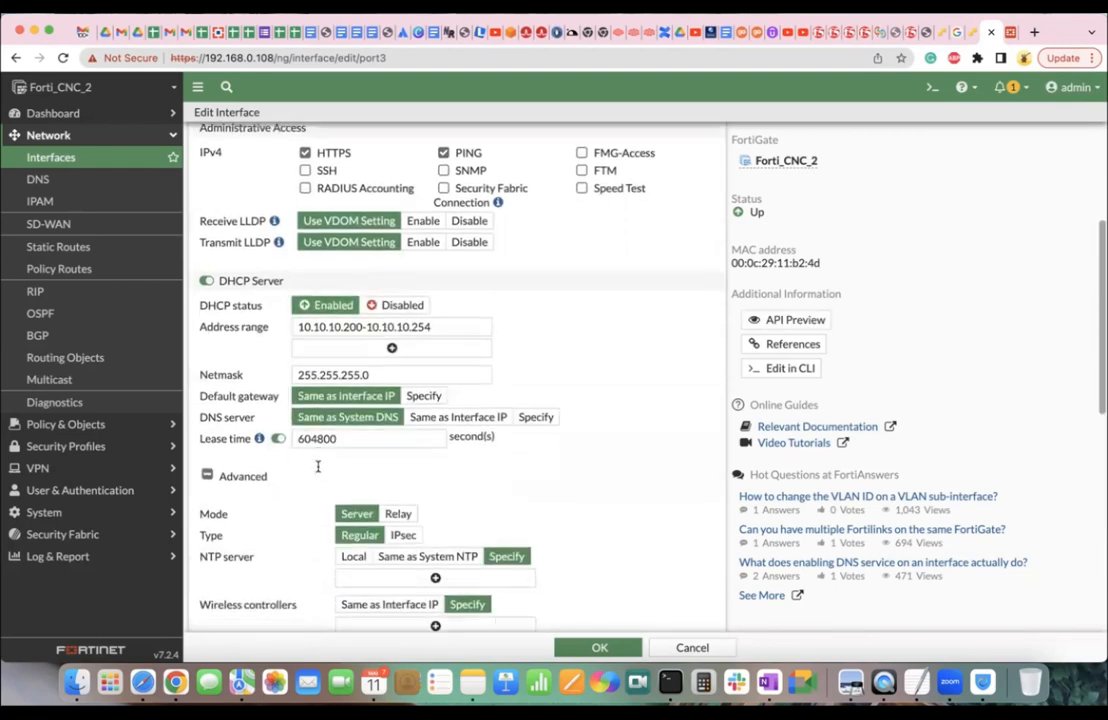
{"action": "left_click", "coordinate": [398, 514]}
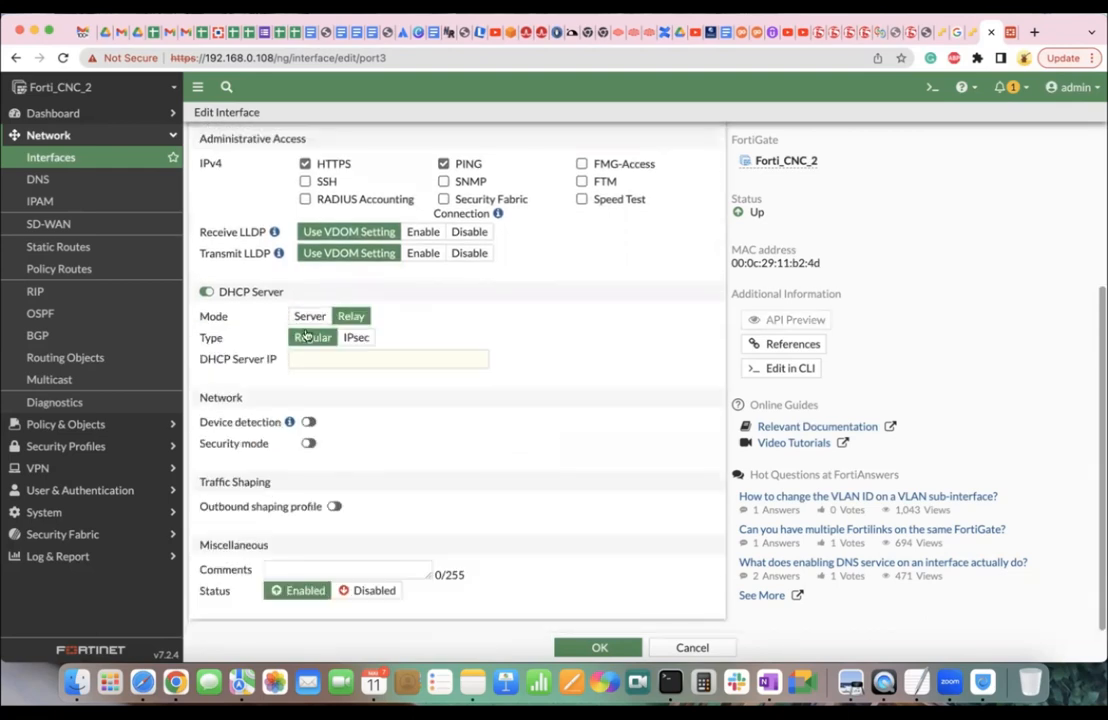
{"action": "left_click", "coordinate": [331, 361]}
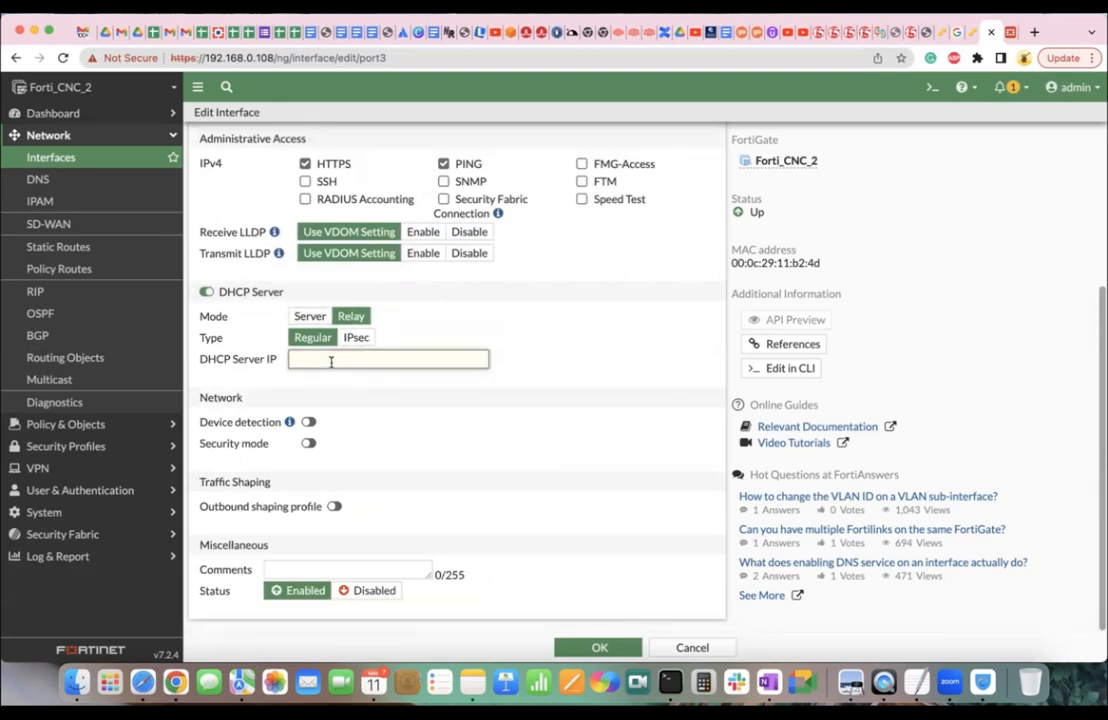
{"action": "key", "text": "ctrl+Right"}
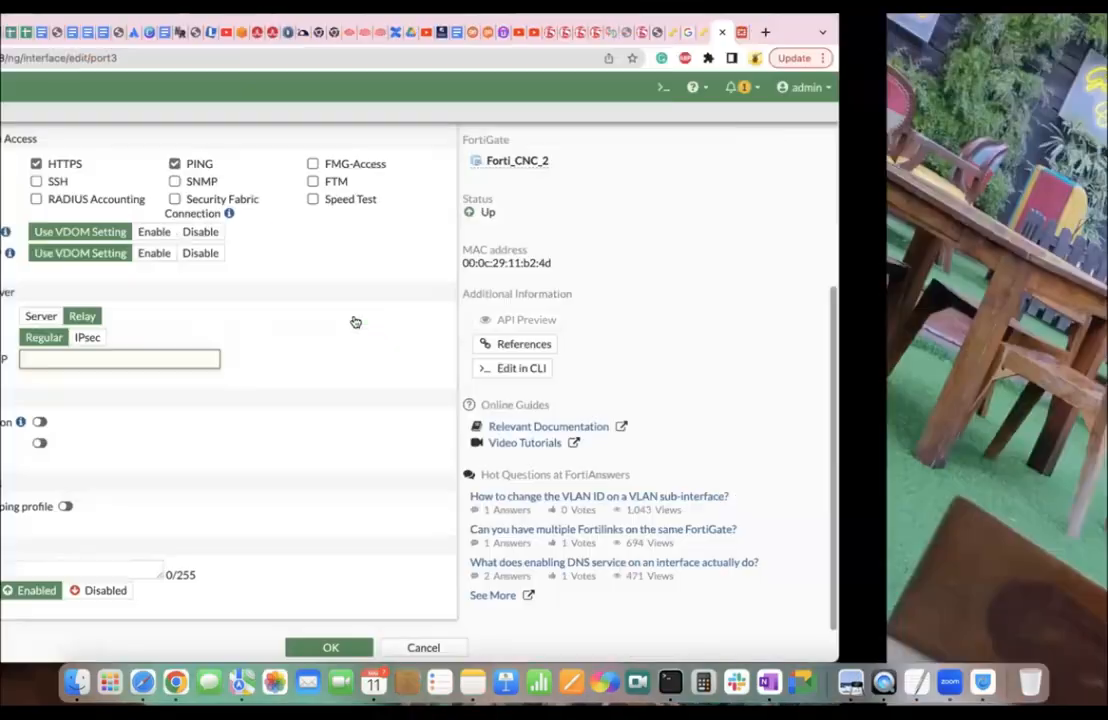
Scroll to a blank area of the OneNote page and select the thin blue pen from the Draw tab.
{"action": "key", "text": "ctrl+Right"}
{"action": "scroll", "coordinate": [398, 431], "scroll_direction": "down", "scroll_amount": 5}
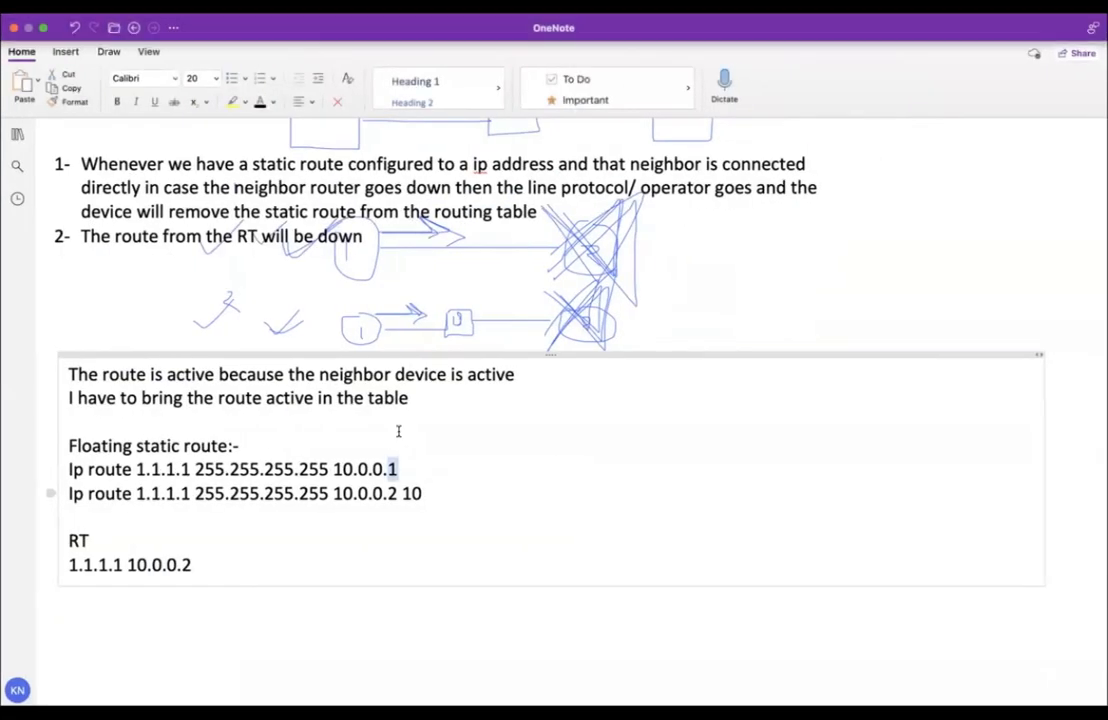
{"action": "left_click", "coordinate": [237, 460]}
{"action": "scroll", "coordinate": [238, 462], "scroll_direction": "down", "scroll_amount": 2}
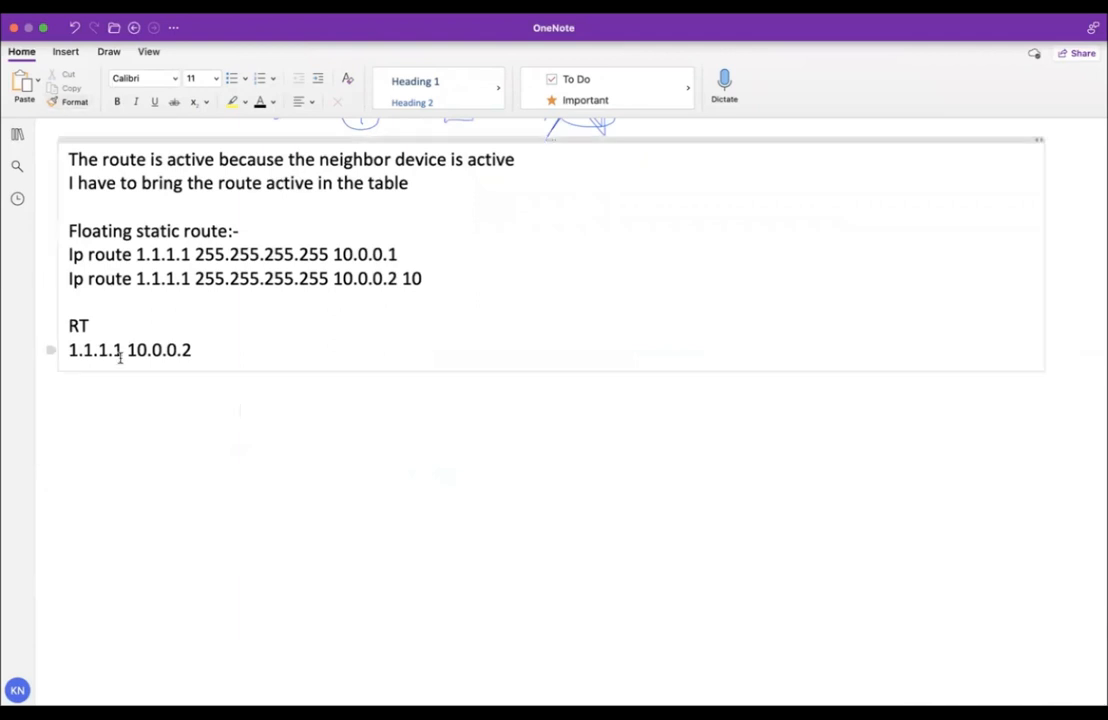
{"action": "left_click", "coordinate": [58, 52]}
{"action": "left_click", "coordinate": [110, 51]}
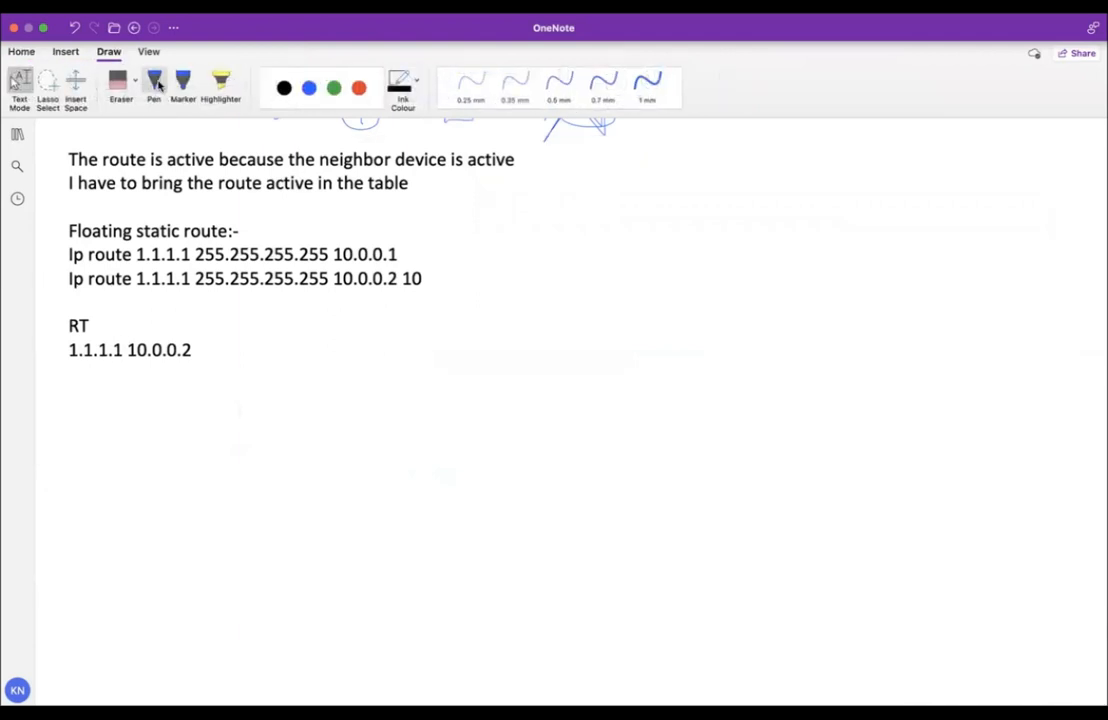
{"action": "left_click", "coordinate": [155, 85]}
Draw the boxes and connecting links, including a line from the top box to a tall right-hand box.
{"action": "scroll", "coordinate": [173, 643], "scroll_direction": "down", "scroll_amount": 4}
{"action": "scroll", "coordinate": [142, 658], "scroll_direction": "down", "scroll_amount": 3}
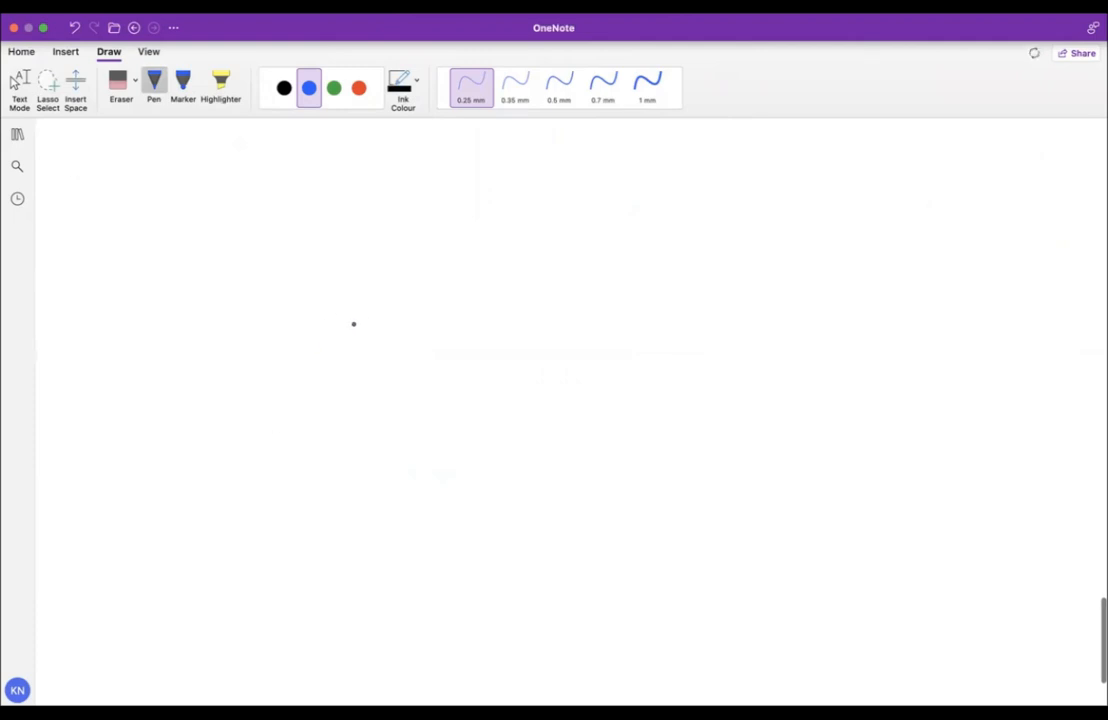
{"action": "mouse_move", "coordinate": [353, 326]}
{"action": "left_mouse_down"}
{"action": "mouse_move", "coordinate": [353, 358]}
{"action": "mouse_move", "coordinate": [453, 361]}
{"action": "mouse_move", "coordinate": [458, 322]}
{"action": "mouse_move", "coordinate": [353, 323]}
{"action": "left_mouse_up"}
{"action": "mouse_move", "coordinate": [397, 366]}
{"action": "left_mouse_down"}
{"action": "mouse_move", "coordinate": [393, 448]}
{"action": "mouse_move", "coordinate": [376, 490]}
{"action": "mouse_move", "coordinate": [460, 455]}
{"action": "mouse_move", "coordinate": [340, 451]}
{"action": "left_mouse_up"}
{"action": "left_click_drag", "start_coordinate": [350, 494], "coordinate": [224, 545]}
{"action": "left_click_drag", "start_coordinate": [384, 490], "coordinate": [376, 597]}
{"action": "left_click_drag", "start_coordinate": [429, 497], "coordinate": [428, 516]}
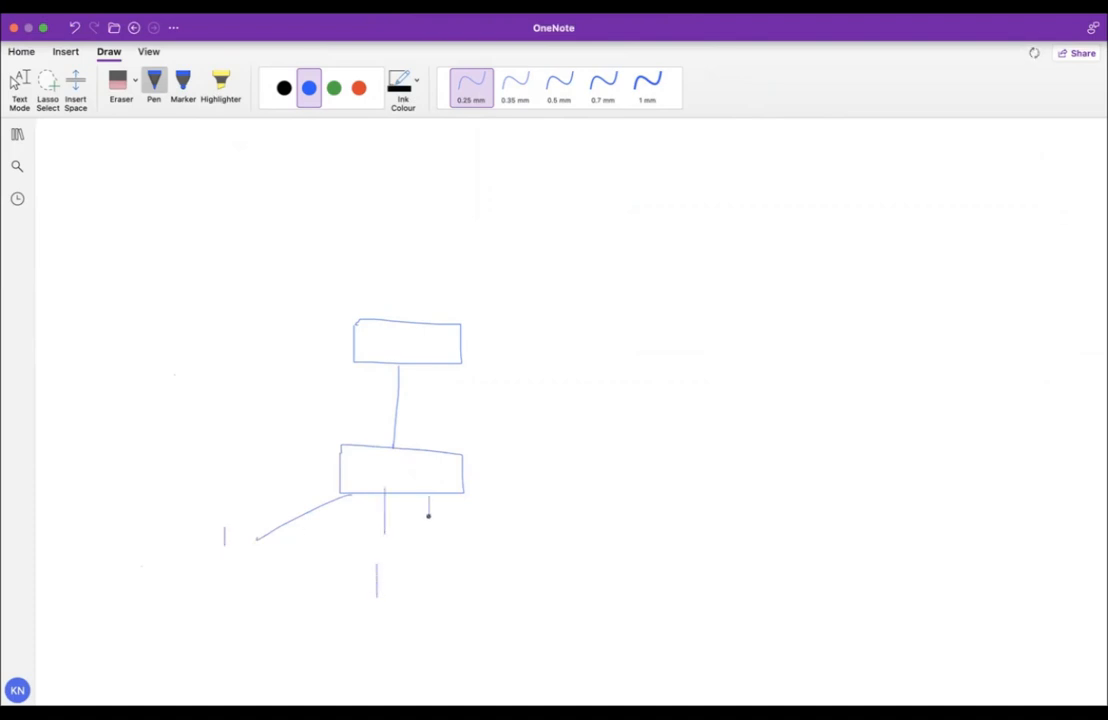
{"action": "left_click_drag", "start_coordinate": [431, 573], "coordinate": [432, 584]}
{"action": "mouse_move", "coordinate": [461, 349]}
{"action": "left_mouse_down"}
{"action": "mouse_move", "coordinate": [705, 339]}
{"action": "mouse_move", "coordinate": [700, 378]}
{"action": "mouse_move", "coordinate": [758, 330]}
{"action": "mouse_move", "coordinate": [697, 275]}
{"action": "mouse_move", "coordinate": [695, 299]}
{"action": "left_mouse_up"}
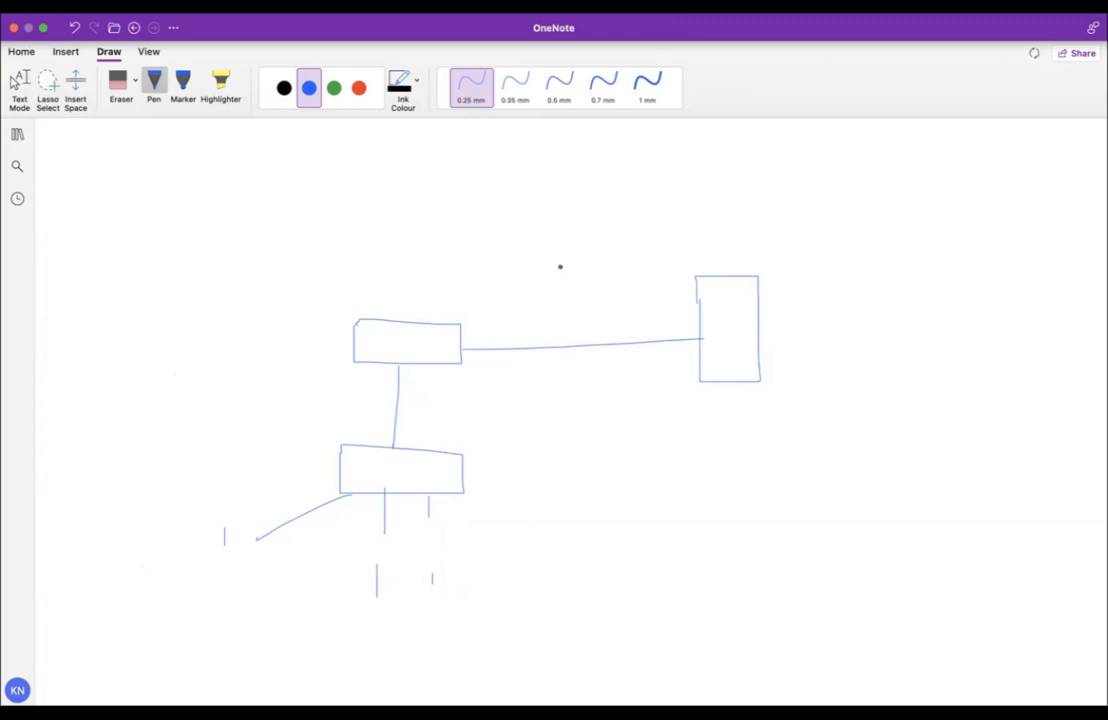
Label the right-hand box 'DHCP Server' with '10.0.0.1' on a second line.
{"action": "left_click", "coordinate": [22, 80]}
{"action": "left_click", "coordinate": [693, 388]}
{"action": "type", "text": "DHCP Server"}
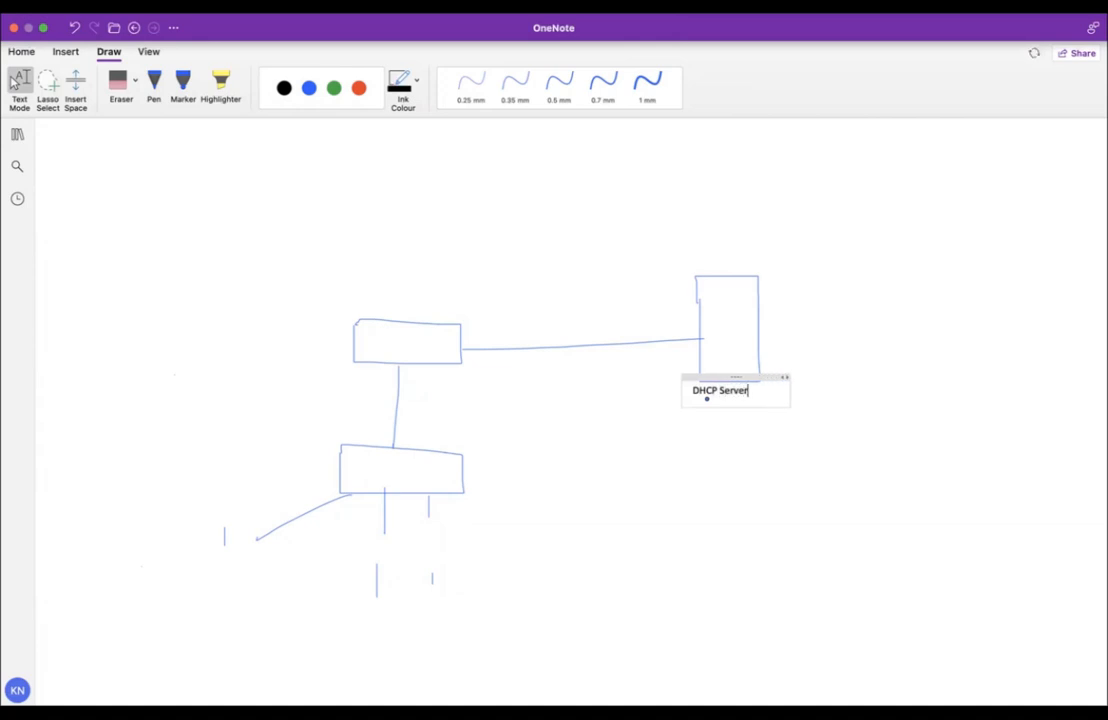
{"action": "key", "text": "Return"}
{"action": "type", "text": "10.0.0.1"}
{"action": "left_click", "coordinate": [505, 413]}
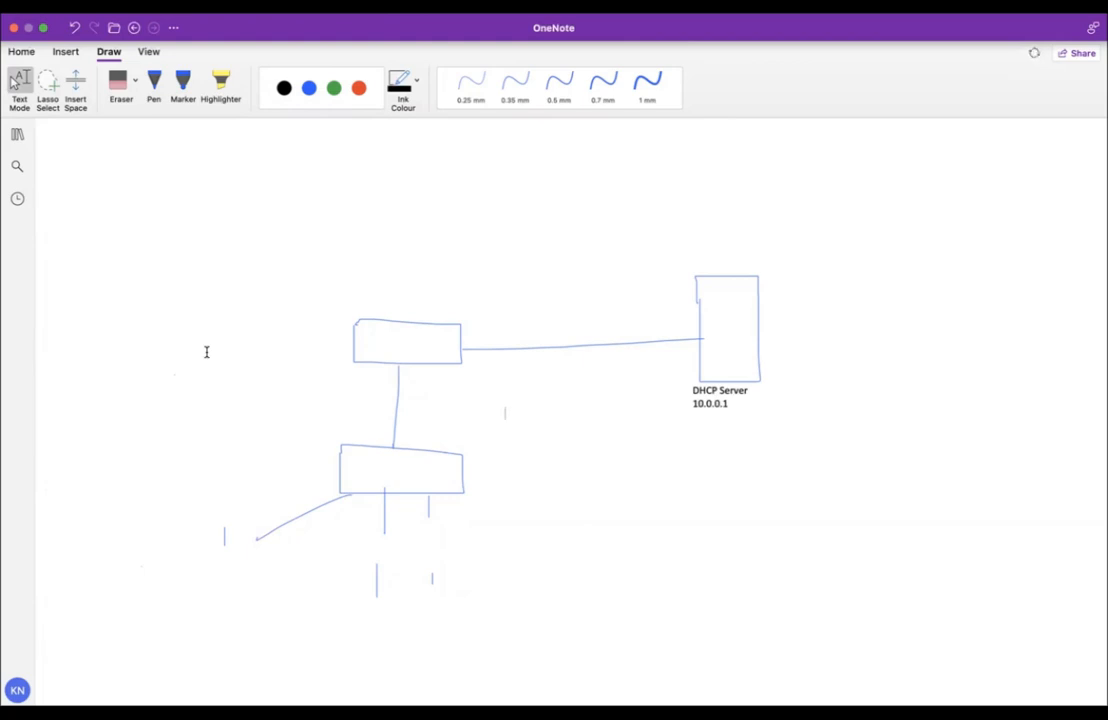
With the blue pen, draw two arcs from the lower-left devices up to the top box and a tick inside it.
{"action": "left_click", "coordinate": [153, 85]}
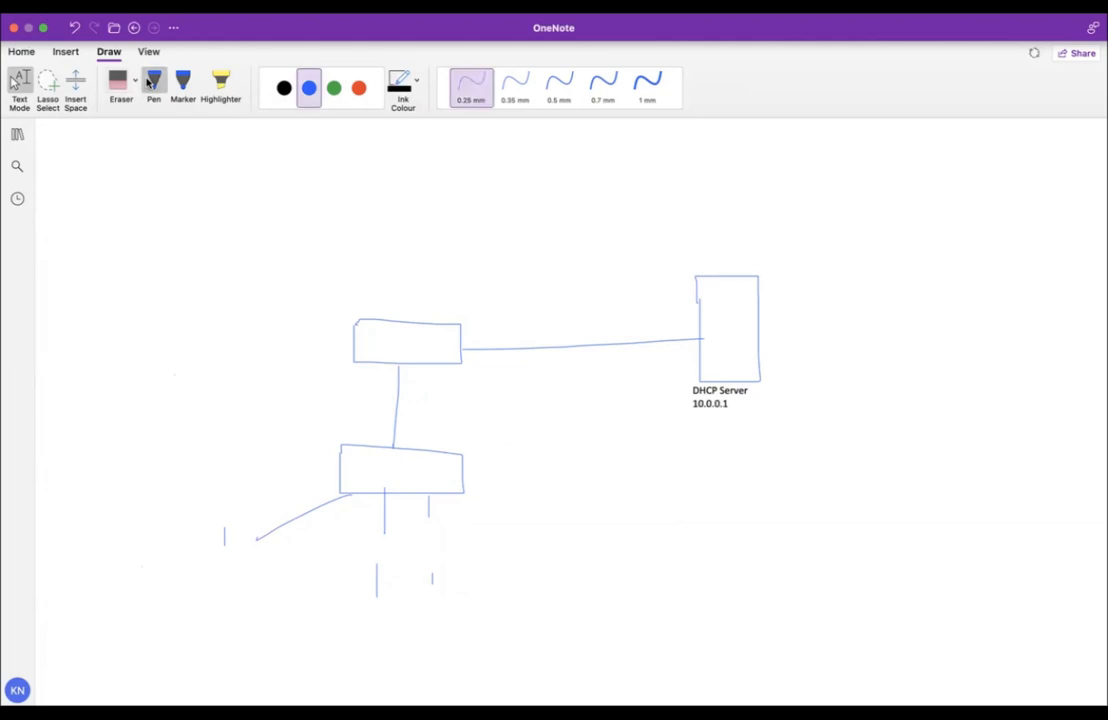
{"action": "mouse_move", "coordinate": [198, 513]}
{"action": "left_mouse_down"}
{"action": "mouse_move", "coordinate": [383, 359]}
{"action": "mouse_move", "coordinate": [485, 408]}
{"action": "mouse_move", "coordinate": [585, 541]}
{"action": "mouse_move", "coordinate": [597, 583]}
{"action": "left_mouse_up"}
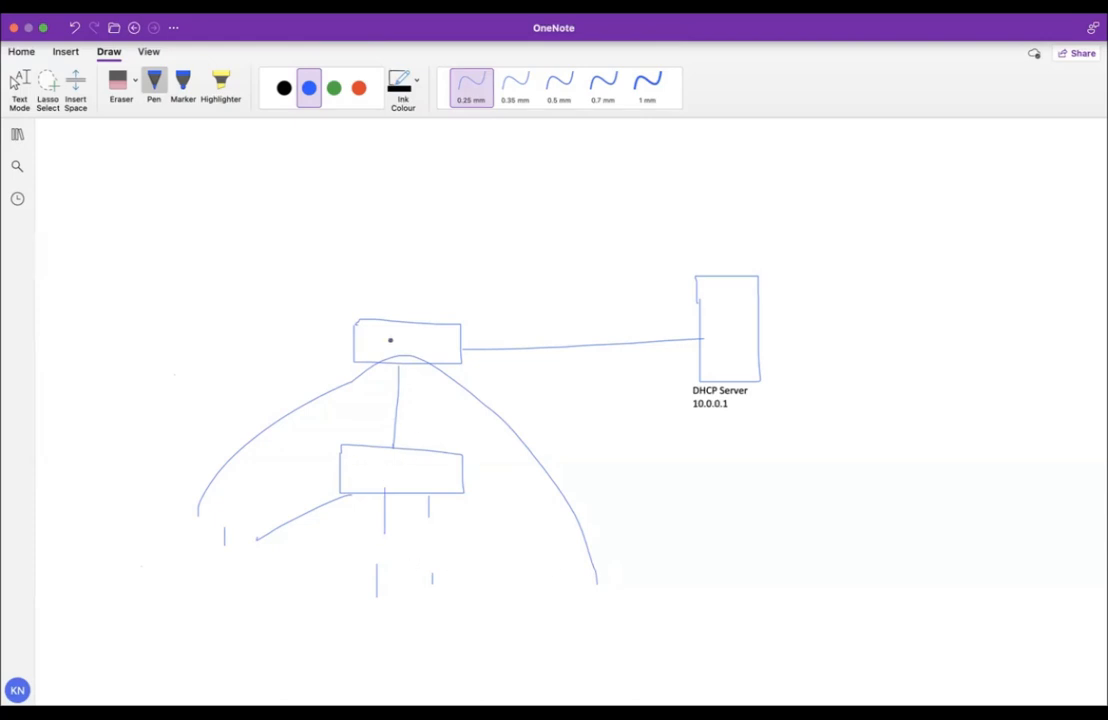
{"action": "left_click_drag", "start_coordinate": [387, 335], "coordinate": [396, 325]}
{"action": "mouse_move", "coordinate": [238, 531]}
{"action": "left_mouse_down"}
{"action": "mouse_move", "coordinate": [391, 397]}
{"action": "mouse_move", "coordinate": [398, 376]}
{"action": "mouse_move", "coordinate": [366, 445]}
{"action": "mouse_move", "coordinate": [188, 578]}
{"action": "mouse_move", "coordinate": [228, 556]}
{"action": "left_mouse_up"}
{"action": "mouse_move", "coordinate": [195, 507]}
{"action": "left_mouse_down"}
{"action": "mouse_move", "coordinate": [287, 408]}
{"action": "mouse_move", "coordinate": [369, 369]}
{"action": "mouse_move", "coordinate": [445, 375]}
{"action": "mouse_move", "coordinate": [537, 472]}
{"action": "mouse_move", "coordinate": [573, 580]}
{"action": "left_mouse_up"}
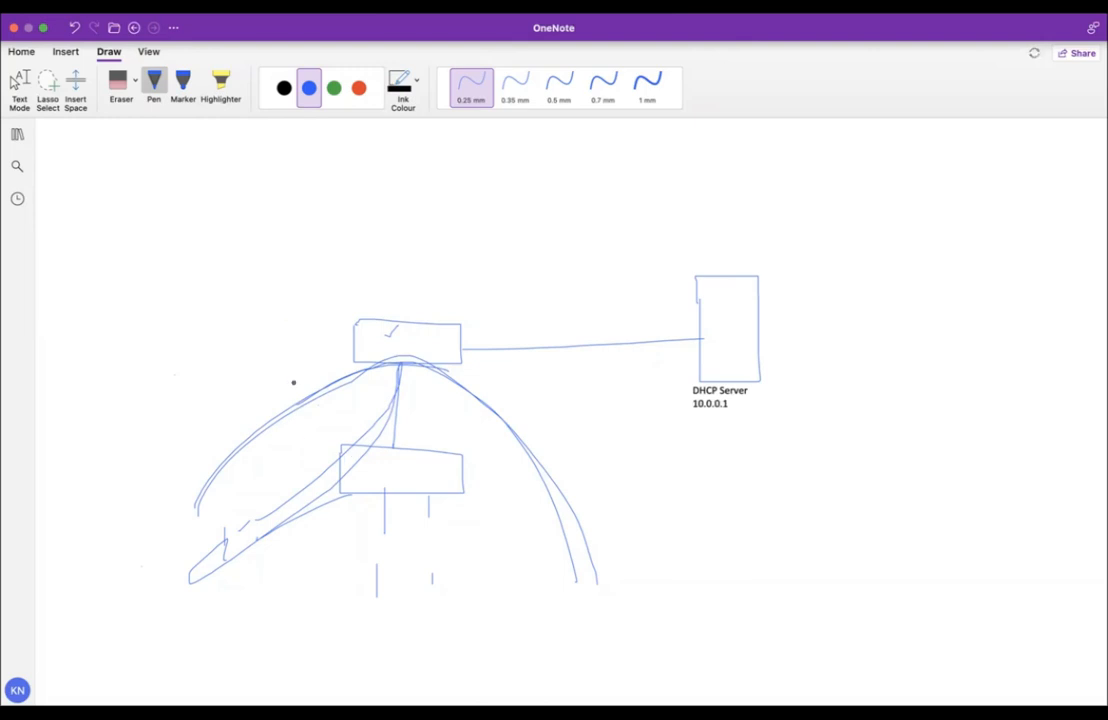
Add a small left box, an arrow stroke toward the top box, a loop at the link end, and underline and box 10.0.0.1.
{"action": "mouse_move", "coordinate": [168, 552]}
{"action": "left_mouse_down"}
{"action": "mouse_move", "coordinate": [176, 539]}
{"action": "mouse_move", "coordinate": [170, 570]}
{"action": "mouse_move", "coordinate": [210, 554]}
{"action": "mouse_move", "coordinate": [292, 492]}
{"action": "mouse_move", "coordinate": [371, 420]}
{"action": "mouse_move", "coordinate": [388, 378]}
{"action": "left_mouse_up"}
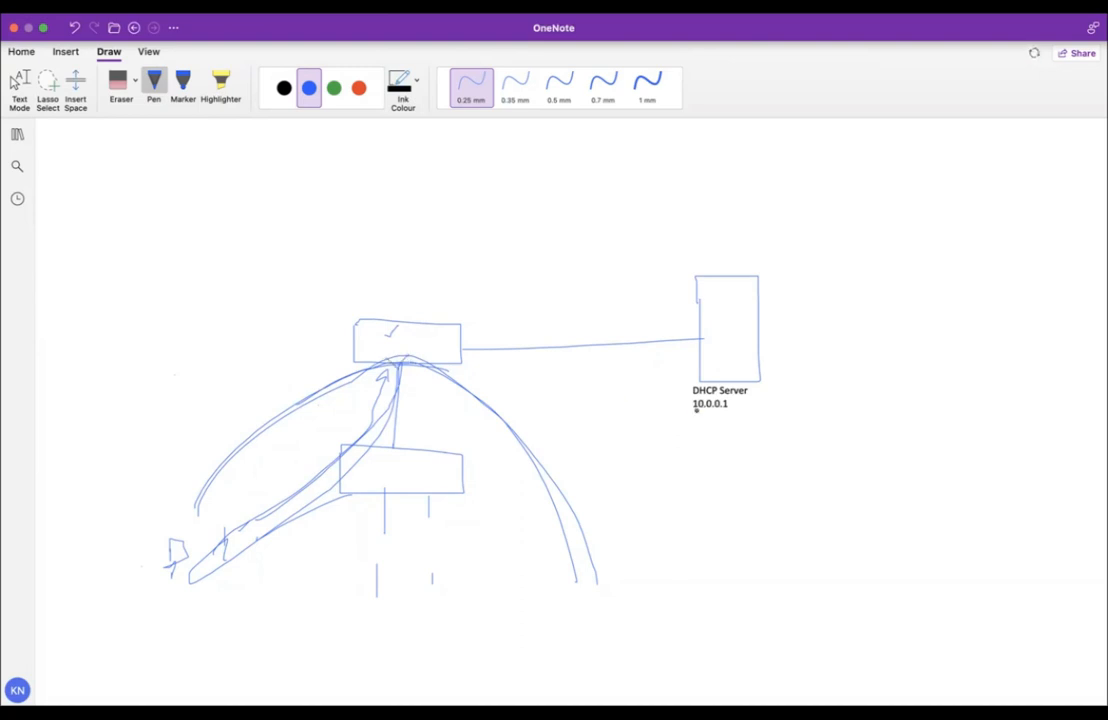
{"action": "left_click_drag", "start_coordinate": [693, 411], "coordinate": [728, 410]}
{"action": "mouse_move", "coordinate": [341, 389]}
{"action": "left_mouse_down"}
{"action": "mouse_move", "coordinate": [383, 415]}
{"action": "mouse_move", "coordinate": [373, 393]}
{"action": "mouse_move", "coordinate": [358, 417]}
{"action": "left_mouse_up"}
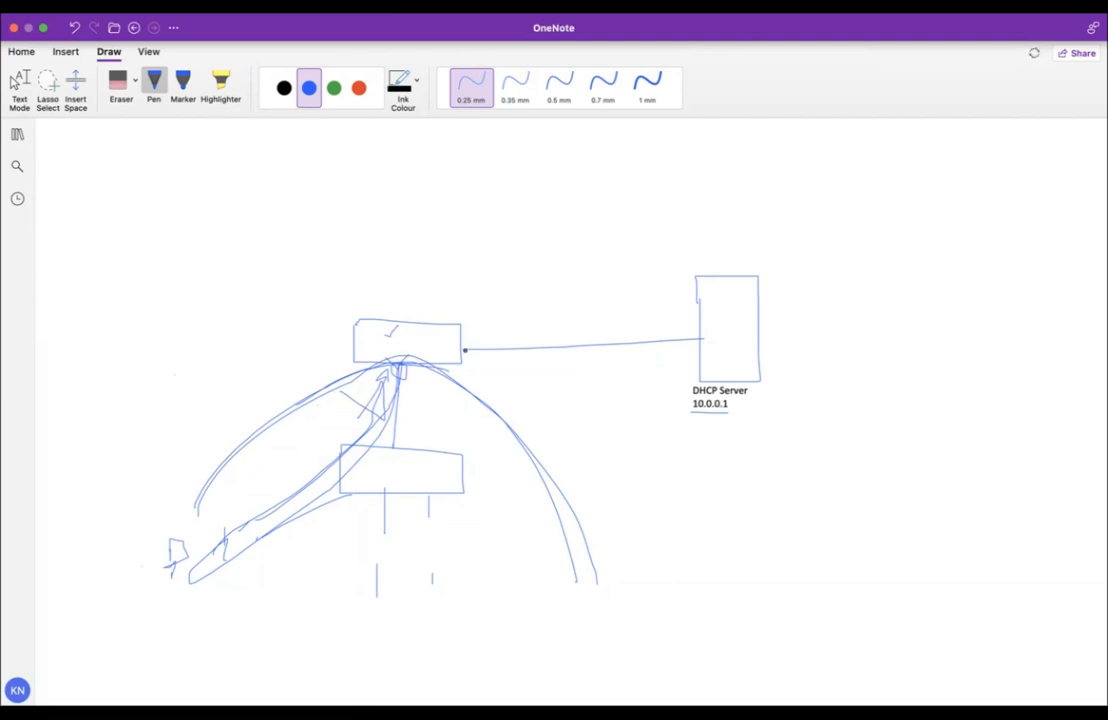
{"action": "mouse_move", "coordinate": [471, 343]}
{"action": "left_mouse_down"}
{"action": "mouse_move", "coordinate": [461, 346]}
{"action": "mouse_move", "coordinate": [470, 355]}
{"action": "mouse_move", "coordinate": [471, 344]}
{"action": "left_mouse_up"}
{"action": "mouse_move", "coordinate": [734, 396]}
{"action": "left_mouse_down"}
{"action": "mouse_move", "coordinate": [688, 397]}
{"action": "mouse_move", "coordinate": [692, 418]}
{"action": "mouse_move", "coordinate": [733, 418]}
{"action": "mouse_move", "coordinate": [735, 398]}
{"action": "left_mouse_up"}
Draw arrows between the top box and DHCP Server, a U mark in the oval, another arc, and a downward arrow.
{"action": "mouse_move", "coordinate": [462, 331]}
{"action": "left_mouse_down"}
{"action": "mouse_move", "coordinate": [594, 302]}
{"action": "mouse_move", "coordinate": [683, 307]}
{"action": "mouse_move", "coordinate": [586, 366]}
{"action": "mouse_move", "coordinate": [500, 362]}
{"action": "left_mouse_up"}
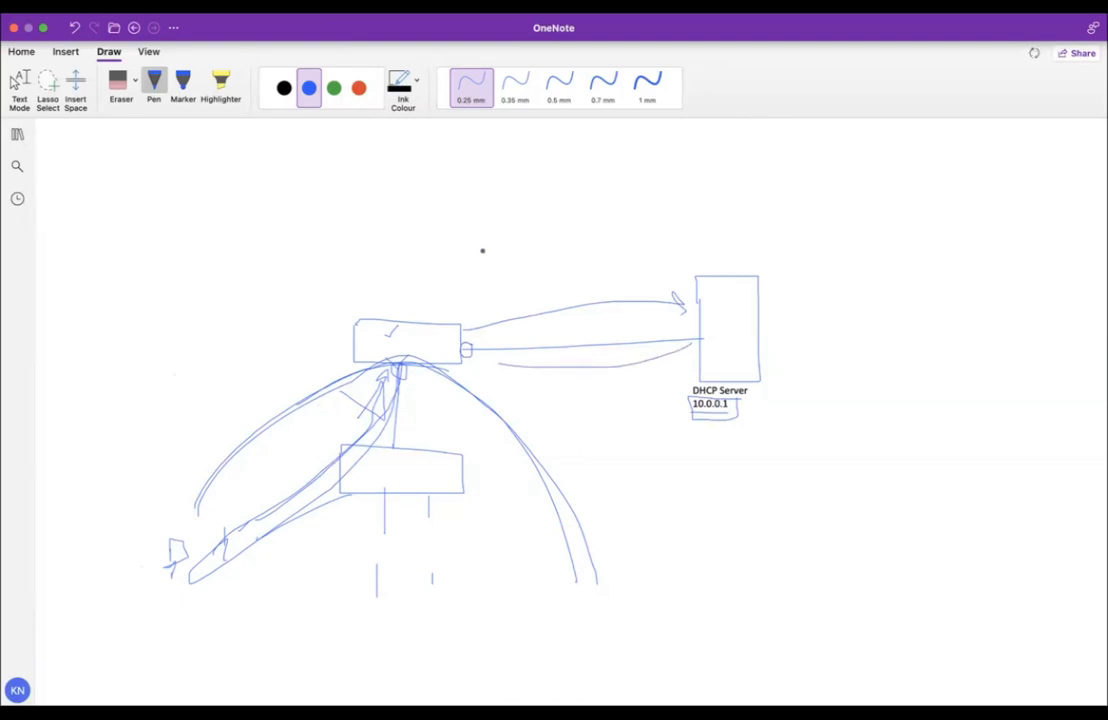
{"action": "mouse_move", "coordinate": [479, 231]}
{"action": "left_mouse_down"}
{"action": "mouse_move", "coordinate": [452, 302]}
{"action": "mouse_move", "coordinate": [548, 421]}
{"action": "mouse_move", "coordinate": [732, 188]}
{"action": "mouse_move", "coordinate": [457, 232]}
{"action": "left_mouse_up"}
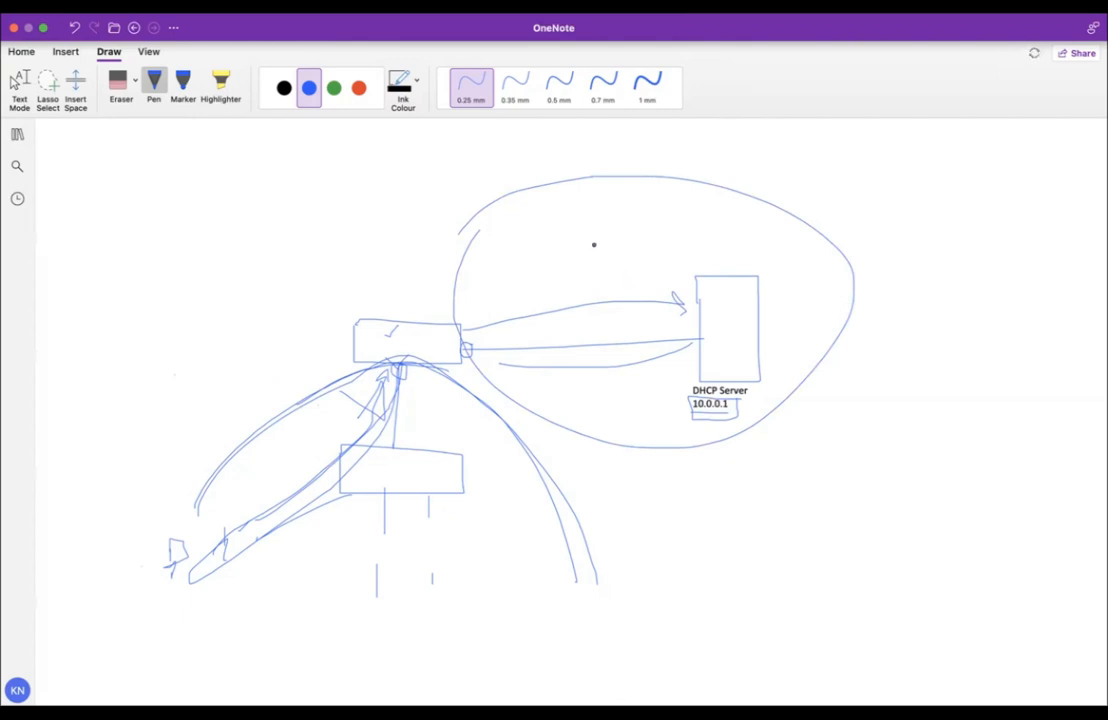
{"action": "mouse_move", "coordinate": [597, 238]}
{"action": "left_mouse_down"}
{"action": "mouse_move", "coordinate": [609, 262]}
{"action": "mouse_move", "coordinate": [616, 237]}
{"action": "left_mouse_up"}
{"action": "mouse_move", "coordinate": [158, 504]}
{"action": "left_mouse_down"}
{"action": "mouse_move", "coordinate": [260, 423]}
{"action": "mouse_move", "coordinate": [403, 366]}
{"action": "mouse_move", "coordinate": [519, 448]}
{"action": "mouse_move", "coordinate": [562, 580]}
{"action": "left_mouse_up"}
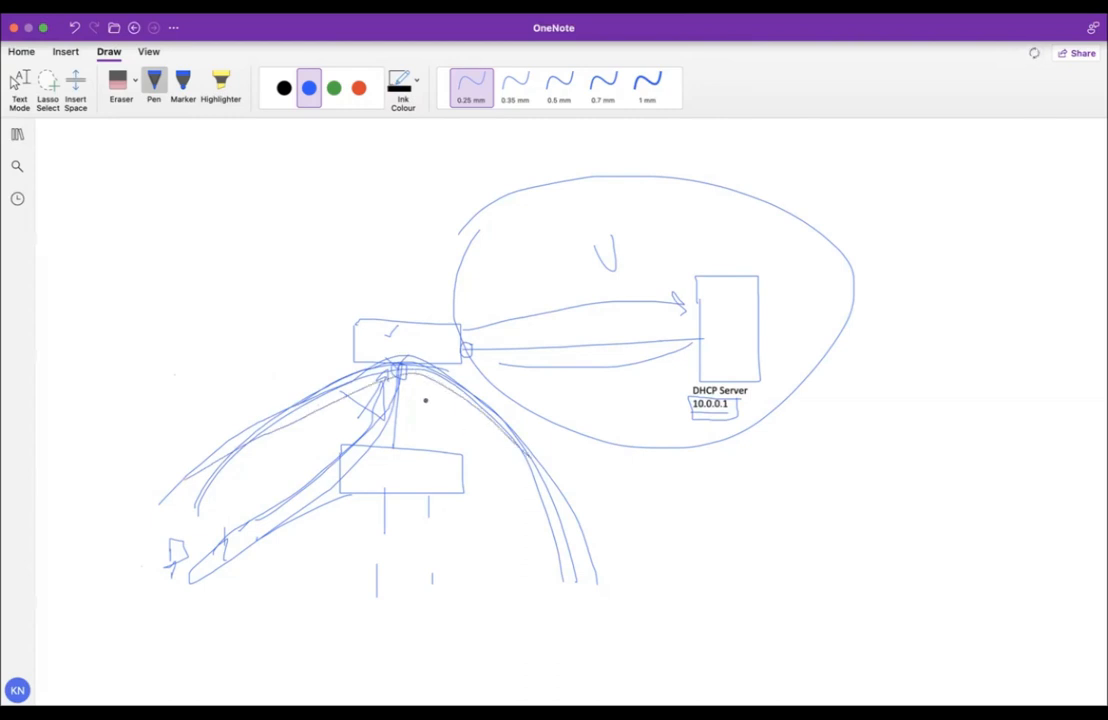
{"action": "mouse_move", "coordinate": [421, 382]}
{"action": "left_mouse_down"}
{"action": "mouse_move", "coordinate": [421, 442]}
{"action": "mouse_move", "coordinate": [427, 432]}
{"action": "left_mouse_up"}
{"action": "left_click_drag", "start_coordinate": [396, 355], "coordinate": [401, 337]}
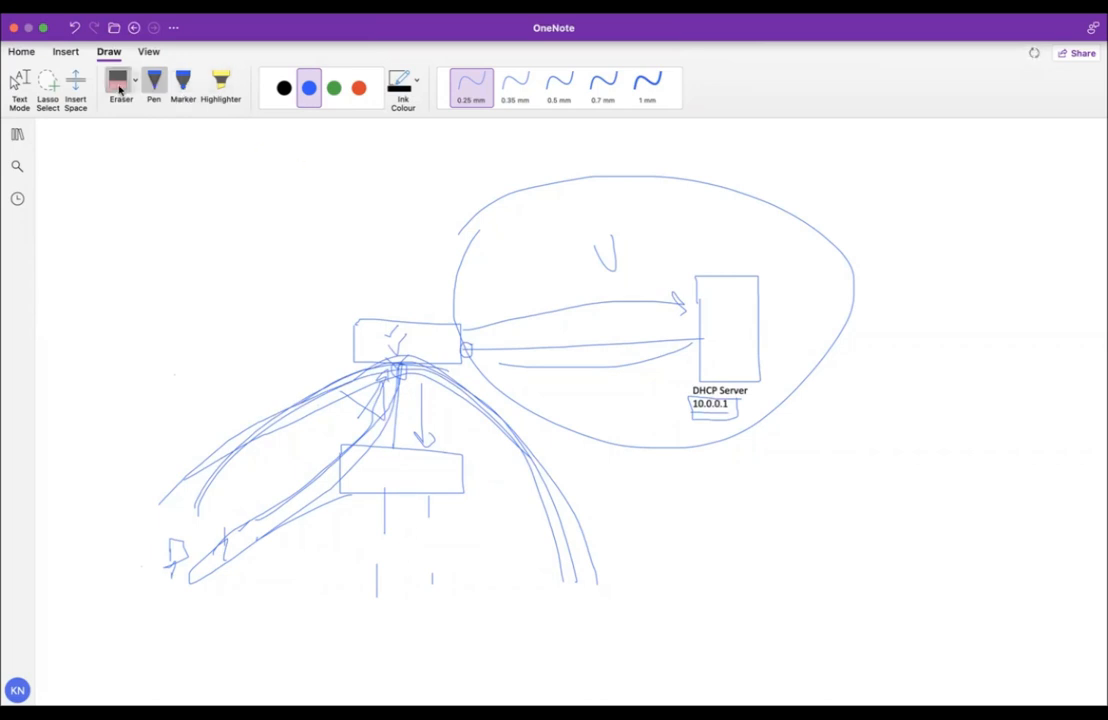
Add a text note left of the diagram reading '10.10.10.200' and 'ARP request to 10.10.10.200'.
{"action": "left_click", "coordinate": [20, 86]}
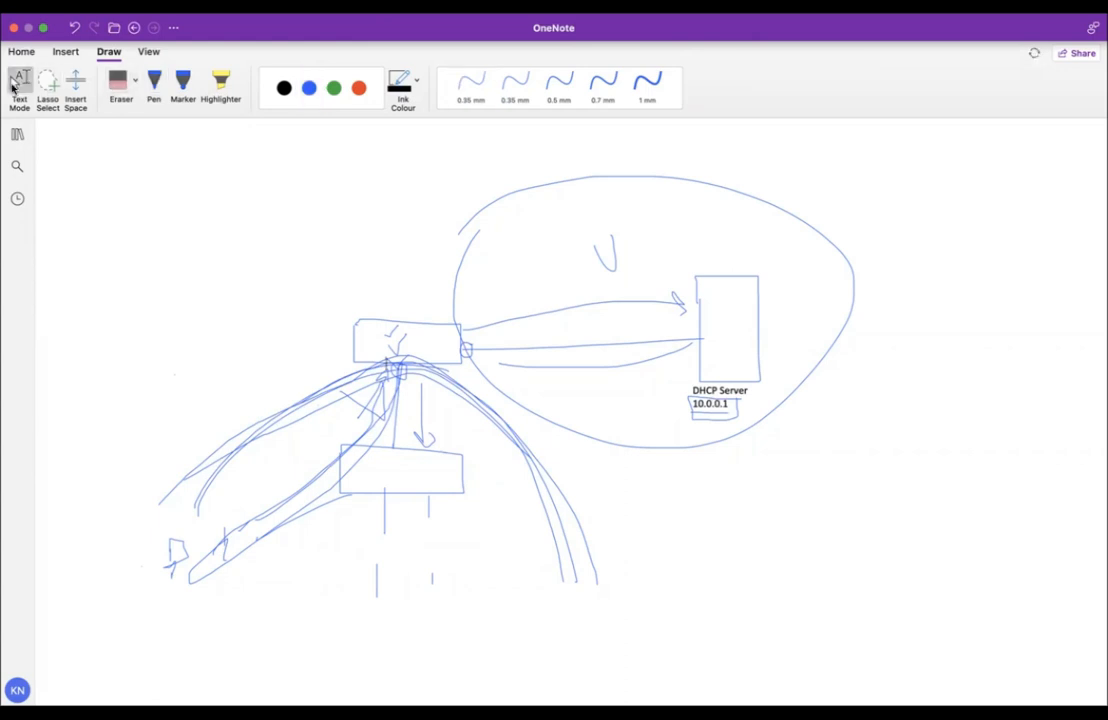
{"action": "left_click", "coordinate": [133, 359]}
{"action": "type", "text": "10.10.10.200"}
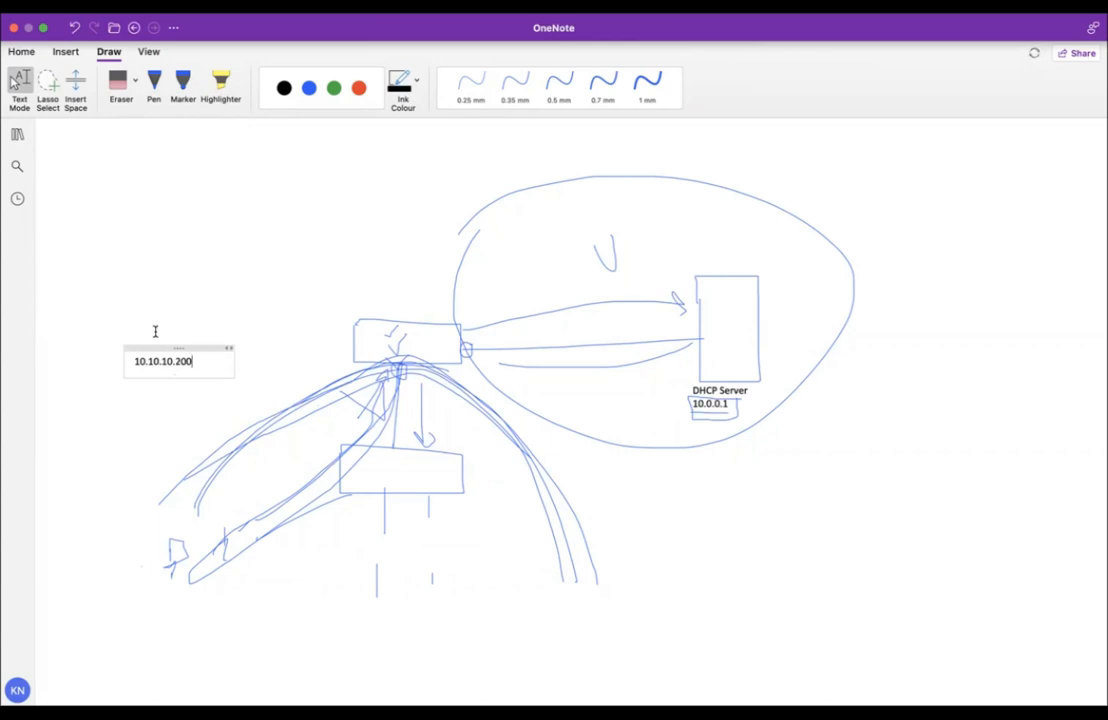
{"action": "key", "text": "Return"}
{"action": "type", "text": "ARP requ"}
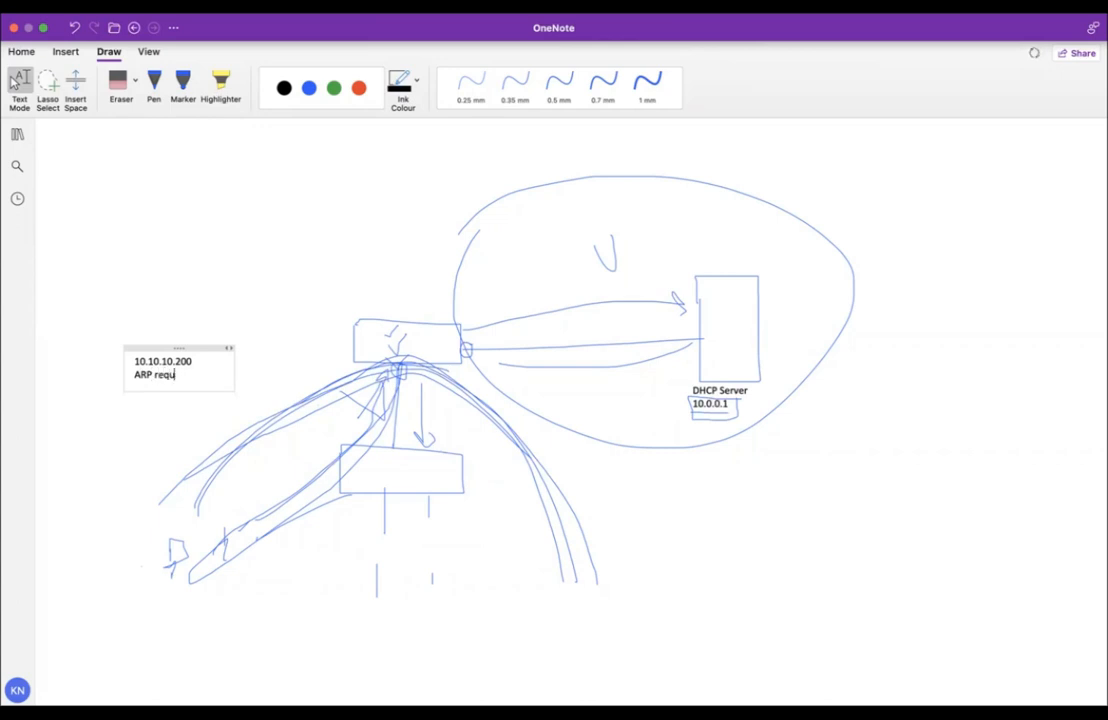
{"action": "type", "text": "est to 10."}
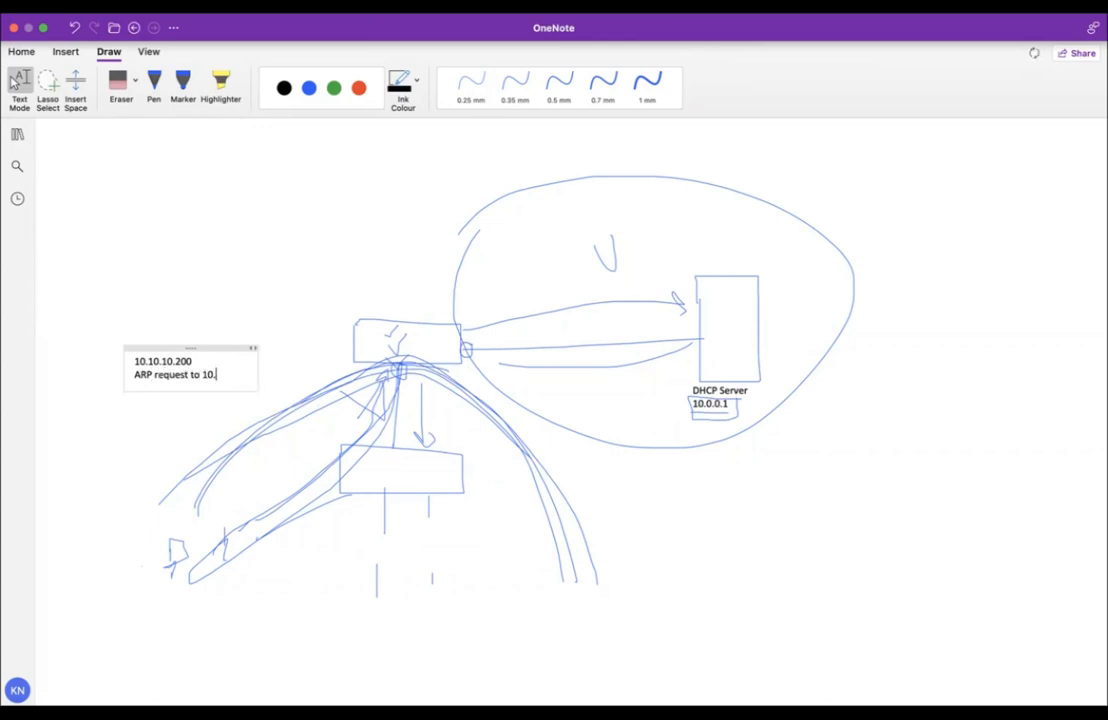
{"action": "type", "text": "10.10.200"}
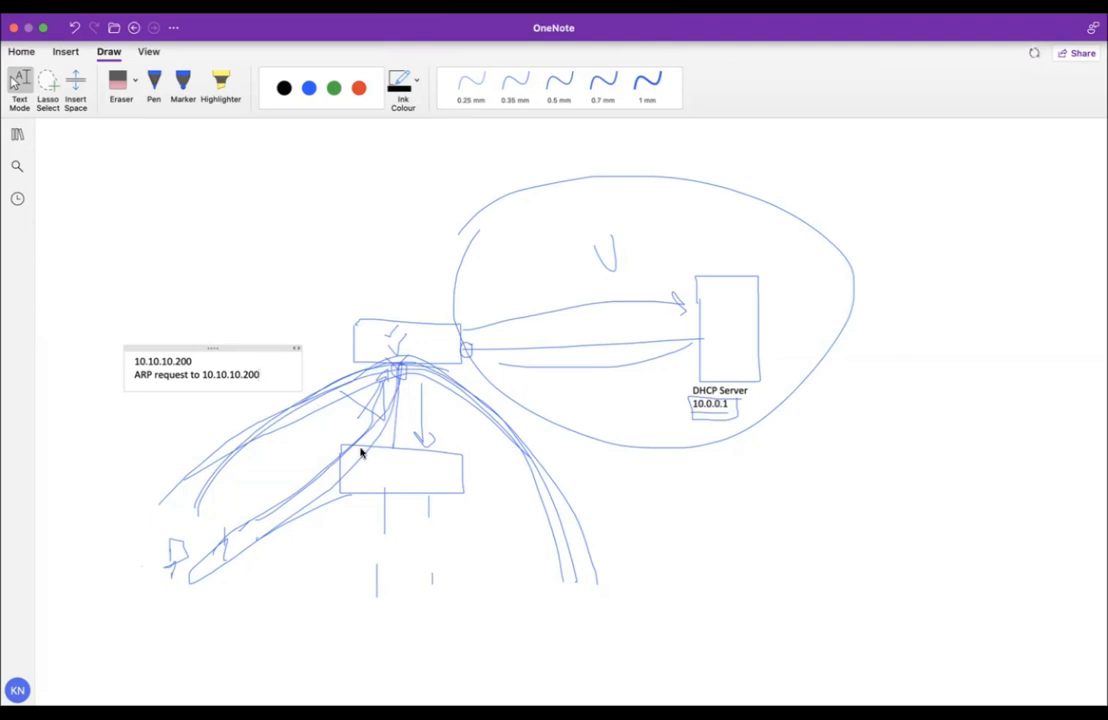
Correct the ARP request address to 10.10.10.208 and add the line 'Offer with 10.10.10.208'.
{"action": "mouse_move", "coordinate": [260, 374]}
{"action": "left_mouse_down"}
{"action": "mouse_move", "coordinate": [146, 374]}
{"action": "mouse_move", "coordinate": [259, 374]}
{"action": "left_mouse_up"}
{"action": "type", "text": "1"}
{"action": "key", "text": "BackSpace"}
{"action": "key", "text": "BackSpace"}
{"action": "type", "text": "08"}
{"action": "key", "text": "Return"}
{"action": "key", "text": "Return"}
{"action": "type", "text": "Offer with 10.10.10.208"}
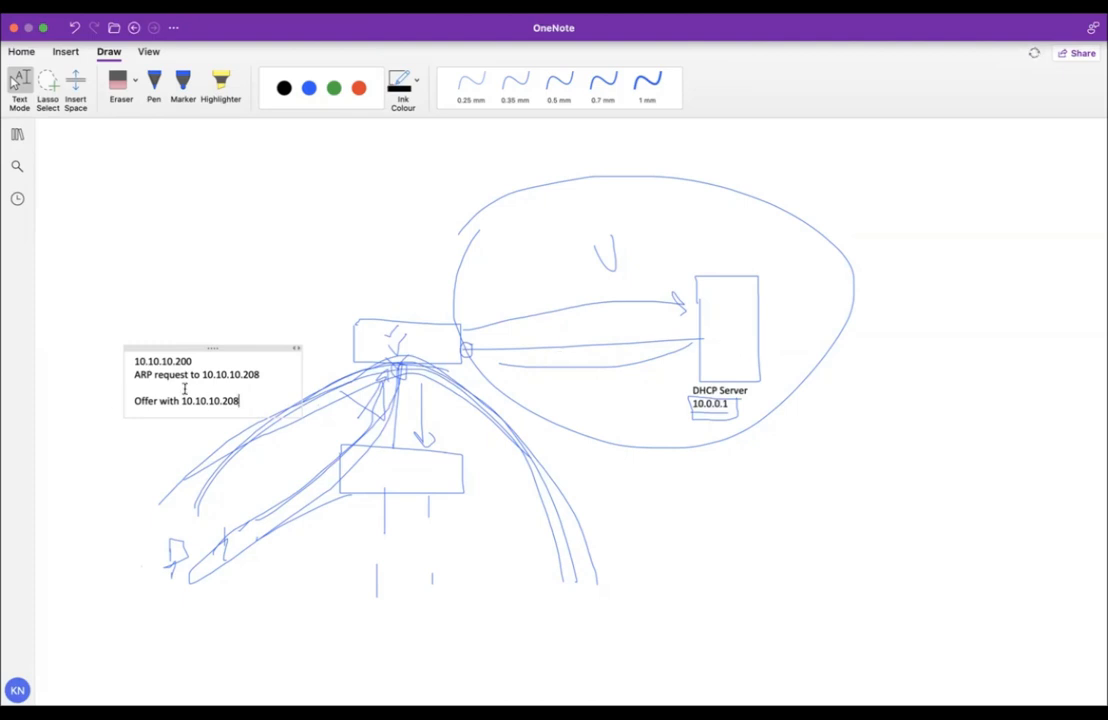
Select the words 'ARP request to' in the note, then deselect the note by clicking the blank canvas.
{"action": "left_click_drag", "start_coordinate": [134, 374], "coordinate": [204, 377]}
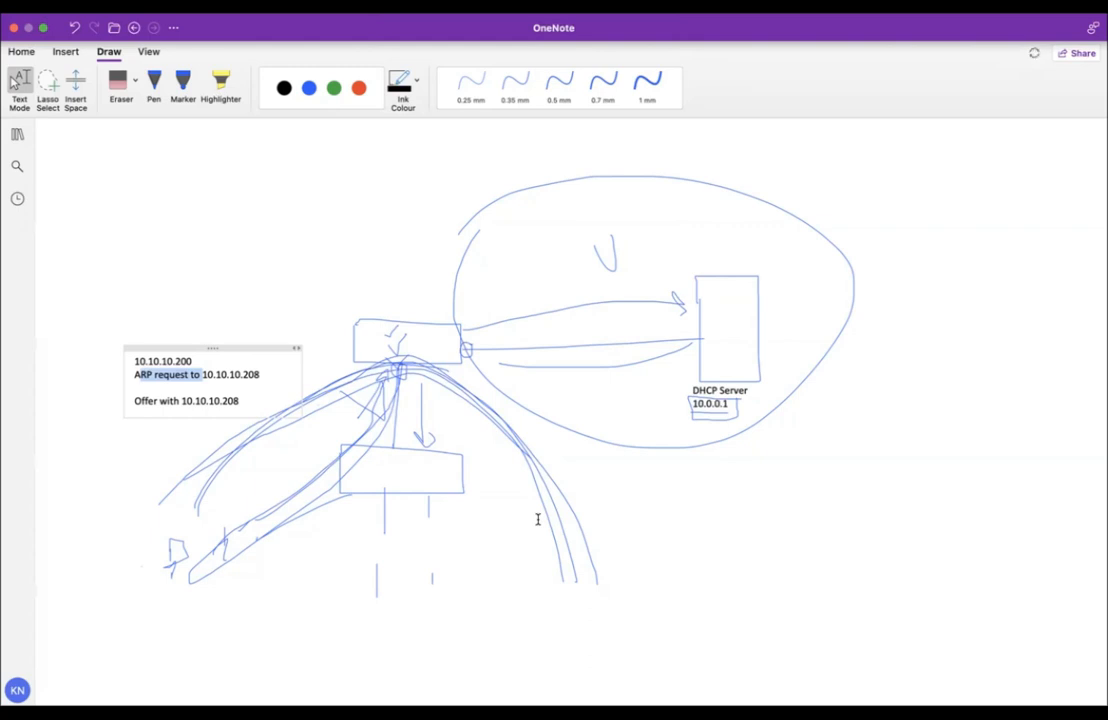
{"action": "left_click", "coordinate": [319, 175]}
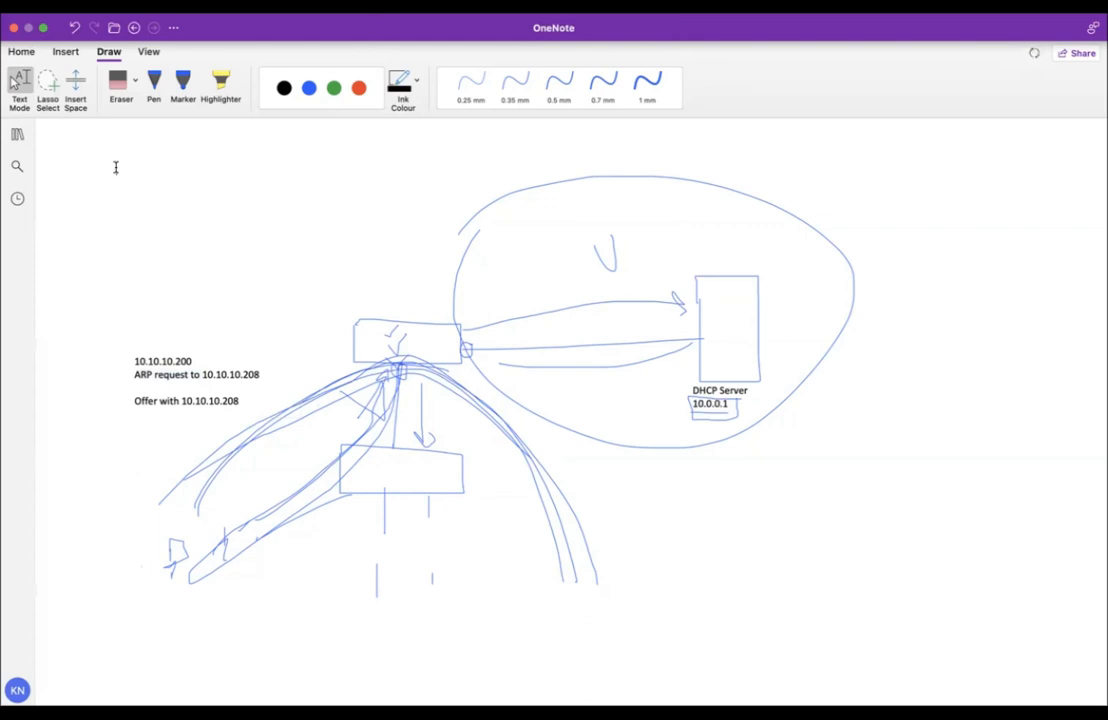
Type 'Before any Offer packet the device verify the duplicate ip address' in a new note at the page's top-left.
{"action": "left_click", "coordinate": [115, 167]}
{"action": "type", "text": "Before any Offer packet"}
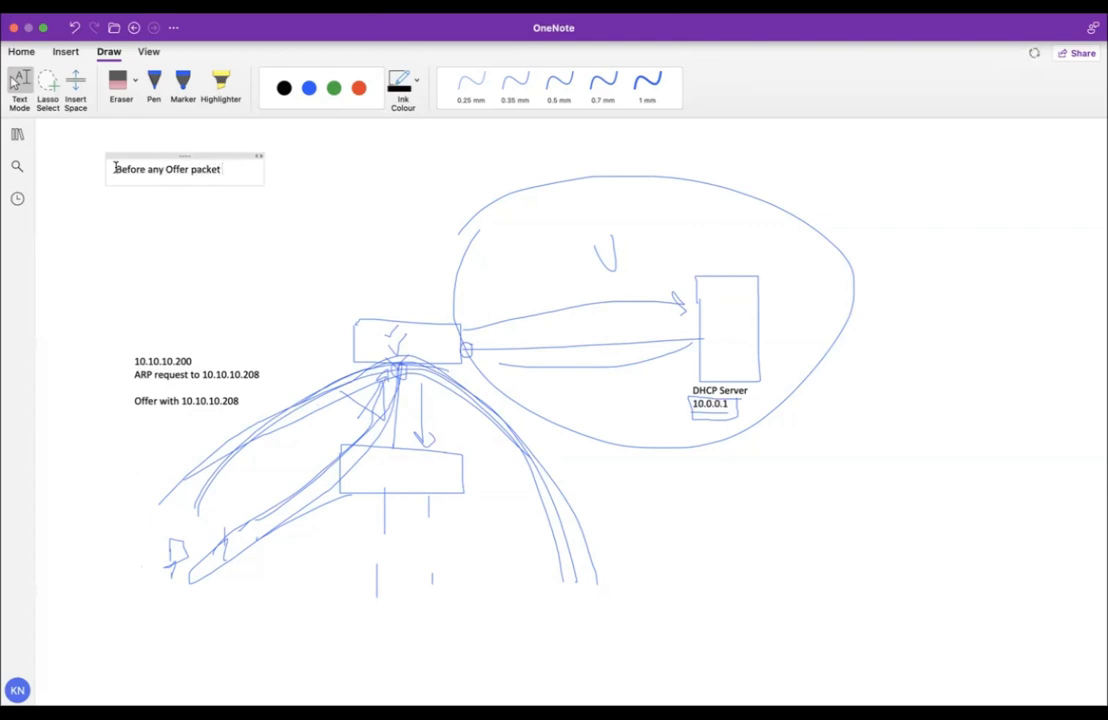
{"action": "type", "text": " the device "}
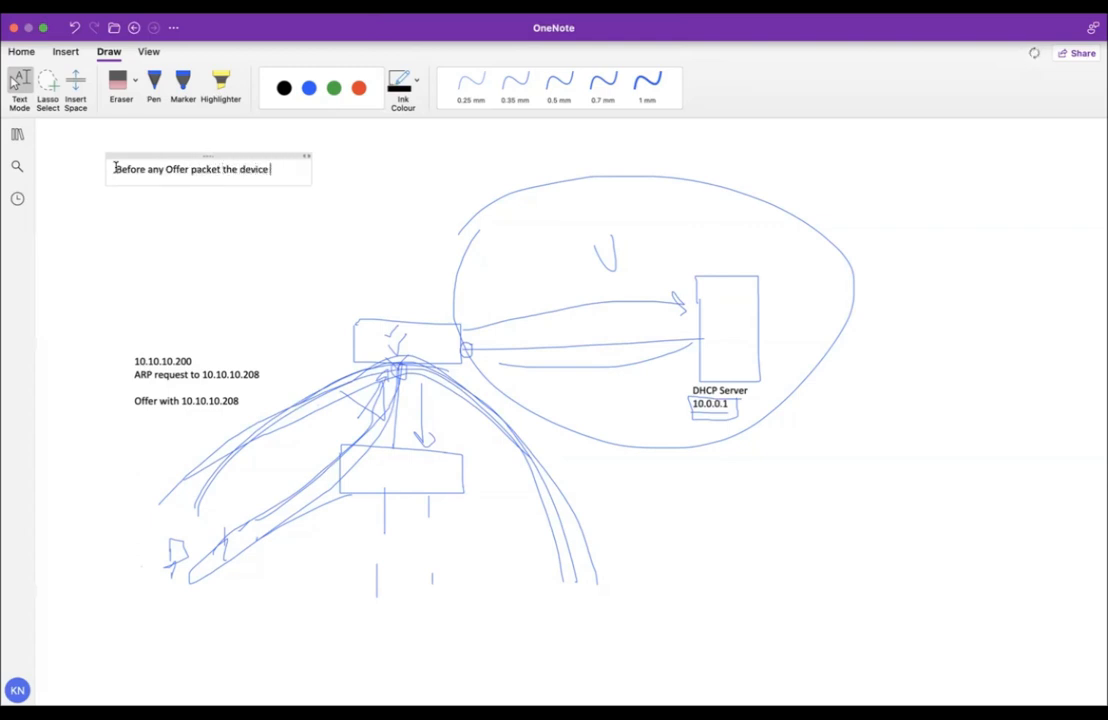
{"action": "type", "text": "verify the dupl"}
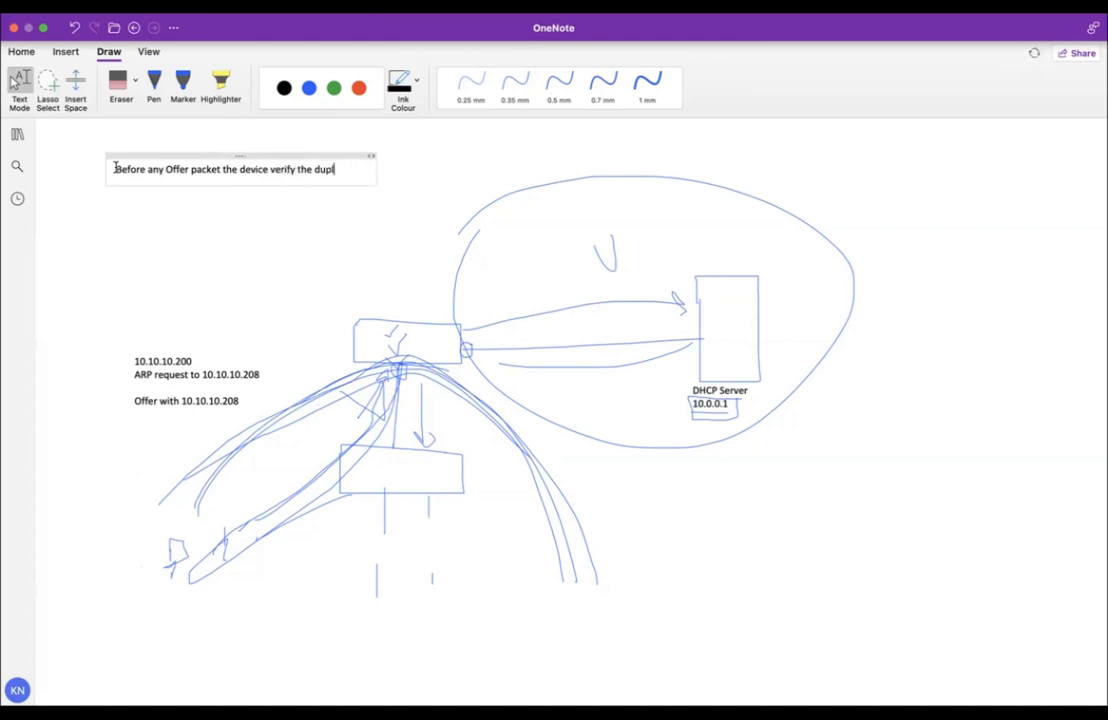
{"action": "type", "text": "icate ip addres"}
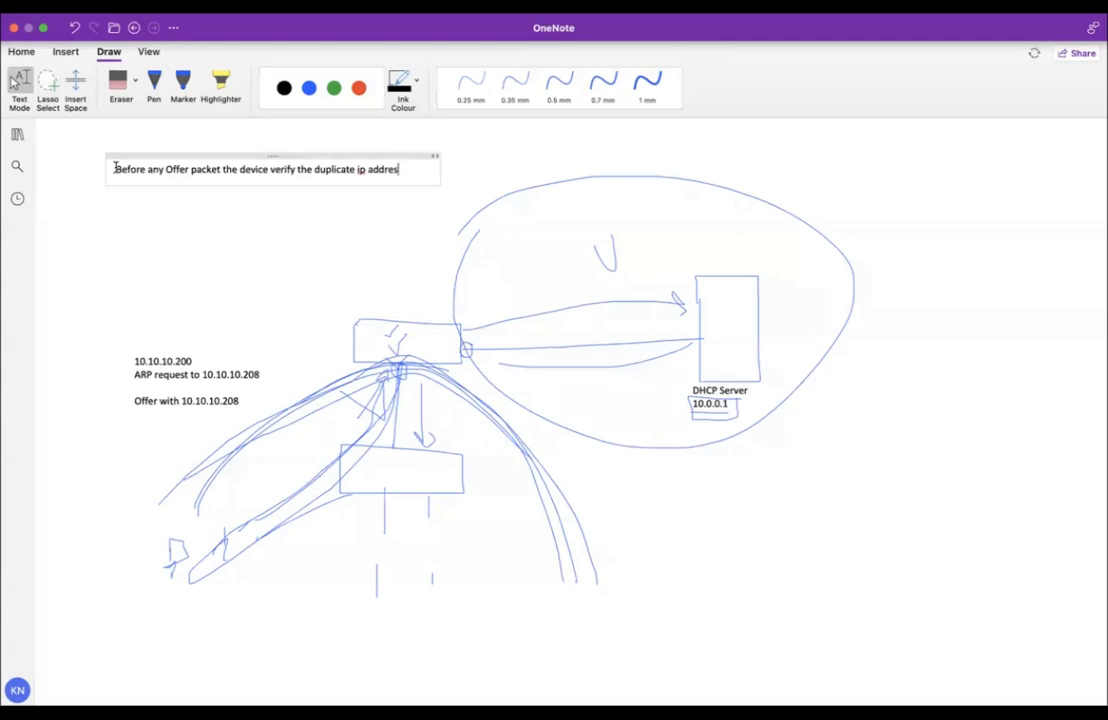
{"action": "type", "text": "s"}
{"action": "left_click", "coordinate": [218, 353]}
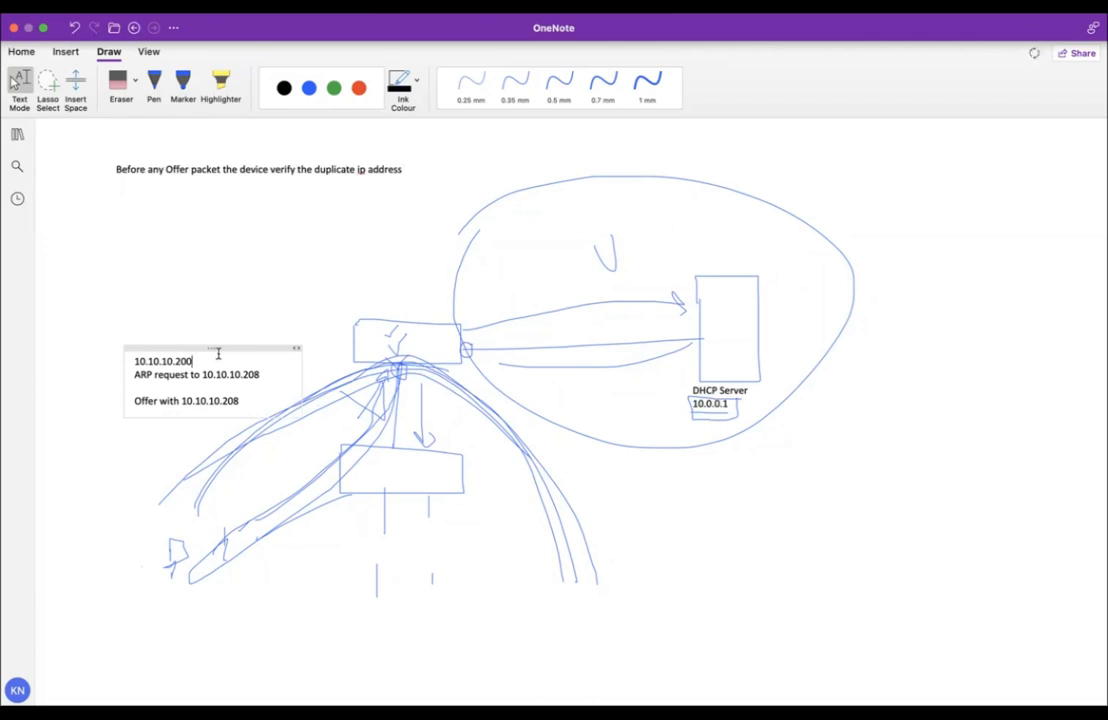
{"action": "left_click_drag", "start_coordinate": [261, 374], "coordinate": [147, 372]}
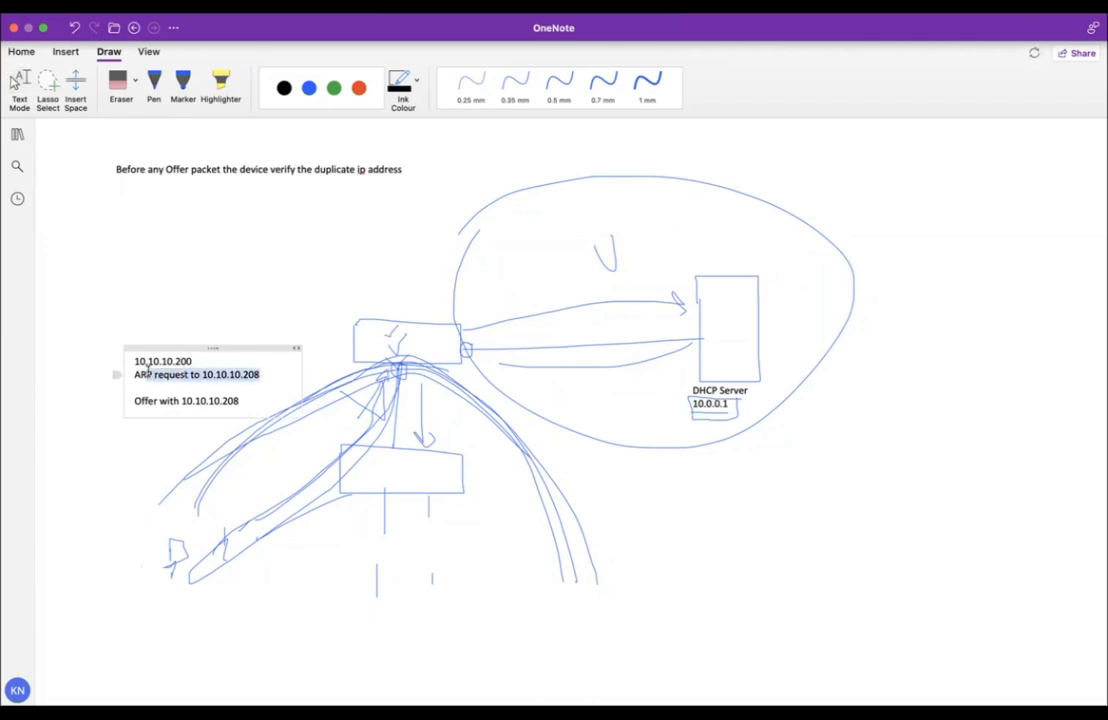
{"action": "left_click", "coordinate": [270, 374]}
{"action": "key", "text": "BackSpace"}
{"action": "type", "text": "1"}
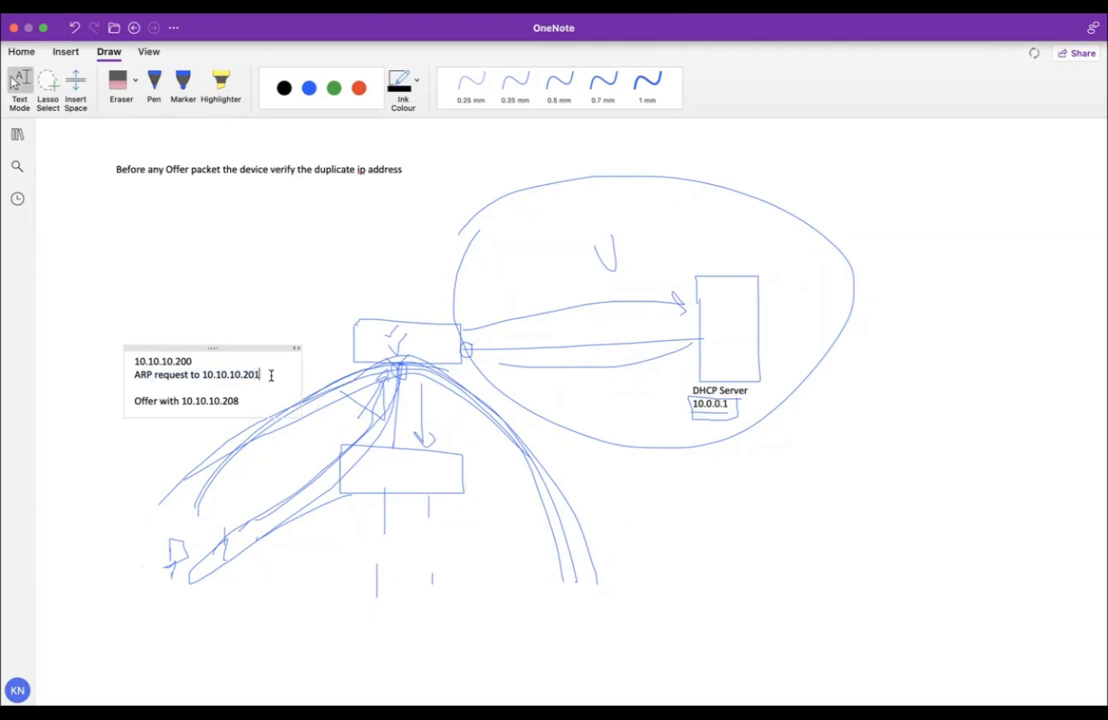
{"action": "key", "text": "BackSpace"}
{"action": "type", "text": "2"}
{"action": "key", "text": "BackSpace"}
{"action": "type", "text": "8"}
Start a note right of the DHCP Server reading '2 ping packet to check the availablity of ip address'.
{"action": "left_click", "coordinate": [838, 373]}
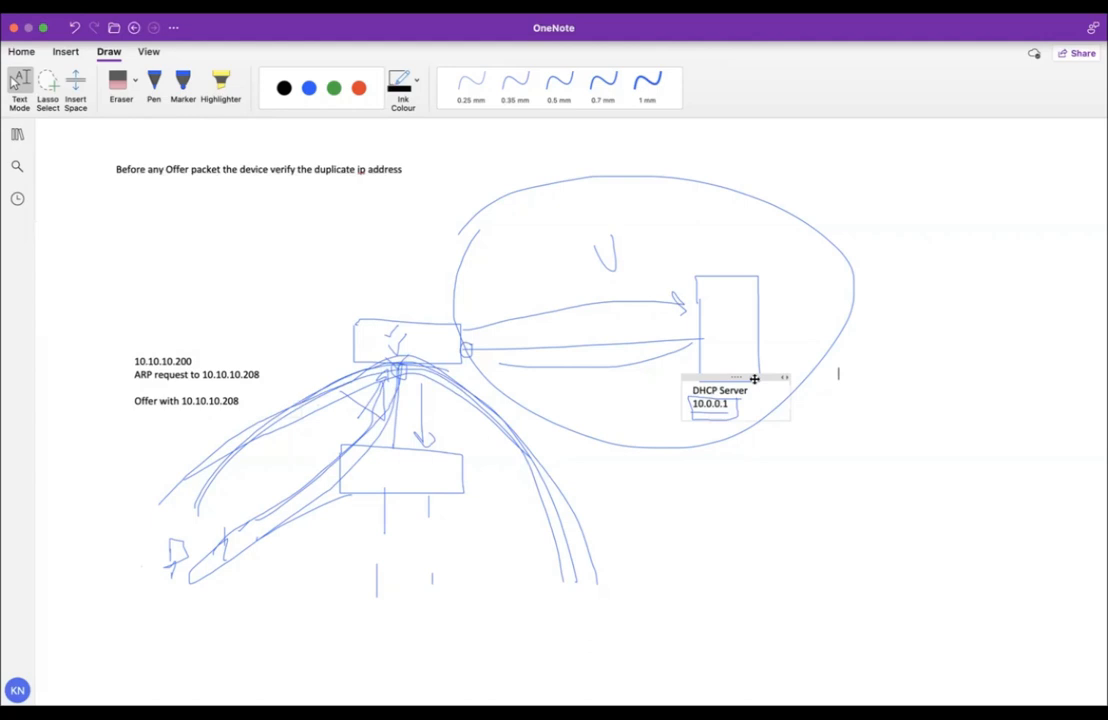
{"action": "type", "text": "2 ping packt"}
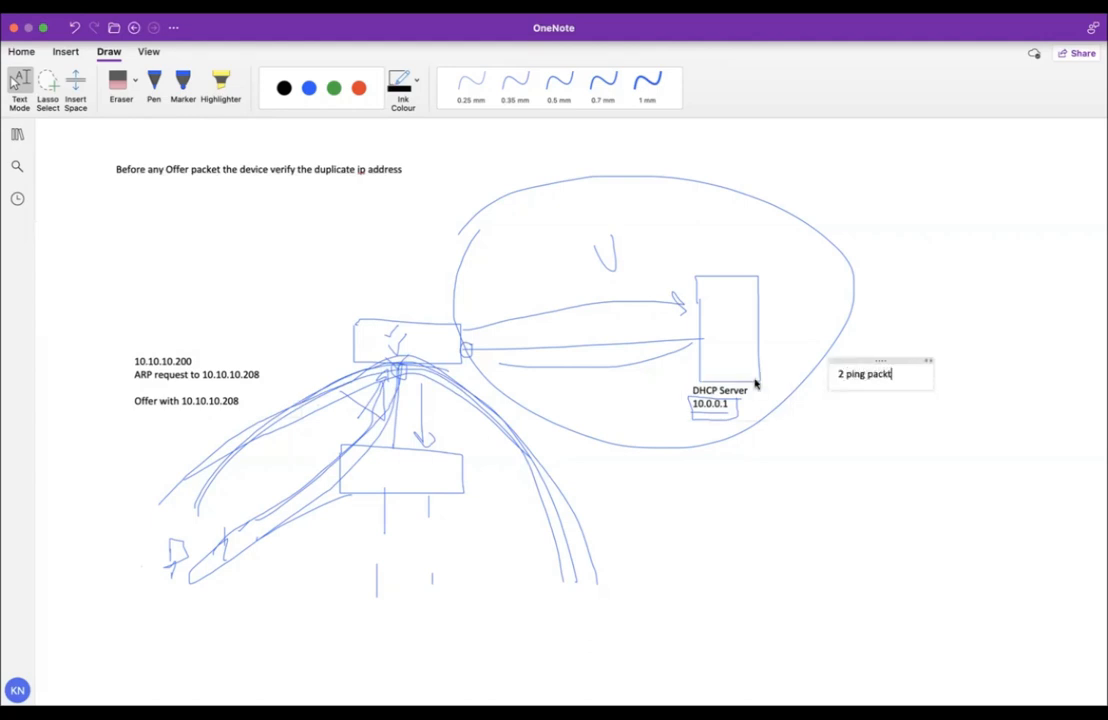
{"action": "key", "text": "BackSpace"}
{"action": "type", "text": "et to che"}
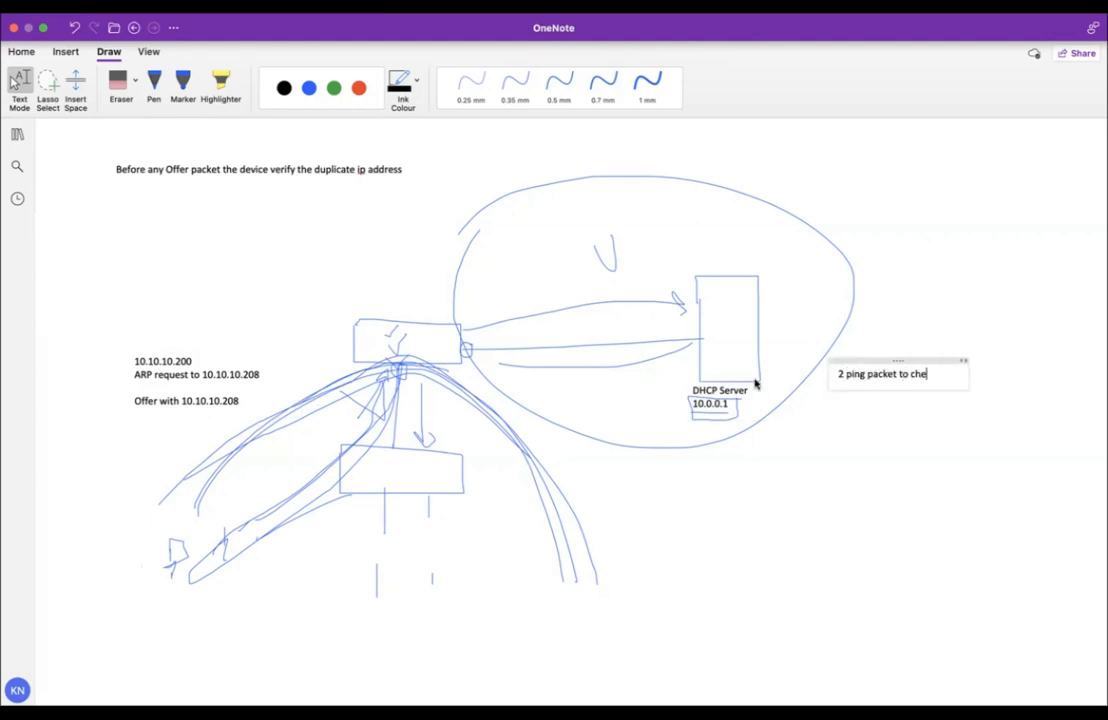
{"action": "type", "text": "ck the availabli"}
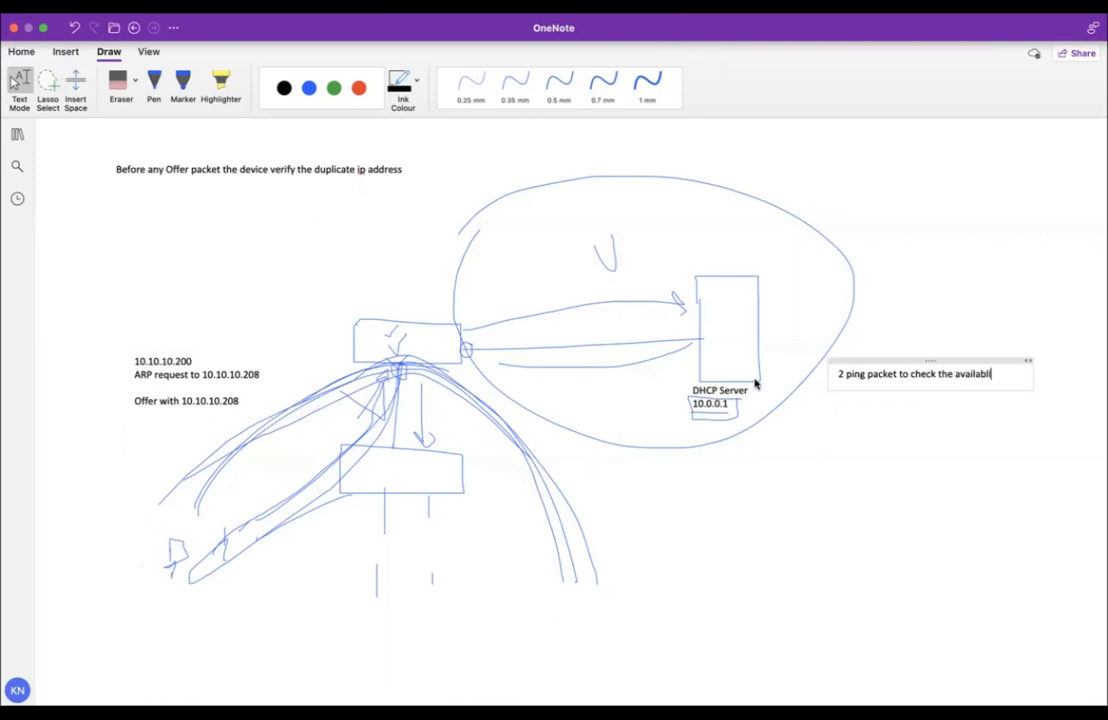
{"action": "type", "text": "ty of ip address"}
{"action": "key", "text": "Return"}
Add the lines '10.10.10.200 / 2 ping packets' and '10.10.10.202' below the ping-check note.
{"action": "type", "text": "10.10."}
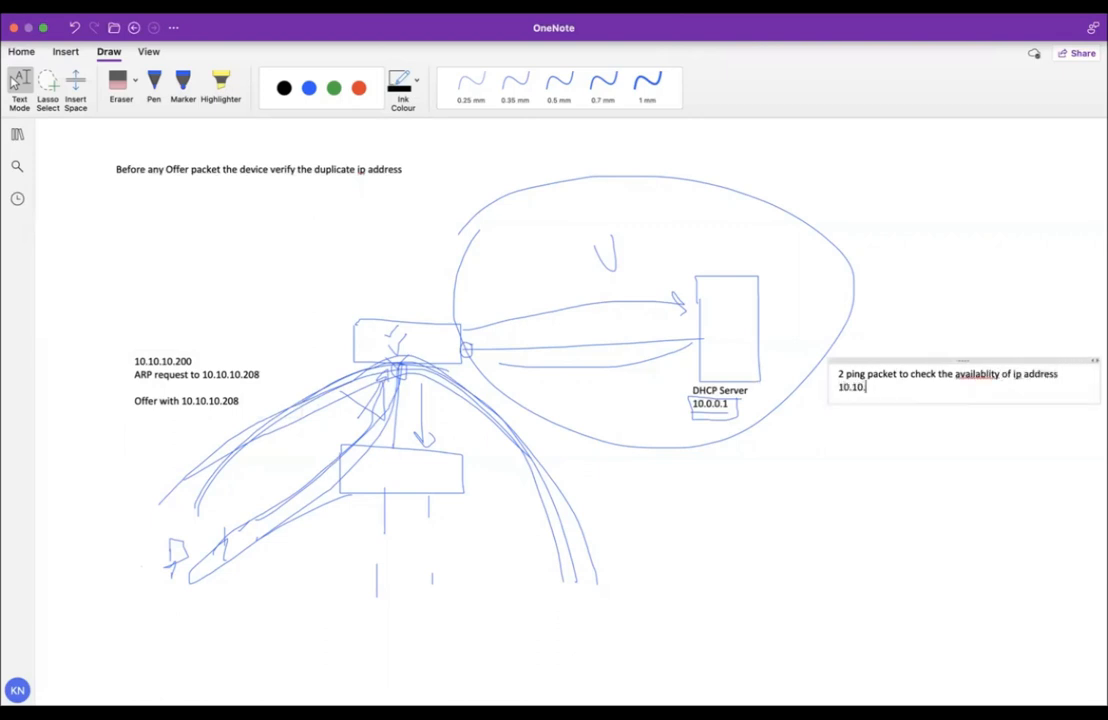
{"action": "type", "text": "10.200 / 2 ping packets"}
{"action": "key", "text": "Return"}
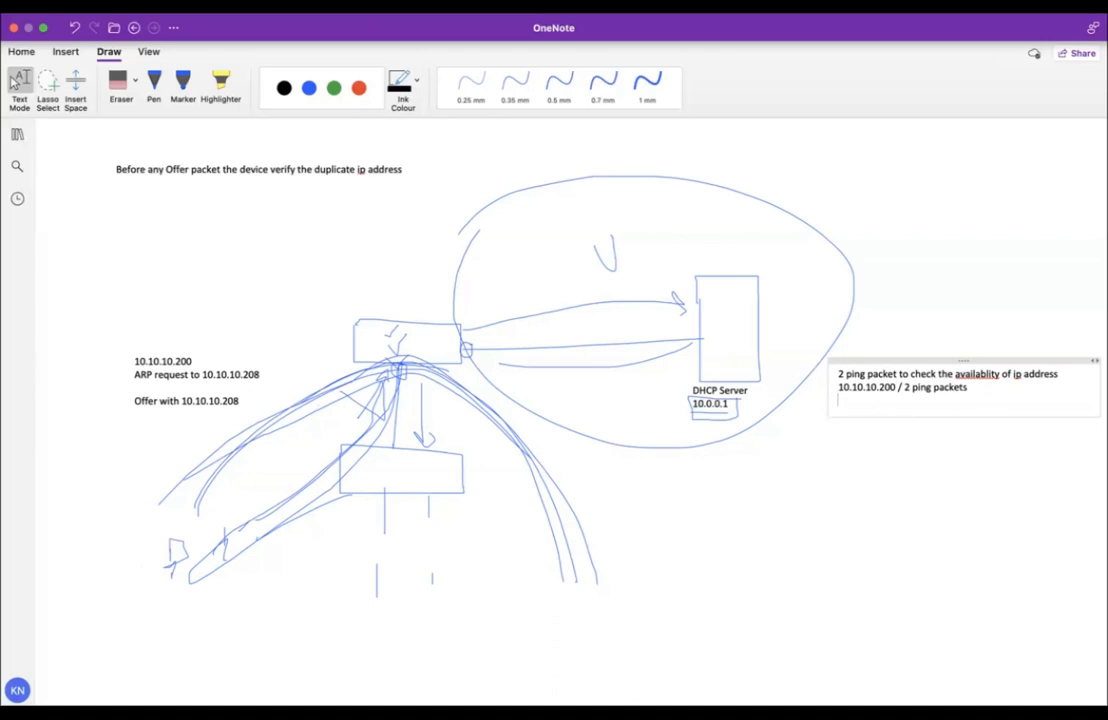
{"action": "type", "text": "10.10.10.202"}
{"action": "left_click_drag", "start_coordinate": [898, 403], "coordinate": [887, 404]}
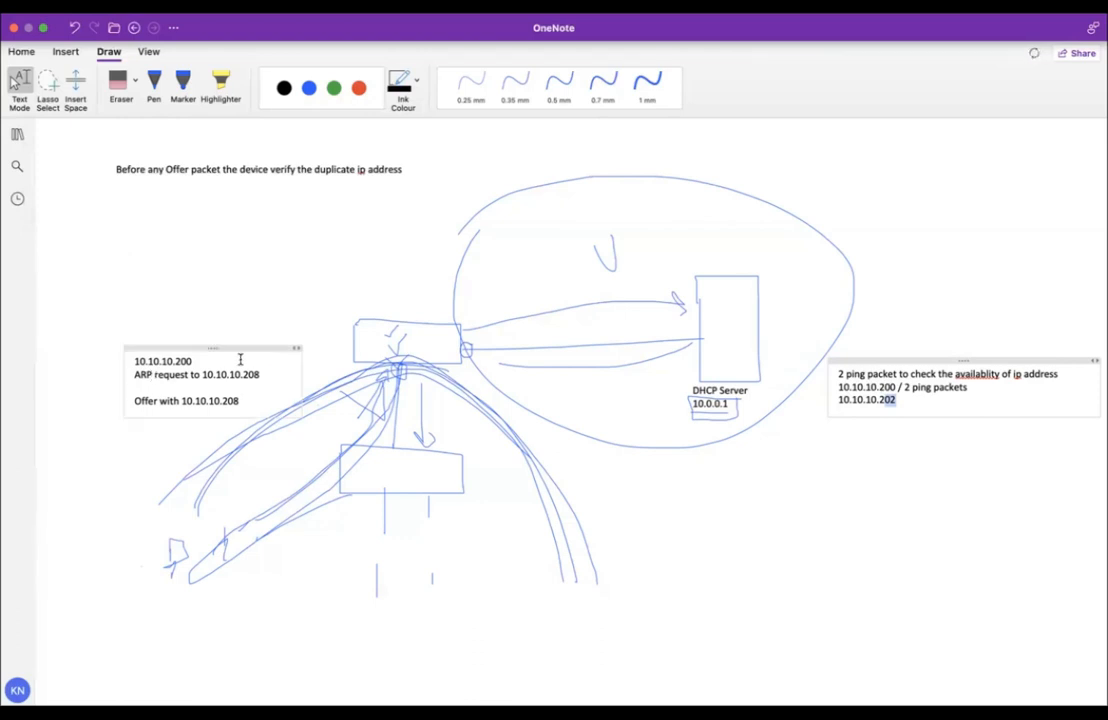
{"action": "left_click_drag", "start_coordinate": [260, 375], "coordinate": [138, 376]}
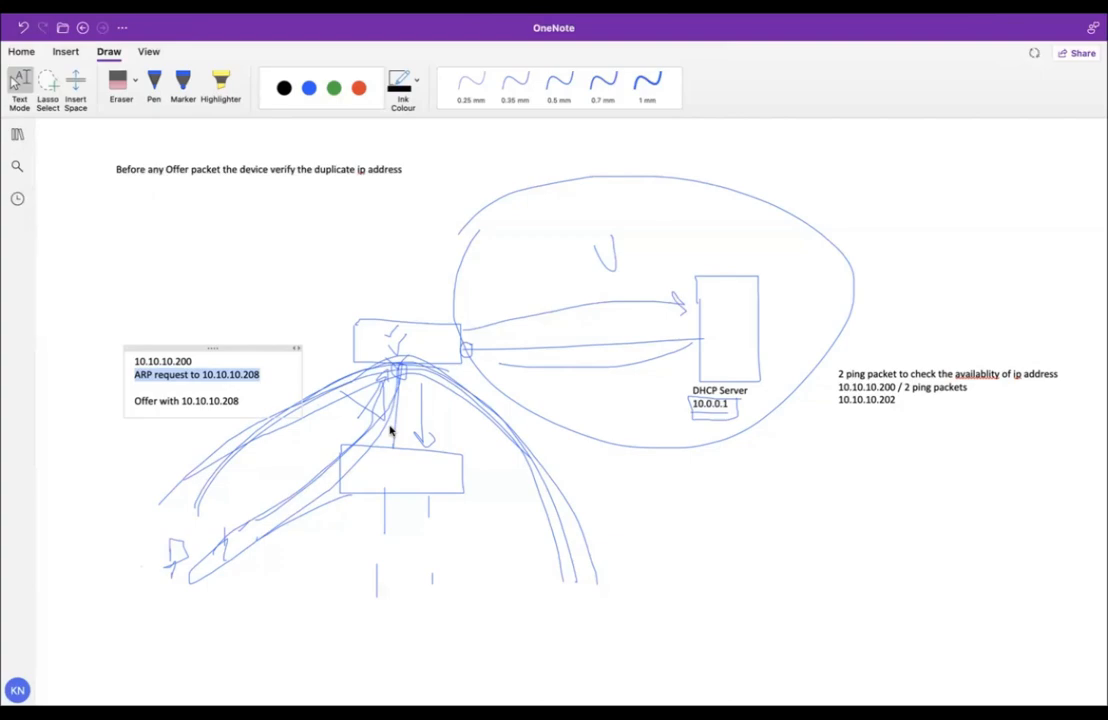
Log back into the expired FortiGate session with the admin account and password.
{"action": "key", "text": "ctrl+Left"}
{"action": "key", "text": "ctrl+Left"}
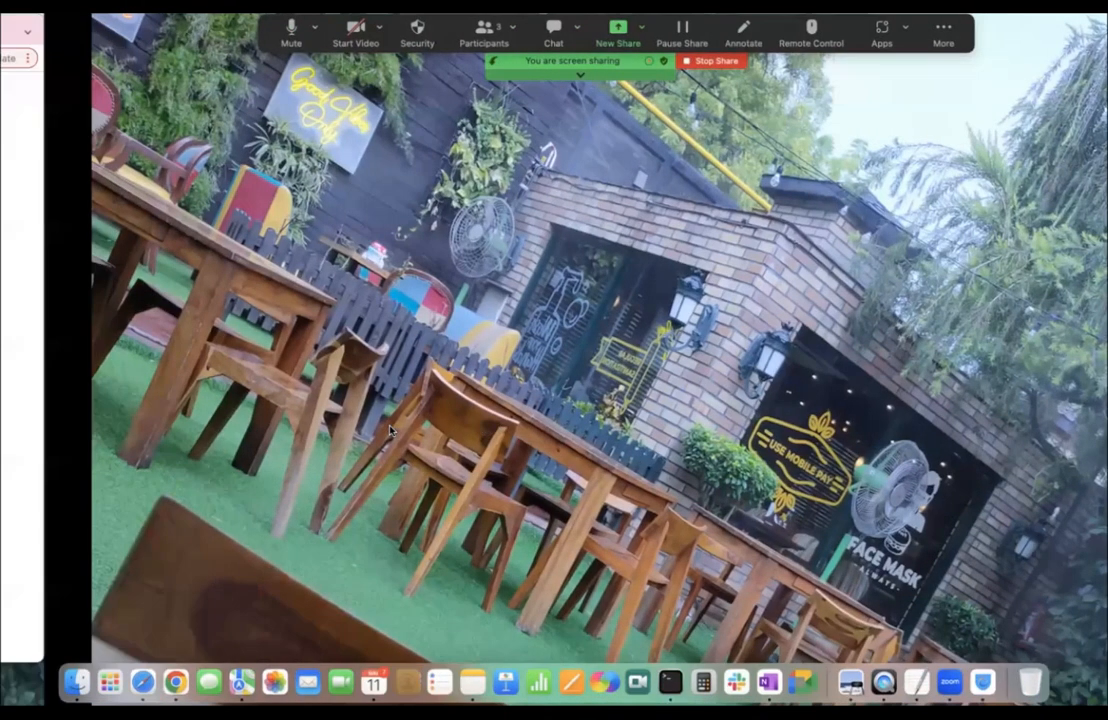
{"action": "type", "text": "admin"}
{"action": "key", "text": "Tab"}
{"action": "type", "text": "•••••••••••"}
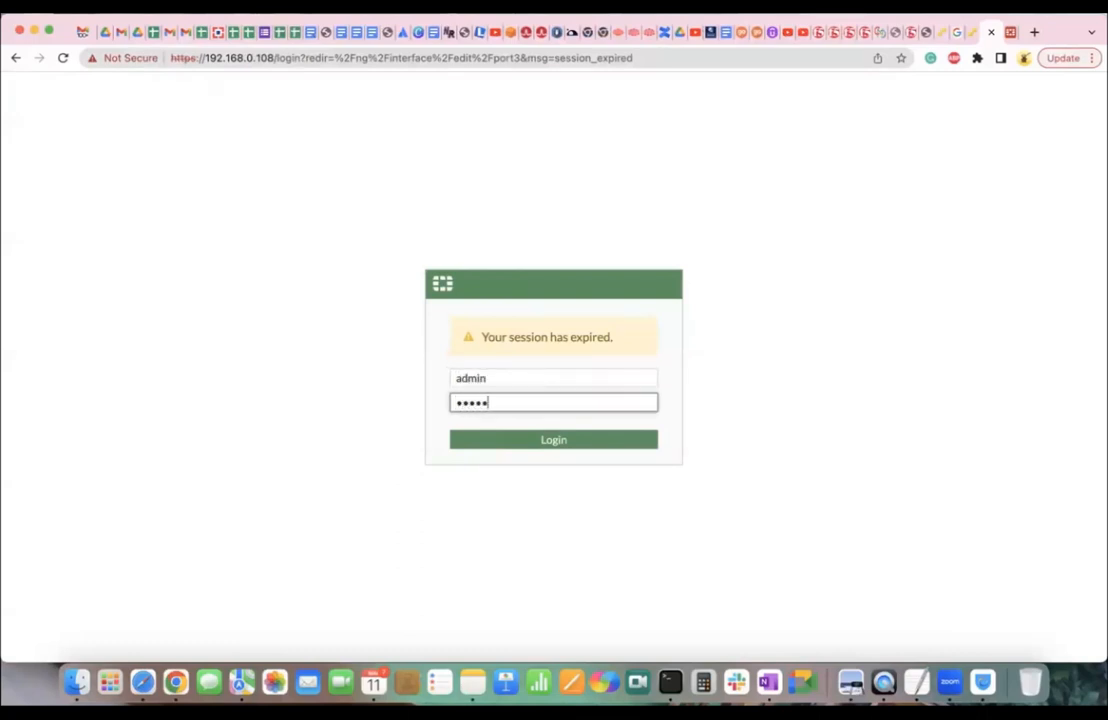
{"action": "key", "text": "Return"}
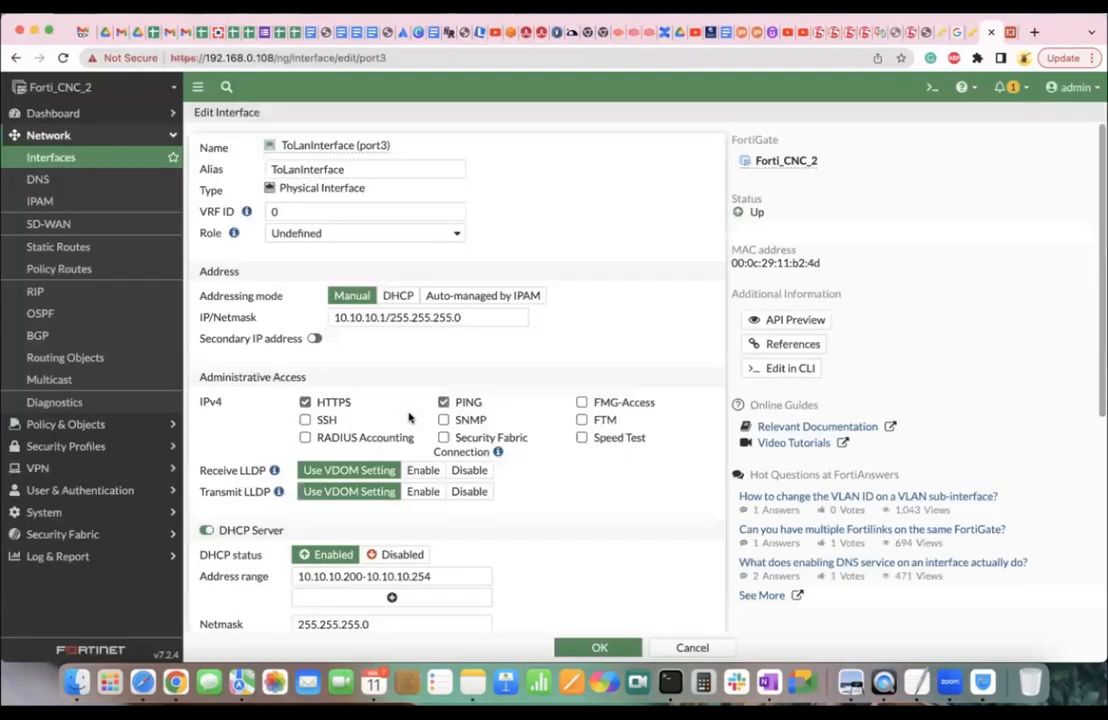
Expand the advanced DHCP server options on port3's edit page.
{"action": "scroll", "coordinate": [405, 315], "scroll_direction": "down", "scroll_amount": 5}
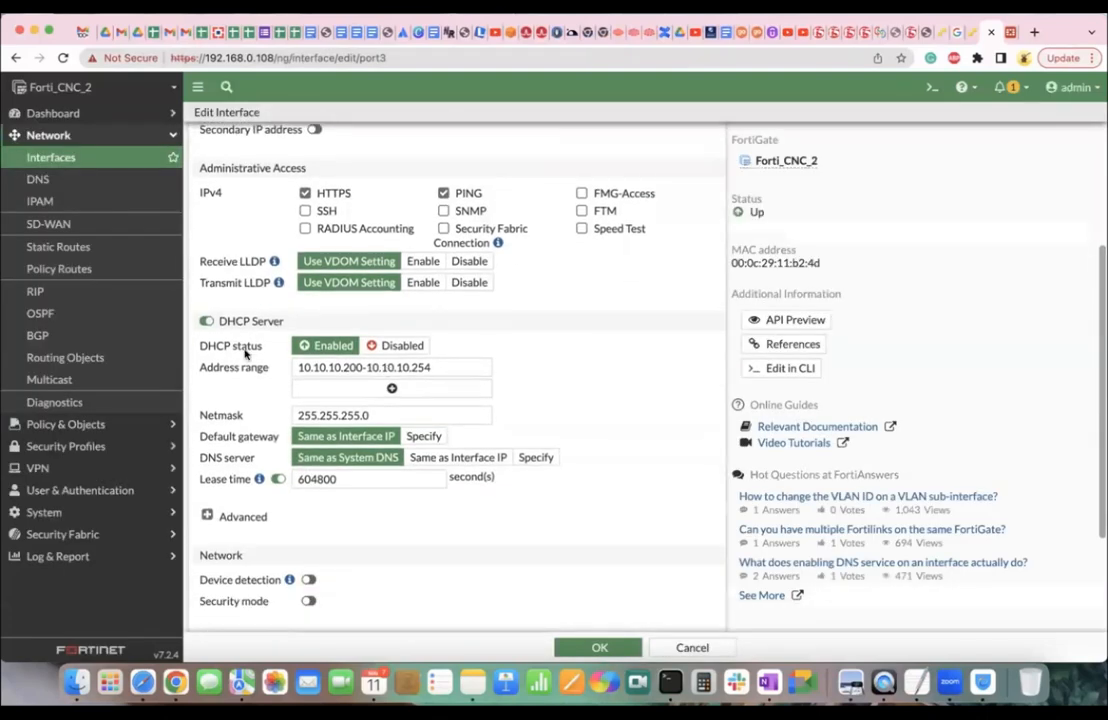
{"action": "left_click", "coordinate": [228, 516]}
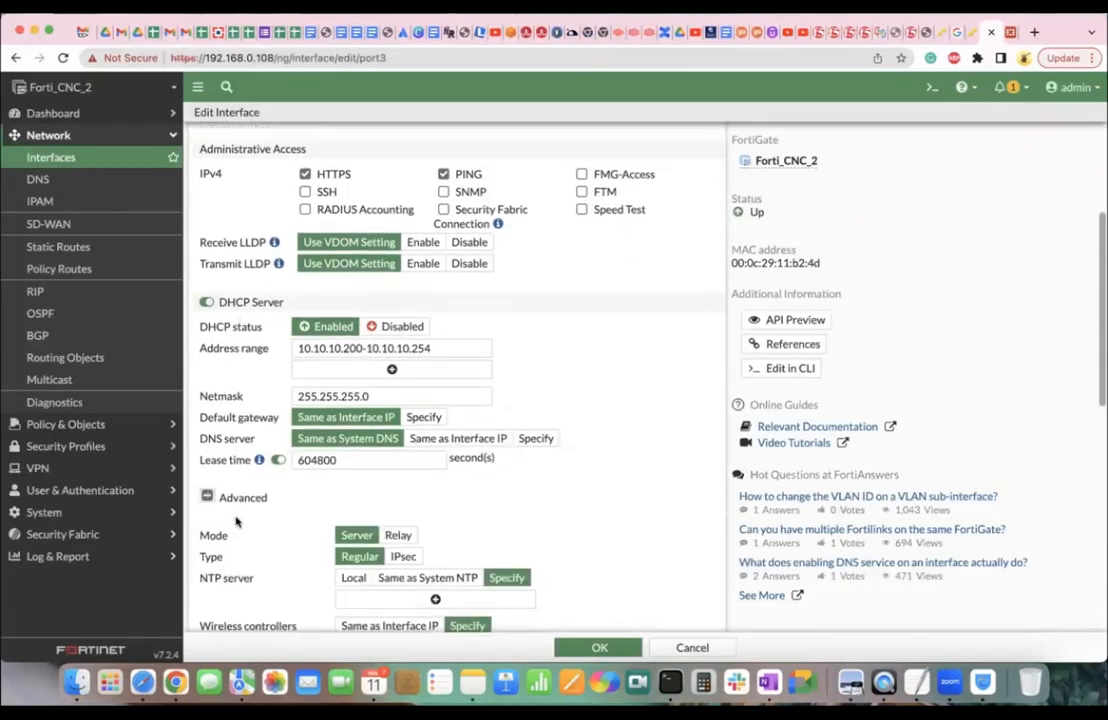
{"action": "scroll", "coordinate": [380, 450], "scroll_direction": "down", "scroll_amount": 3}
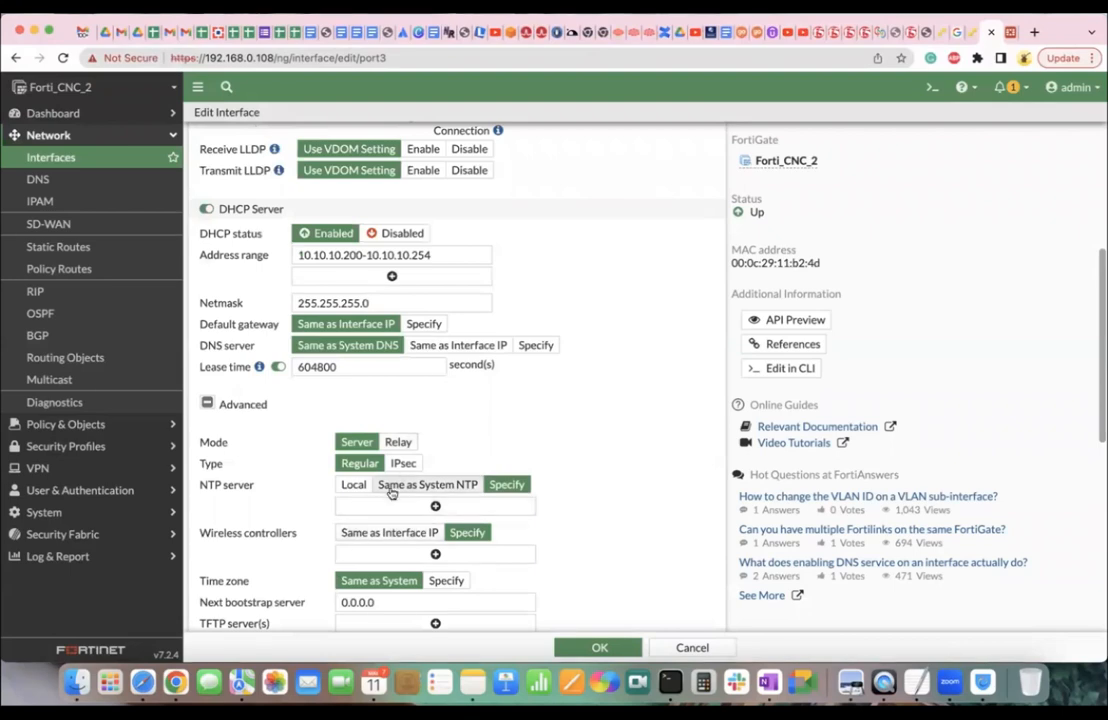
Switch port3's DHCP mode to Relay and enter 11.1.1.1 as the DHCP Server IP.
{"action": "left_click", "coordinate": [398, 442]}
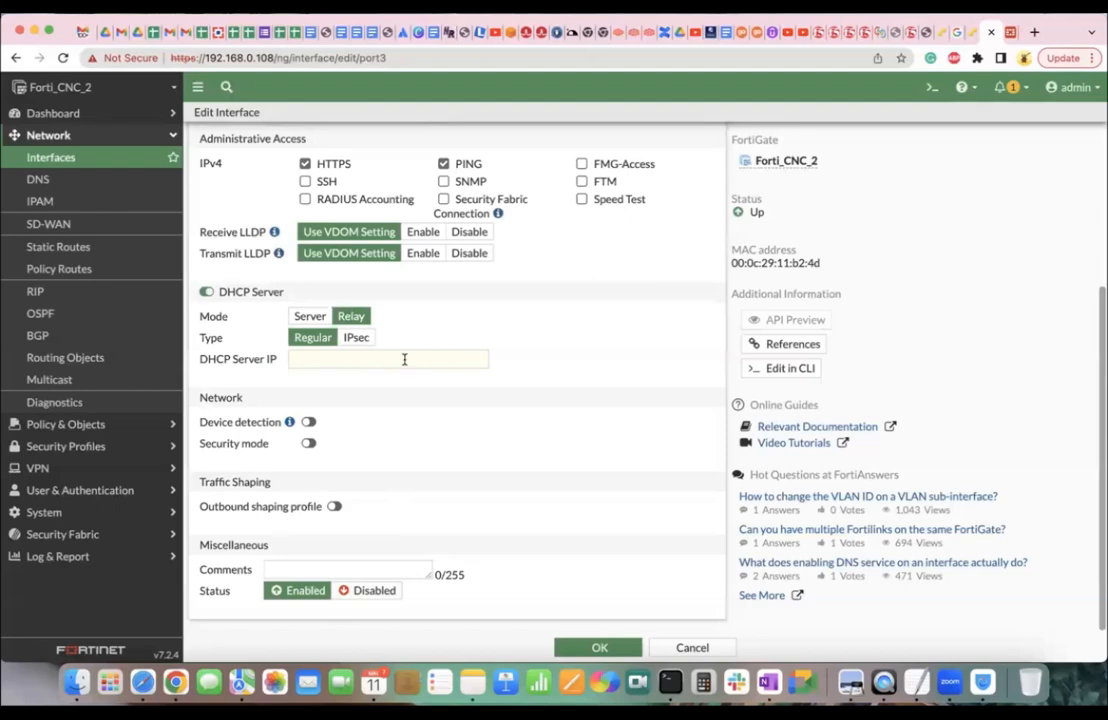
{"action": "left_click", "coordinate": [318, 357]}
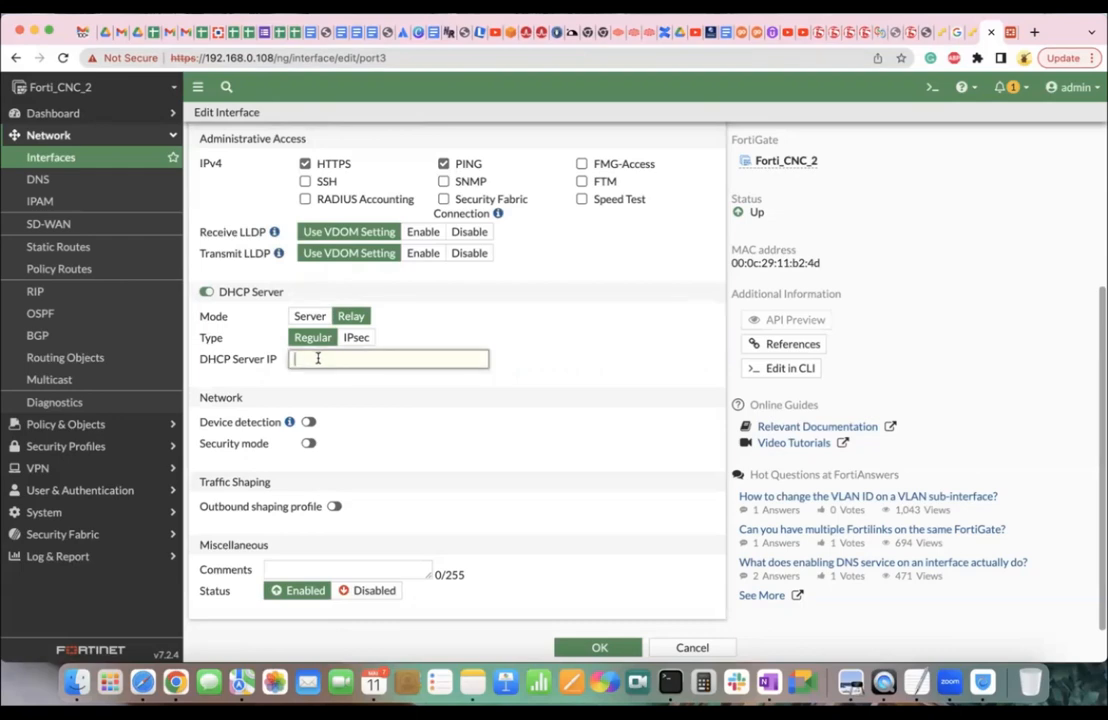
{"action": "type", "text": "10.10.10"}
{"action": "key", "text": "BackSpace"}
{"action": "key", "text": "BackSpace"}
{"action": "key", "text": "BackSpace"}
{"action": "key", "text": "BackSpace"}
{"action": "key", "text": "BackSpace"}
{"action": "key", "text": "BackSpace"}
{"action": "key", "text": "BackSpace"}
{"action": "key", "text": "BackSpace"}
{"action": "type", "text": "12.12.12"}
{"action": "key", "text": "BackSpace"}
{"action": "key", "text": "BackSpace"}
{"action": "key", "text": "BackSpace"}
{"action": "key", "text": "BackSpace"}
{"action": "key", "text": "BackSpace"}
{"action": "key", "text": "BackSpace"}
{"action": "key", "text": "BackSpace"}
{"action": "key", "text": "BackSpace"}
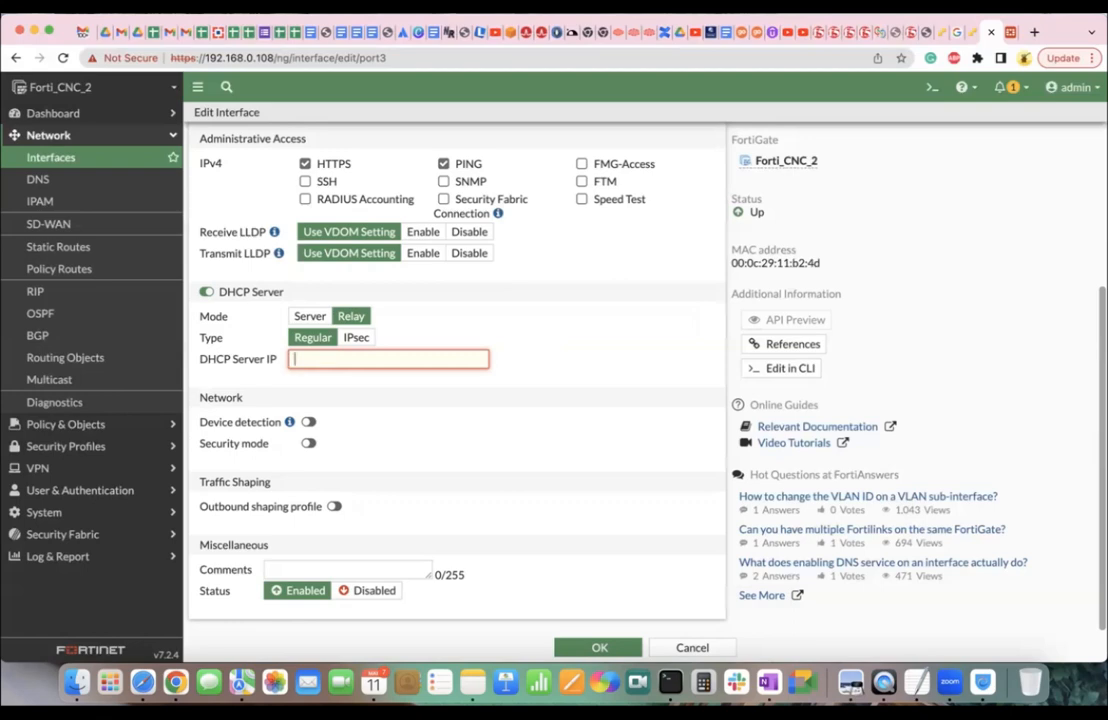
{"action": "type", "text": "11.1.1.1"}
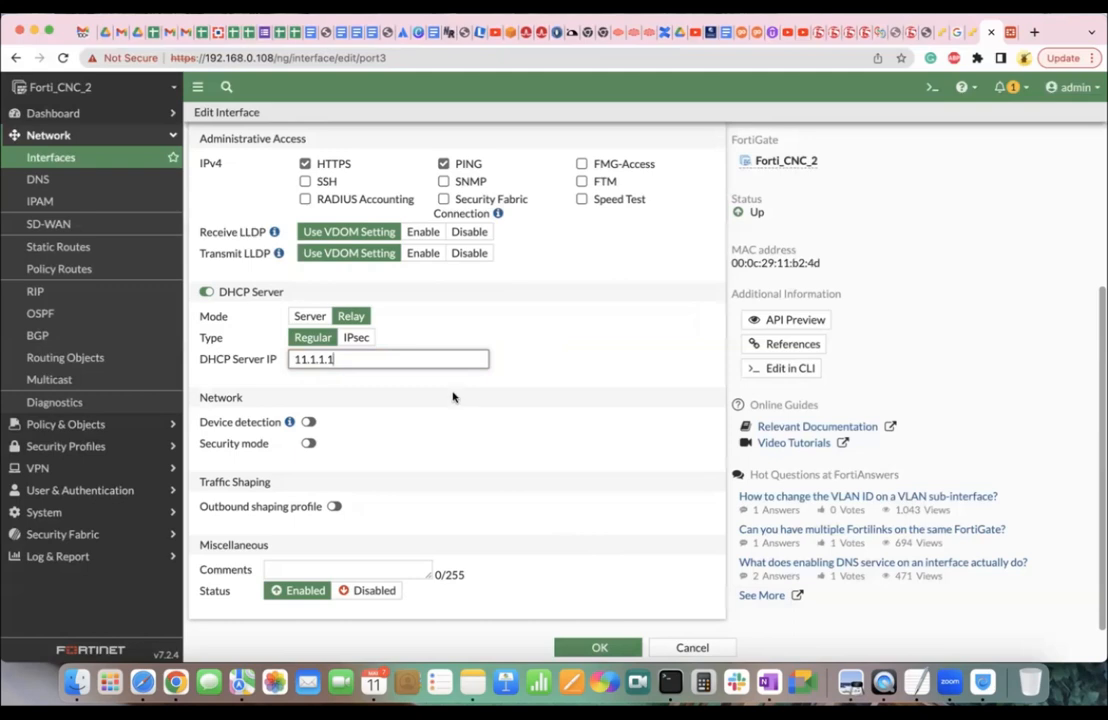
{"action": "scroll", "coordinate": [452, 397], "scroll_direction": "up", "scroll_amount": 3}
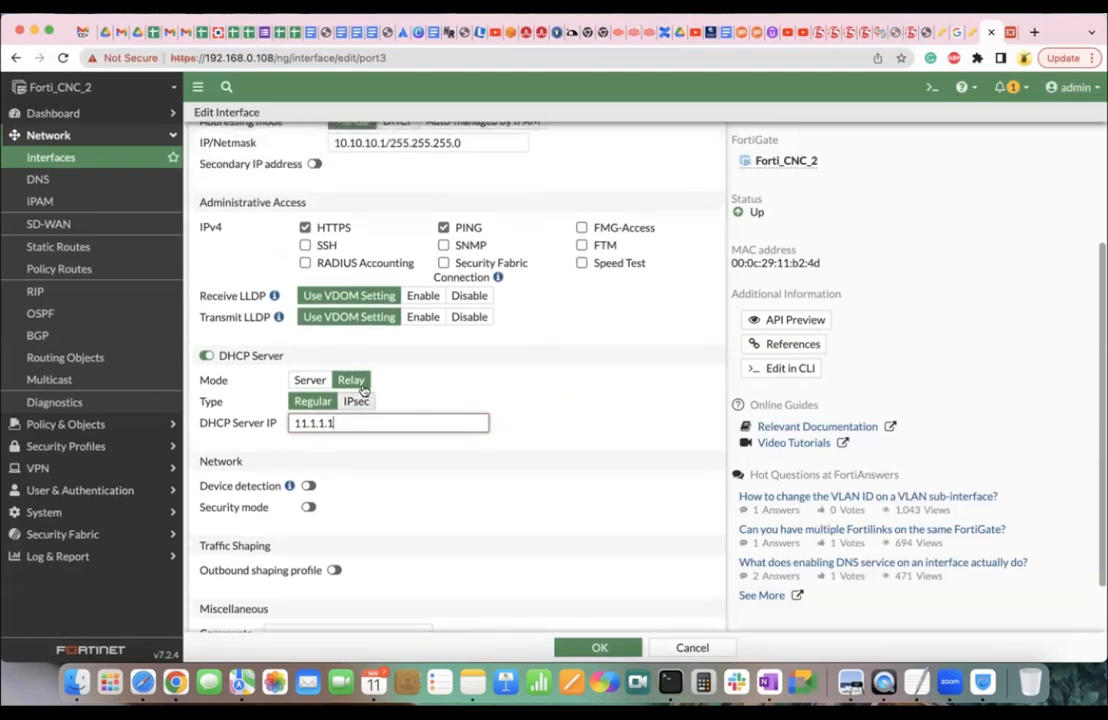
{"action": "double_click", "coordinate": [347, 423]}
{"action": "key", "text": "ctrl+Right"}
{"action": "key", "text": "ctrl+Right"}
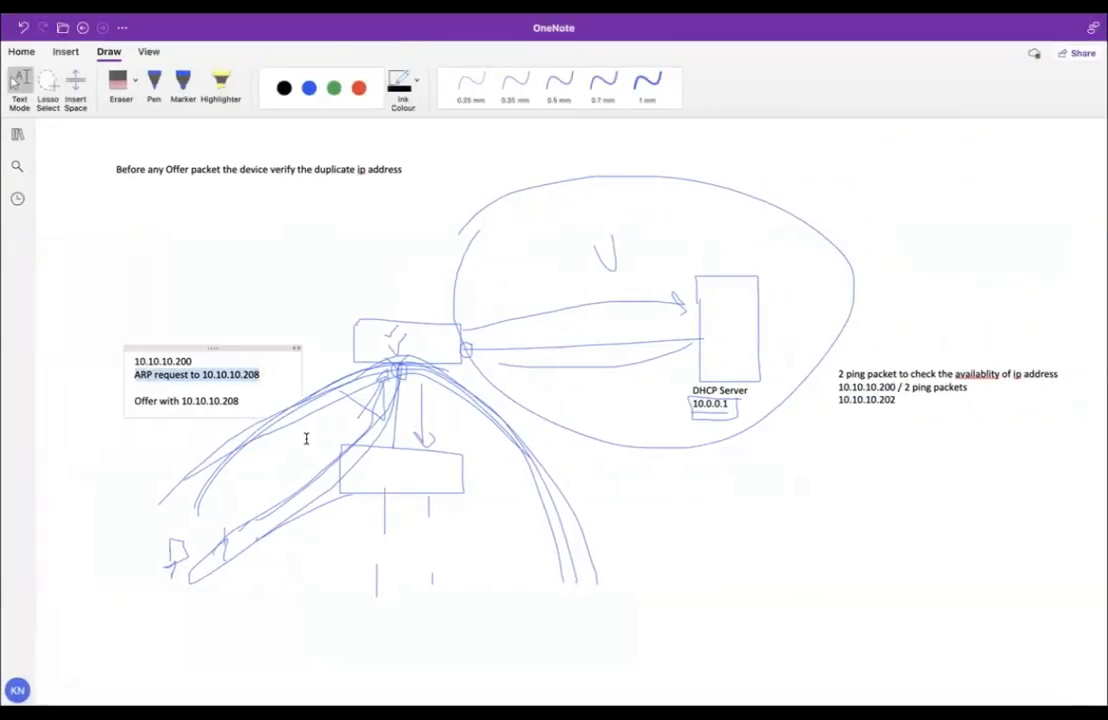
{"action": "key", "text": "ctrl+Left"}
{"action": "key", "text": "ctrl+Left"}
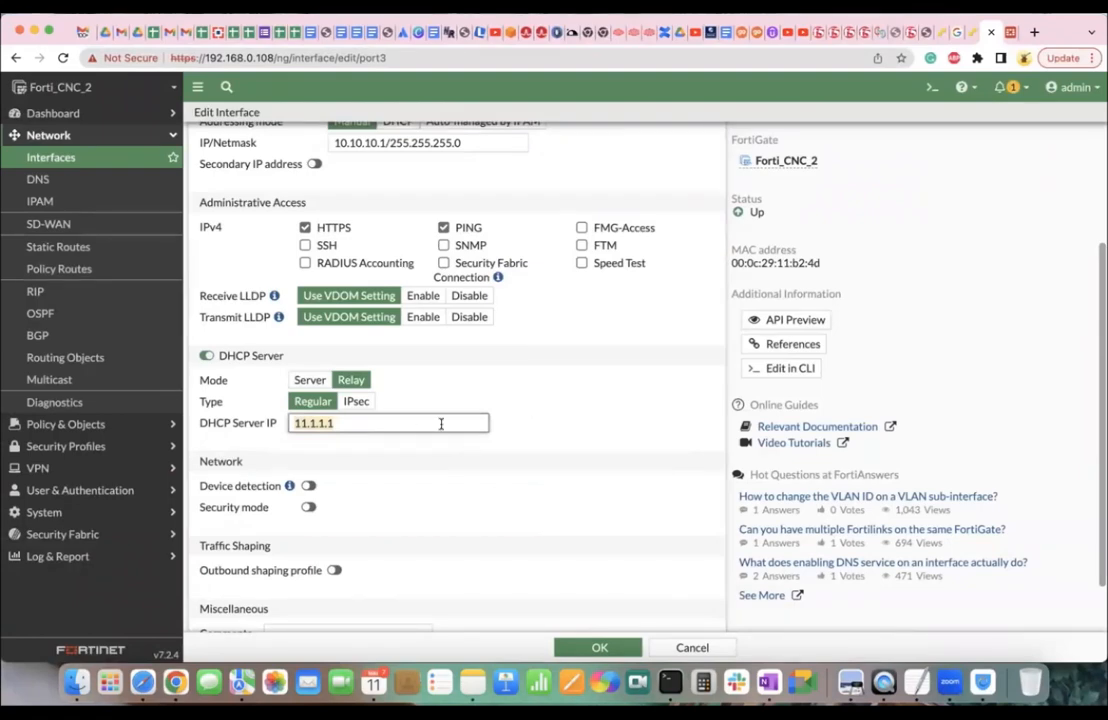
Delete the 11.1.1.1 value, leaving the relay's DHCP Server IP field empty.
{"action": "key", "text": "BackSpace"}
{"action": "scroll", "coordinate": [655, 328], "scroll_direction": "up", "scroll_amount": 1}
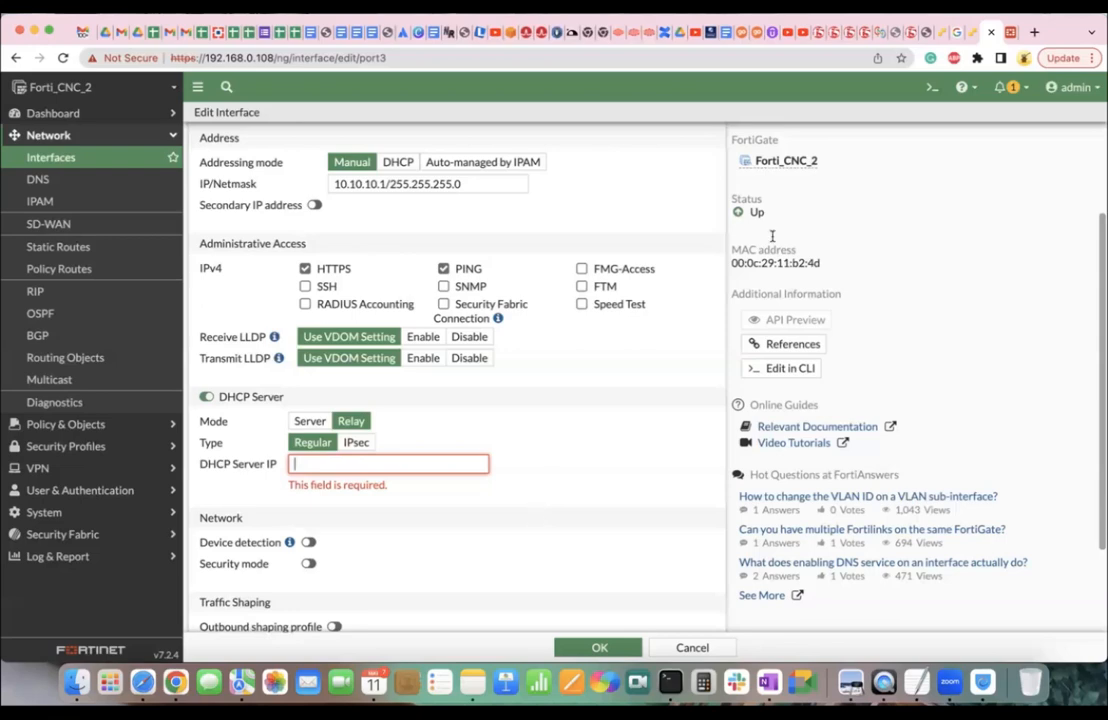
Enter 'execute ping 11.1.1.1' in the FortiGate CLI Console, then minimize the console.
{"action": "left_click", "coordinate": [926, 88]}
{"action": "type", "text": "exe"}
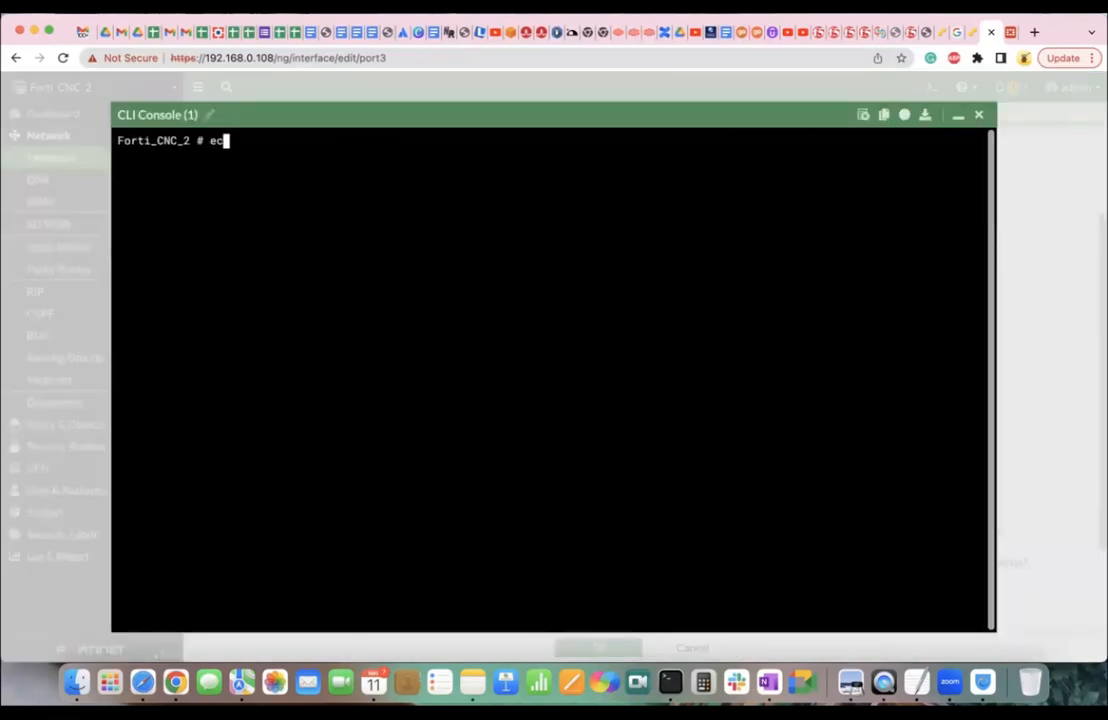
{"action": "key", "text": "BackSpace"}
{"action": "key", "text": "BackSpace"}
{"action": "type", "text": "xecute ping 11.1.1.1"}
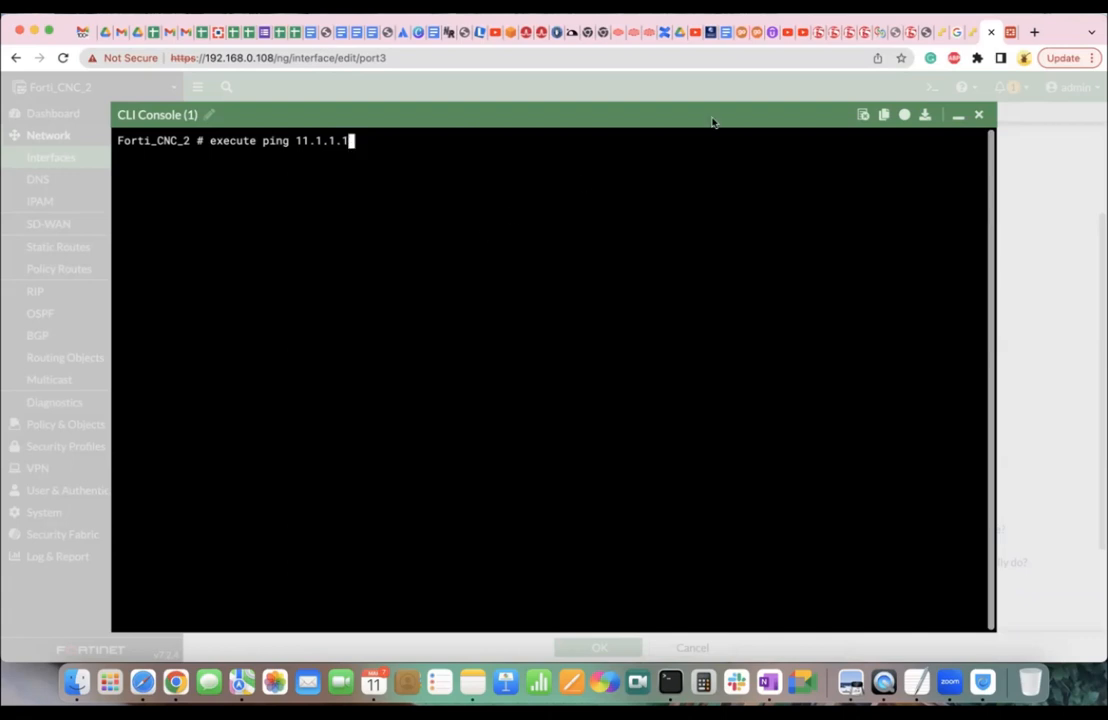
{"action": "left_click", "coordinate": [960, 116]}
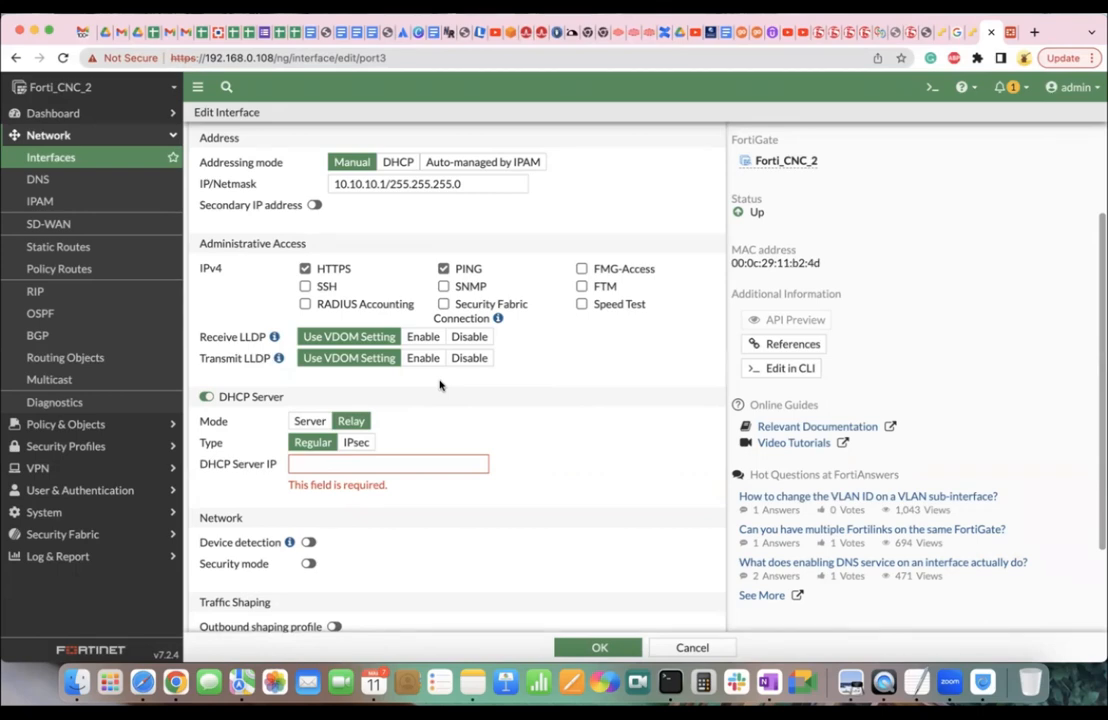
{"action": "left_click", "coordinate": [932, 87]}
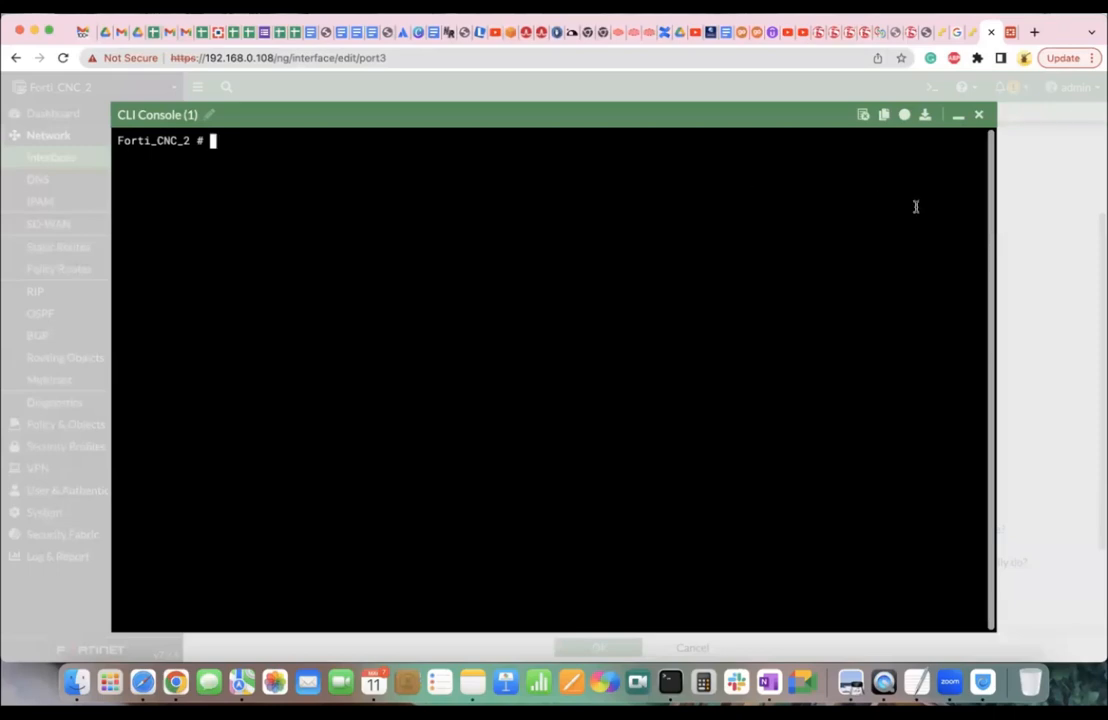
{"action": "left_click", "coordinate": [979, 115]}
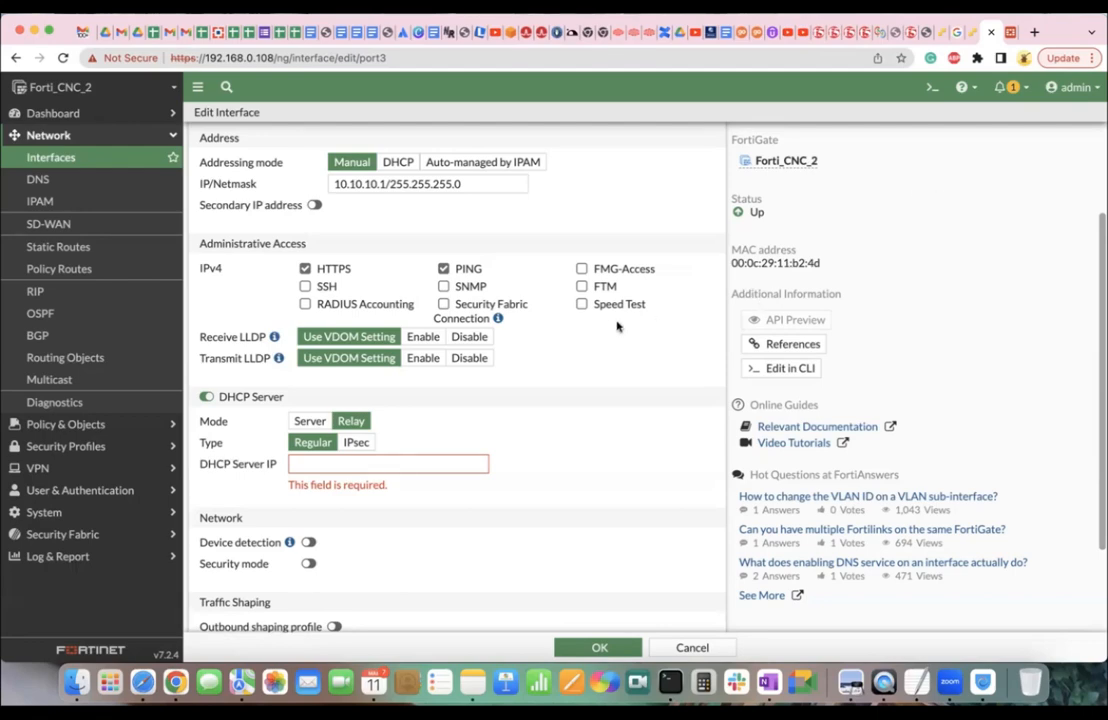
Turn off port3's DHCP Server, cancel the unsaved edit, and return to the User-1 VM console.
{"action": "left_click", "coordinate": [206, 397]}
{"action": "left_click", "coordinate": [691, 647]}
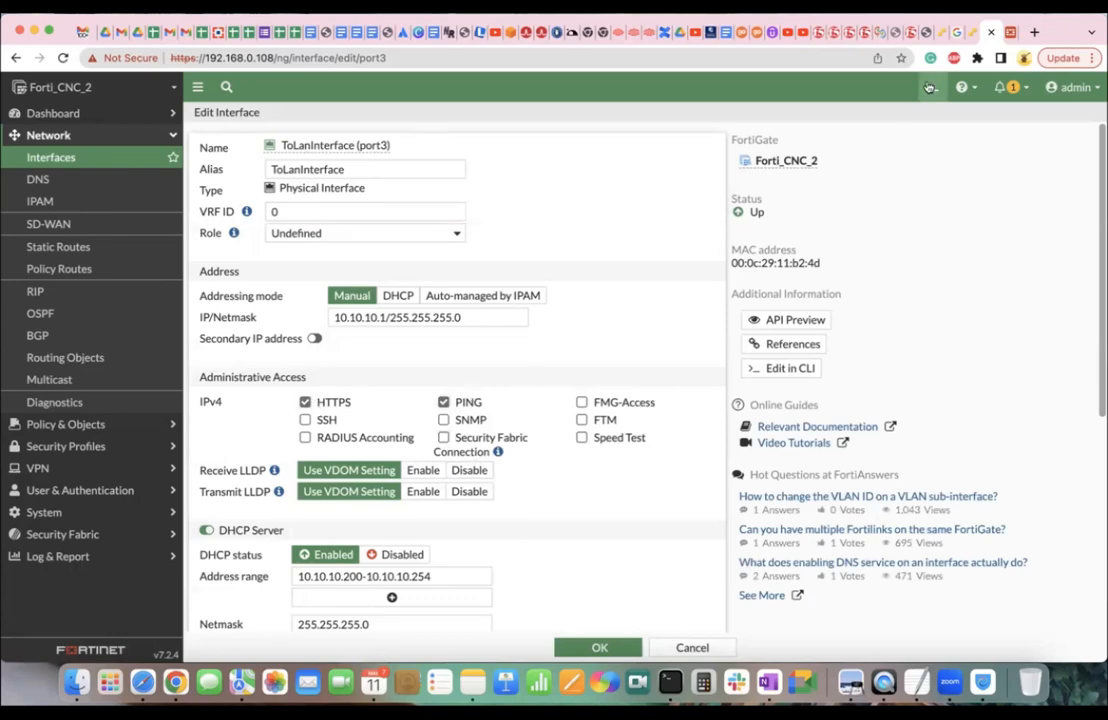
{"action": "left_click", "coordinate": [973, 35]}
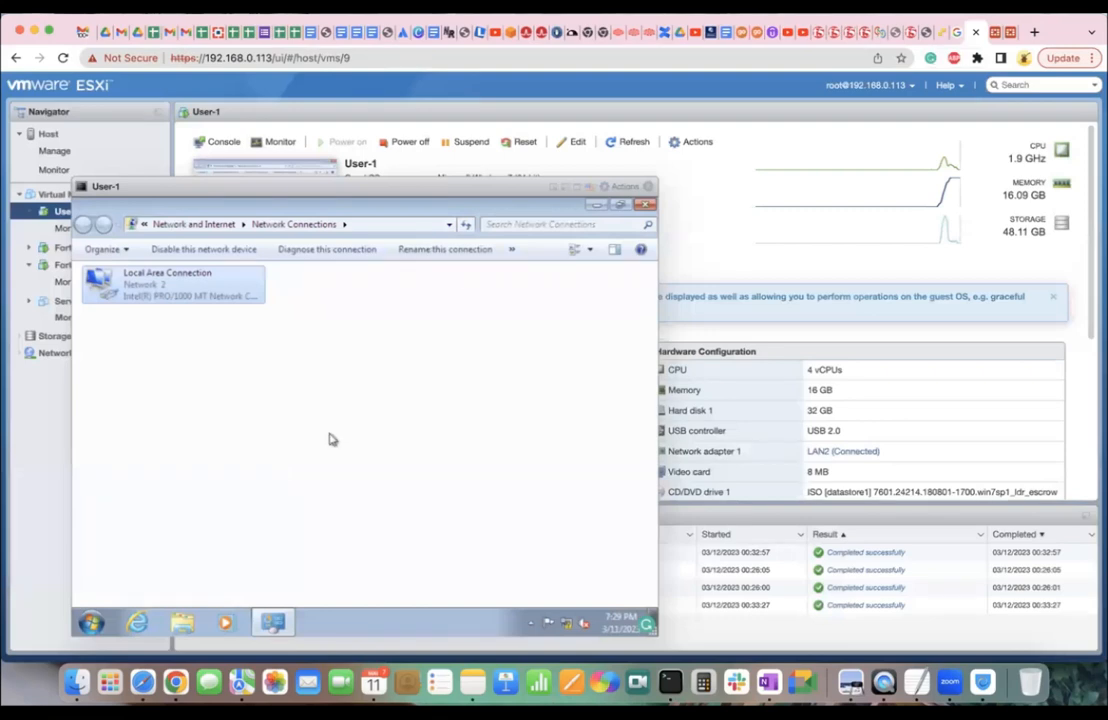
Launch Internet Explorer from the VM's Start menu and dismiss the tab-layout notice.
{"action": "left_click", "coordinate": [92, 623]}
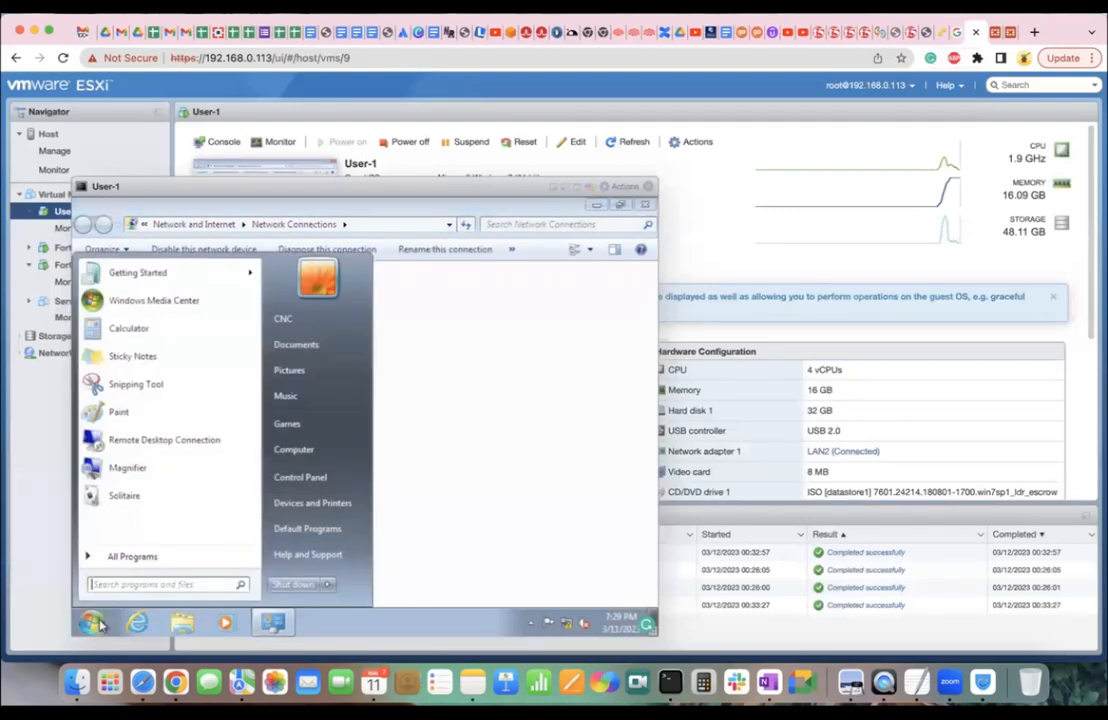
{"action": "type", "text": "ch"}
{"action": "key", "text": "BackSpace"}
{"action": "key", "text": "BackSpace"}
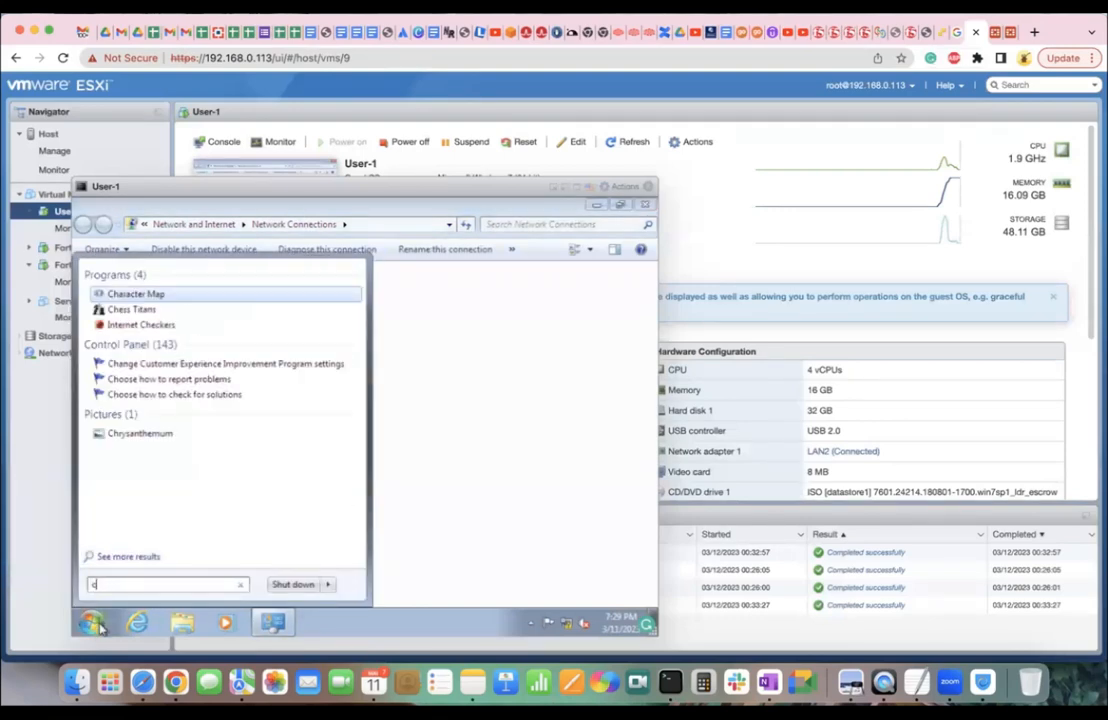
{"action": "left_click", "coordinate": [137, 623]}
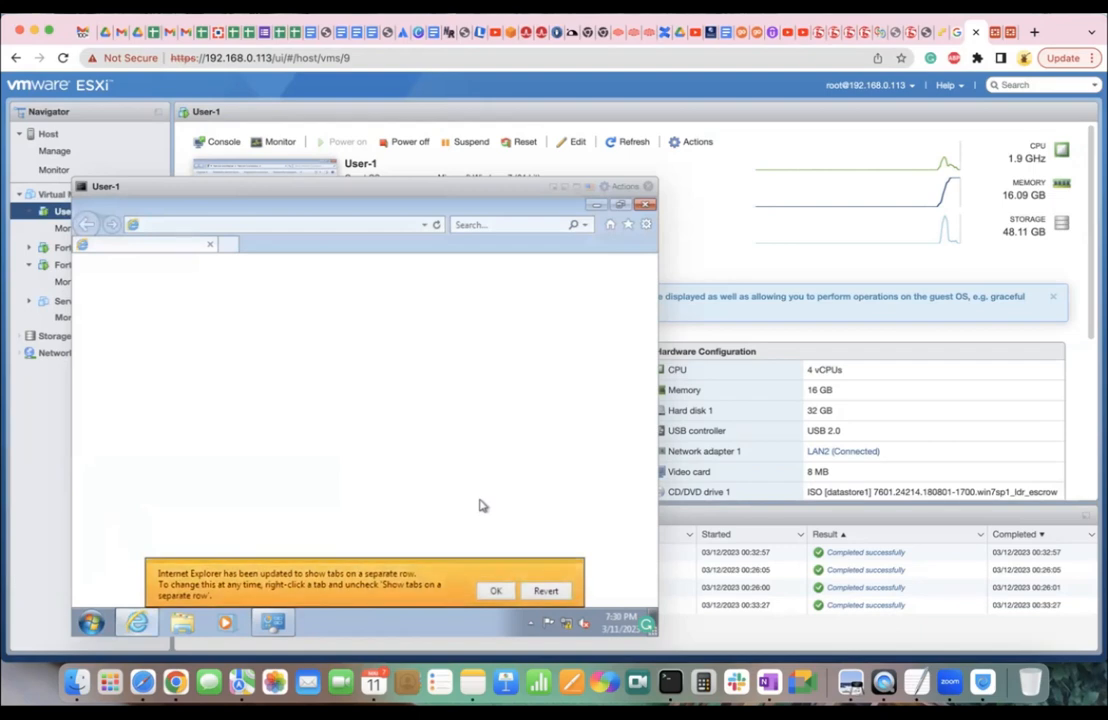
{"action": "left_click", "coordinate": [496, 590]}
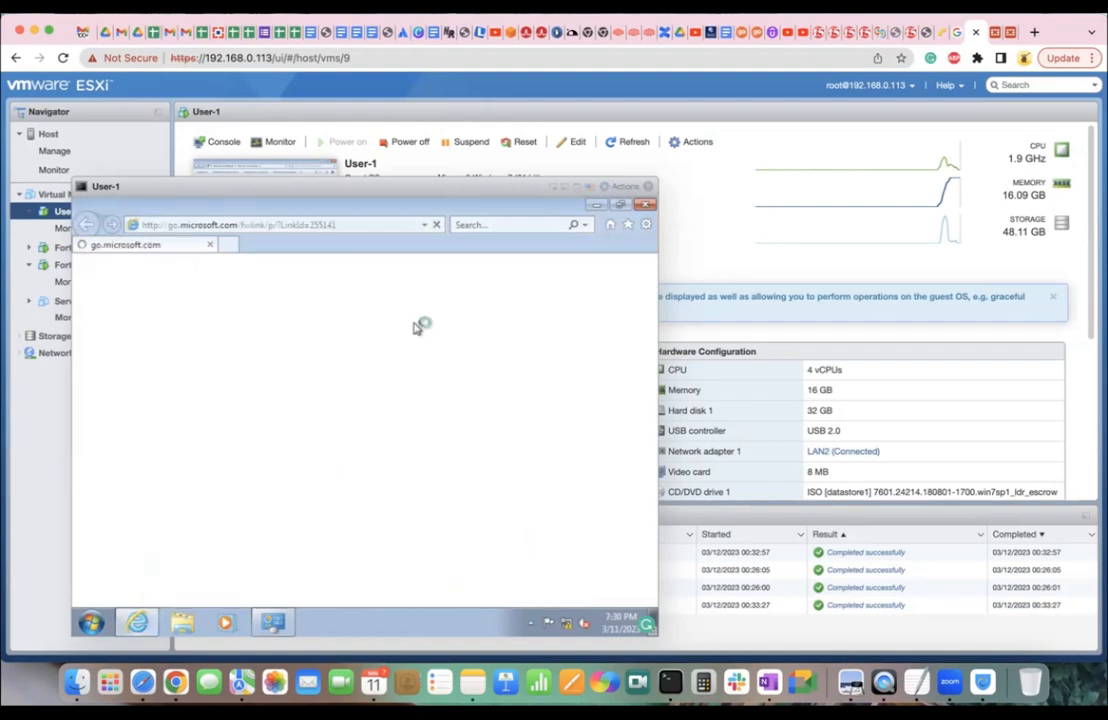
{"action": "left_click", "coordinate": [332, 226]}
{"action": "type", "text": "ht"}
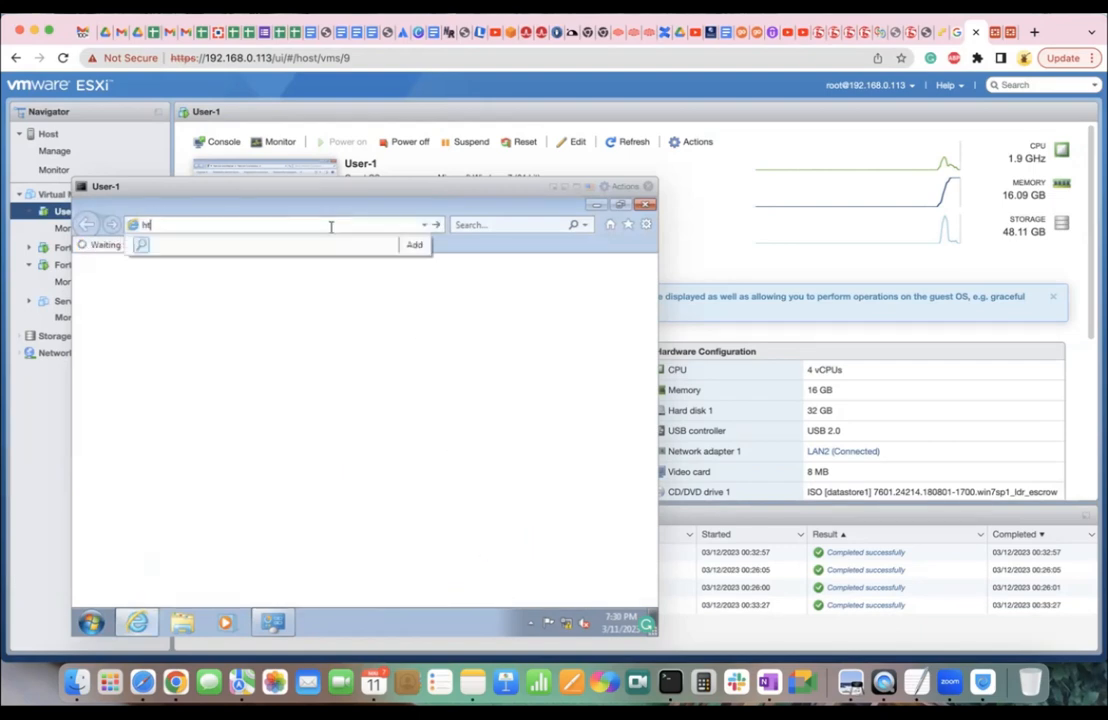
{"action": "type", "text": "tps://10.10.10.1"}
{"action": "key", "text": "Return"}
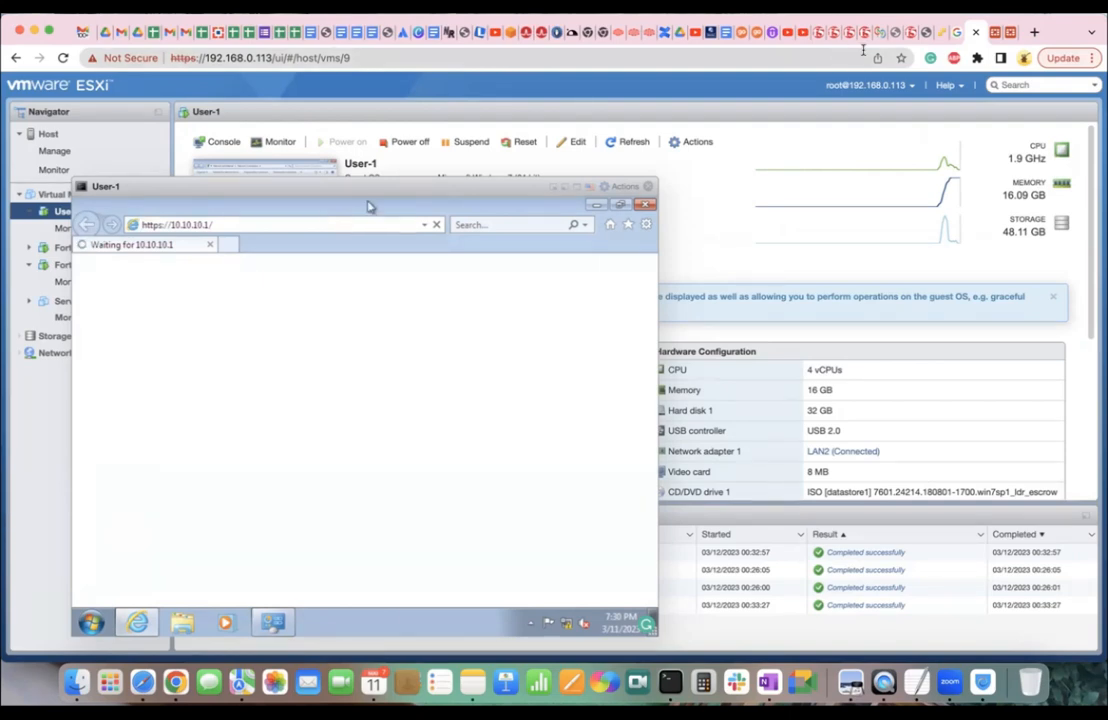
{"action": "left_click", "coordinate": [985, 32]}
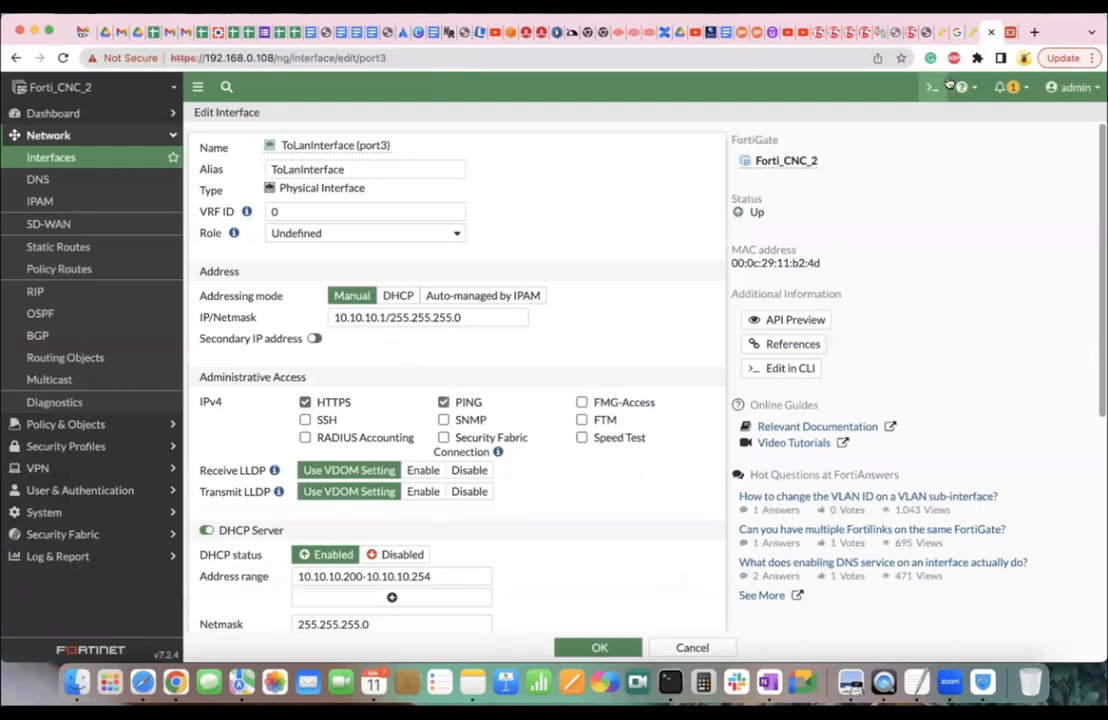
Dismiss the IE11 setup prompt, close the extra tab, and continue past the certificate warning to 10.10.10.1.
{"action": "left_click", "coordinate": [972, 35]}
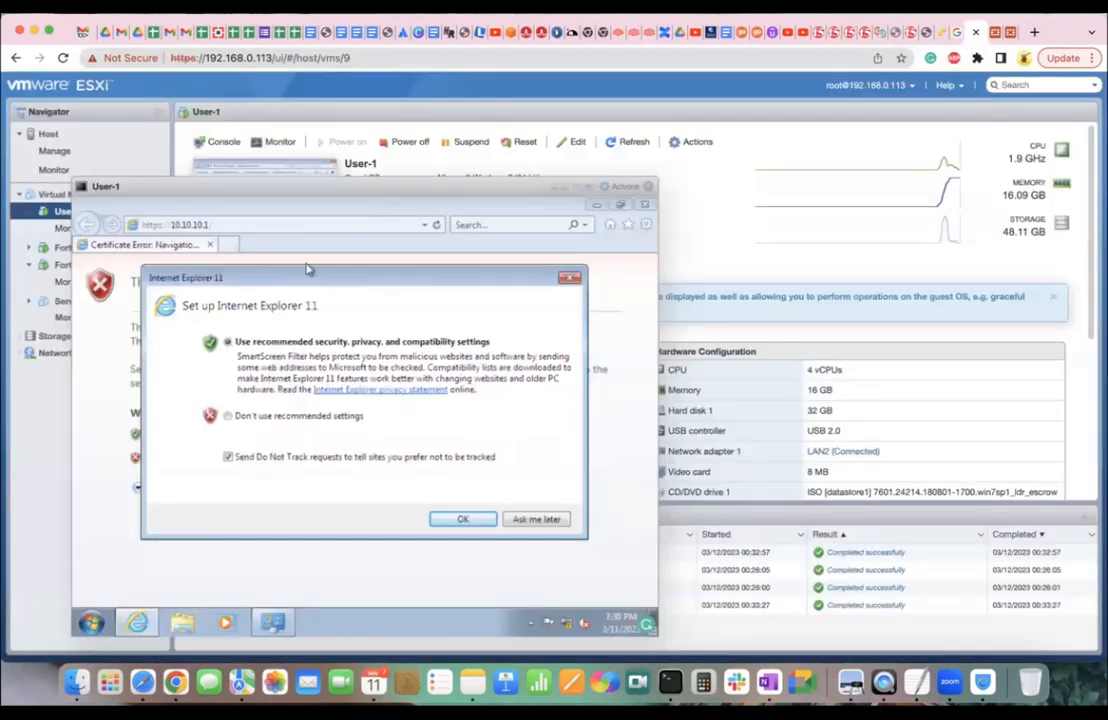
{"action": "left_click", "coordinate": [530, 519]}
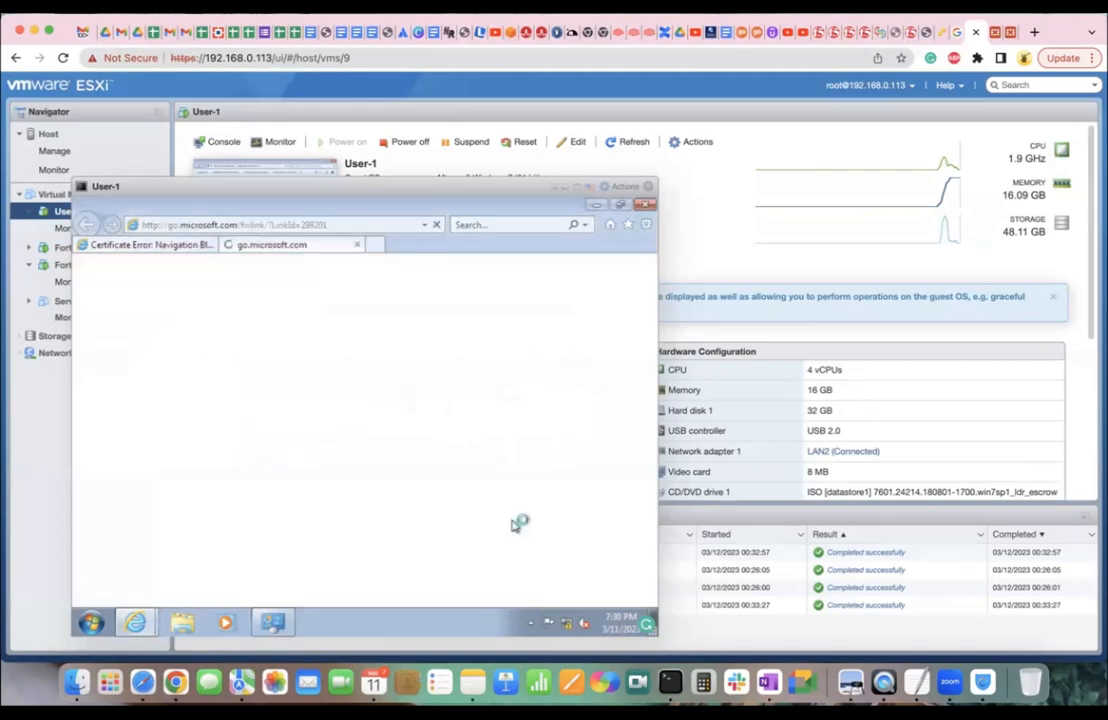
{"action": "left_click", "coordinate": [357, 244]}
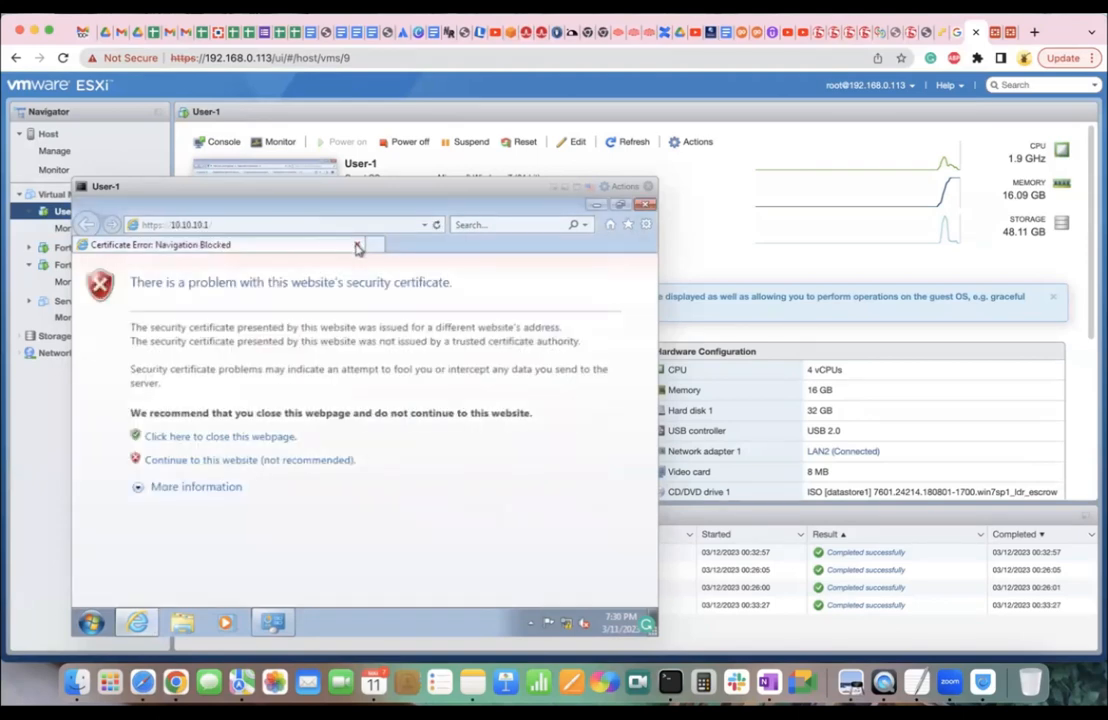
{"action": "left_click", "coordinate": [180, 460]}
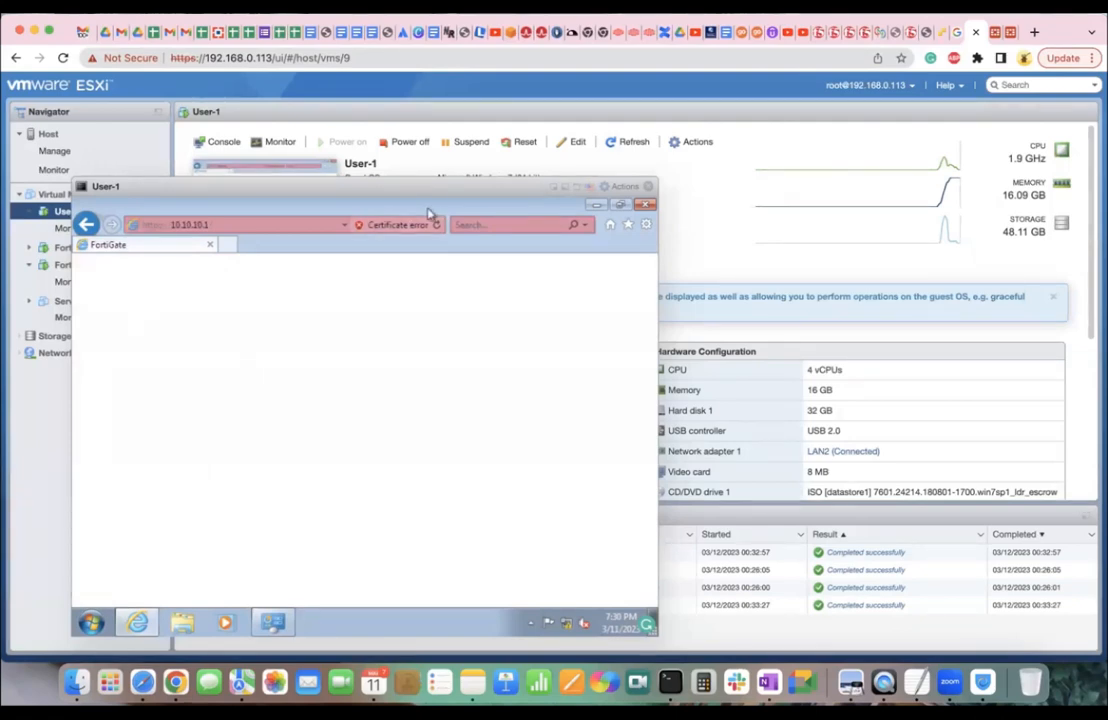
{"action": "left_click", "coordinate": [392, 225]}
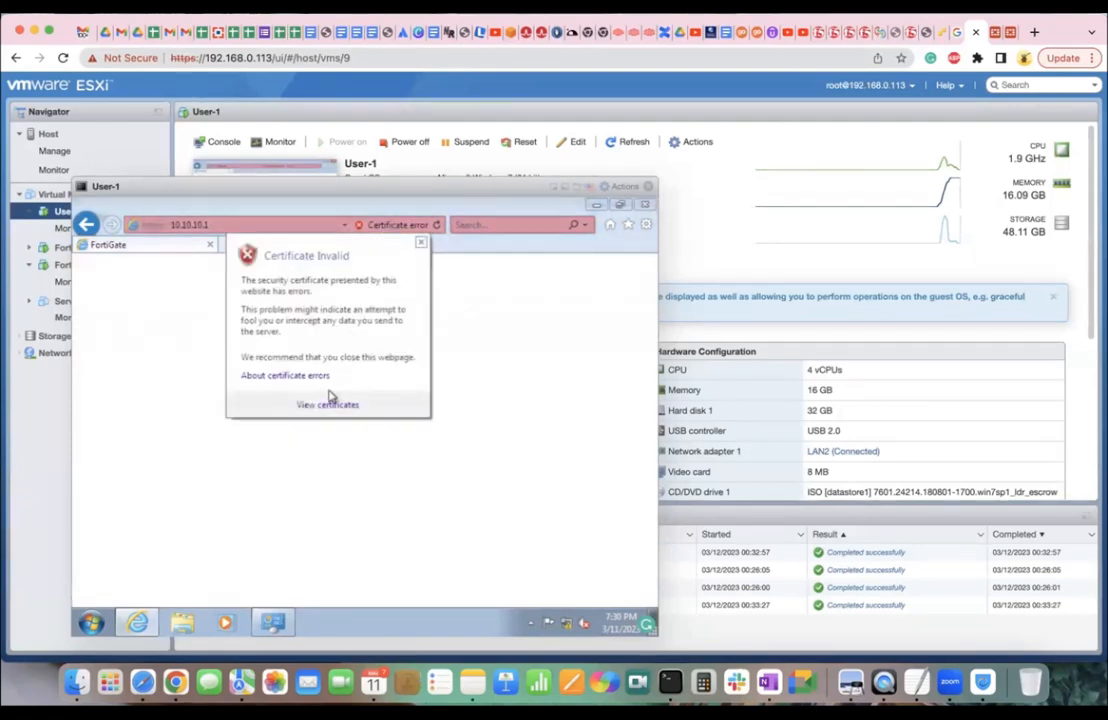
{"action": "left_click", "coordinate": [421, 246]}
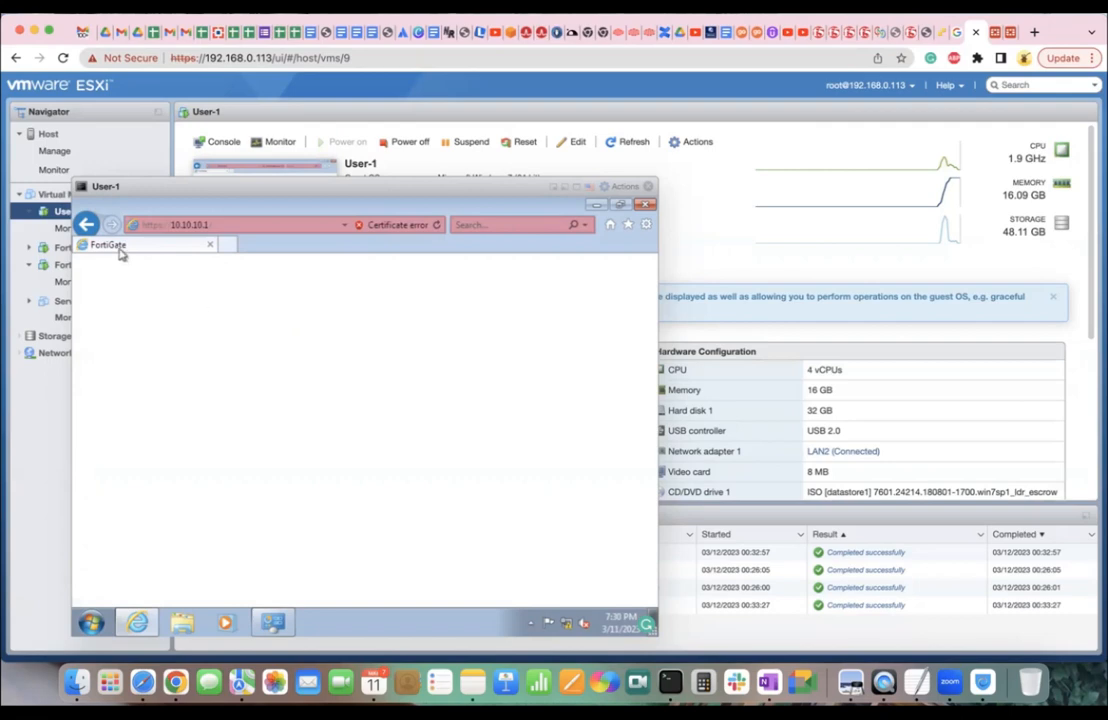
Open F12 developer tools on the blank FortiGate page and reload it in the Network view.
{"action": "right_click", "coordinate": [164, 318]}
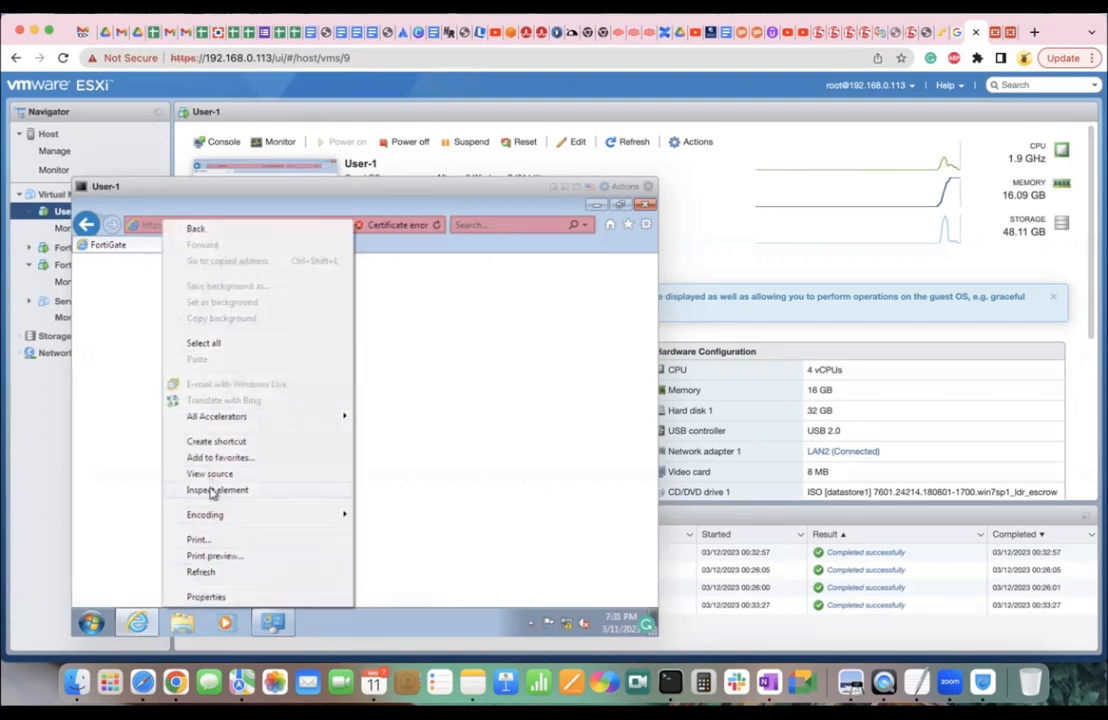
{"action": "left_click", "coordinate": [212, 491]}
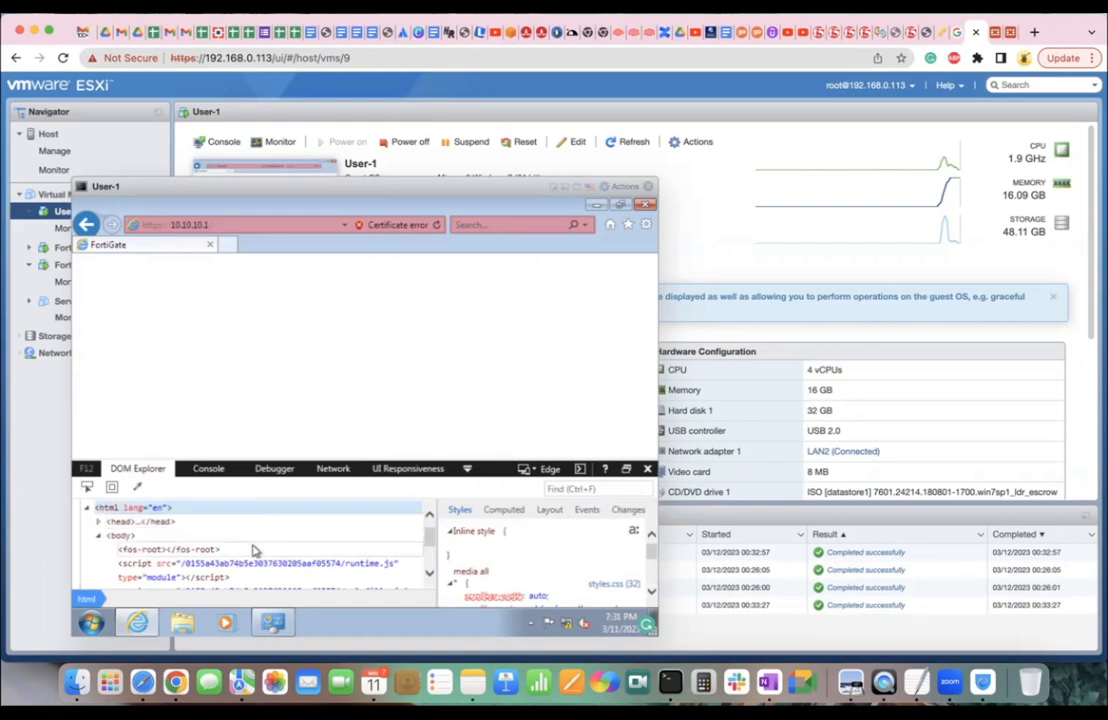
{"action": "scroll", "coordinate": [254, 550], "scroll_direction": "down", "scroll_amount": 3}
{"action": "scroll", "coordinate": [254, 550], "scroll_direction": "up", "scroll_amount": 3}
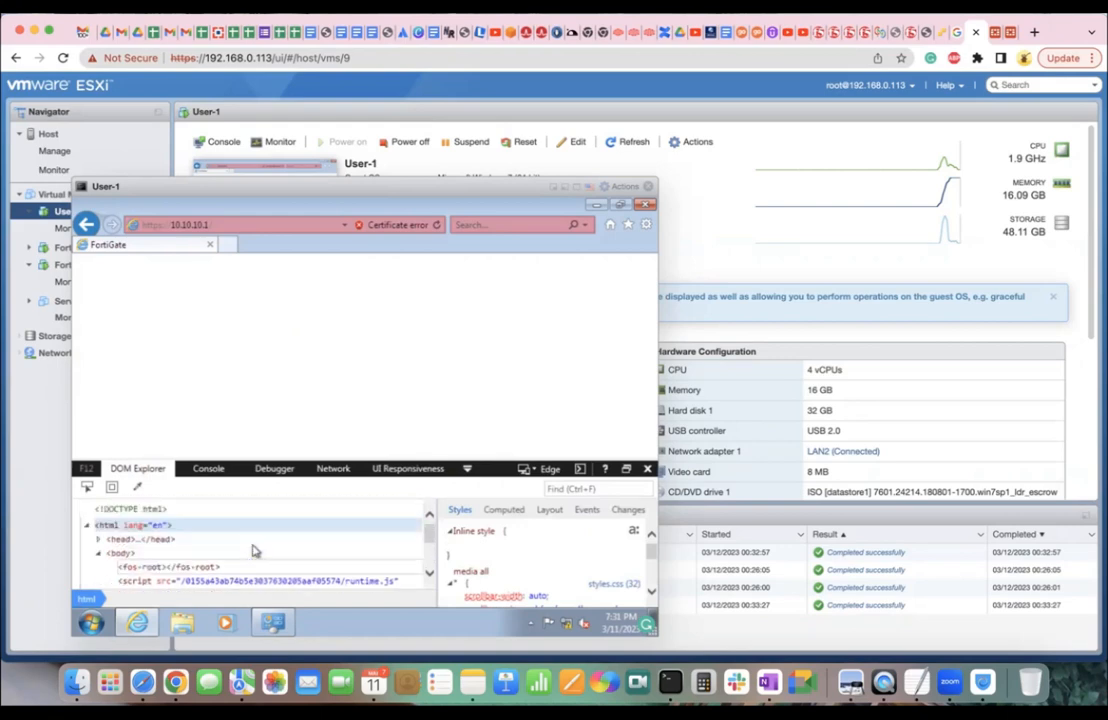
{"action": "left_click", "coordinate": [333, 469]}
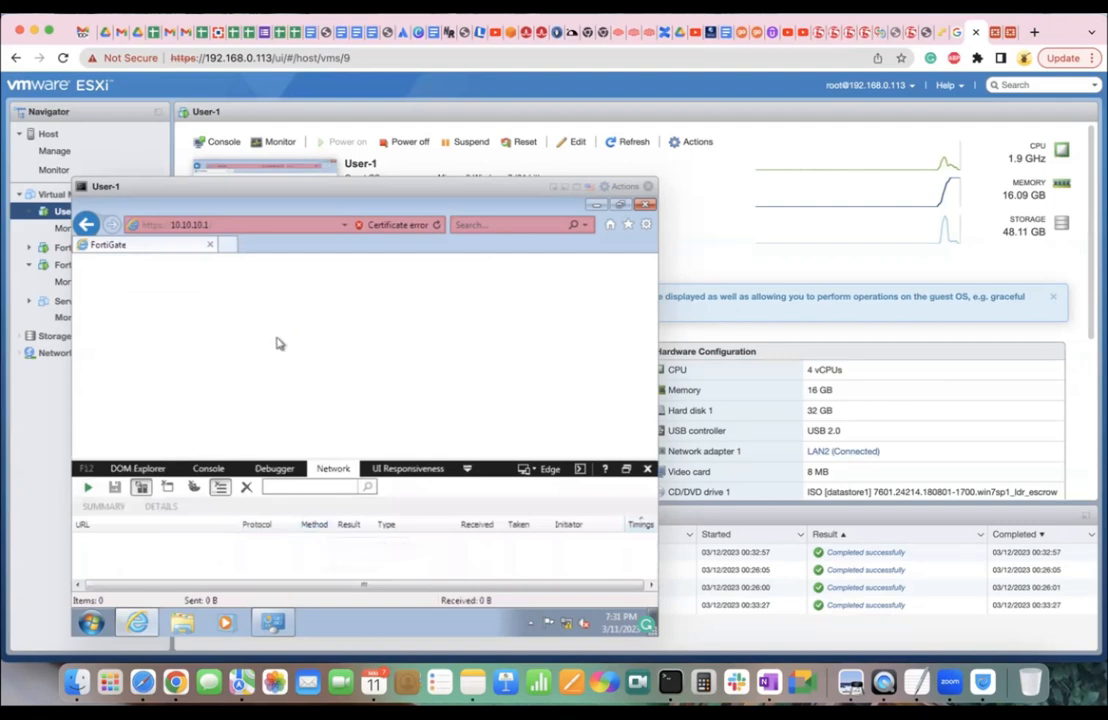
{"action": "left_click", "coordinate": [437, 225]}
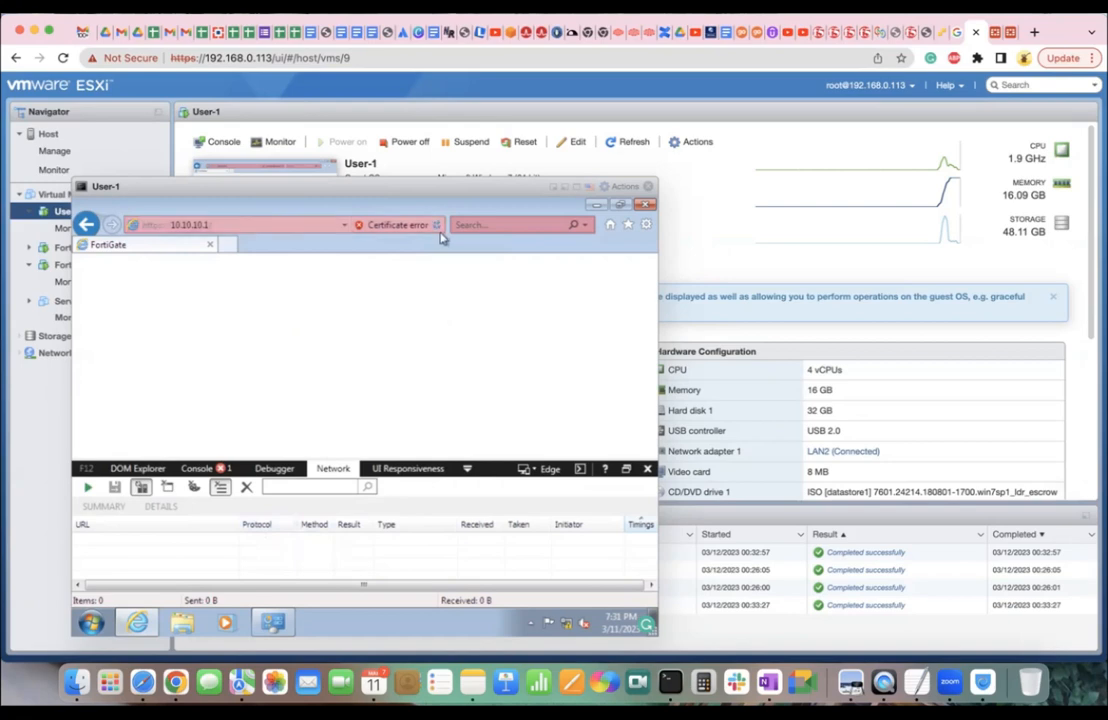
Inspect the SCRIPT1014 console error and its source in Debugger, then close the developer tools.
{"action": "left_click", "coordinate": [197, 468]}
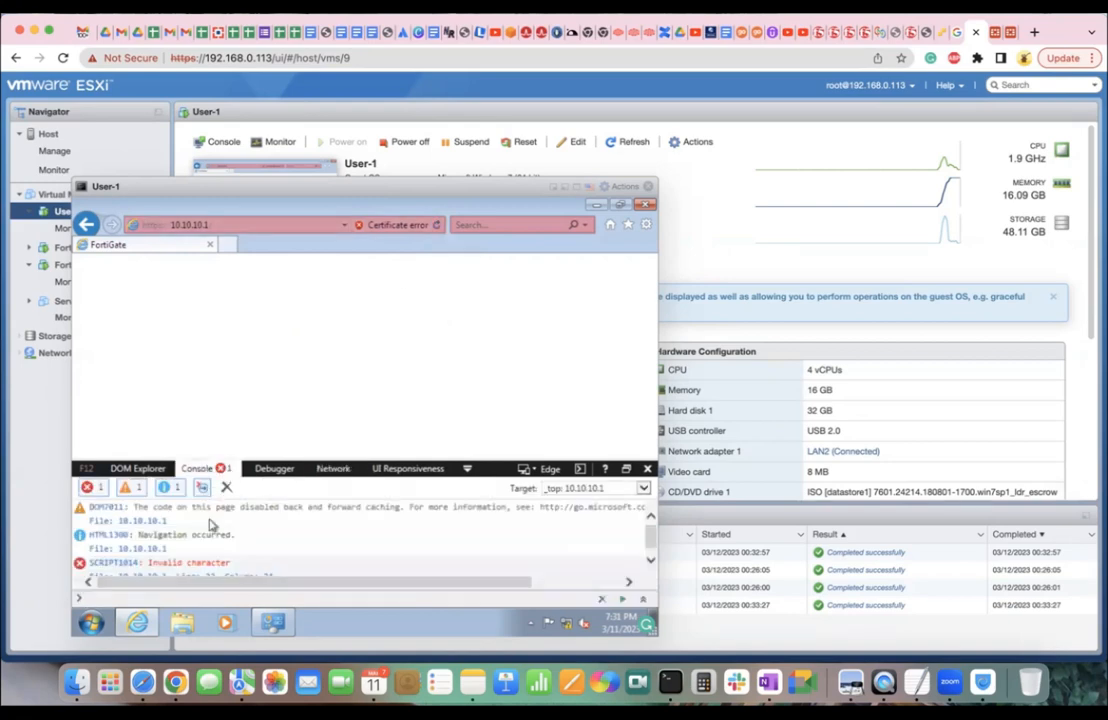
{"action": "scroll", "coordinate": [218, 560], "scroll_direction": "down", "scroll_amount": 2}
{"action": "scroll", "coordinate": [218, 564], "scroll_direction": "up", "scroll_amount": 1}
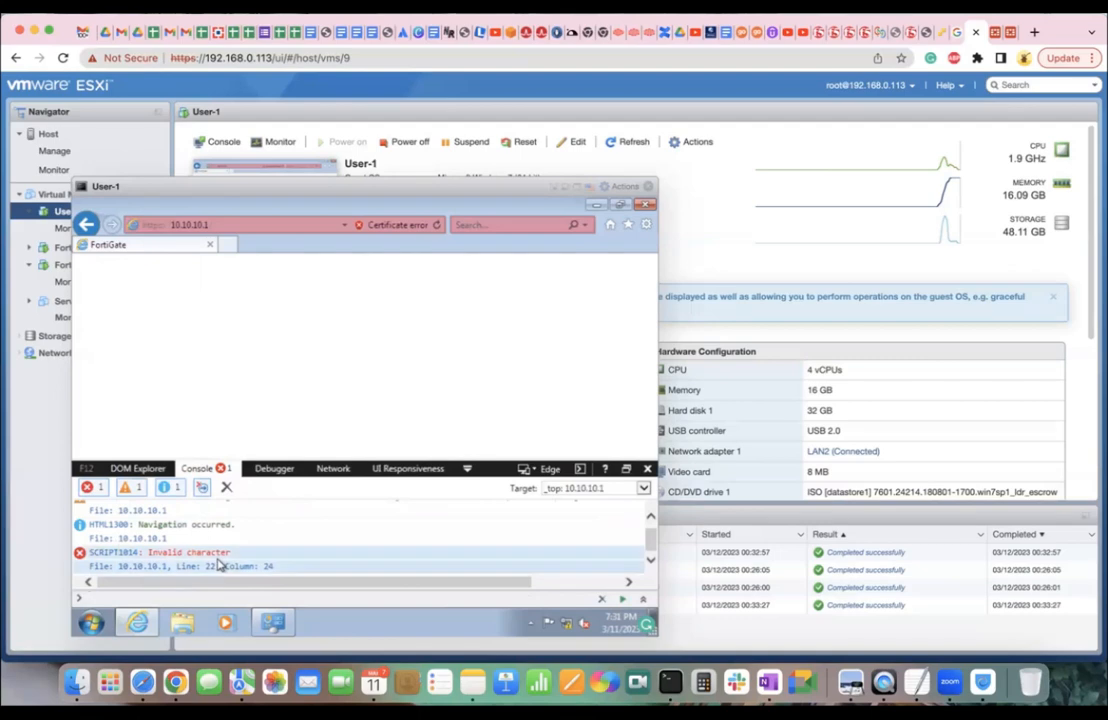
{"action": "scroll", "coordinate": [220, 565], "scroll_direction": "right", "scroll_amount": 3}
{"action": "scroll", "coordinate": [218, 568], "scroll_direction": "left", "scroll_amount": 3}
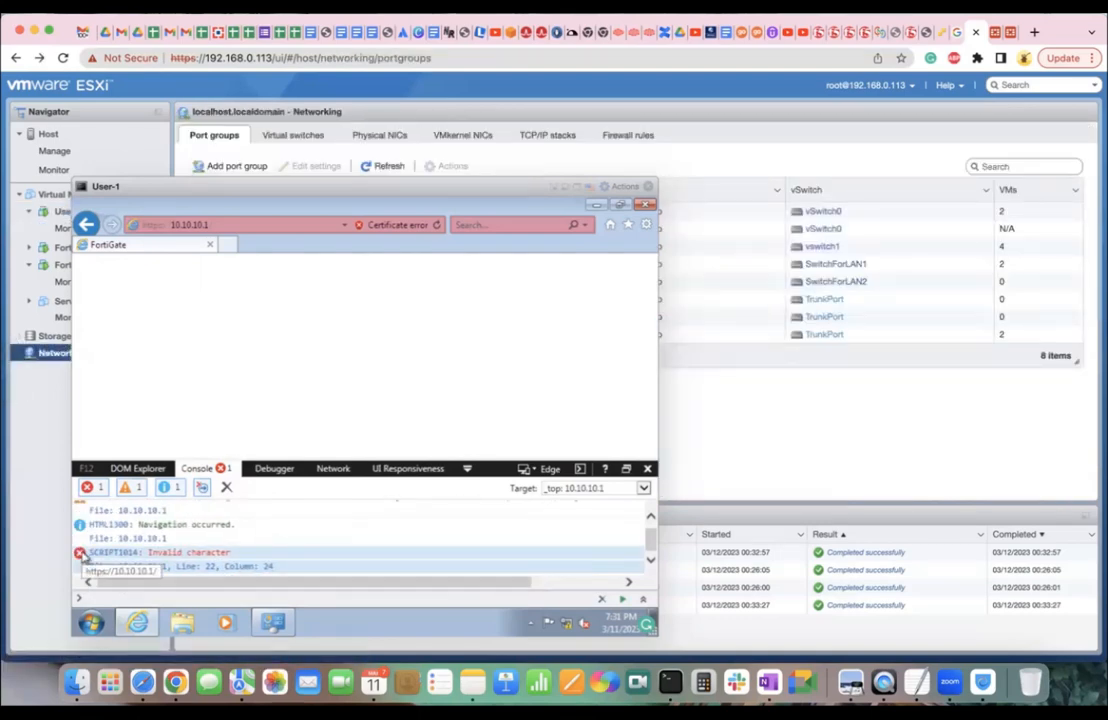
{"action": "left_click", "coordinate": [131, 565]}
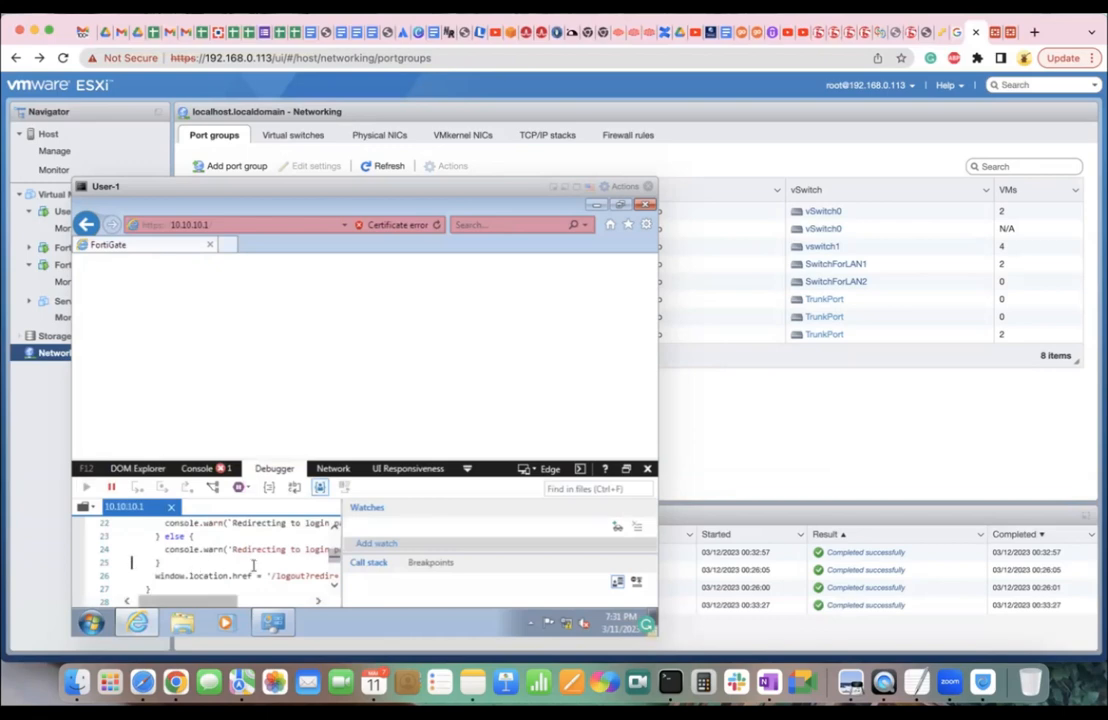
{"action": "scroll", "coordinate": [254, 566], "scroll_direction": "down", "scroll_amount": 5}
{"action": "scroll", "coordinate": [254, 566], "scroll_direction": "up", "scroll_amount": 10}
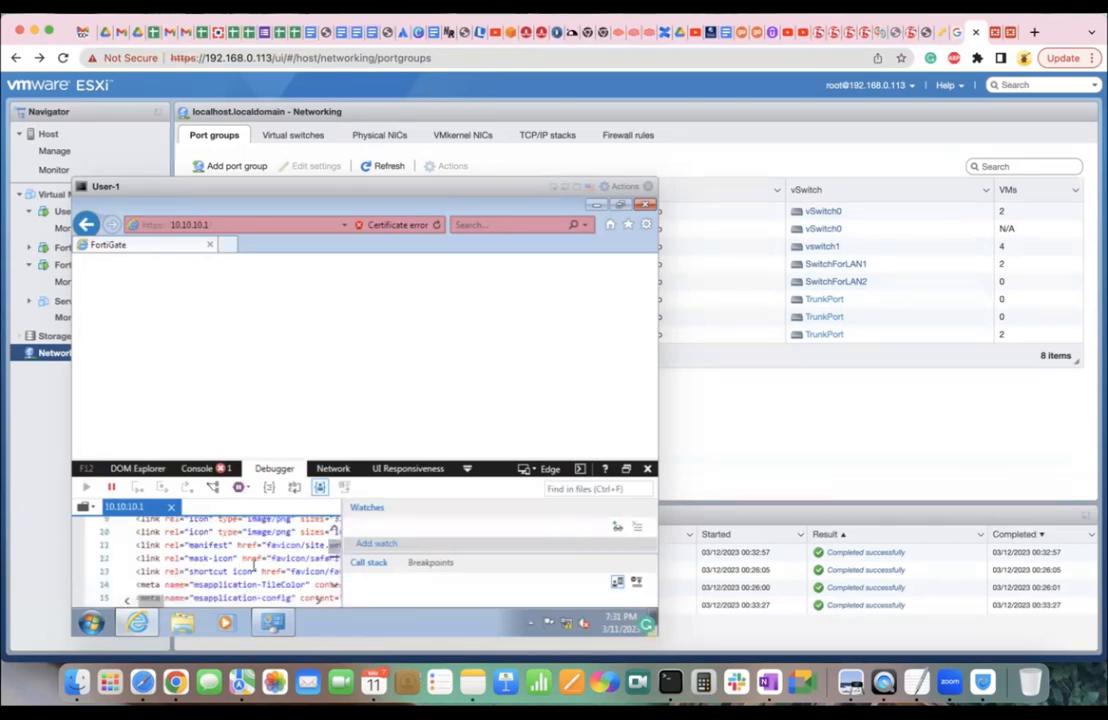
{"action": "scroll", "coordinate": [255, 565], "scroll_direction": "down", "scroll_amount": 9}
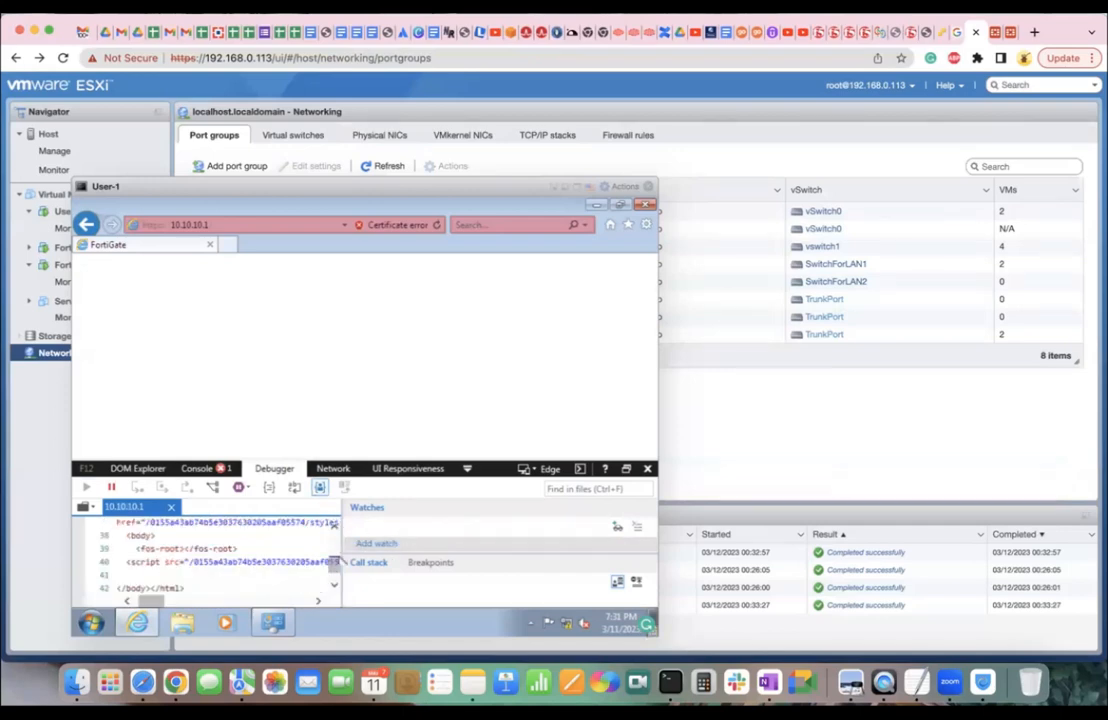
{"action": "left_click", "coordinate": [211, 470]}
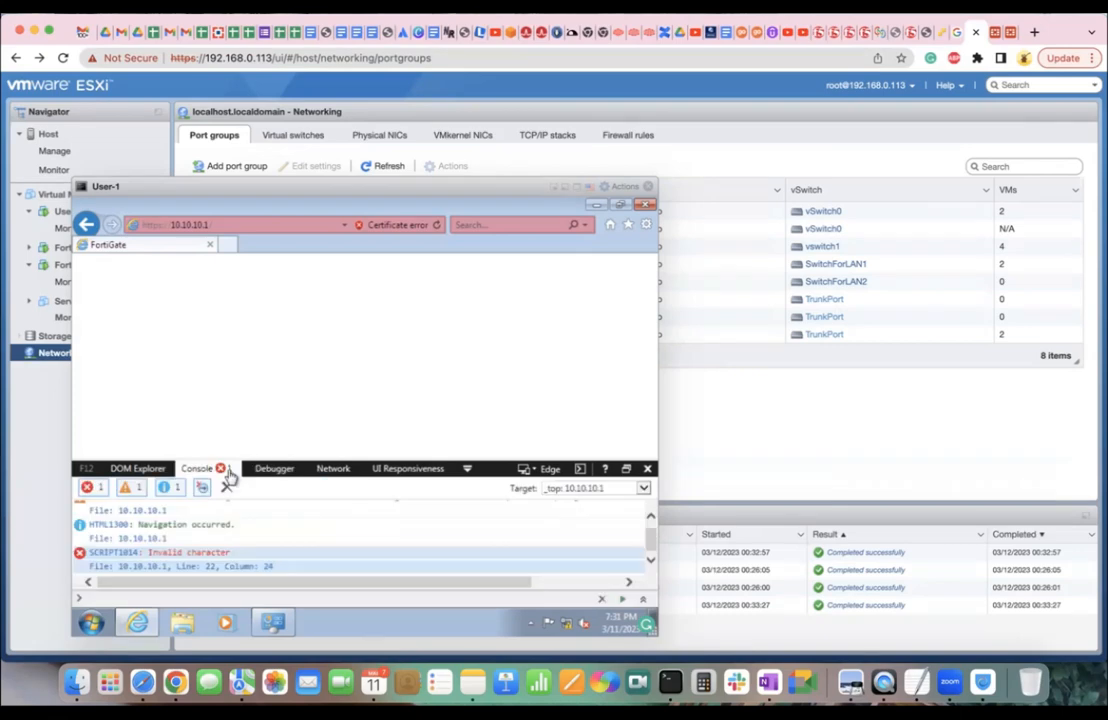
{"action": "left_click", "coordinate": [647, 469]}
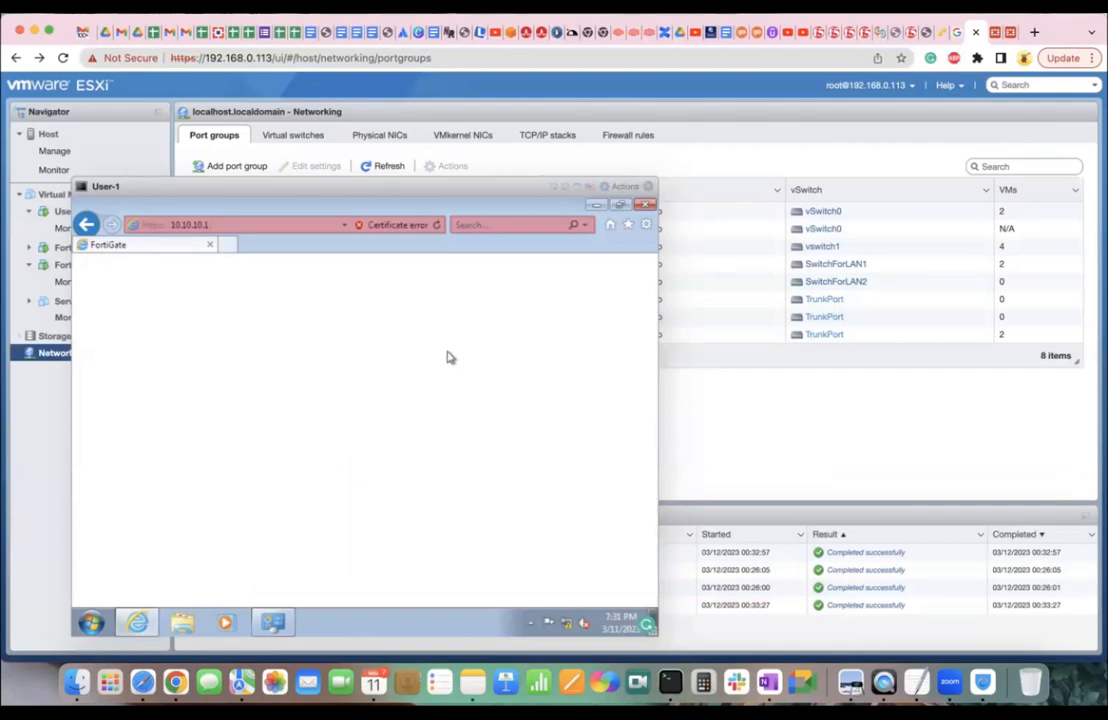
{"action": "left_click", "coordinate": [300, 224]}
{"action": "type", "text": "https"}
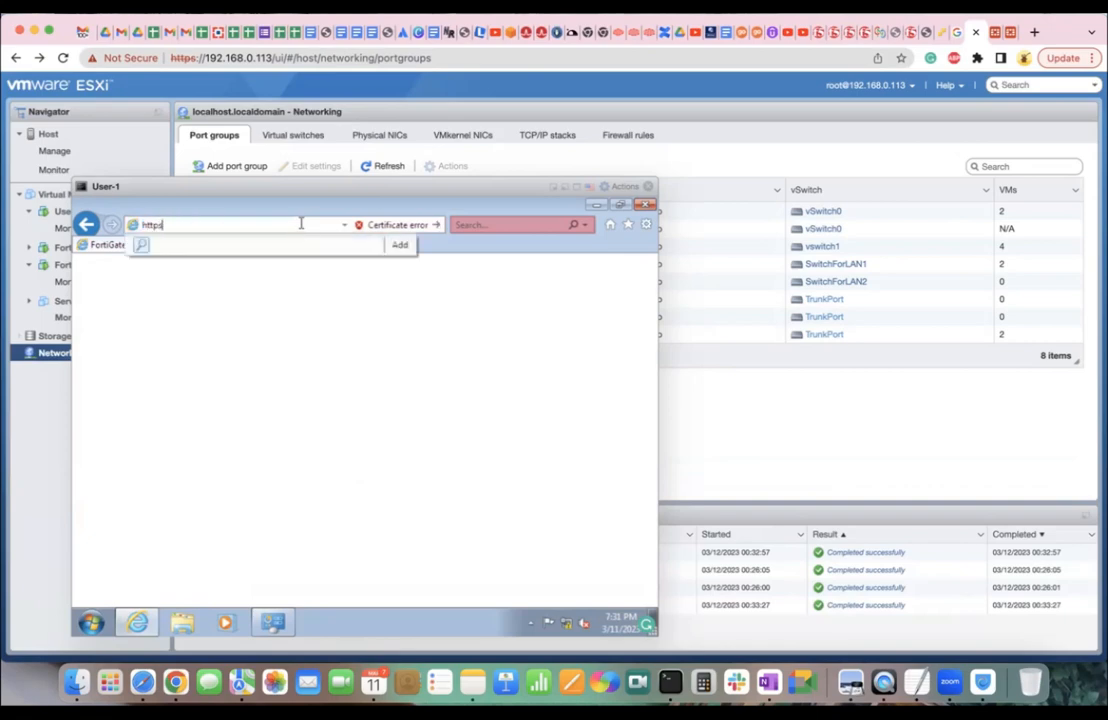
{"action": "key", "text": "BackSpace"}
{"action": "type", "text": ":10.10.10.1"}
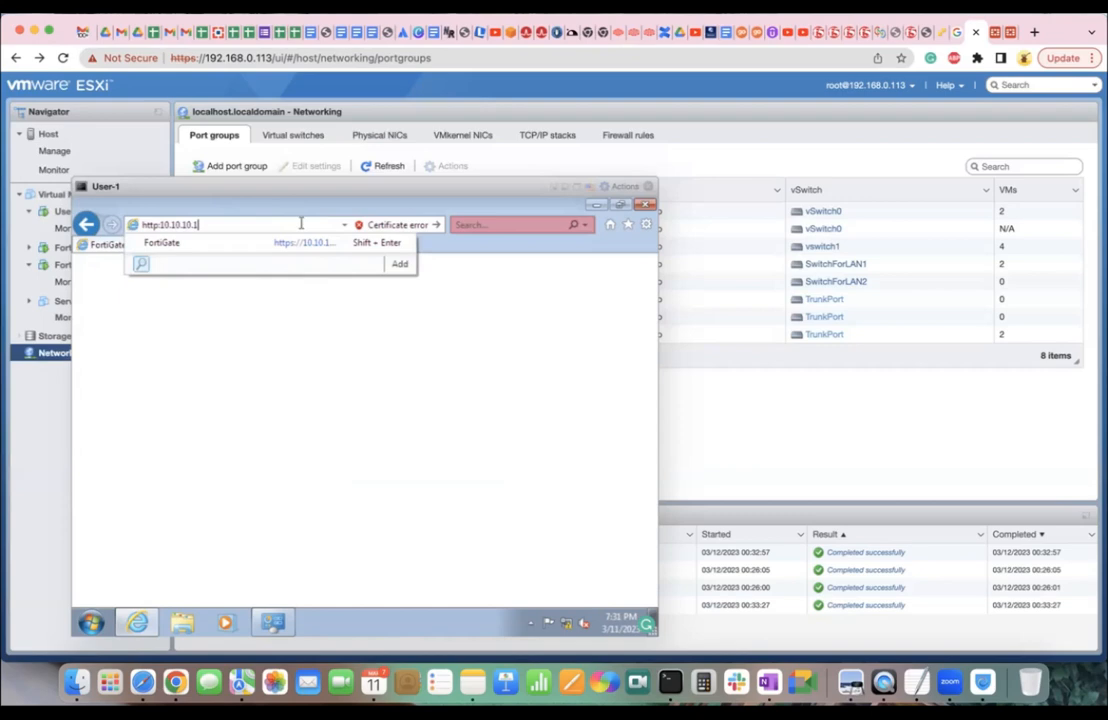
{"action": "type", "text": "//"}
{"action": "key", "text": "Return"}
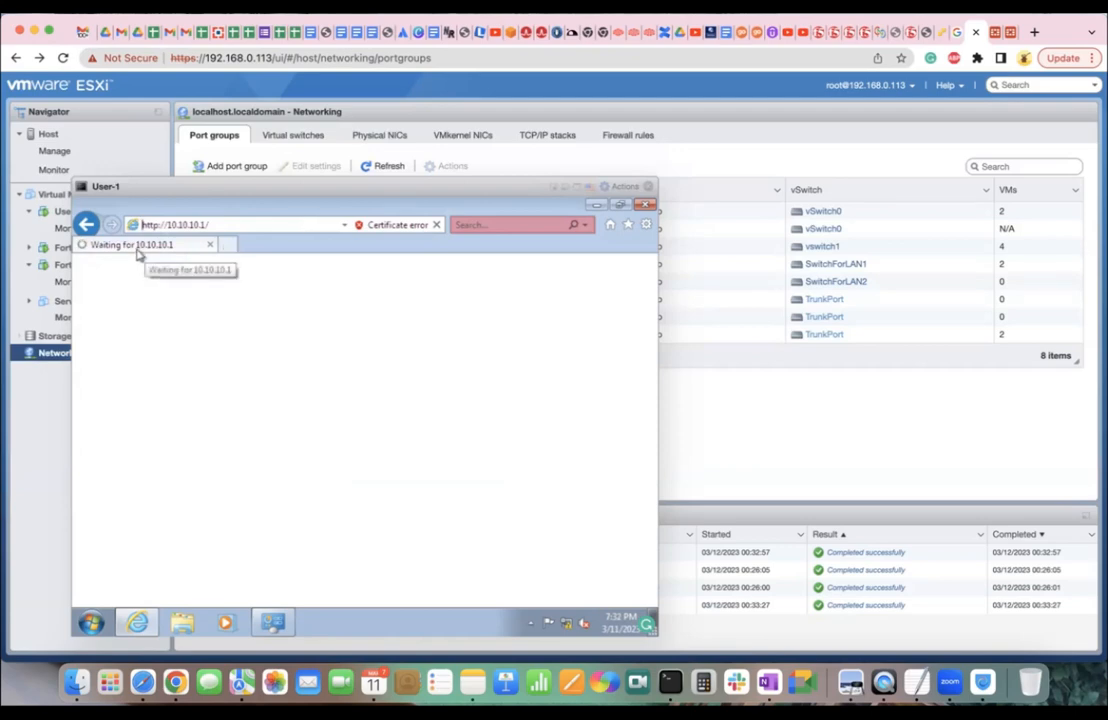
{"action": "left_click", "coordinate": [992, 34]}
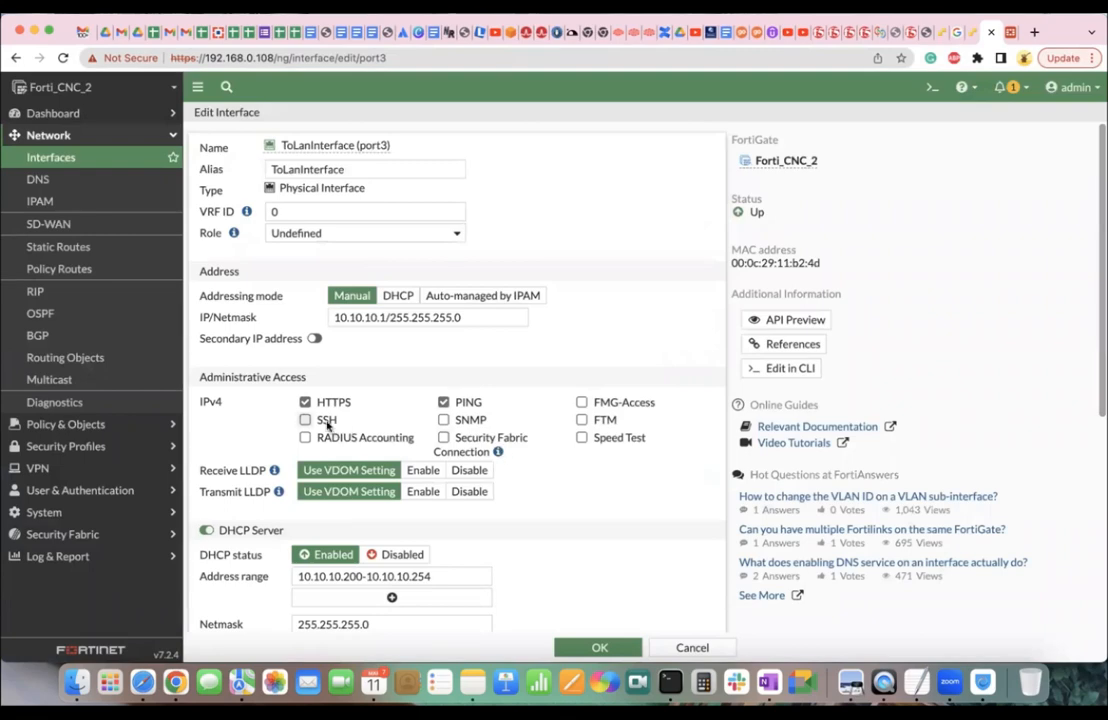
{"action": "left_click", "coordinate": [963, 31]}
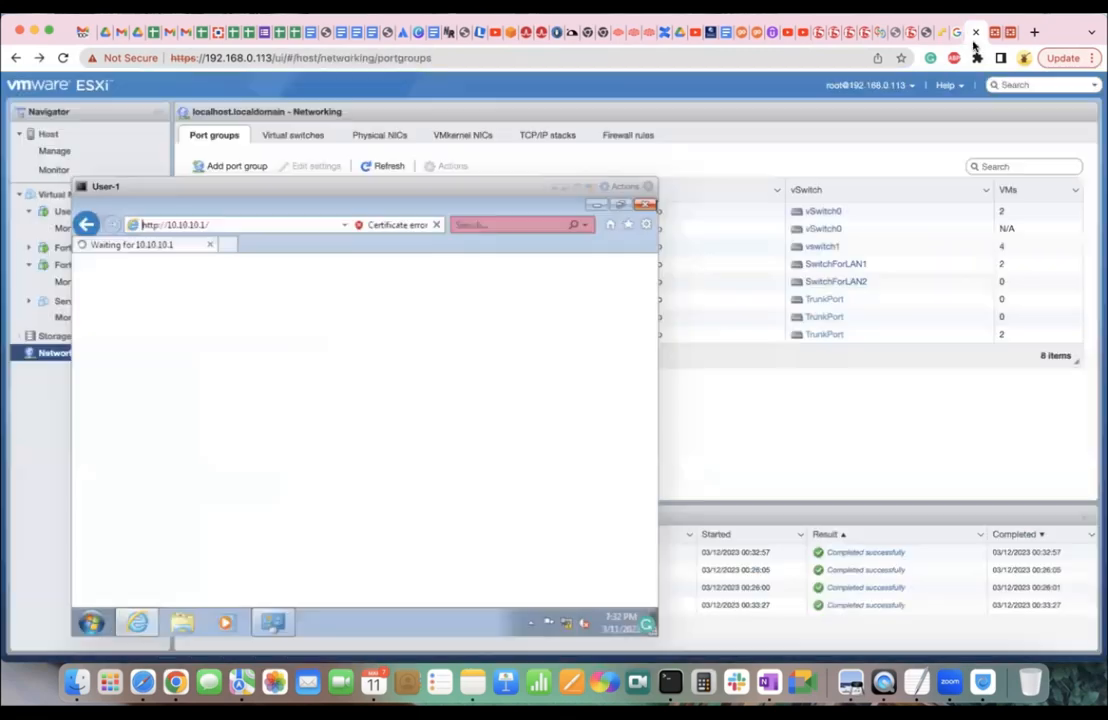
{"action": "left_click", "coordinate": [645, 204]}
Close Network Connections, run ssh in a cmd prompt (not recognized), then close the prompt.
{"action": "left_click", "coordinate": [645, 205]}
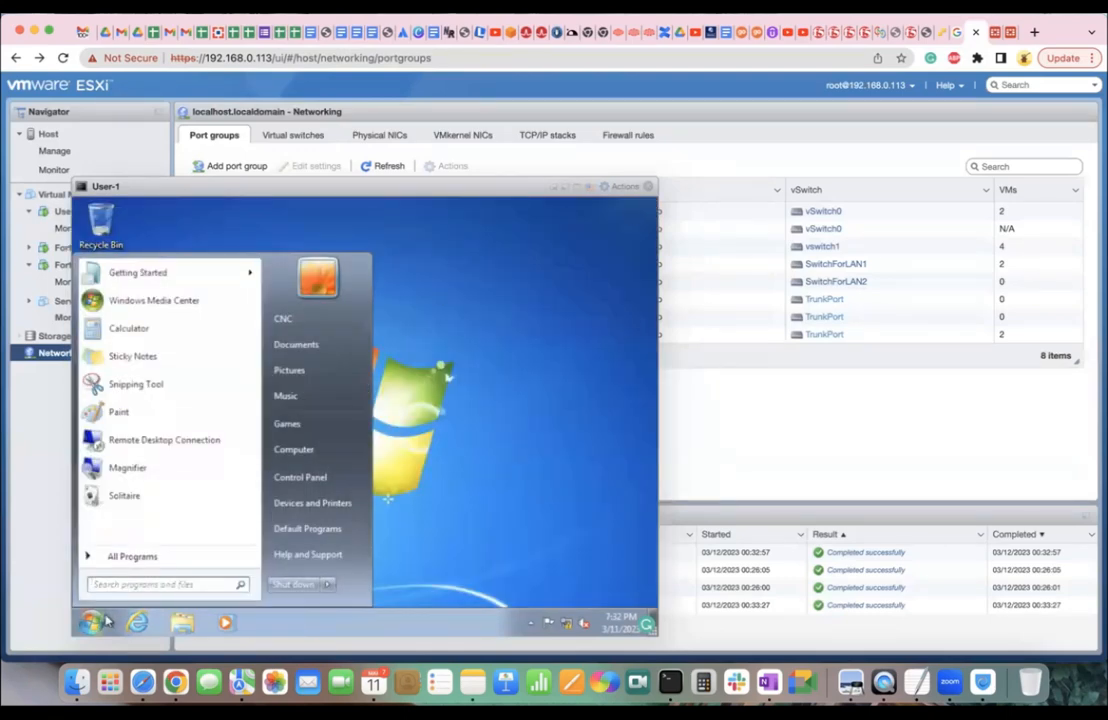
{"action": "type", "text": "termi"}
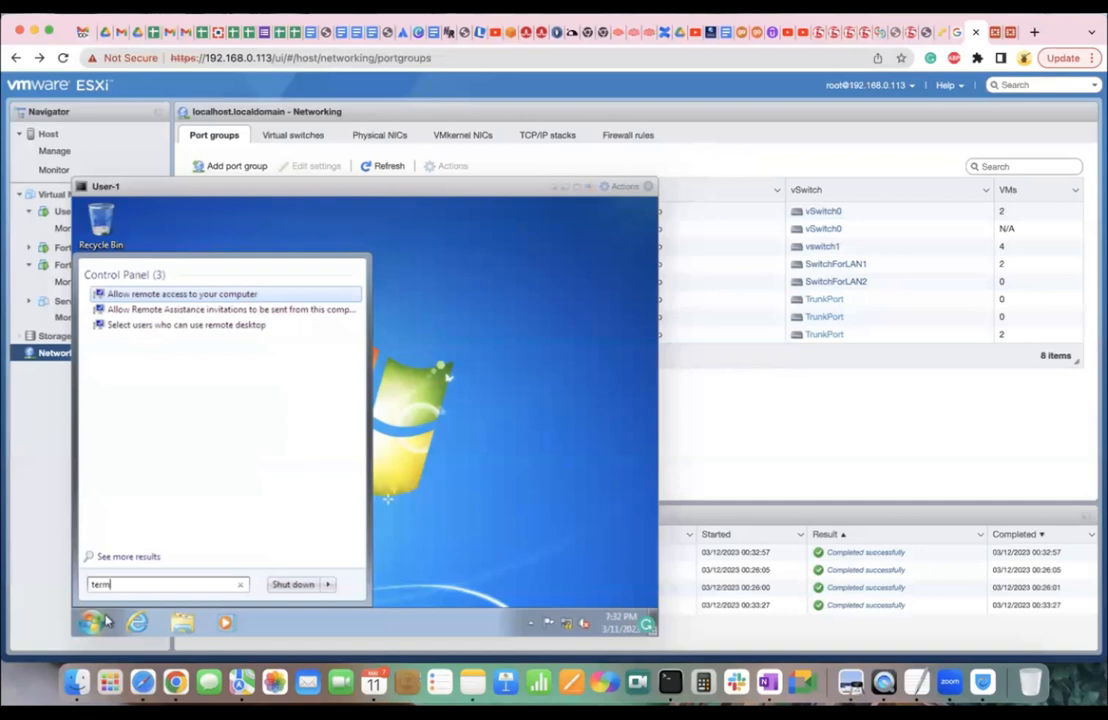
{"action": "key", "text": "BackSpace"}
{"action": "key", "text": "BackSpace"}
{"action": "key", "text": "BackSpace"}
{"action": "key", "text": "BackSpace"}
{"action": "key", "text": "BackSpace"}
{"action": "type", "text": "ter"}
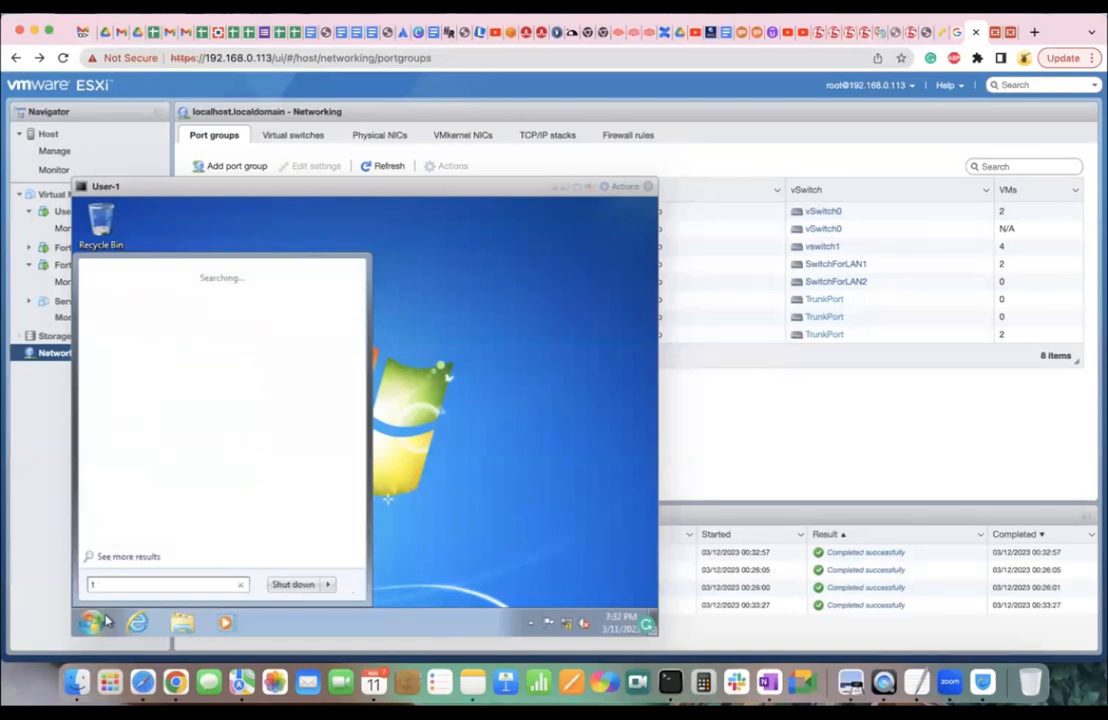
{"action": "key", "text": "BackSpace"}
{"action": "key", "text": "BackSpace"}
{"action": "key", "text": "BackSpace"}
{"action": "type", "text": "cmd"}
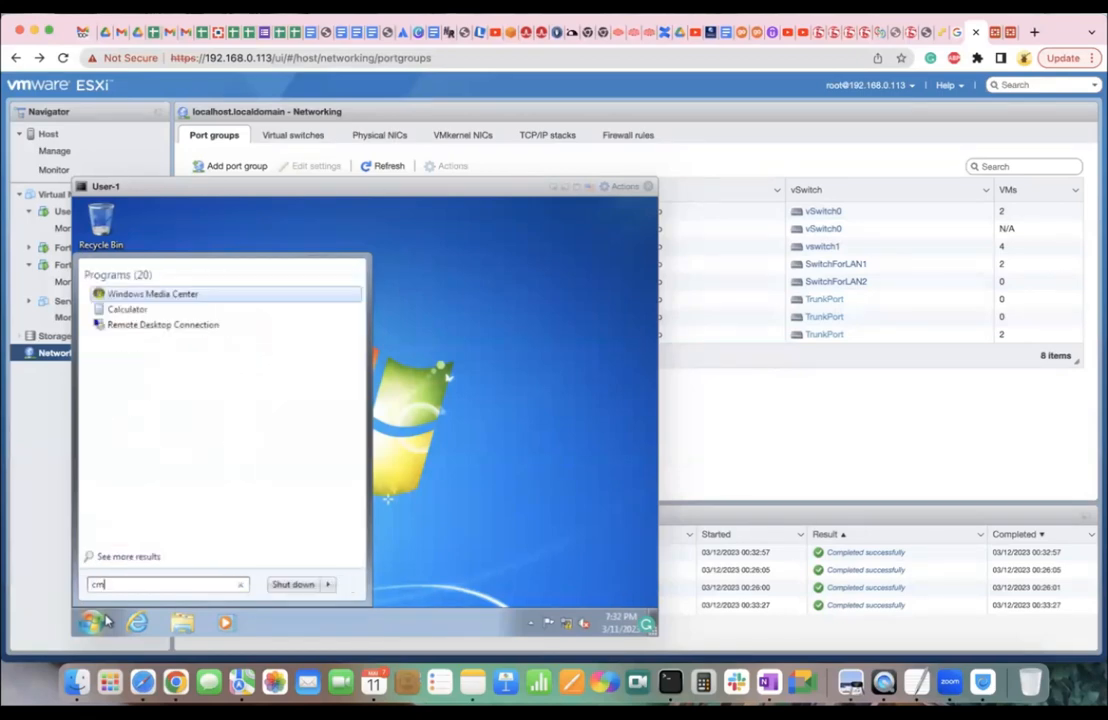
{"action": "key", "text": "Return"}
{"action": "type", "text": "ssh"}
{"action": "key", "text": "Return"}
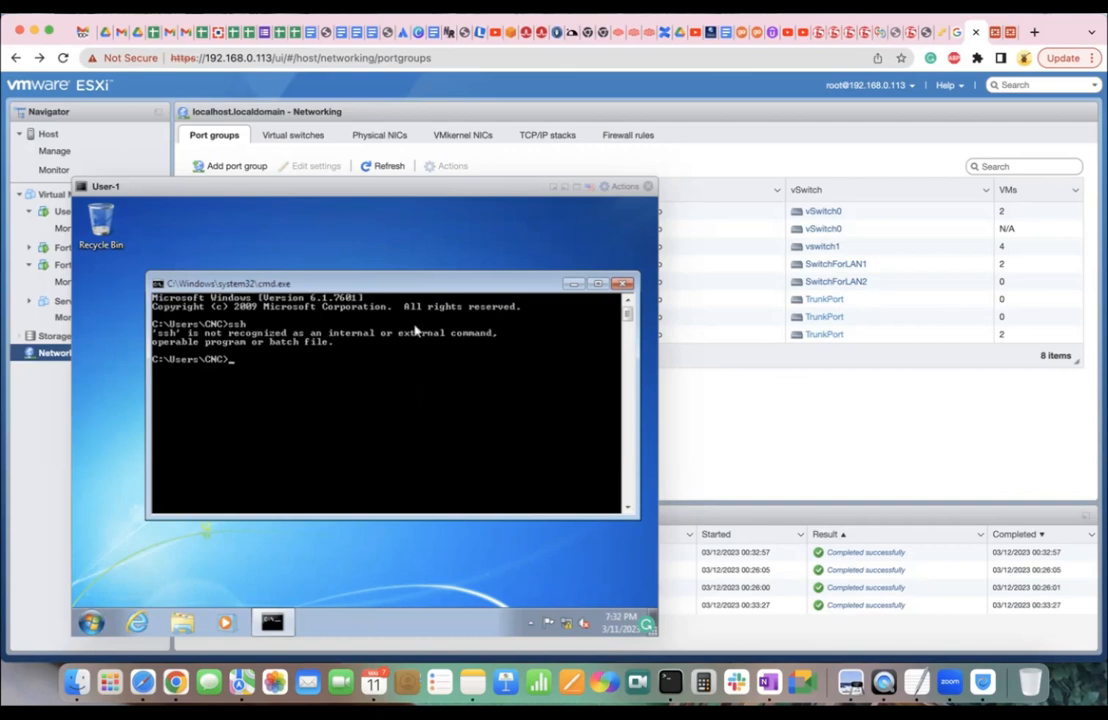
{"action": "left_click", "coordinate": [622, 284]}
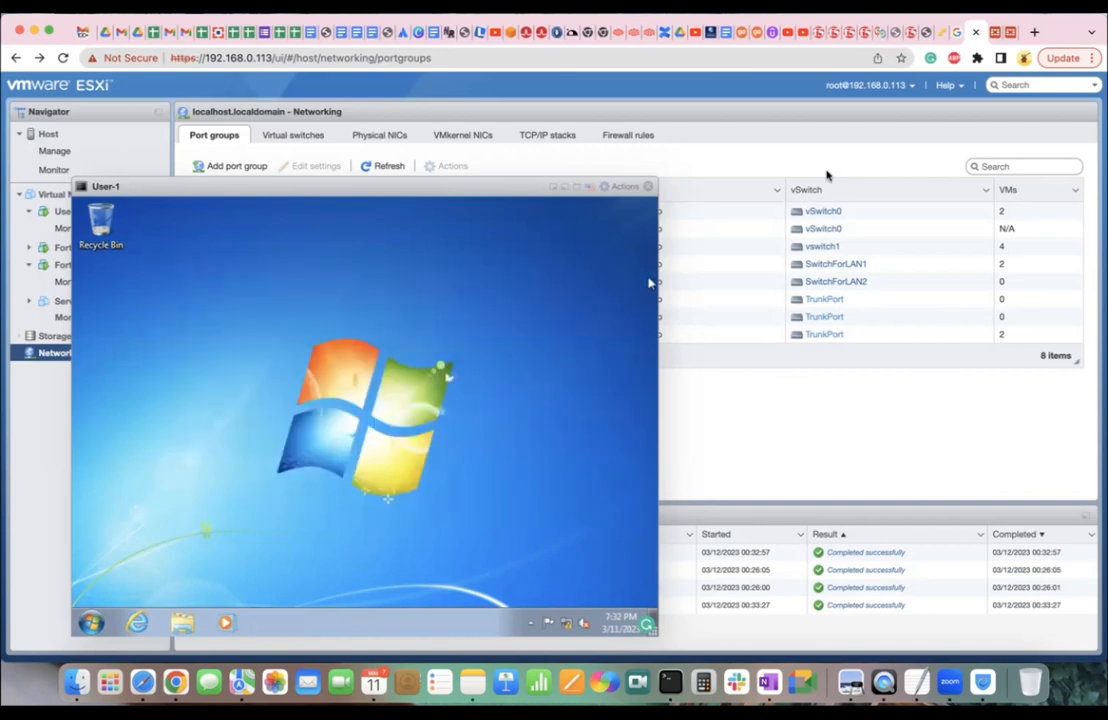
Enable SSH admin access on port3 alongside HTTPS and PING, save, and reopen port3 to verify.
{"action": "left_click", "coordinate": [998, 38]}
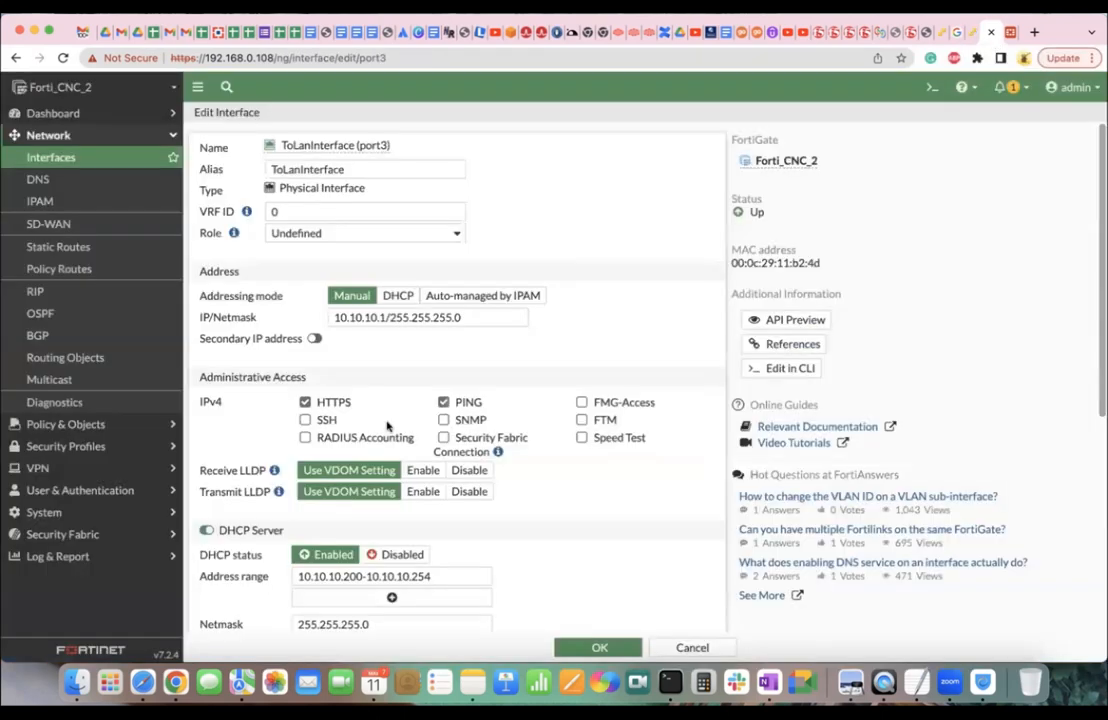
{"action": "left_click", "coordinate": [328, 421]}
{"action": "left_click", "coordinate": [592, 648]}
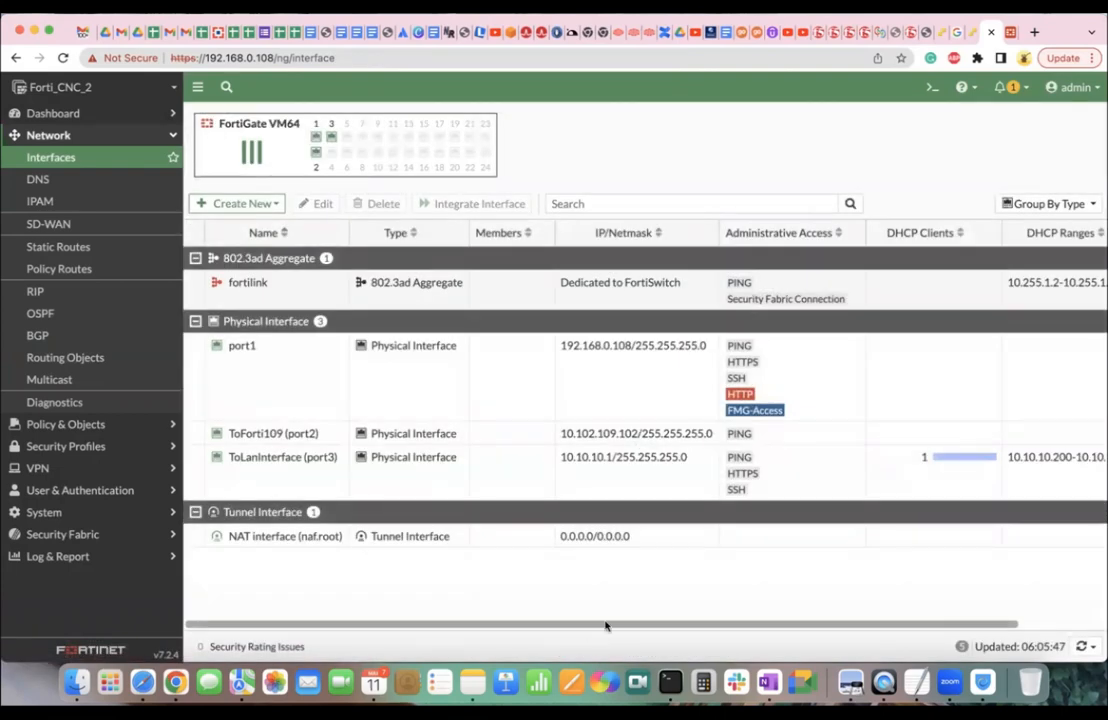
{"action": "double_click", "coordinate": [420, 481]}
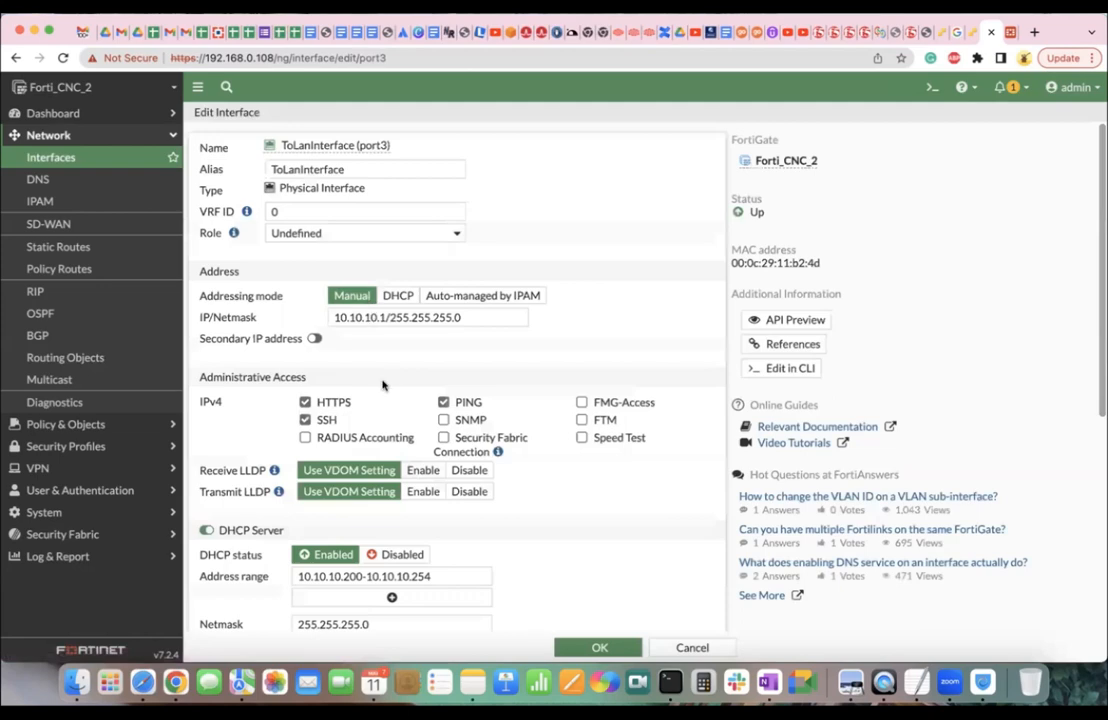
{"action": "left_click", "coordinate": [443, 402]}
{"action": "left_click", "coordinate": [962, 38]}
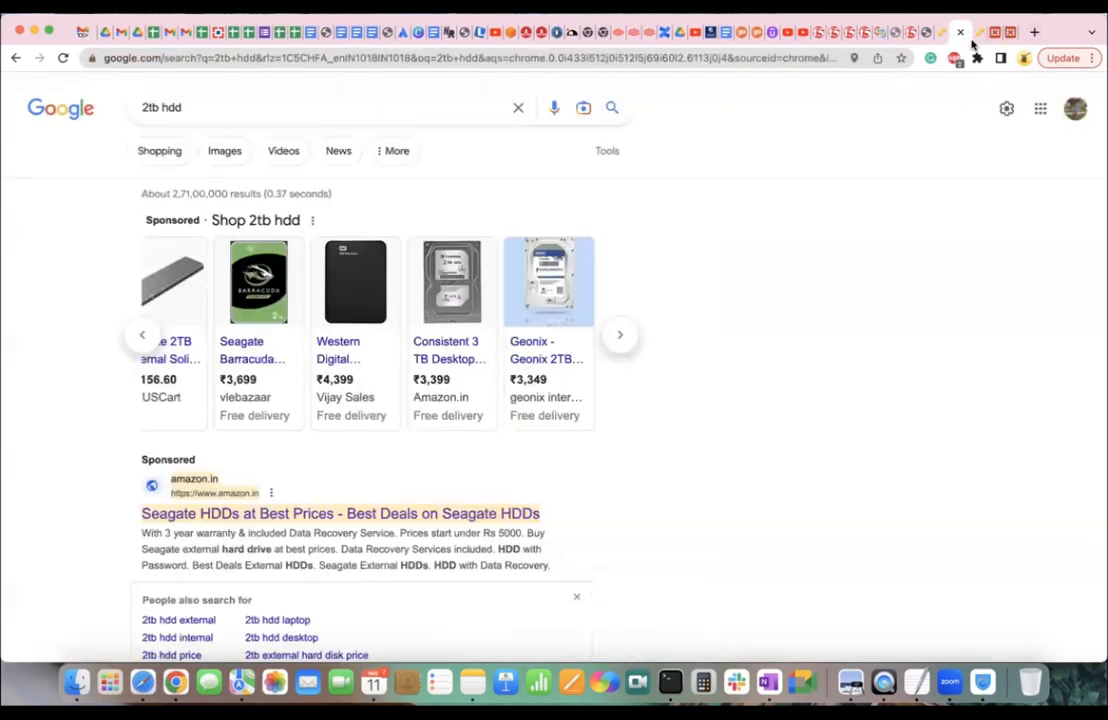
{"action": "left_click", "coordinate": [977, 42]}
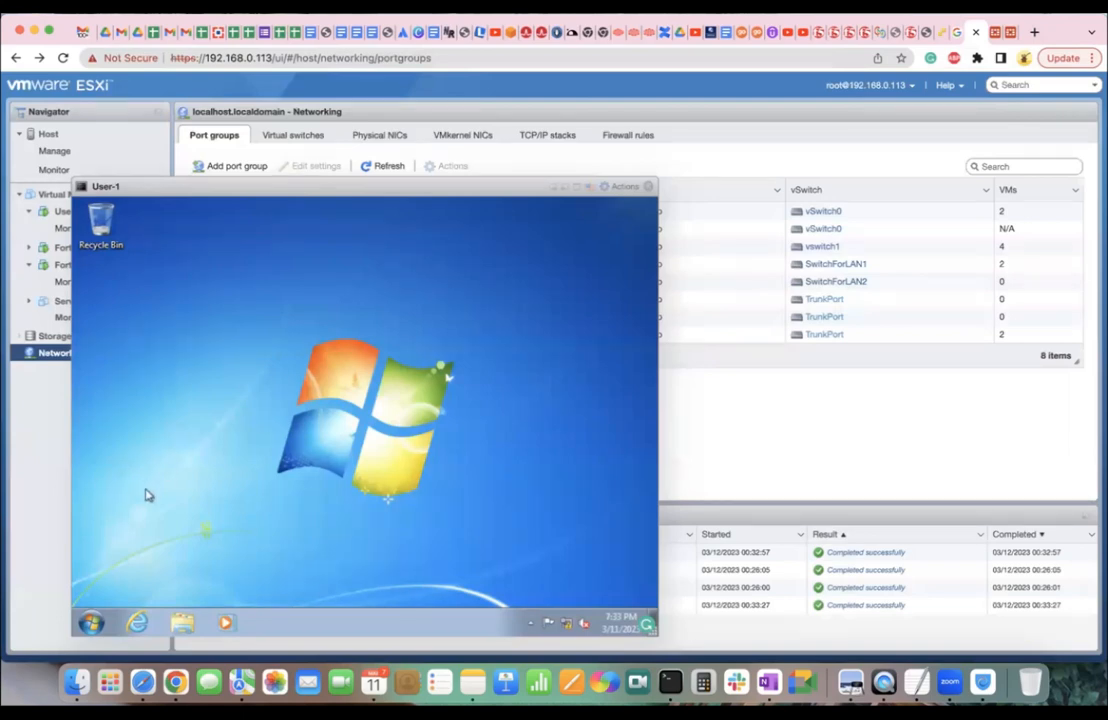
Open a command prompt in the VM and ping 10.10.10.1, dropping the invalid -d option.
{"action": "left_click", "coordinate": [90, 622]}
{"action": "type", "text": "cmd"}
{"action": "key", "text": "Return"}
{"action": "type", "text": "ping 10.10.10.1 -d"}
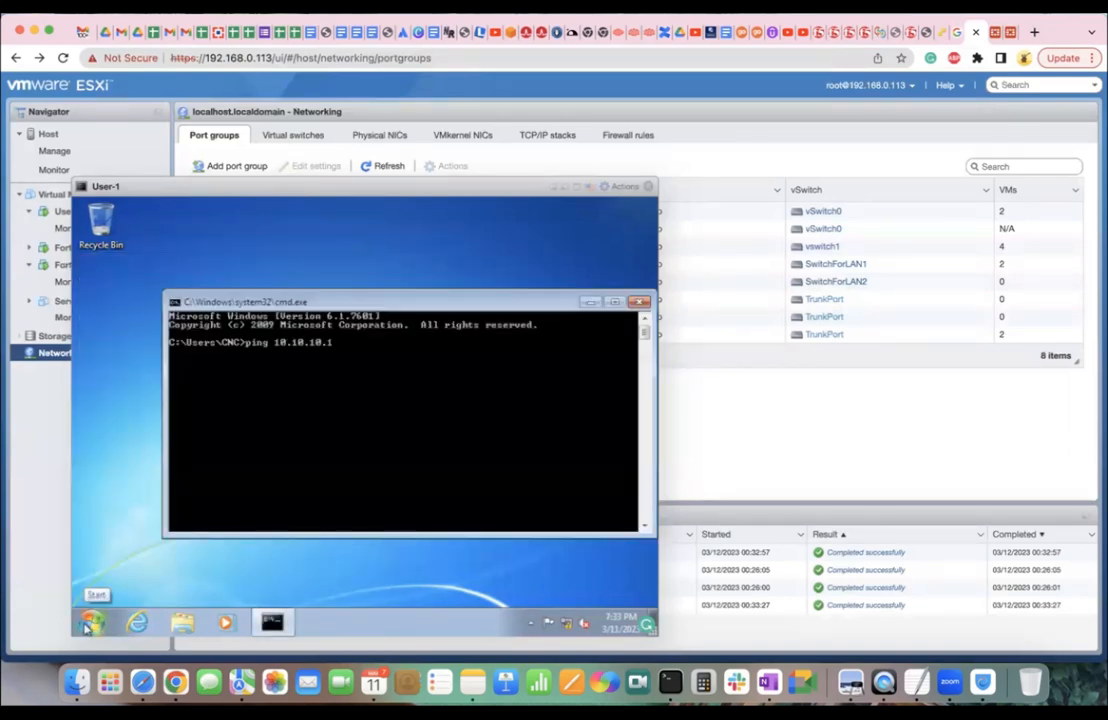
{"action": "key", "text": "Return"}
{"action": "key", "text": "Up"}
{"action": "key", "text": "BackSpace"}
{"action": "key", "text": "BackSpace"}
{"action": "key", "text": "BackSpace"}
{"action": "key", "text": "Return"}
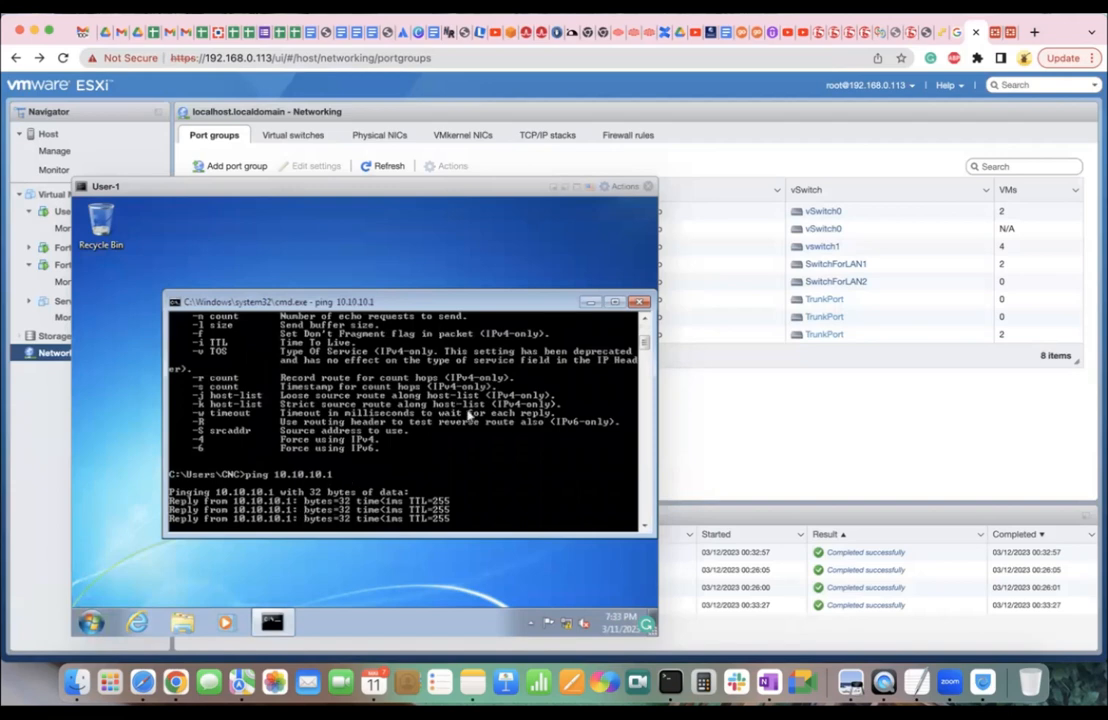
Retry the ping with -r, then start a continuous 'ping 10.10.10.1 -t'.
{"action": "key", "text": "Up"}
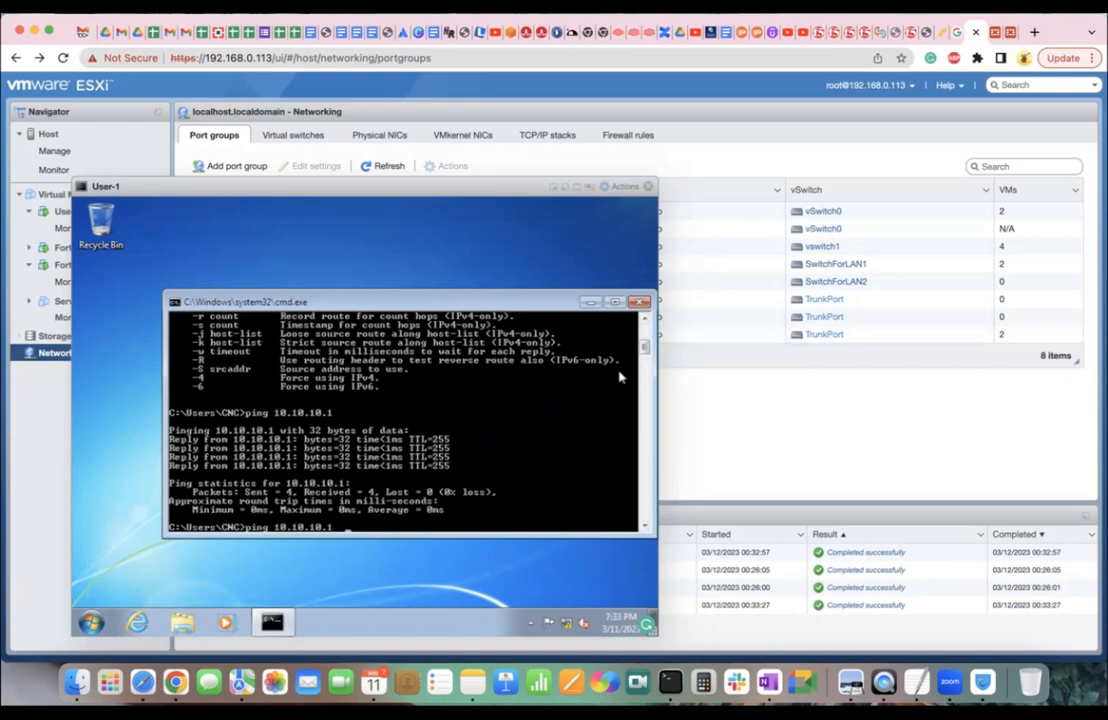
{"action": "type", "text": "-r"}
{"action": "key", "text": "Return"}
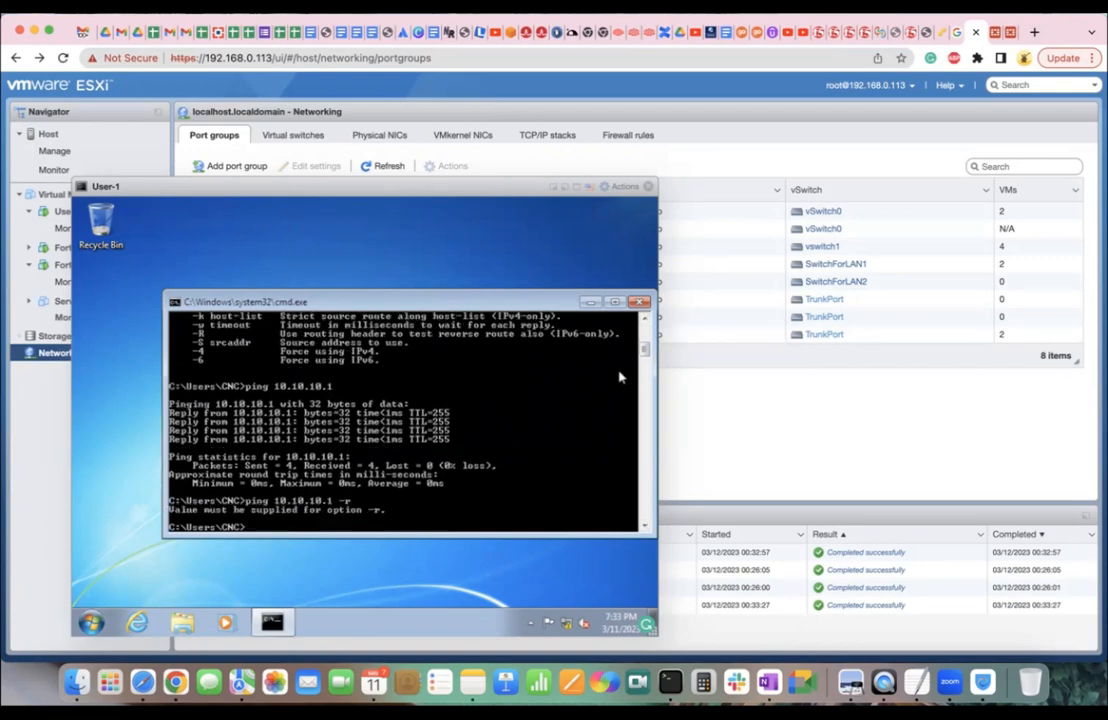
{"action": "key", "text": "Up"}
{"action": "key", "text": "BackSpace"}
{"action": "type", "text": "t"}
{"action": "key", "text": "Return"}
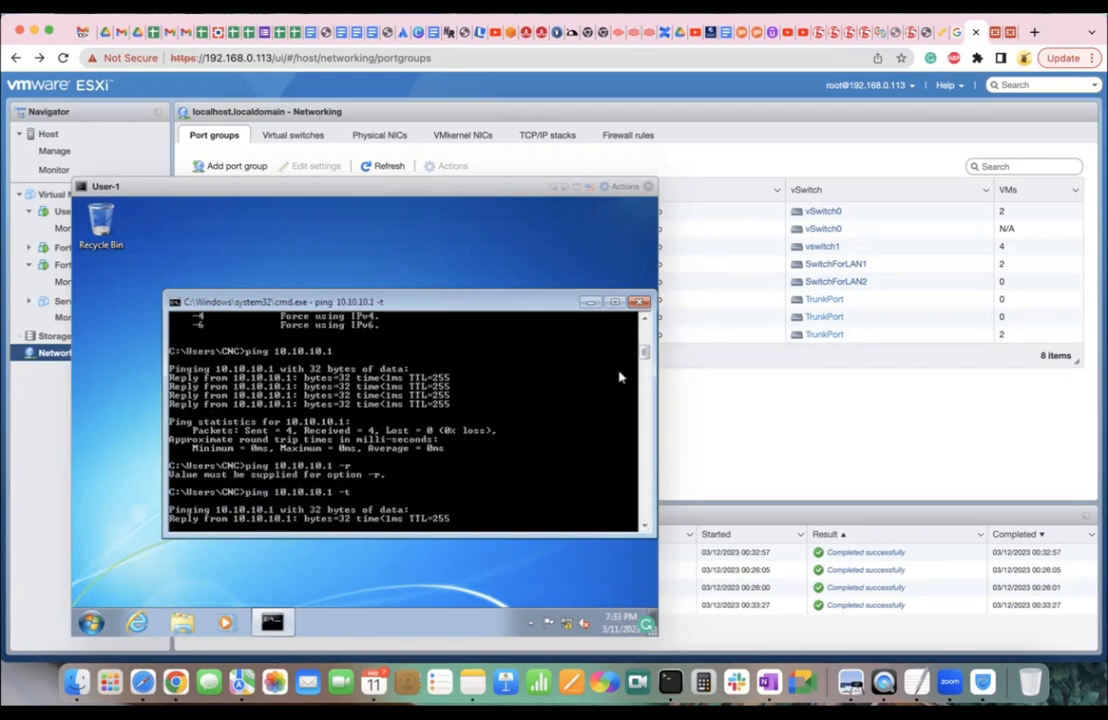
Turn off PING access on port3, save, and watch the VM's pings time out.
{"action": "left_click", "coordinate": [995, 35]}
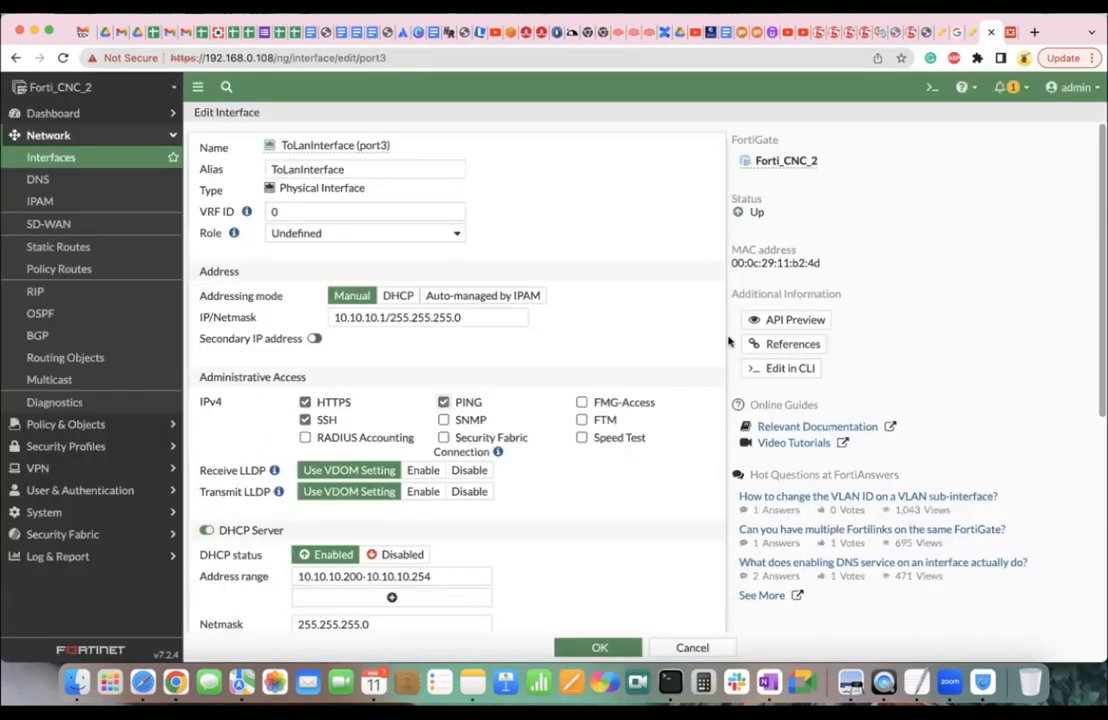
{"action": "left_click", "coordinate": [443, 402]}
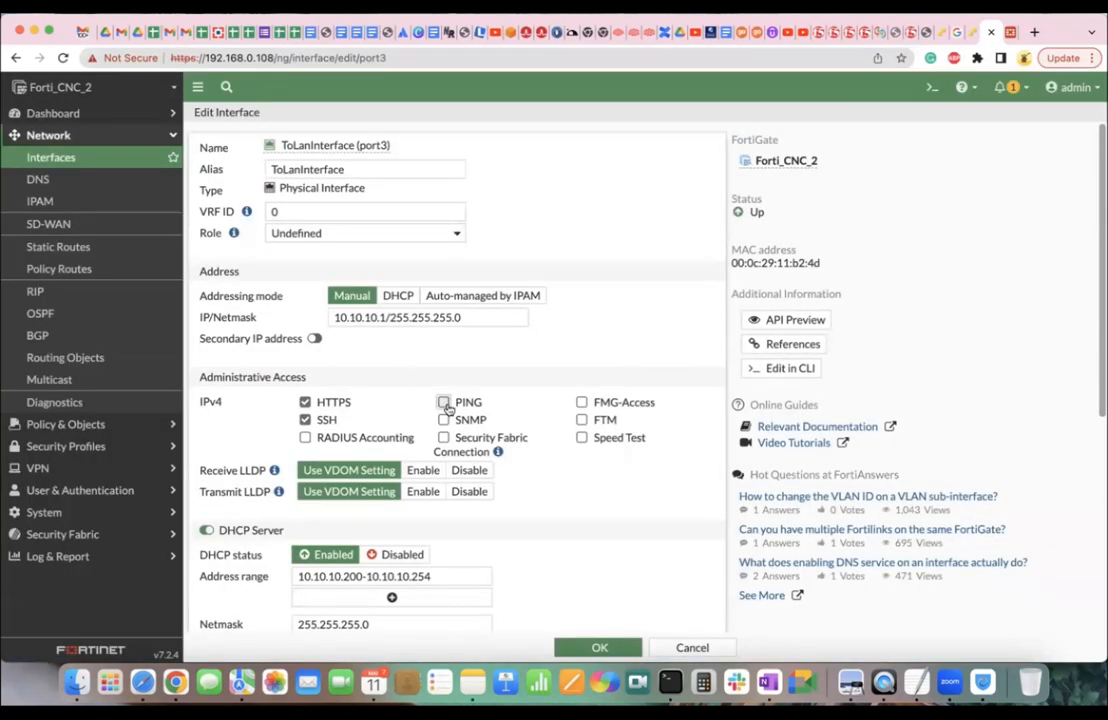
{"action": "left_click", "coordinate": [597, 648]}
{"action": "left_click", "coordinate": [968, 33]}
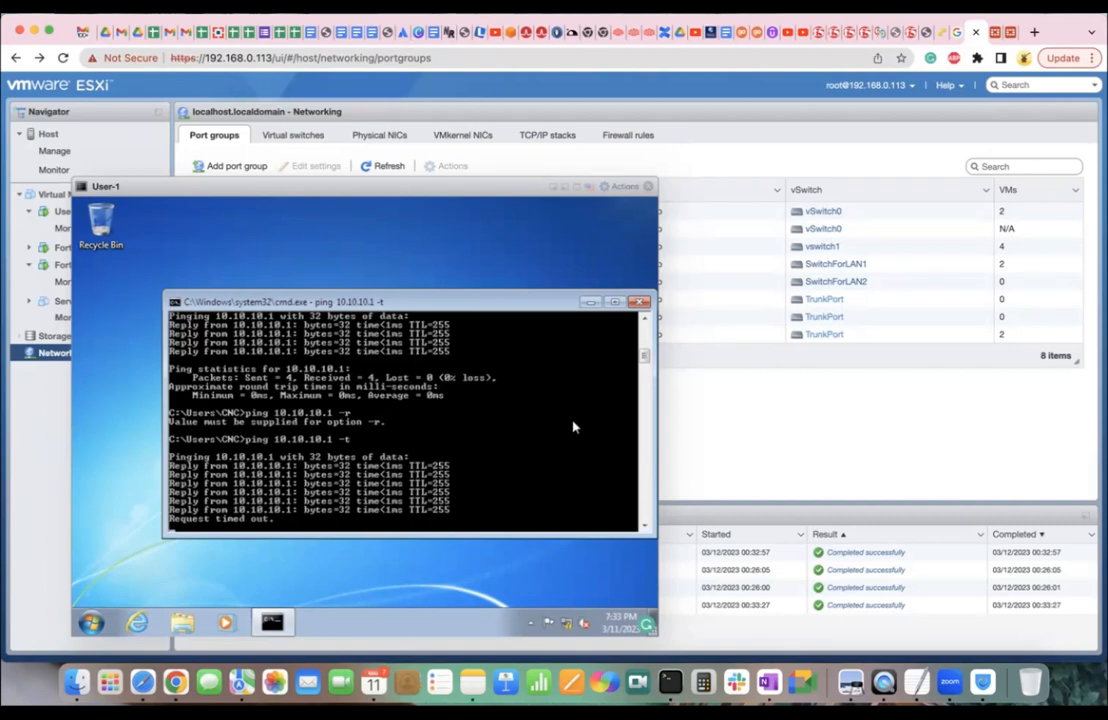
Re-enable PING on port3, save, watch the pings recover, then close the ping window.
{"action": "left_click", "coordinate": [1010, 33]}
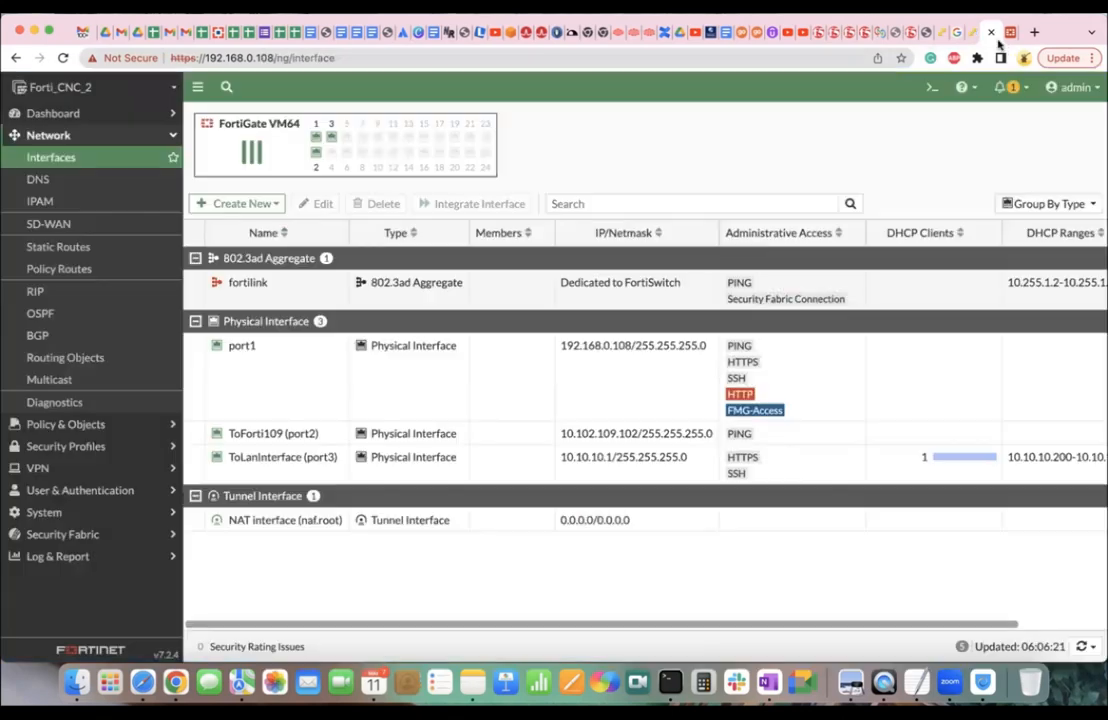
{"action": "double_click", "coordinate": [472, 465]}
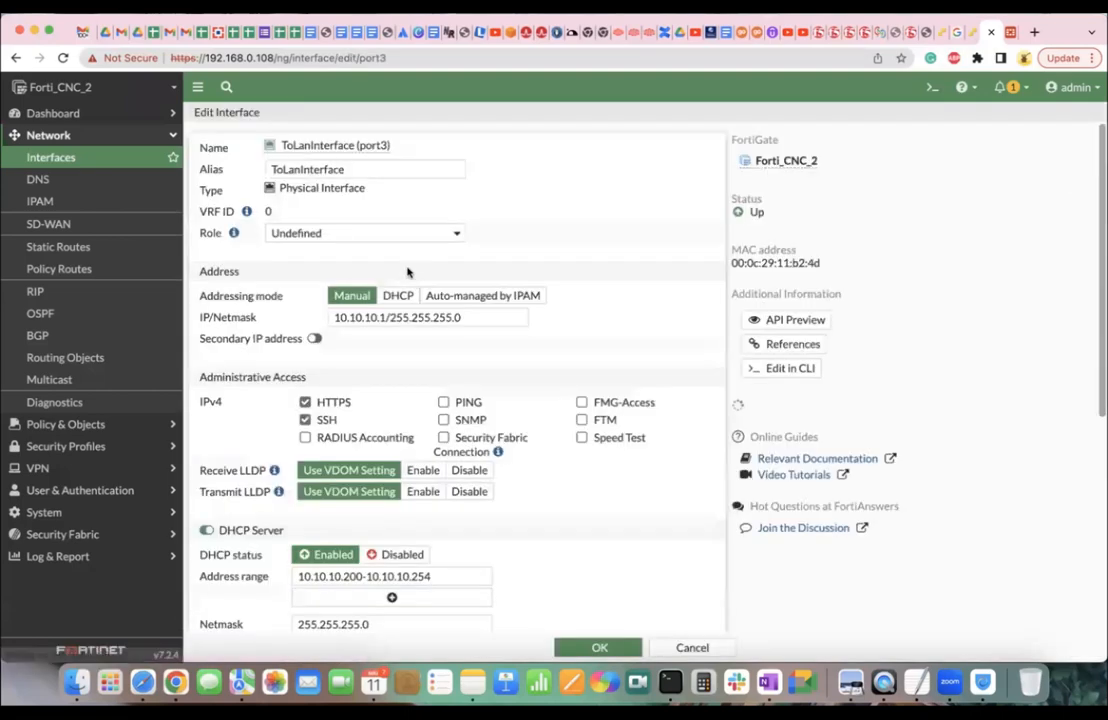
{"action": "left_click", "coordinate": [443, 402]}
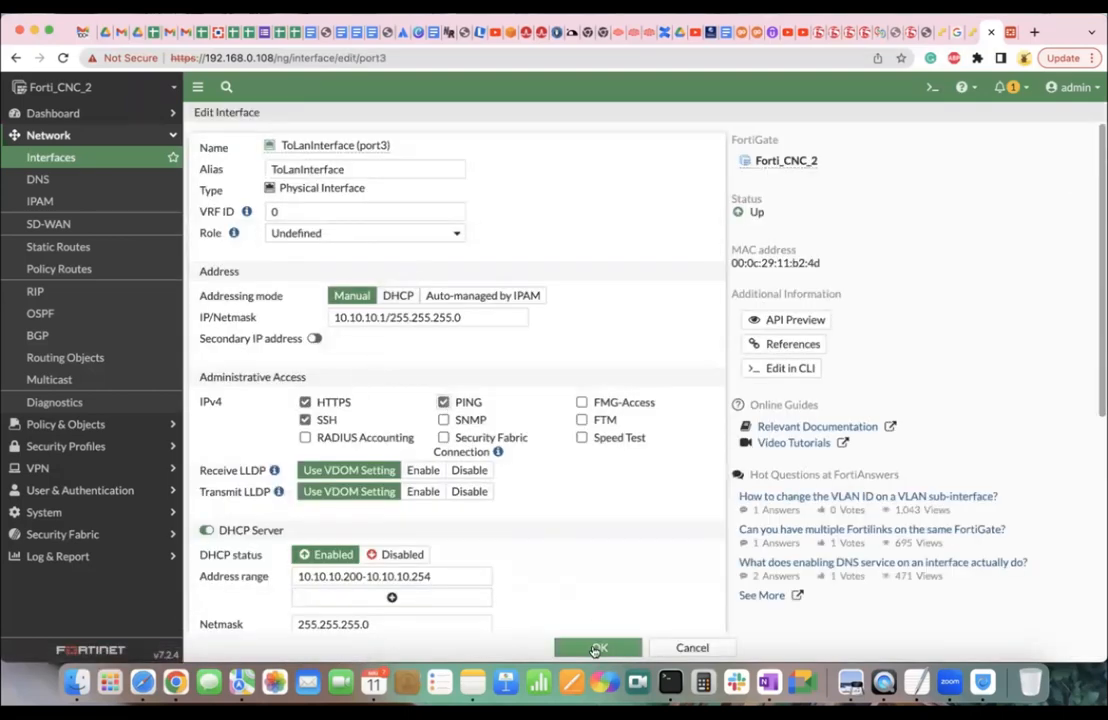
{"action": "left_click", "coordinate": [597, 648]}
{"action": "left_click", "coordinate": [968, 32]}
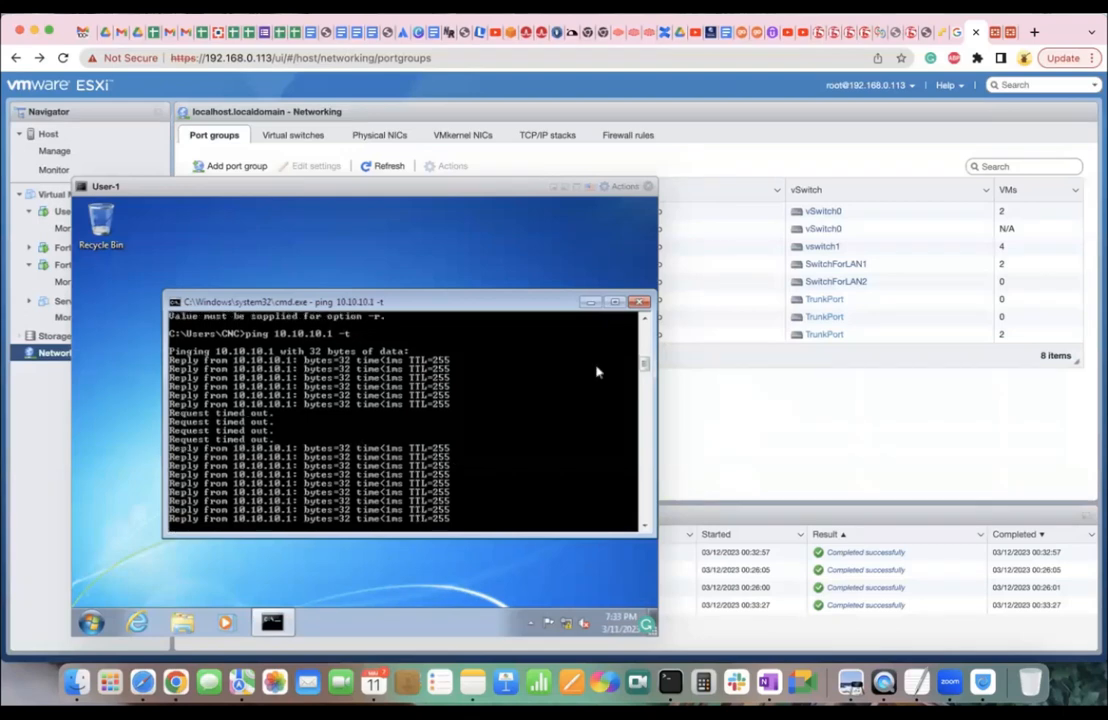
{"action": "left_click", "coordinate": [637, 301]}
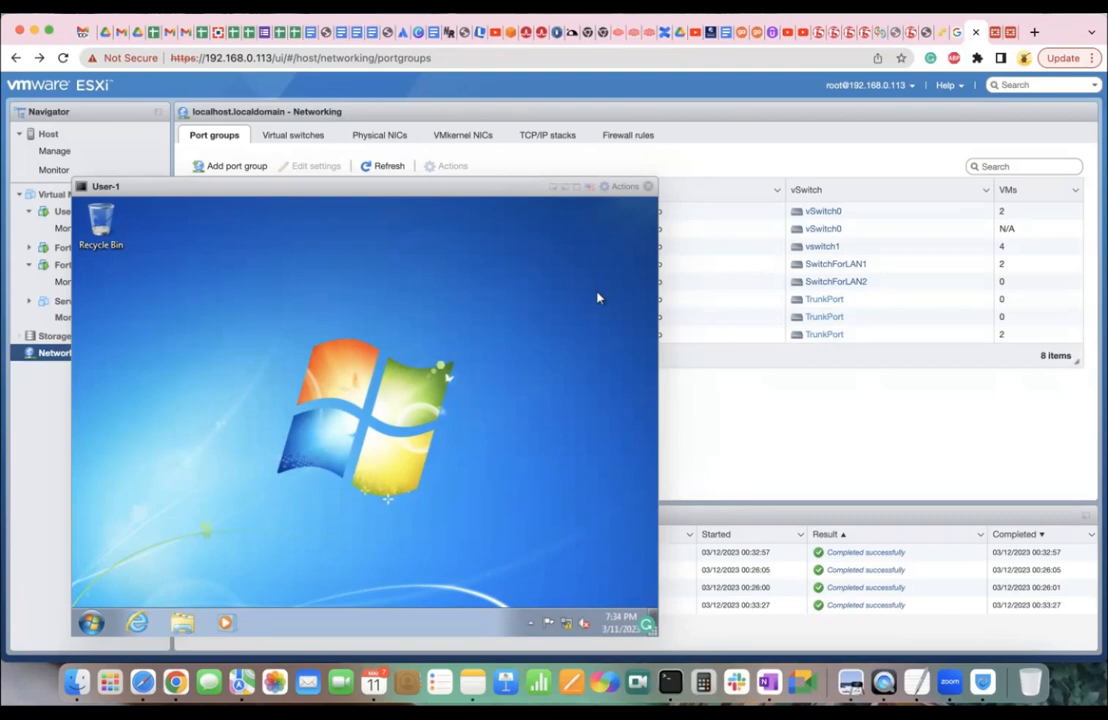
Set port3 (ToLanInterface) allowaccess to http ping https ssh via the CLI, then return to the Windows 7 console.
{"action": "left_click", "coordinate": [991, 37]}
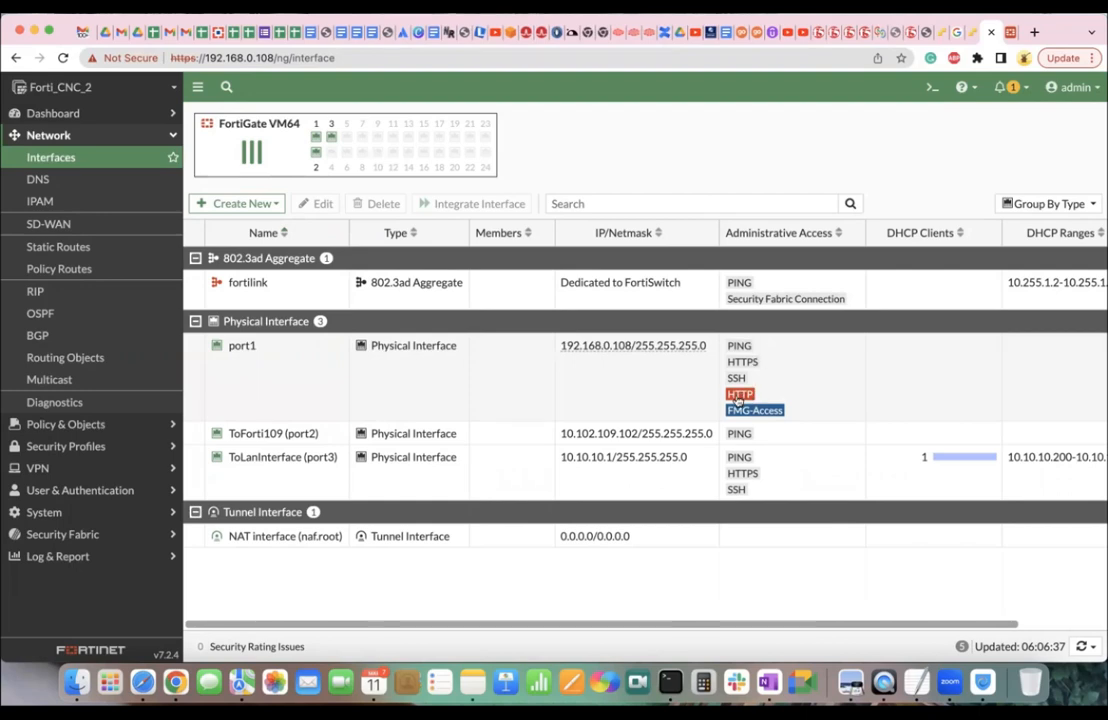
{"action": "left_click", "coordinate": [720, 484]}
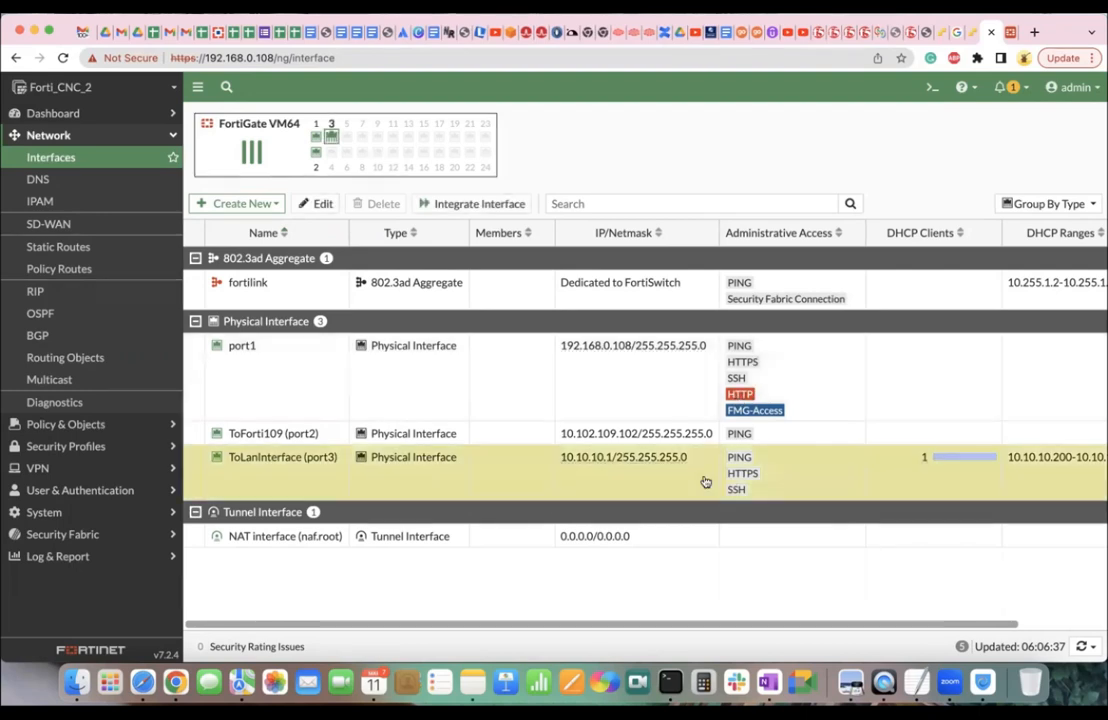
{"action": "double_click", "coordinate": [668, 472]}
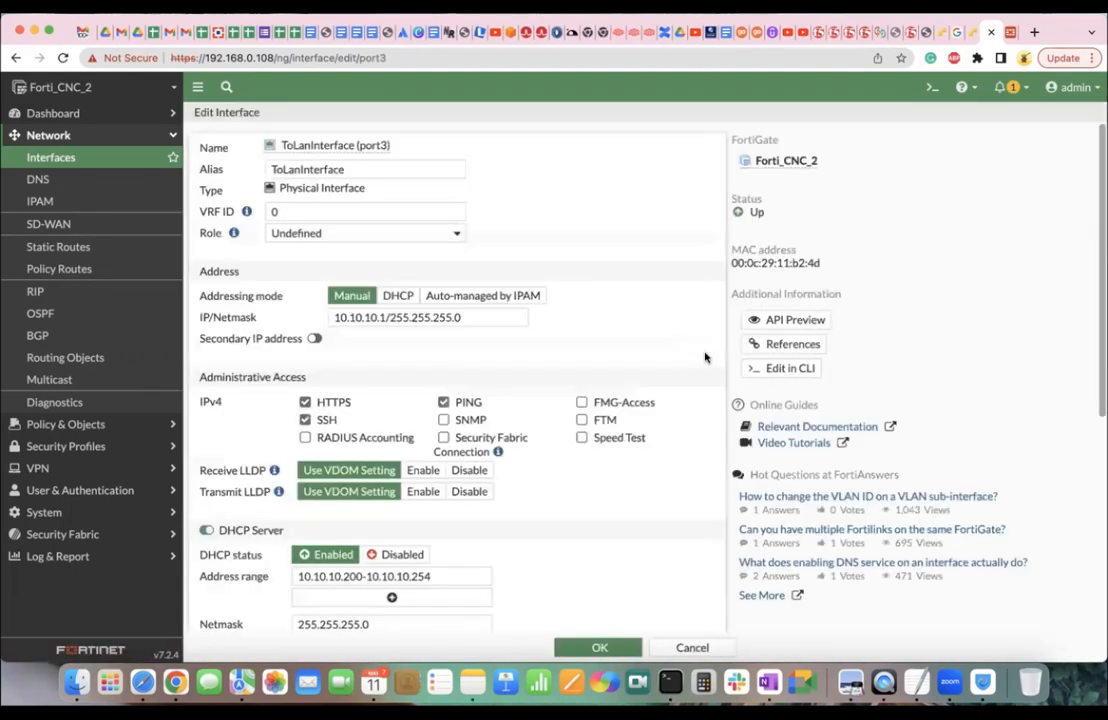
{"action": "left_click", "coordinate": [789, 369]}
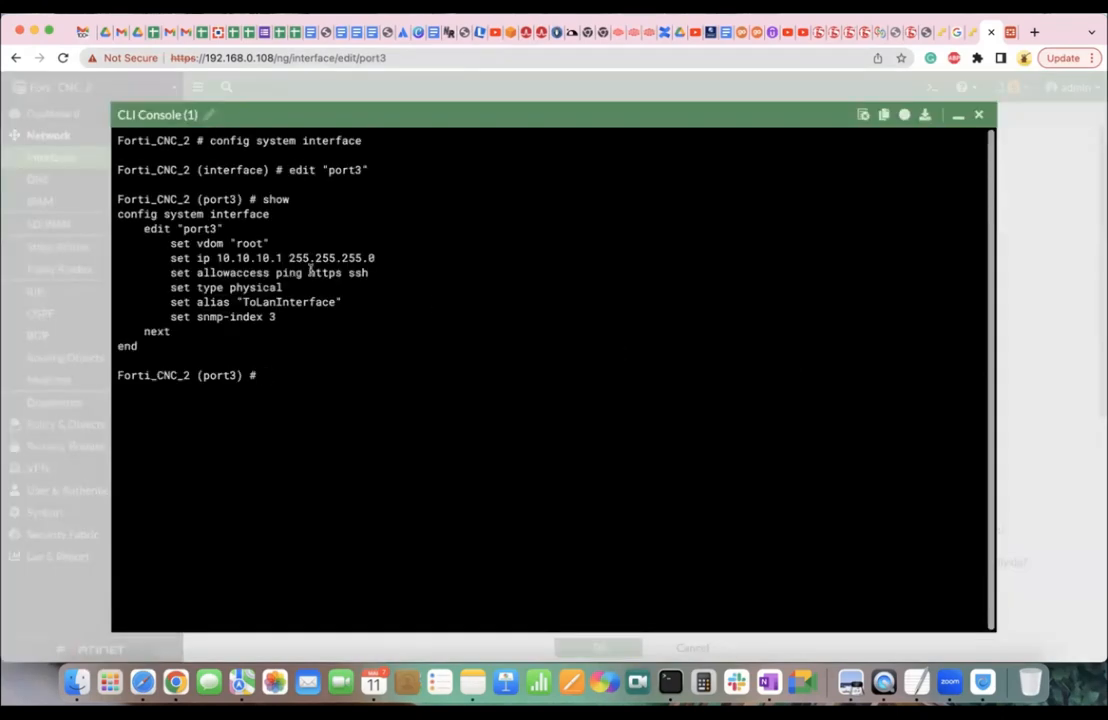
{"action": "type", "text": "set allowaccess ht"}
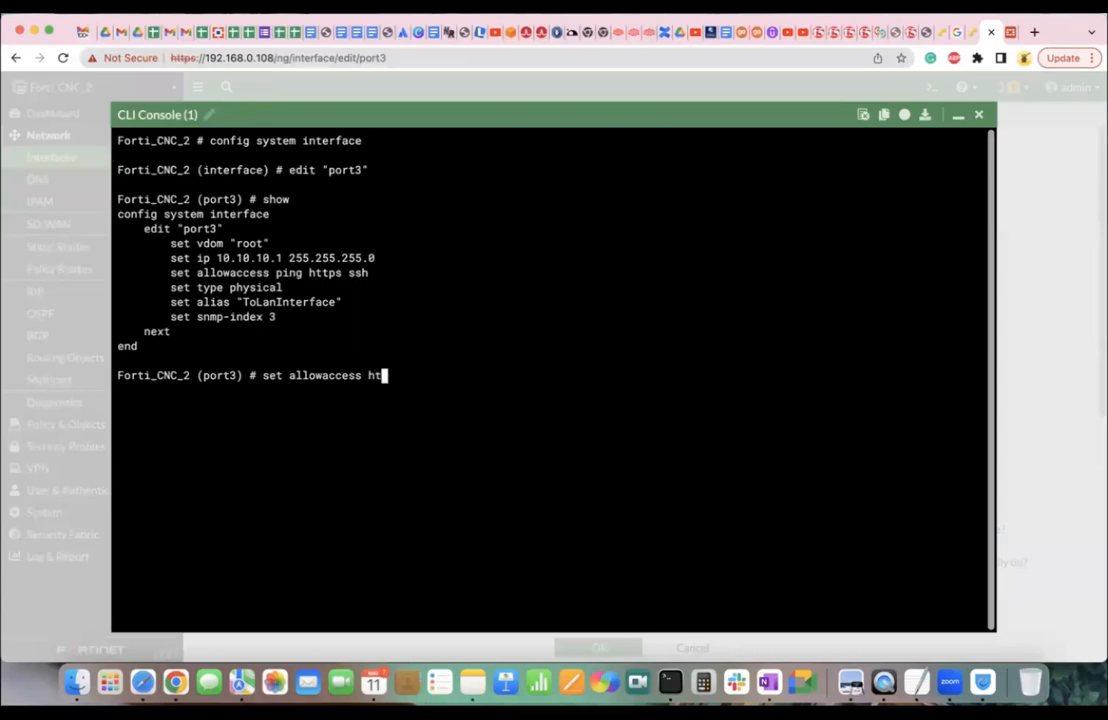
{"action": "type", "text": "tp ping https ssh"}
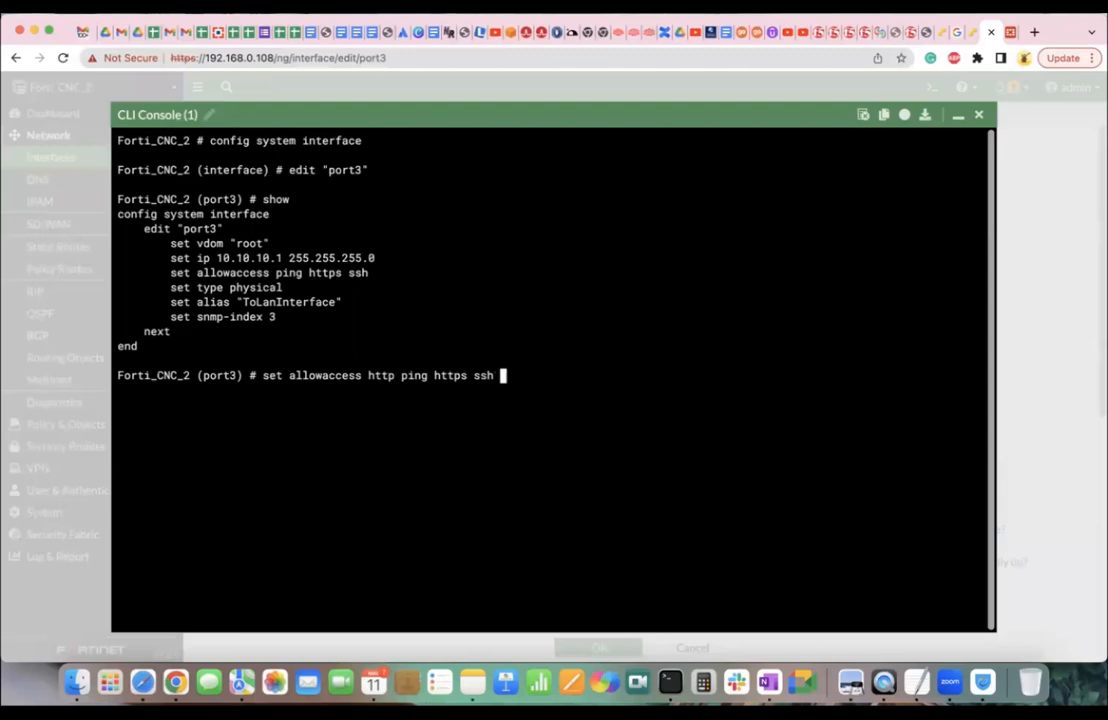
{"action": "key", "text": "Return"}
{"action": "type", "text": "end"}
{"action": "key", "text": "Return"}
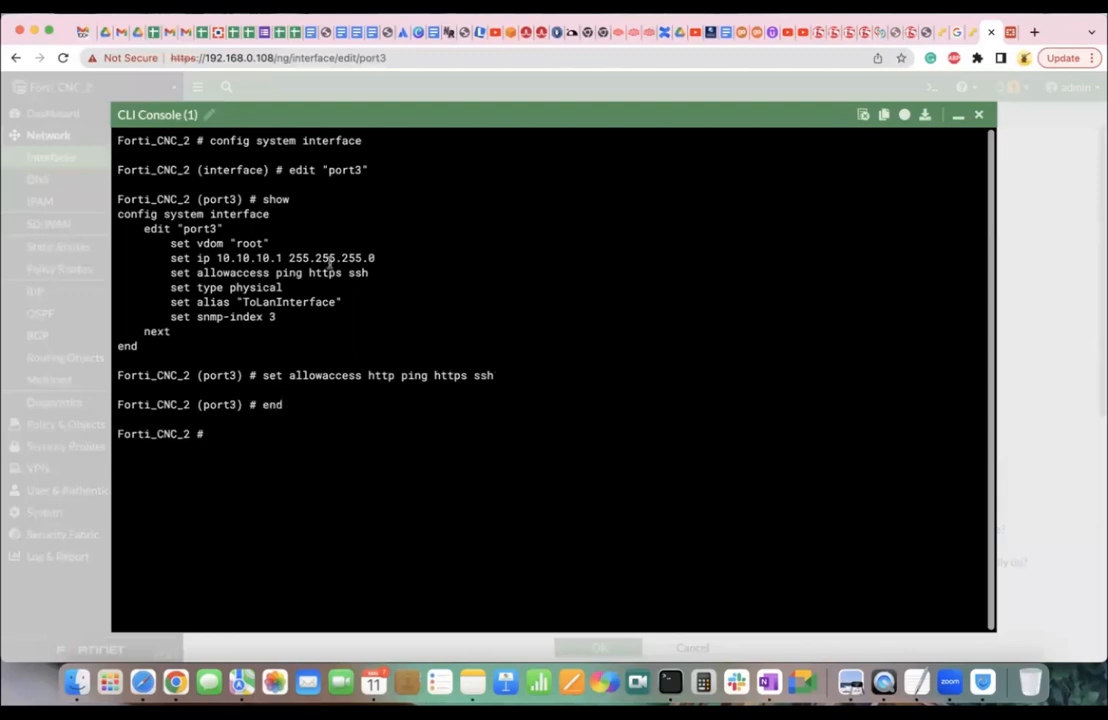
{"action": "left_click", "coordinate": [978, 114]}
{"action": "left_click", "coordinate": [972, 36]}
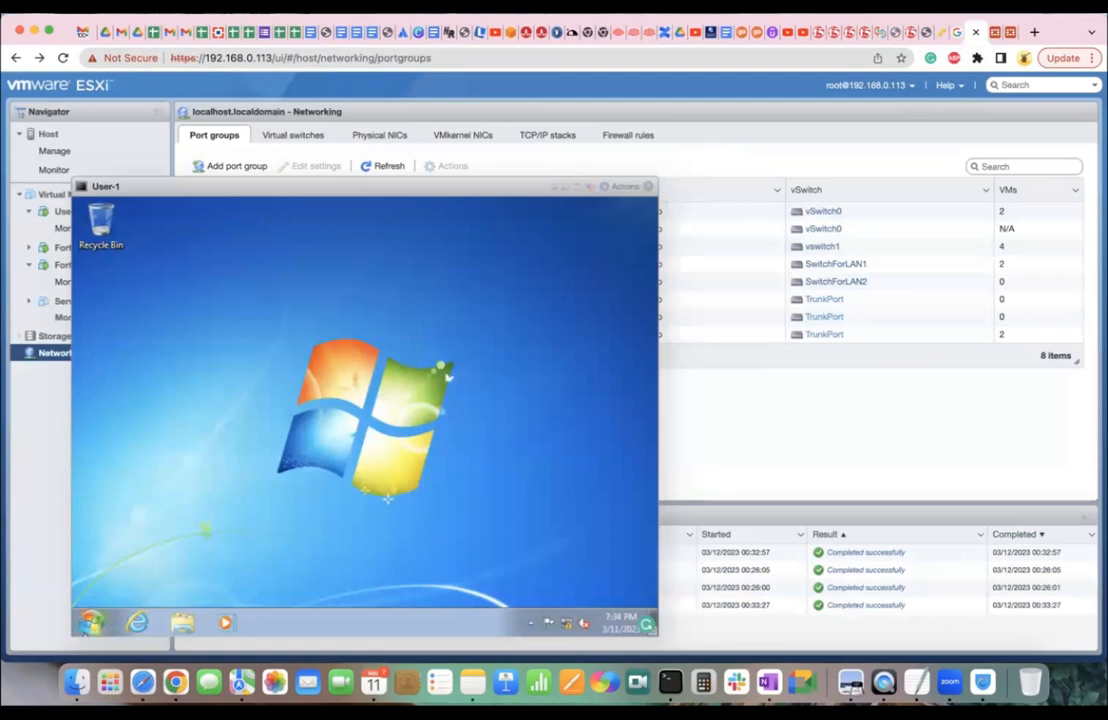
{"action": "left_click", "coordinate": [136, 623]}
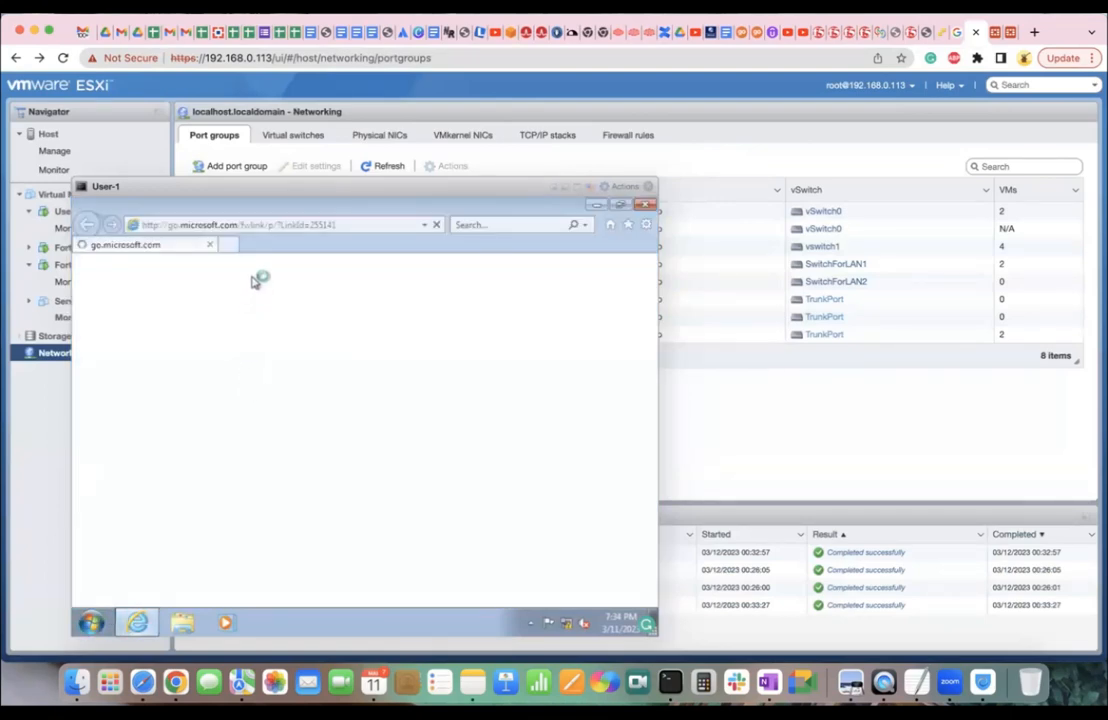
{"action": "left_click", "coordinate": [246, 225]}
{"action": "type", "text": "https"}
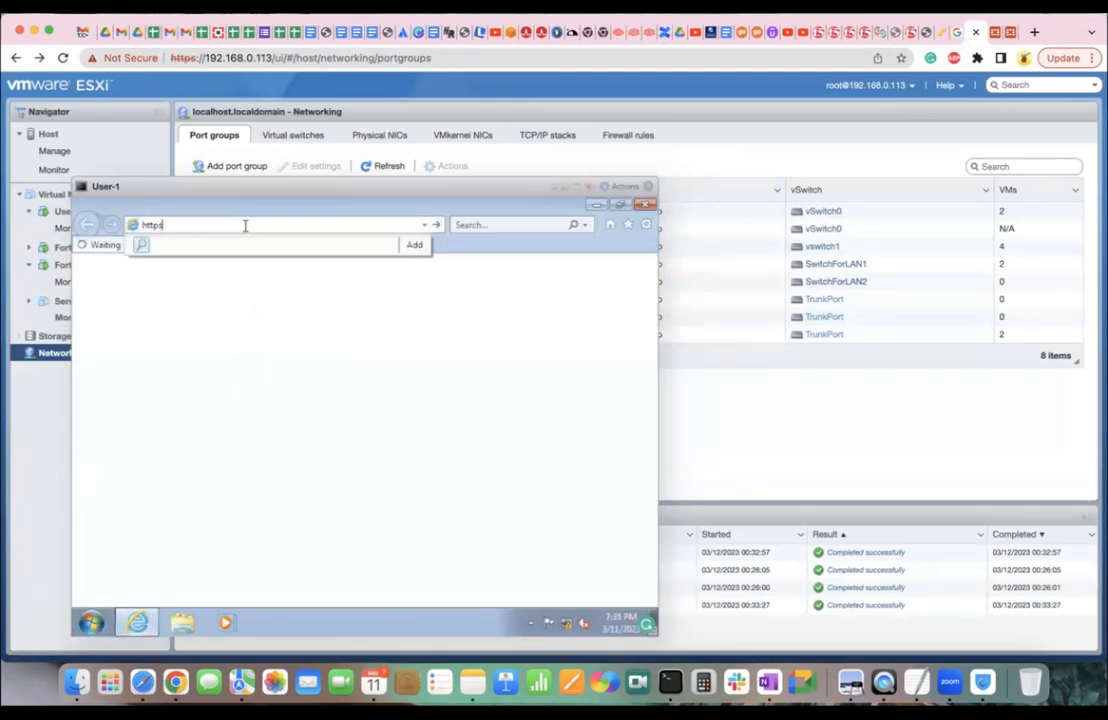
{"action": "key", "text": "BackSpace"}
{"action": "type", "text": "://19"}
{"action": "key", "text": "BackSpace"}
{"action": "type", "text": "0.10.10.1/"}
{"action": "key", "text": "Return"}
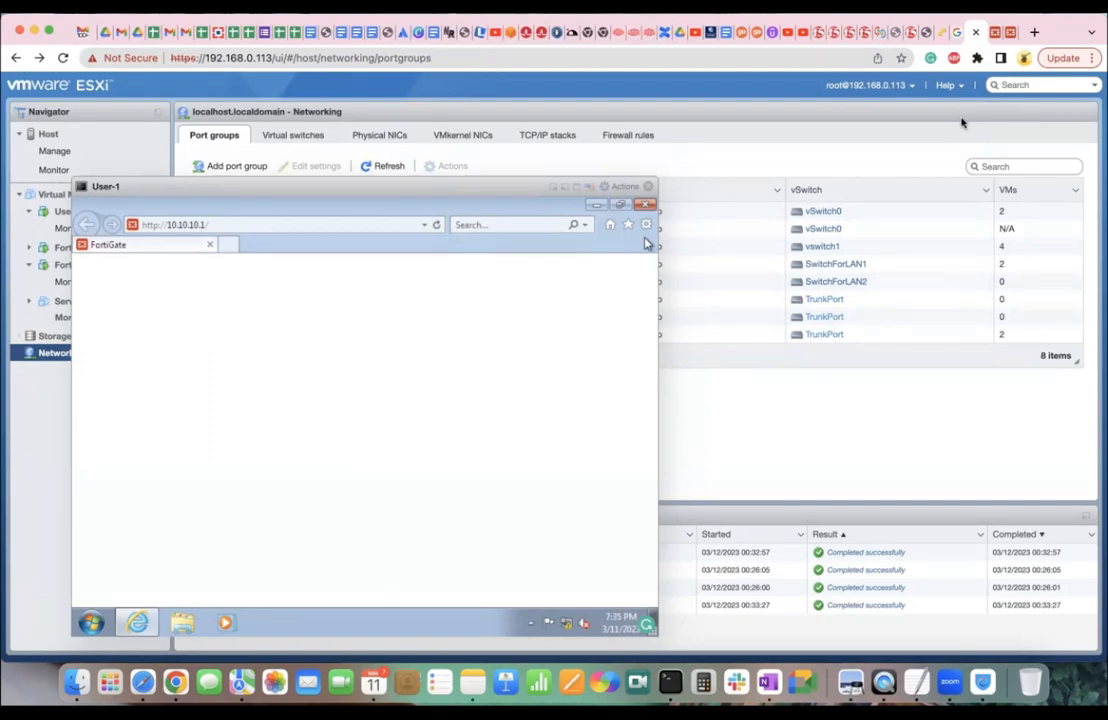
{"action": "key", "text": "ctrl+Right"}
{"action": "key", "text": "ctrl+Right"}
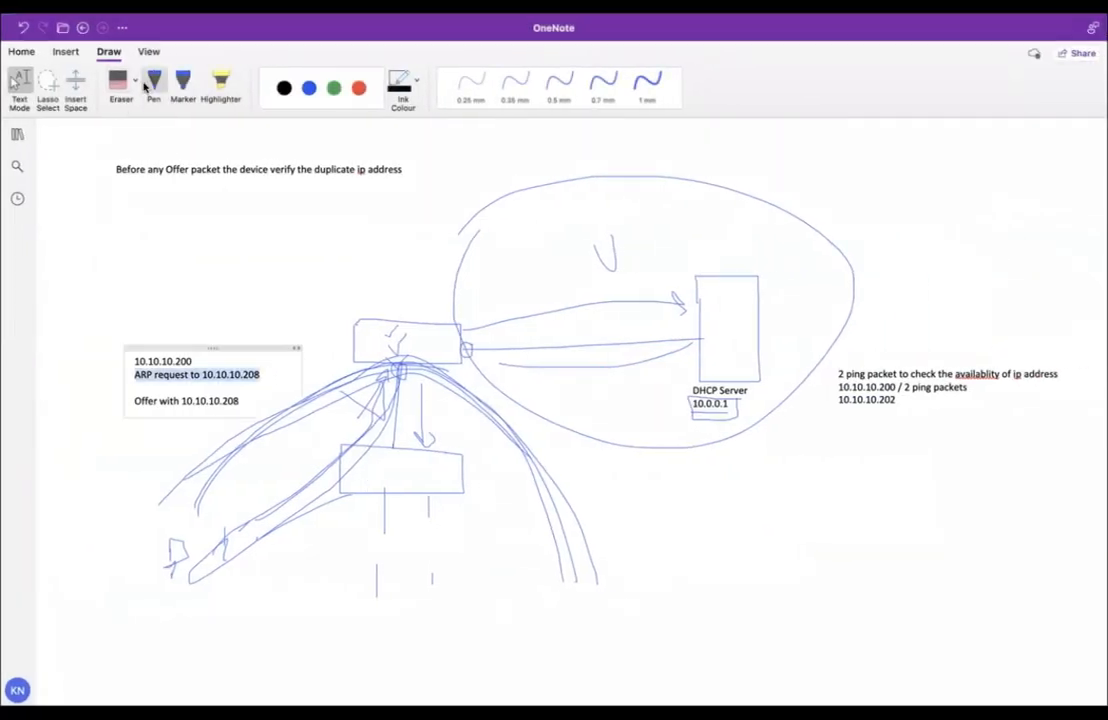
With the thin blue pen, draw the lower-left box and circle the two gate shapes.
{"action": "left_click", "coordinate": [155, 87]}
{"action": "mouse_move", "coordinate": [180, 601]}
{"action": "left_mouse_down"}
{"action": "mouse_move", "coordinate": [201, 629]}
{"action": "mouse_move", "coordinate": [175, 590]}
{"action": "mouse_move", "coordinate": [343, 617]}
{"action": "mouse_move", "coordinate": [371, 601]}
{"action": "mouse_move", "coordinate": [343, 596]}
{"action": "mouse_move", "coordinate": [437, 609]}
{"action": "mouse_move", "coordinate": [429, 617]}
{"action": "mouse_move", "coordinate": [452, 603]}
{"action": "mouse_move", "coordinate": [462, 618]}
{"action": "mouse_move", "coordinate": [434, 624]}
{"action": "mouse_move", "coordinate": [457, 611]}
{"action": "mouse_move", "coordinate": [546, 606]}
{"action": "mouse_move", "coordinate": [547, 637]}
{"action": "mouse_move", "coordinate": [549, 587]}
{"action": "mouse_move", "coordinate": [545, 603]}
{"action": "mouse_move", "coordinate": [594, 613]}
{"action": "mouse_move", "coordinate": [630, 540]}
{"action": "left_mouse_up"}
{"action": "mouse_move", "coordinate": [645, 492]}
{"action": "left_mouse_down"}
{"action": "mouse_move", "coordinate": [672, 530]}
{"action": "mouse_move", "coordinate": [620, 545]}
{"action": "mouse_move", "coordinate": [648, 495]}
{"action": "left_mouse_up"}
{"action": "left_click_drag", "start_coordinate": [578, 582], "coordinate": [590, 590]}
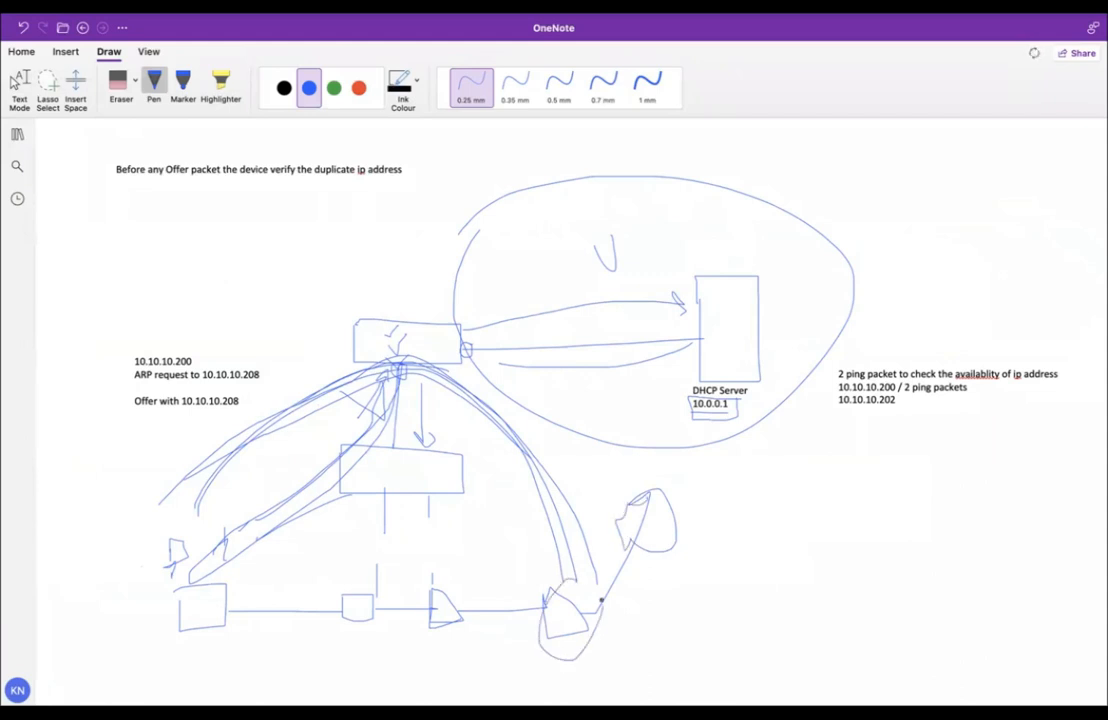
{"action": "mouse_move", "coordinate": [452, 580]}
{"action": "left_mouse_down"}
{"action": "mouse_move", "coordinate": [428, 590]}
{"action": "mouse_move", "coordinate": [458, 618]}
{"action": "left_mouse_up"}
{"action": "mouse_move", "coordinate": [564, 581]}
{"action": "left_mouse_down"}
{"action": "mouse_move", "coordinate": [571, 656]}
{"action": "mouse_move", "coordinate": [565, 581]}
{"action": "left_mouse_up"}
Add the diagonal line, arrows and arrowhead along the bottom, then go back to the ESXi browser.
{"action": "mouse_move", "coordinate": [161, 588]}
{"action": "left_mouse_down"}
{"action": "mouse_move", "coordinate": [166, 600]}
{"action": "mouse_move", "coordinate": [174, 590]}
{"action": "mouse_move", "coordinate": [536, 611]}
{"action": "mouse_move", "coordinate": [656, 488]}
{"action": "left_mouse_up"}
{"action": "mouse_move", "coordinate": [438, 592]}
{"action": "left_mouse_down"}
{"action": "mouse_move", "coordinate": [421, 557]}
{"action": "mouse_move", "coordinate": [444, 554]}
{"action": "left_mouse_up"}
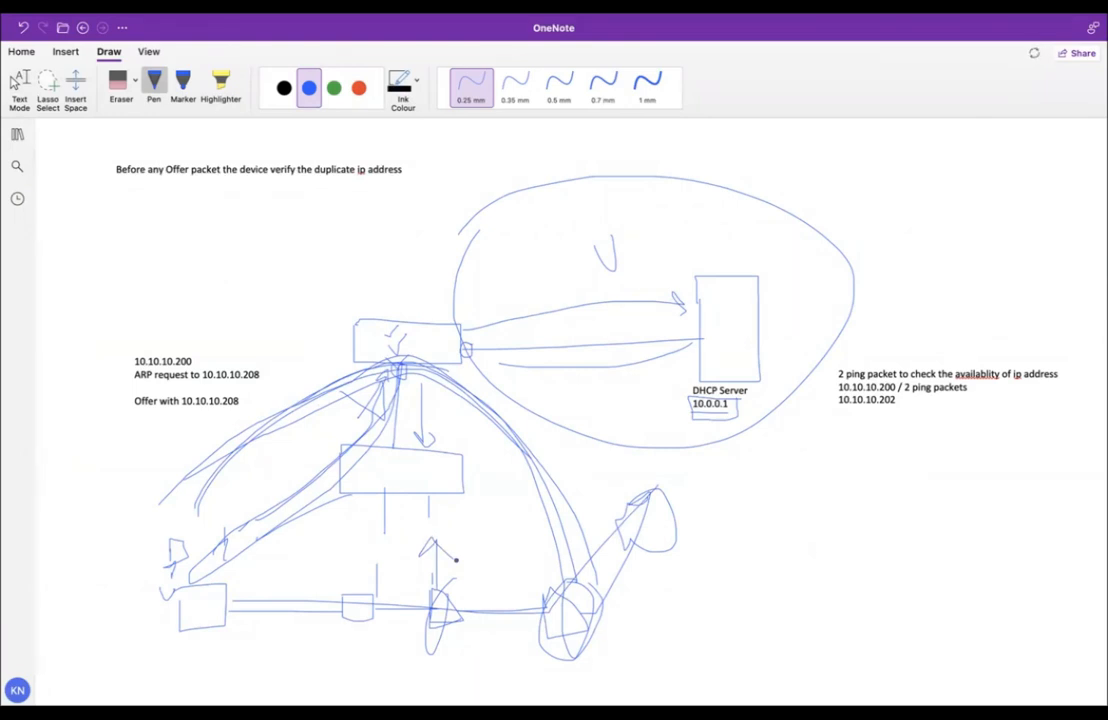
{"action": "left_click_drag", "start_coordinate": [410, 591], "coordinate": [430, 541]}
{"action": "mouse_move", "coordinate": [431, 575]}
{"action": "left_mouse_down"}
{"action": "mouse_move", "coordinate": [388, 575]}
{"action": "mouse_move", "coordinate": [448, 522]}
{"action": "mouse_move", "coordinate": [461, 546]}
{"action": "left_mouse_up"}
{"action": "left_click_drag", "start_coordinate": [514, 606], "coordinate": [515, 618]}
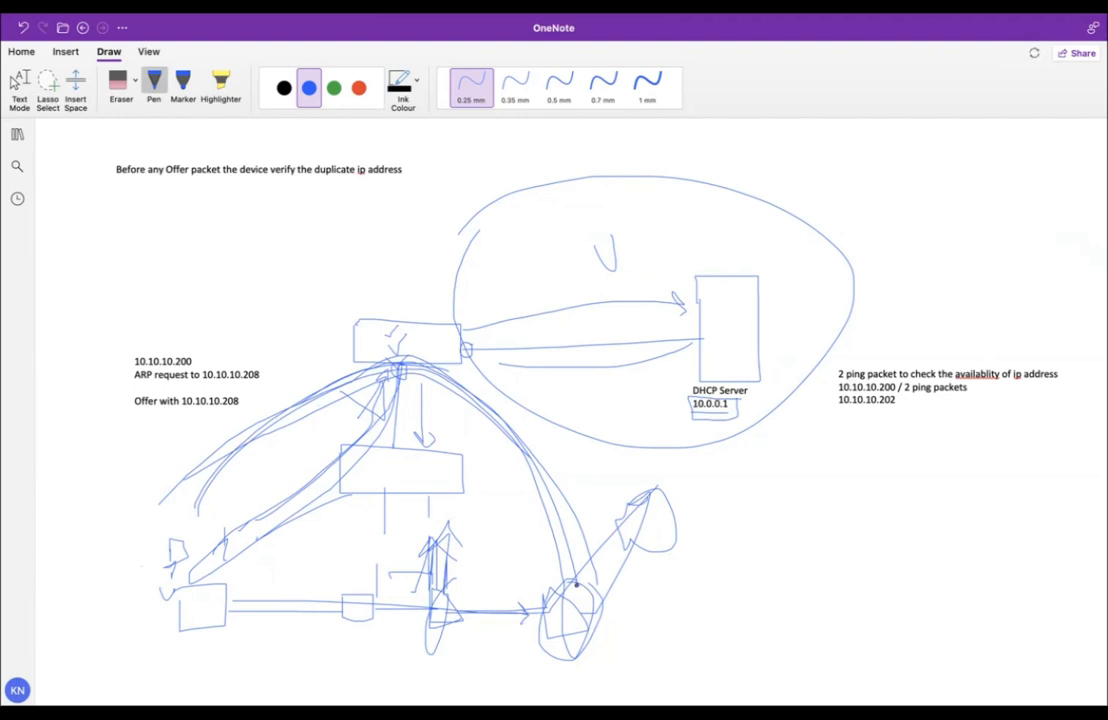
{"action": "left_click_drag", "start_coordinate": [502, 597], "coordinate": [521, 596]}
{"action": "key", "text": "ctrl+Left"}
{"action": "key", "text": "ctrl+Left"}
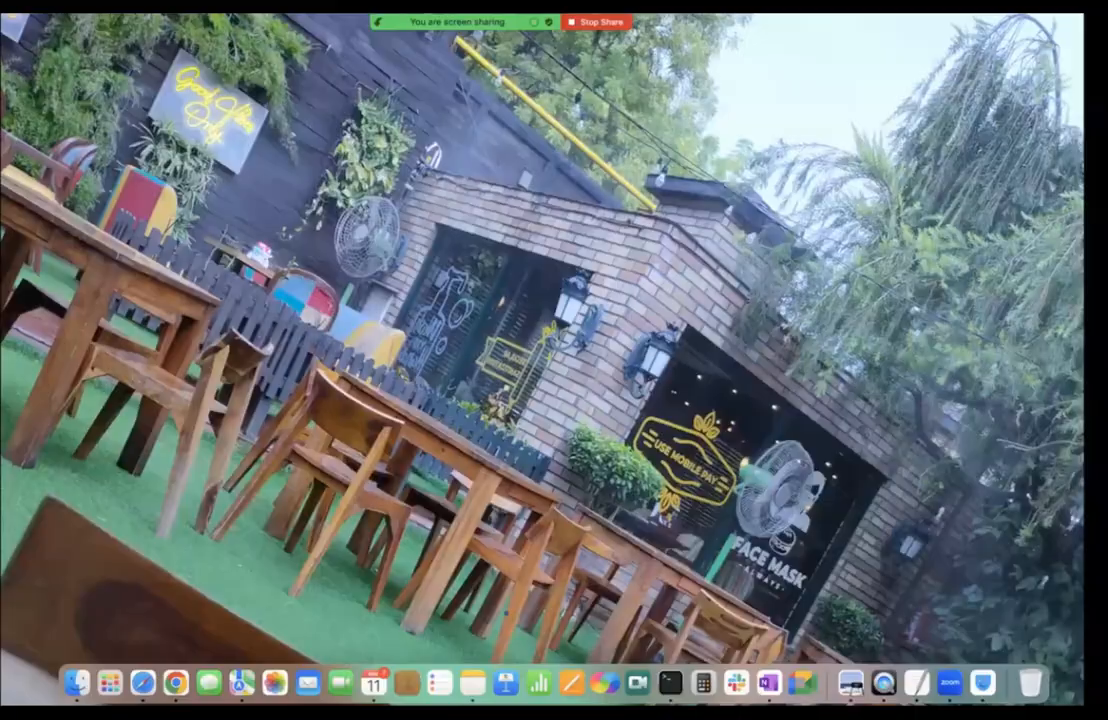